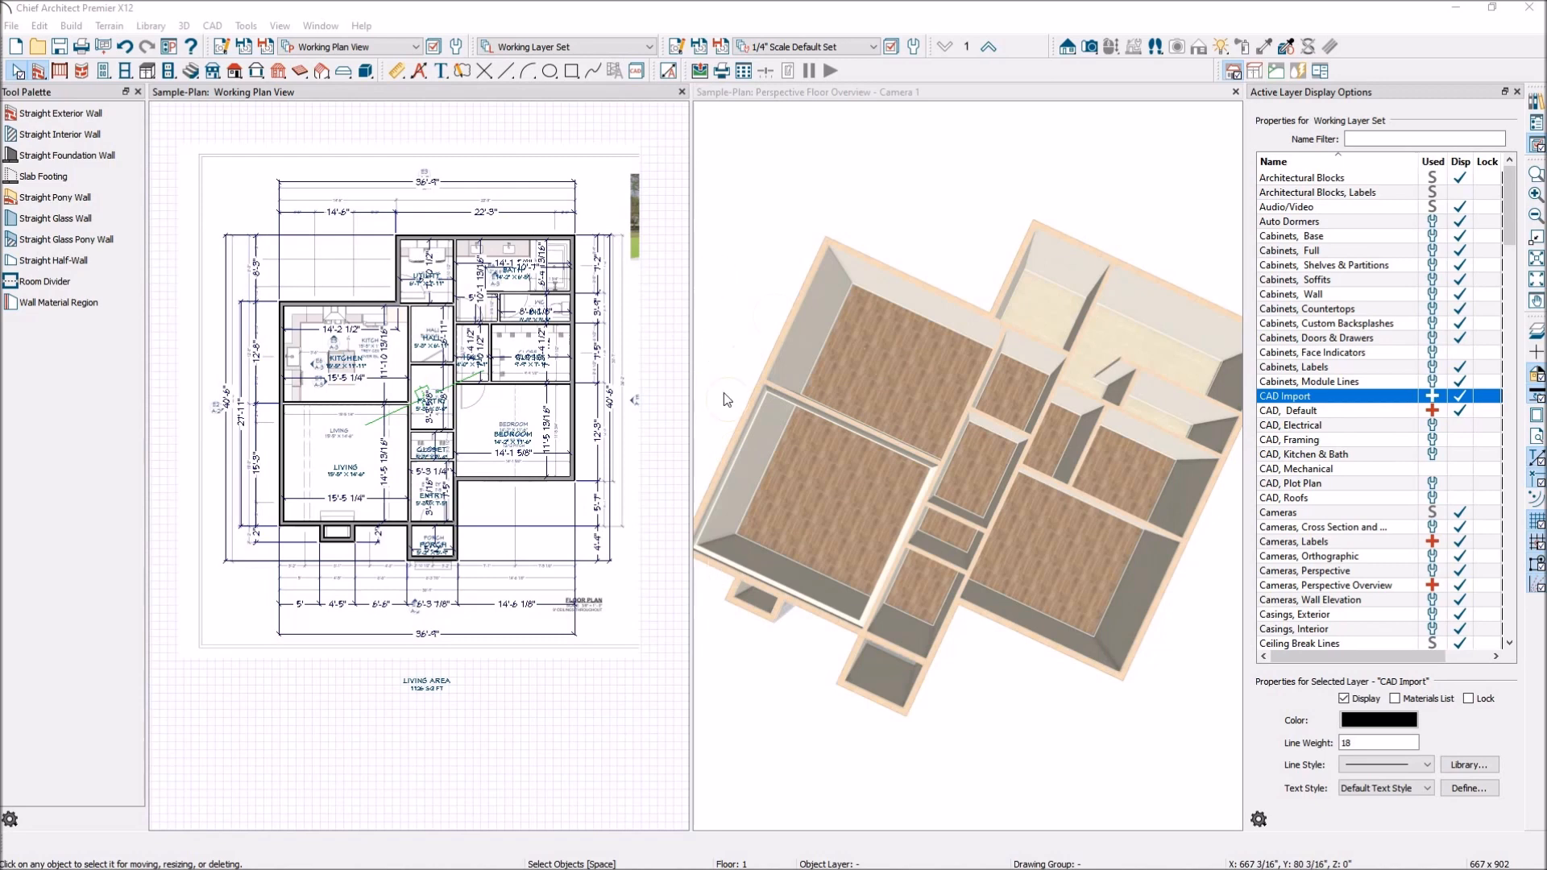
Orbit the perspective floor overview so the house lines up squarely with the orientation of the plan view
left_click(925, 228)
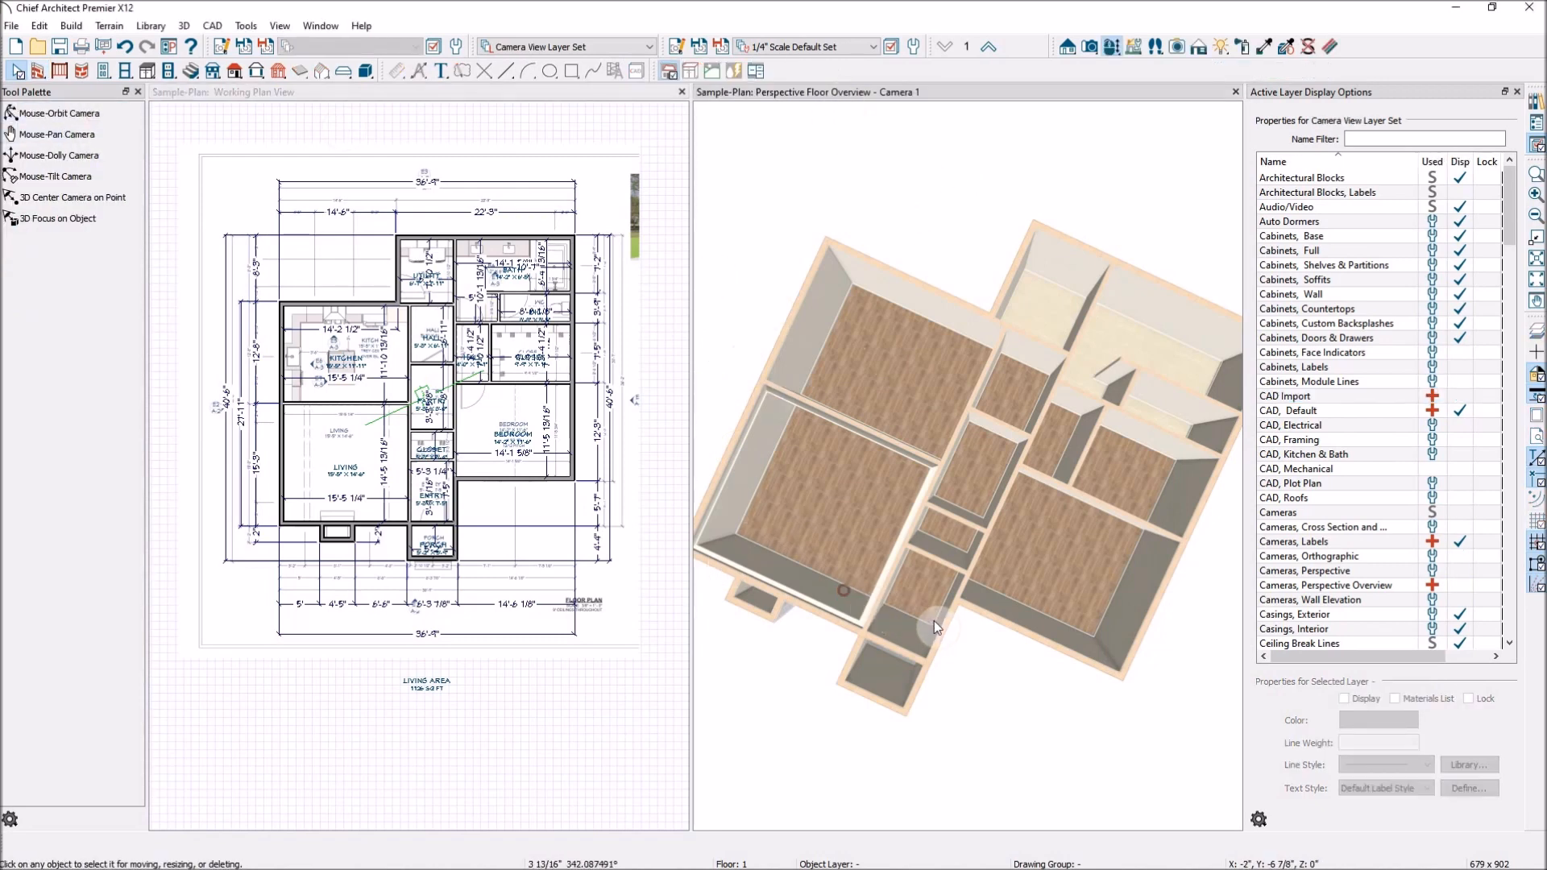
left_click(56, 114)
left_click_drag(781, 471, 846, 534)
scroll(322, 314, "up", 2)
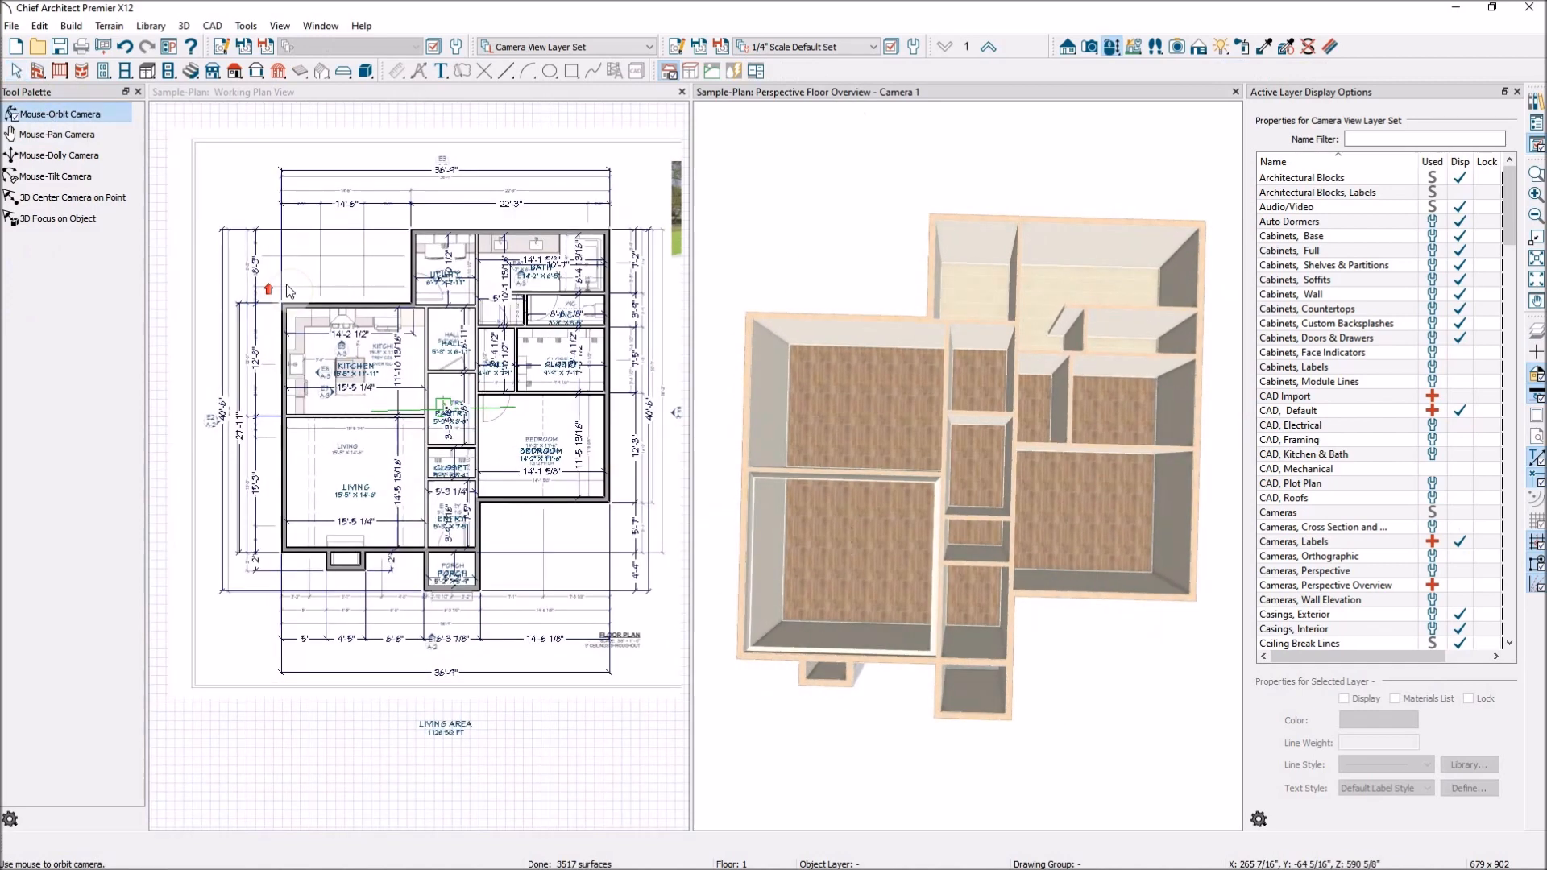
Select the imported floor plan picture behind the walls and turn off the display of its CAD Import layer
scroll(322, 314, "up", 1)
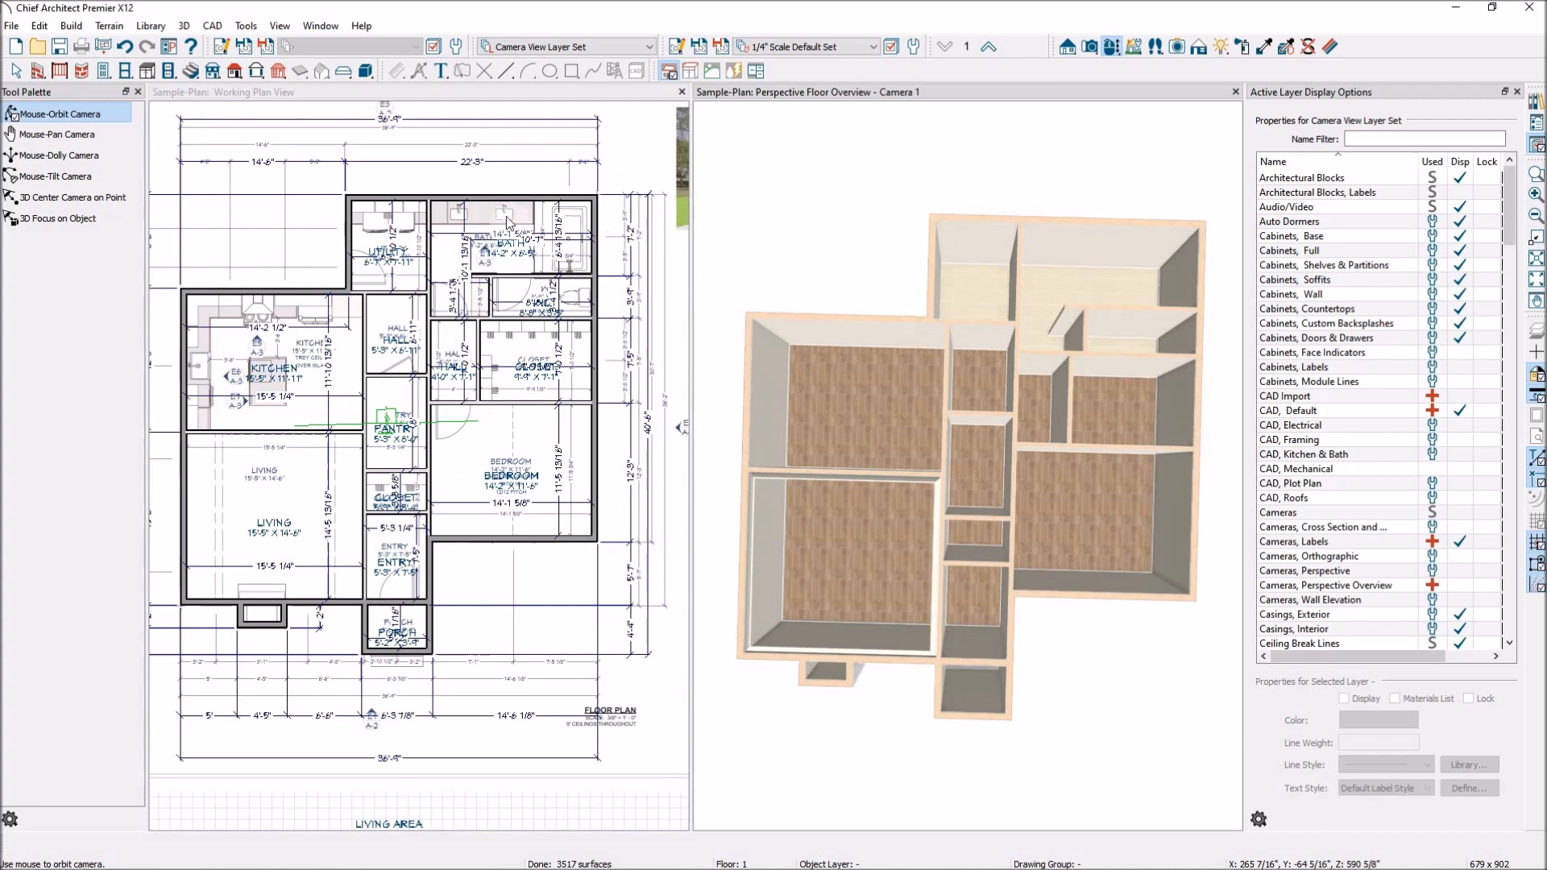
scroll(512, 352, "down", 1)
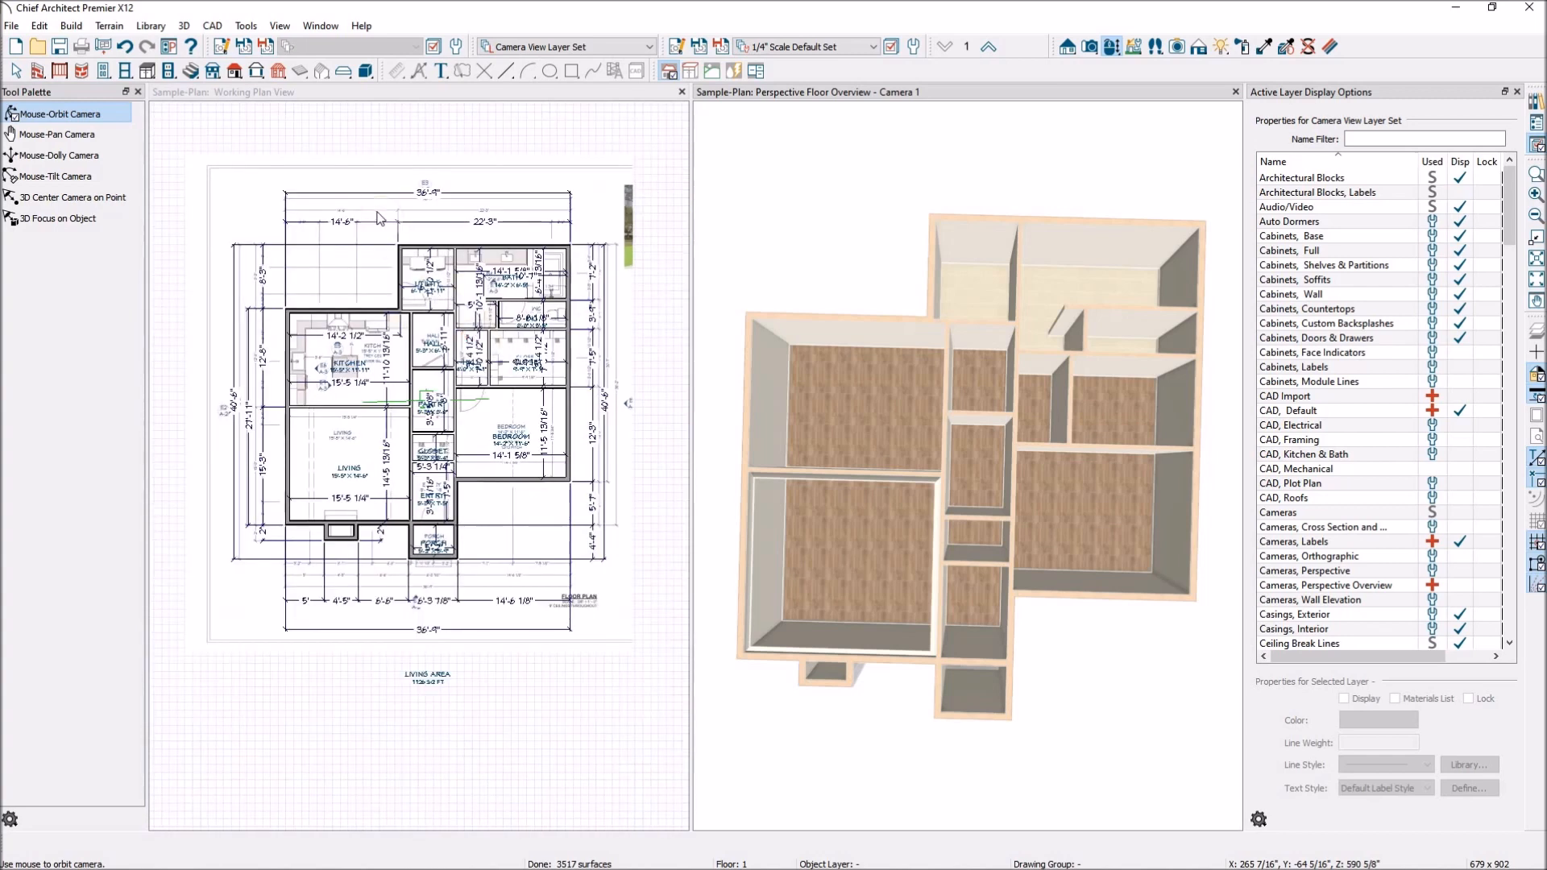
scroll(382, 191, "up", 1)
left_click(585, 137)
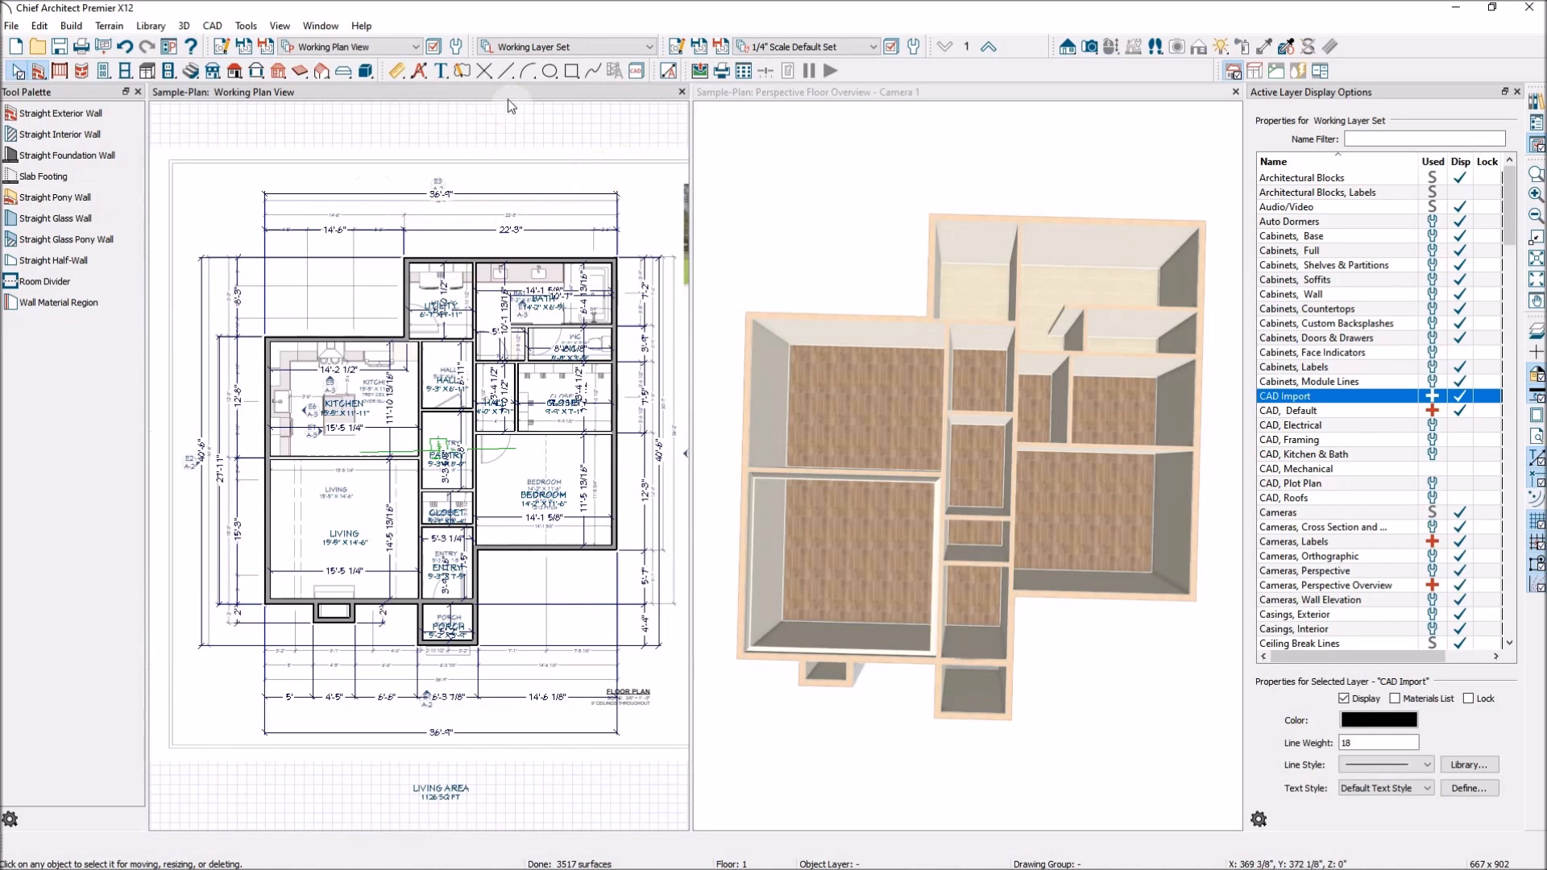
left_click(600, 170)
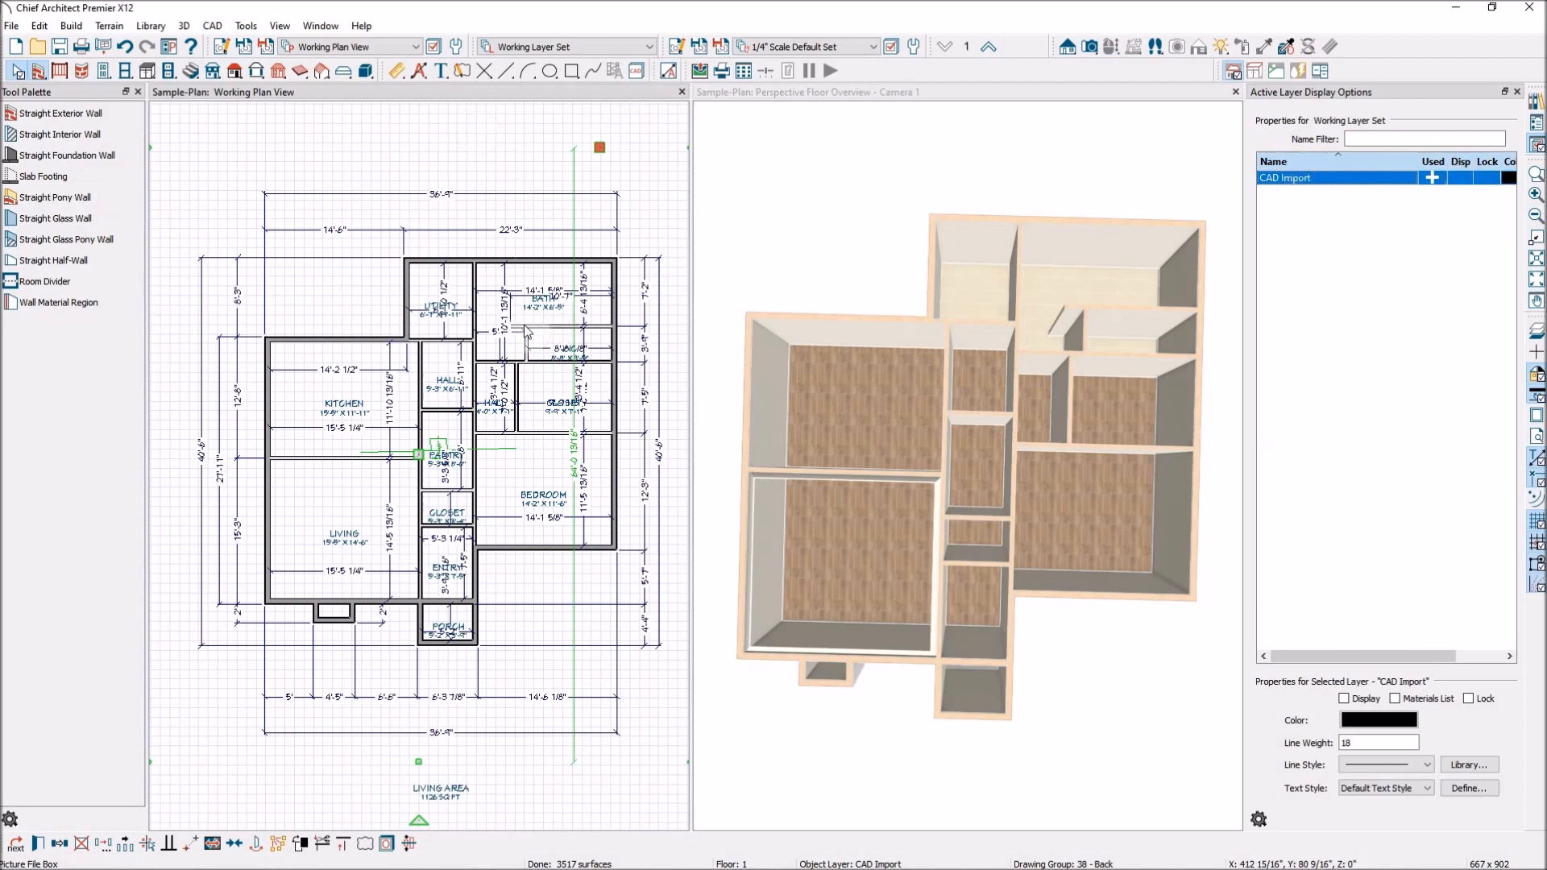
Select the Bath room label in the plan and turn off the display of the Room Labels layer
scroll(541, 278, "up", 5)
scroll(563, 323, "down", 3)
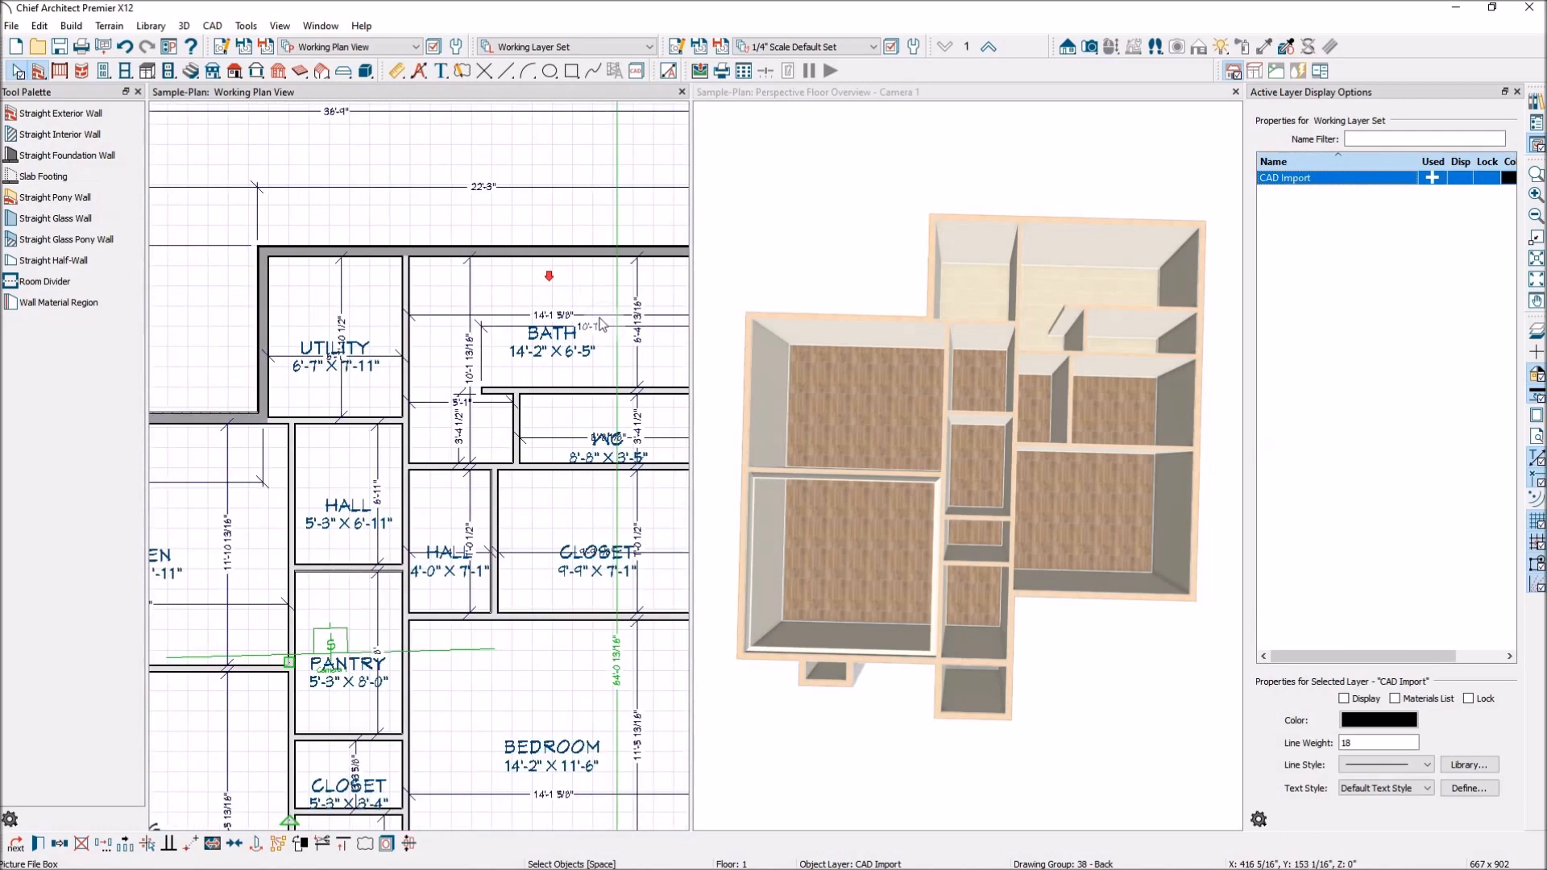
left_click(552, 325)
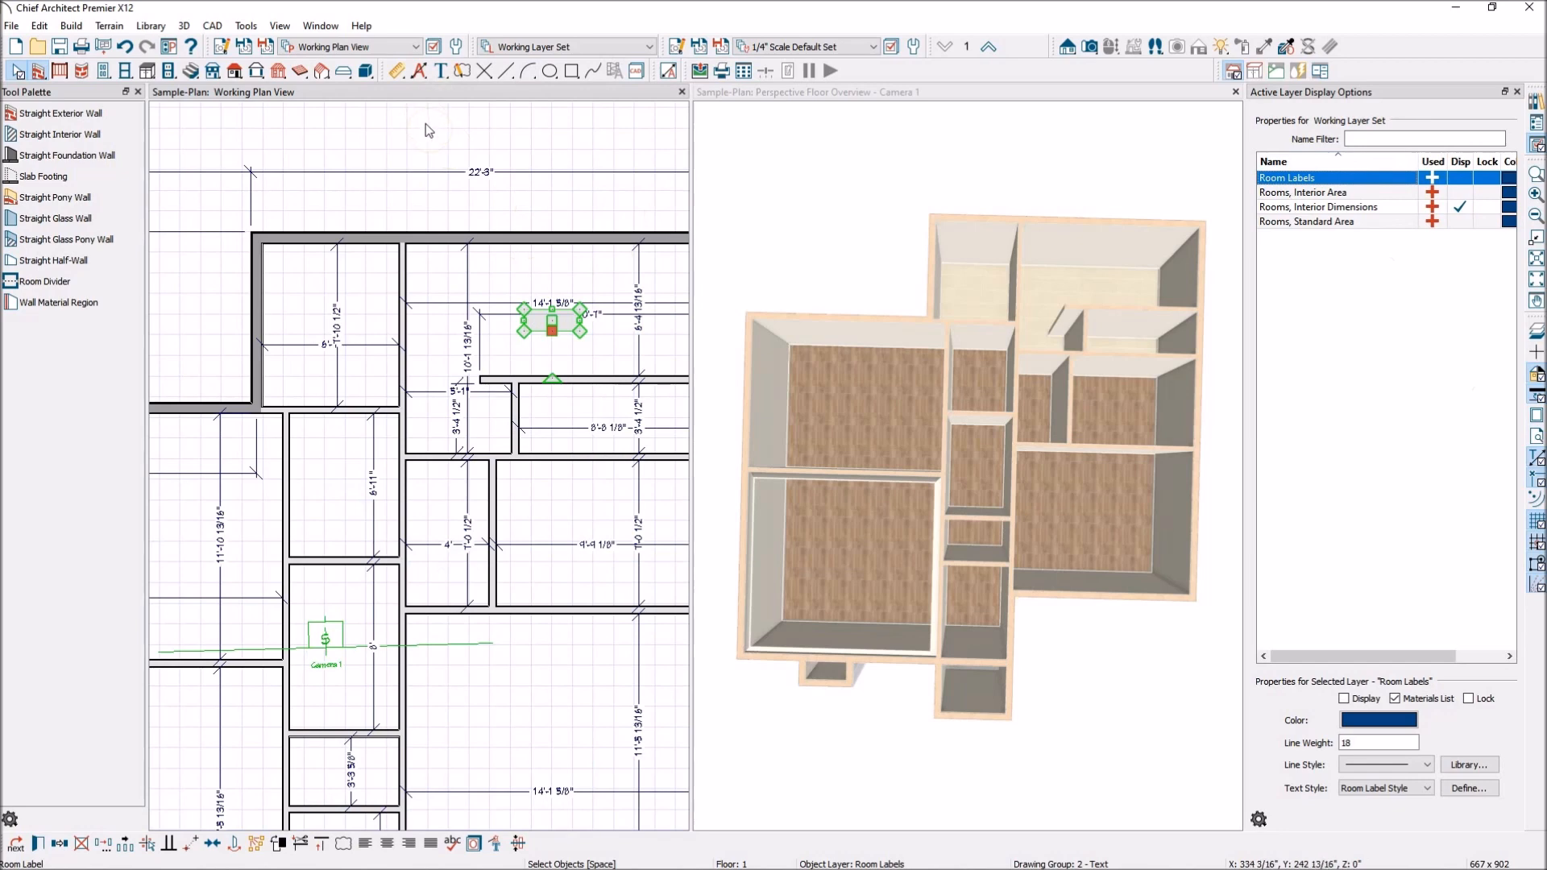
Switch to Home Designer Pro and turn off the display of the Room Labels layer in the Working Layer Set
mouse_move(194, 850)
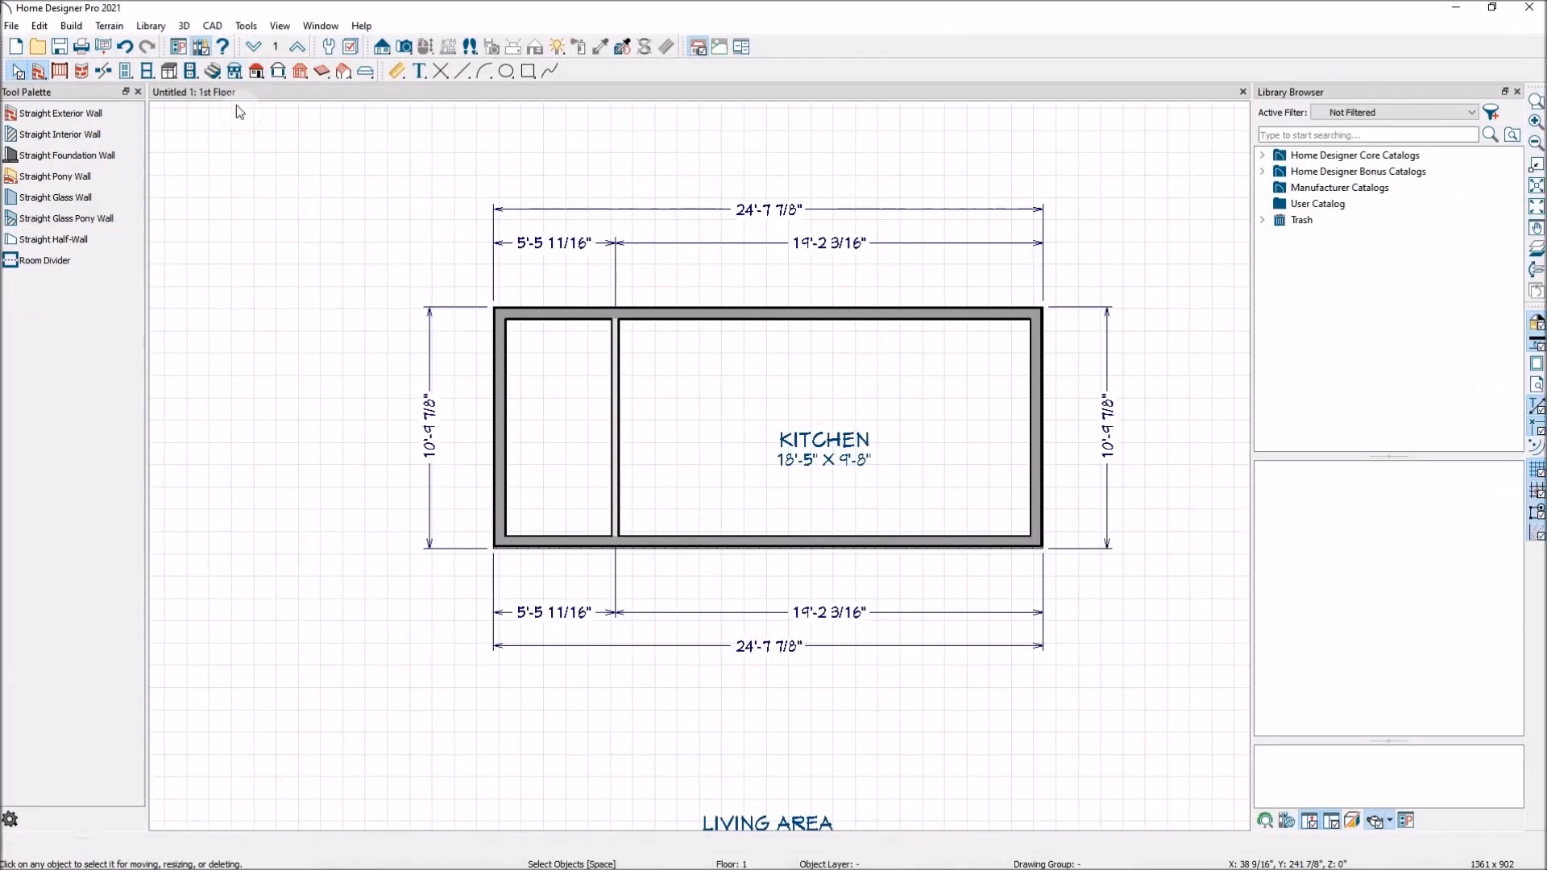
left_click(350, 50)
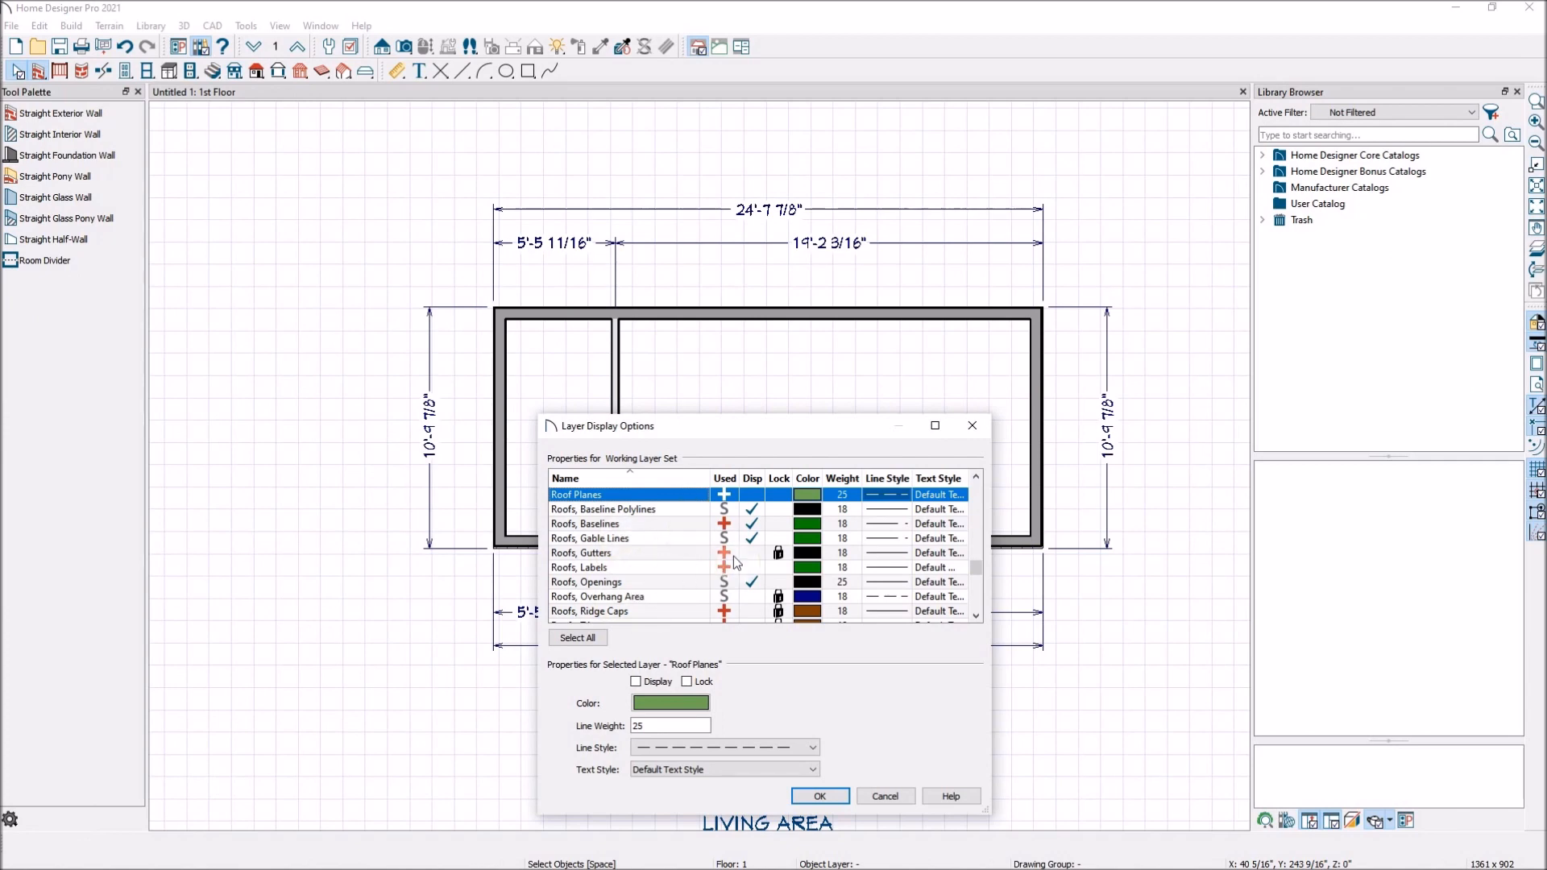
scroll(681, 554, "down", 3)
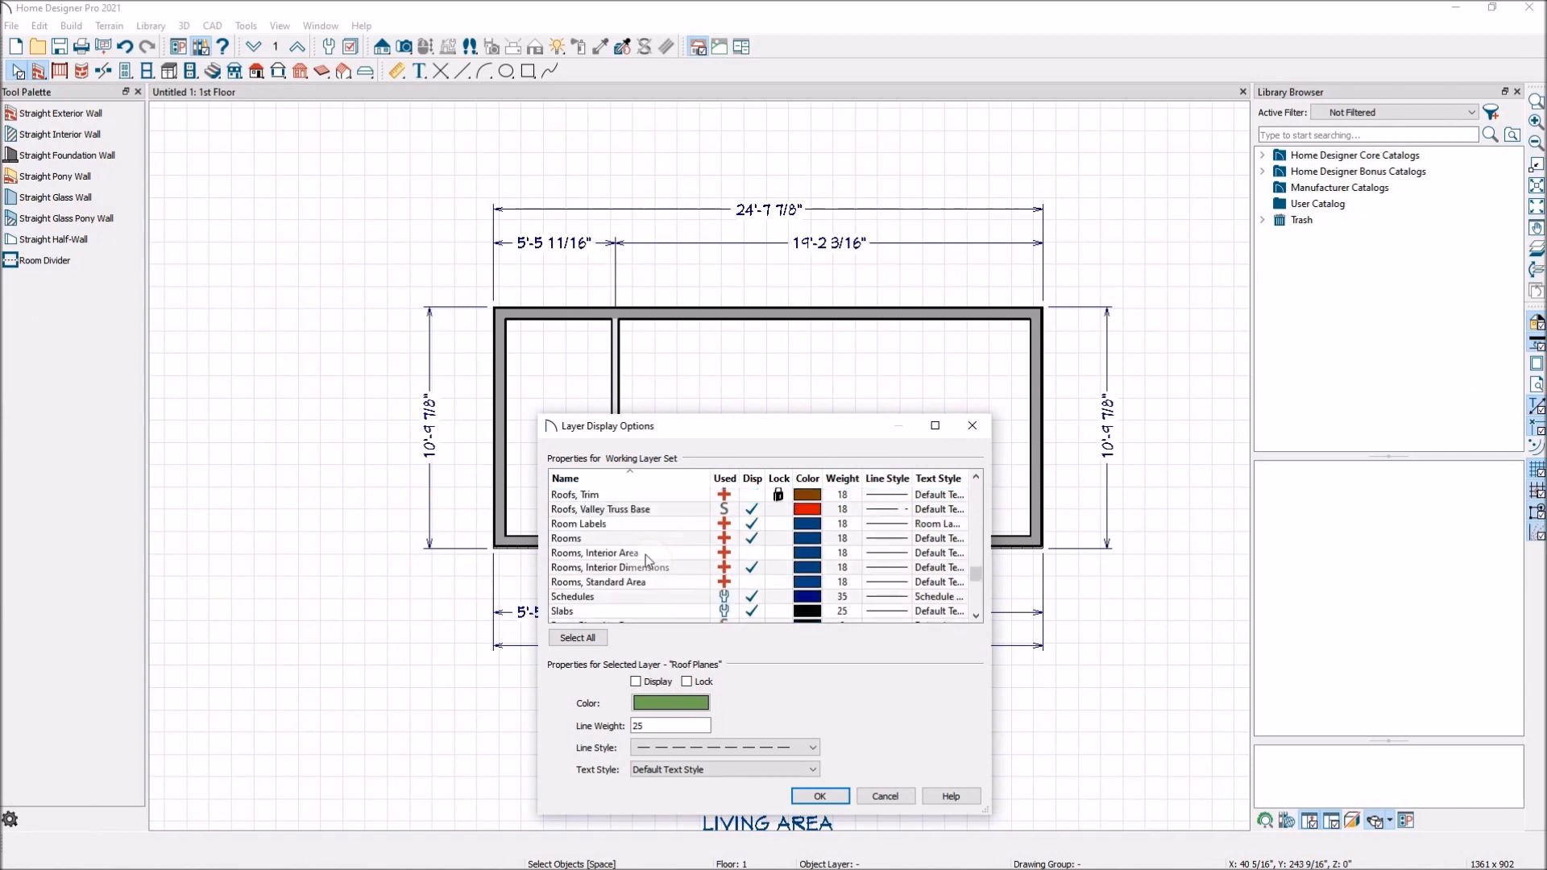
left_click_drag(765, 429, 904, 511)
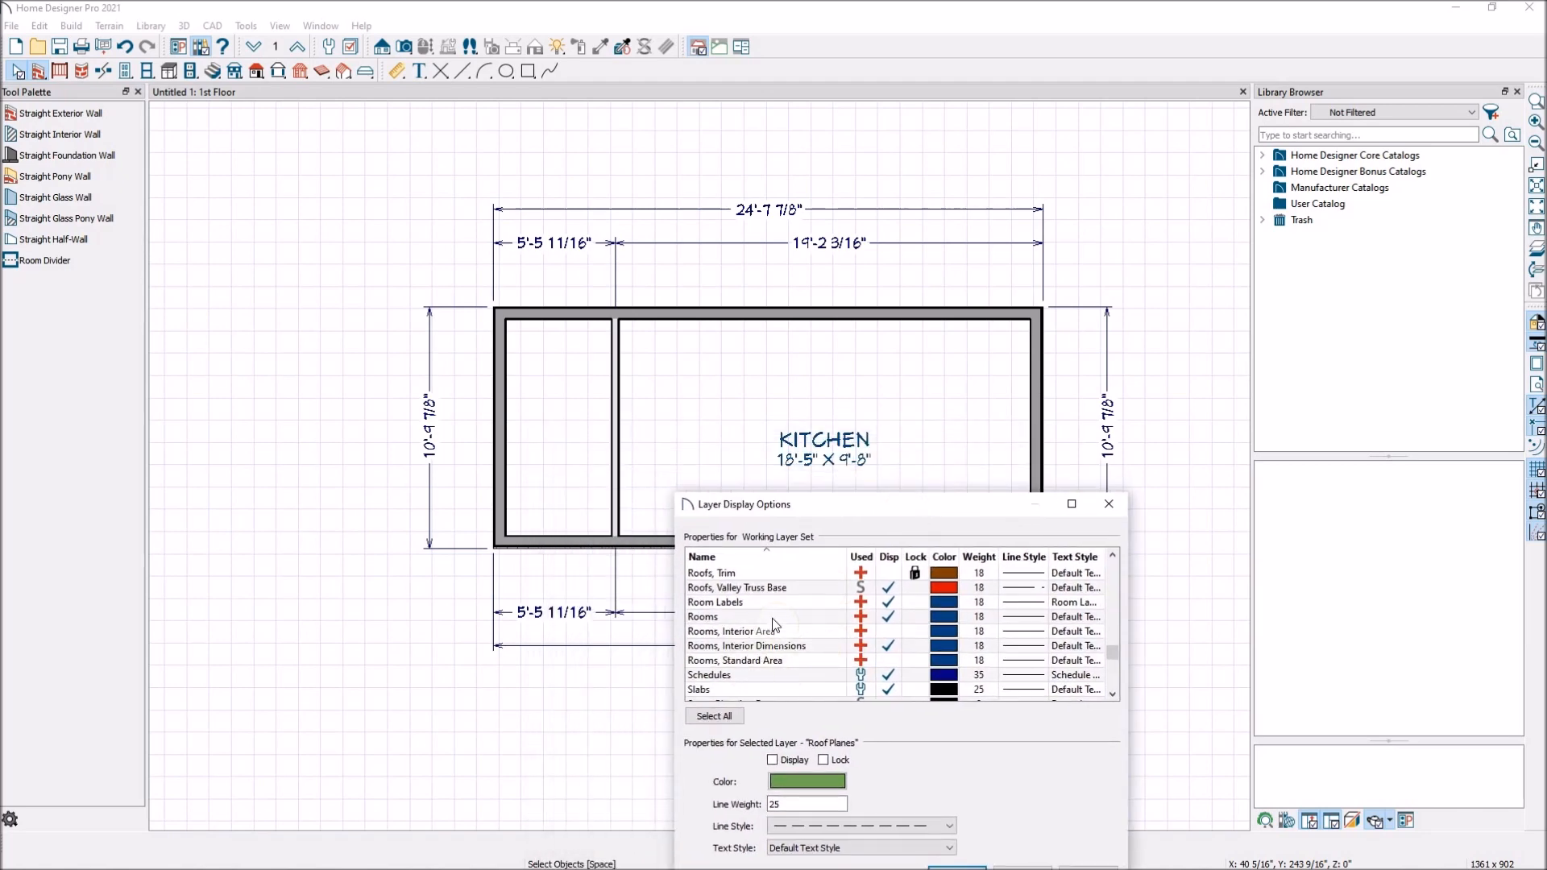
left_click(889, 603)
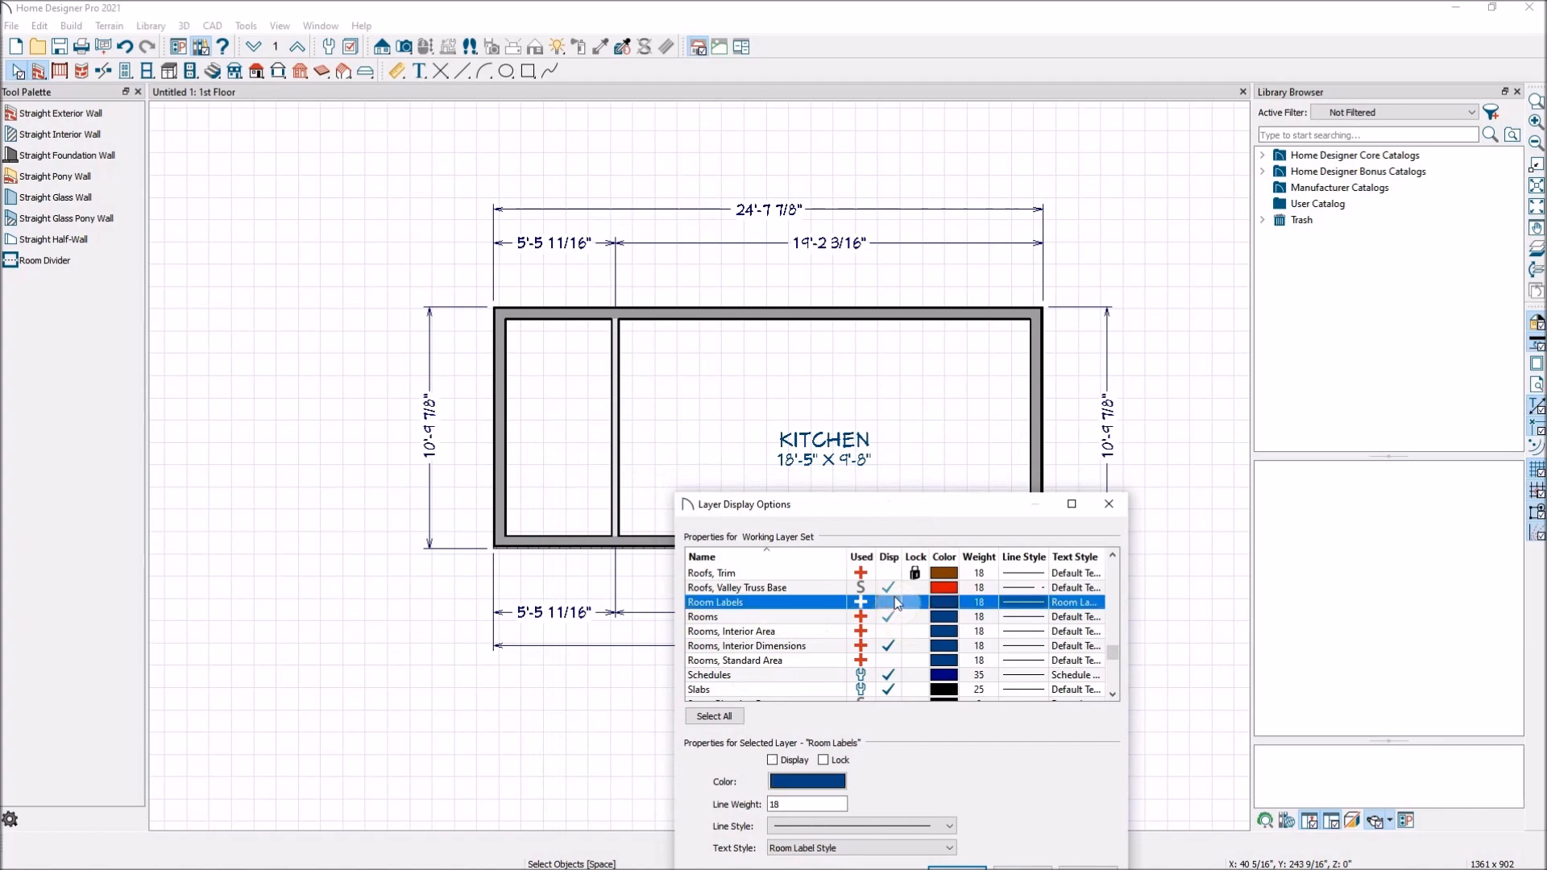
left_click_drag(948, 529, 1033, 309)
left_click(1043, 654)
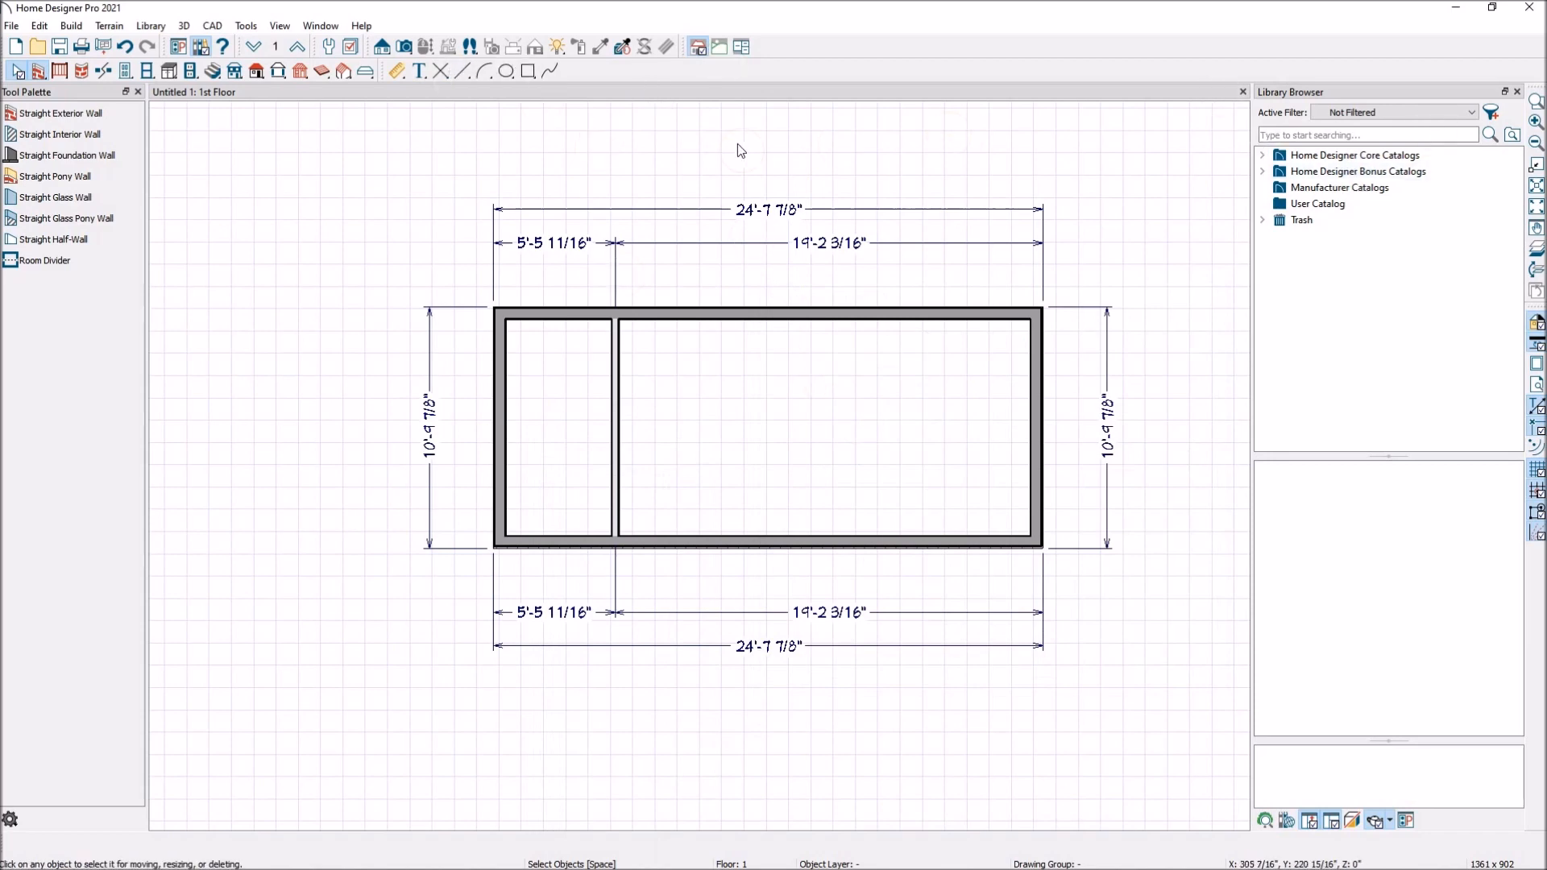
Switch back to Chief Architect and turn off the Dimensions, Automatic layer using the hall's interior dimension line
left_click(1456, 8)
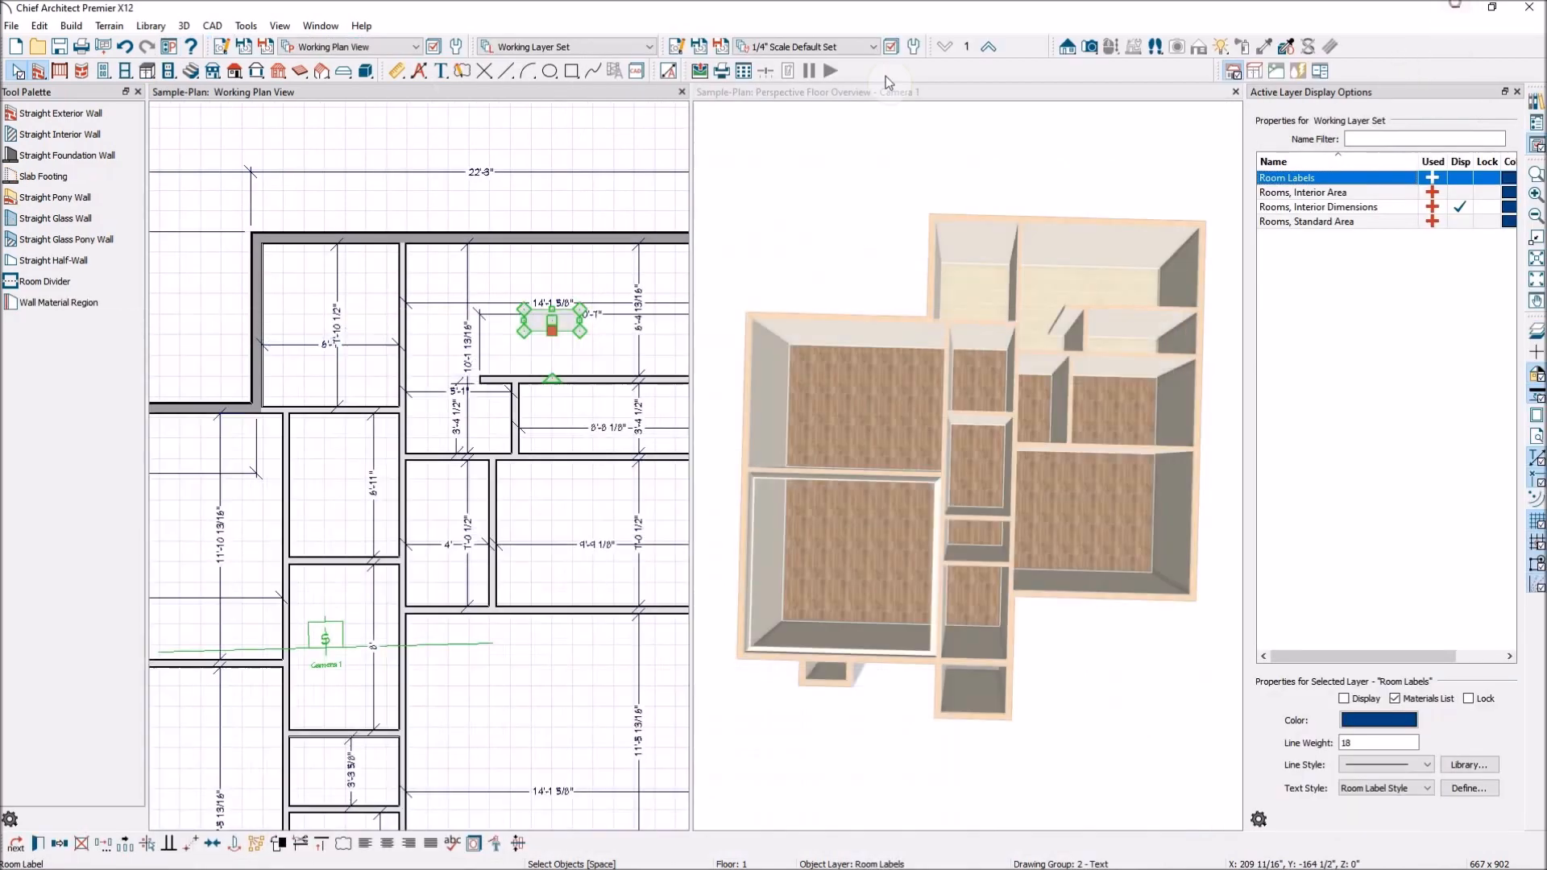
scroll(484, 306, "down", 4)
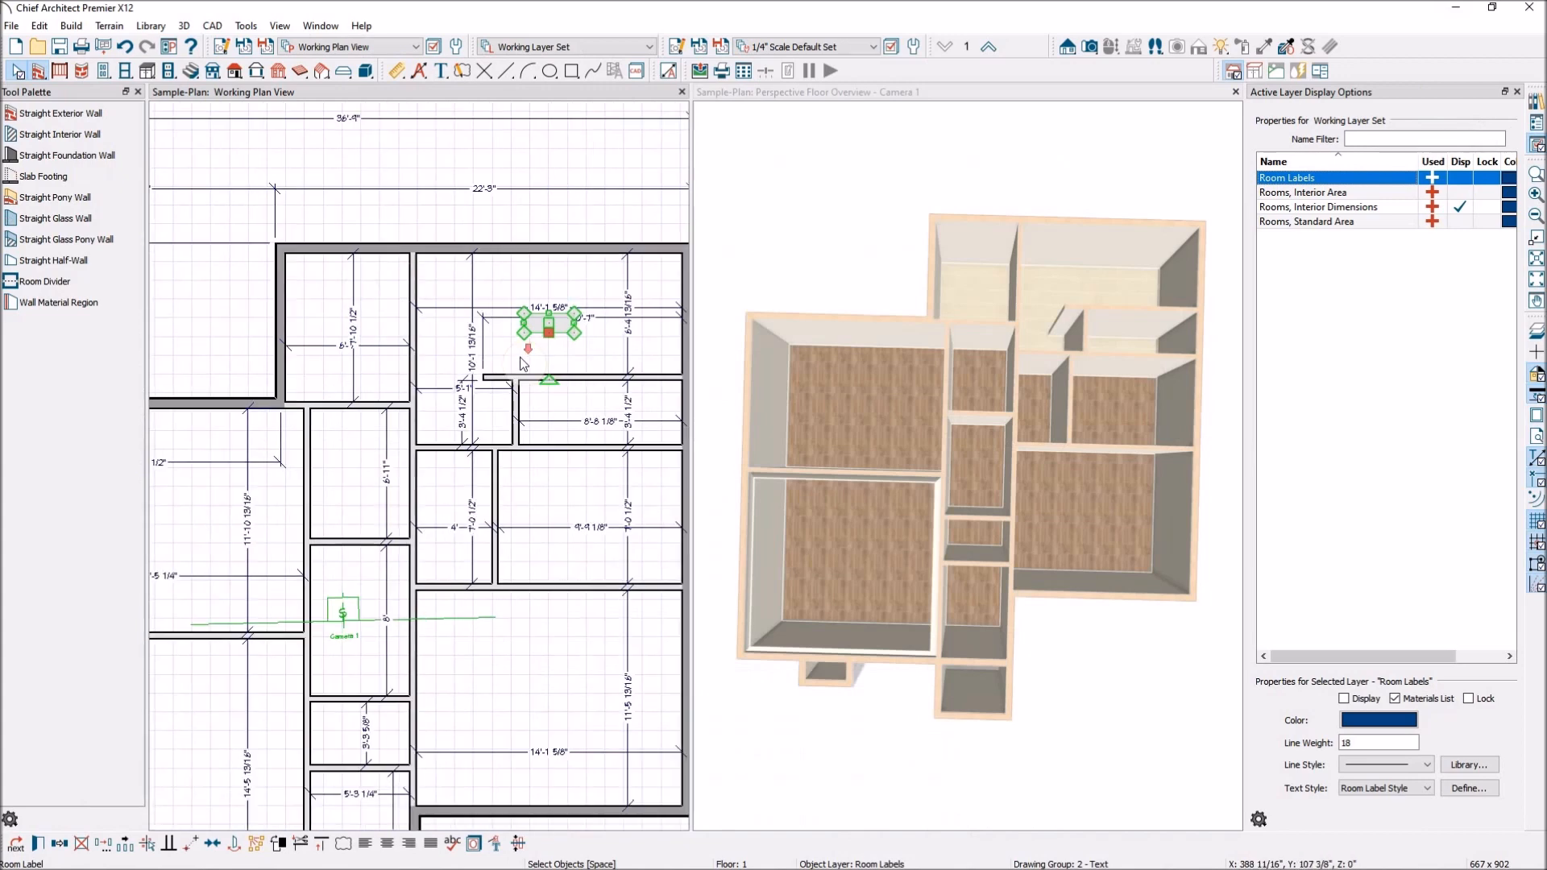
key("Escape")
scroll(487, 516, "up", 2)
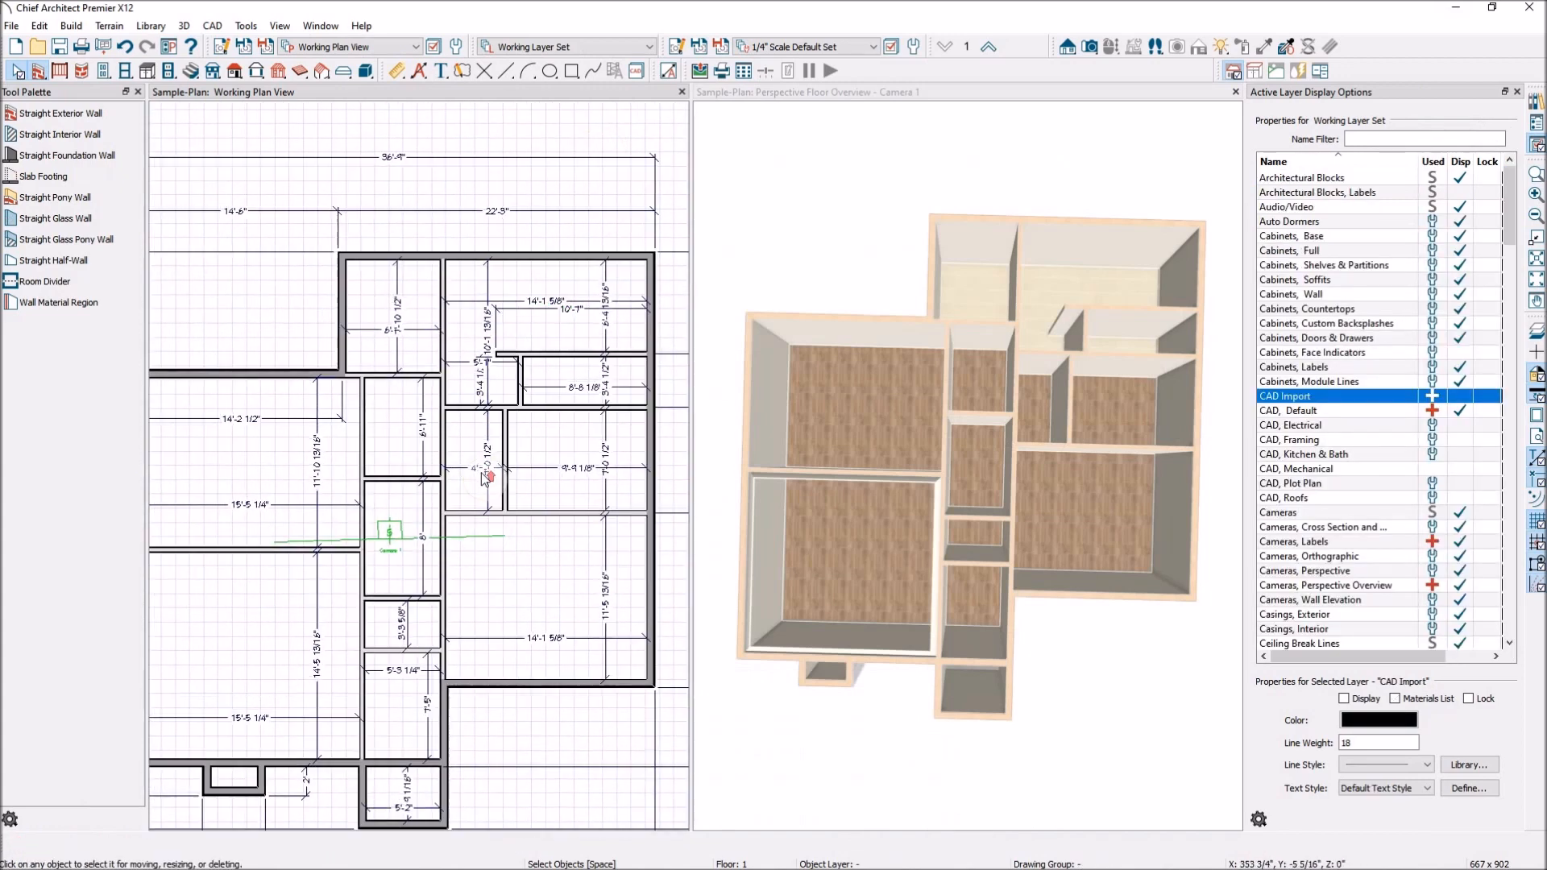
left_click(408, 418)
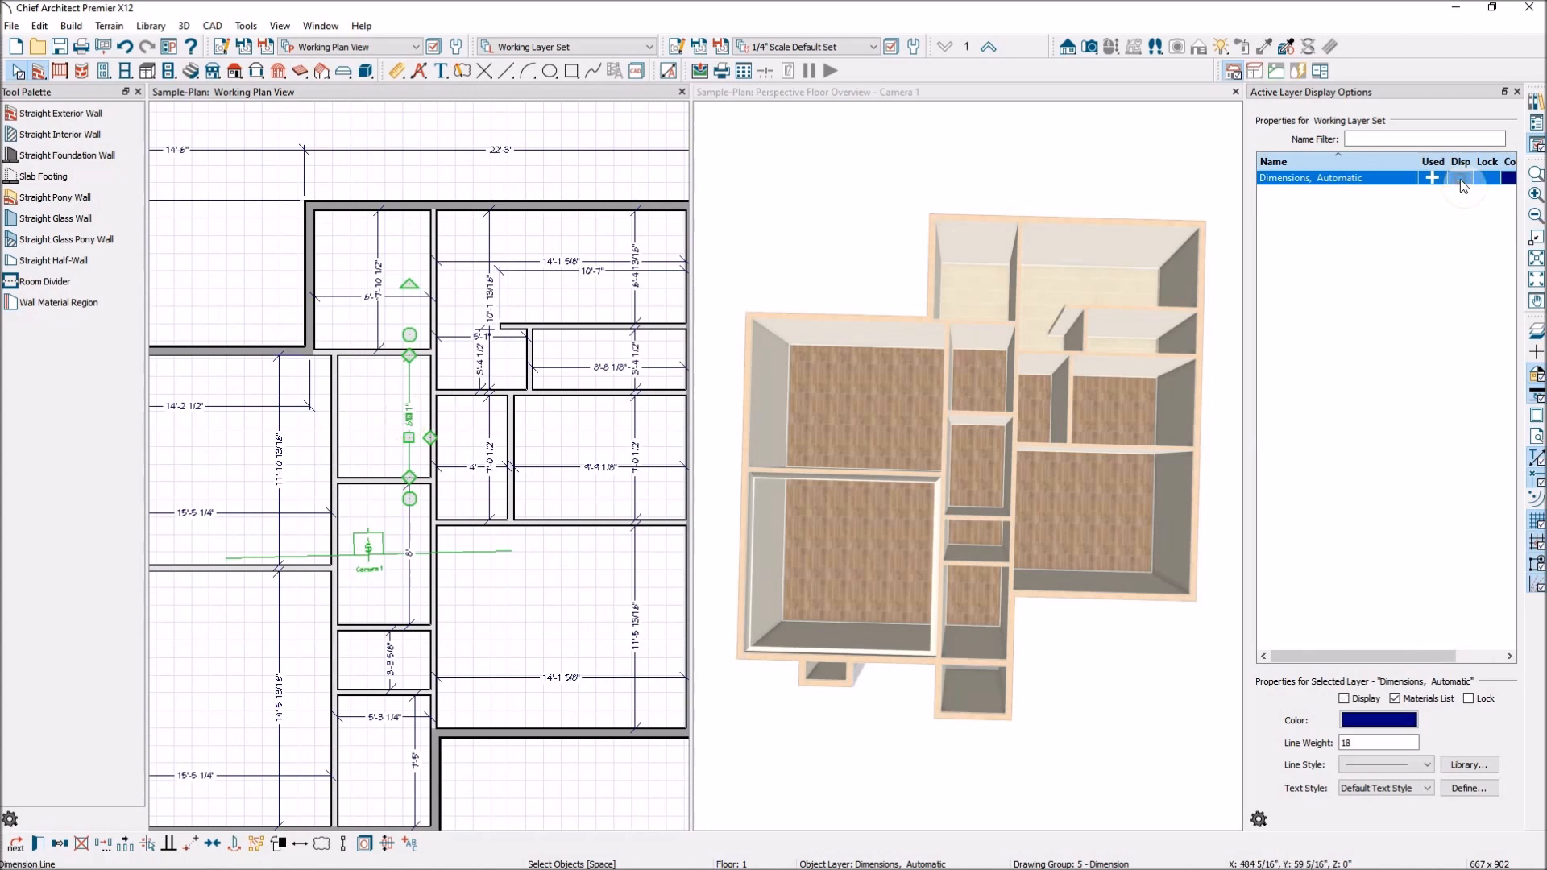
left_click(394, 147)
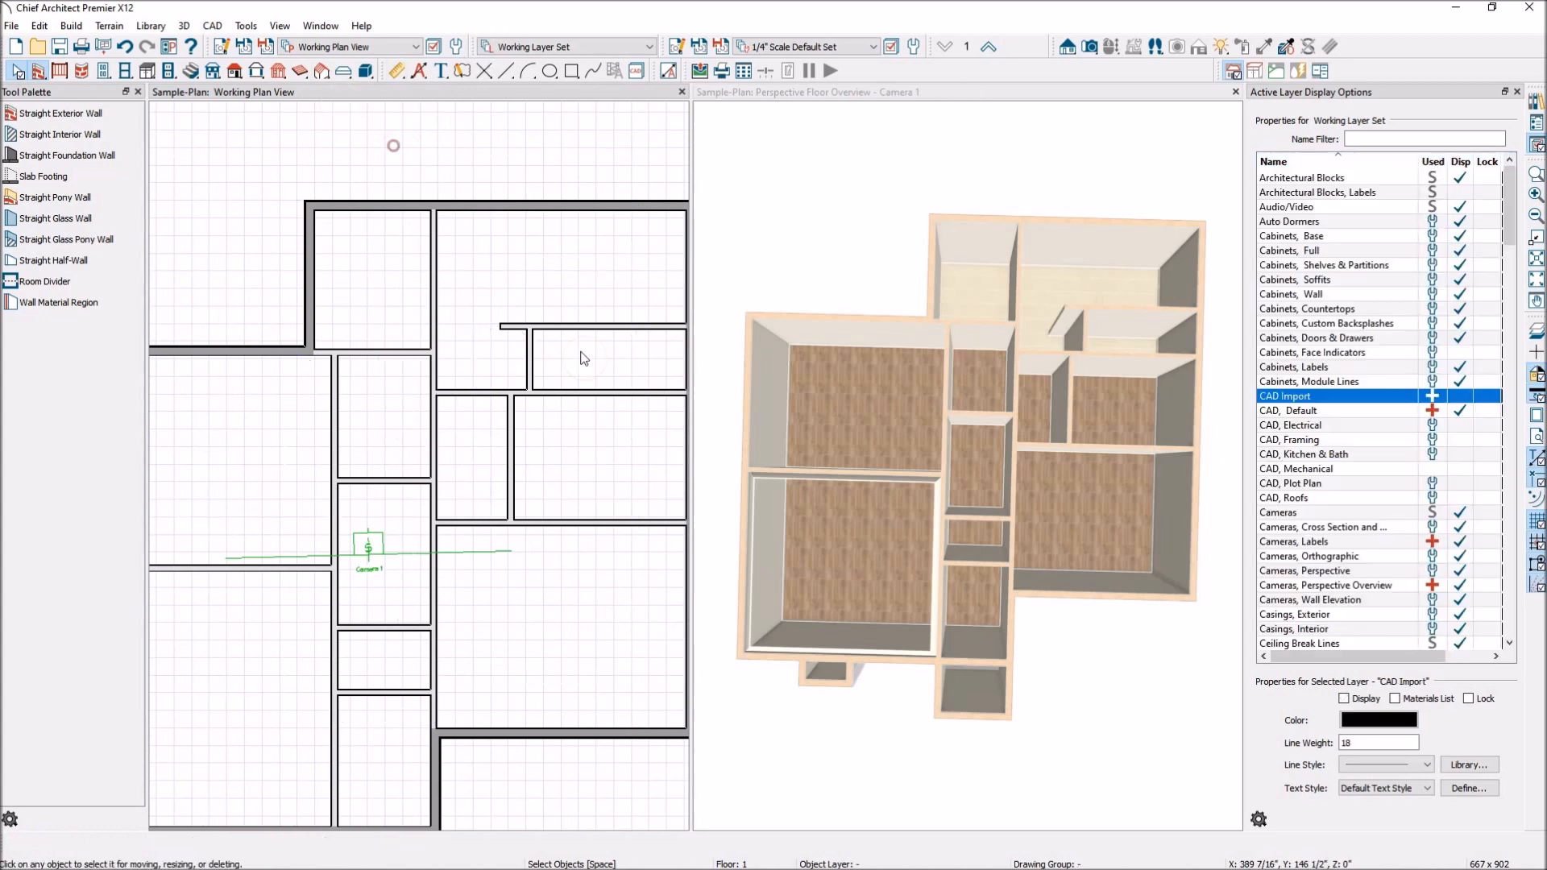
Select the remaining exterior dimension line beside the kitchen and living room and turn off the display of its layer
scroll(416, 316, "down", 3)
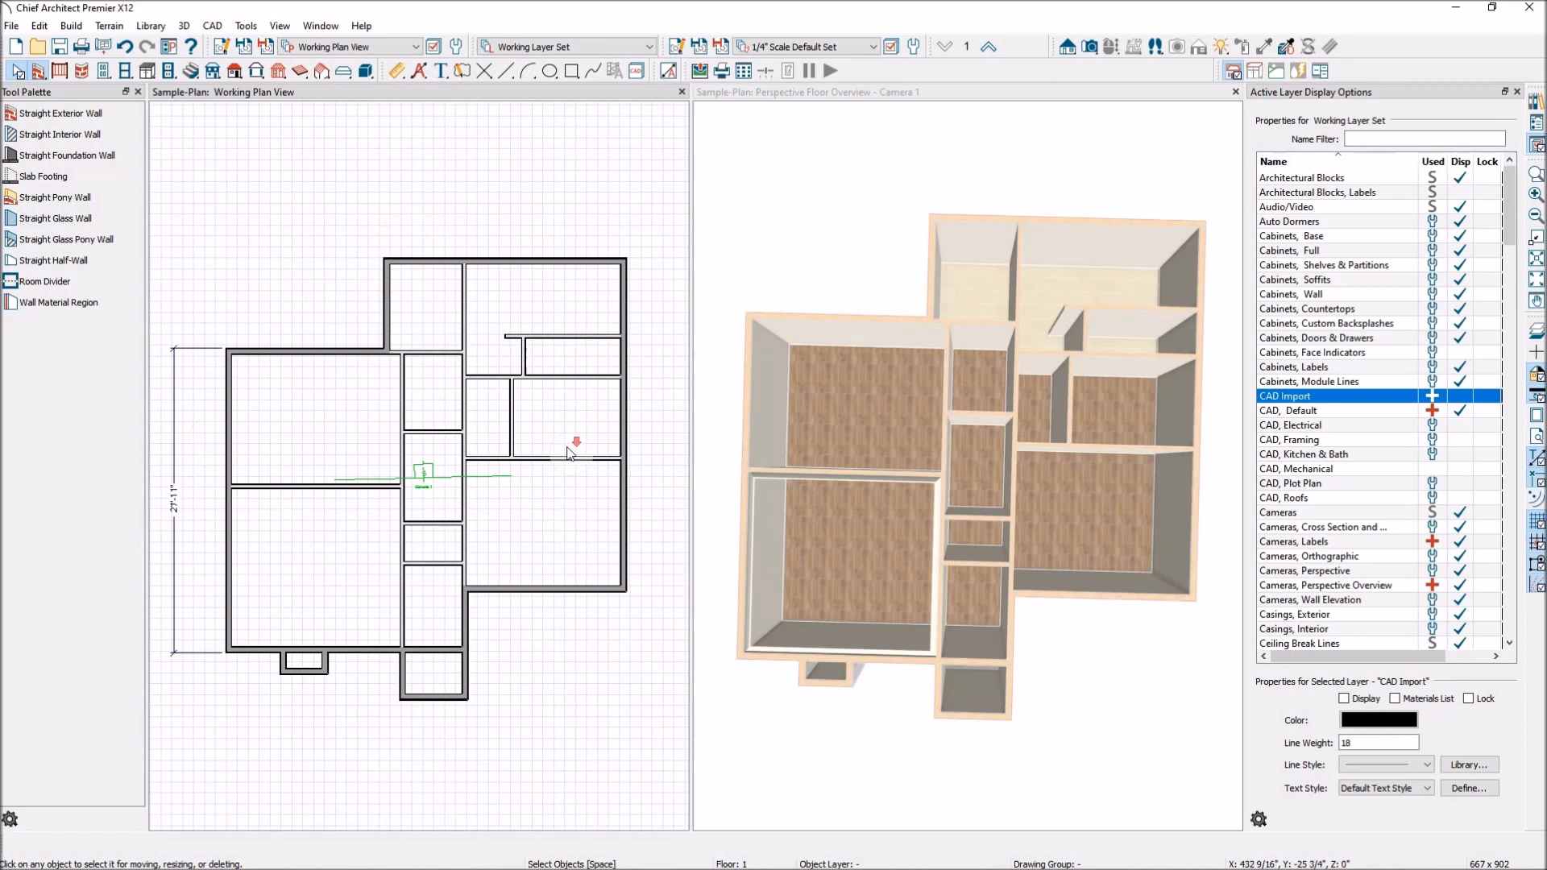
scroll(568, 451, "down", 1)
scroll(376, 476, "up", 1)
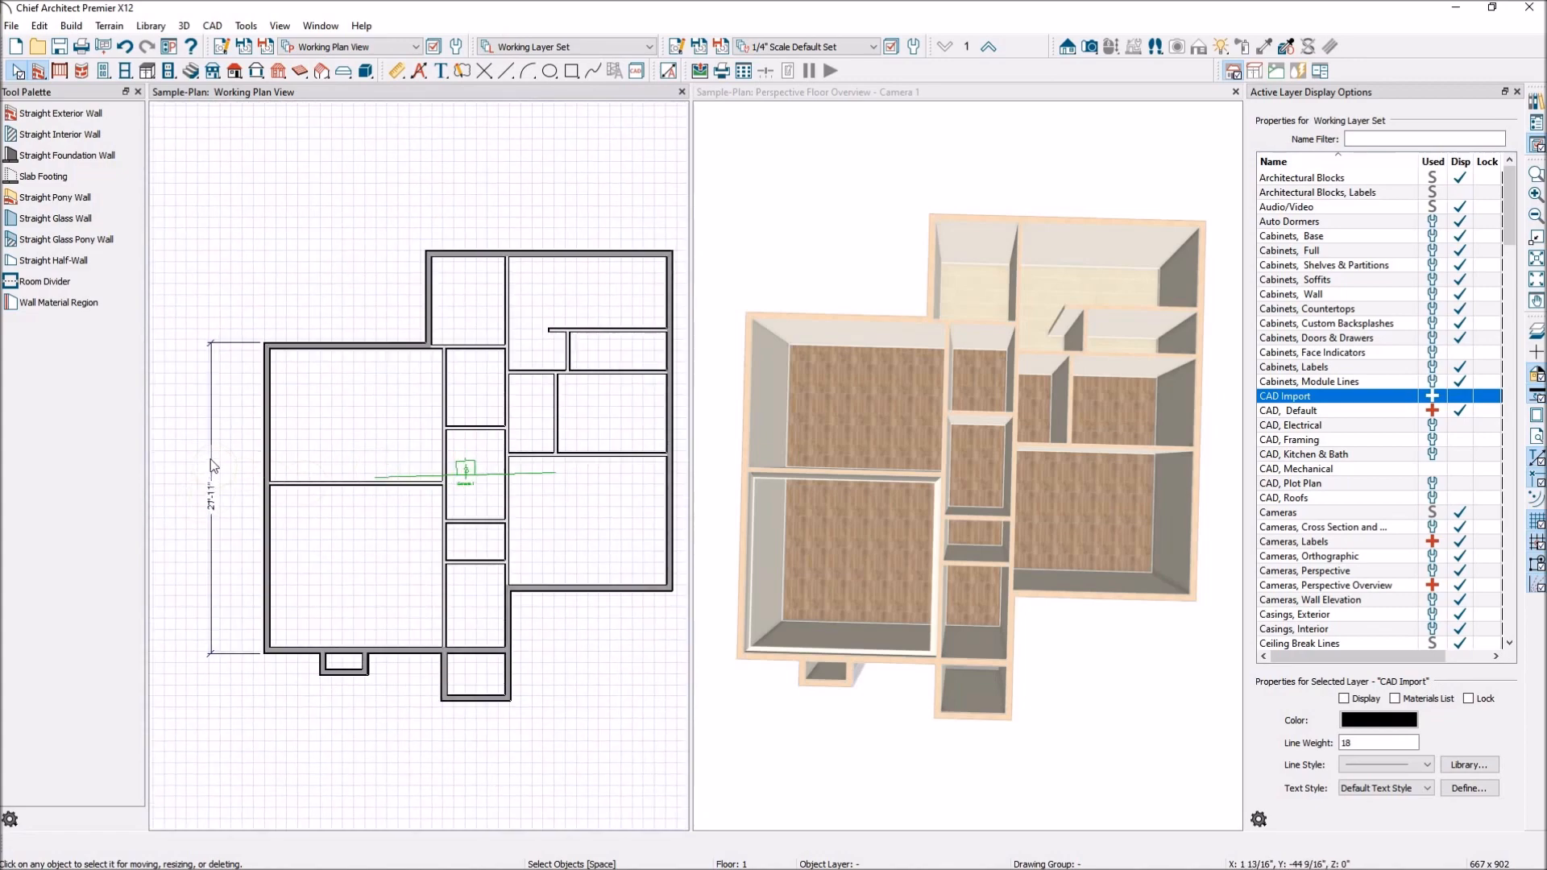
left_click(211, 463)
left_click(1461, 178)
left_click(371, 206)
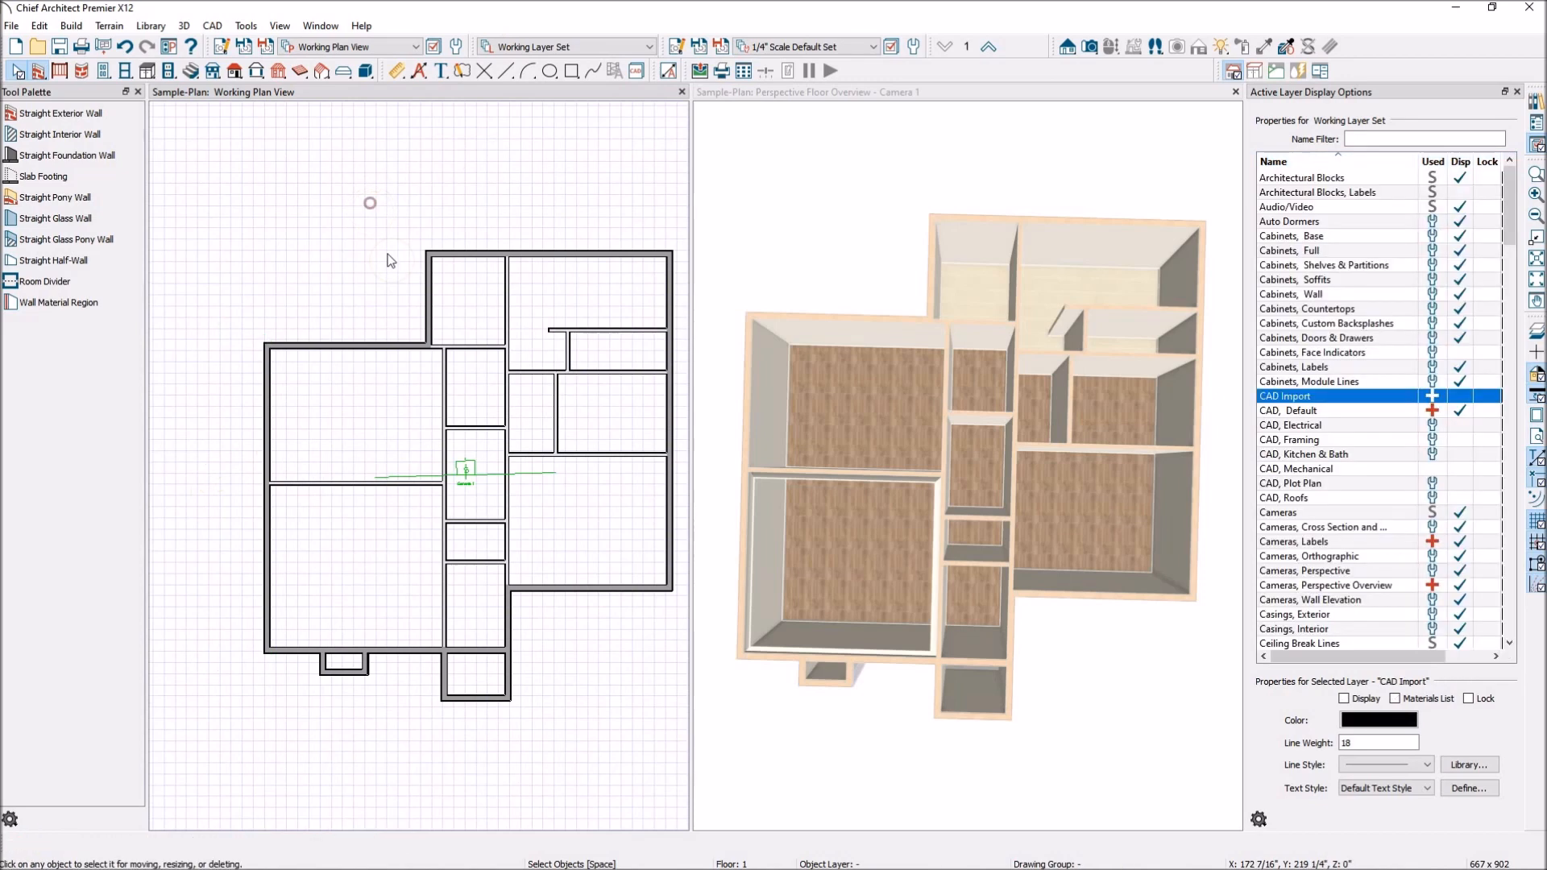
Place a hinged door in the exterior wall between the entry and the porch
left_click(103, 73)
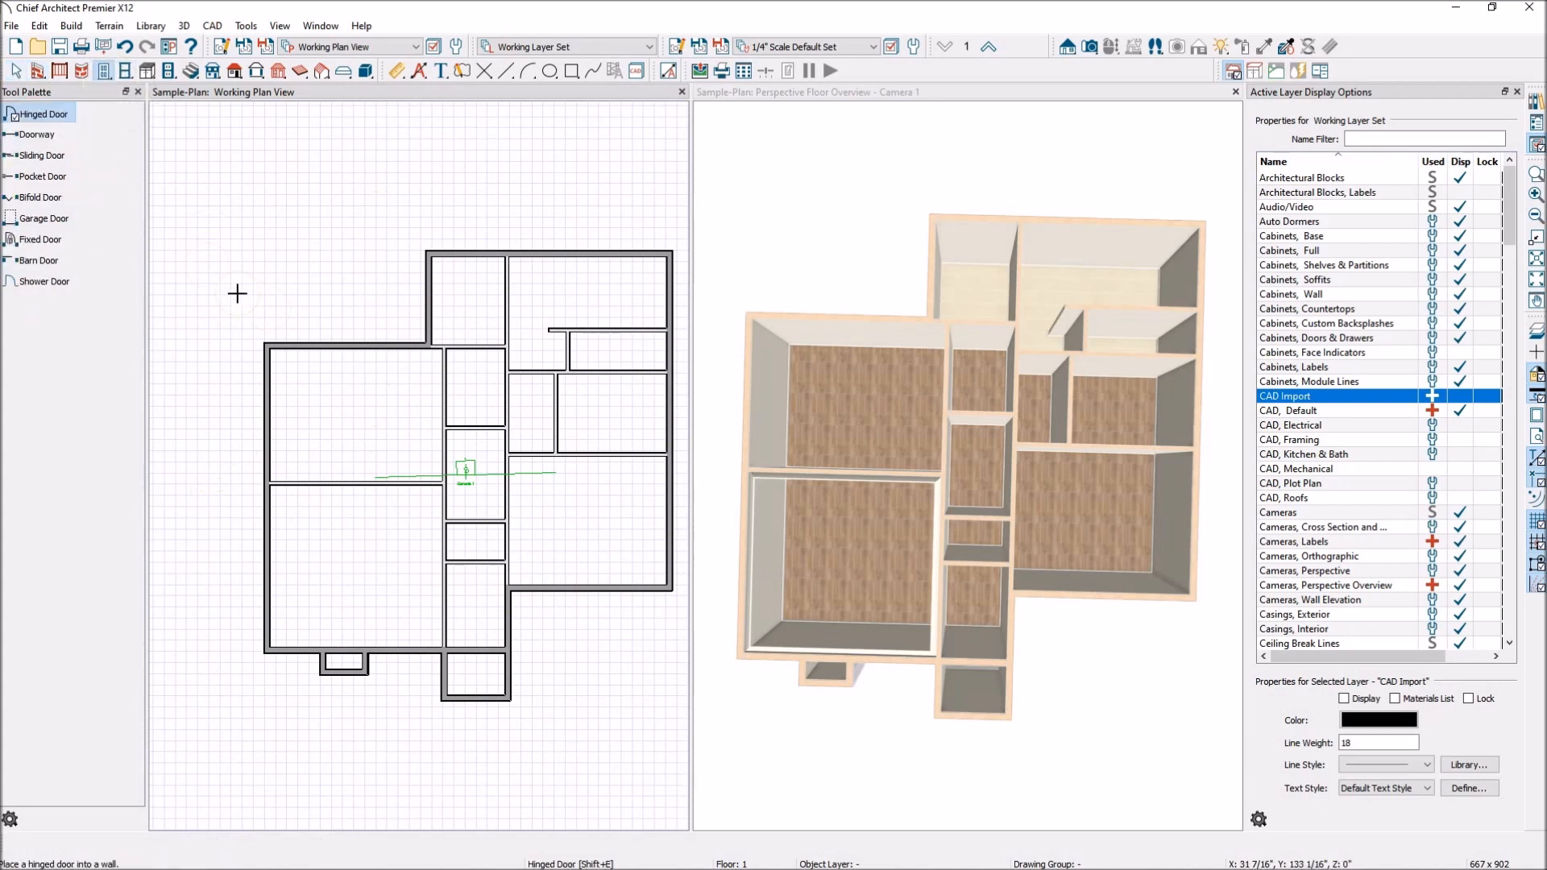
scroll(524, 673, "up", 3)
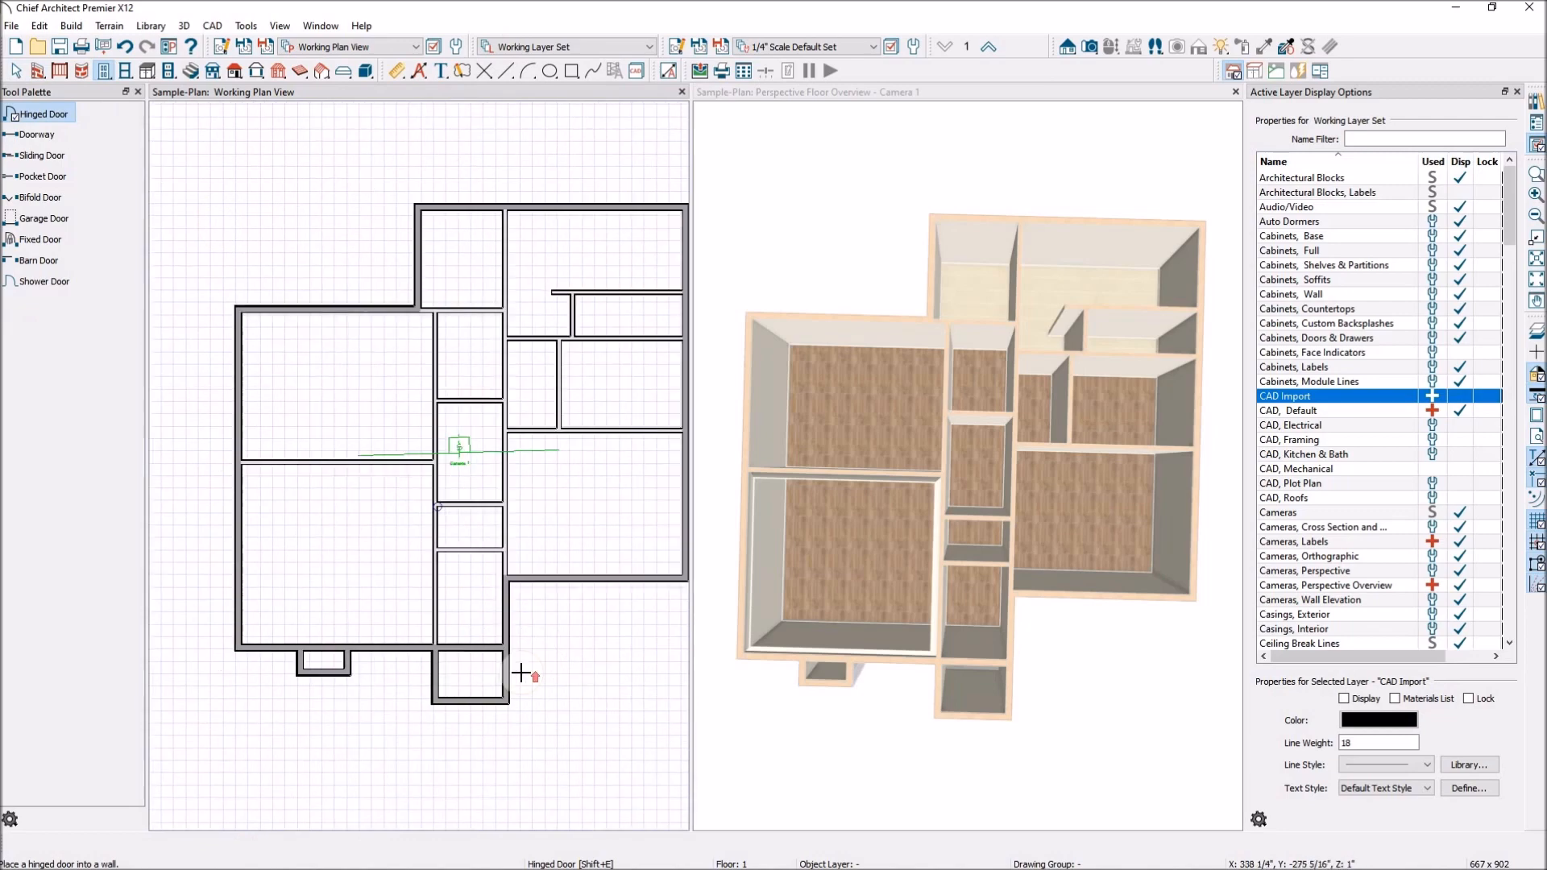
scroll(581, 550, "up", 2)
scroll(582, 551, "down", 1)
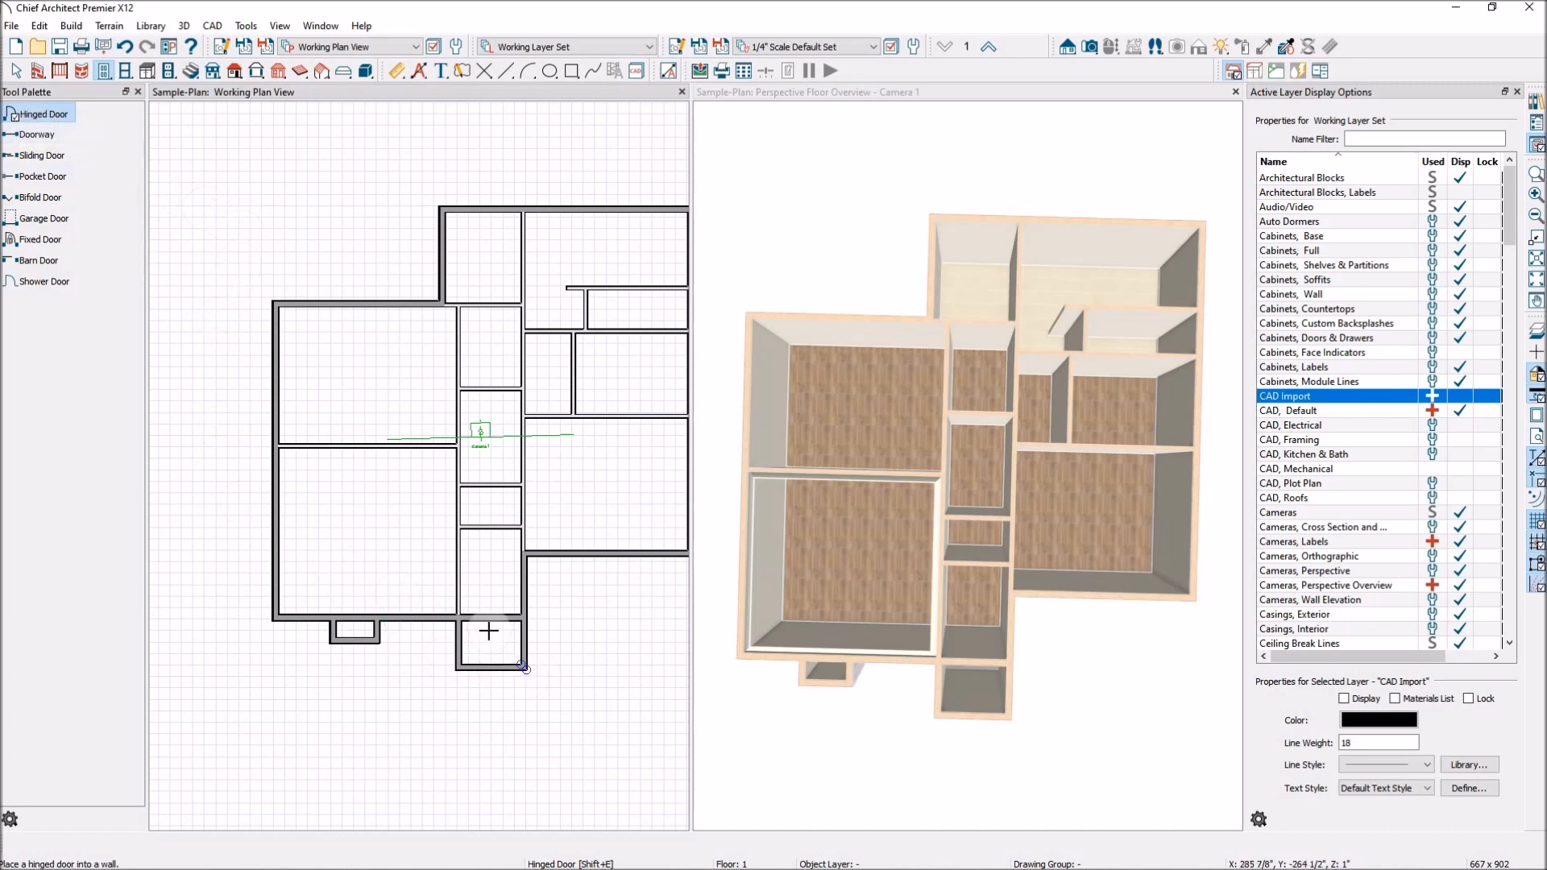
left_click(491, 610)
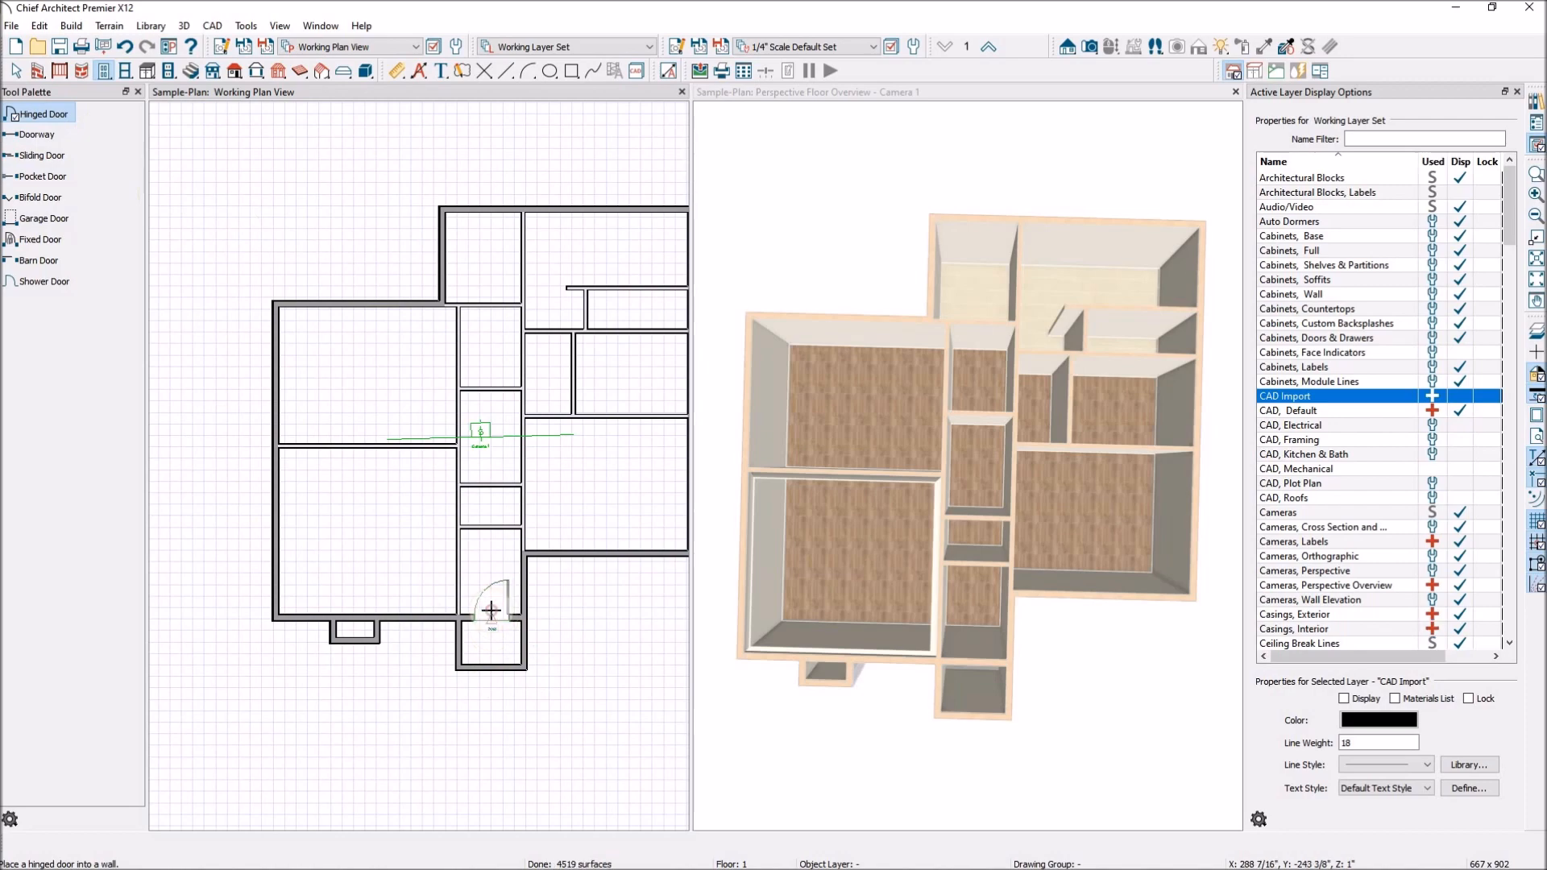
Place a hinged door in the interior wall between the kitchen and the living room
scroll(994, 651, "up", 3)
scroll(983, 645, "up", 5)
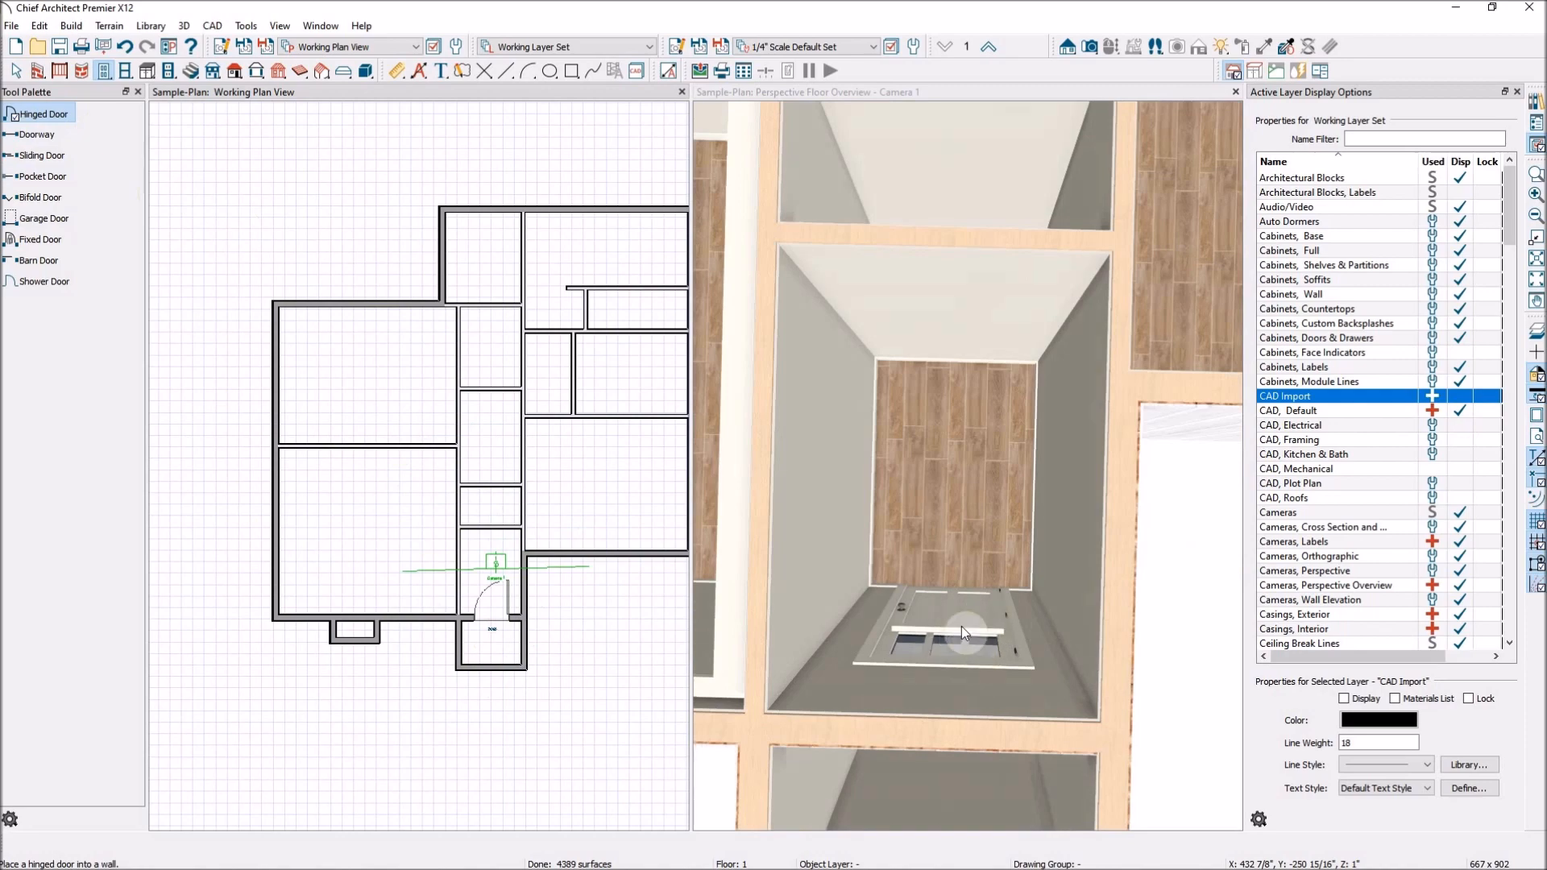
scroll(886, 536, "down", 5)
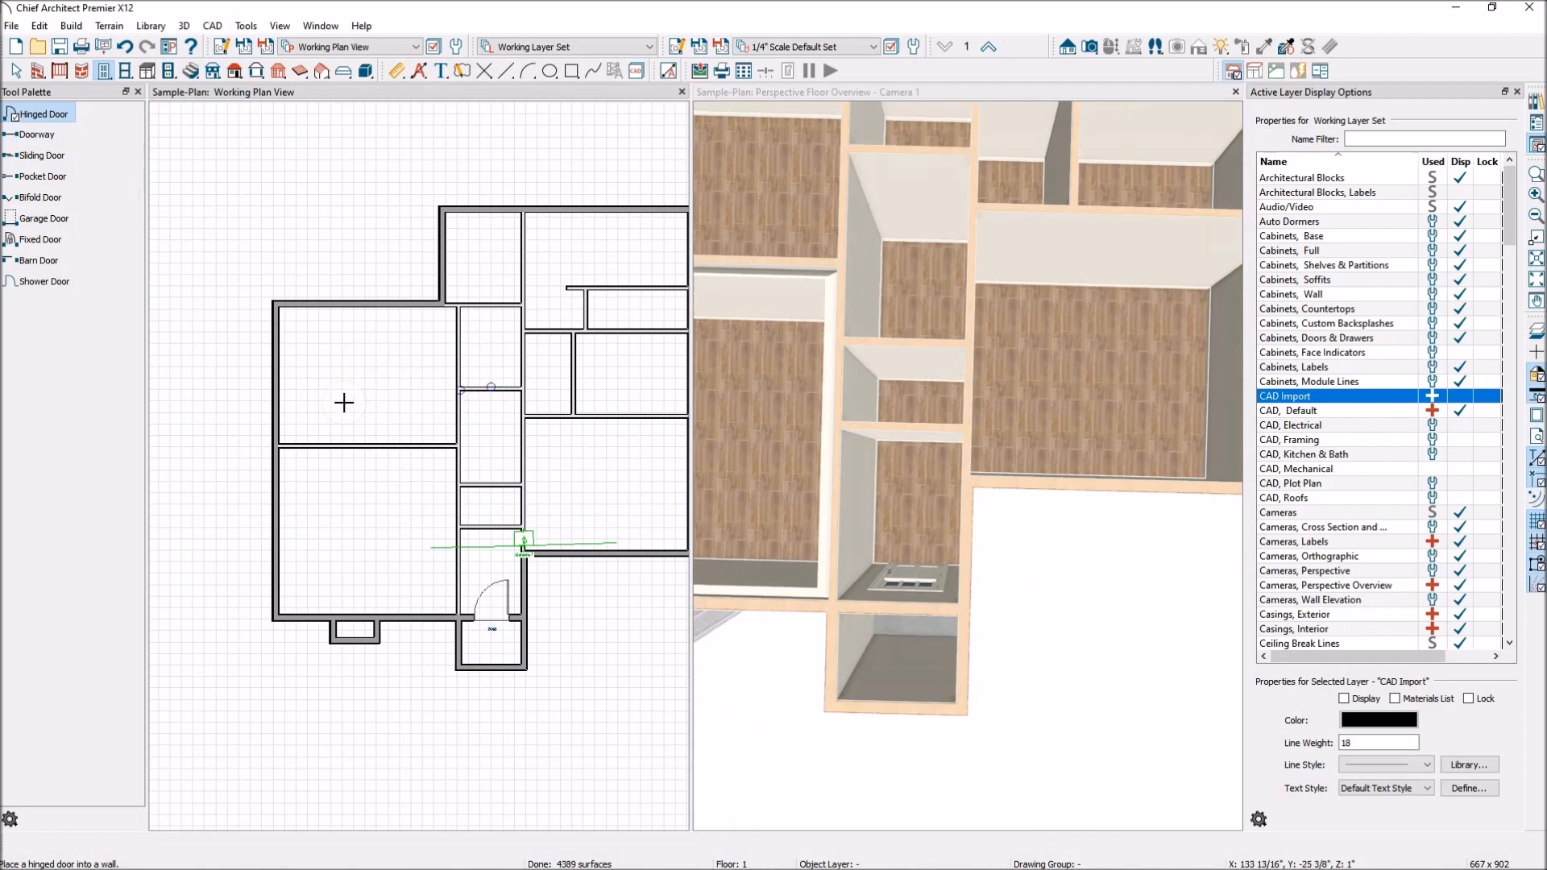
left_click(410, 446)
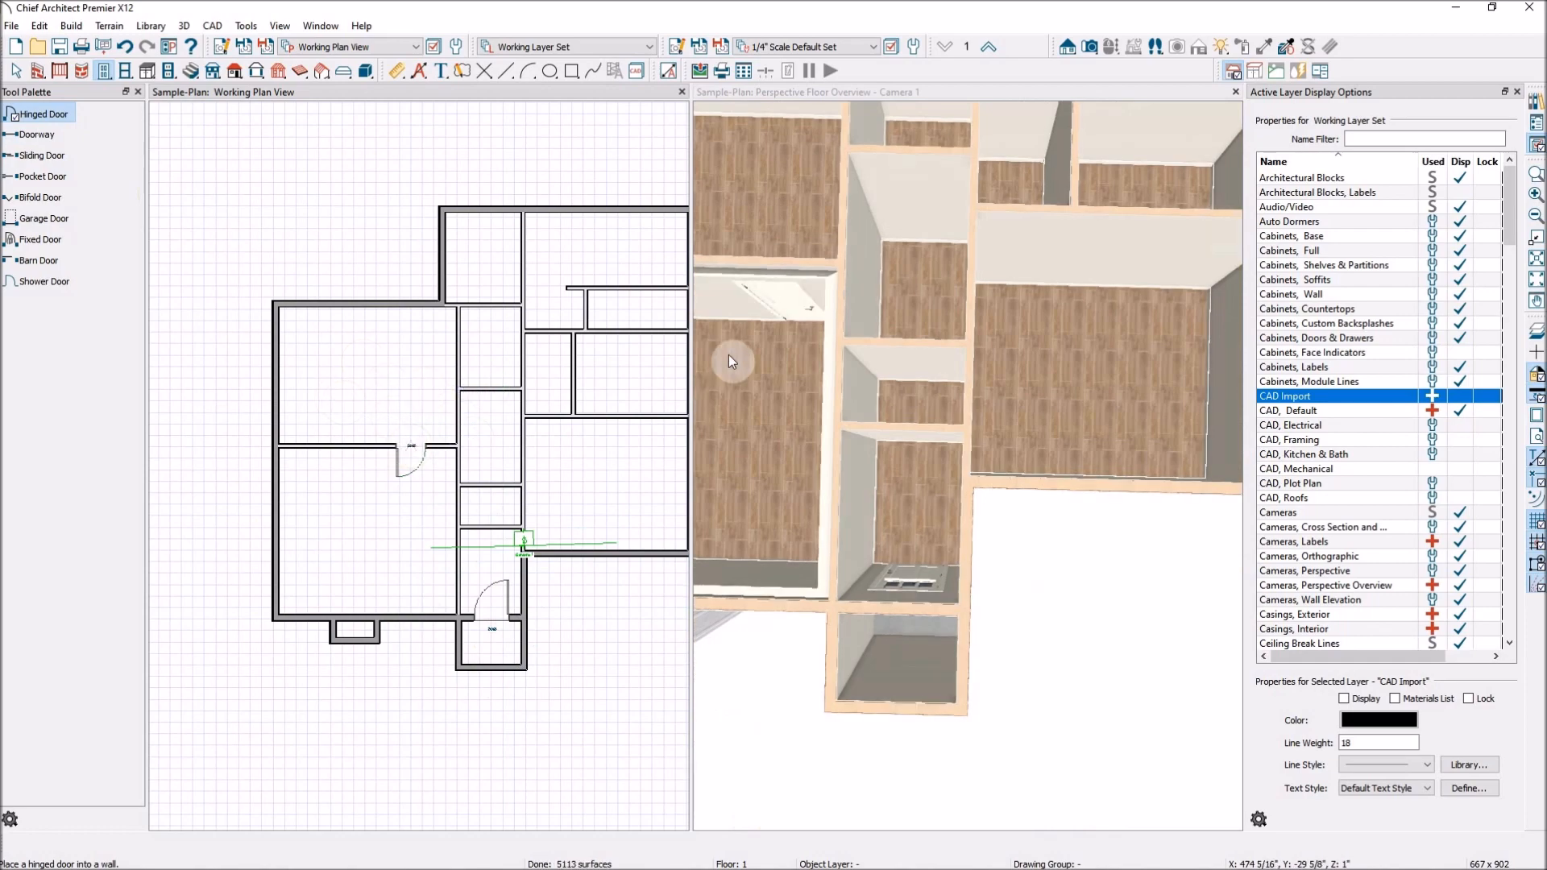
Orbit the perspective floor overview to examine the interior door and the entry door from the porch side
scroll(1059, 453, "down", 3)
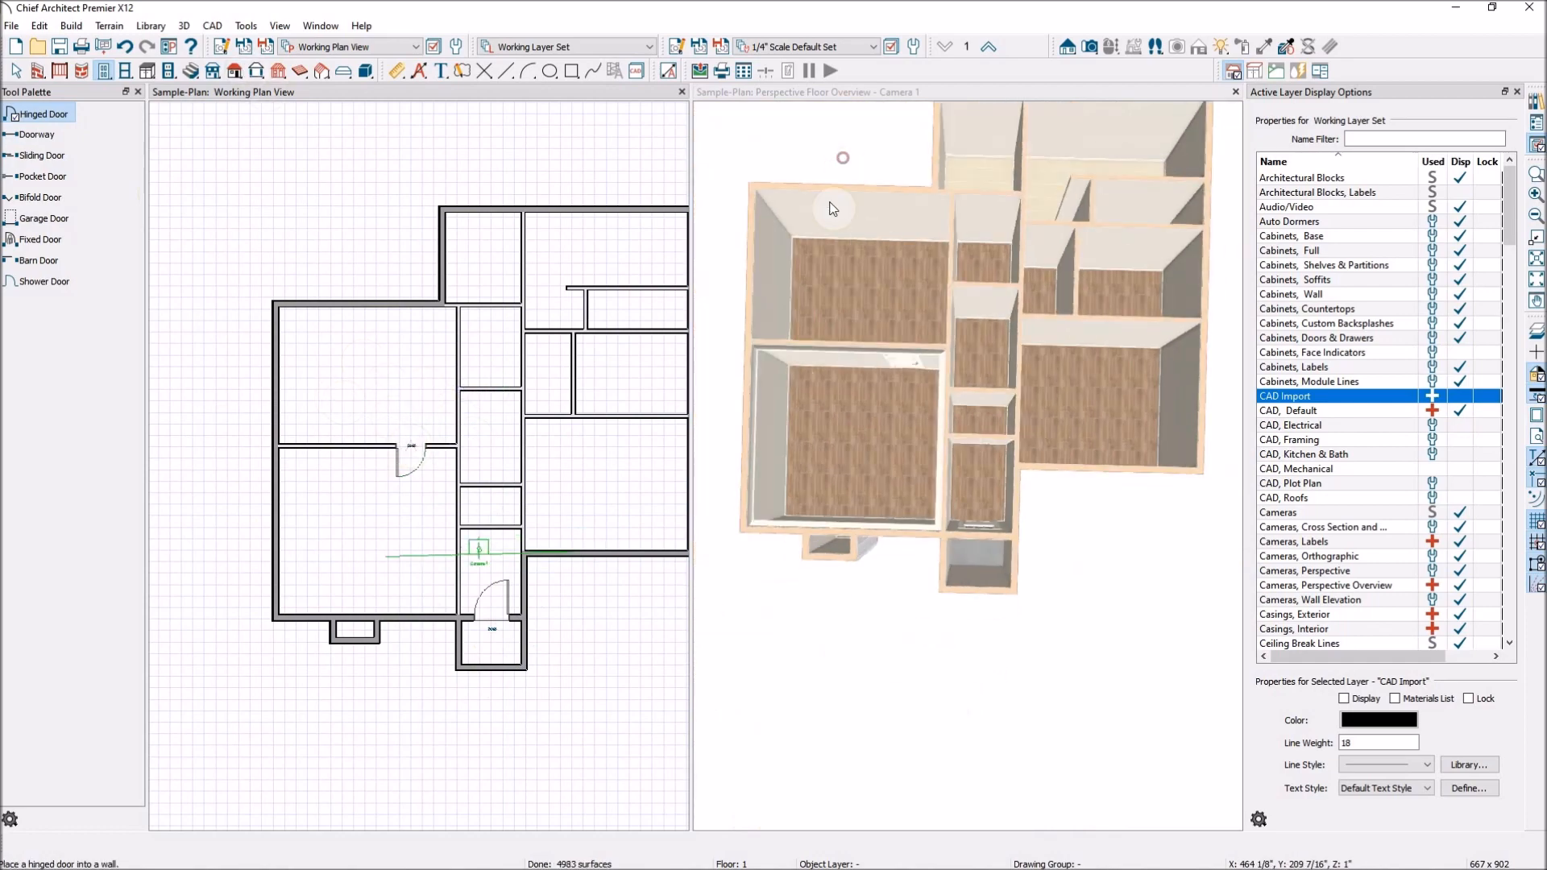
left_click(741, 272)
left_click_drag(741, 272, 931, 451)
scroll(932, 452, "up", 5)
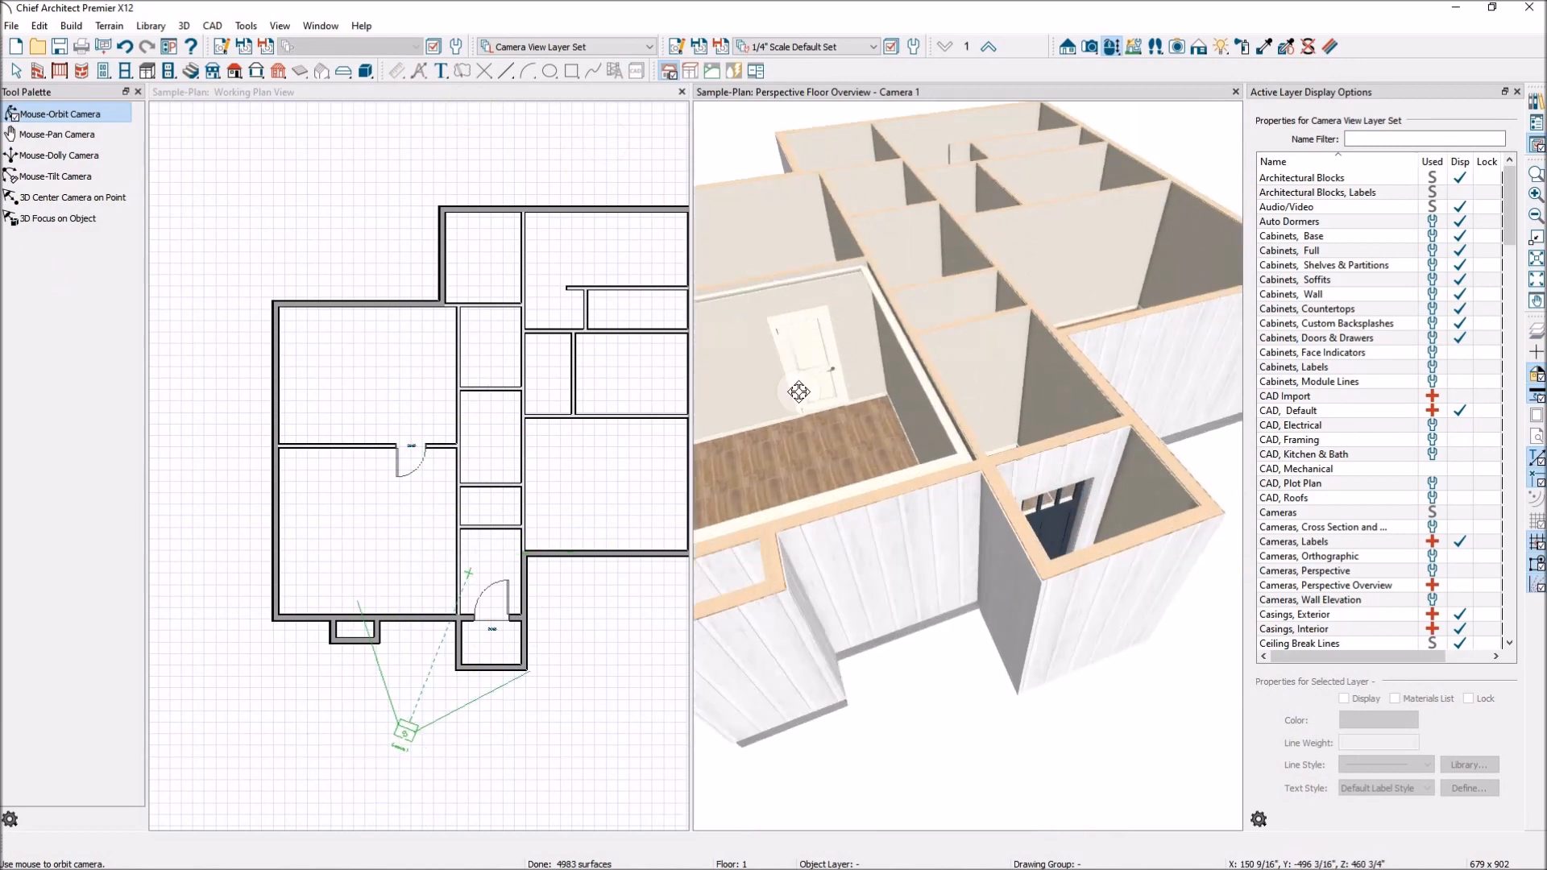
left_click_drag(1057, 555, 986, 602)
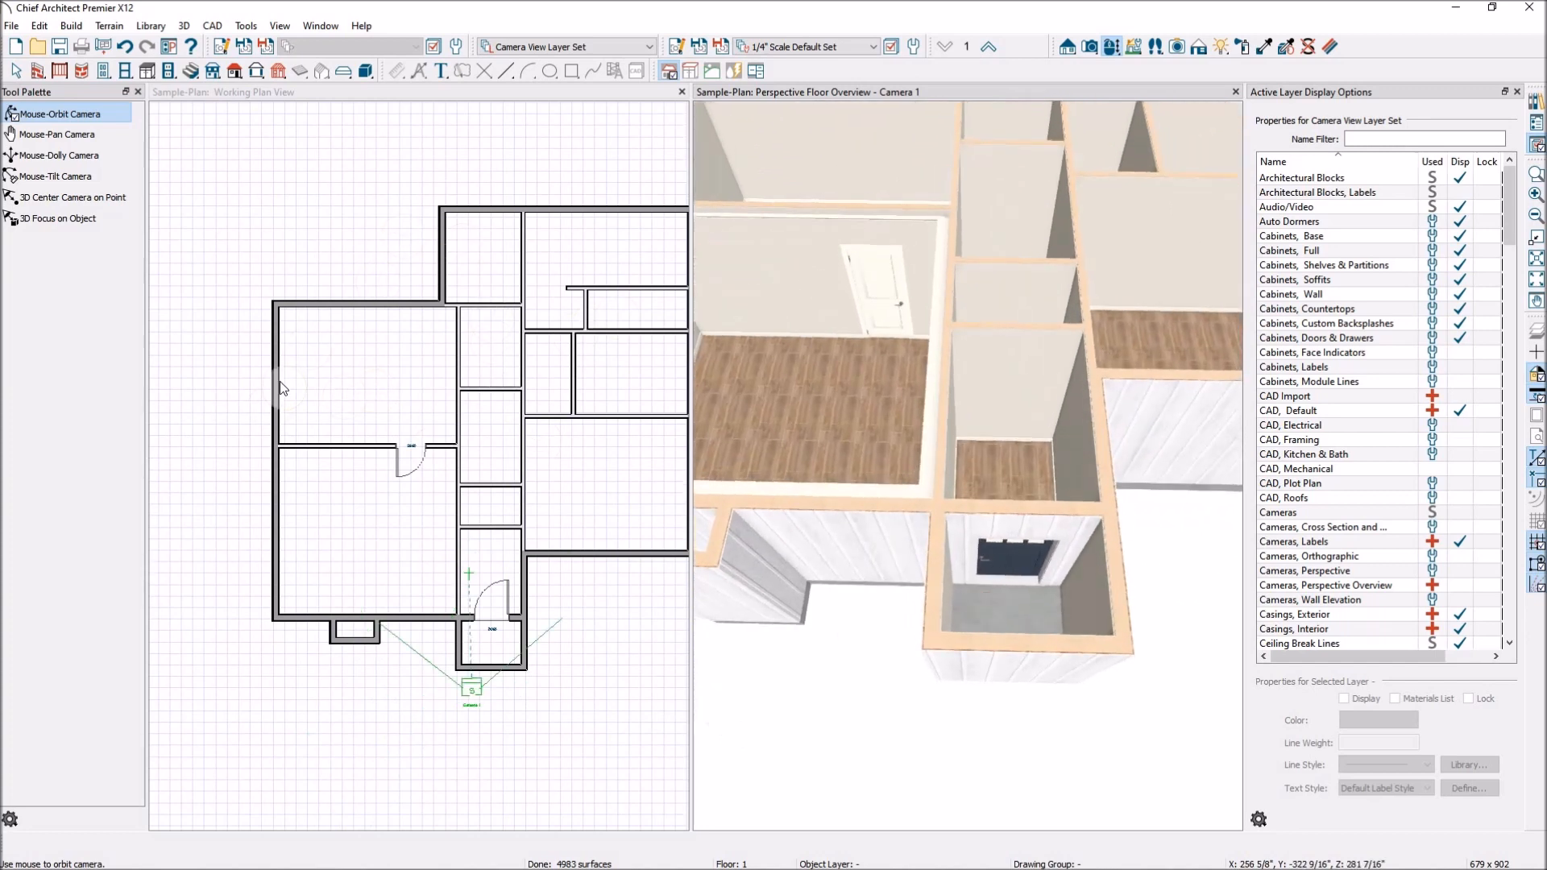
scroll(314, 424, "down", 2)
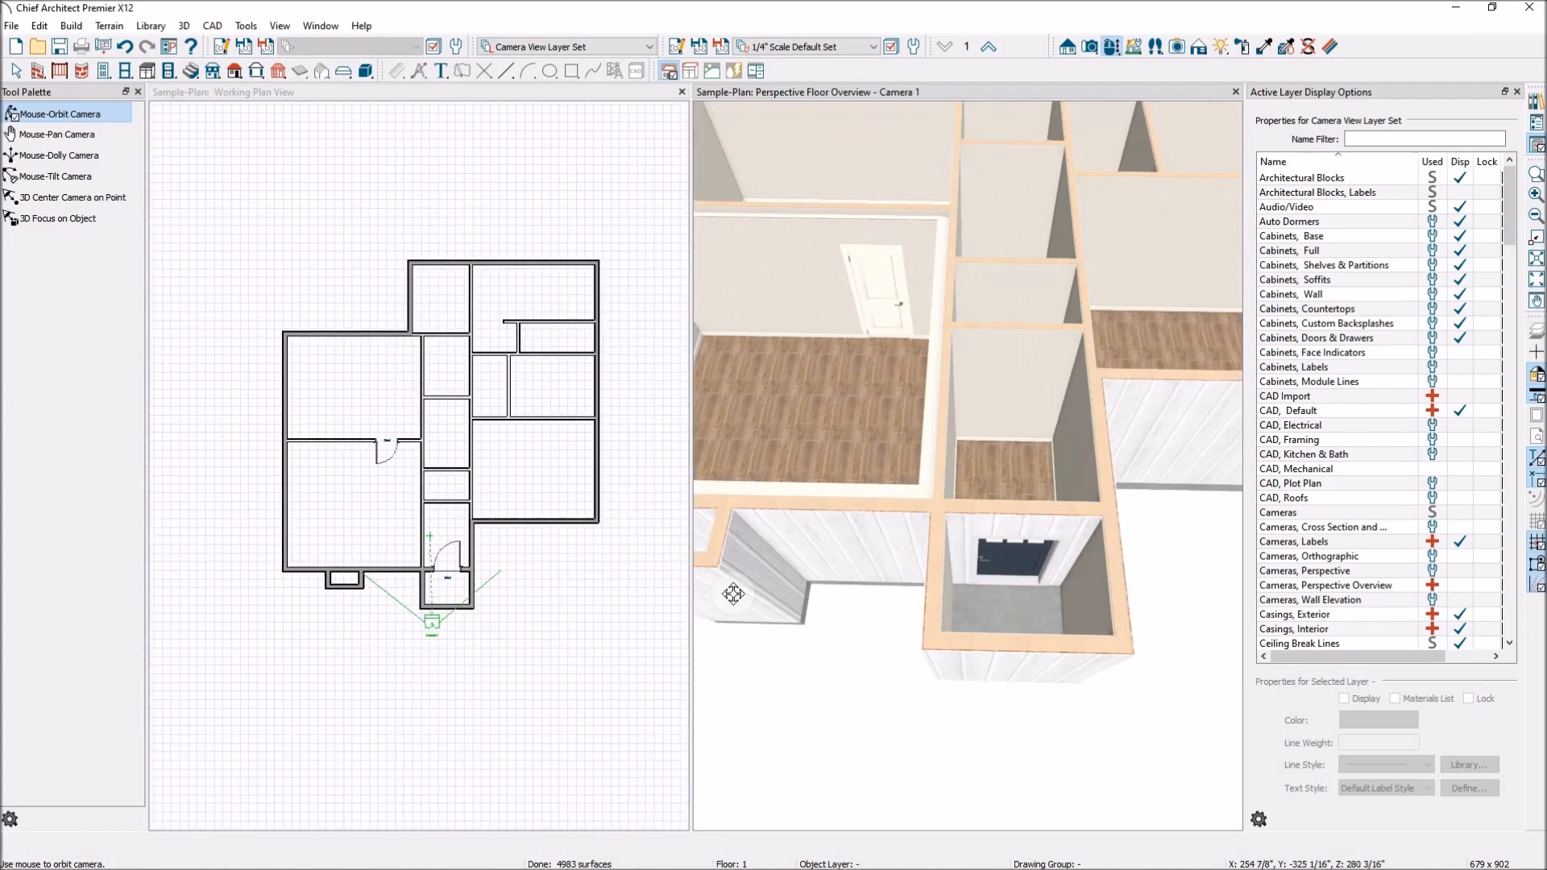
scroll(880, 543, "down", 1)
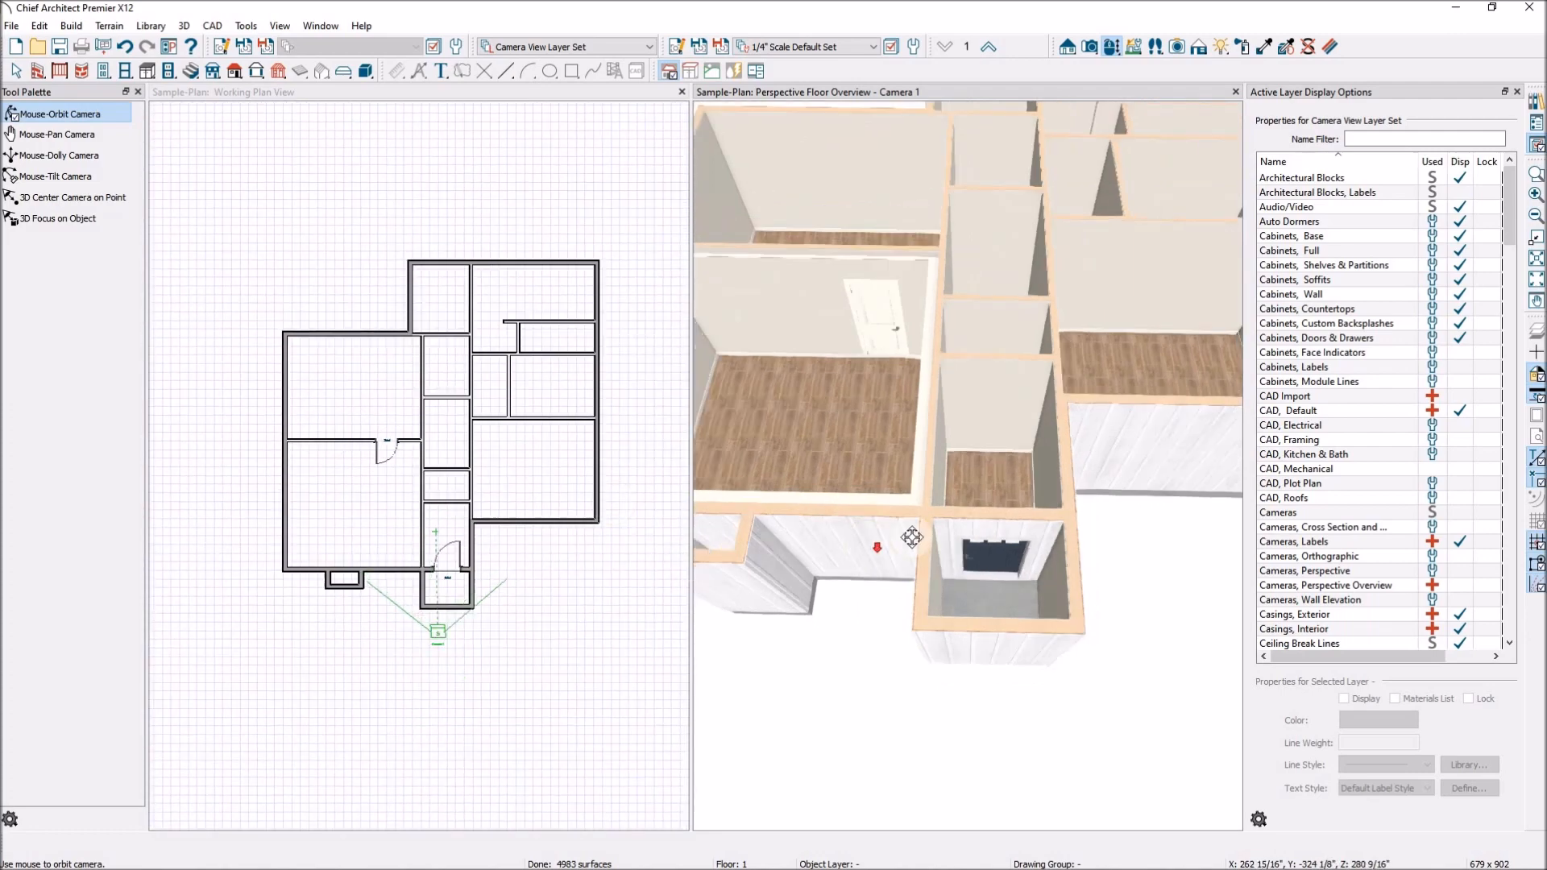
left_click(16, 71)
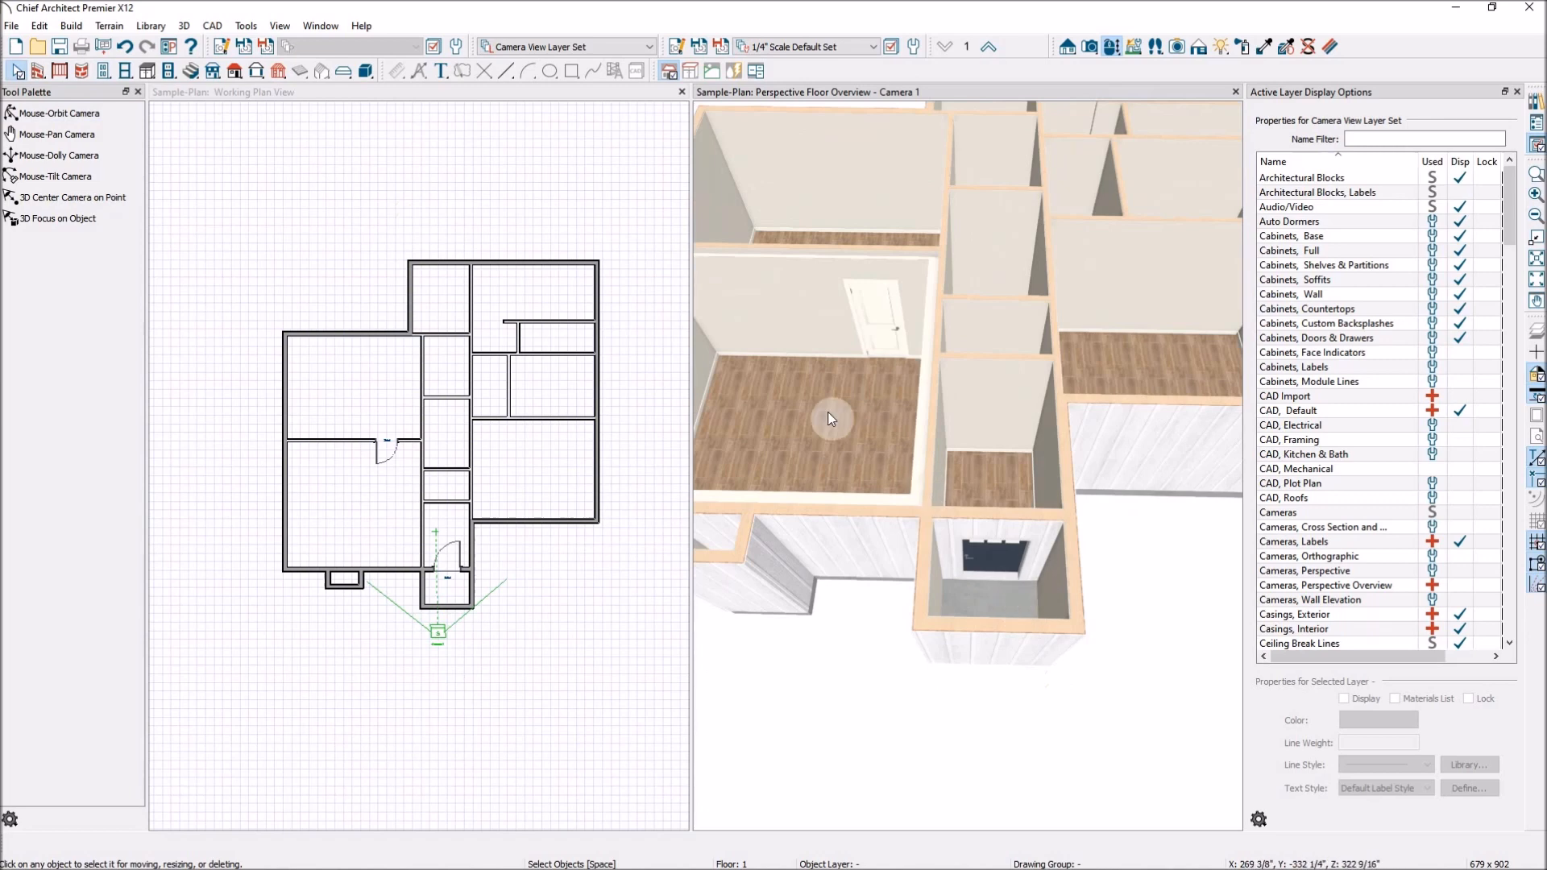
Change the entry door's style to Door DS03 from the Glass Panel Arch Top Doors library
left_click(1006, 564)
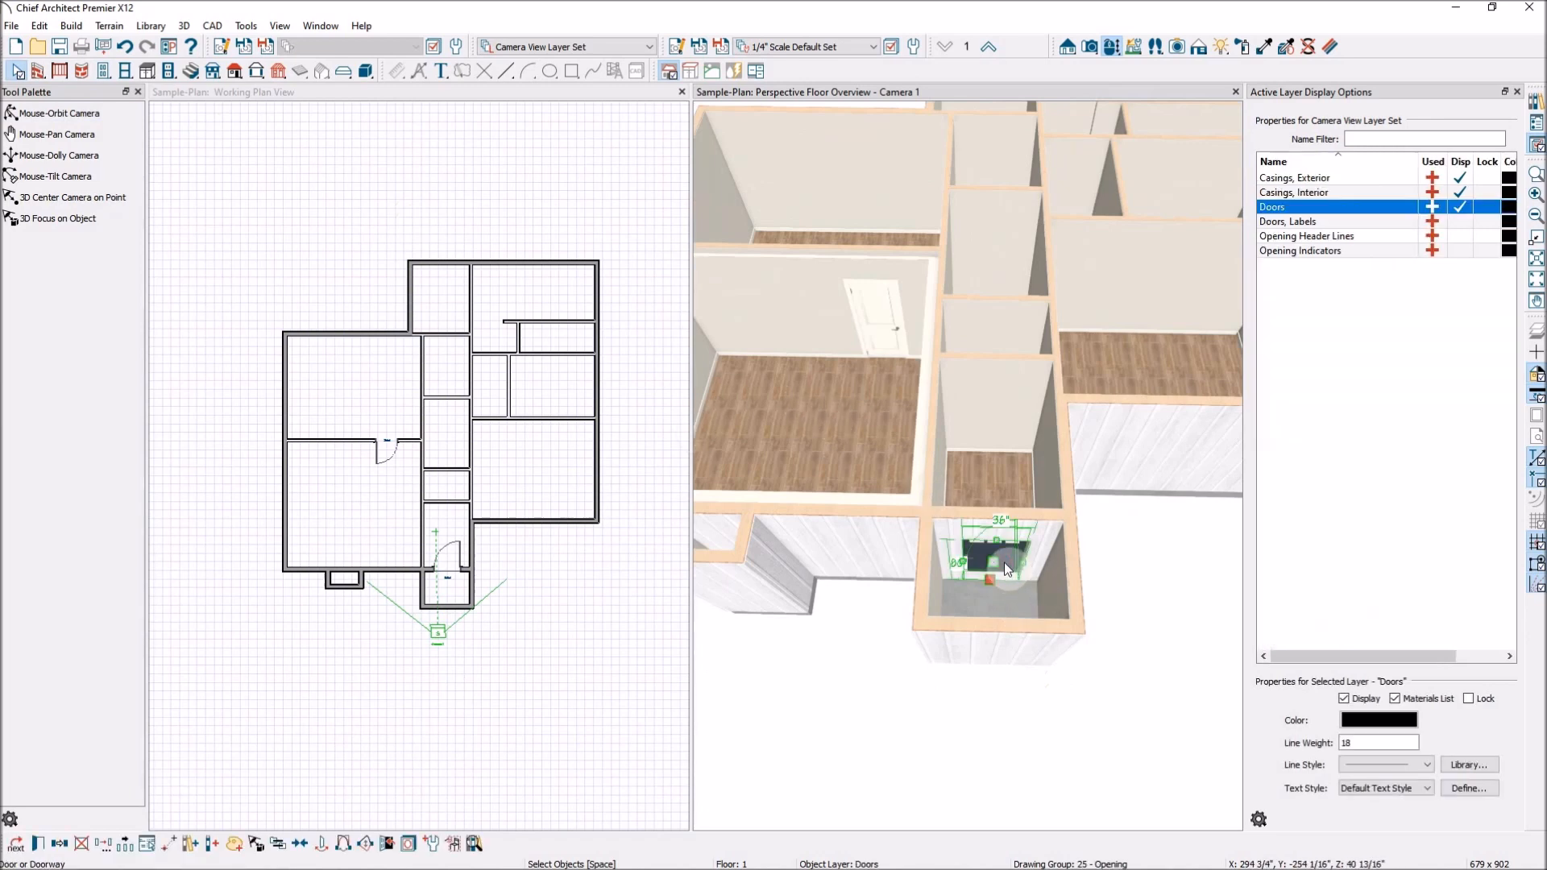
left_click(44, 841)
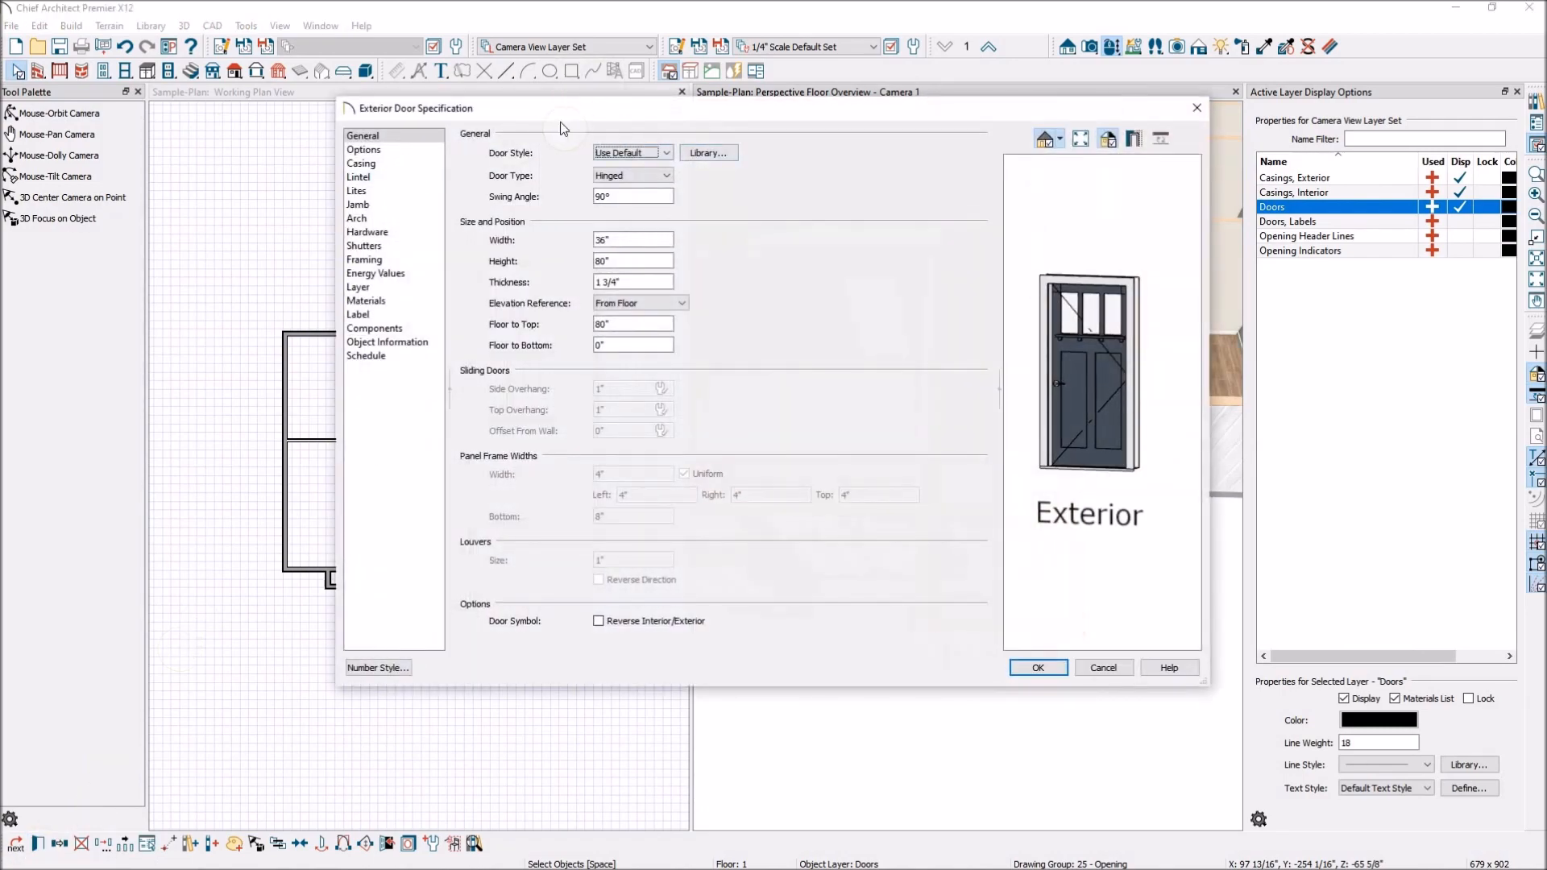
left_click(709, 154)
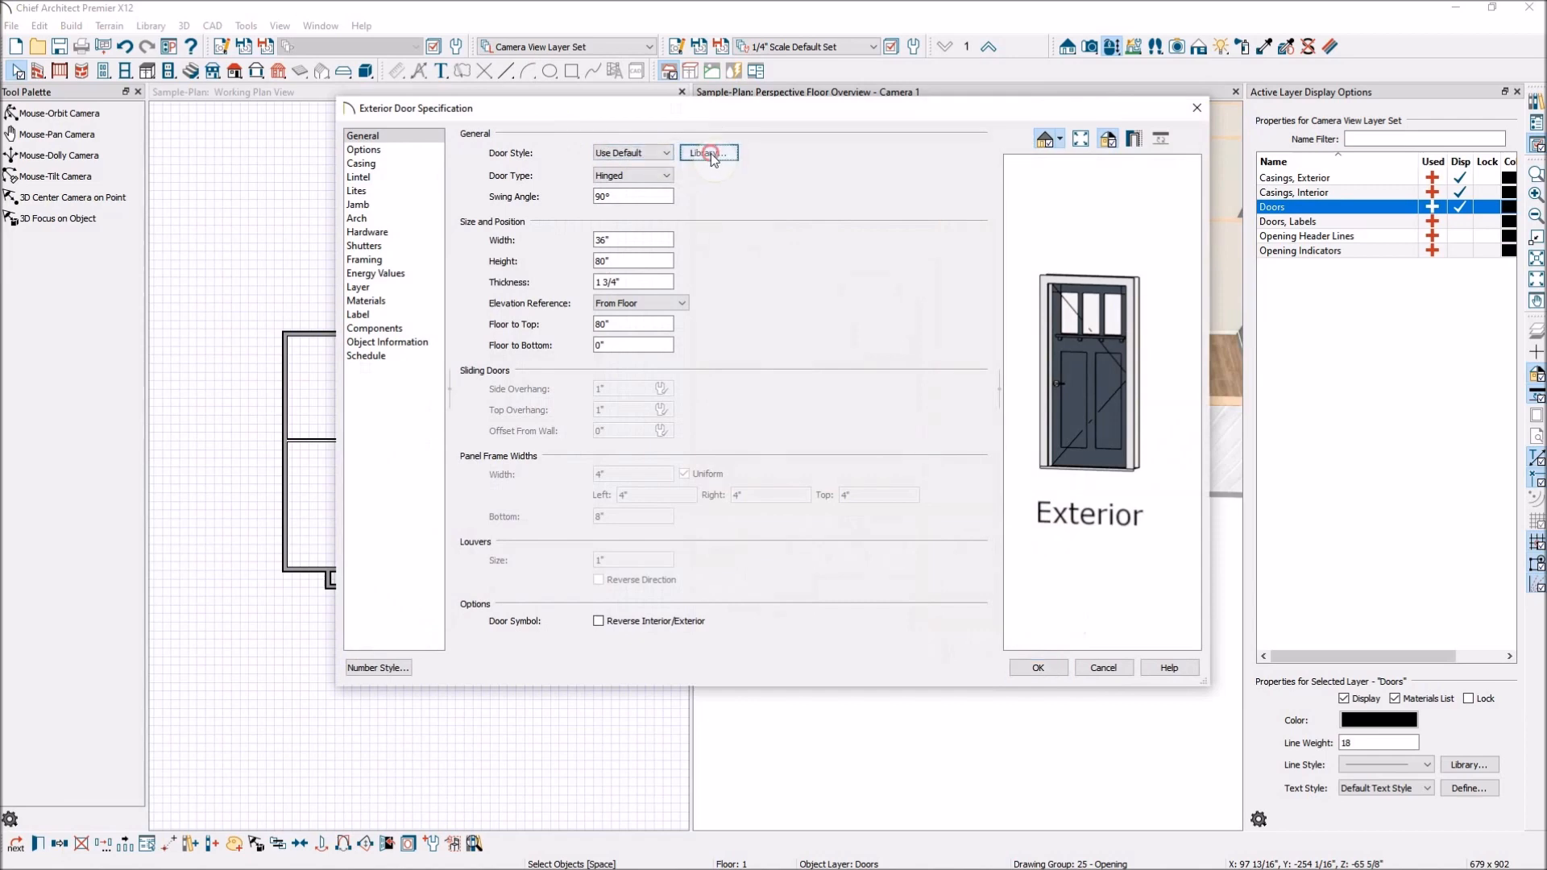
left_click_drag(599, 388, 606, 338)
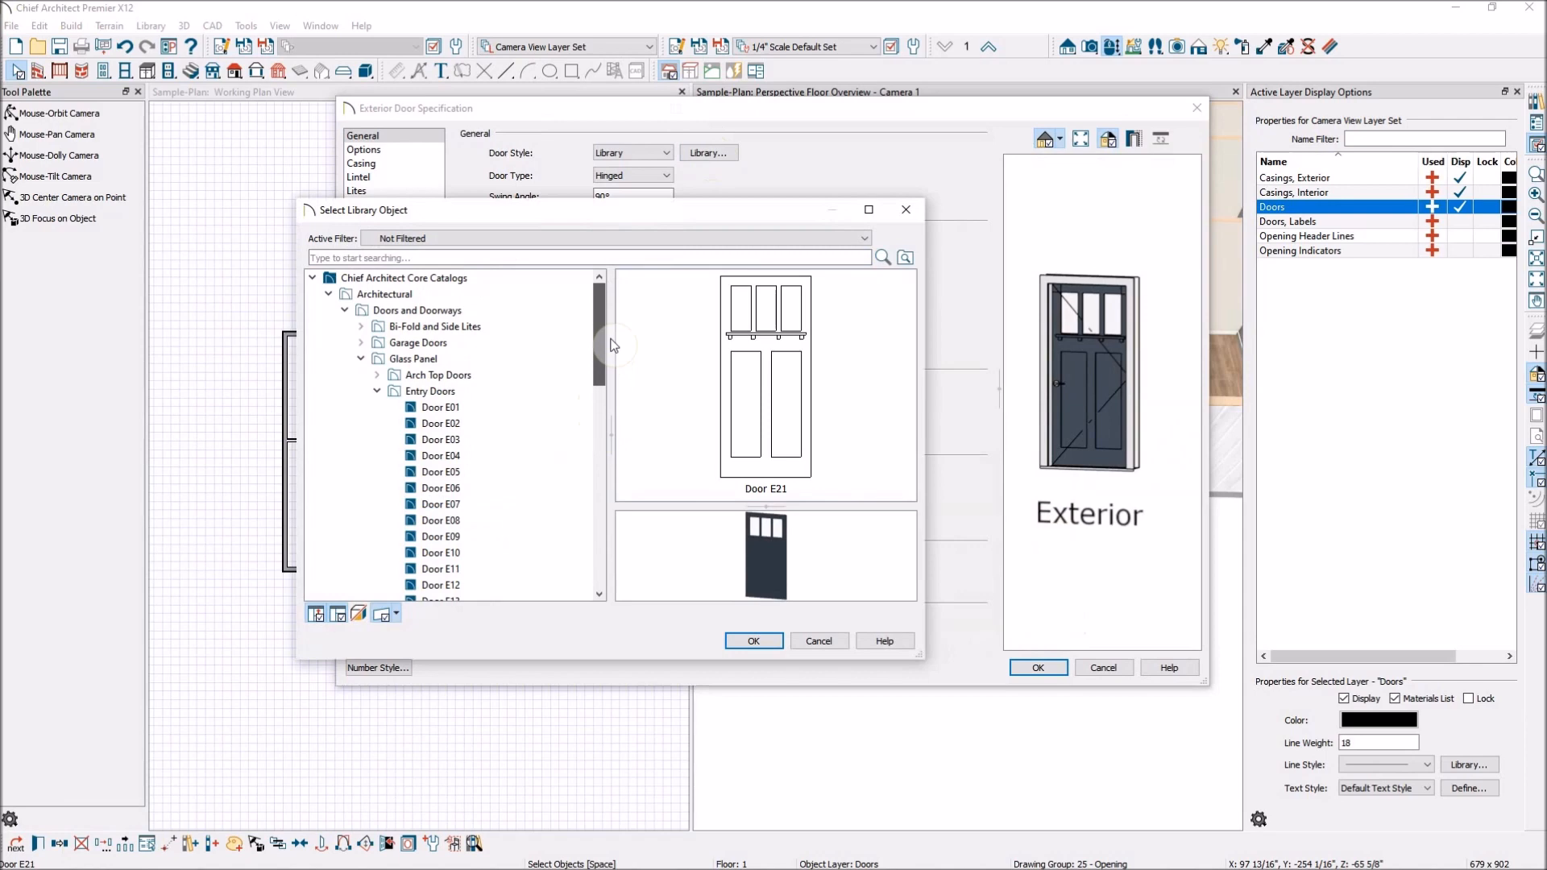
left_click(449, 393)
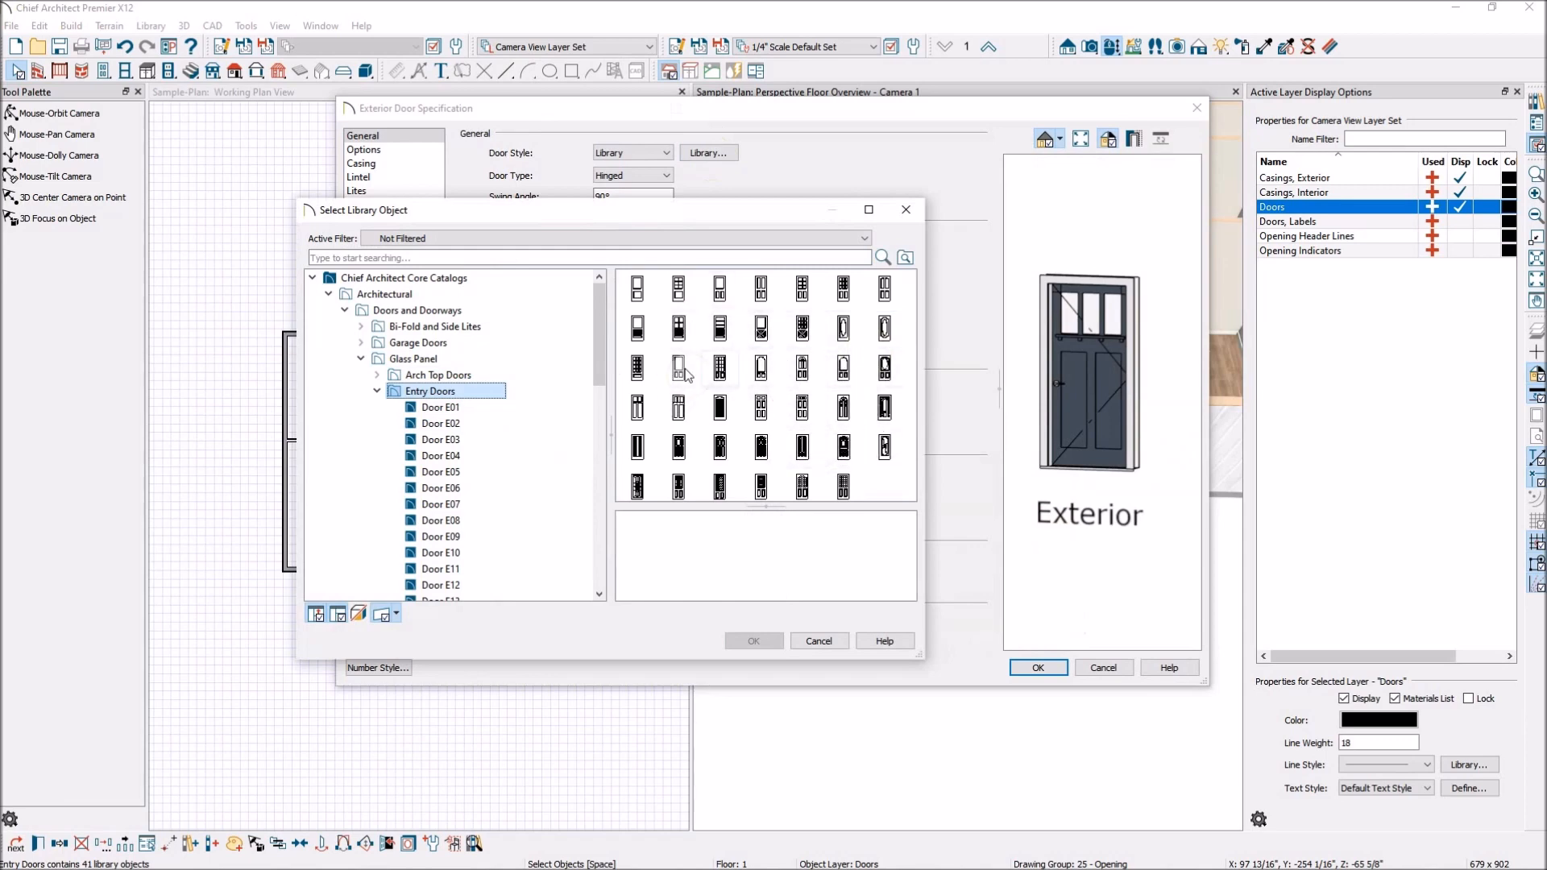
left_click(761, 331)
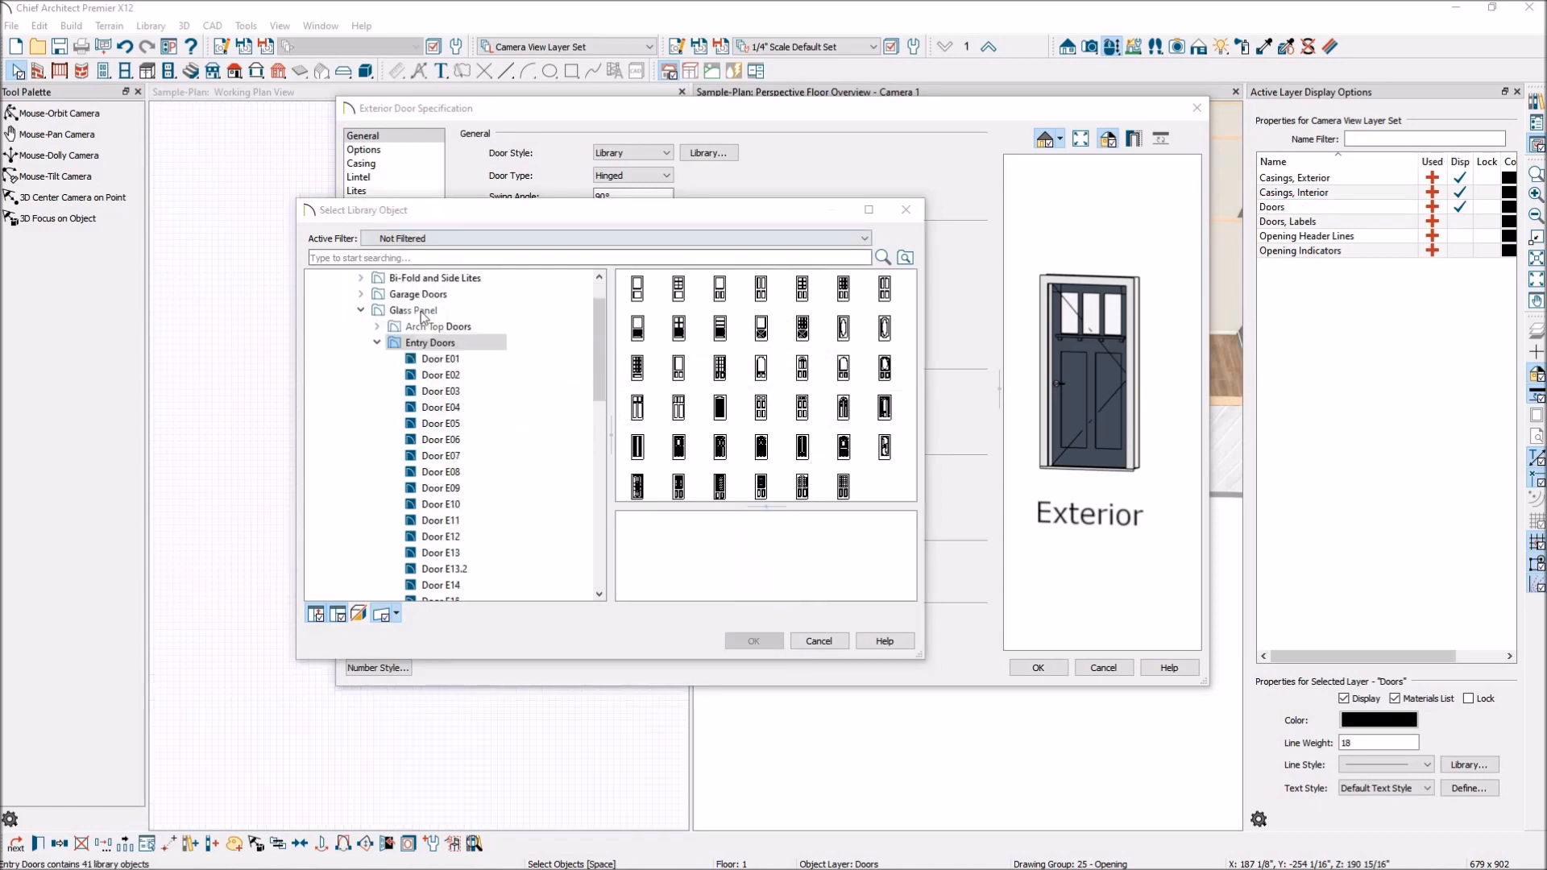
left_click(382, 345)
left_click(416, 376)
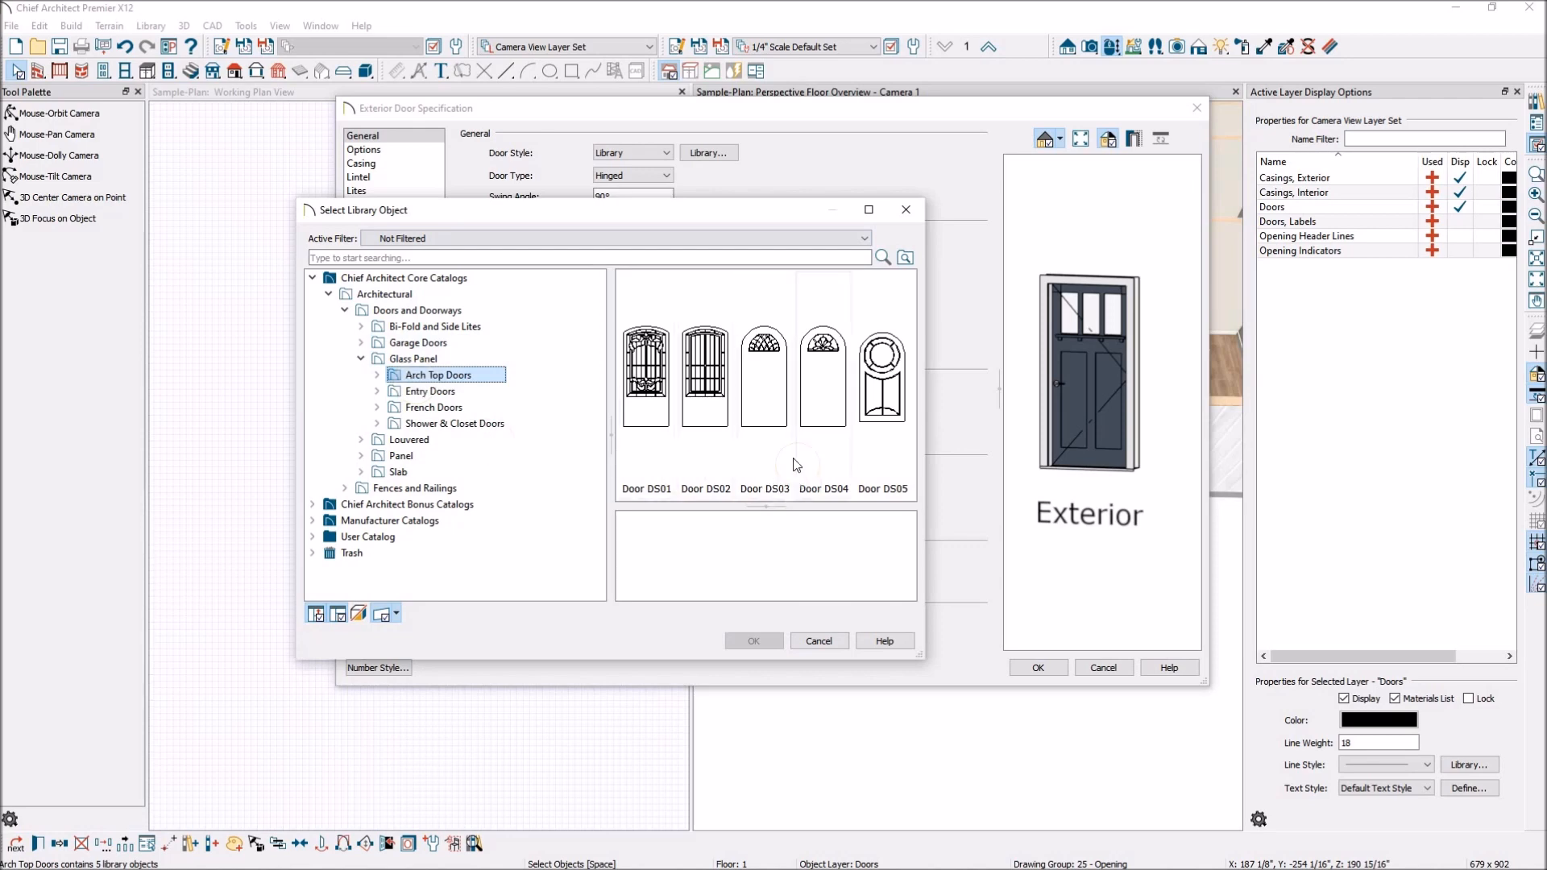
left_click(767, 380)
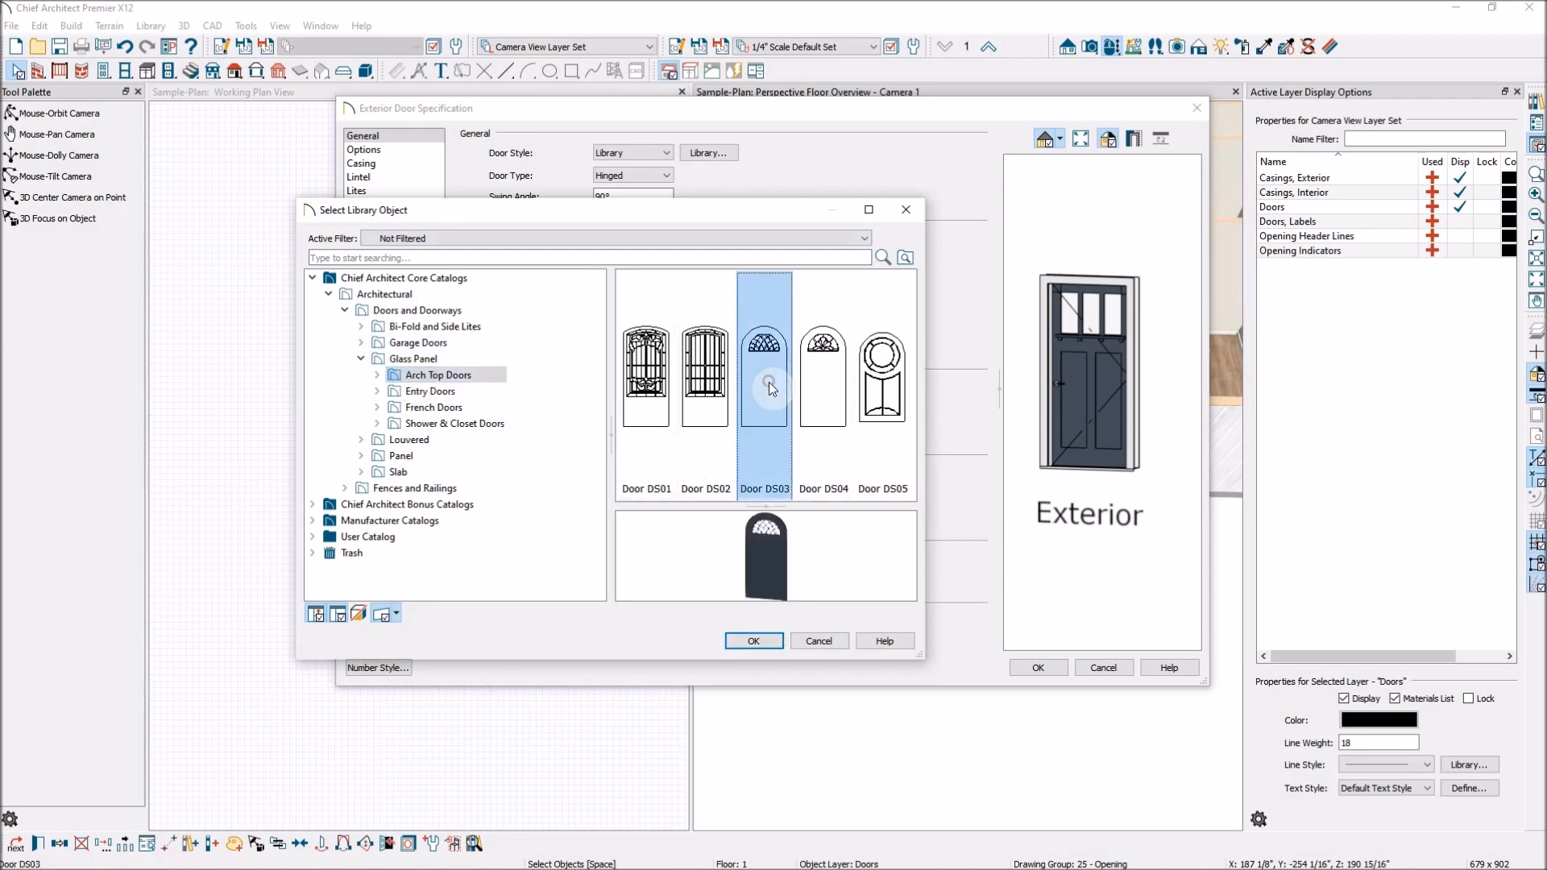
left_click(762, 642)
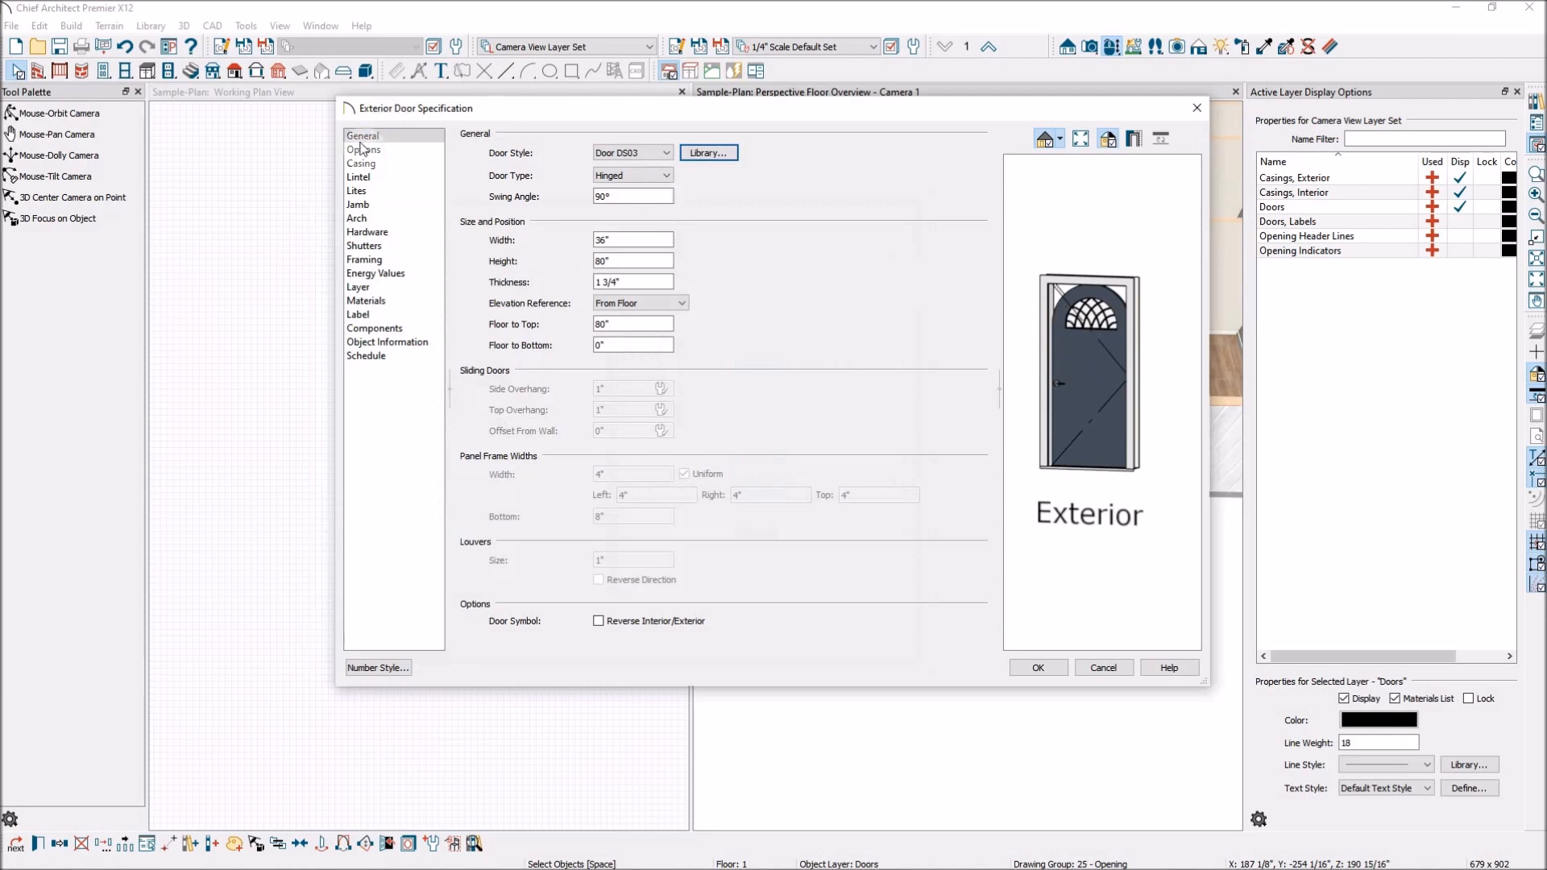
Give the entry door a Round Top arch and rotate its preview to inspect the shape
left_click(357, 219)
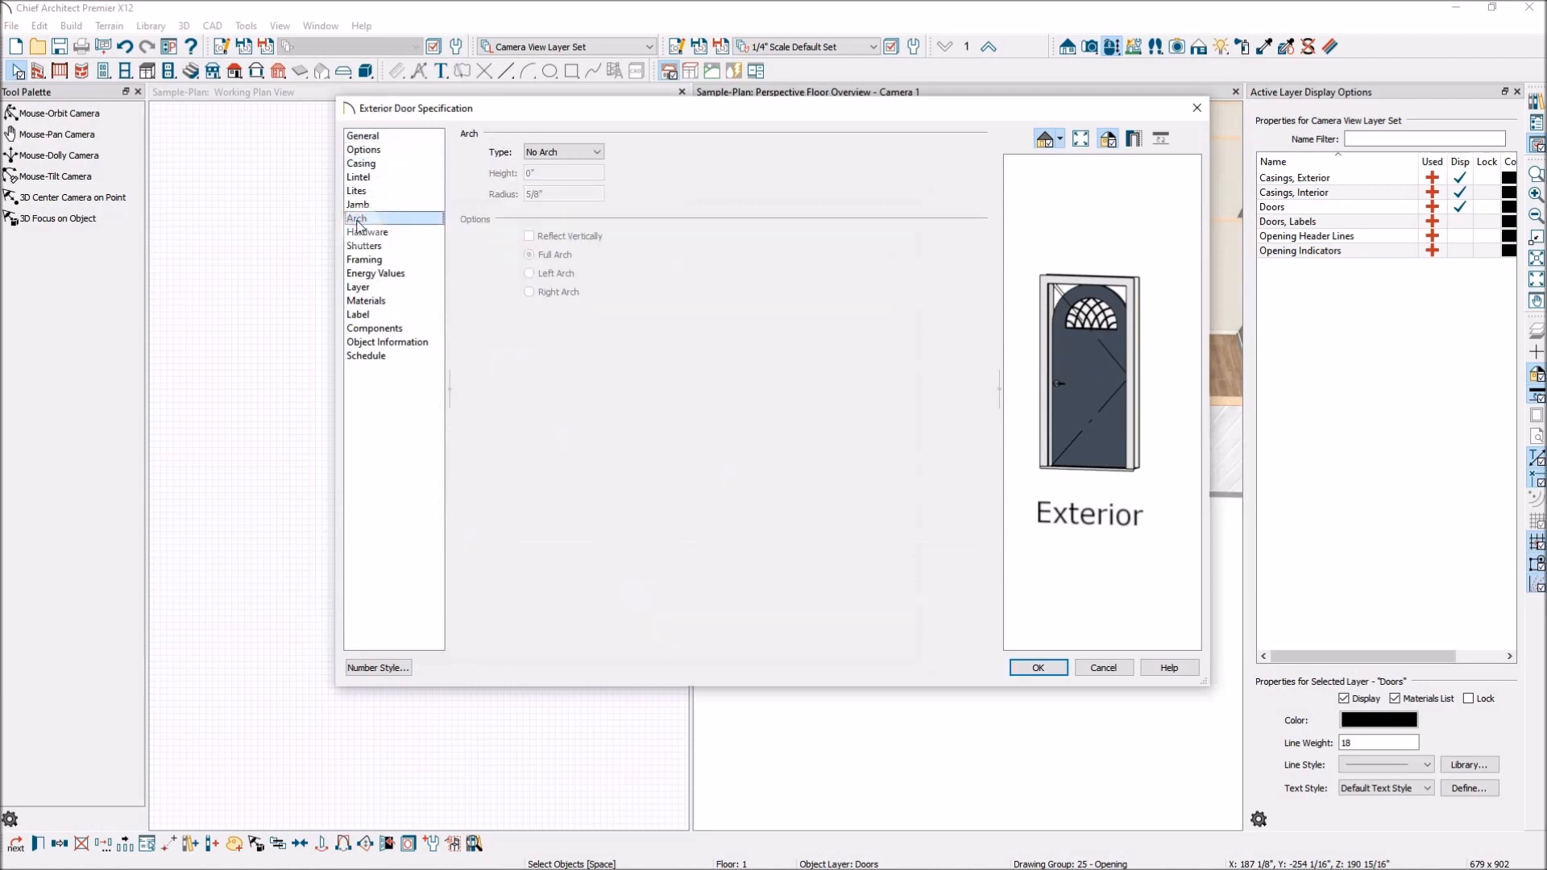
left_click(593, 153)
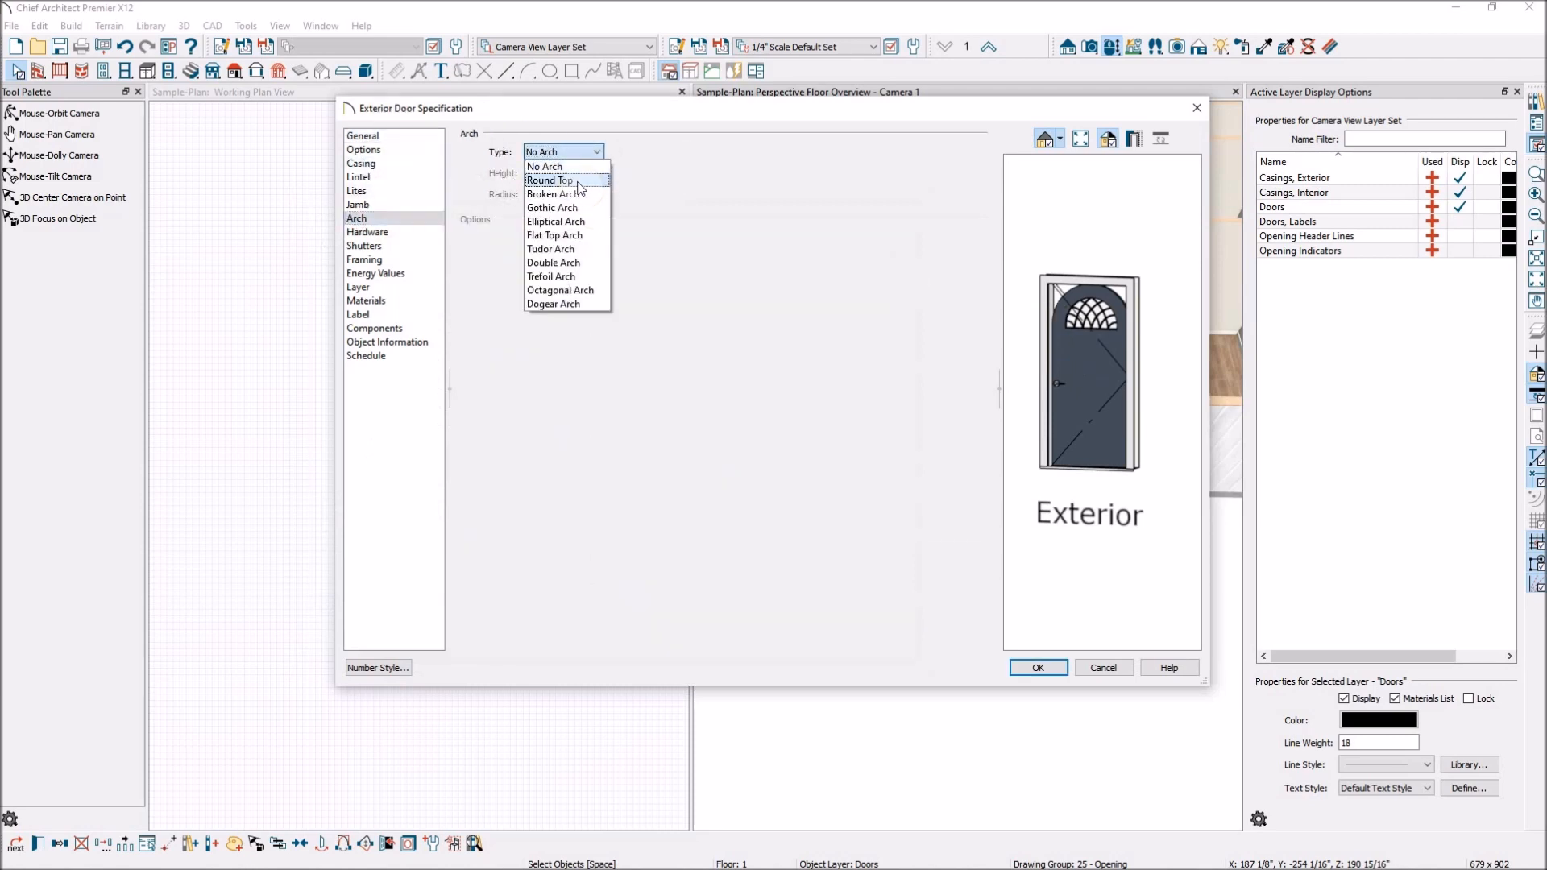
left_click(577, 181)
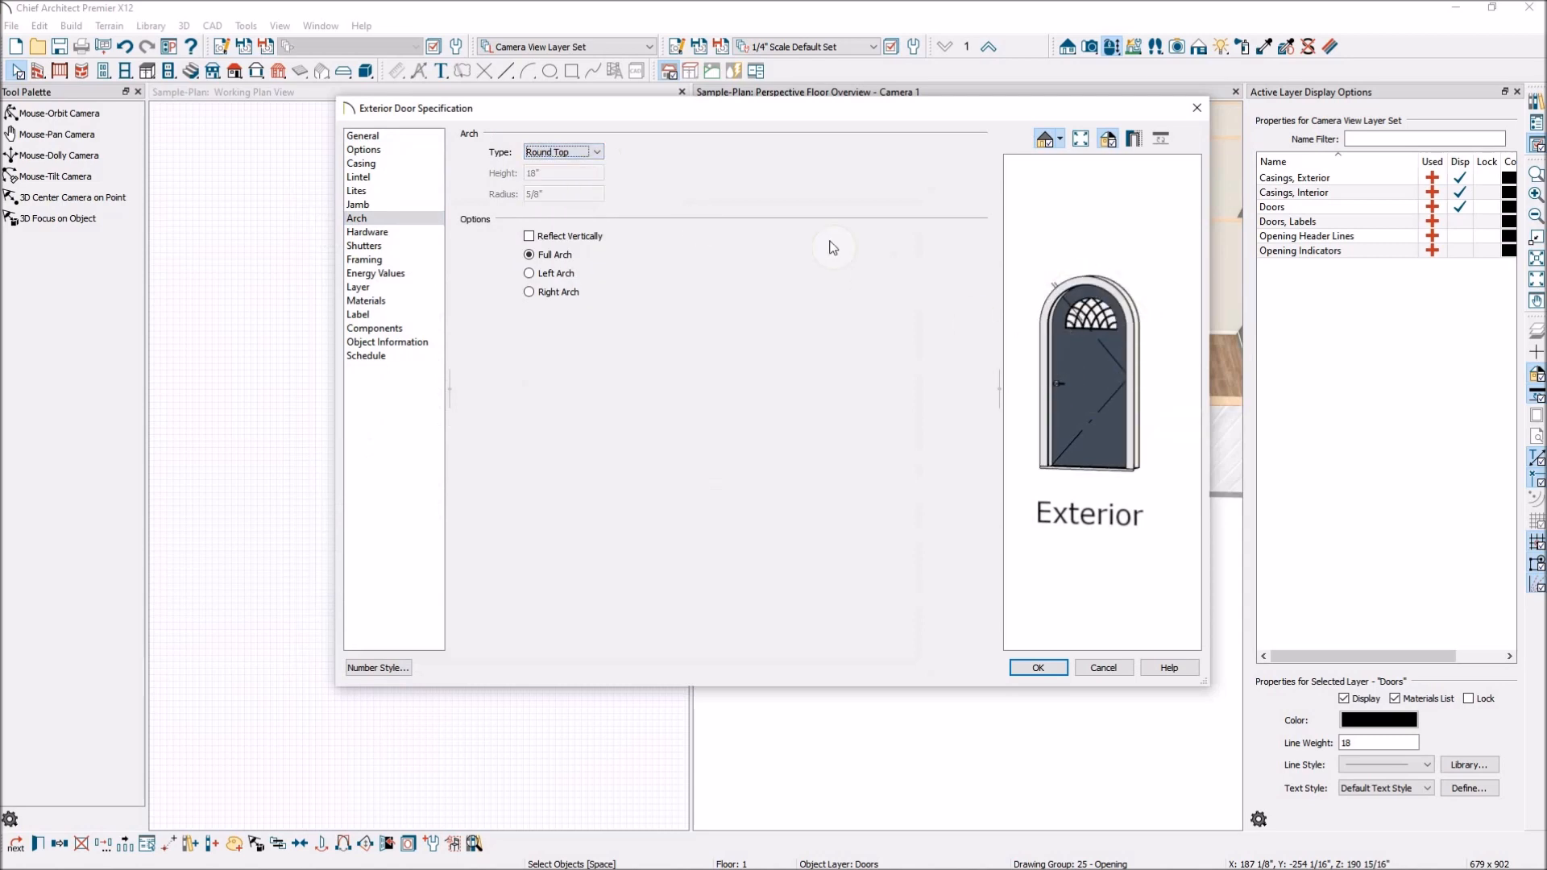
left_click_drag(1105, 385, 1076, 414)
Try the entry door without its sill/threshold in the casing settings and restore it
left_click(387, 165)
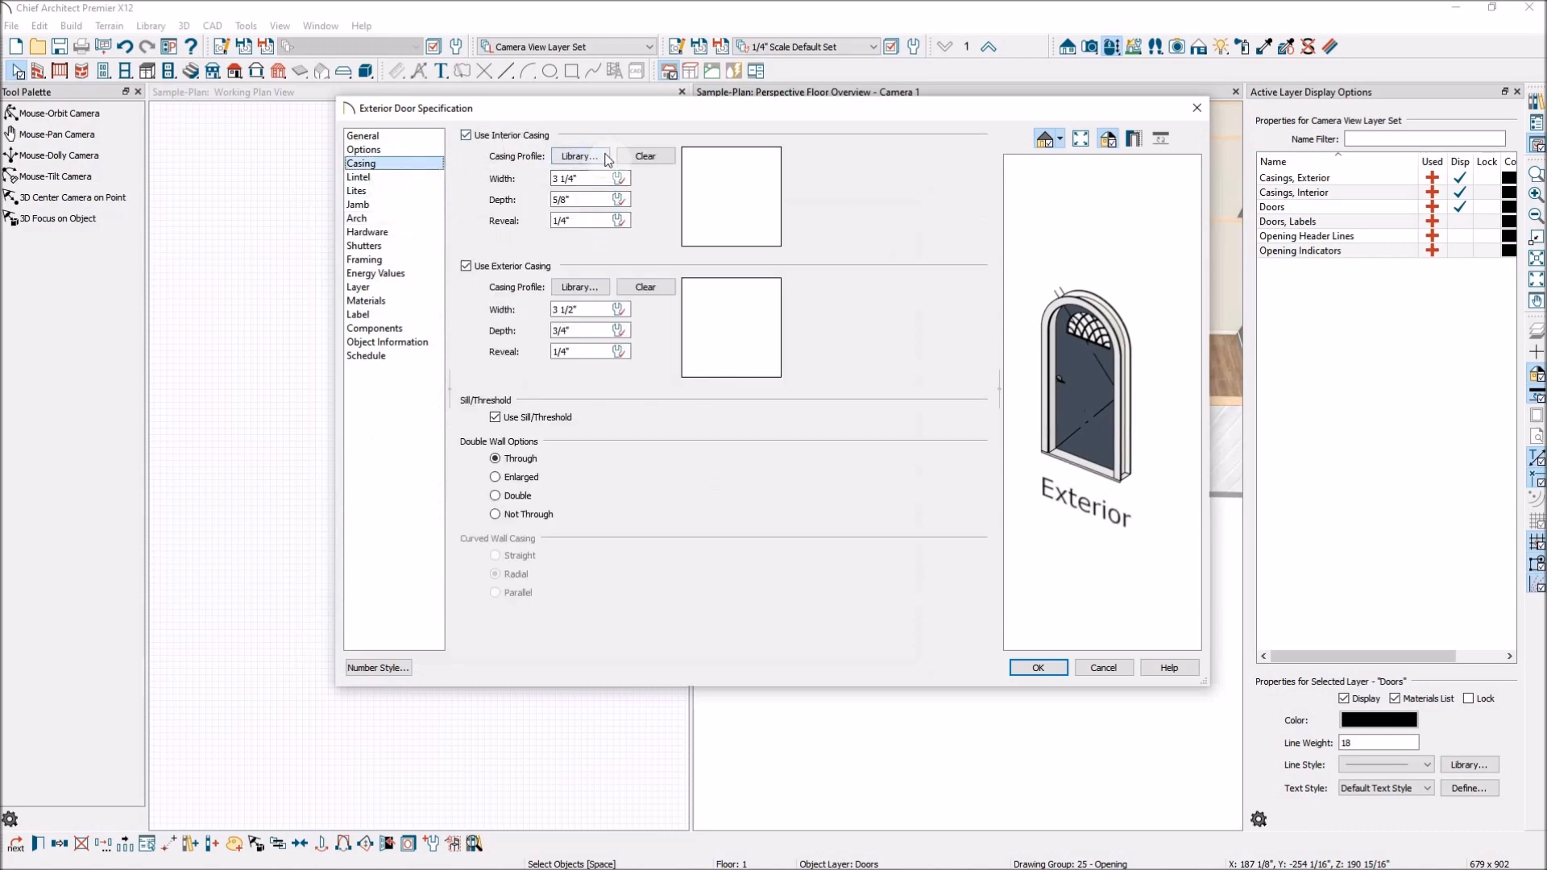
left_click(560, 222)
left_click(495, 418)
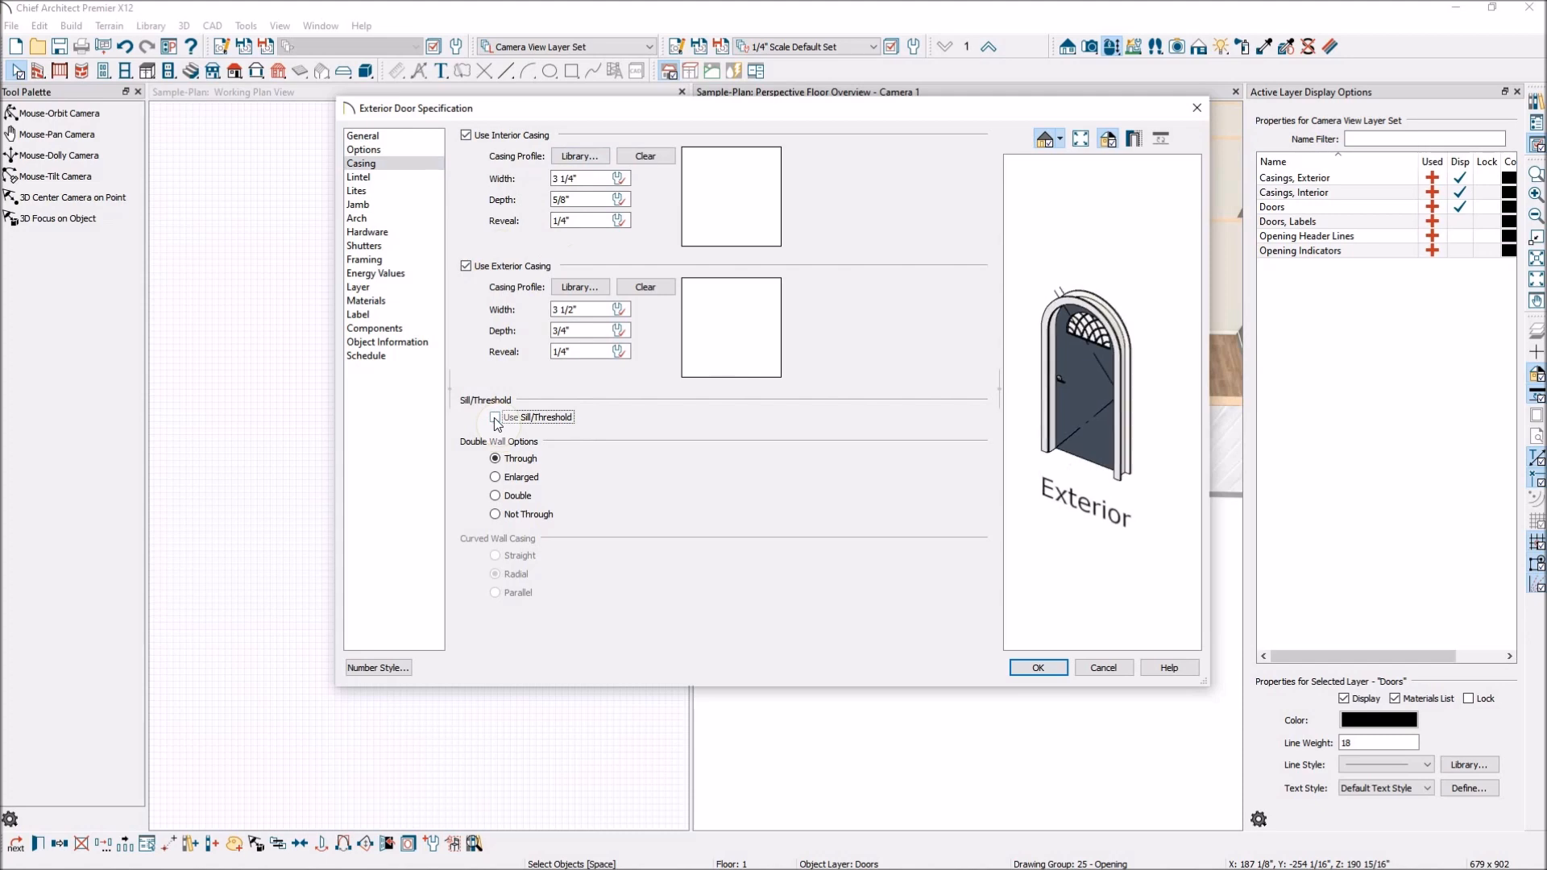
left_click(494, 417)
Try double door panels on the entry door, settle on Single Door Only, and set its 3D display to Show Open
left_click(378, 150)
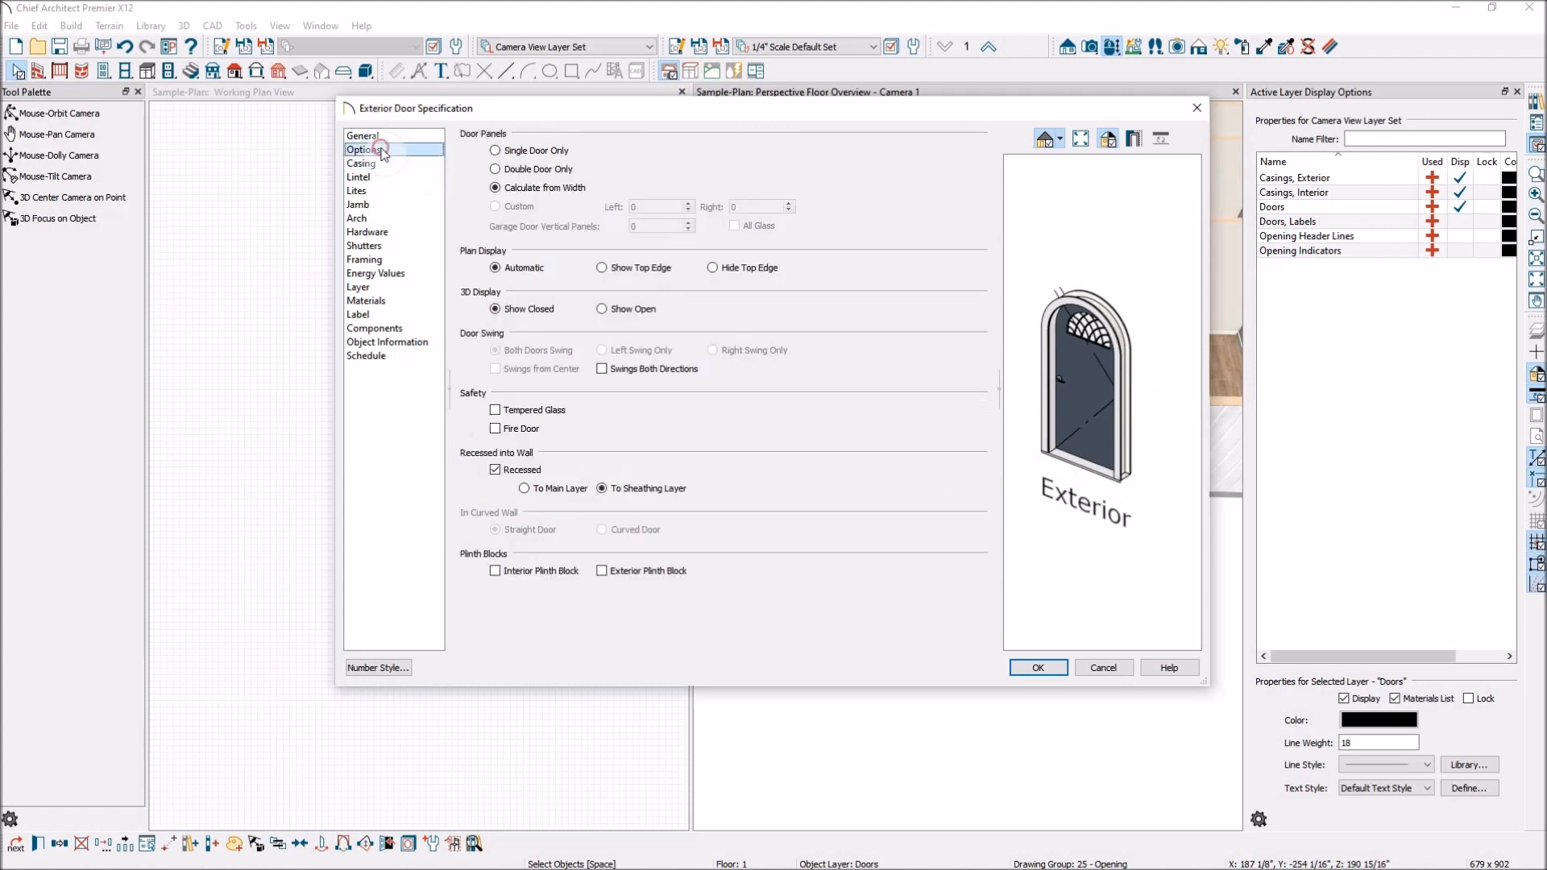
left_click(495, 170)
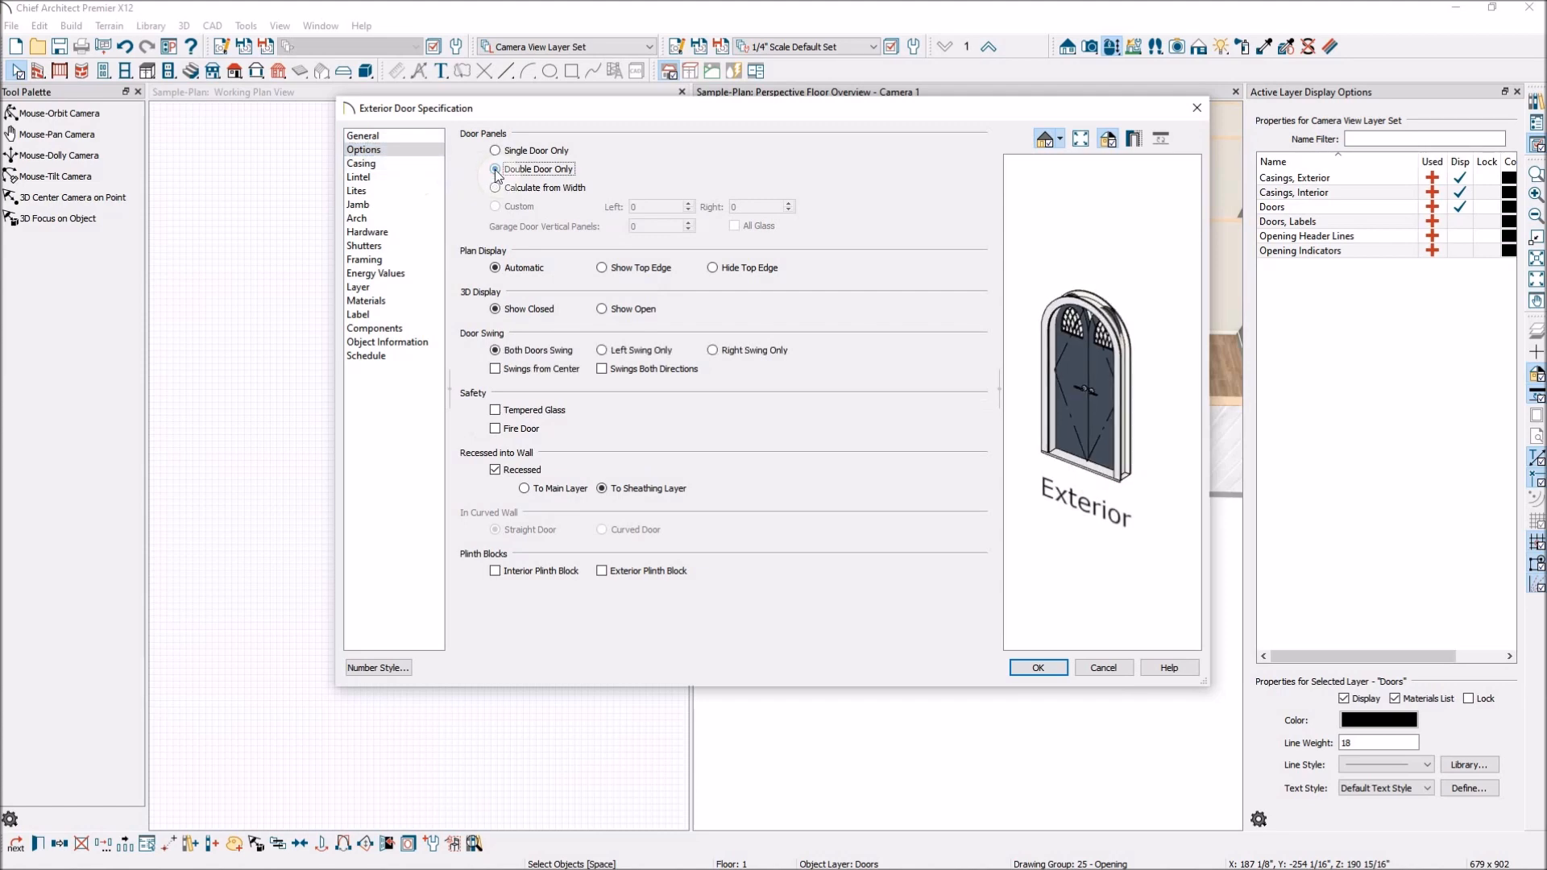
left_click(496, 151)
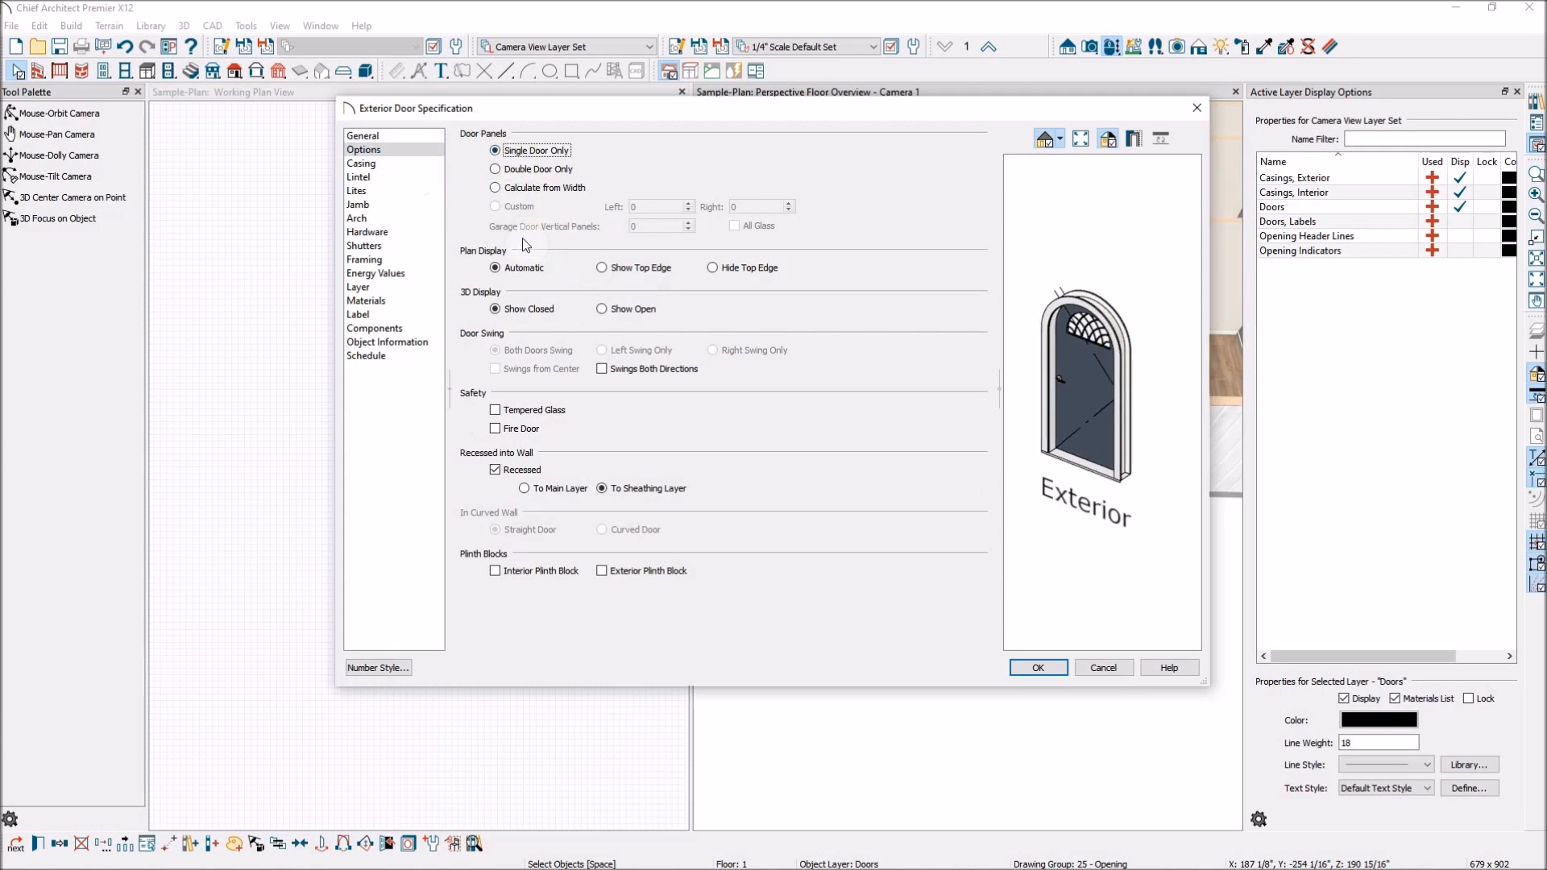
left_click(602, 310)
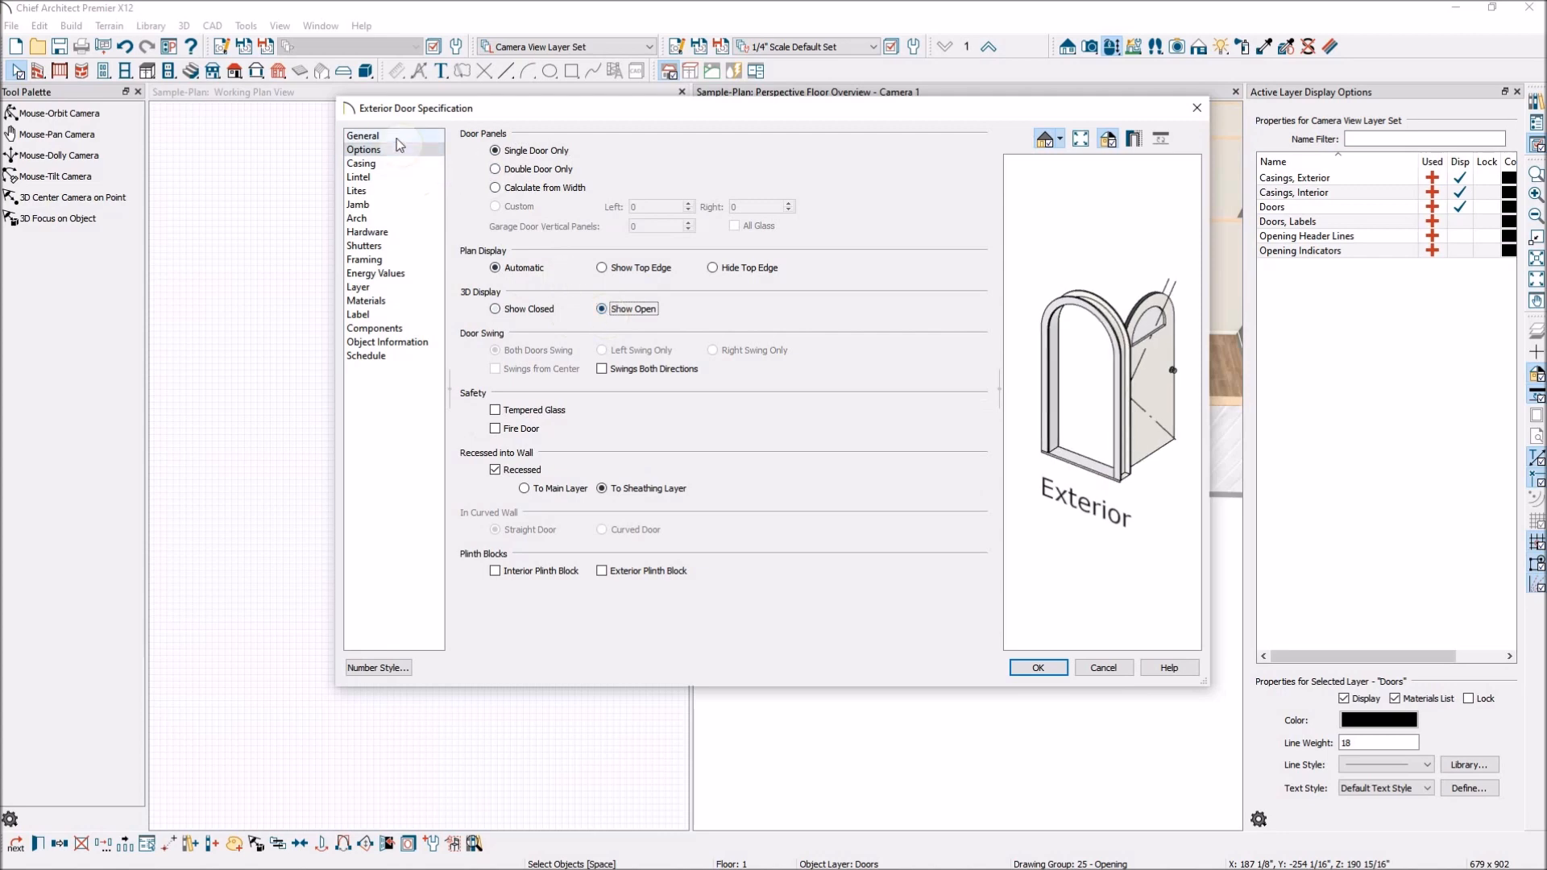
Set the entry door's swing angle to 45° and apply the specification changes
left_click(396, 137)
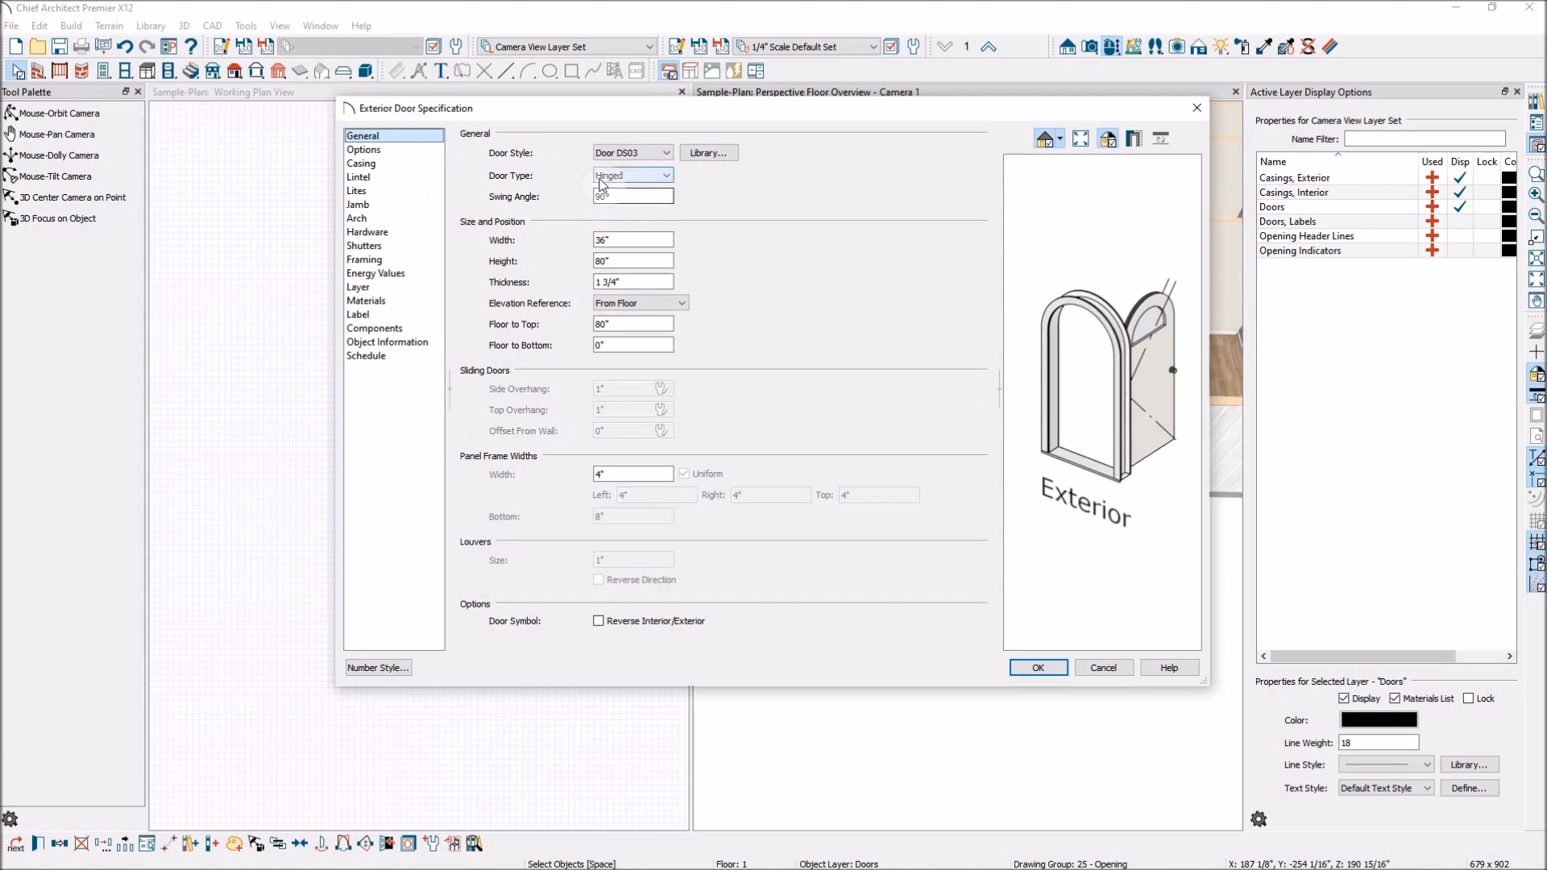
left_click(636, 196)
left_click_drag(637, 196, 507, 206)
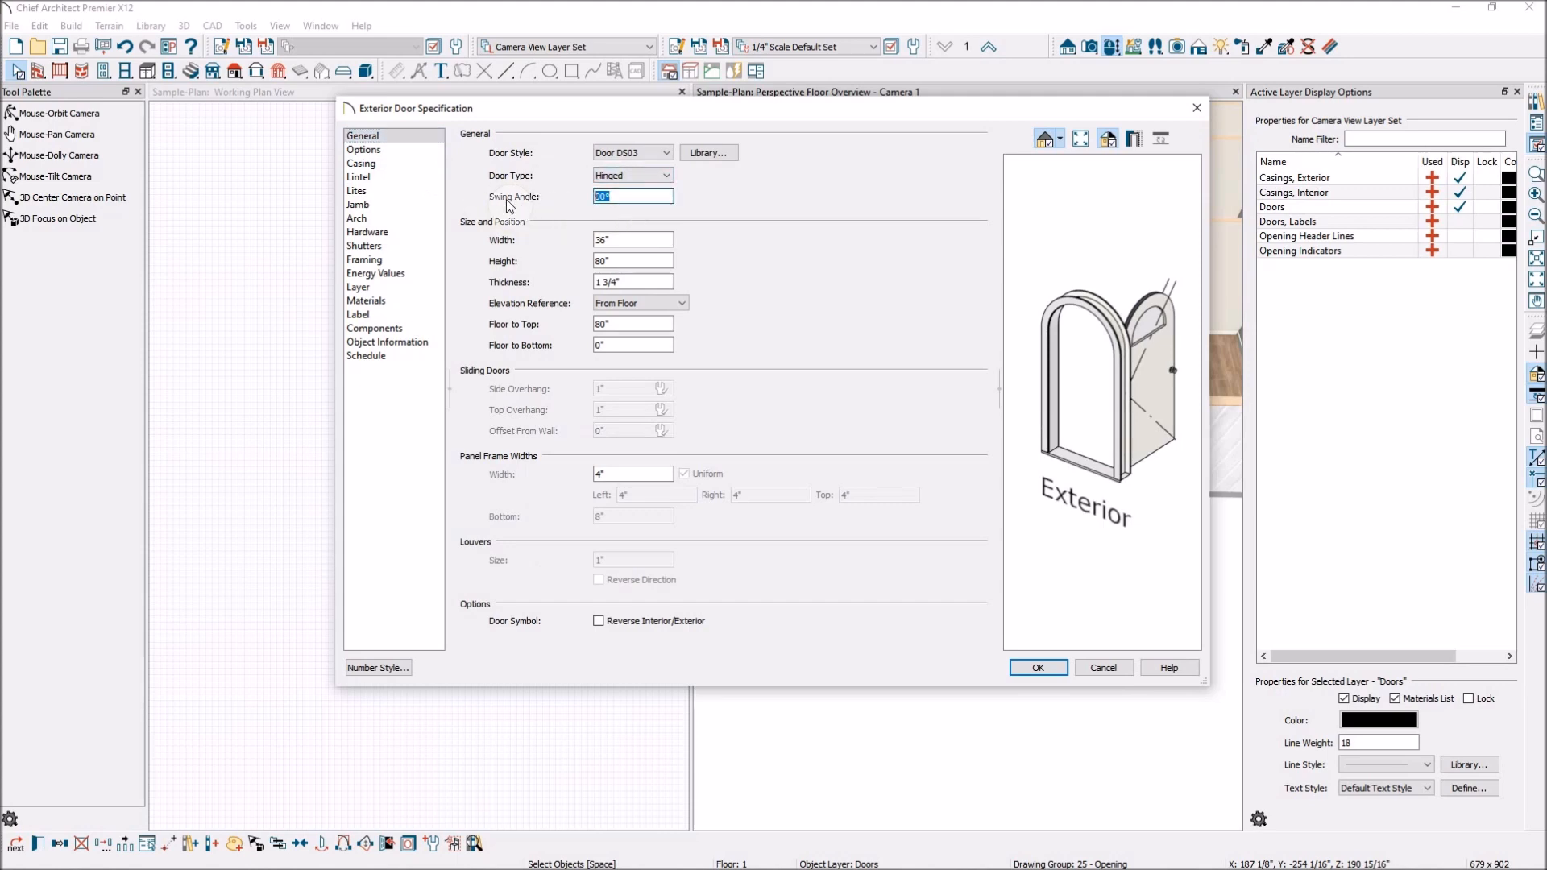
key("Return")
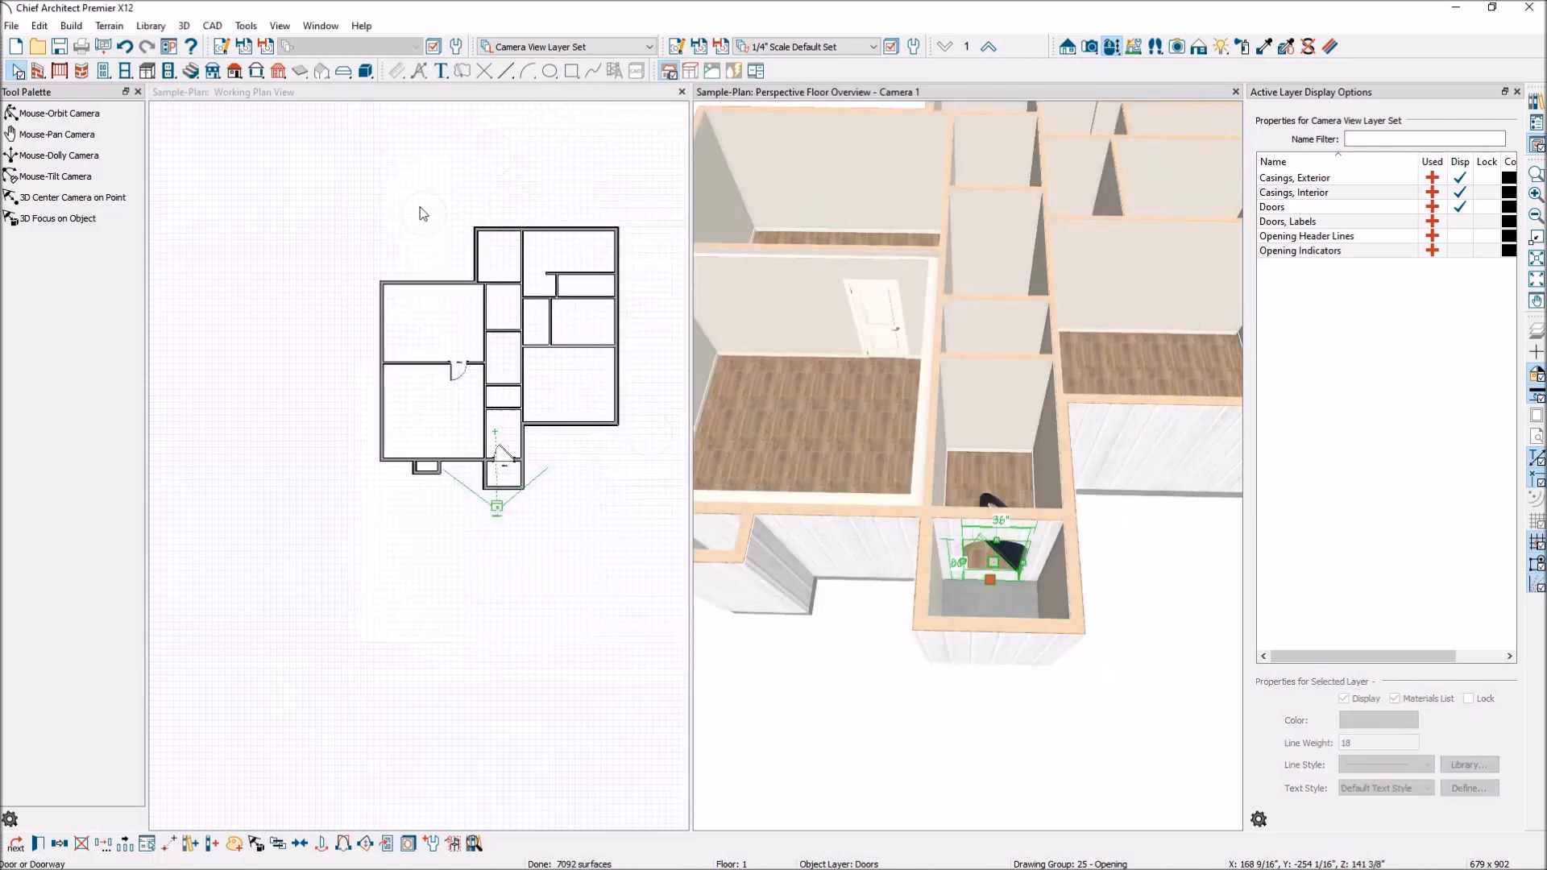
Reopen the entry door's specification, inspect its preview, and set the 3D display to Show Closed
left_click(36, 843)
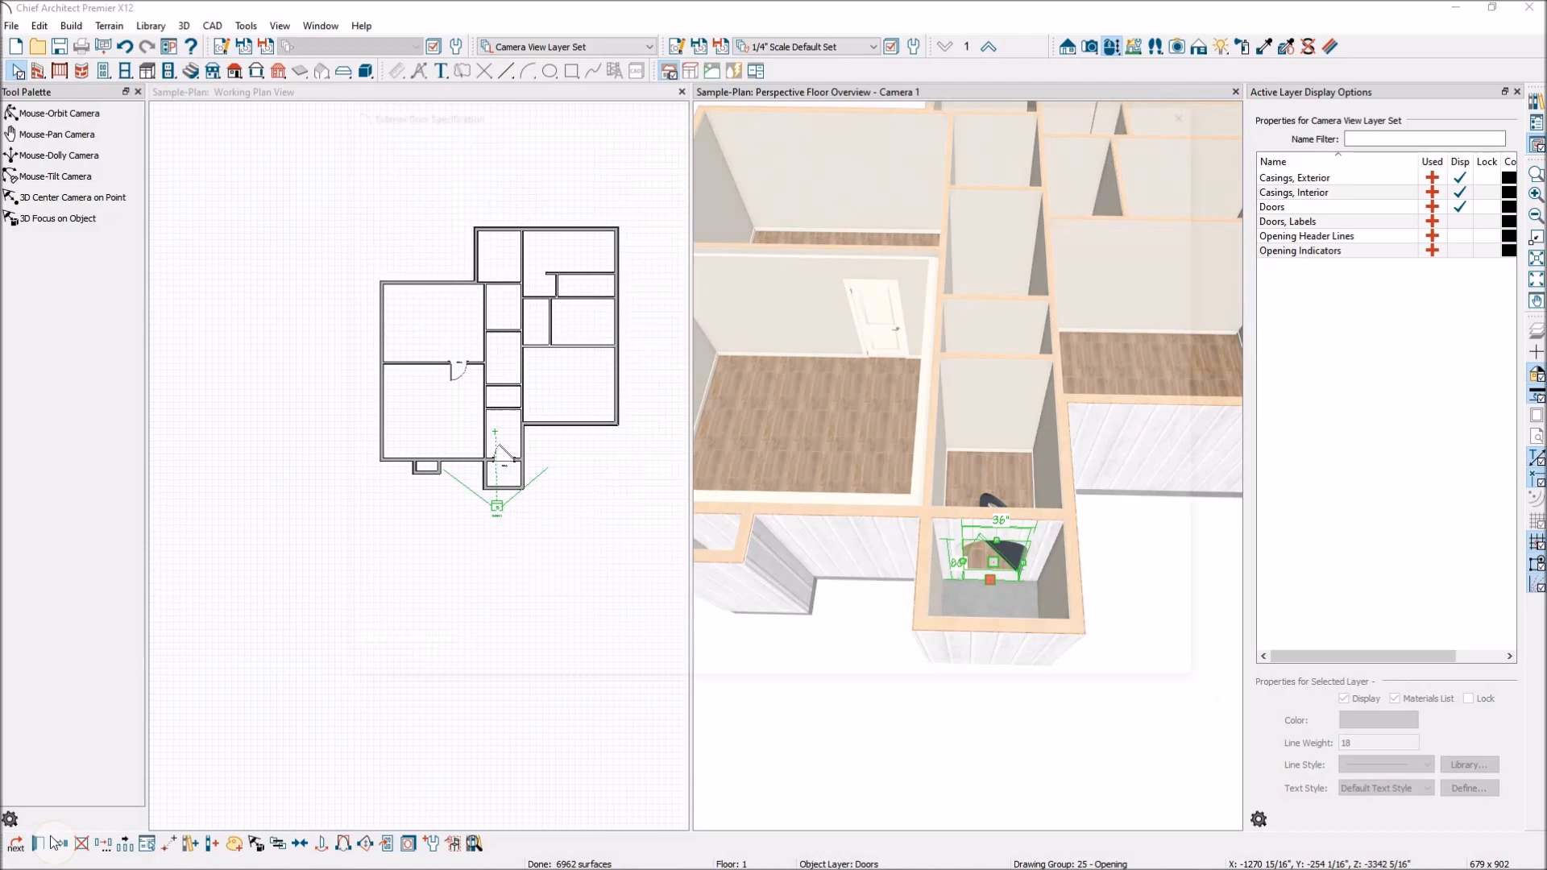
left_click_drag(1113, 328, 1128, 400)
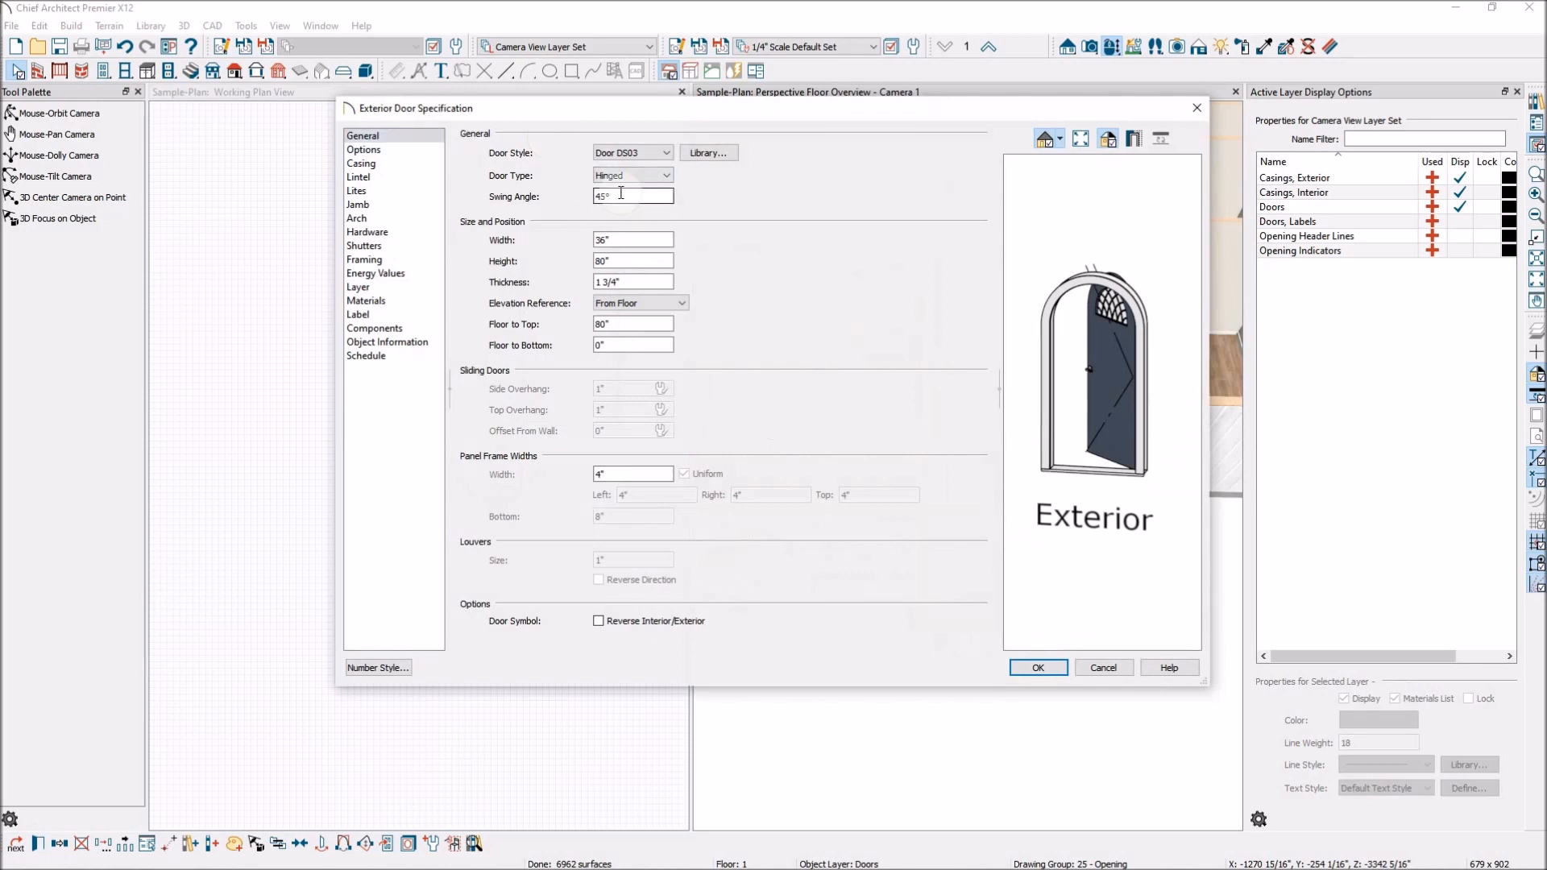
left_click_drag(623, 121, 893, 177)
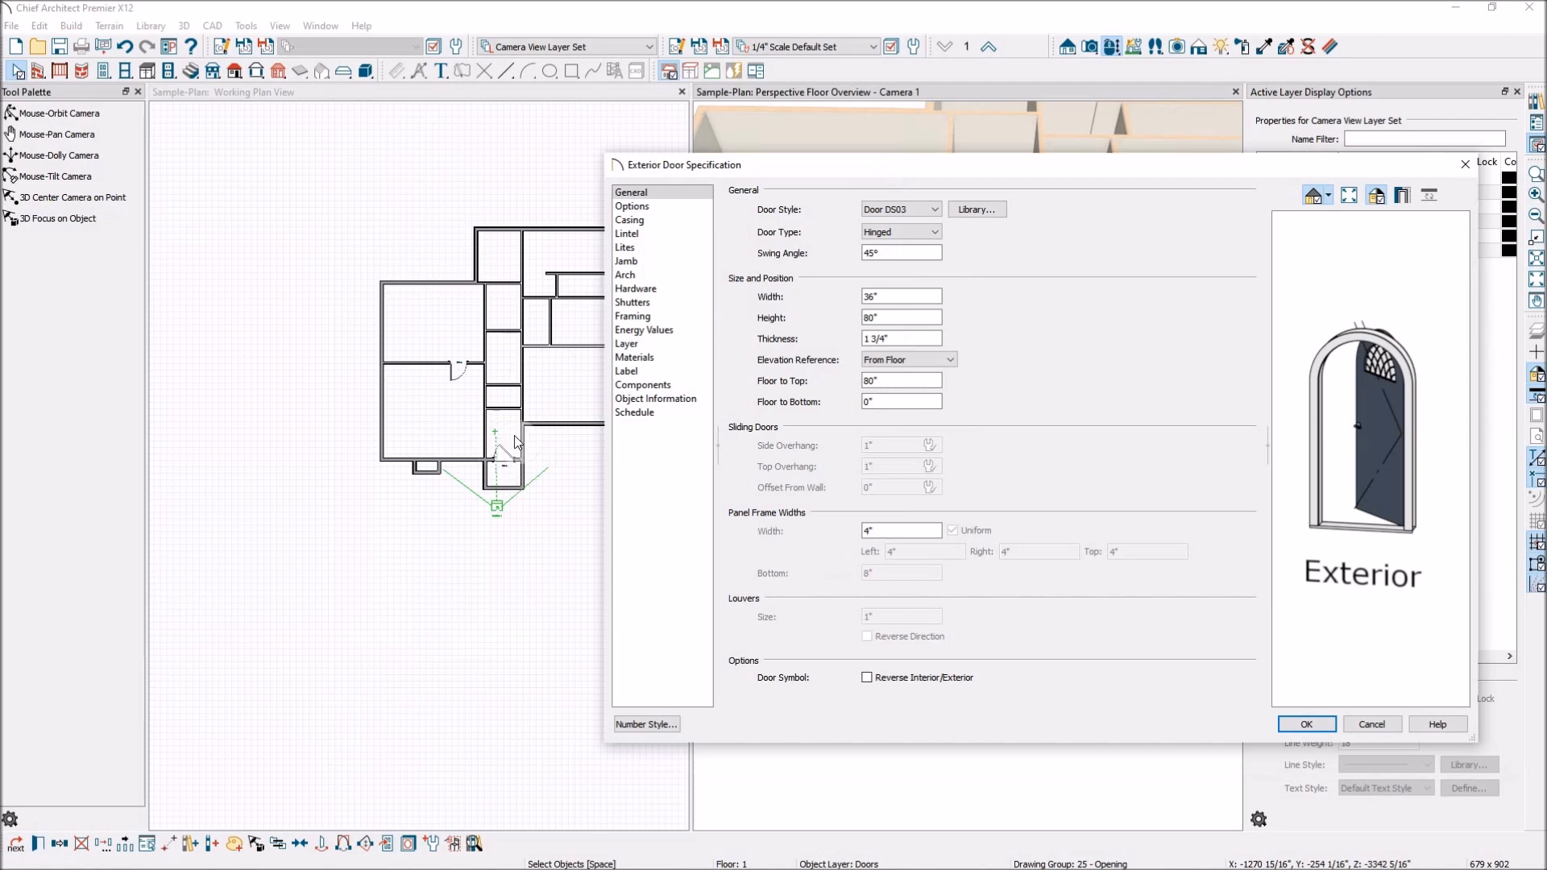
left_click_drag(900, 182, 673, 141)
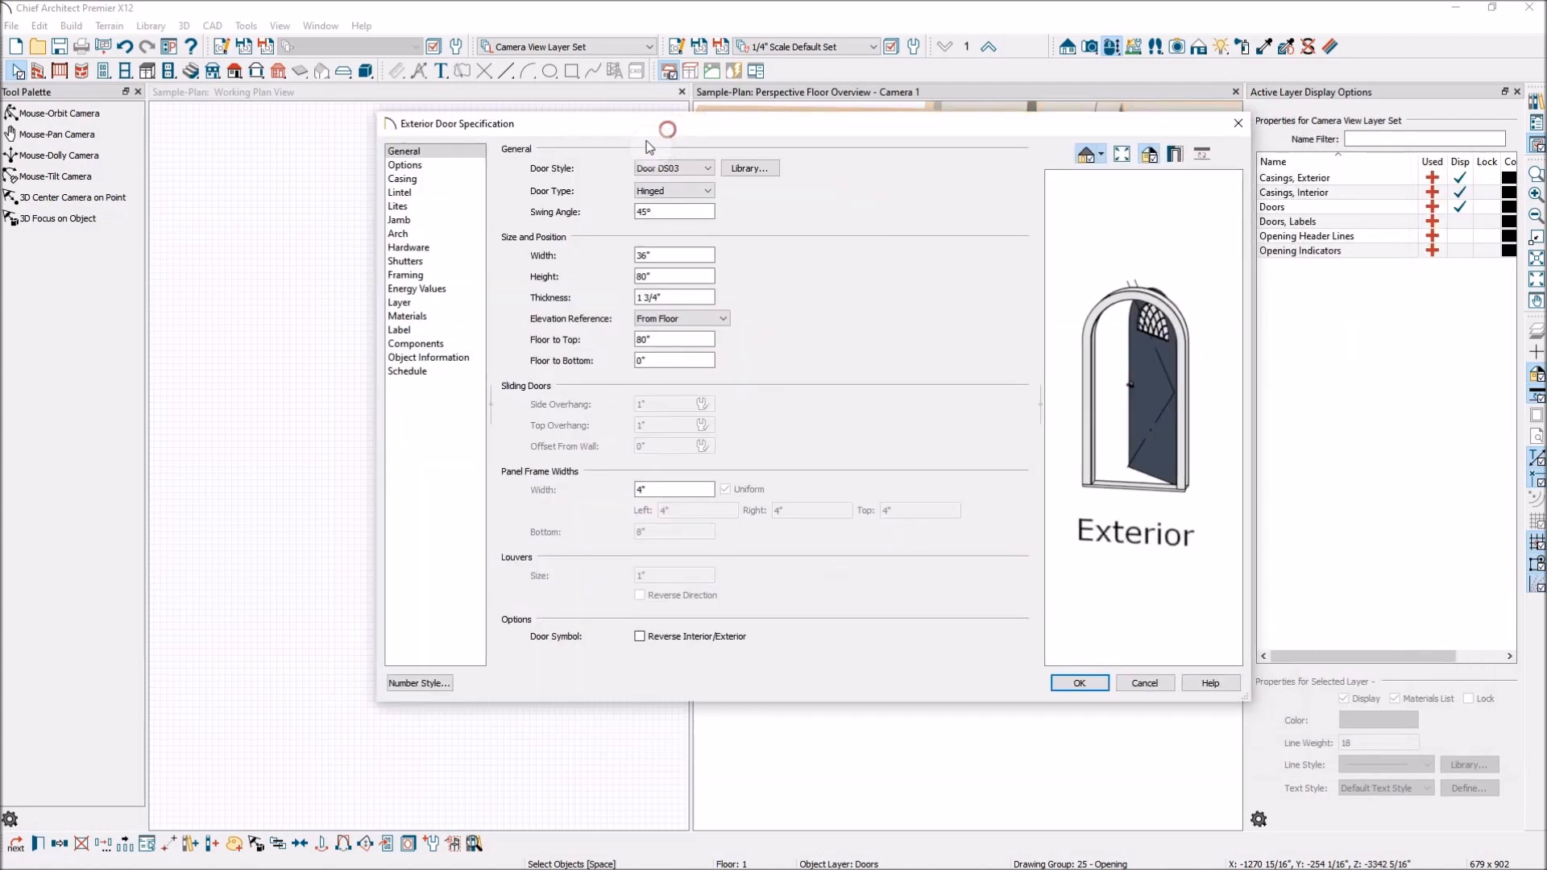
left_click(427, 167)
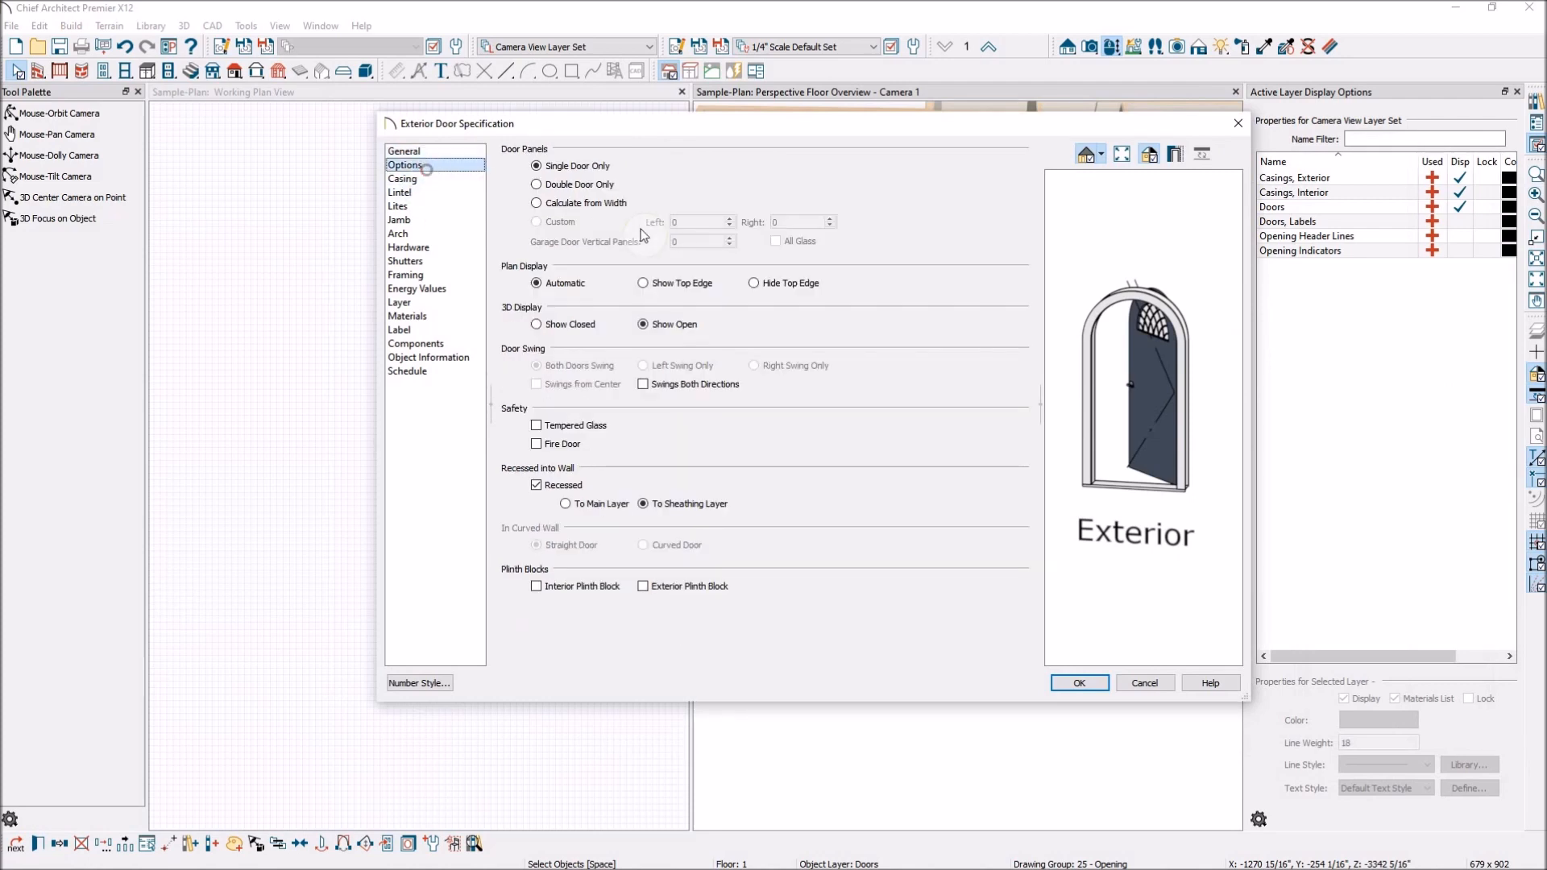
left_click(537, 325)
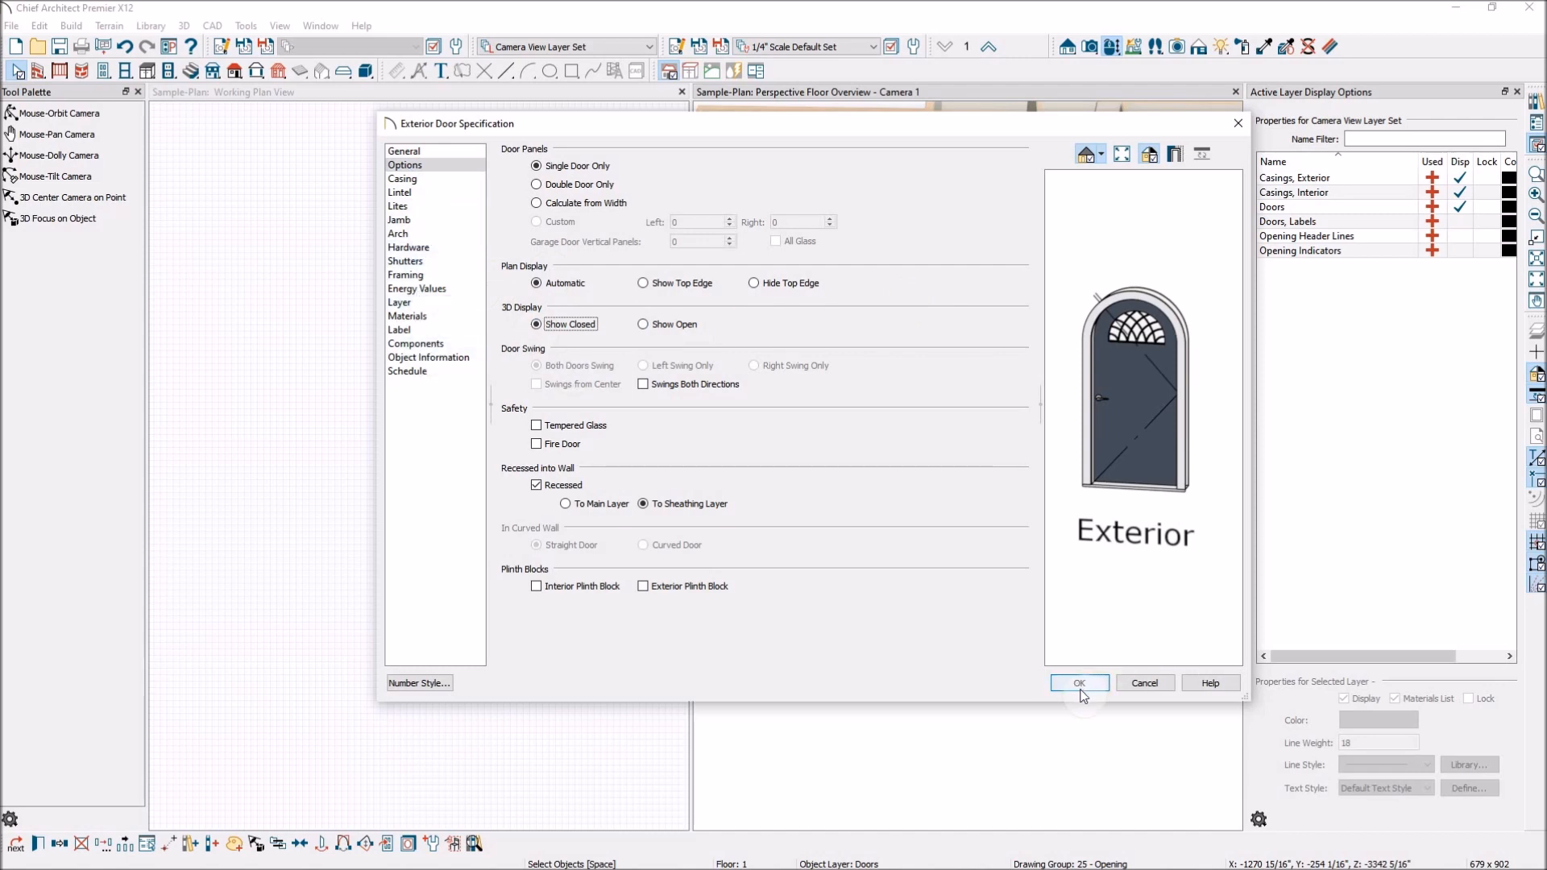
left_click(1081, 691)
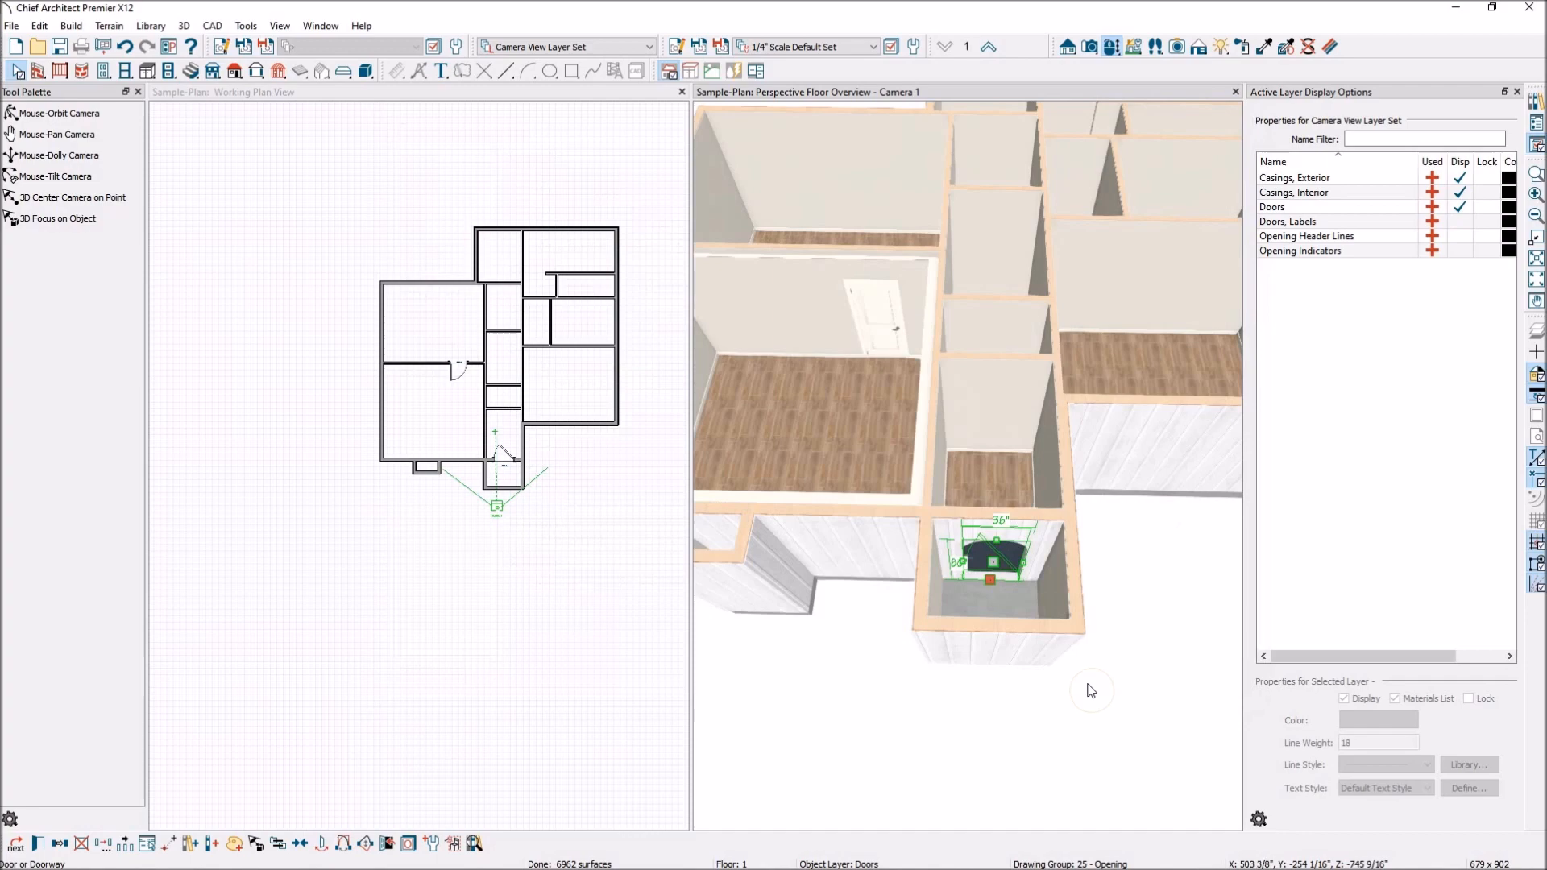
Select the entry door in the plan and adjust its swing, trying a narrow opening before leaving it perpendicular to the wall
scroll(507, 467, "up", 8)
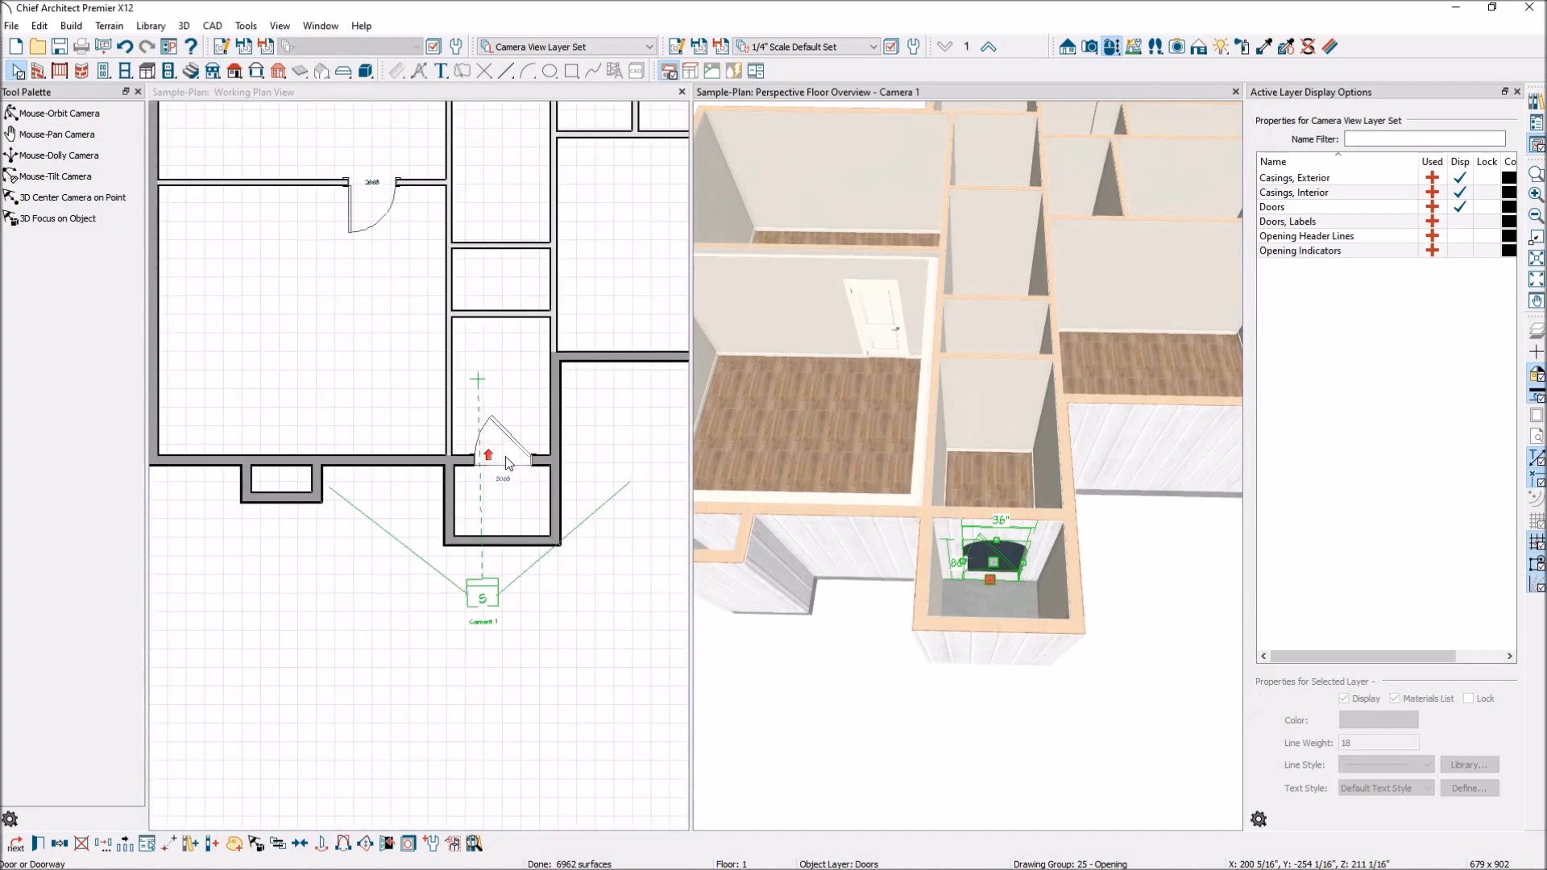
left_click(546, 403)
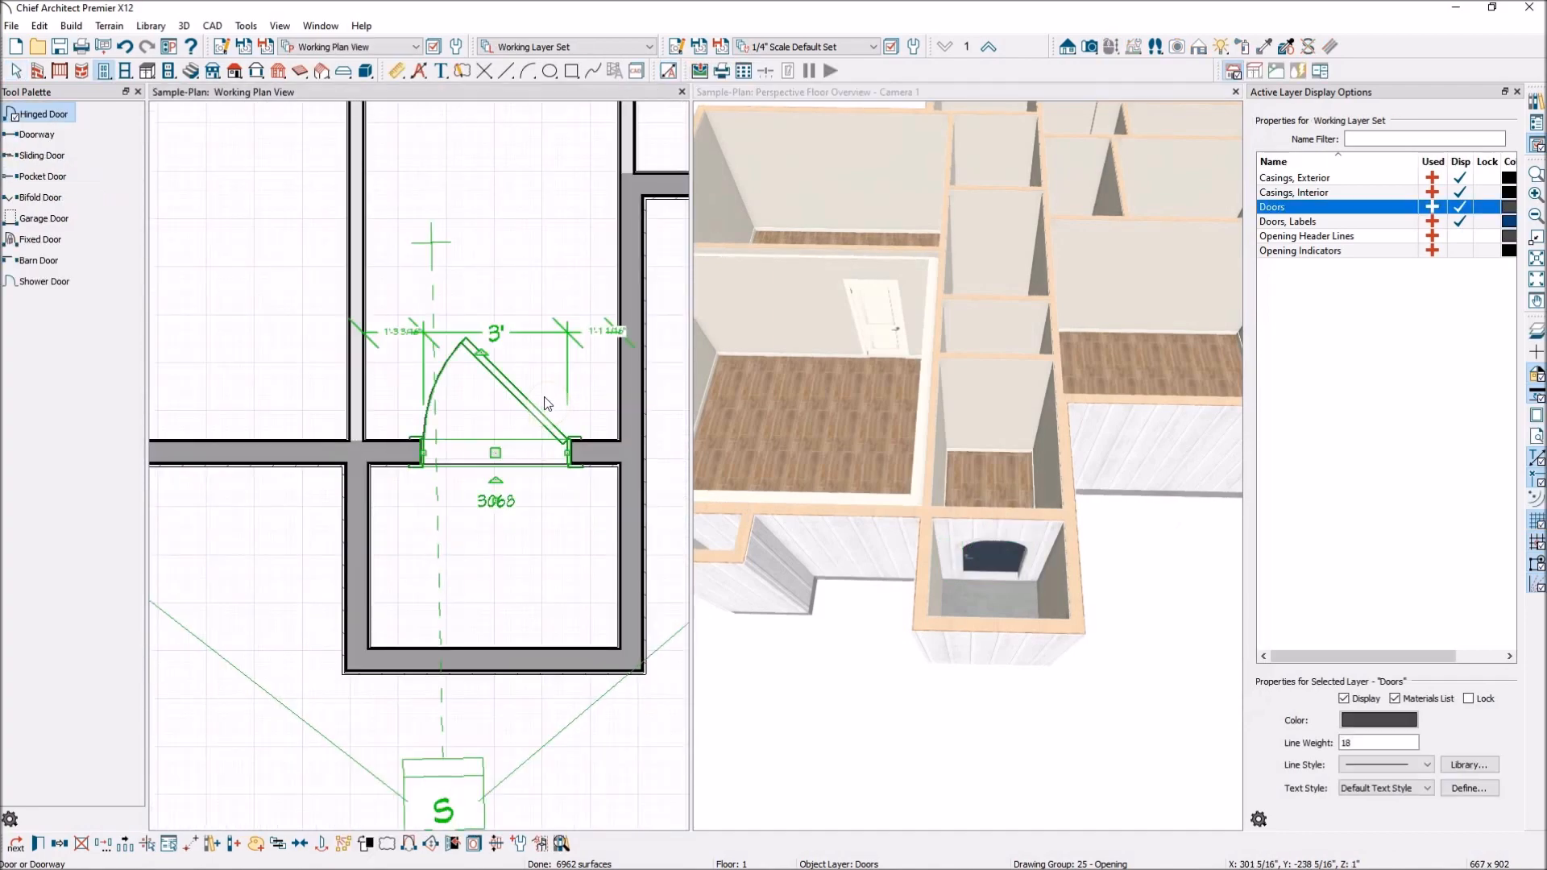
mouse_move(490, 346)
left_mouse_down()
mouse_move(526, 308)
mouse_move(466, 341)
mouse_move(446, 377)
mouse_move(455, 346)
mouse_move(503, 308)
mouse_move(564, 304)
mouse_move(511, 350)
left_mouse_up()
scroll(509, 352, "down", 3)
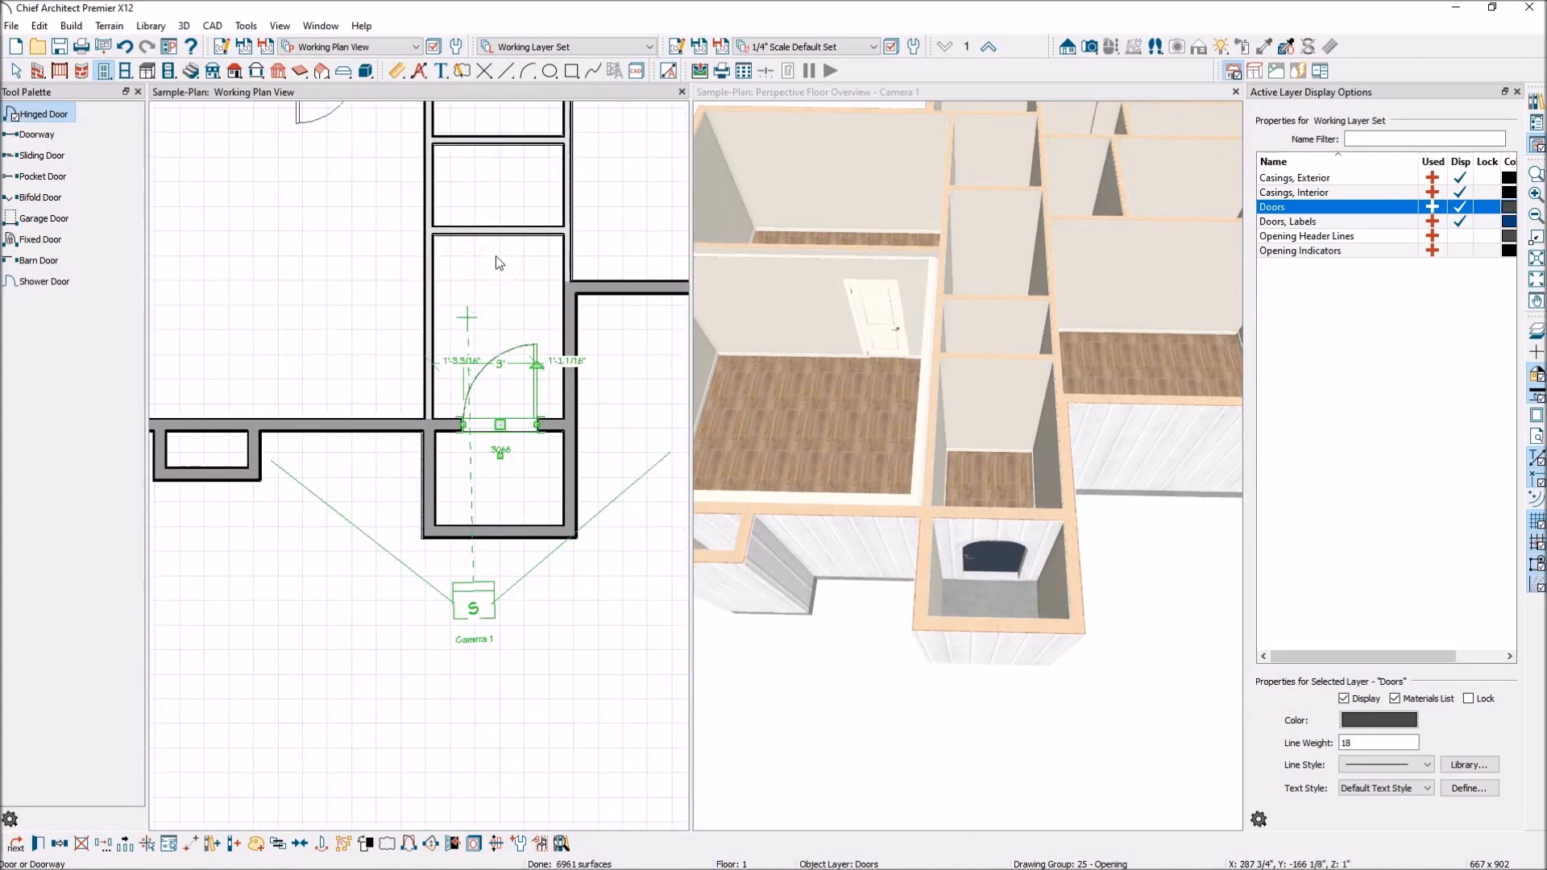
left_click_drag(534, 374, 492, 393)
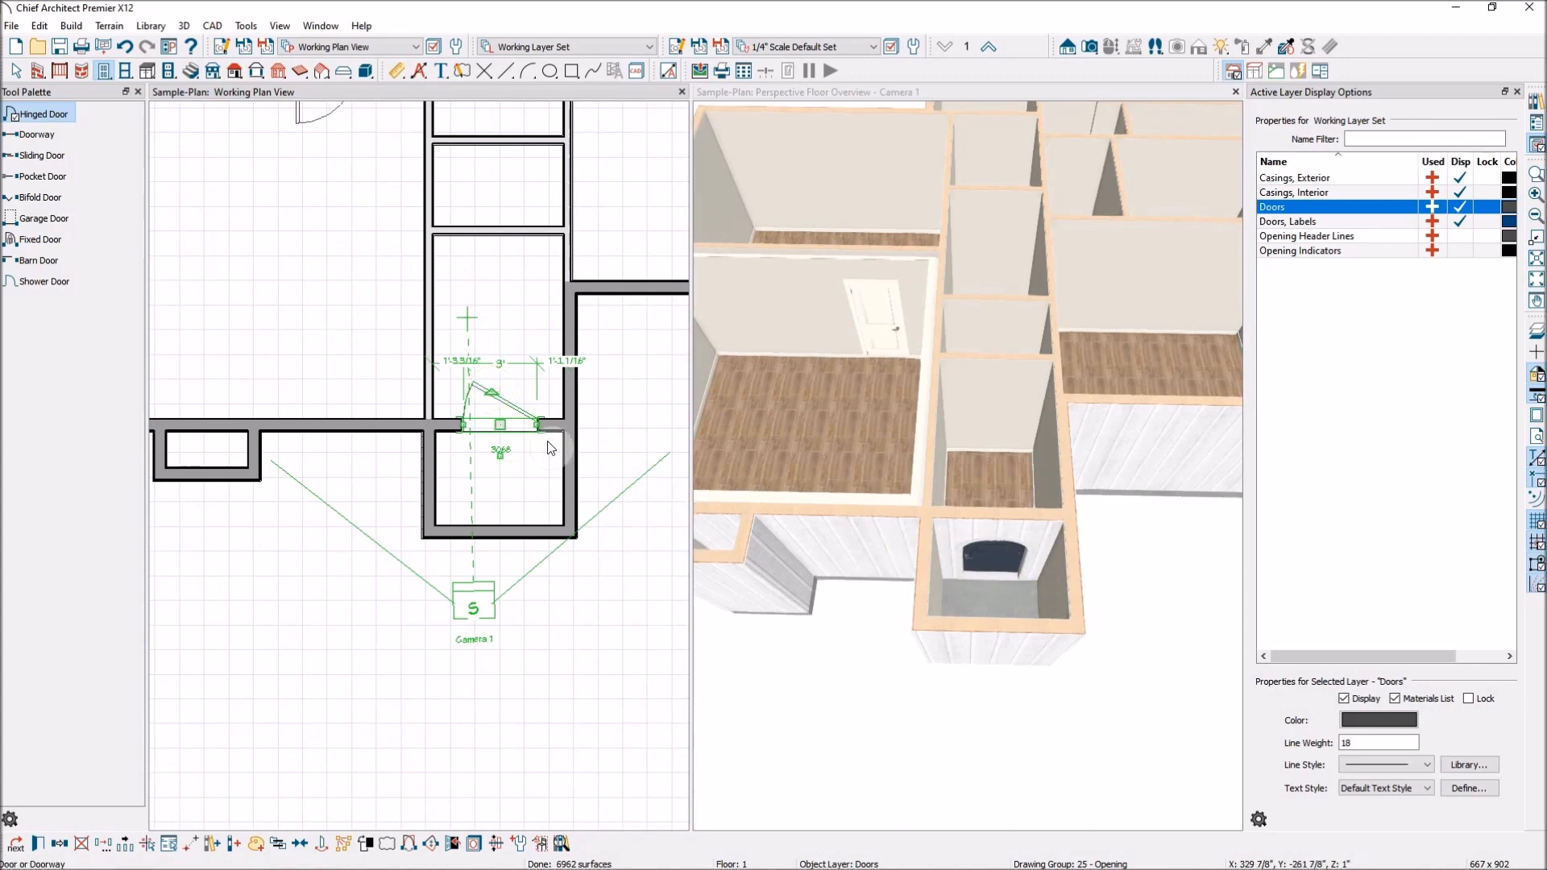
left_click_drag(492, 392, 530, 358)
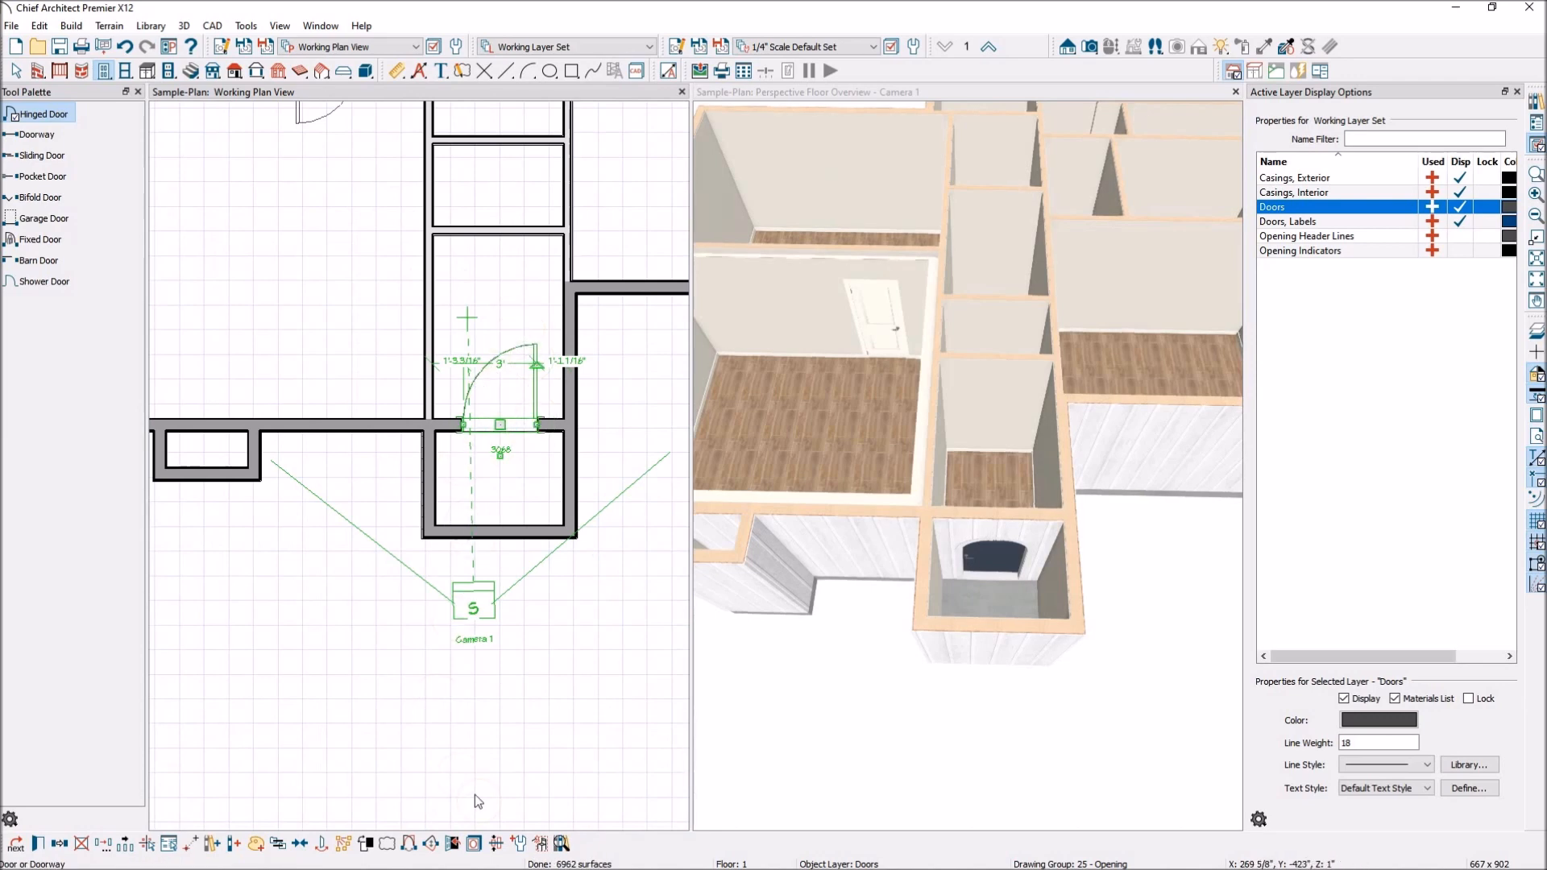
Switch the entry door's hinge side and the side of the wall it opens toward, and restore both
mouse_move(425, 862)
left_click(409, 843)
left_click(411, 843)
left_click(430, 844)
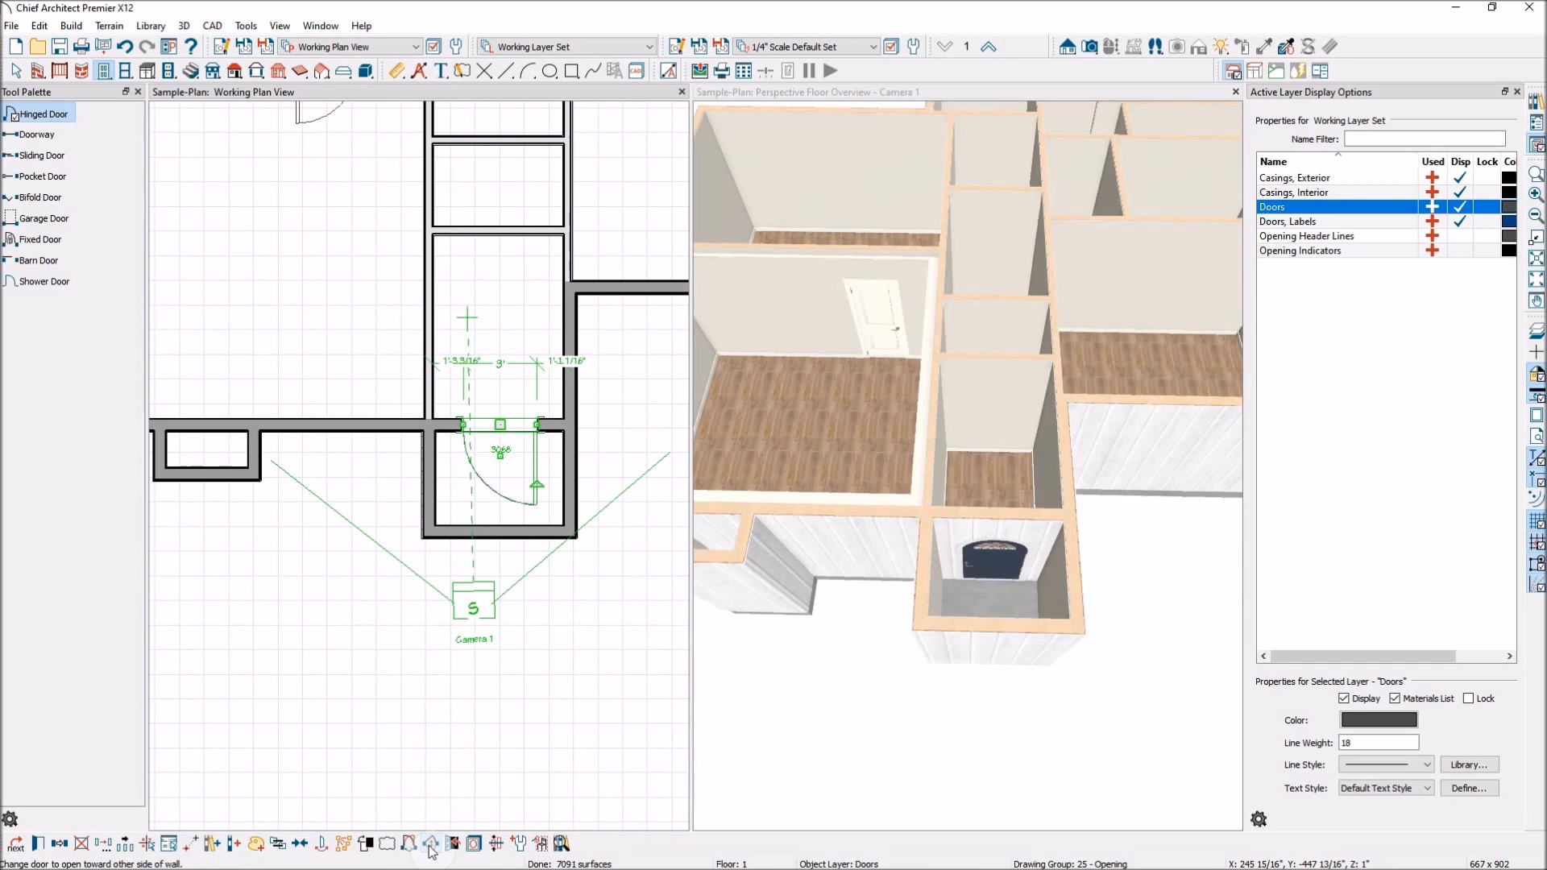
left_click(431, 846)
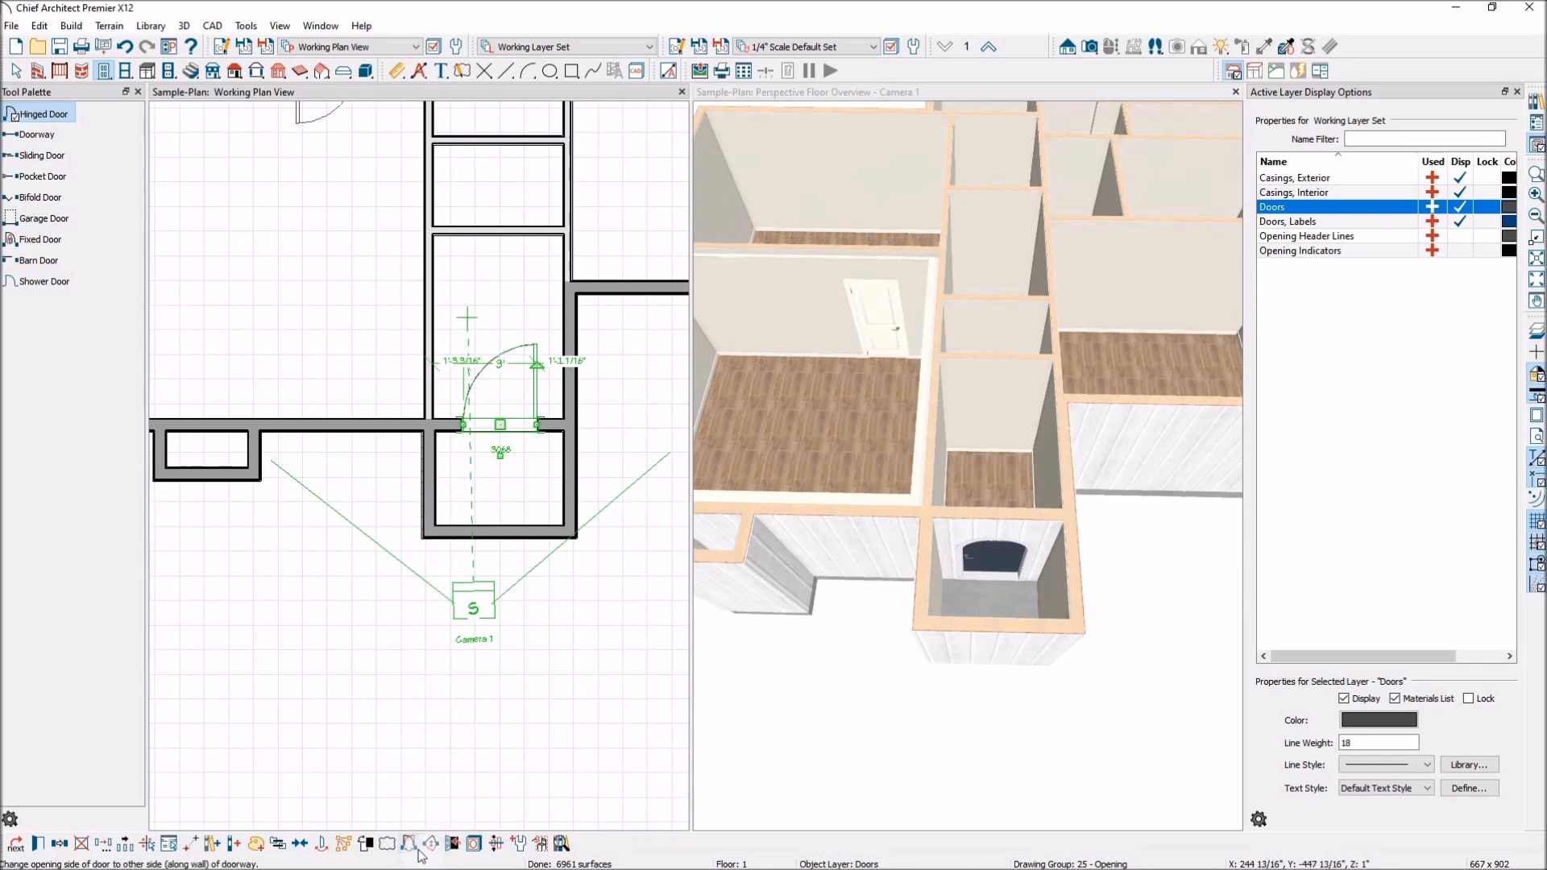
Flip the entry door's opening direction and hinge side and restore its orientation, and center the door on the porch room
left_click(433, 847)
left_click(407, 846)
left_click(431, 844)
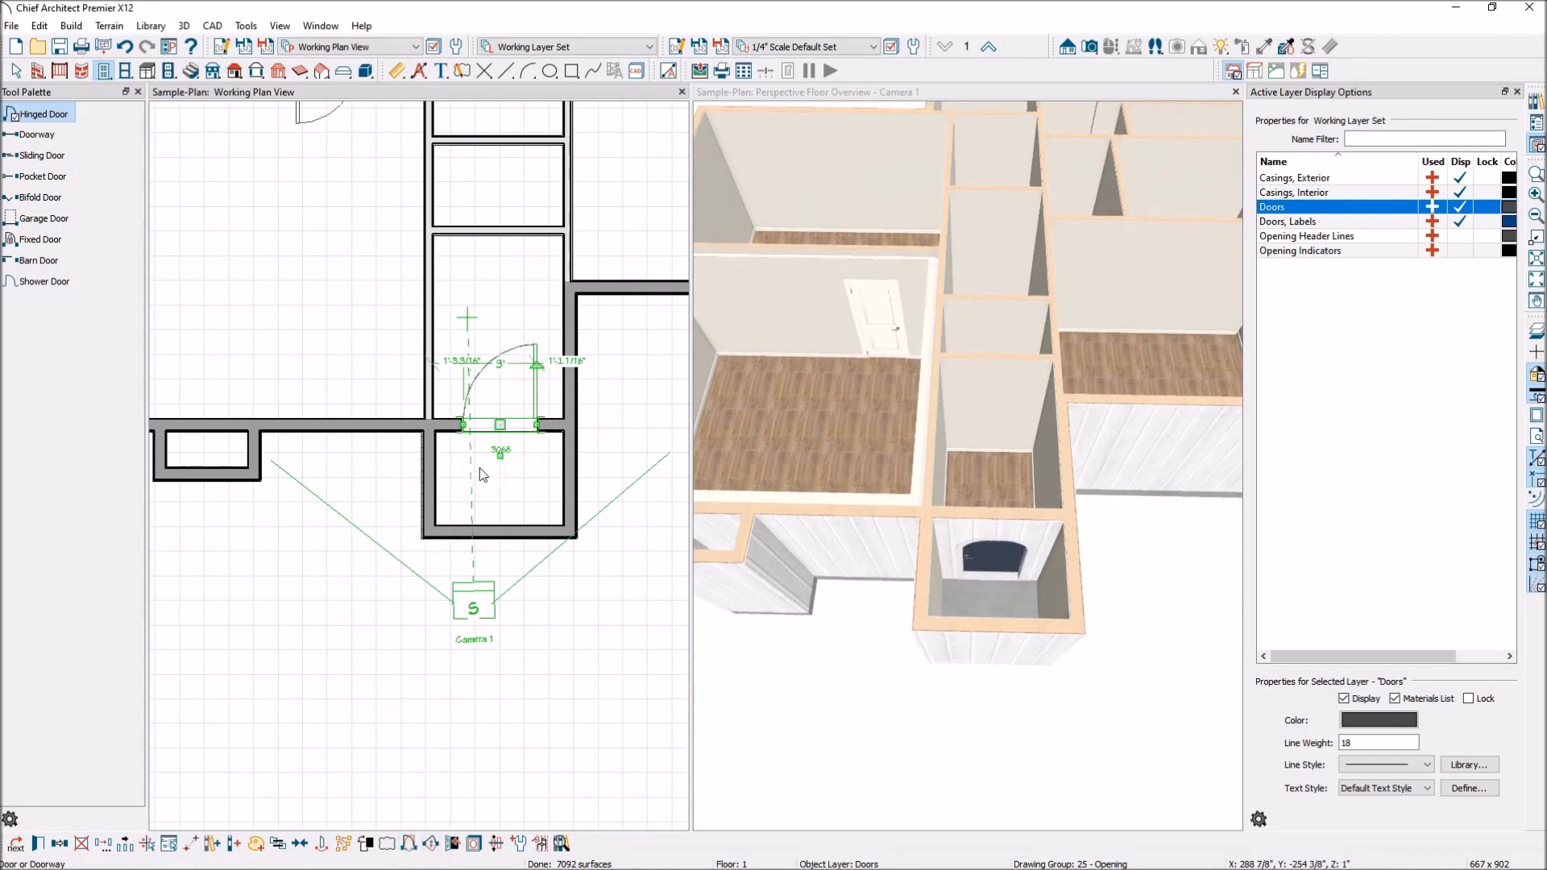
left_click(302, 844)
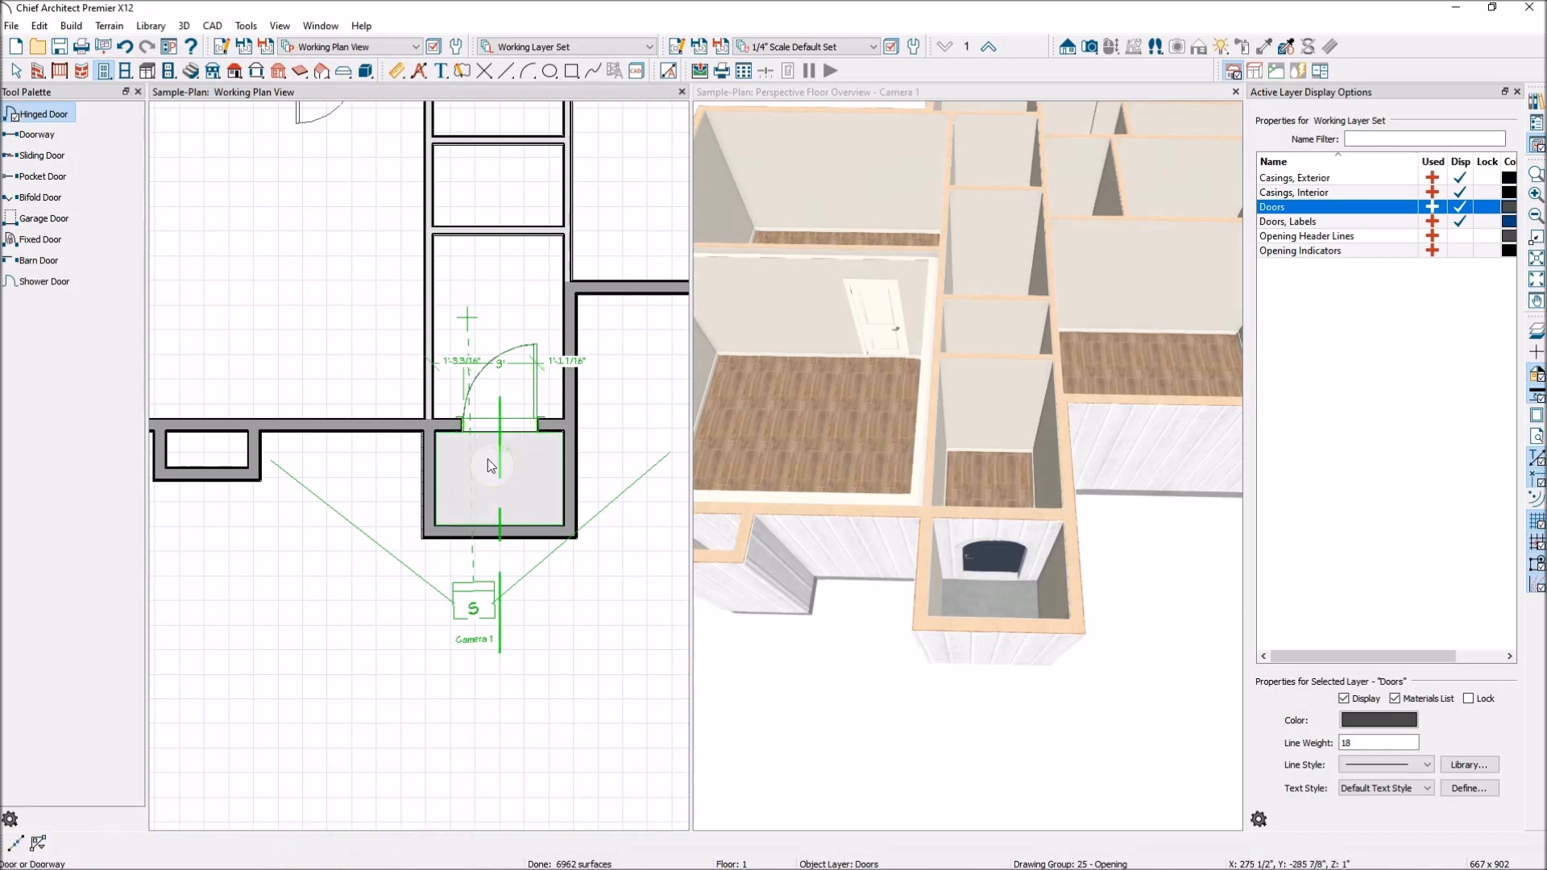
left_click(486, 457)
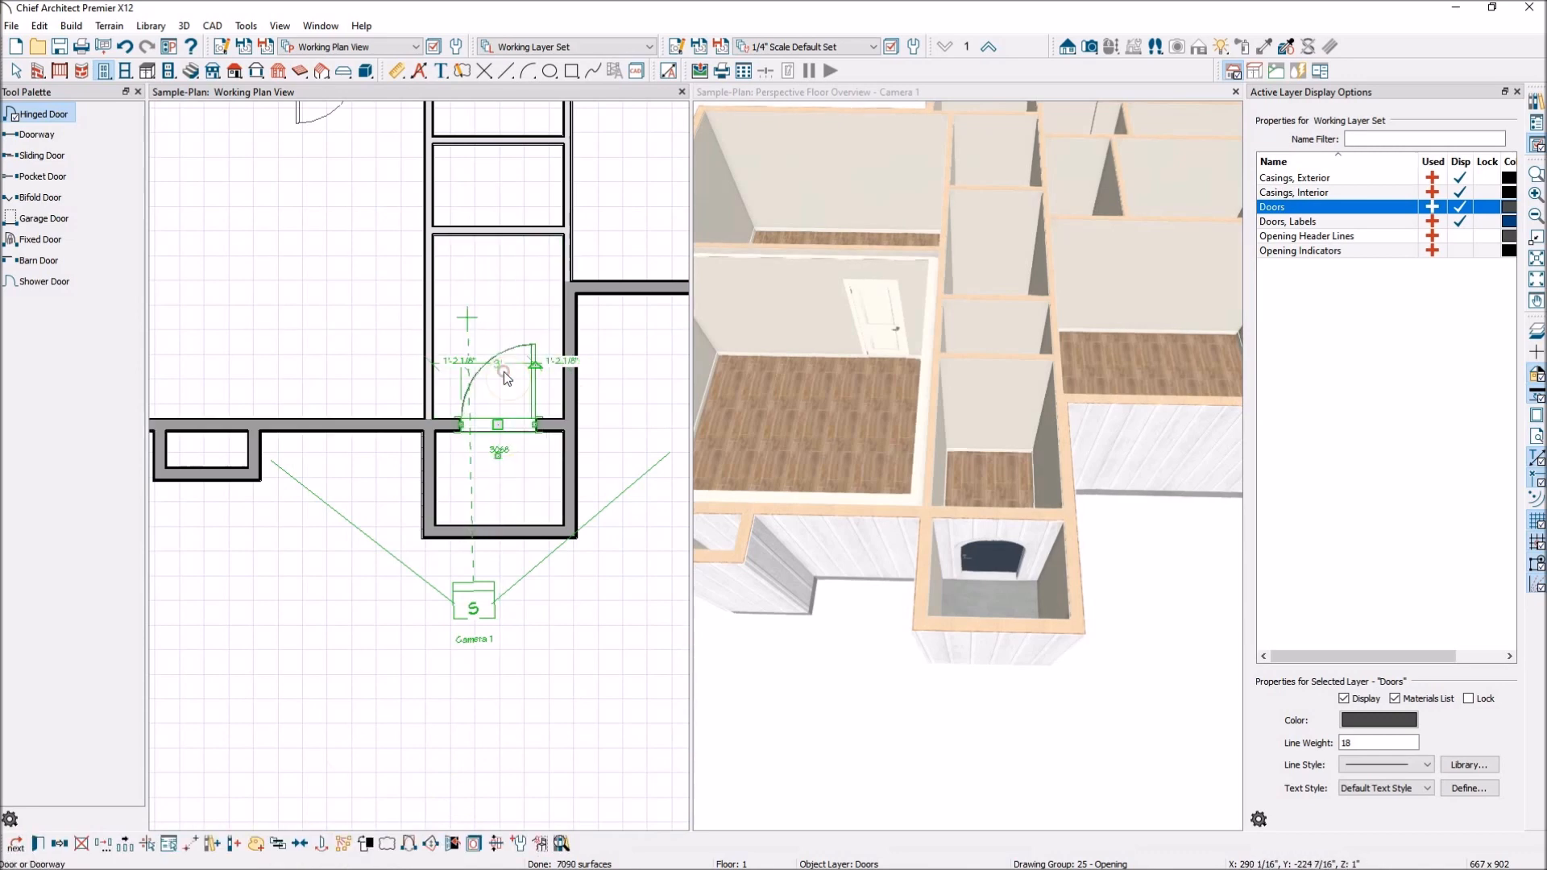
Set the customized entry door as the exterior door default and acknowledge the update
scroll(504, 483, "down", 4)
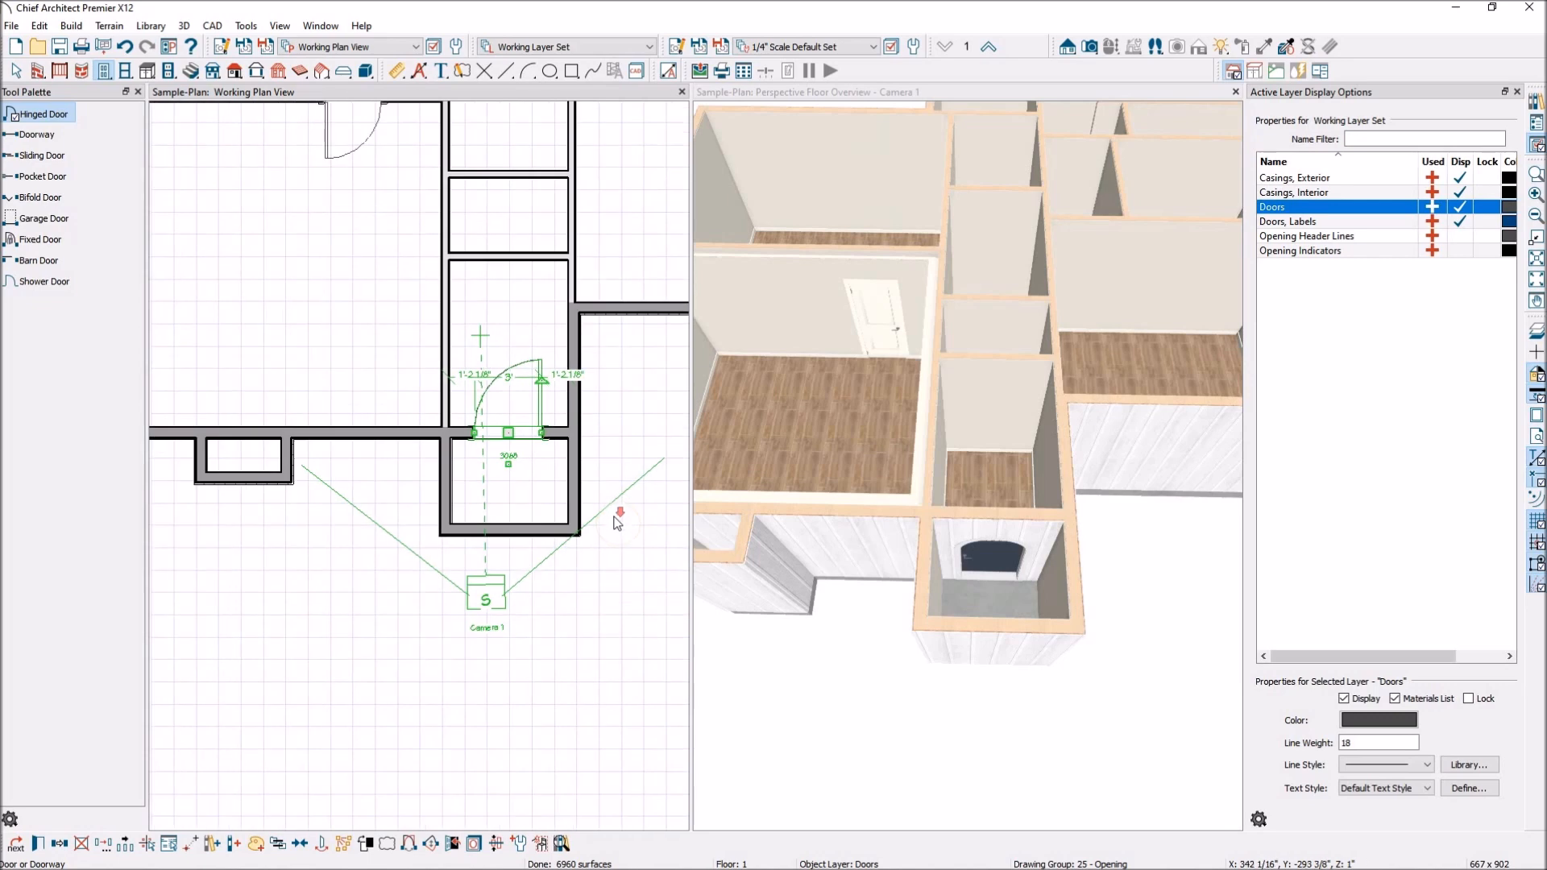
scroll(512, 471, "down", 1)
scroll(463, 297, "up", 2)
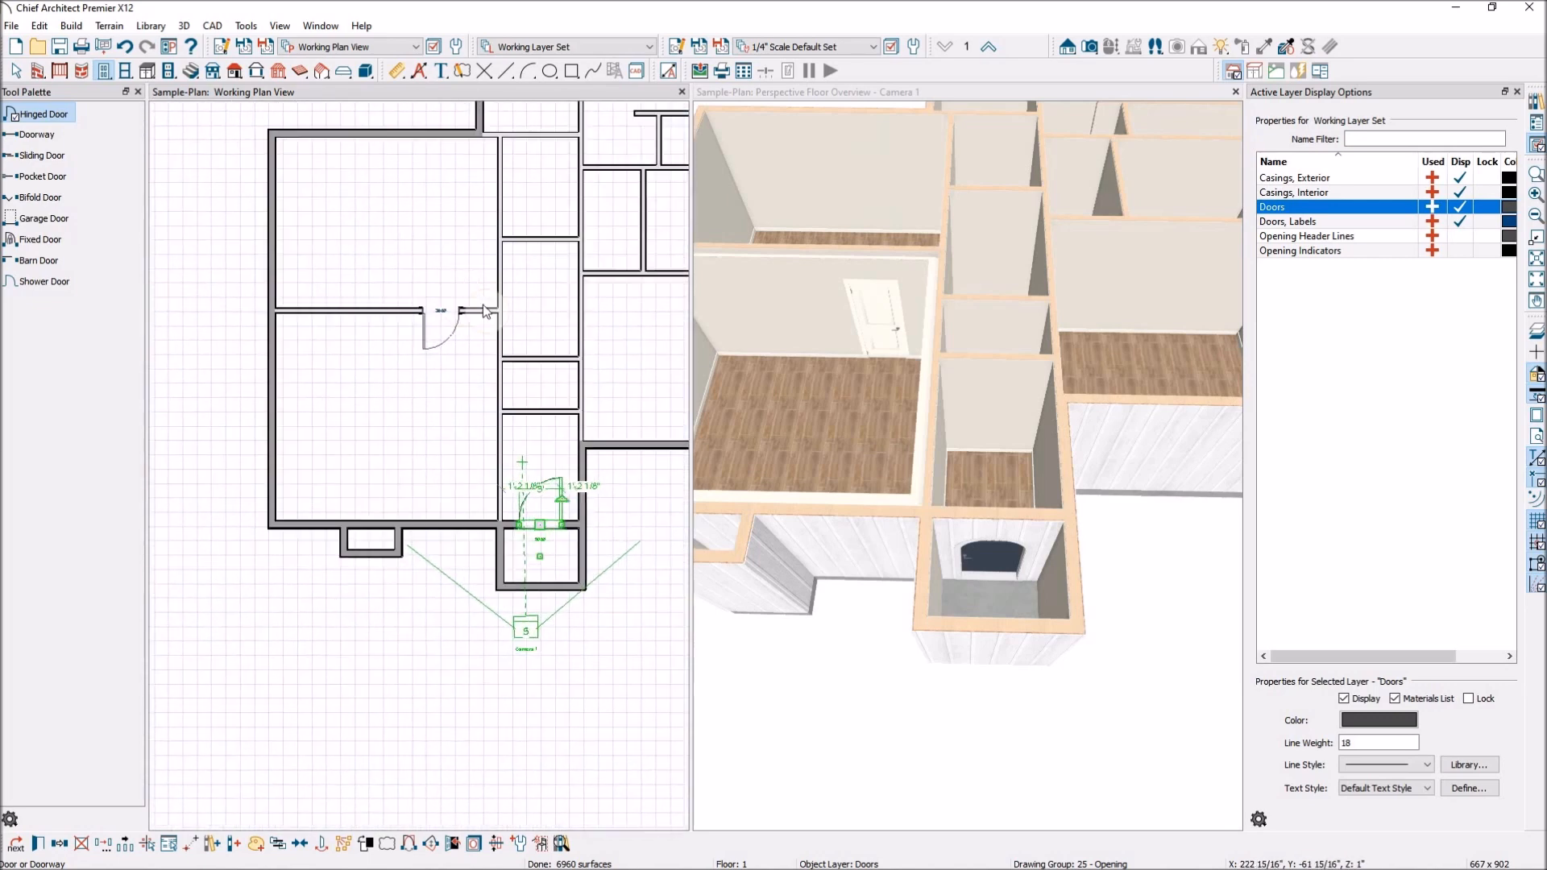
scroll(471, 350, "up", 1)
scroll(470, 355, "down", 1)
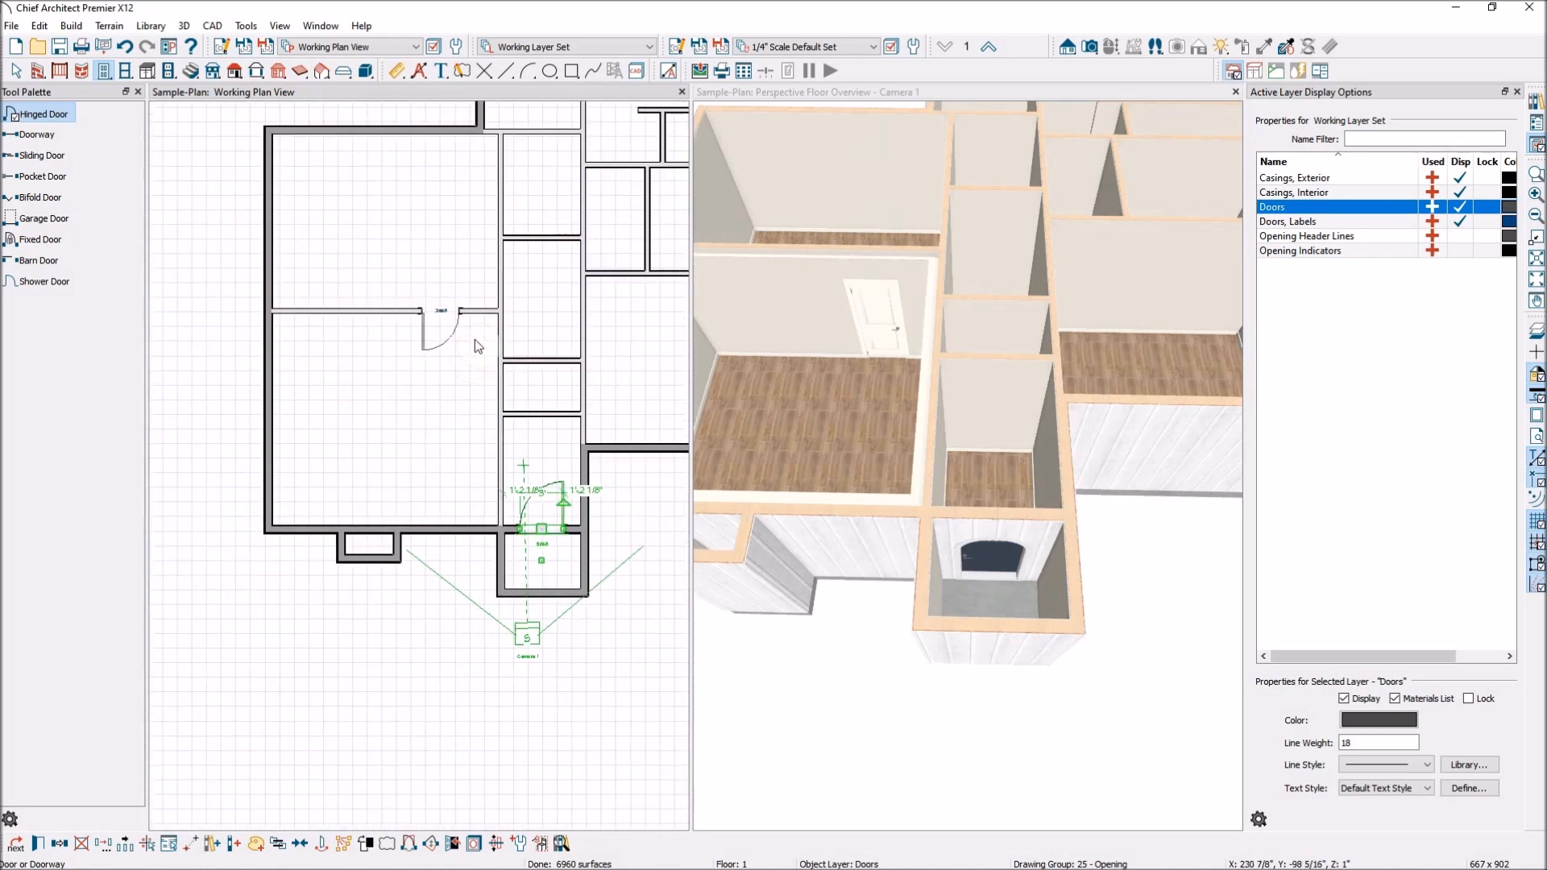
scroll(448, 408, "down", 1)
scroll(463, 364, "up", 2)
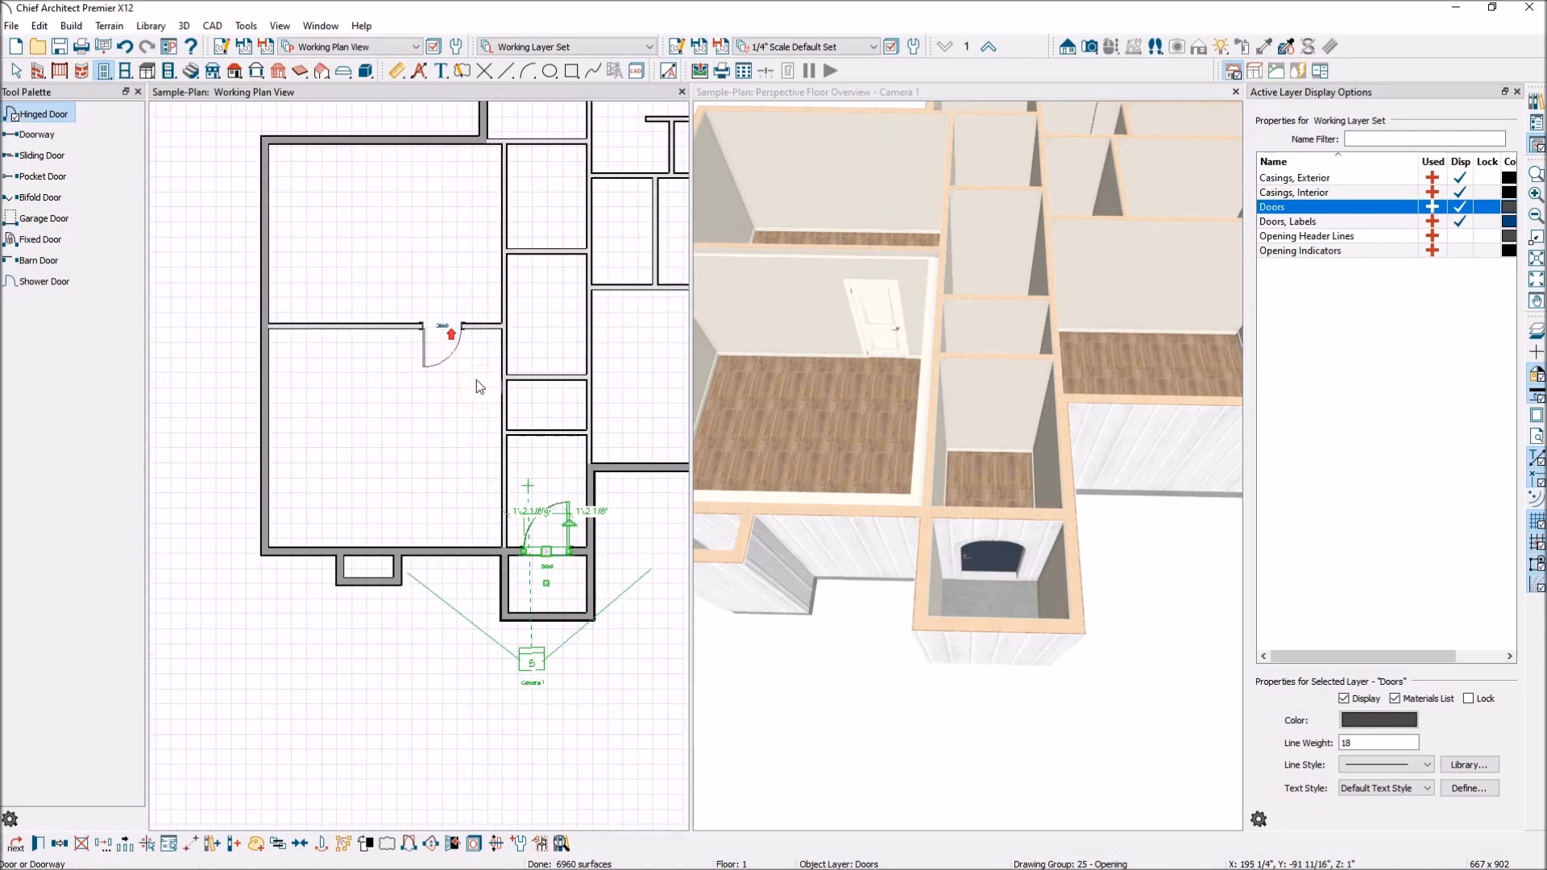
left_click(569, 845)
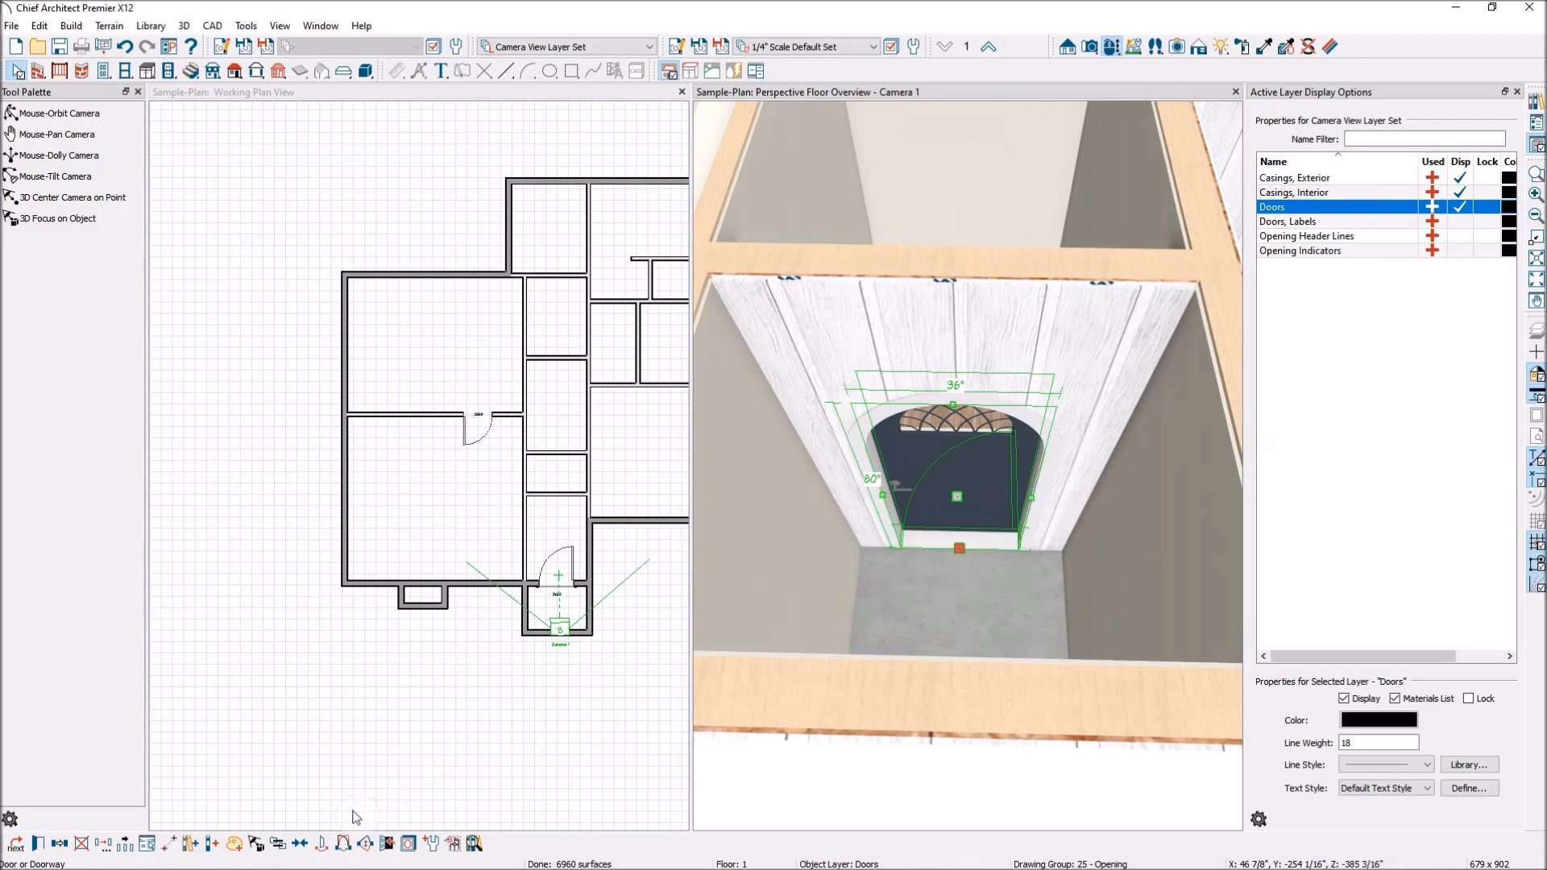
left_click(432, 845)
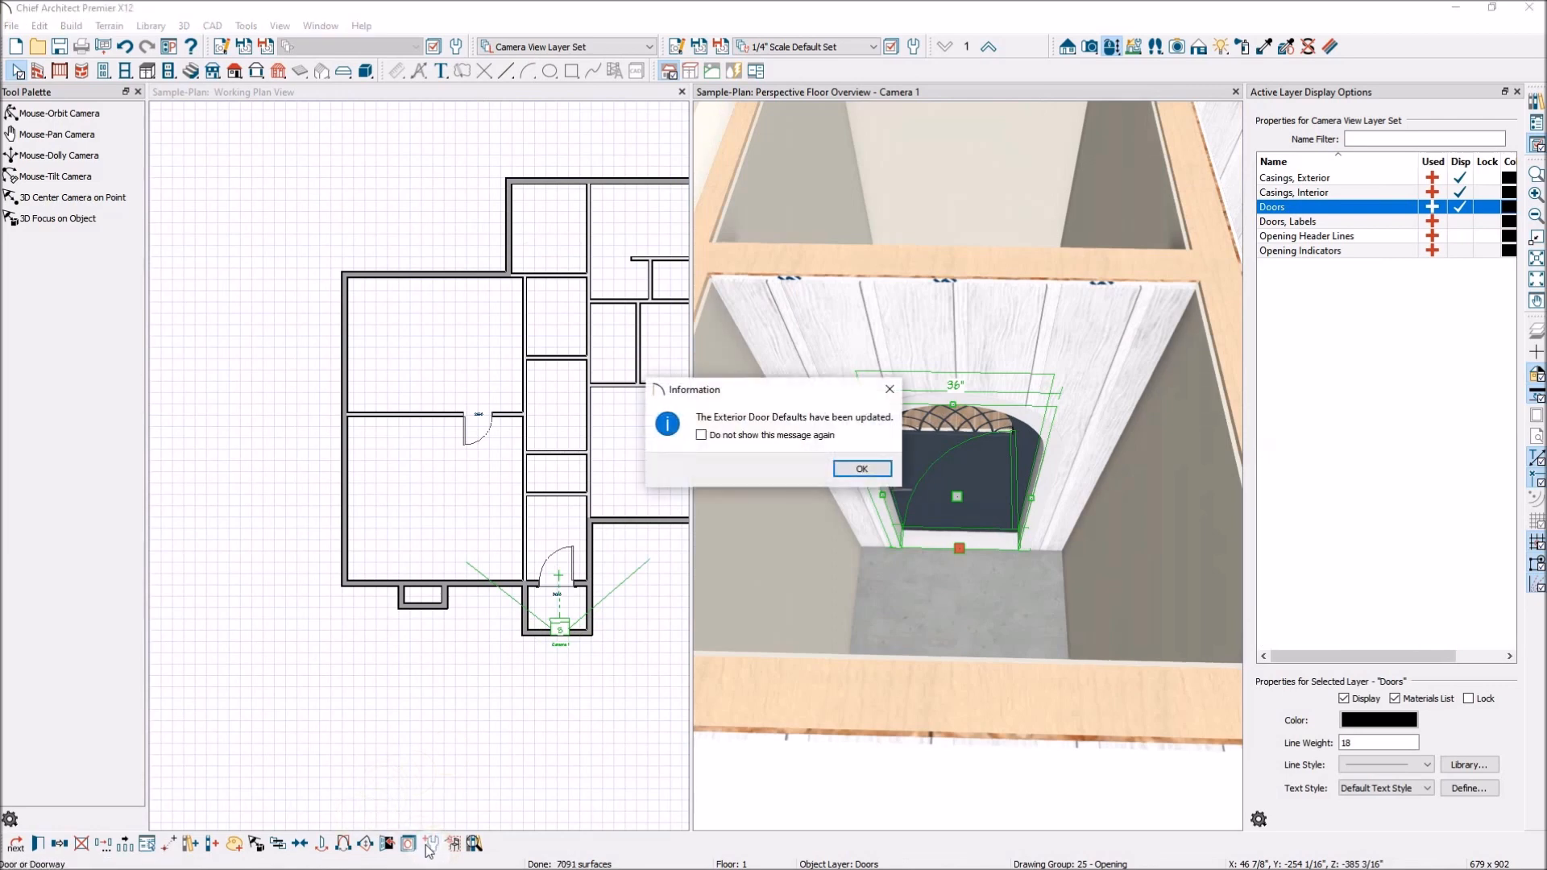
left_click(860, 468)
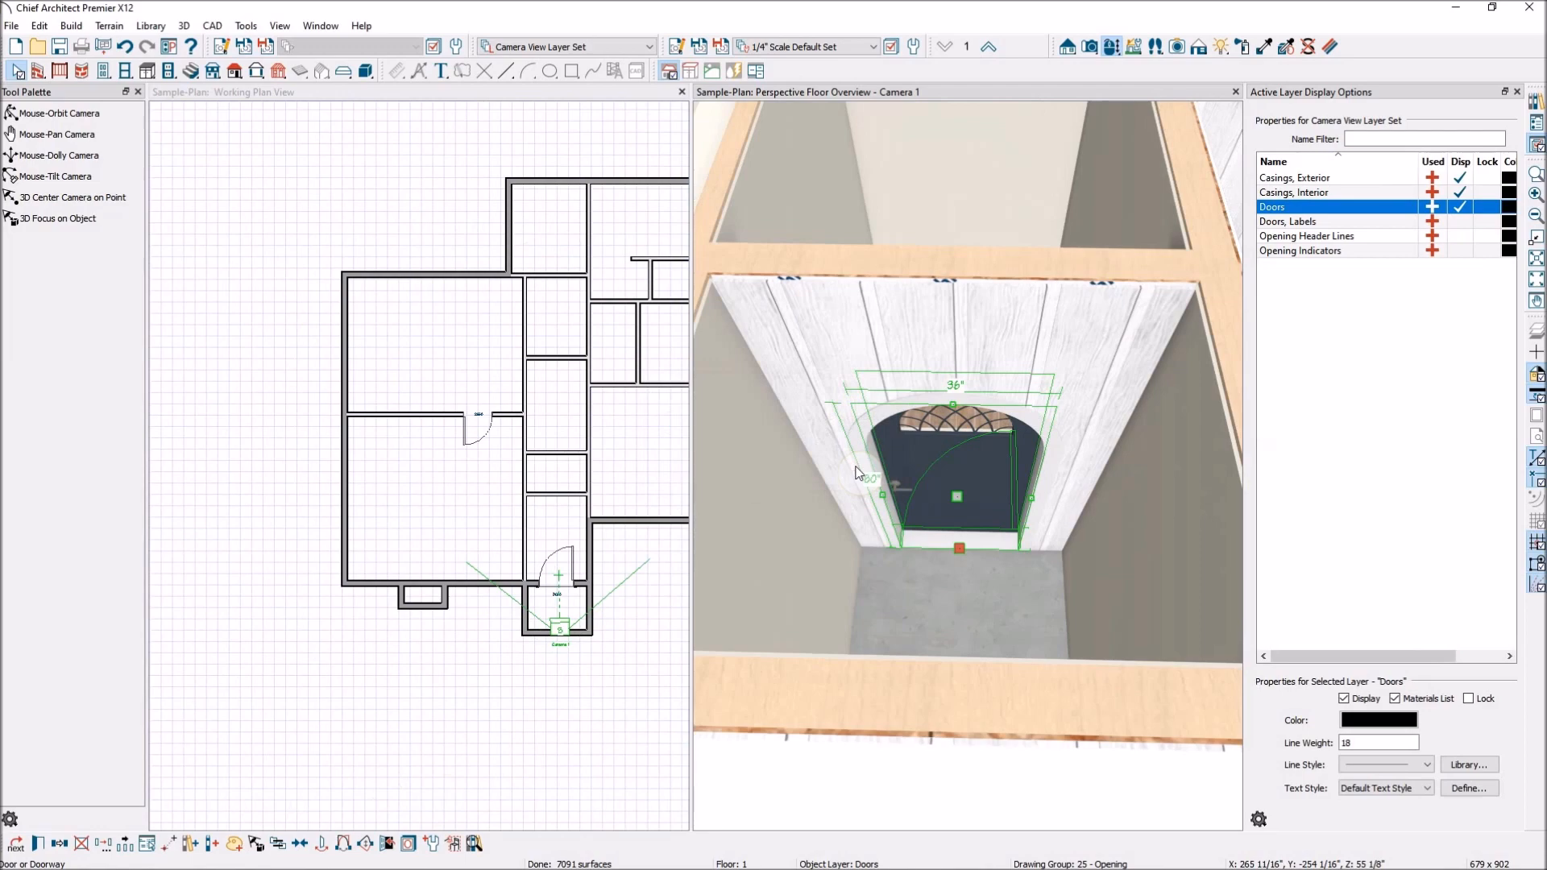
Place a hinged exterior door in the outer wall of the small upper room, just above the kitchen's corner
scroll(807, 574, "down", 3)
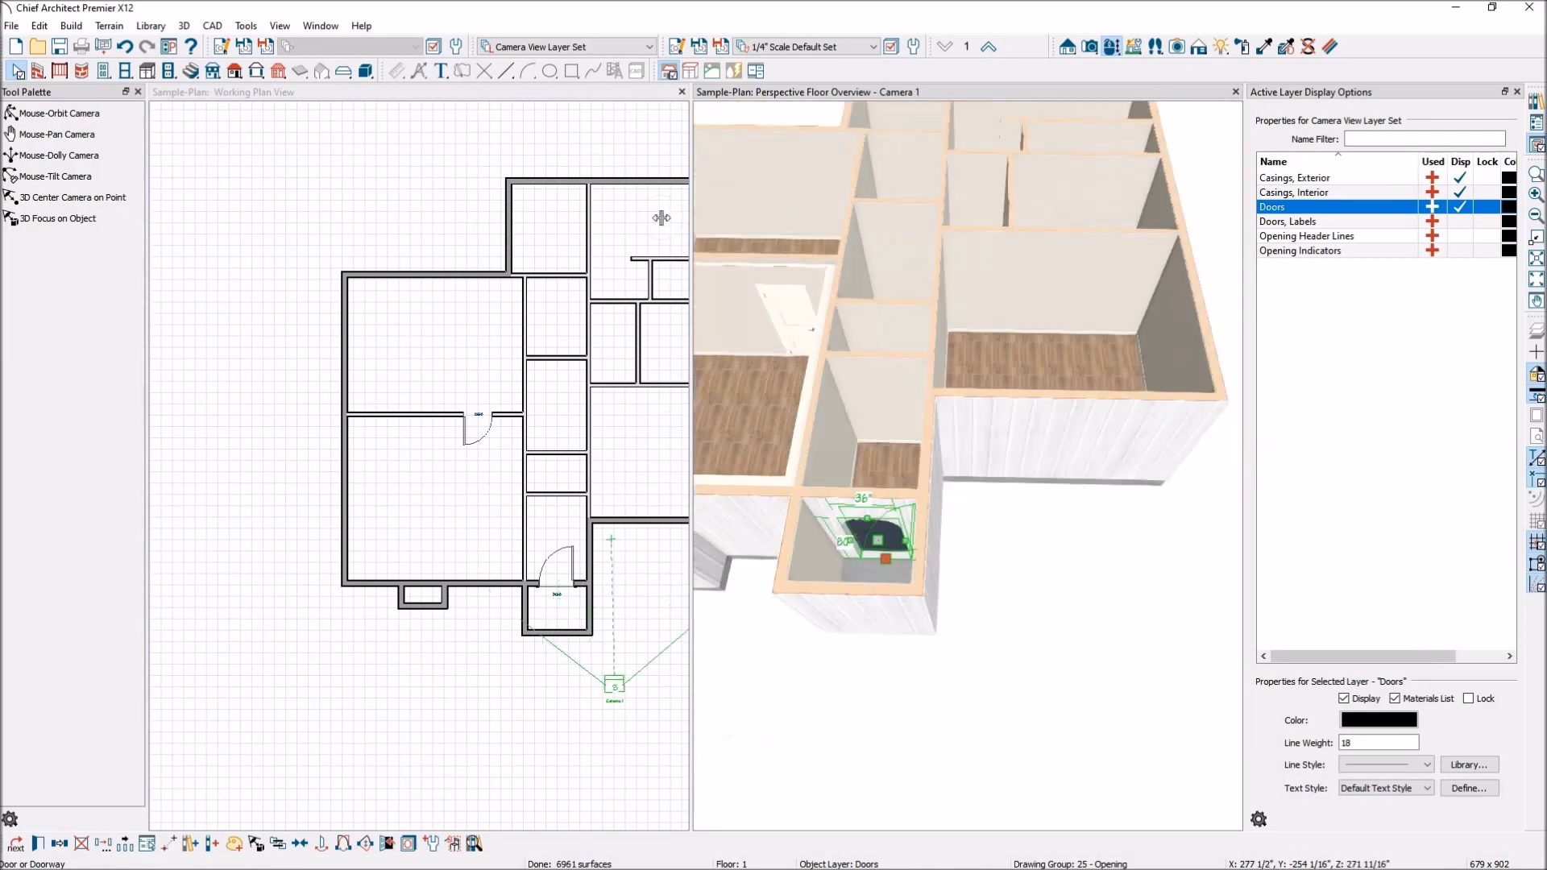
scroll(516, 272, "up", 2)
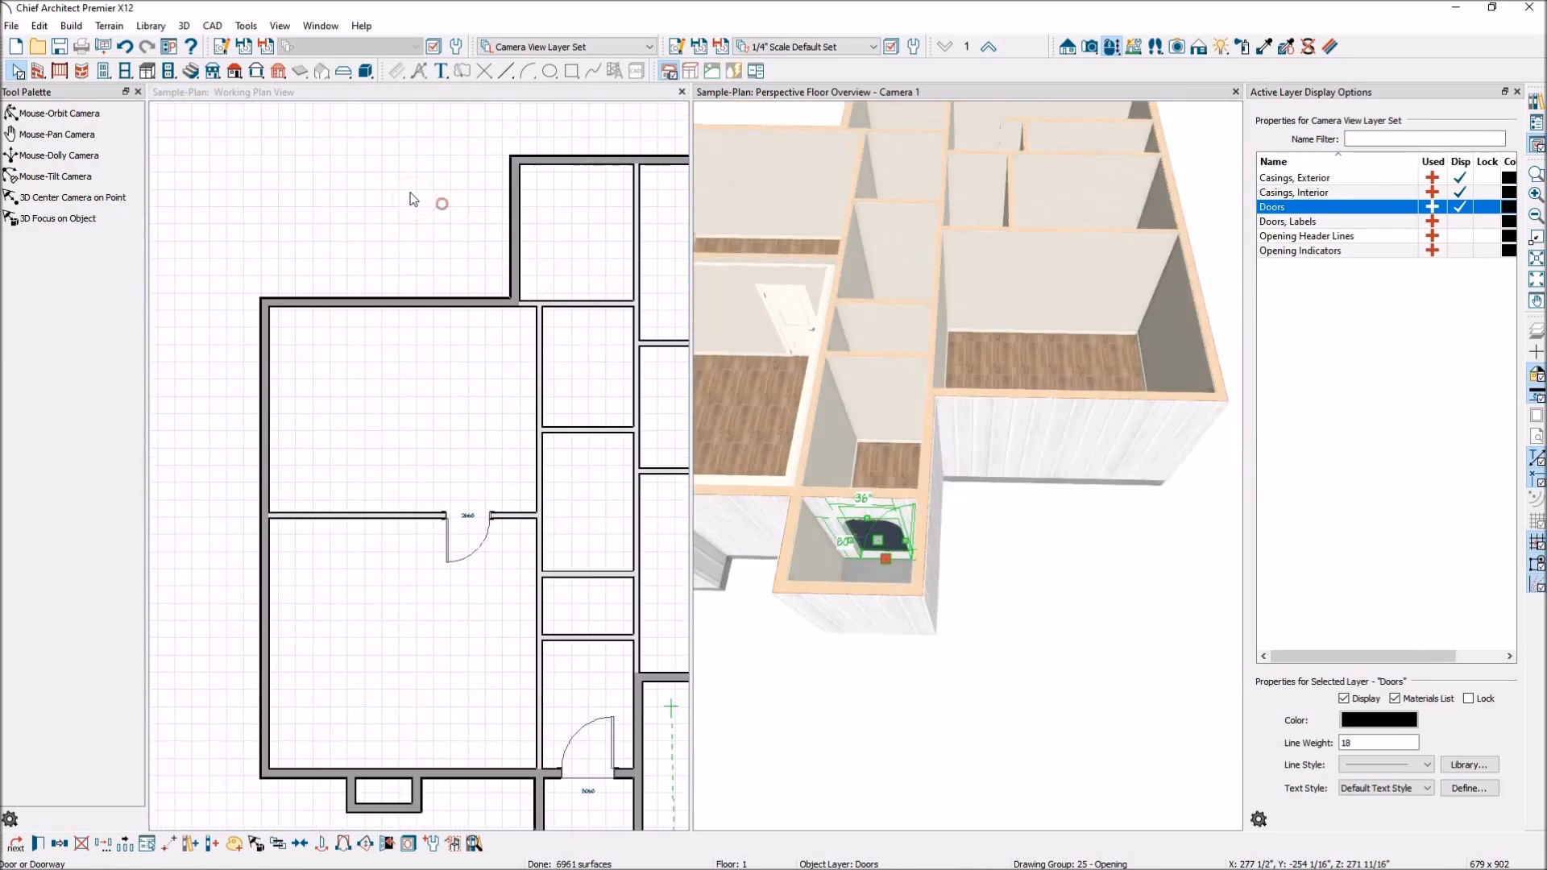
left_click(442, 204)
left_click(20, 116)
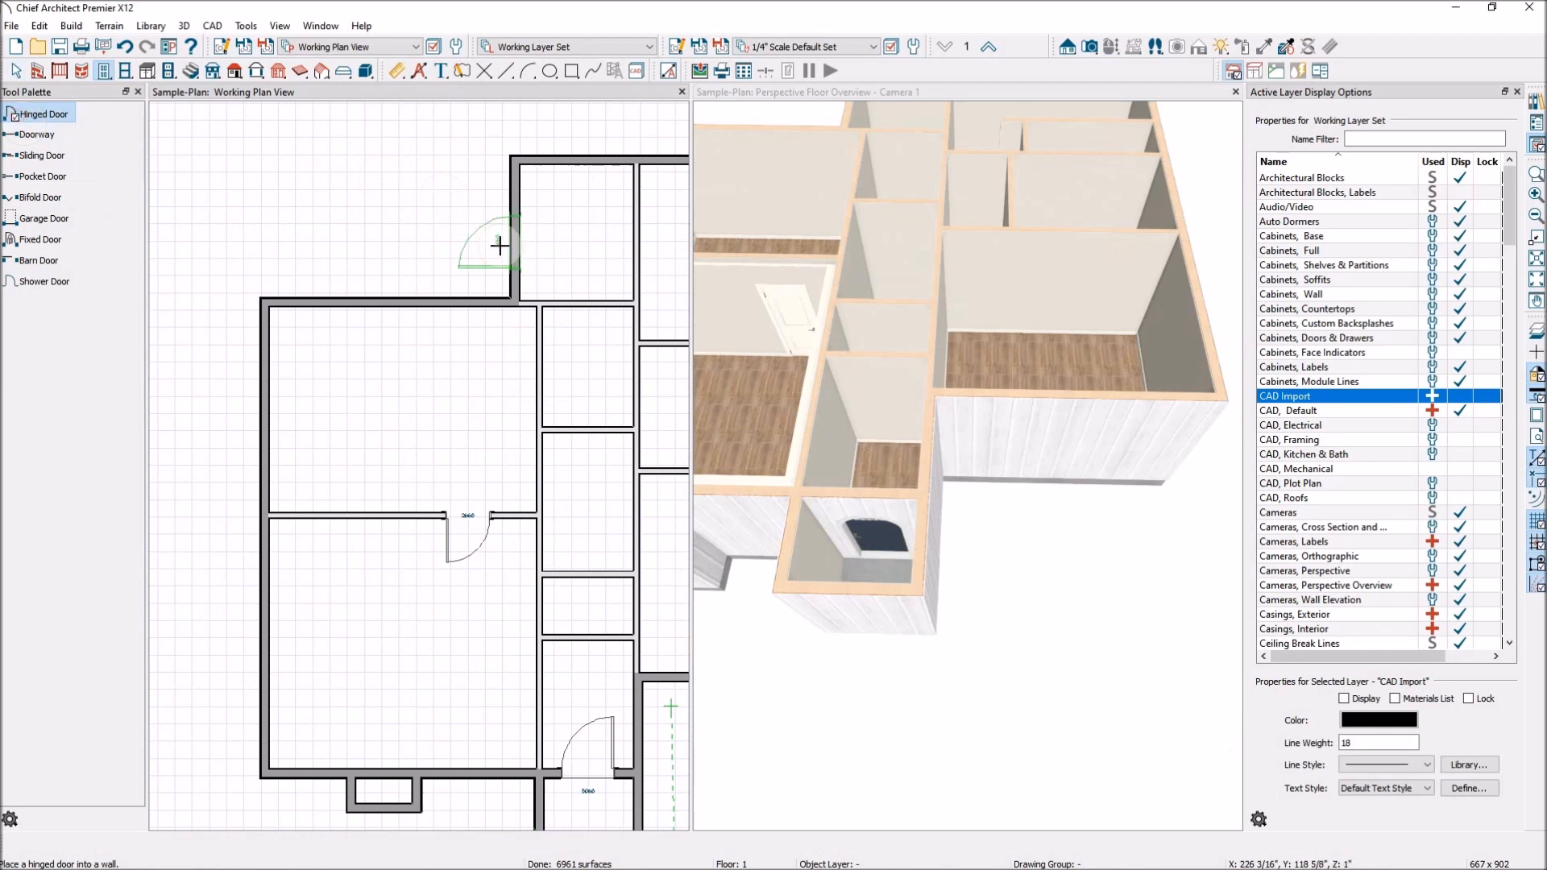
left_click(516, 263)
Examine the newly placed exterior door in the 3D perspective overview
scroll(949, 385, "down", 4)
scroll(880, 238, "up", 2)
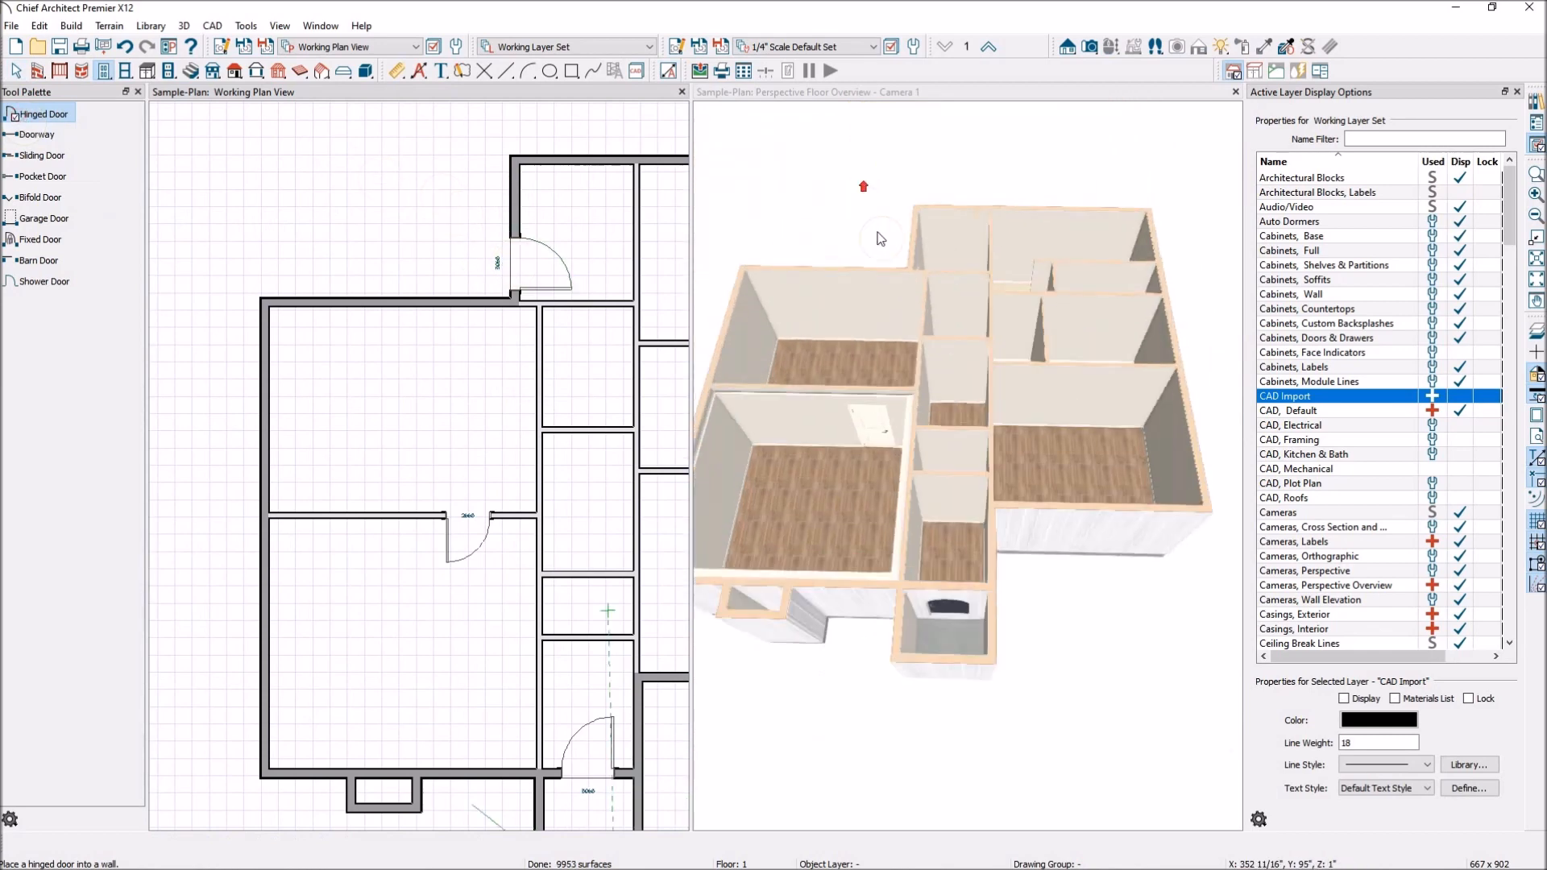
scroll(881, 238, "up", 5)
left_click(898, 181)
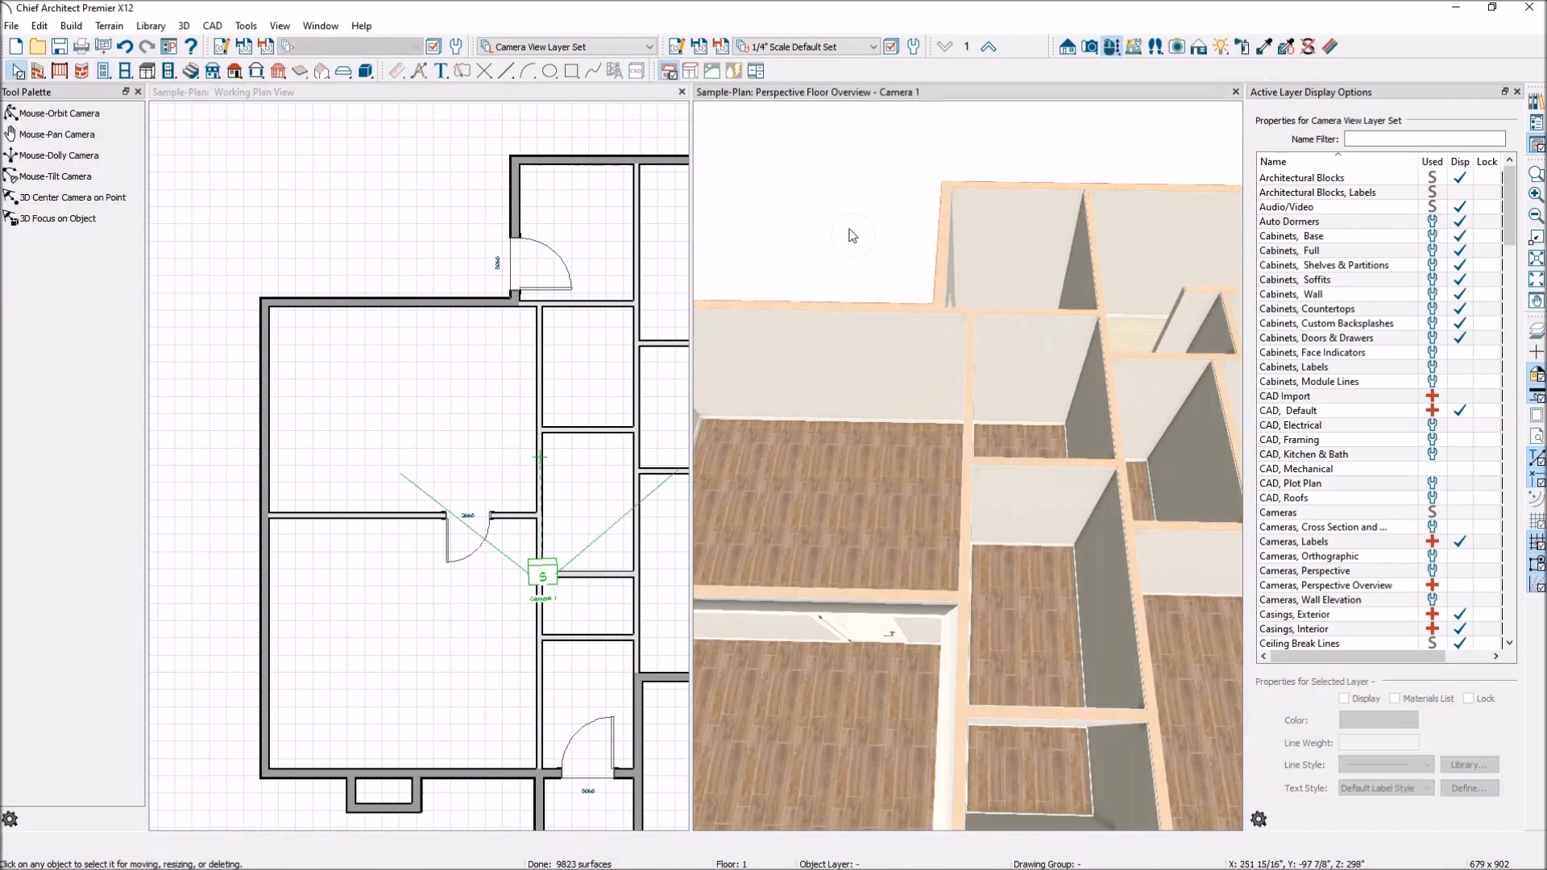
left_click_drag(789, 344, 1161, 283)
left_click_drag(807, 472, 700, 546)
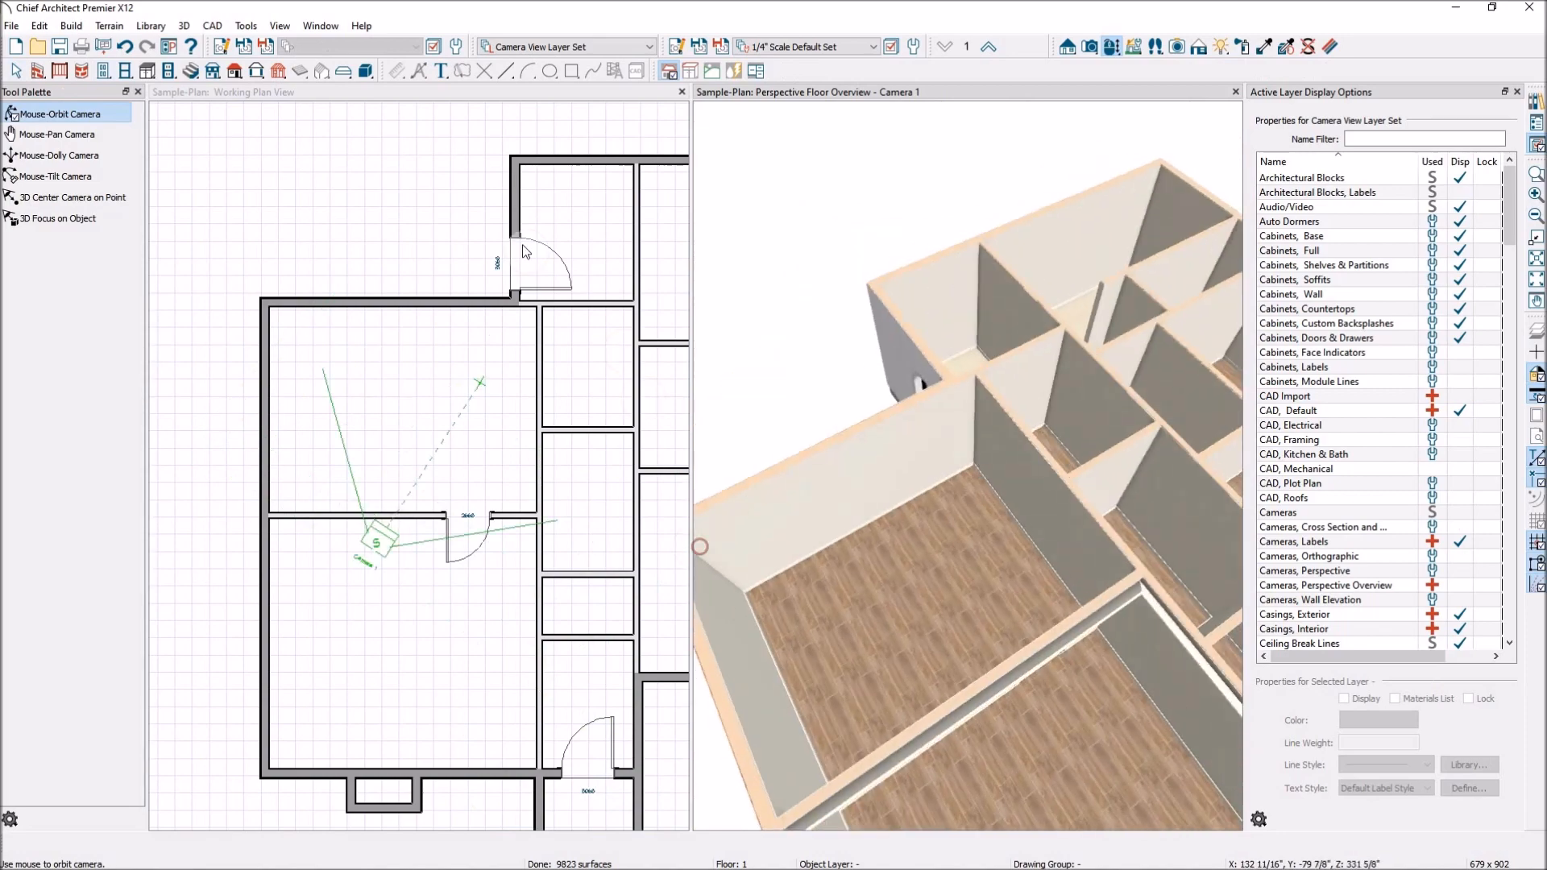
Turn on the display of the CAD Import layer to show the reference floor plan beneath the walls
scroll(508, 244, "down", 3)
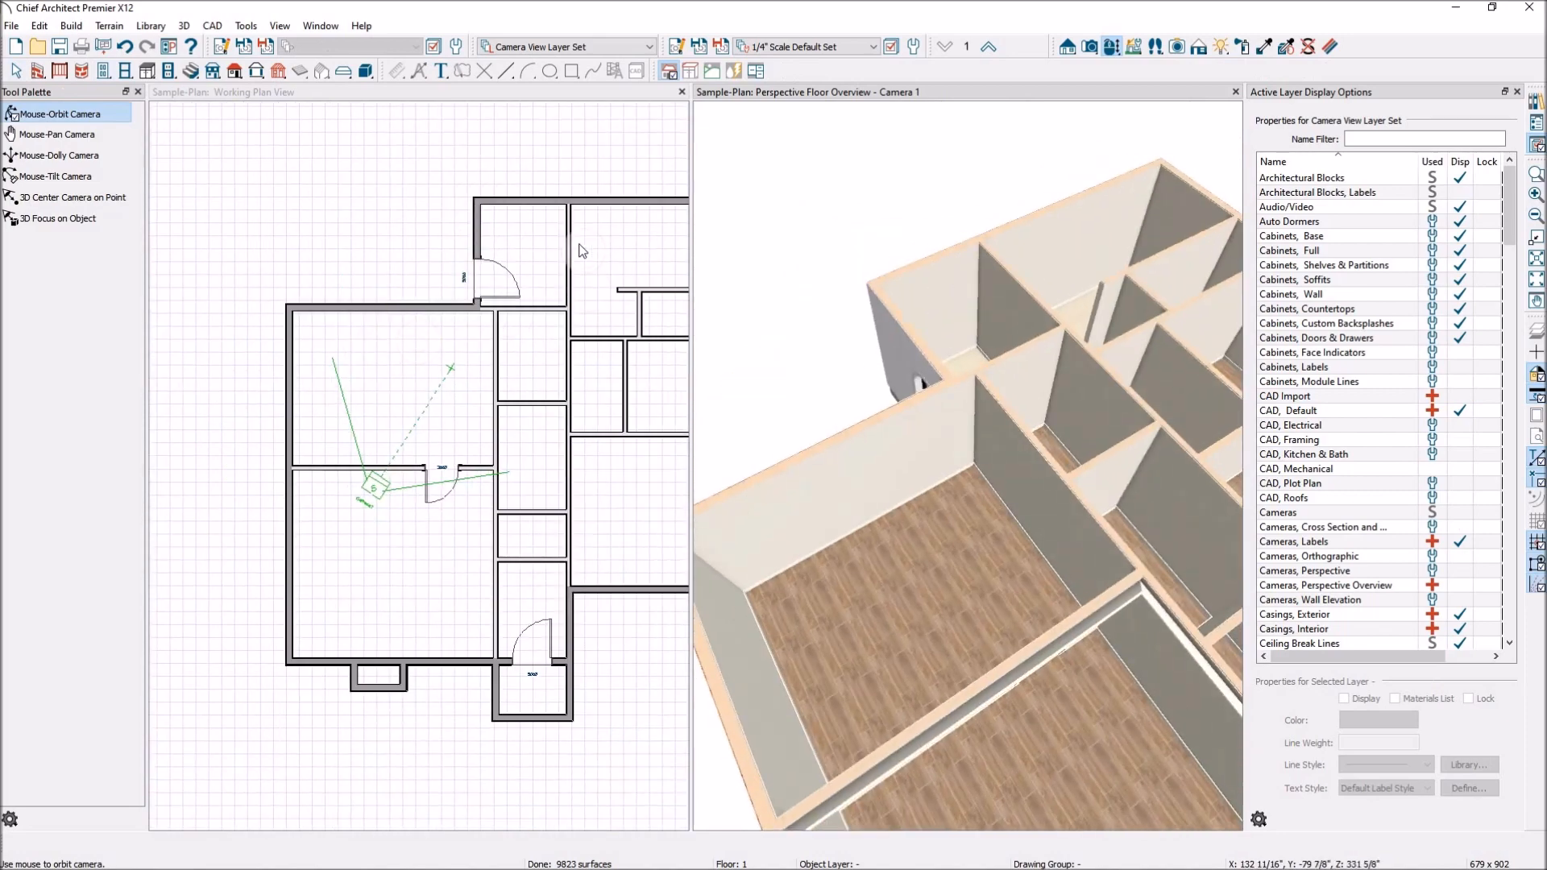
scroll(411, 231, "down", 4)
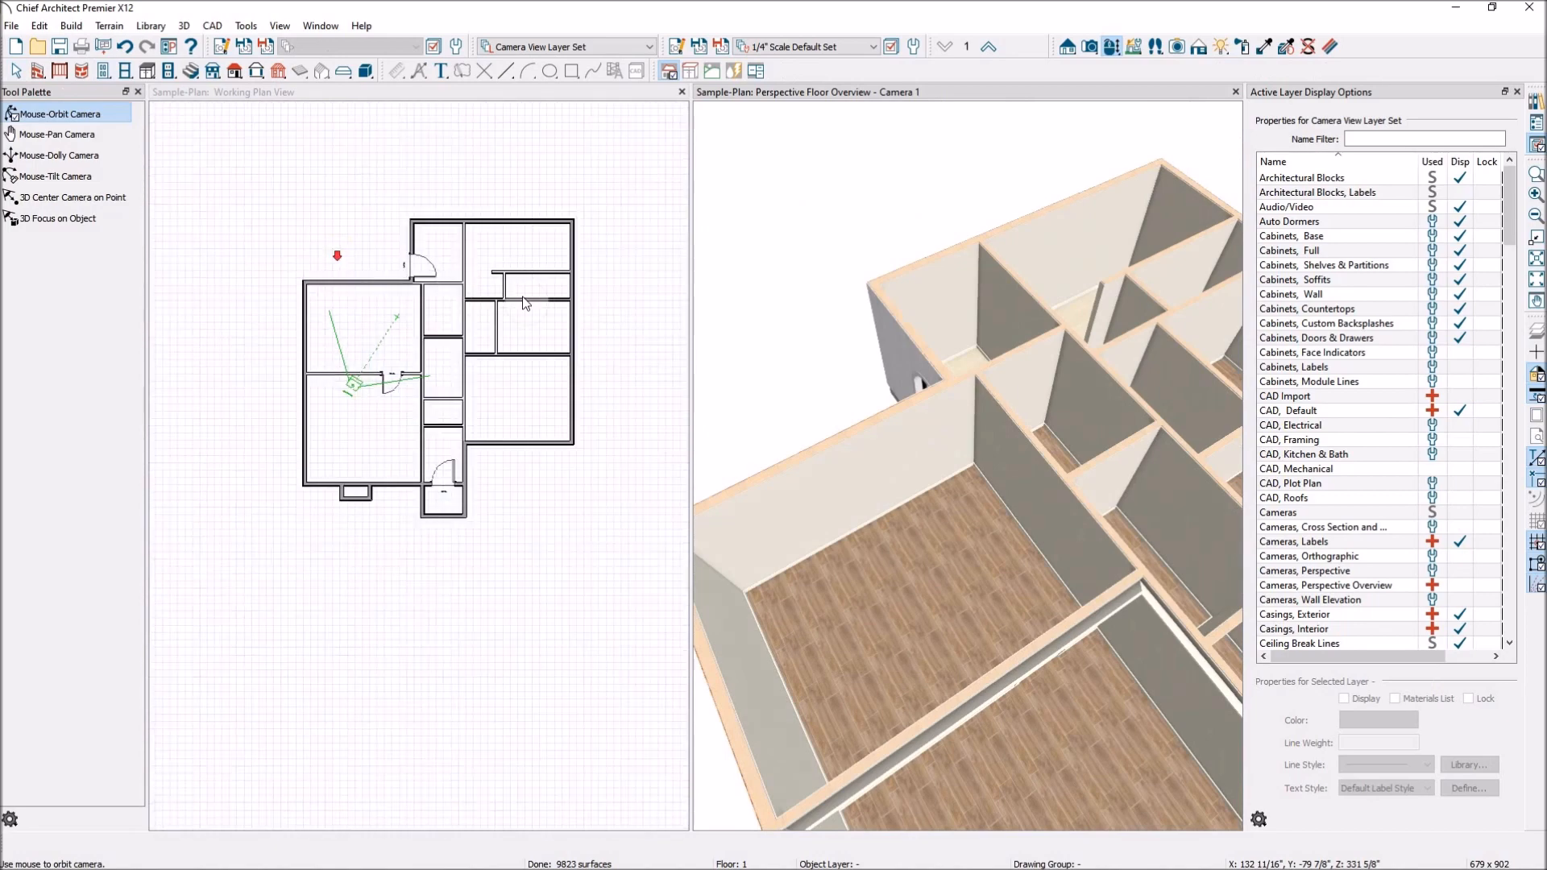
scroll(510, 286, "up", 2)
left_click(636, 362)
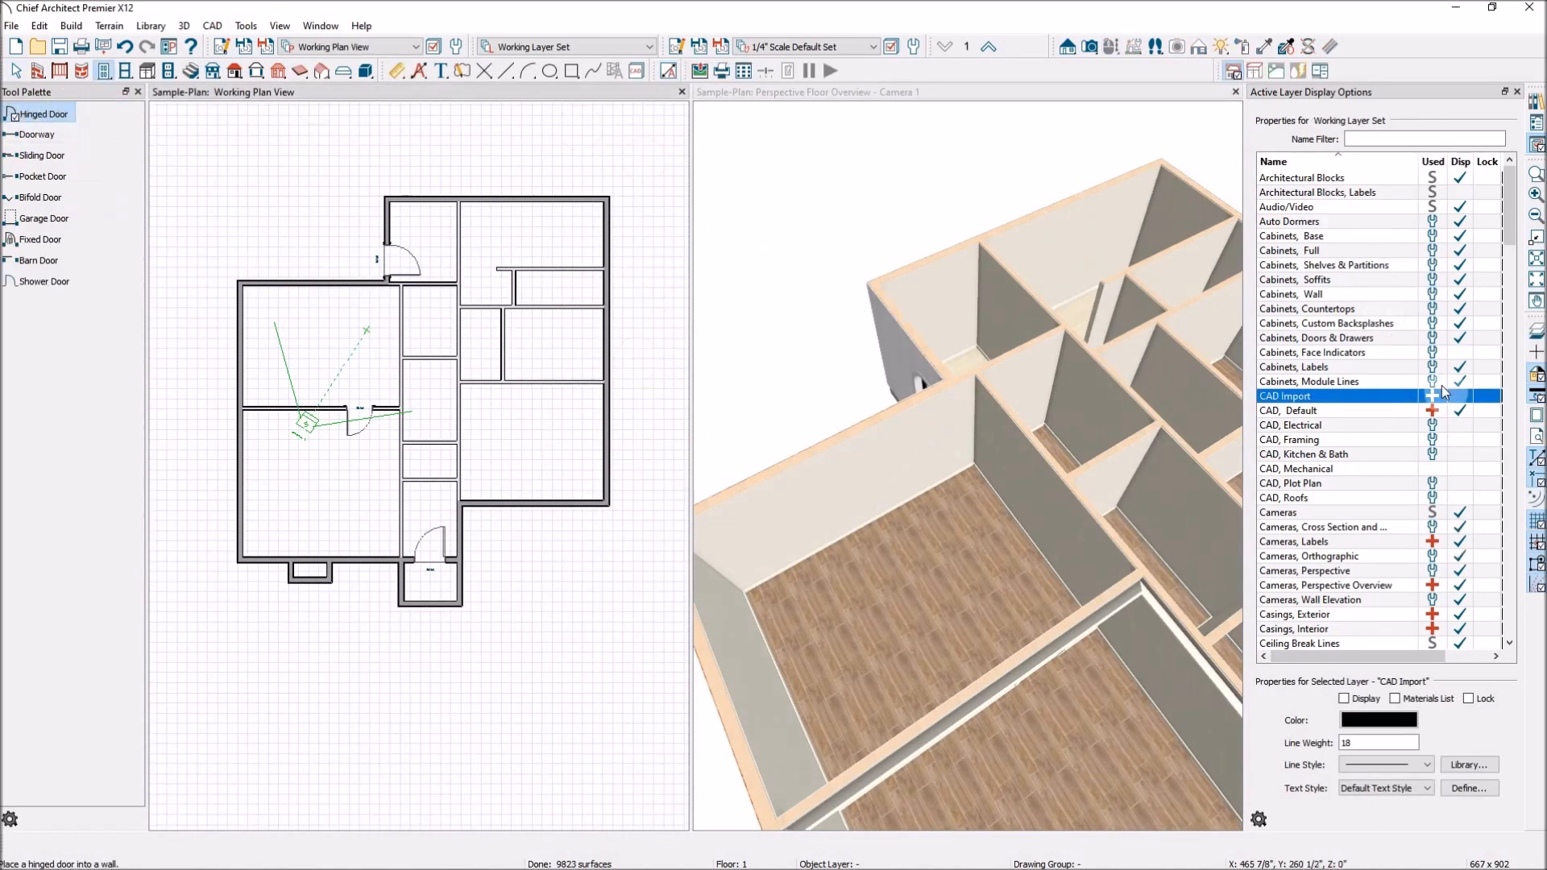
left_click(1459, 397)
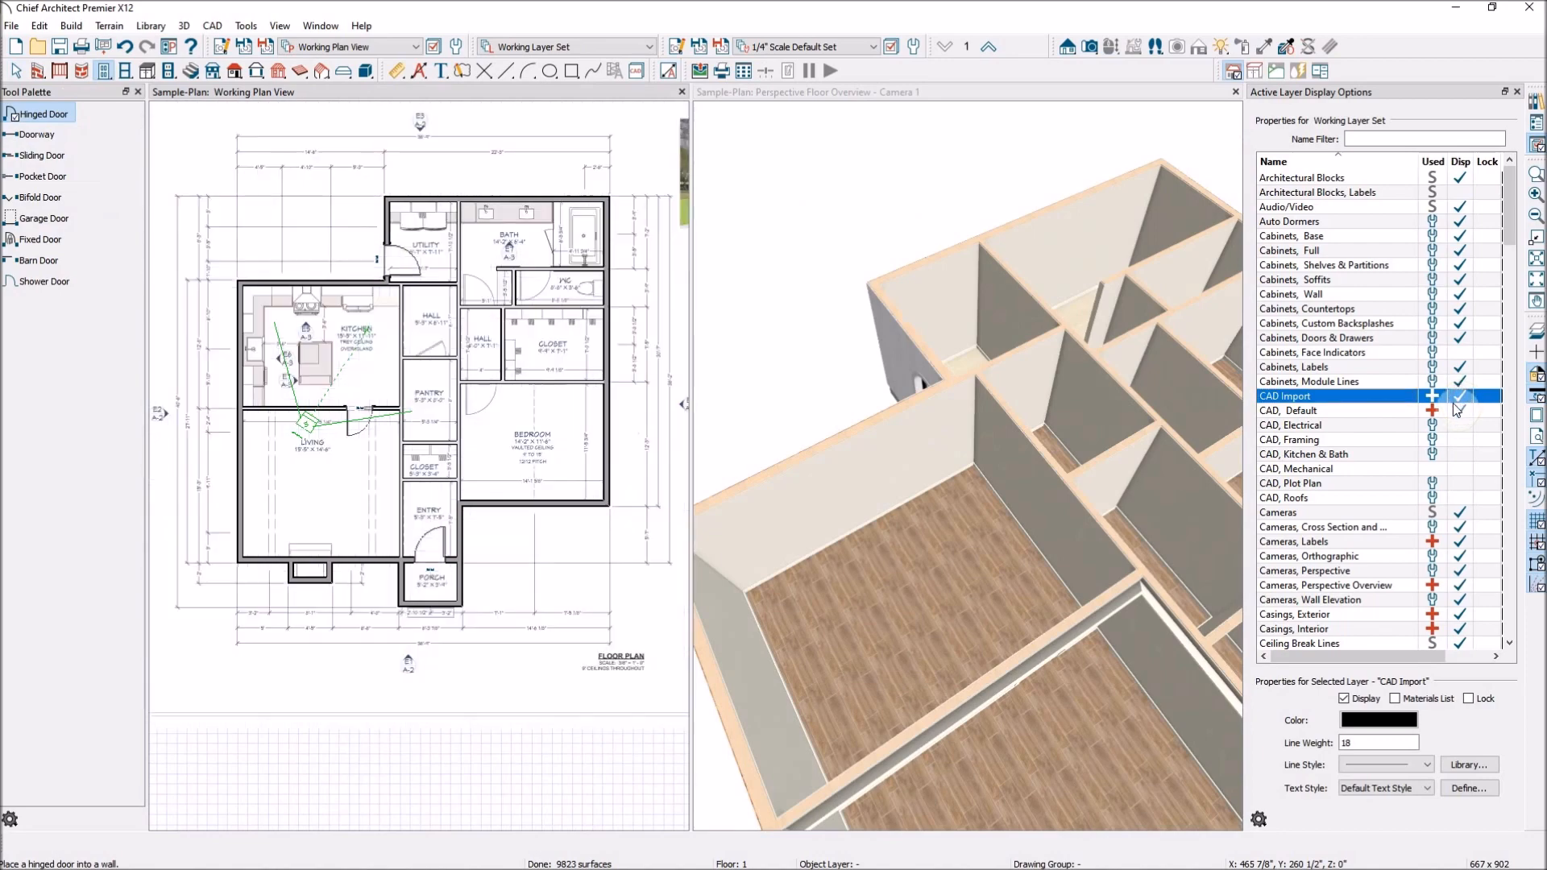
scroll(399, 259, "up", 5)
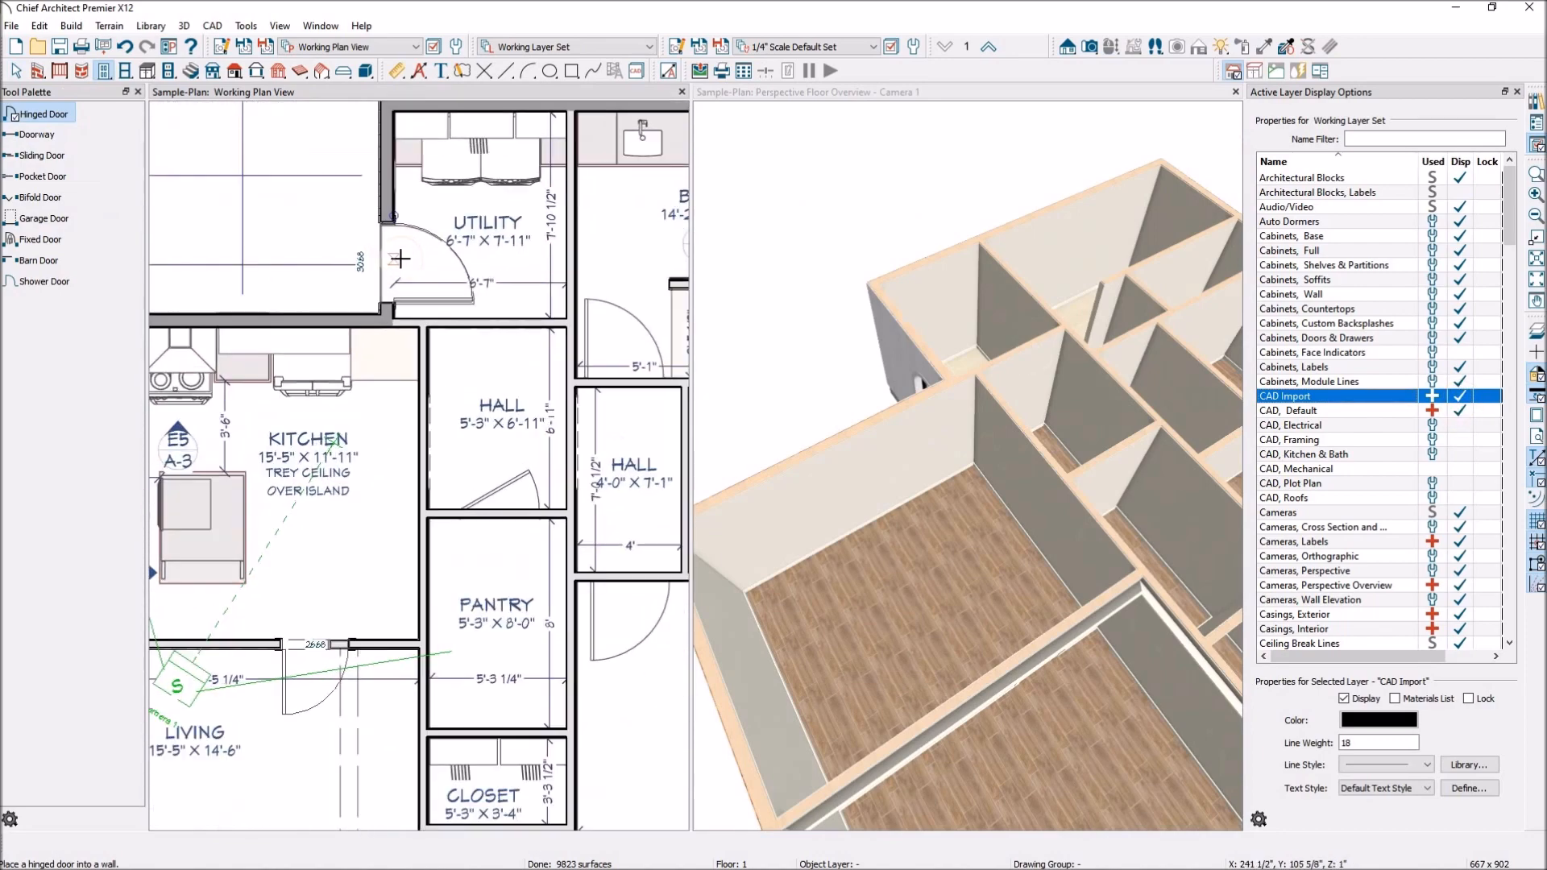
Select the utility room's exterior door, compare it and its size label with the reference plan, and select the Doors, Labels layer
key("space")
scroll(401, 310, "up", 4)
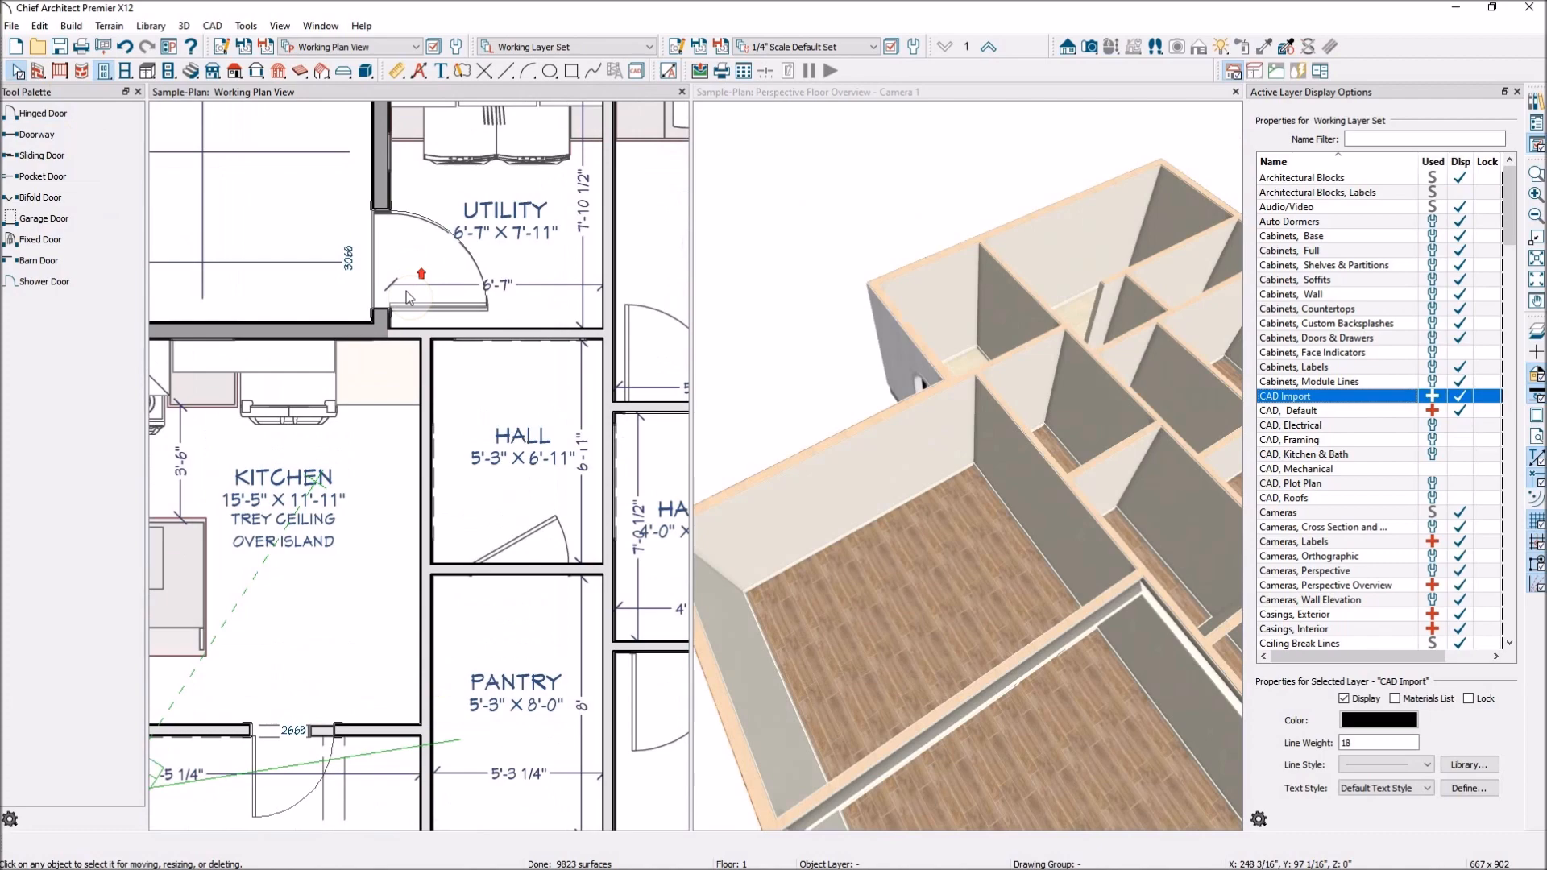
scroll(399, 308, "up", 4)
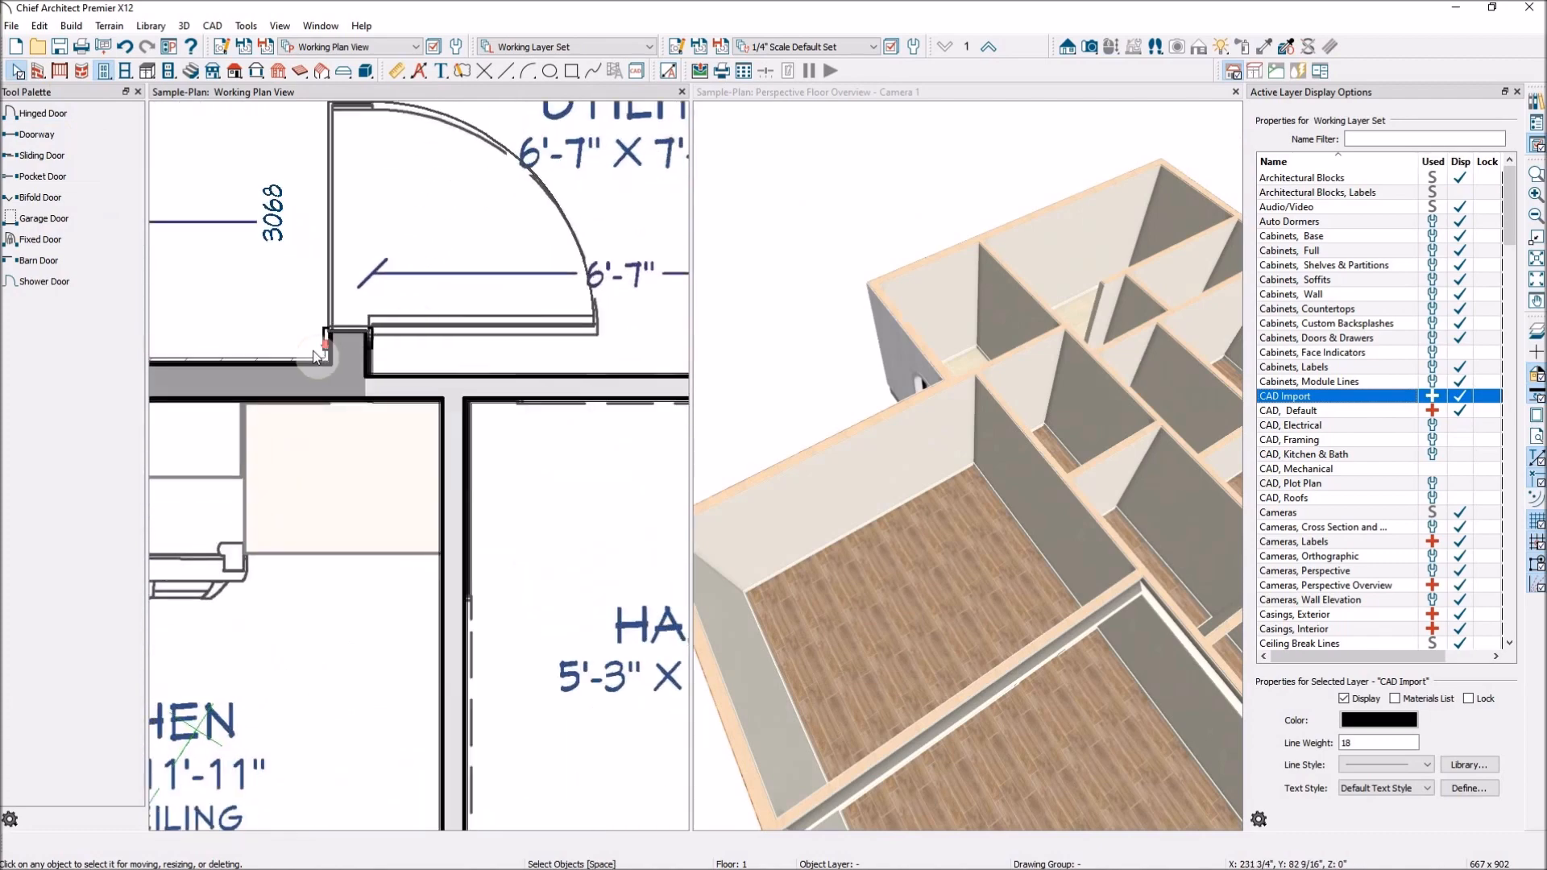
scroll(343, 360, "down", 4)
scroll(481, 321, "down", 3)
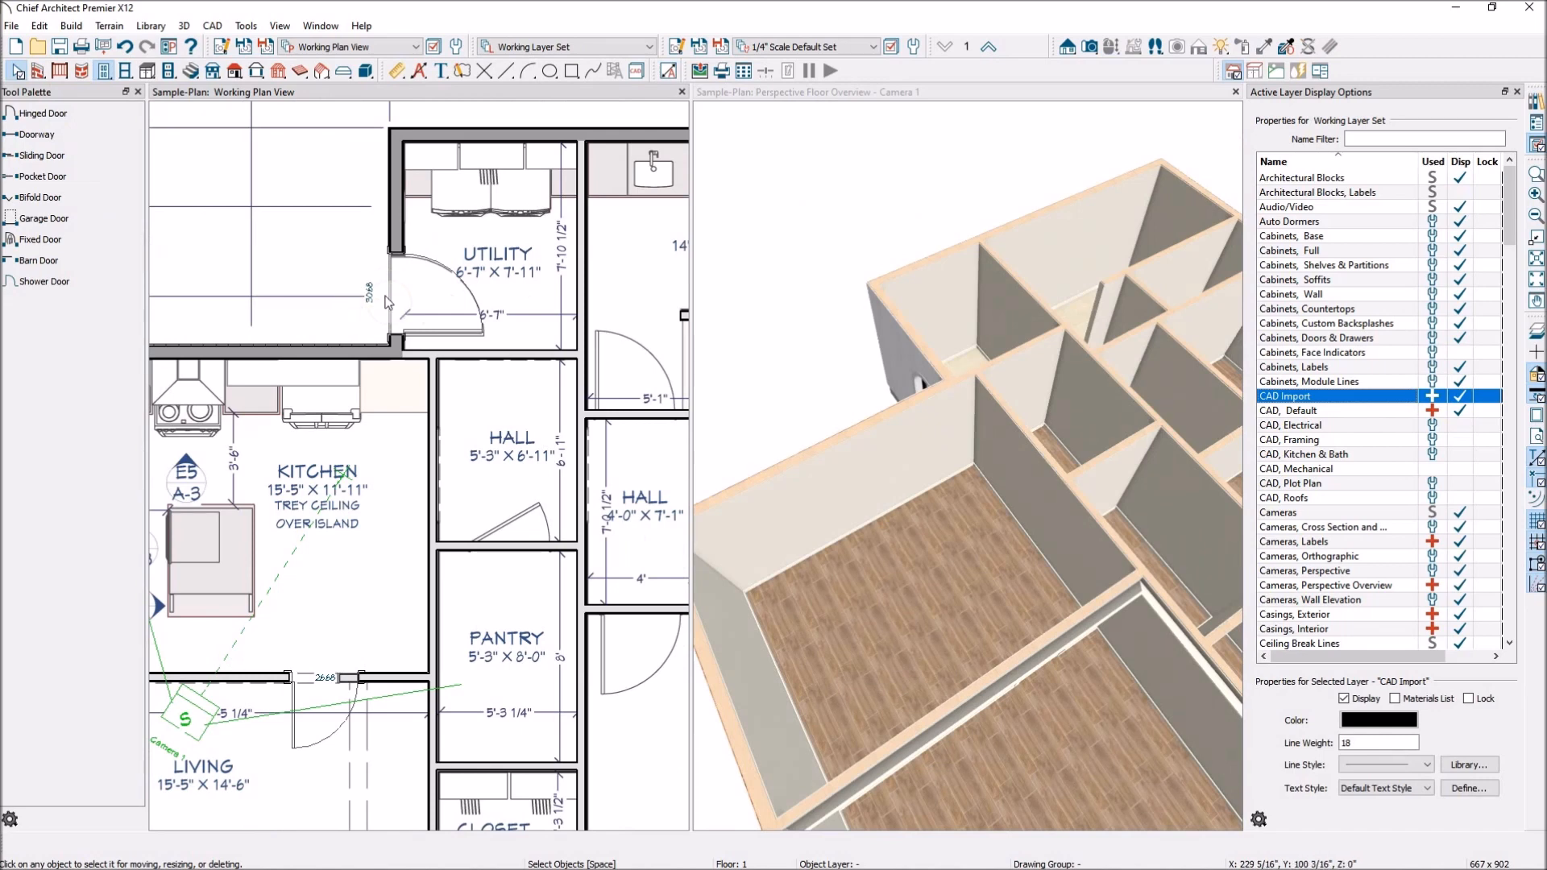
left_click(437, 331)
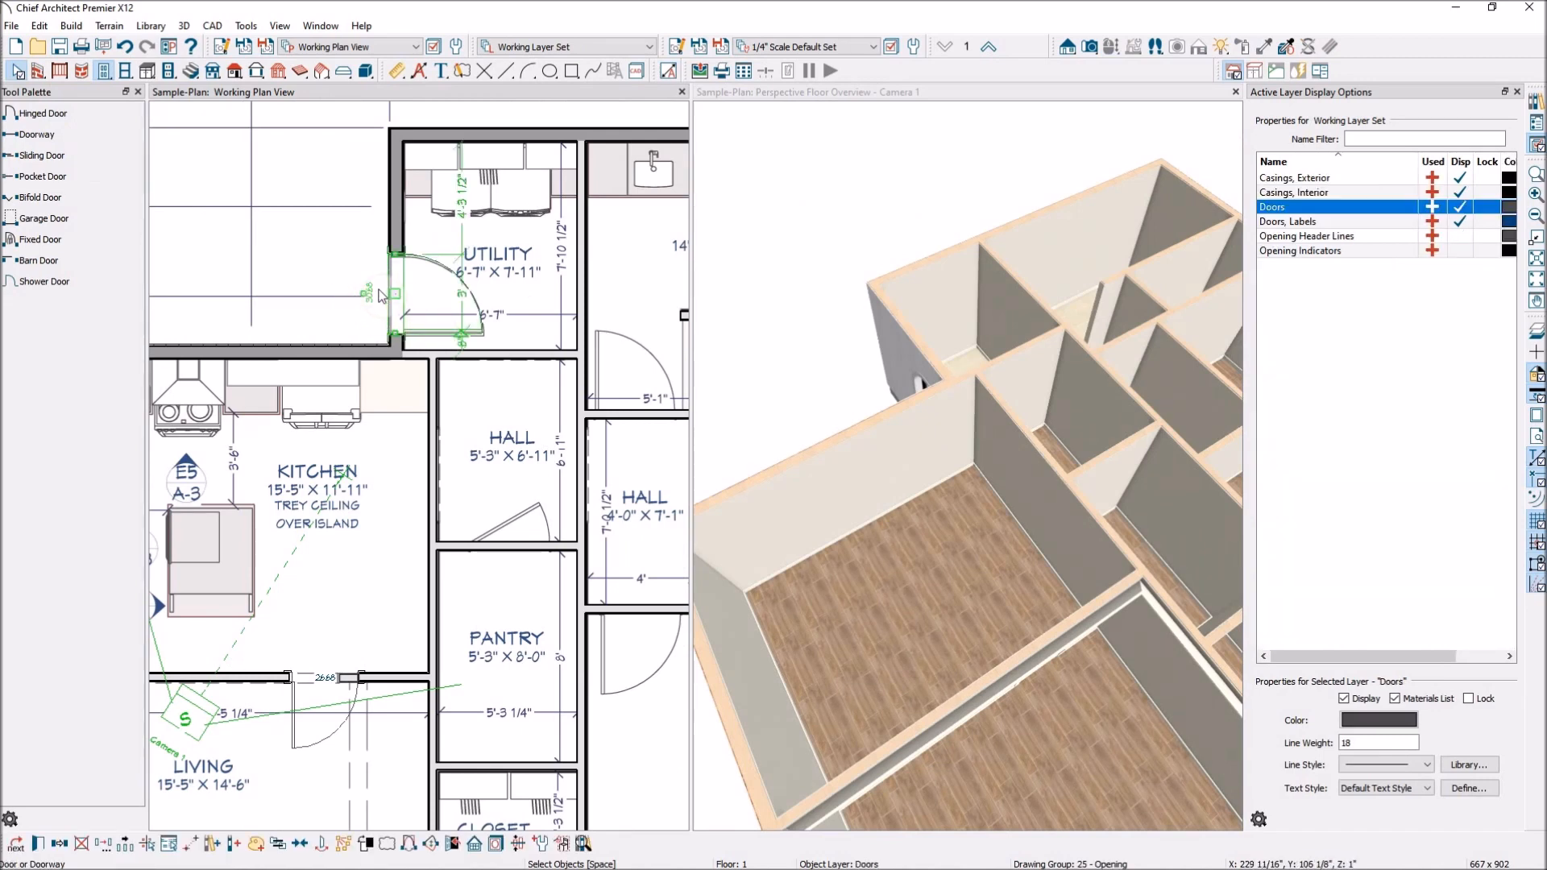
scroll(381, 295, "up", 5)
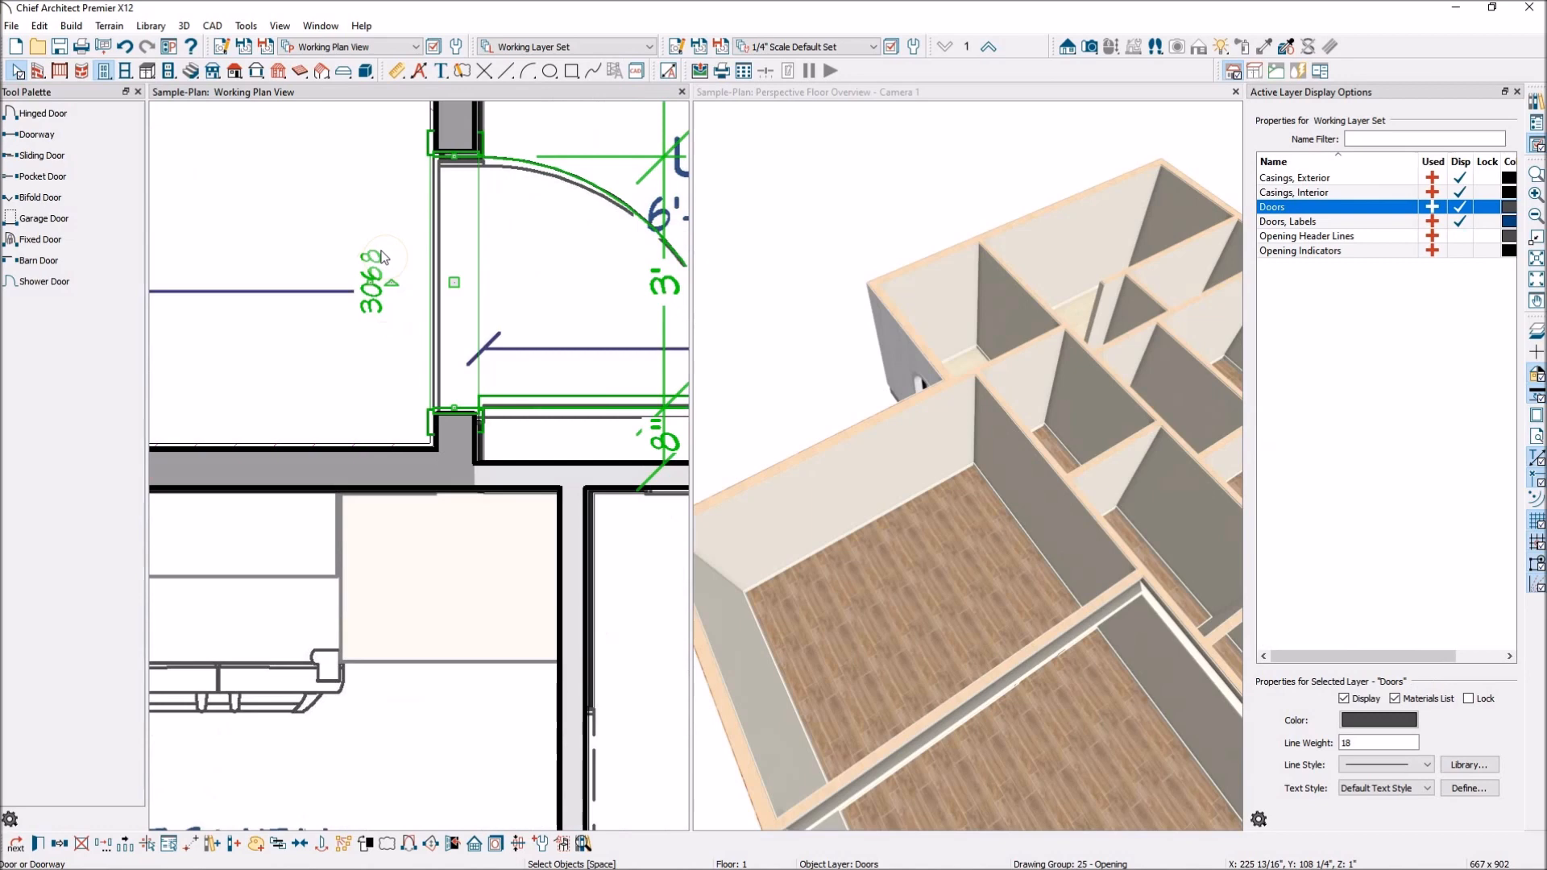
scroll(368, 276, "down", 4)
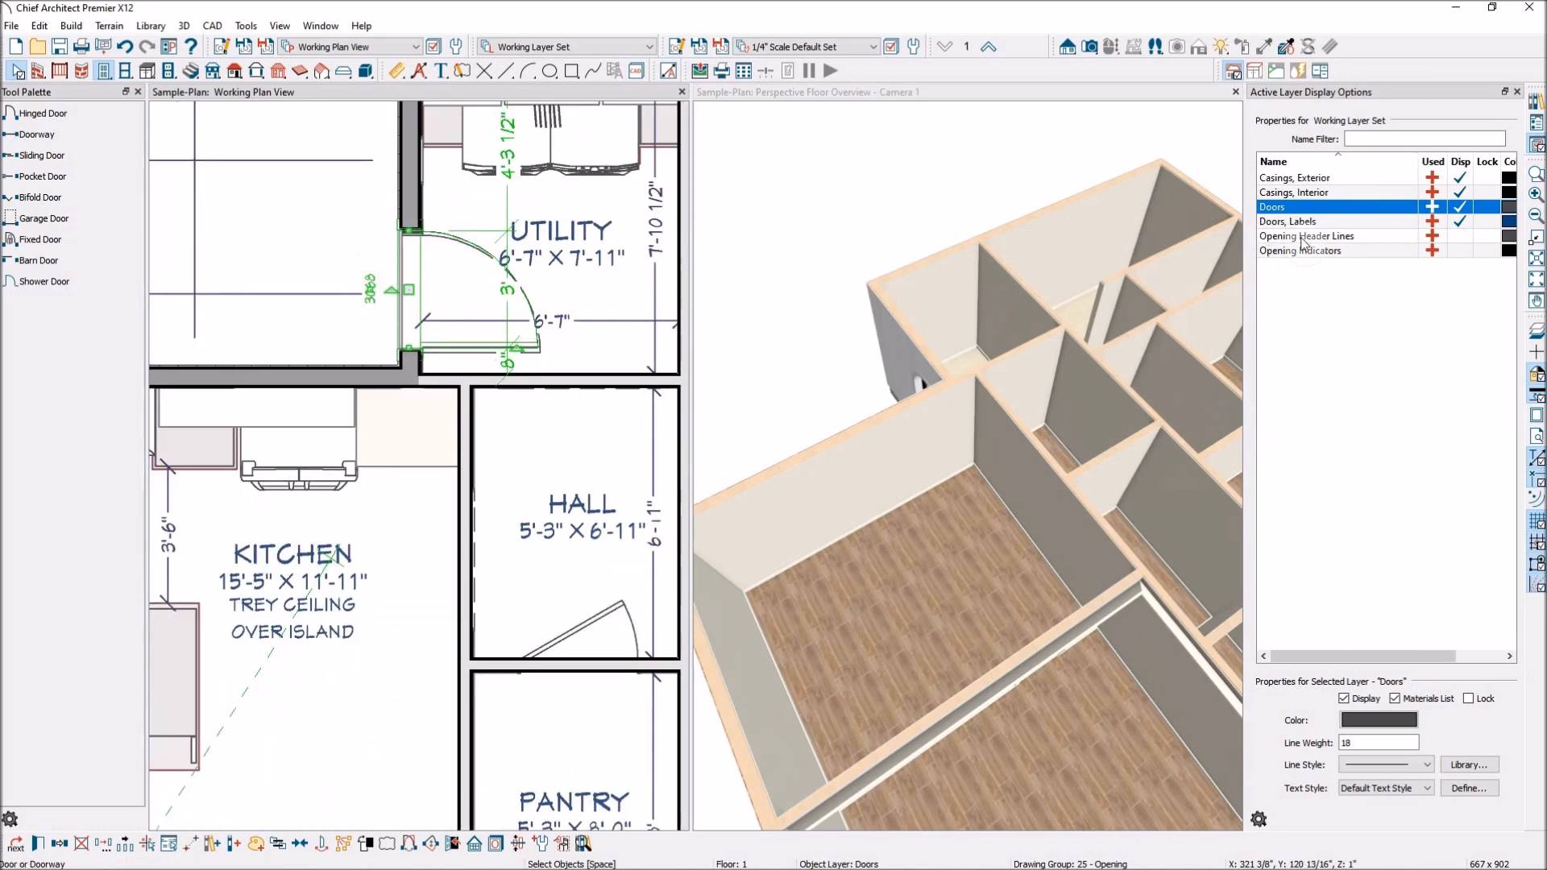
left_click(1456, 222)
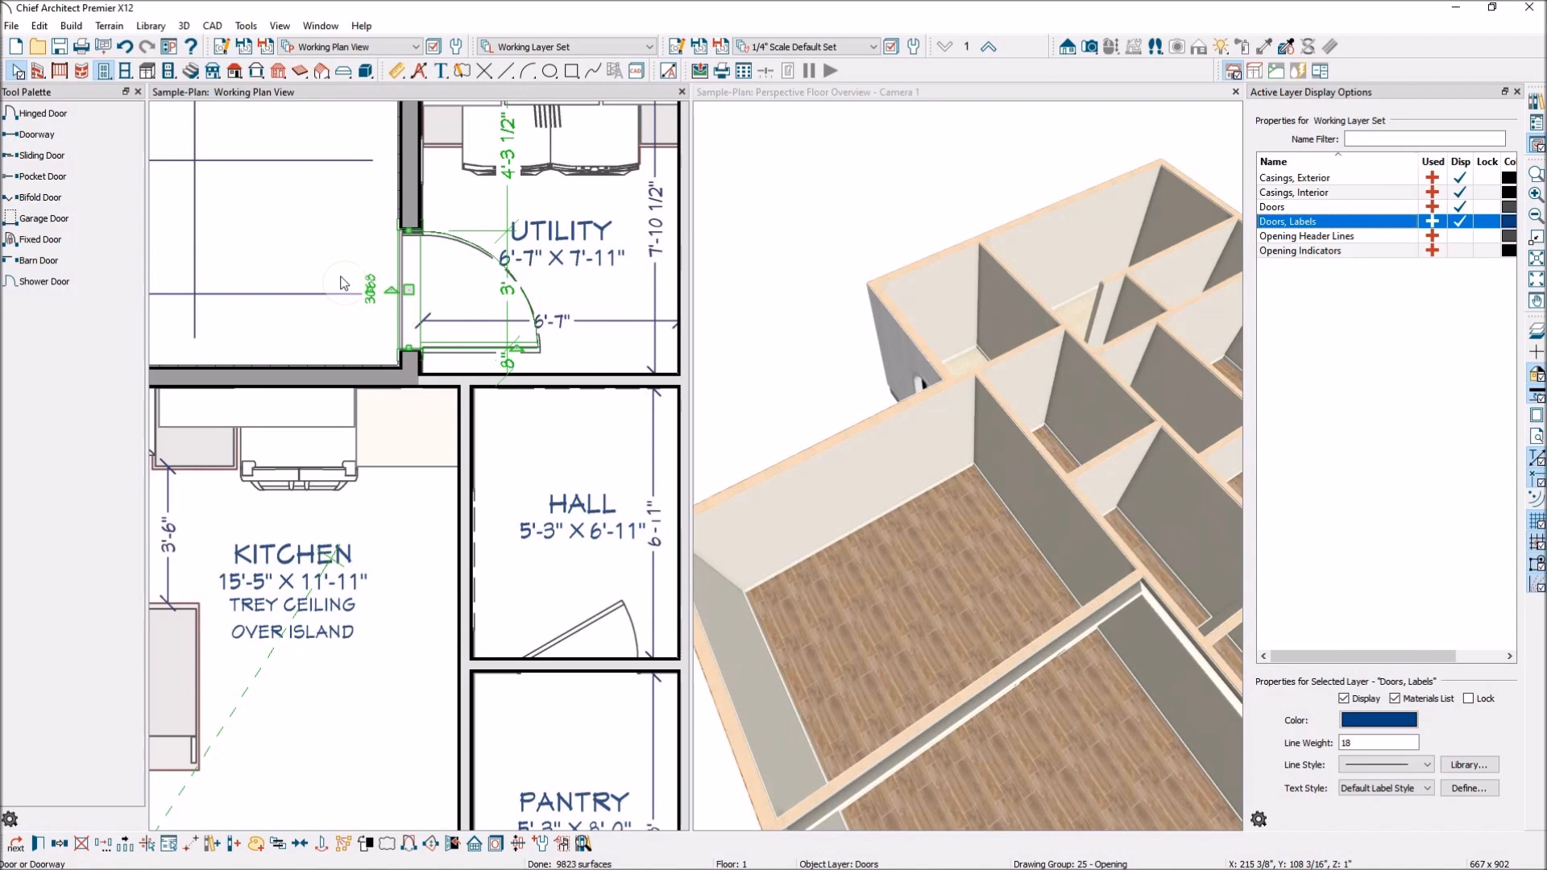
Delete the interior door between the kitchen and the living room
scroll(344, 283, "down", 3)
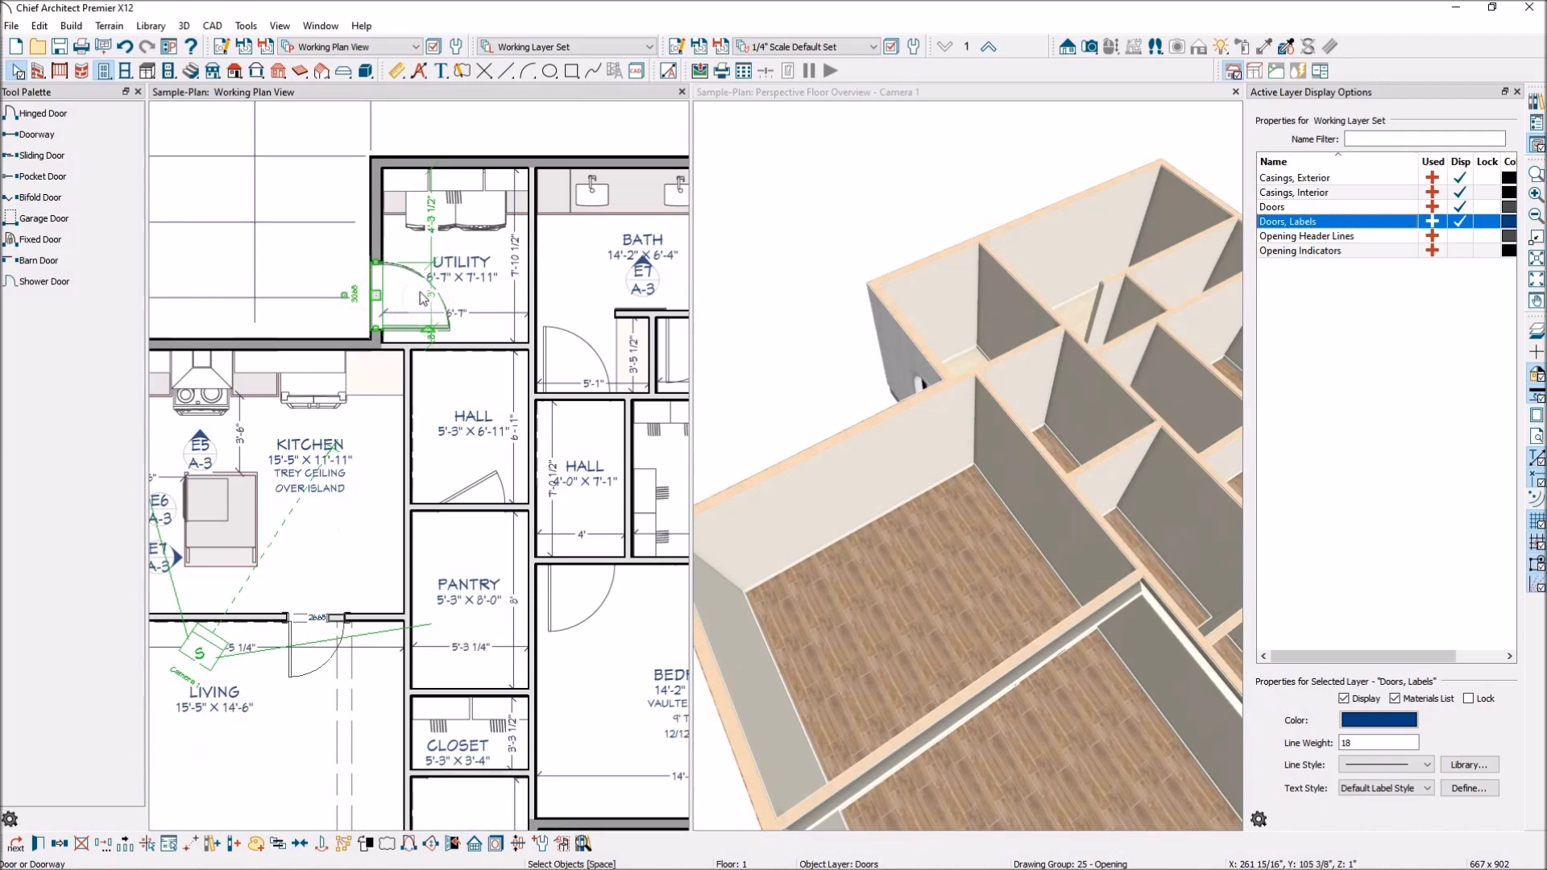
scroll(420, 298, "down", 5)
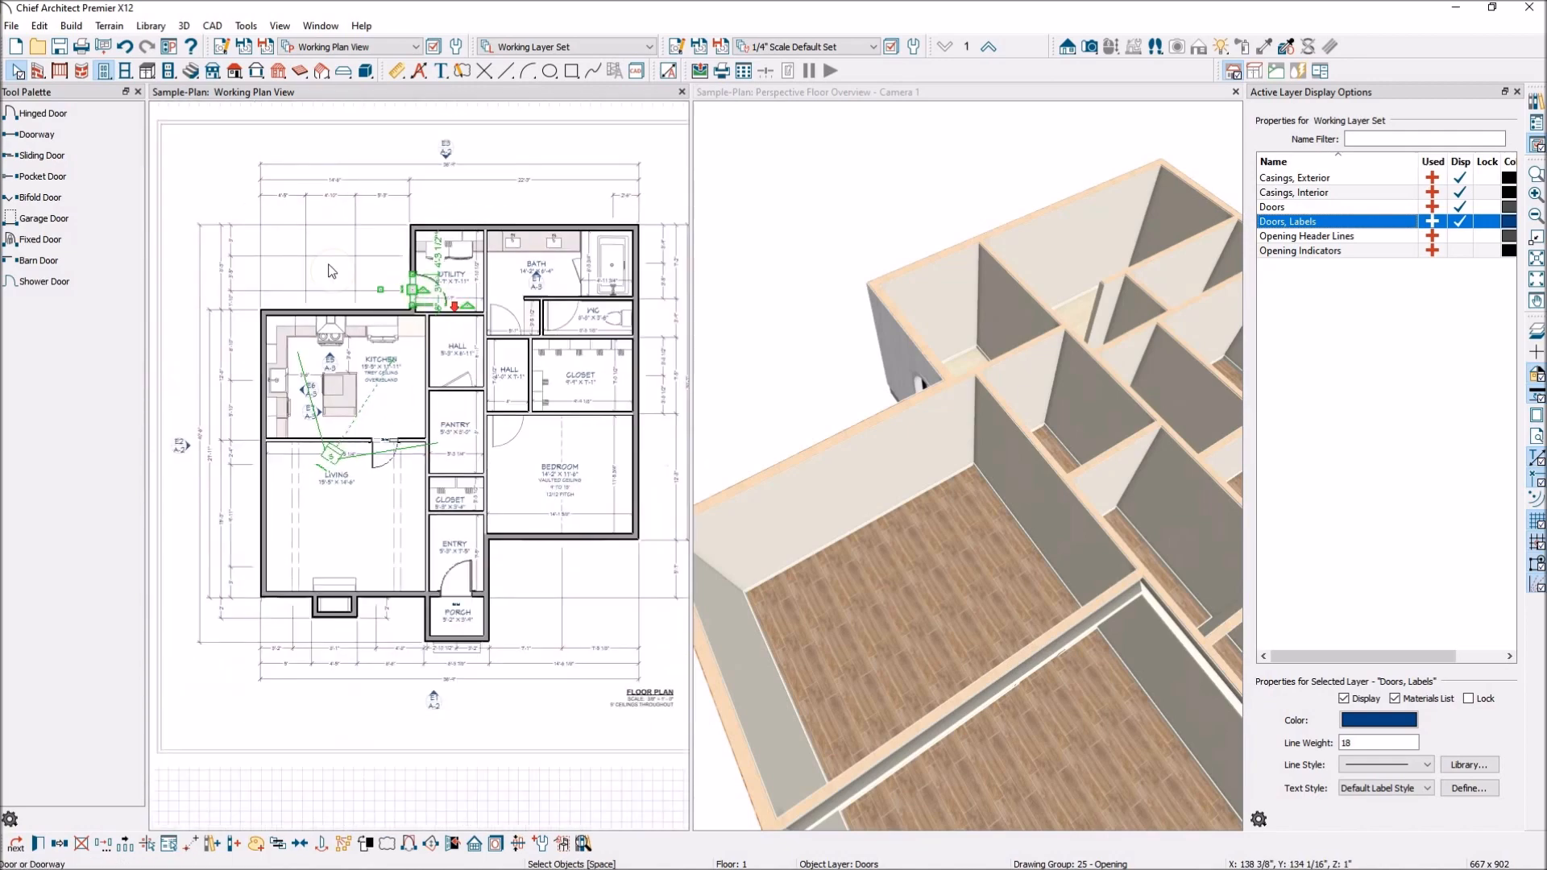
scroll(360, 456, "up", 5)
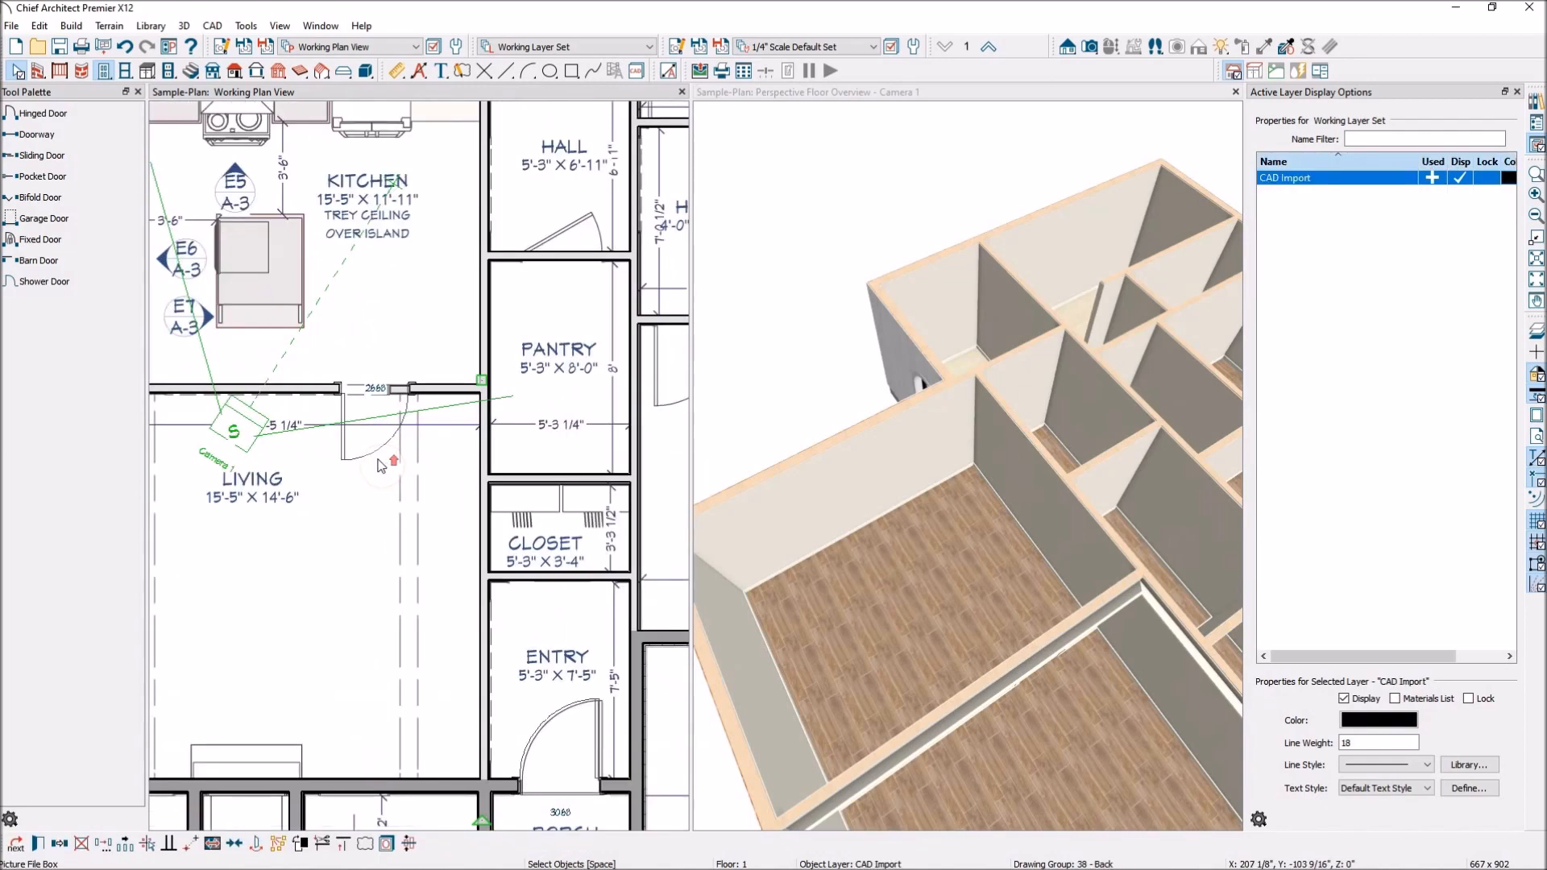
scroll(360, 457, "up", 2)
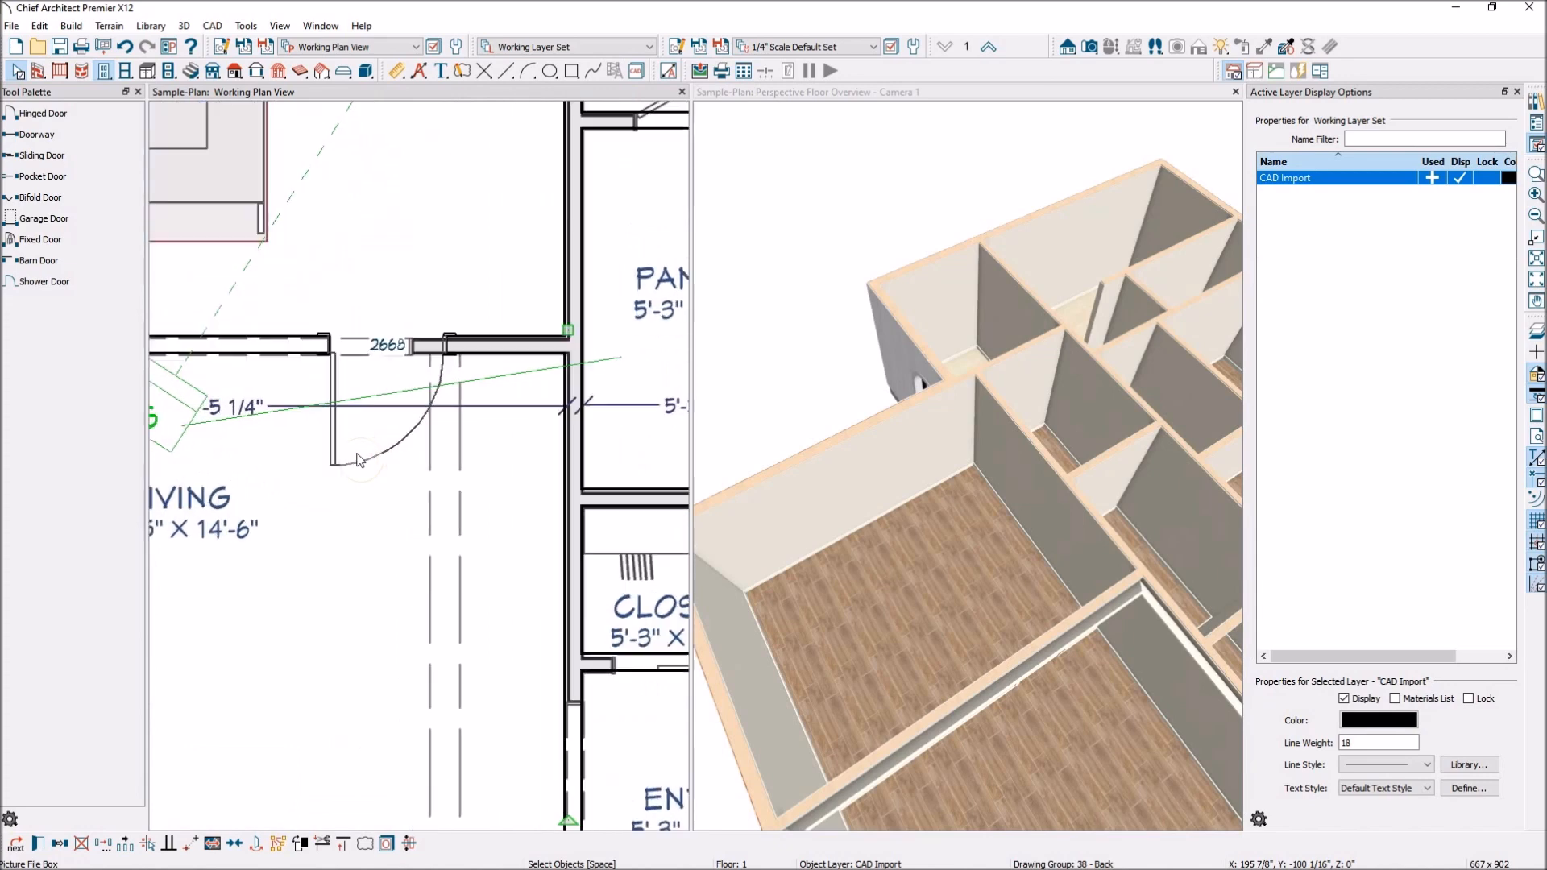
left_click(335, 375)
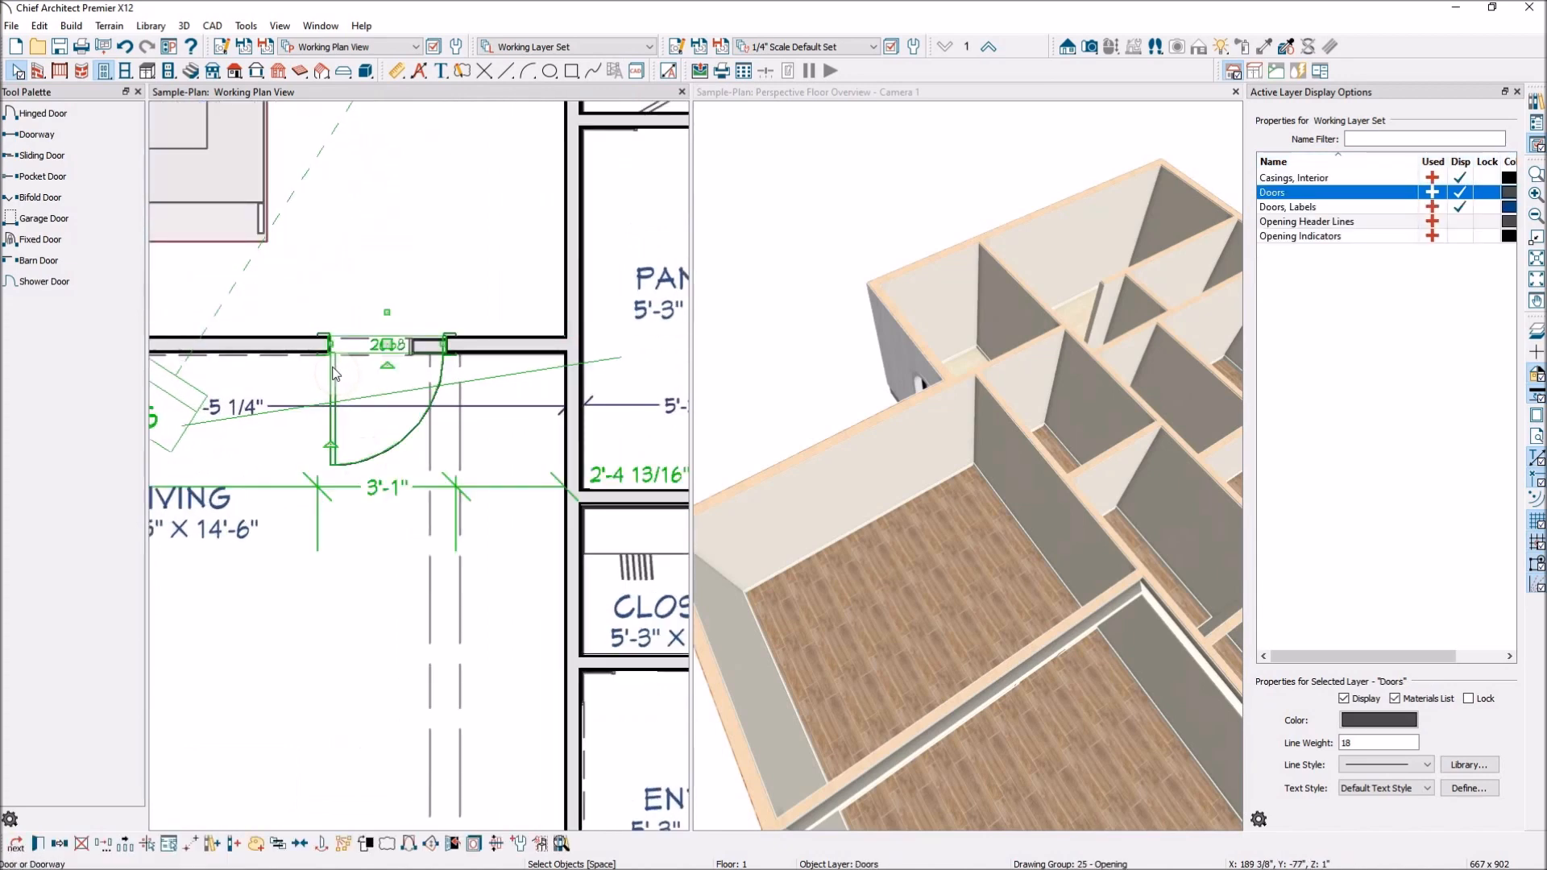
key("Delete")
Place a hinged interior door in the wall between the small hall and the bedroom, at the reference plan's door
left_click(45, 113)
scroll(242, 355, "down", 6)
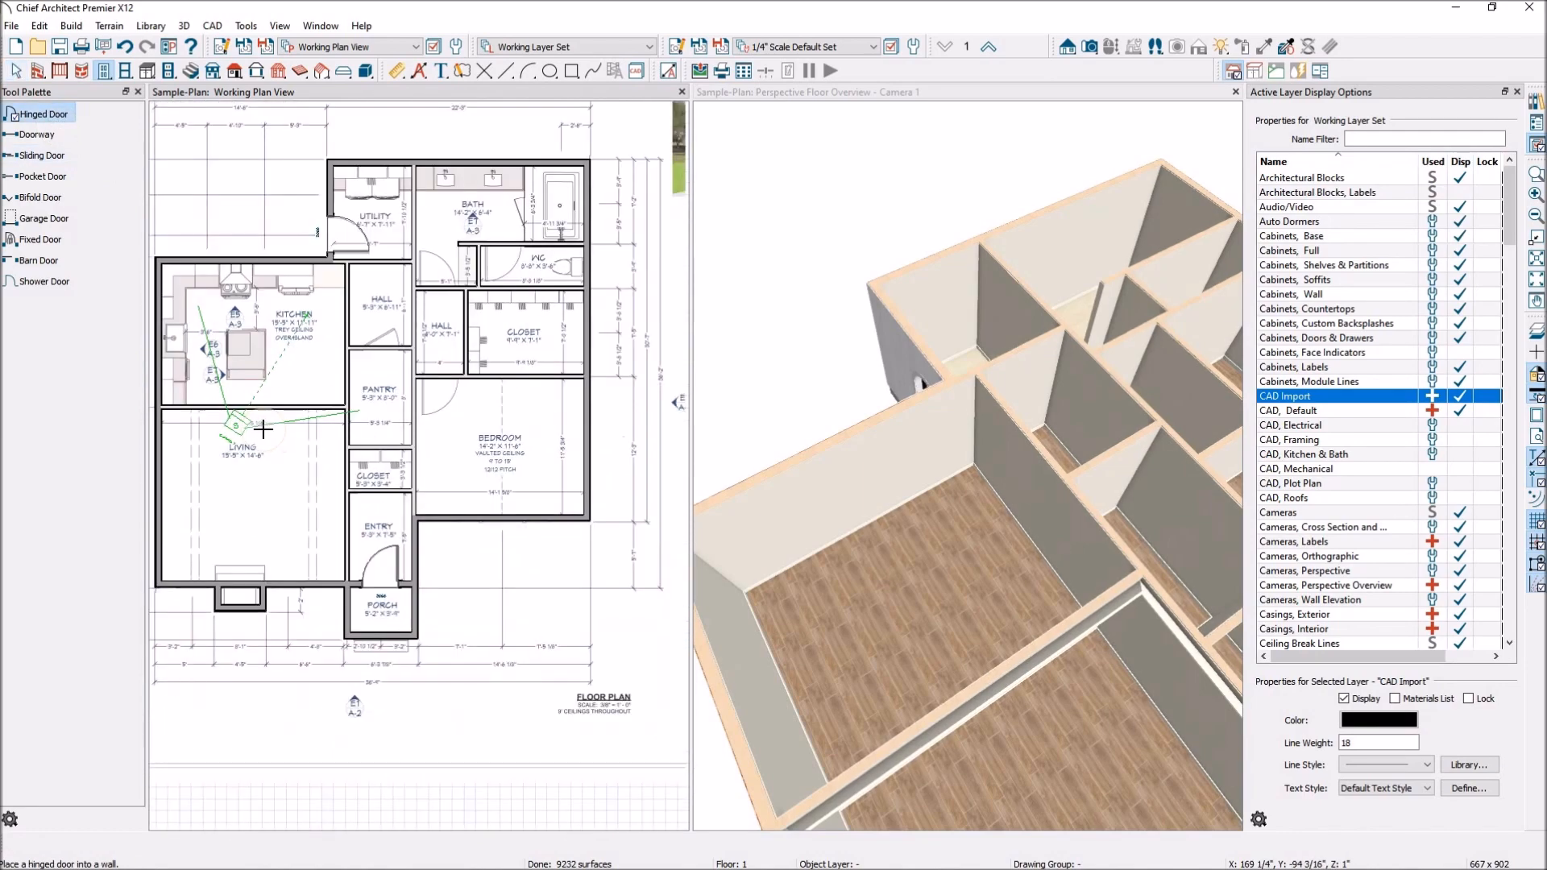
scroll(329, 412, "up", 2)
scroll(387, 378, "up", 2)
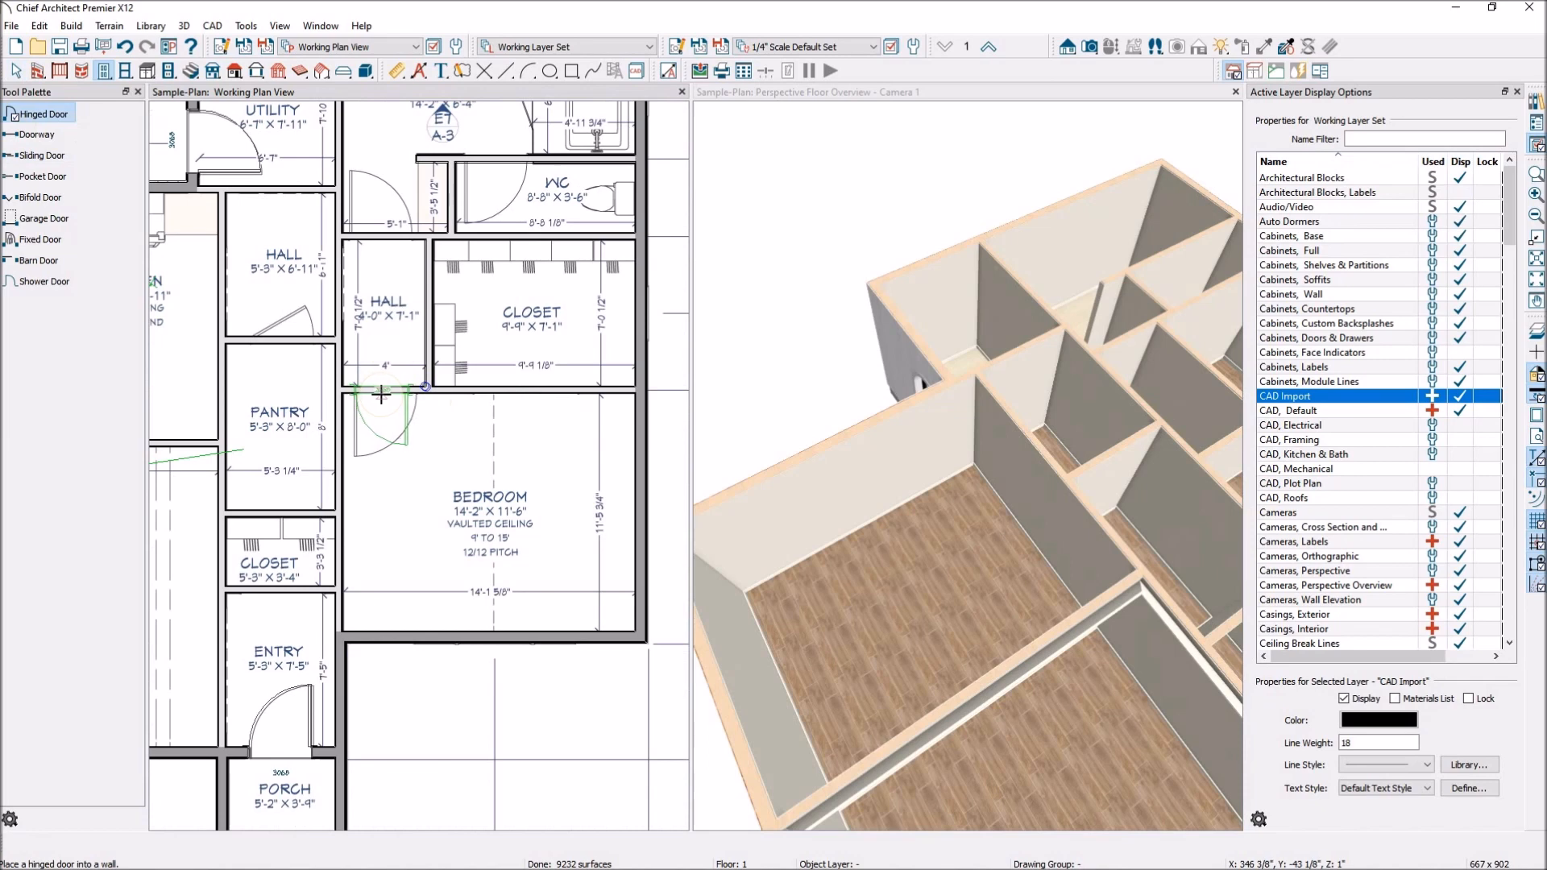
left_click(382, 392)
scroll(407, 413, "up", 3)
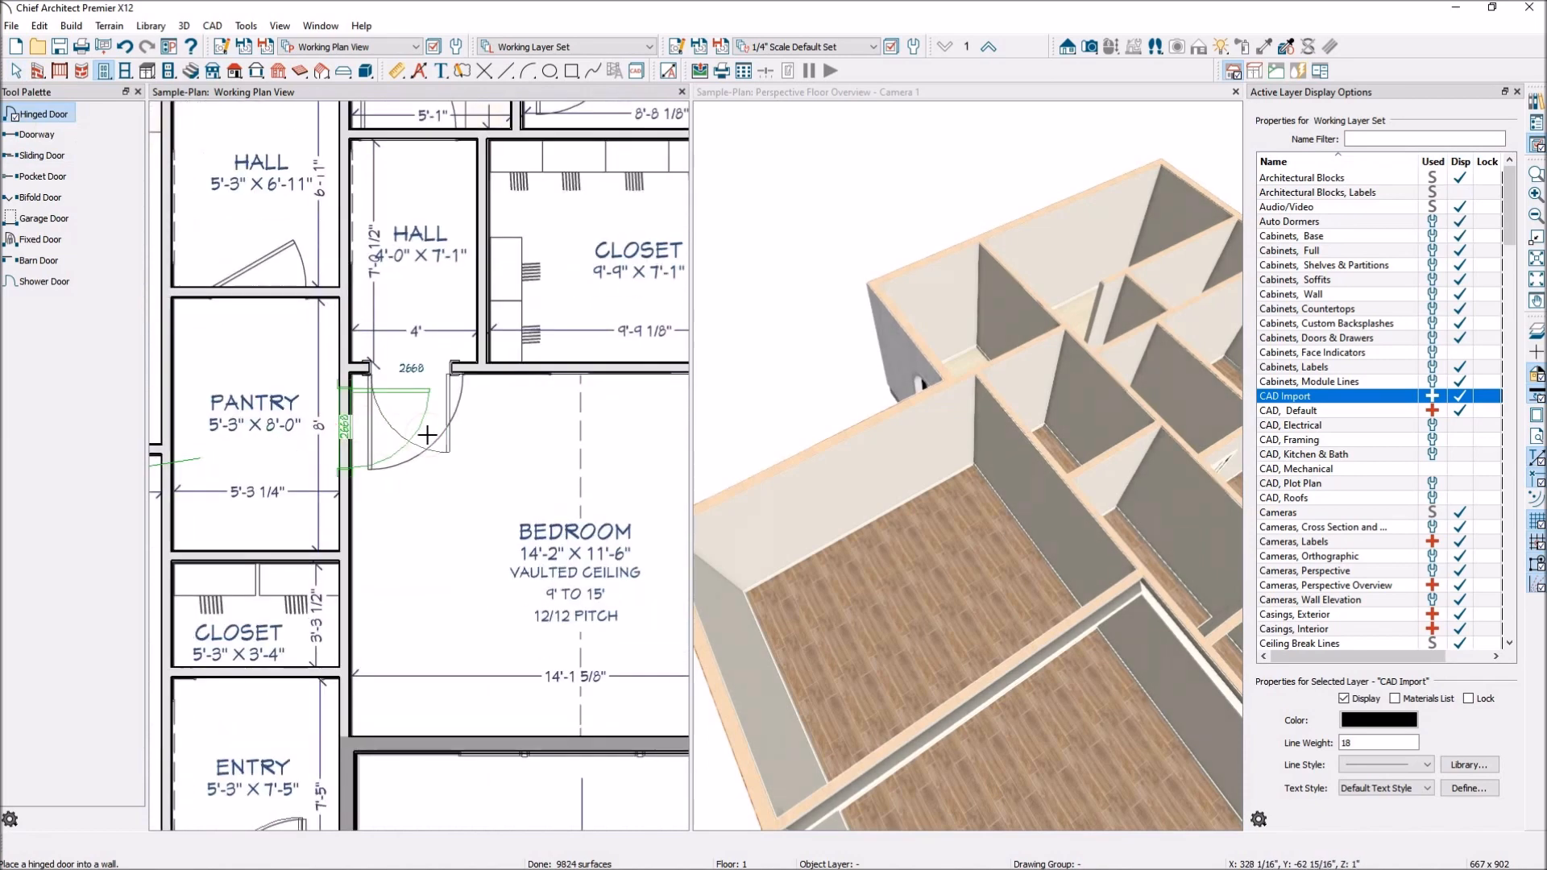
Select the new bedroom door and switch its hinge side to match the reference plan's door swing
key("space")
left_click(471, 399)
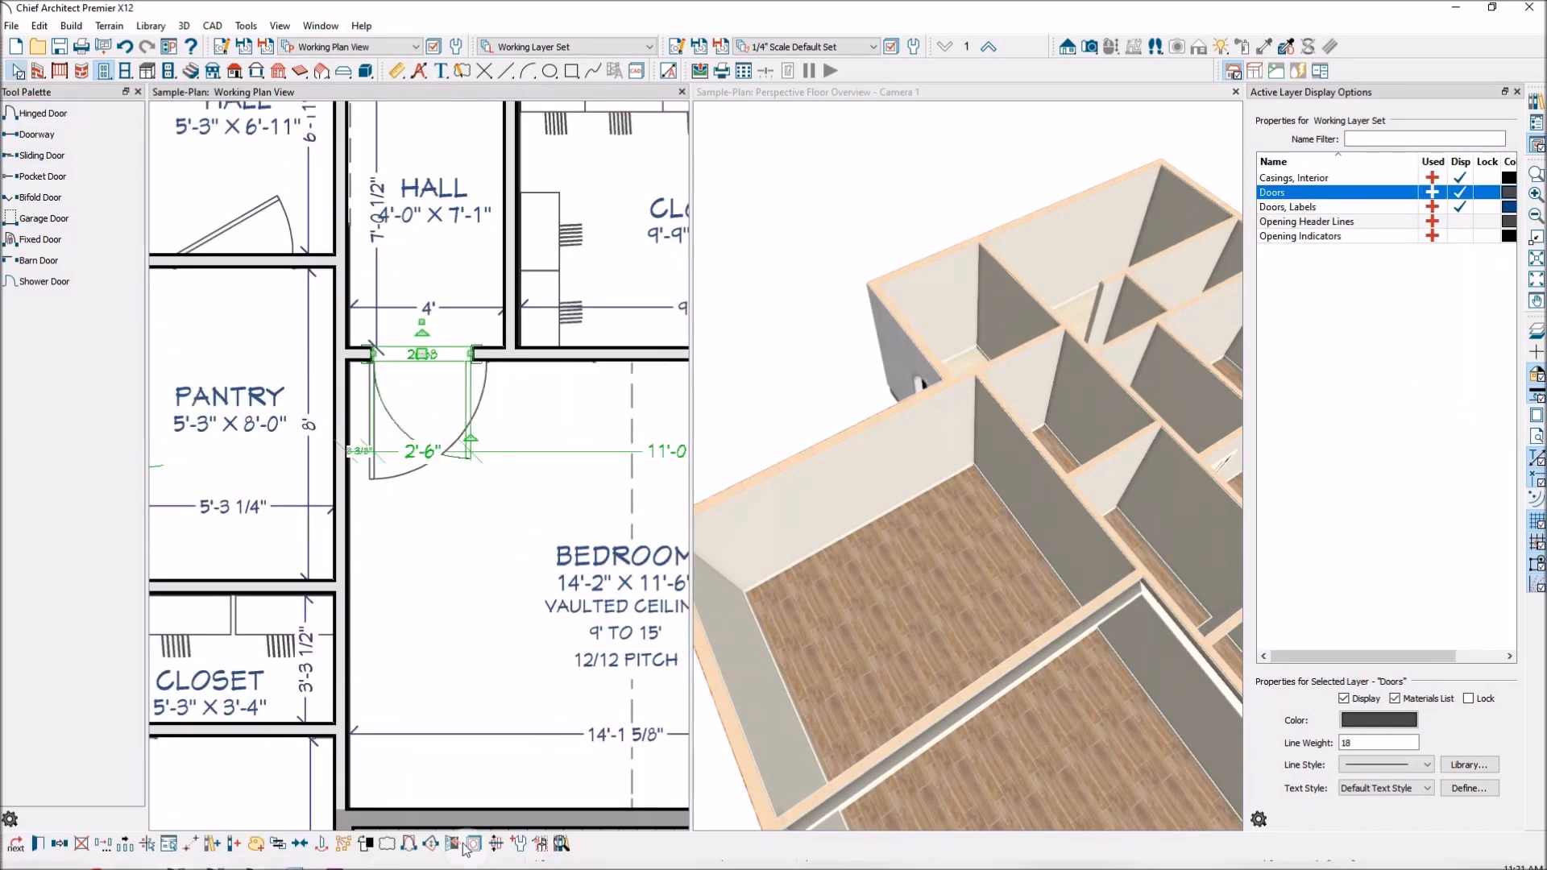
left_click(409, 843)
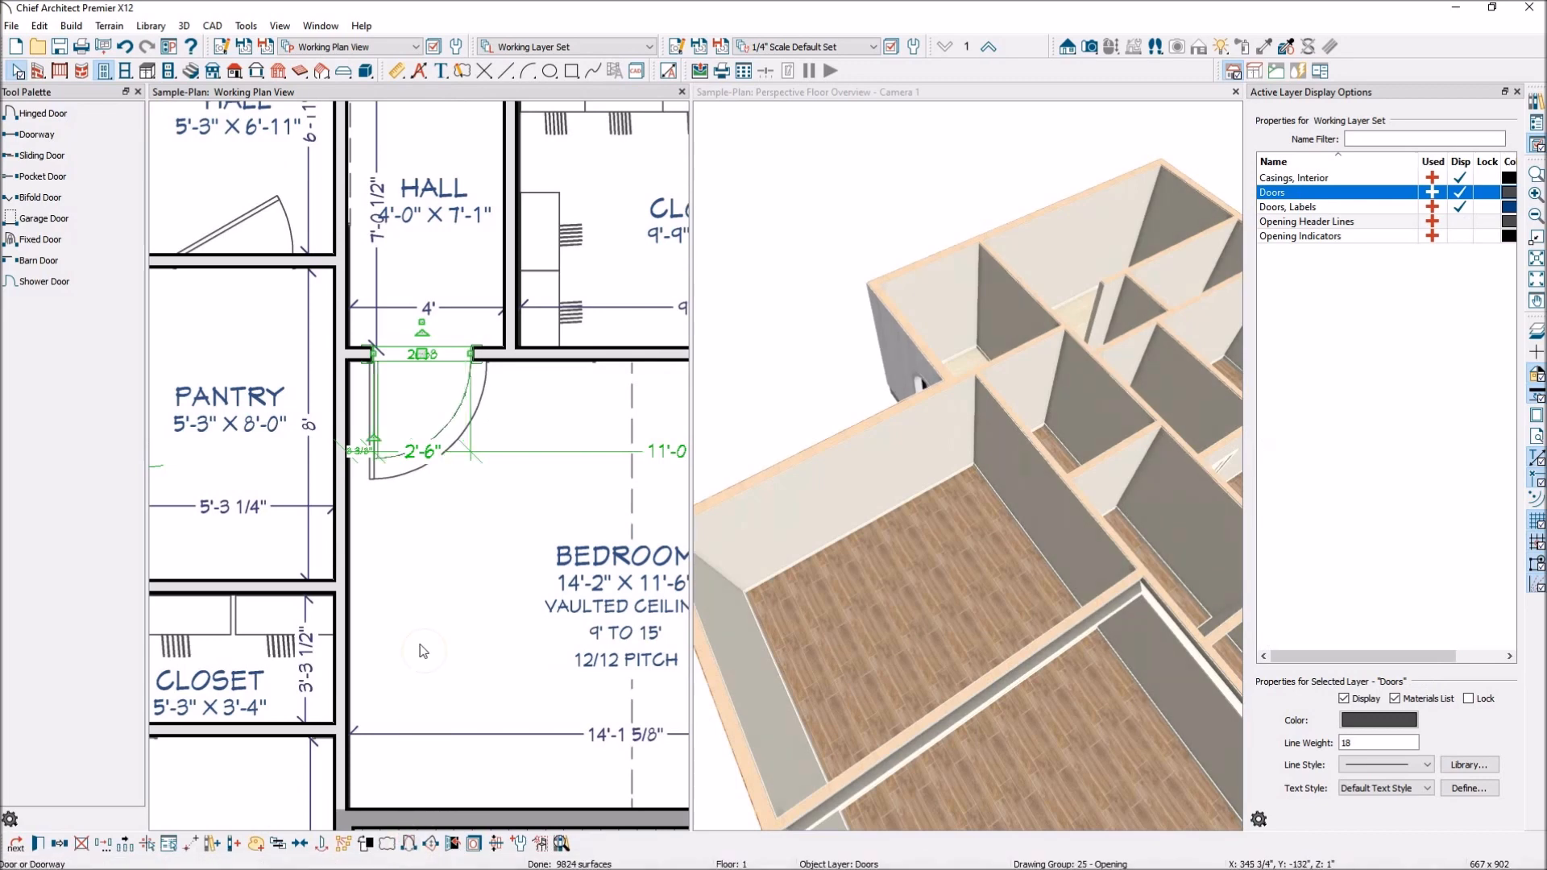
Widen the bedroom door to 3' and shift it along the wall to line up with the door in the reference plan
scroll(414, 345, "up", 5)
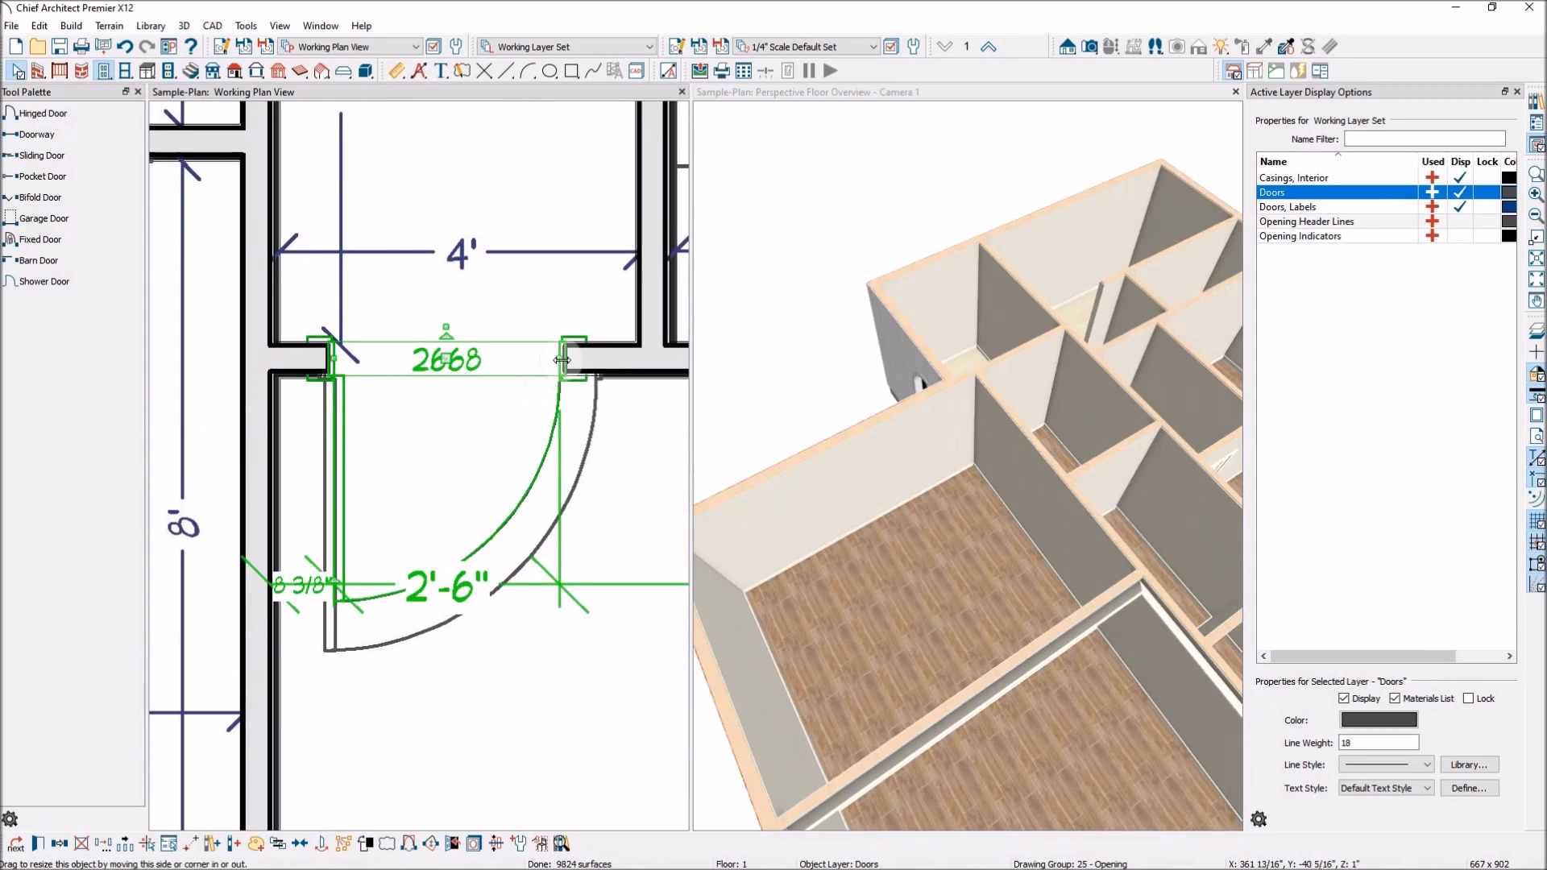
left_click_drag(571, 360, 605, 364)
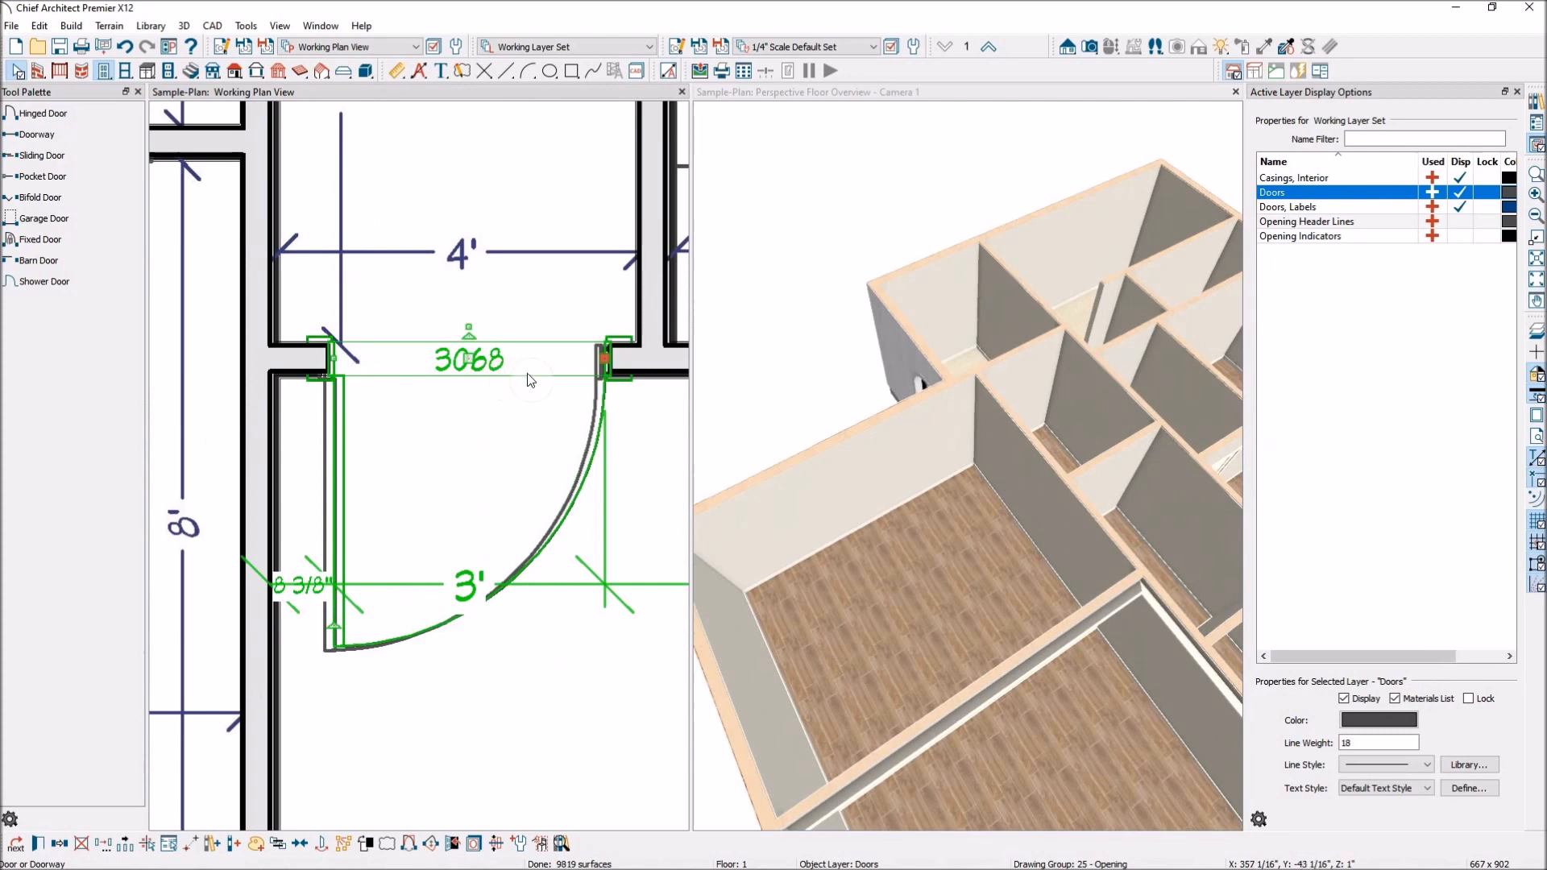
left_click_drag(521, 419, 510, 396)
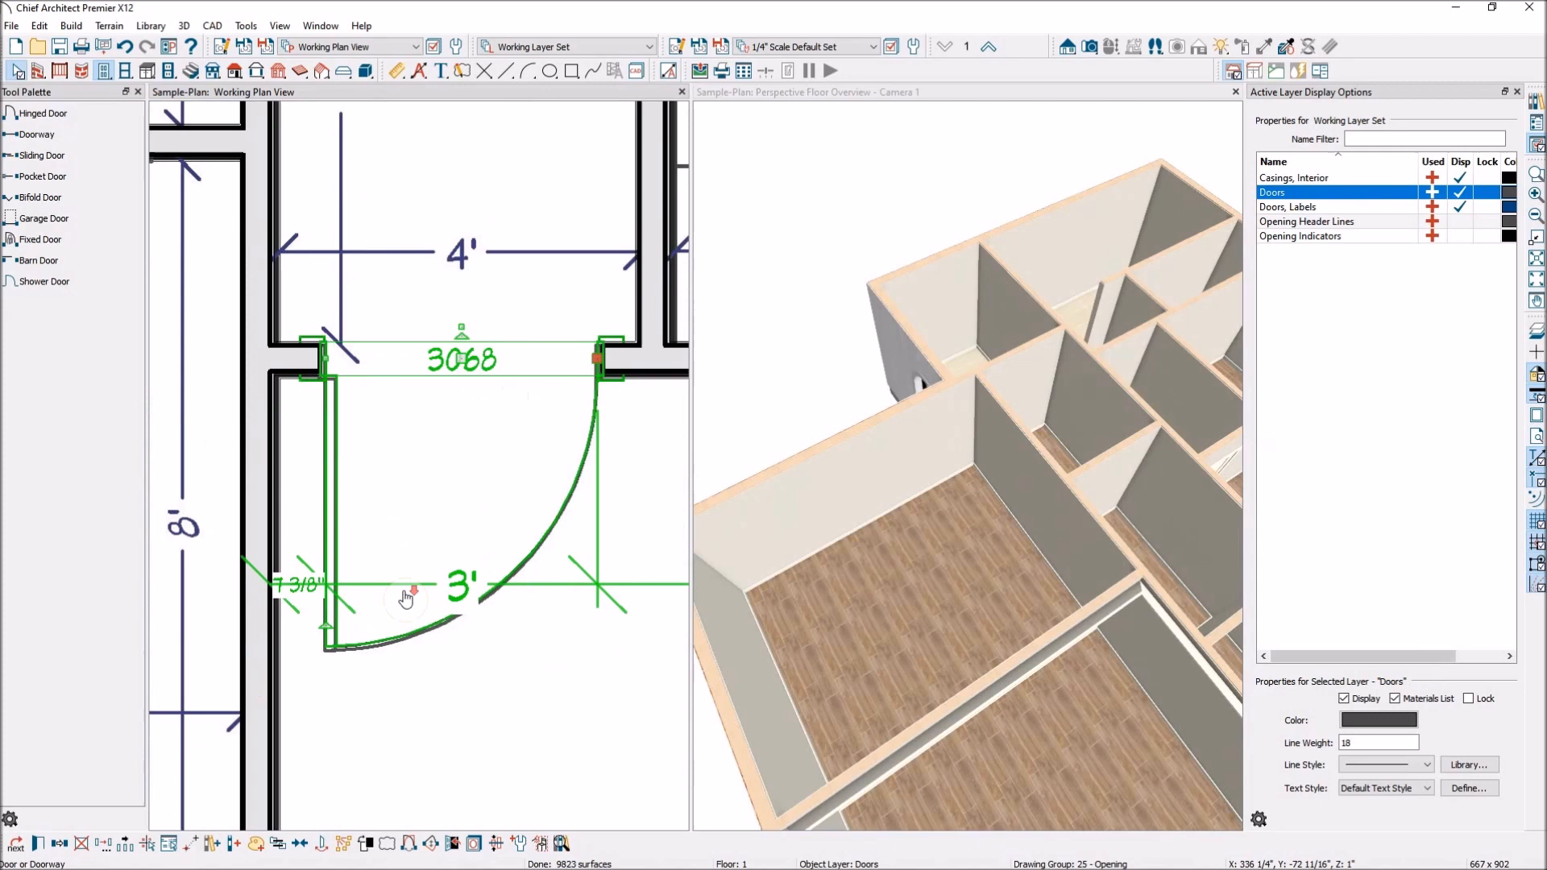
scroll(371, 580, "down", 3)
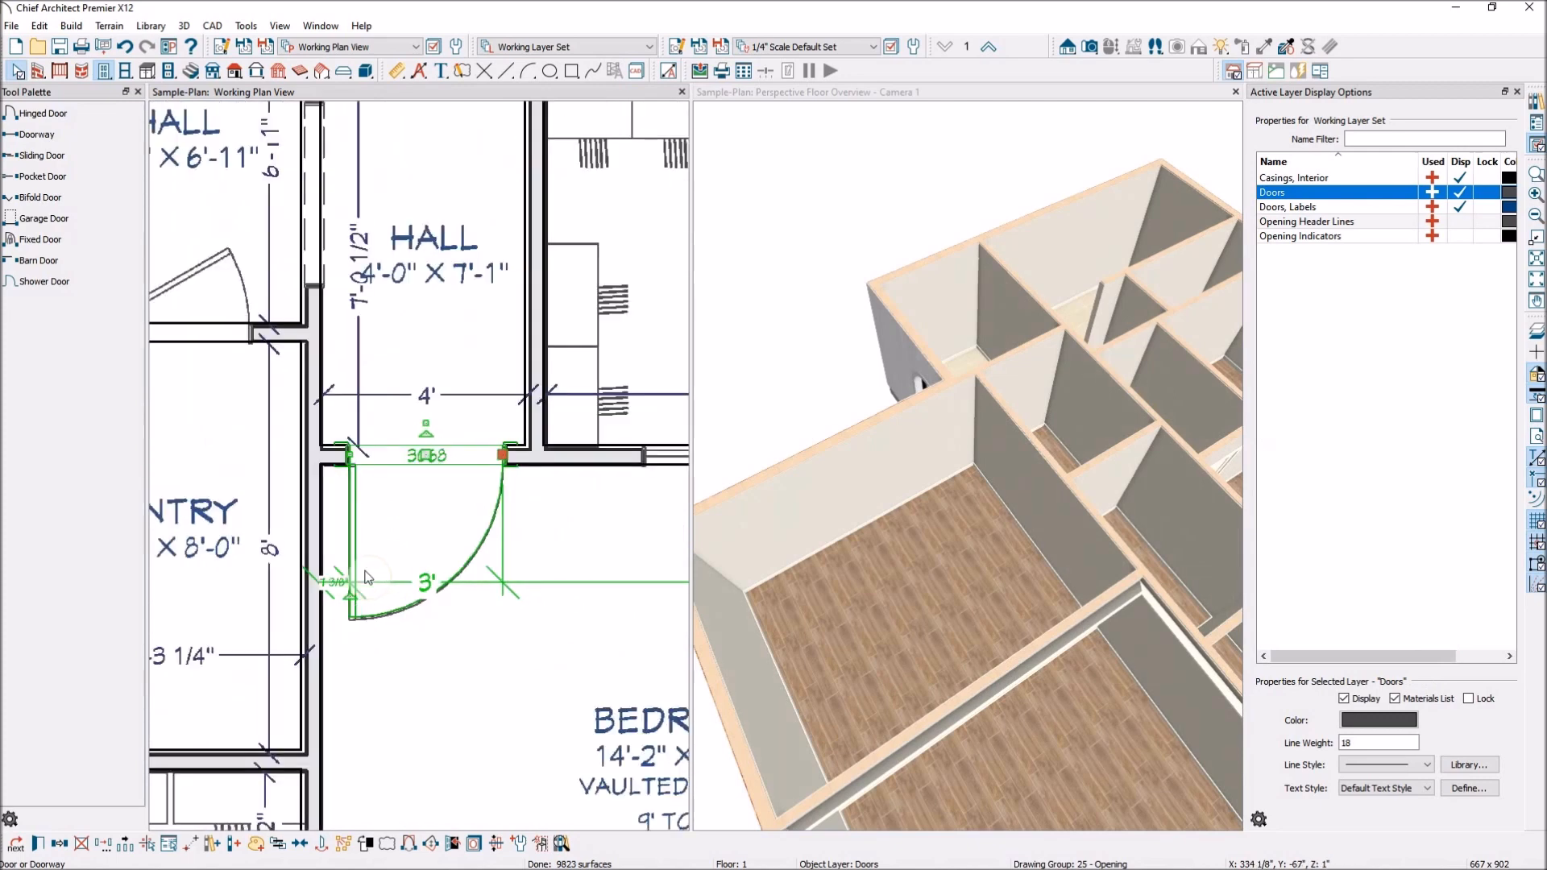
Center the bedroom door on the width of the small hall
left_click(300, 843)
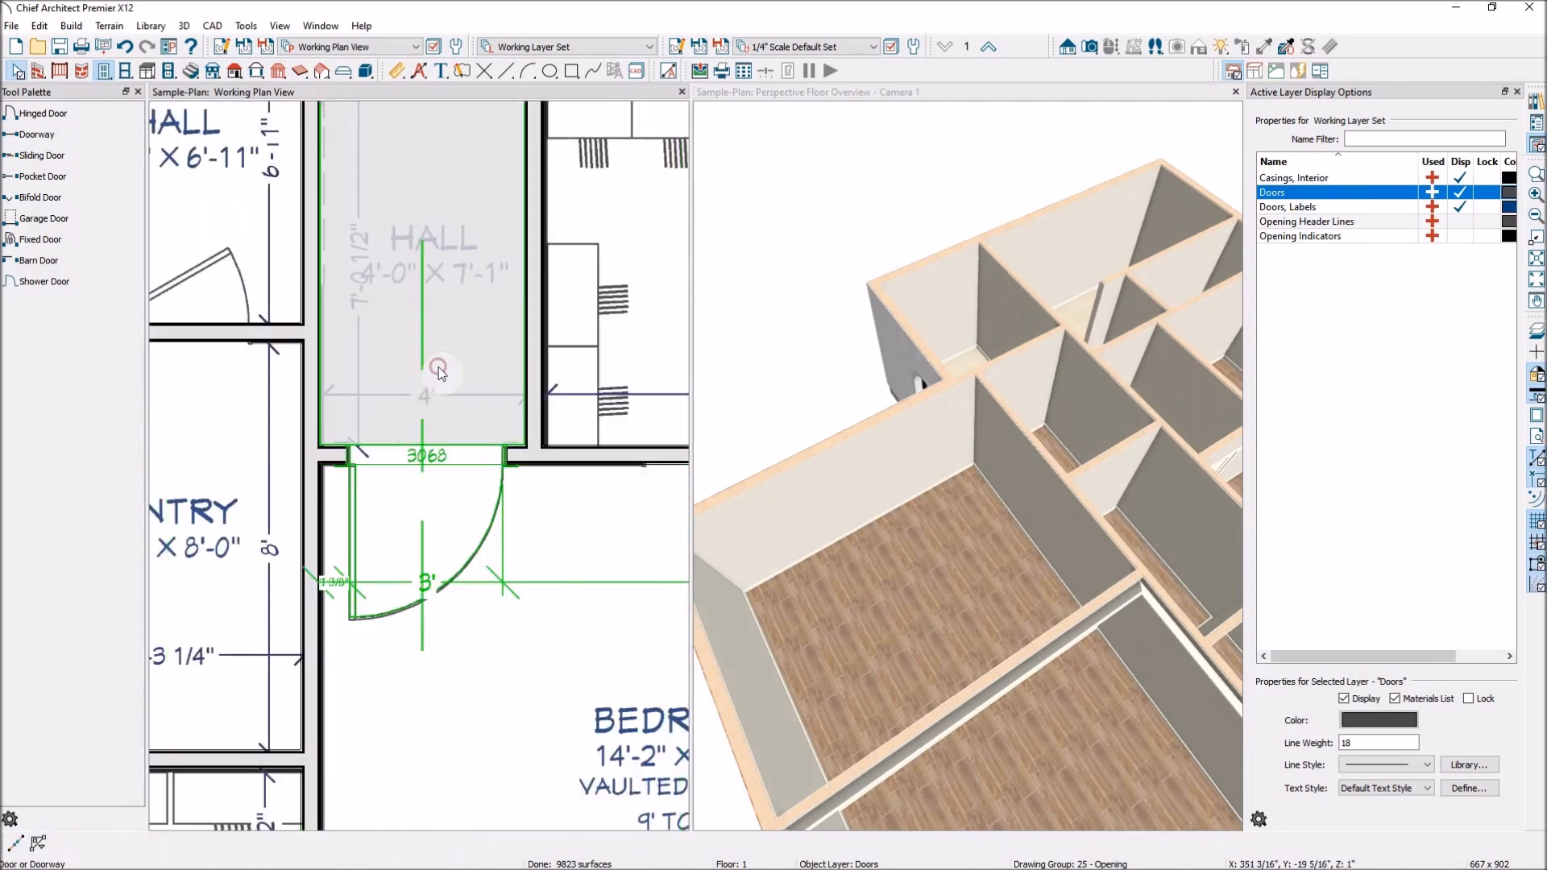
left_click(438, 365)
scroll(435, 507, "up", 3)
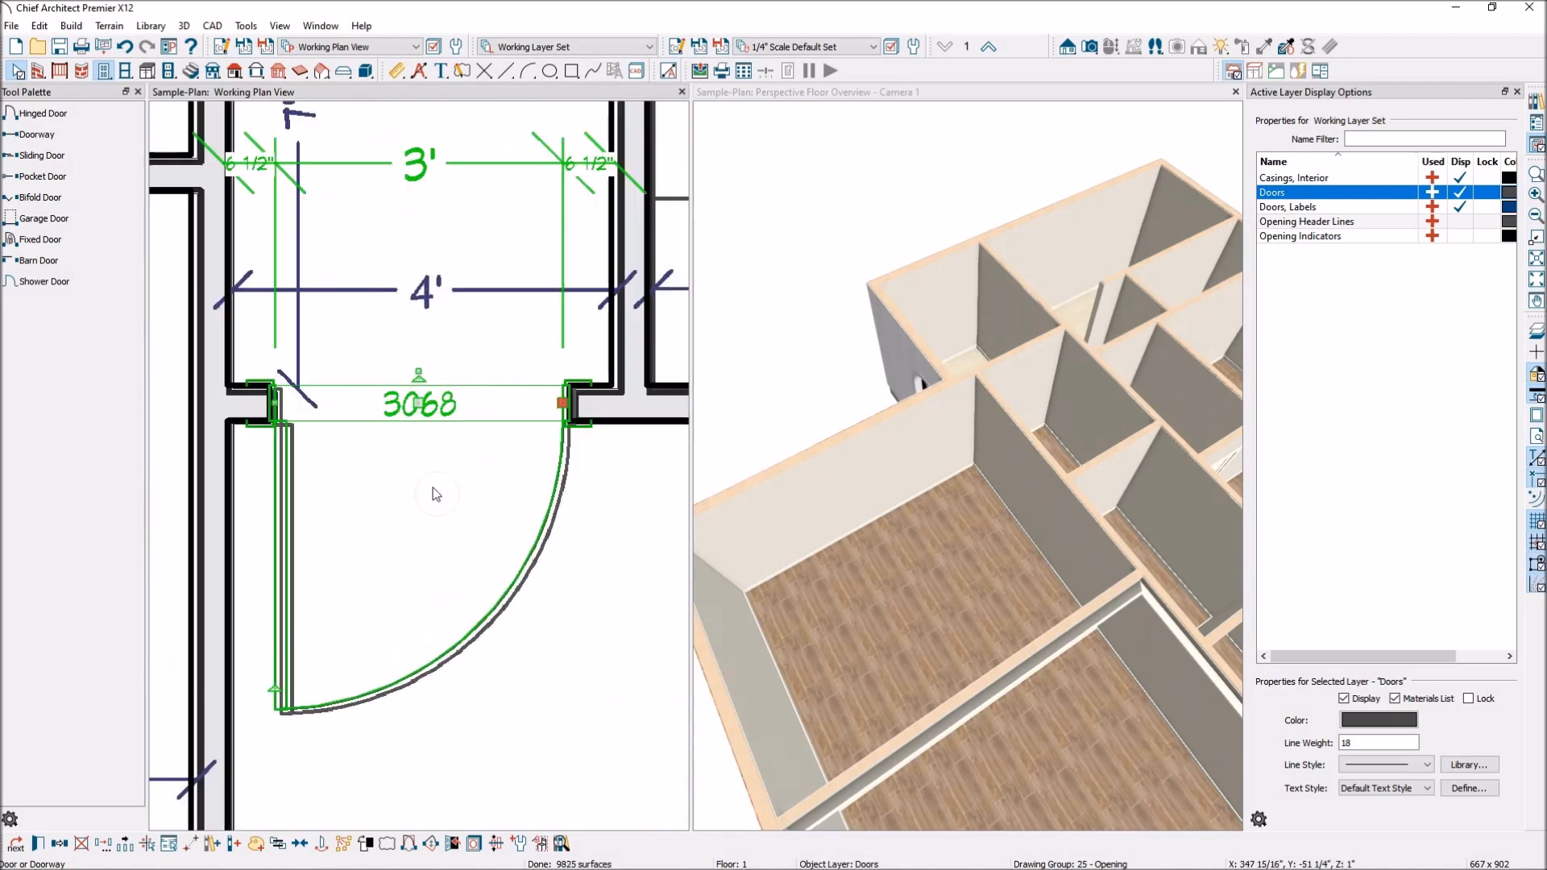
scroll(491, 403, "down", 3)
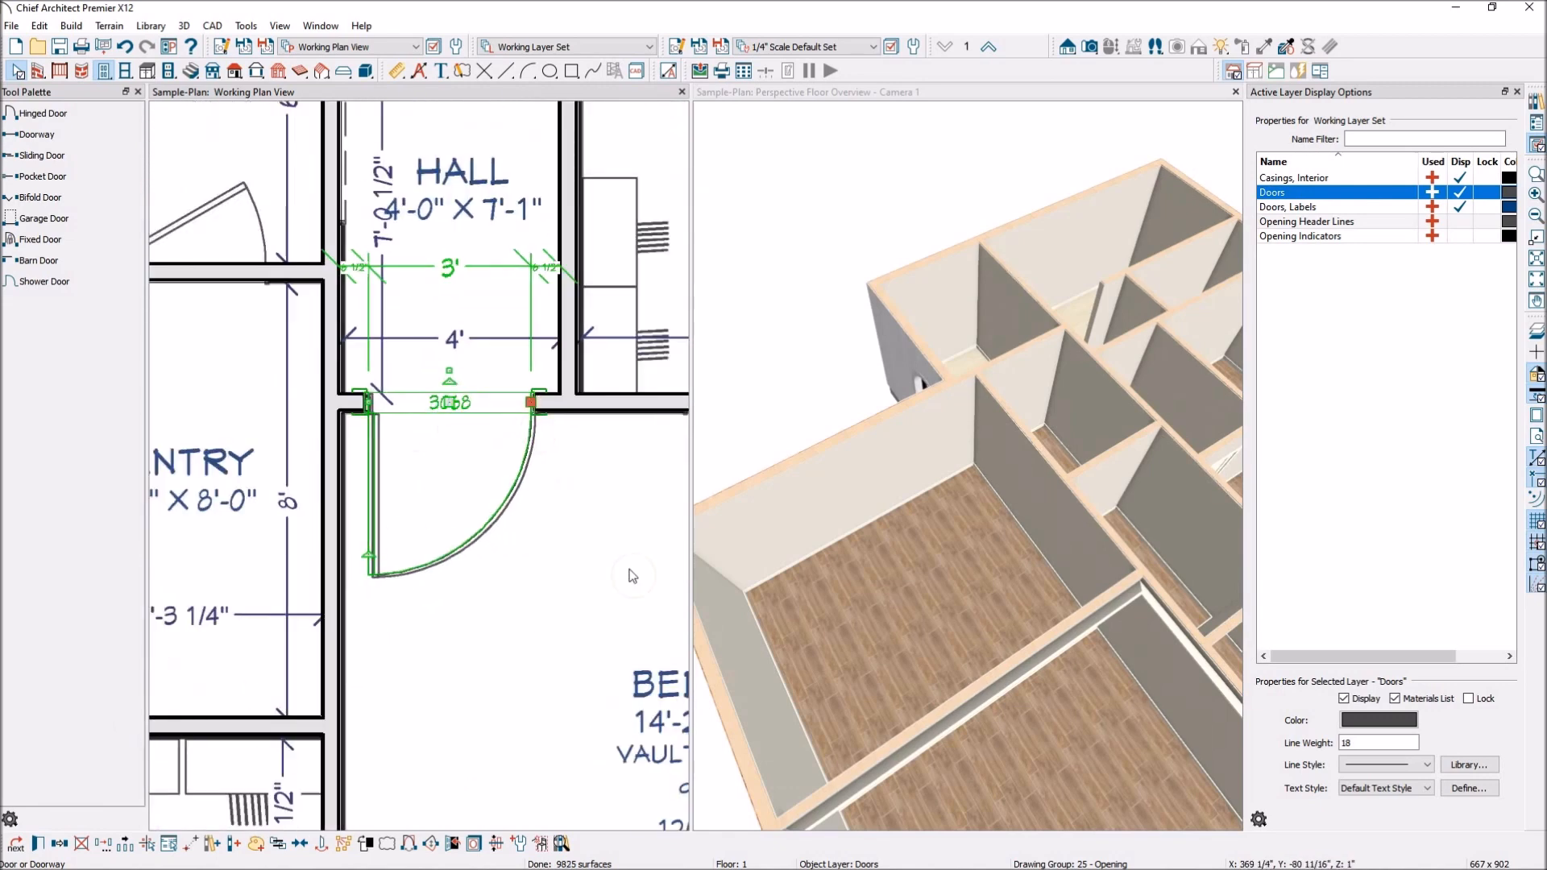
Examine the bedroom door from inside the bedroom in the 3D camera view
scroll(687, 471, "down", 1)
scroll(886, 500, "down", 3)
scroll(1131, 533, "up", 4)
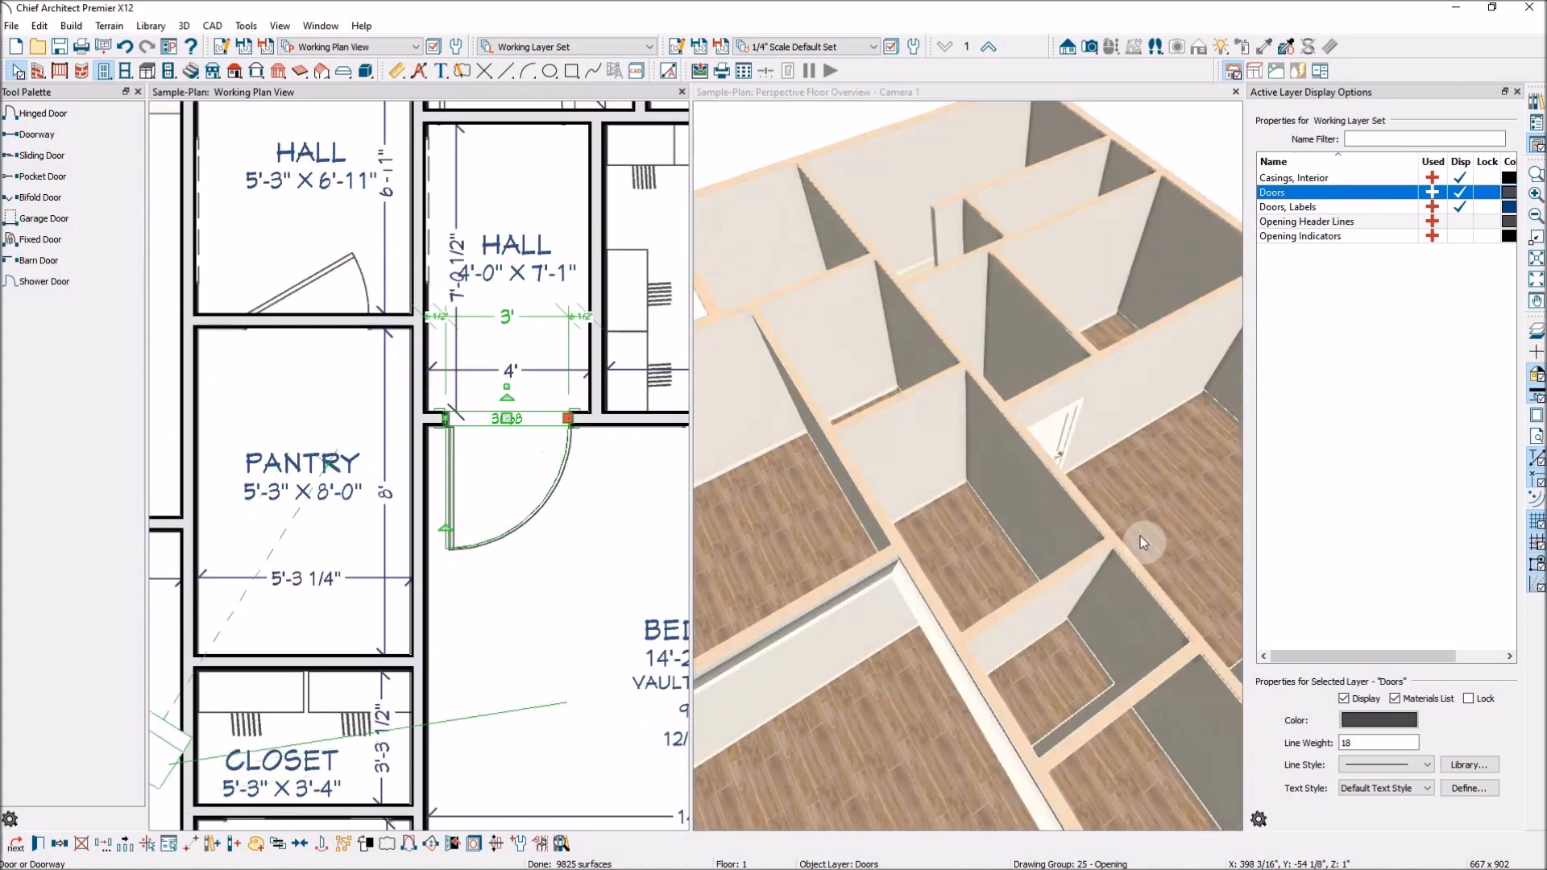
left_click(1138, 533)
left_click_drag(1150, 593, 911, 404)
scroll(1168, 742, "up", 4)
left_click_drag(1078, 748, 1116, 612)
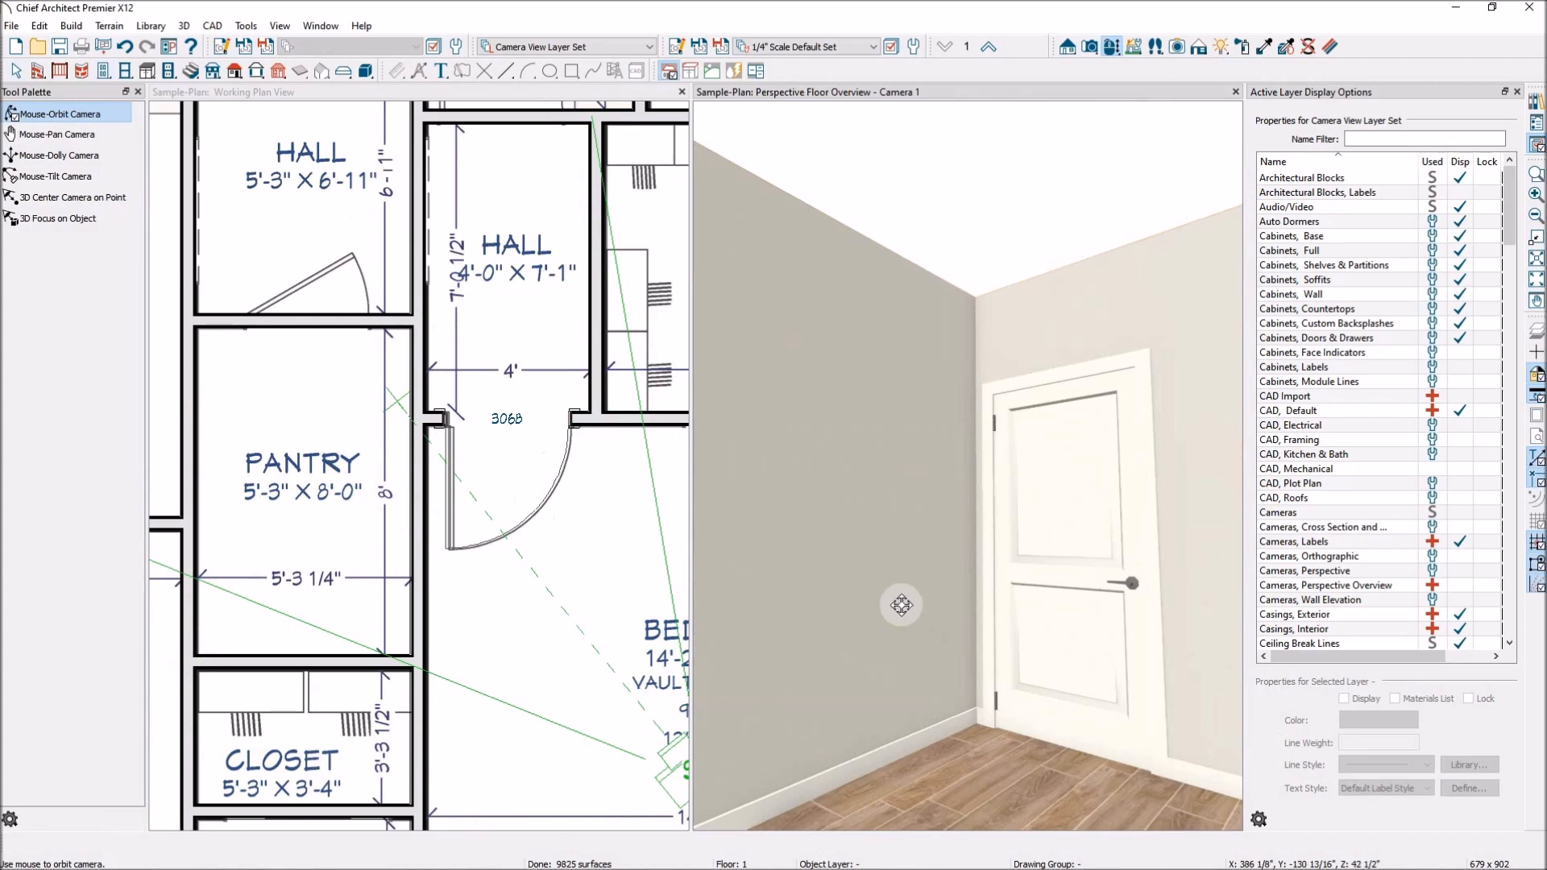
Change the bedroom door's style to Door P03 from the library's rectangular panel doors
left_click(547, 420)
left_click(547, 420)
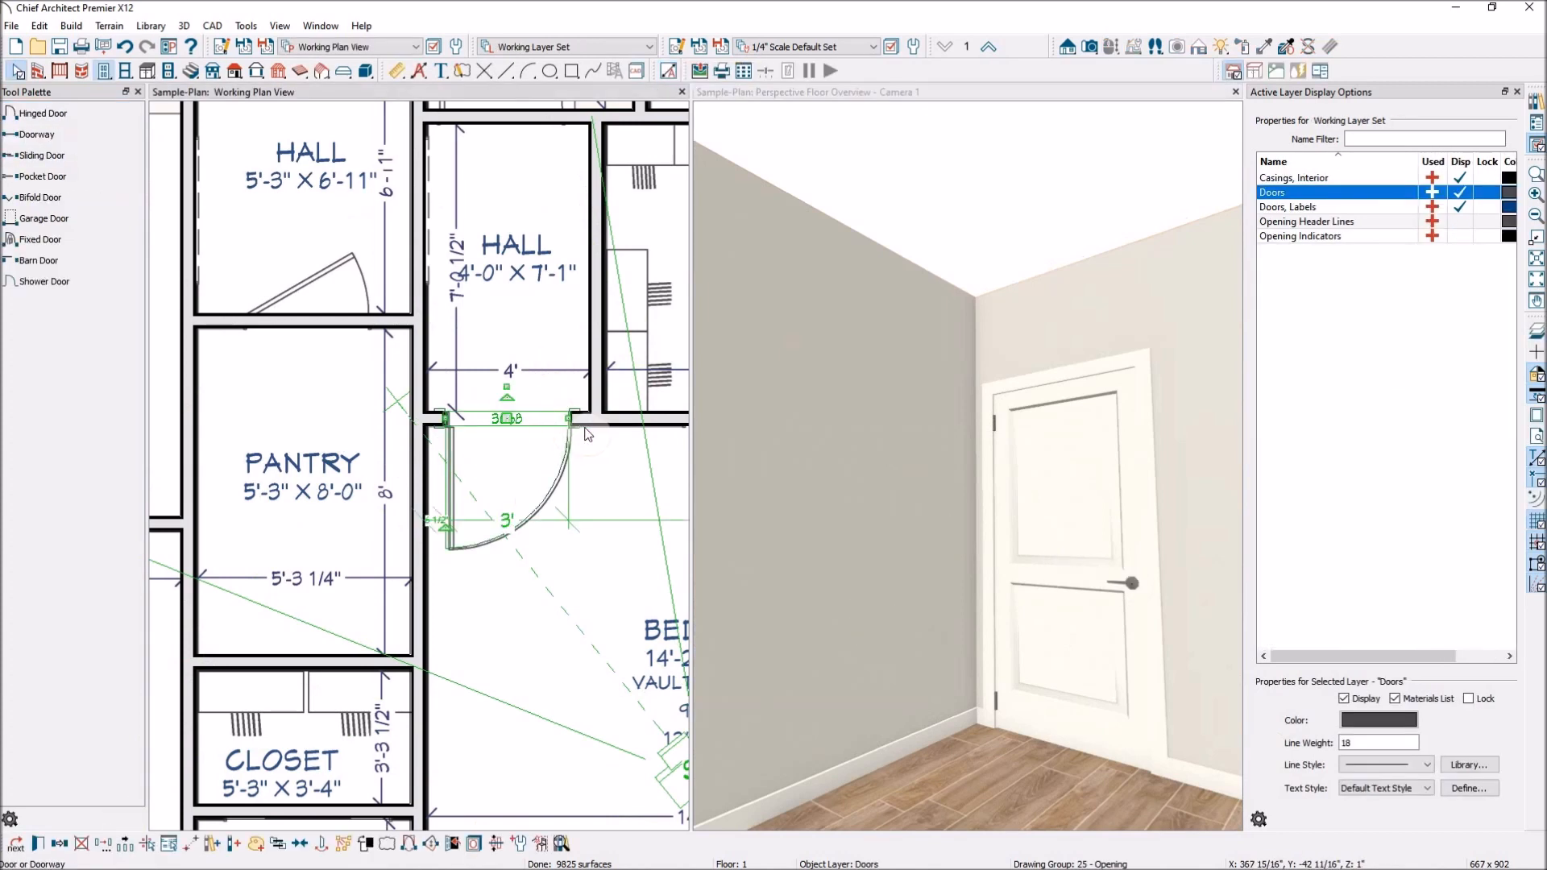
double_click(532, 429)
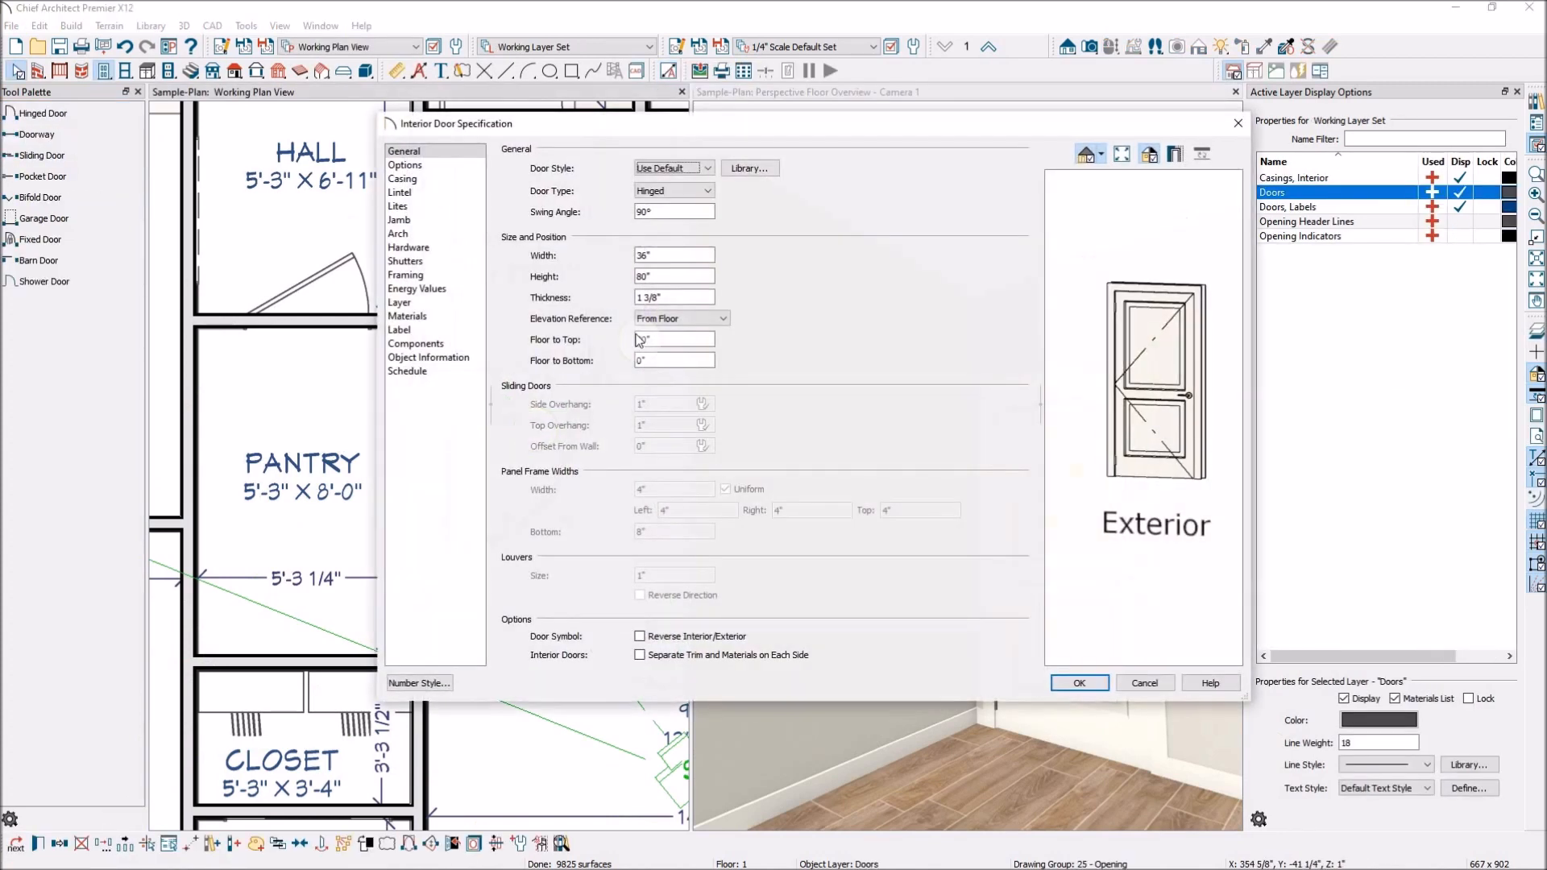
left_click(749, 168)
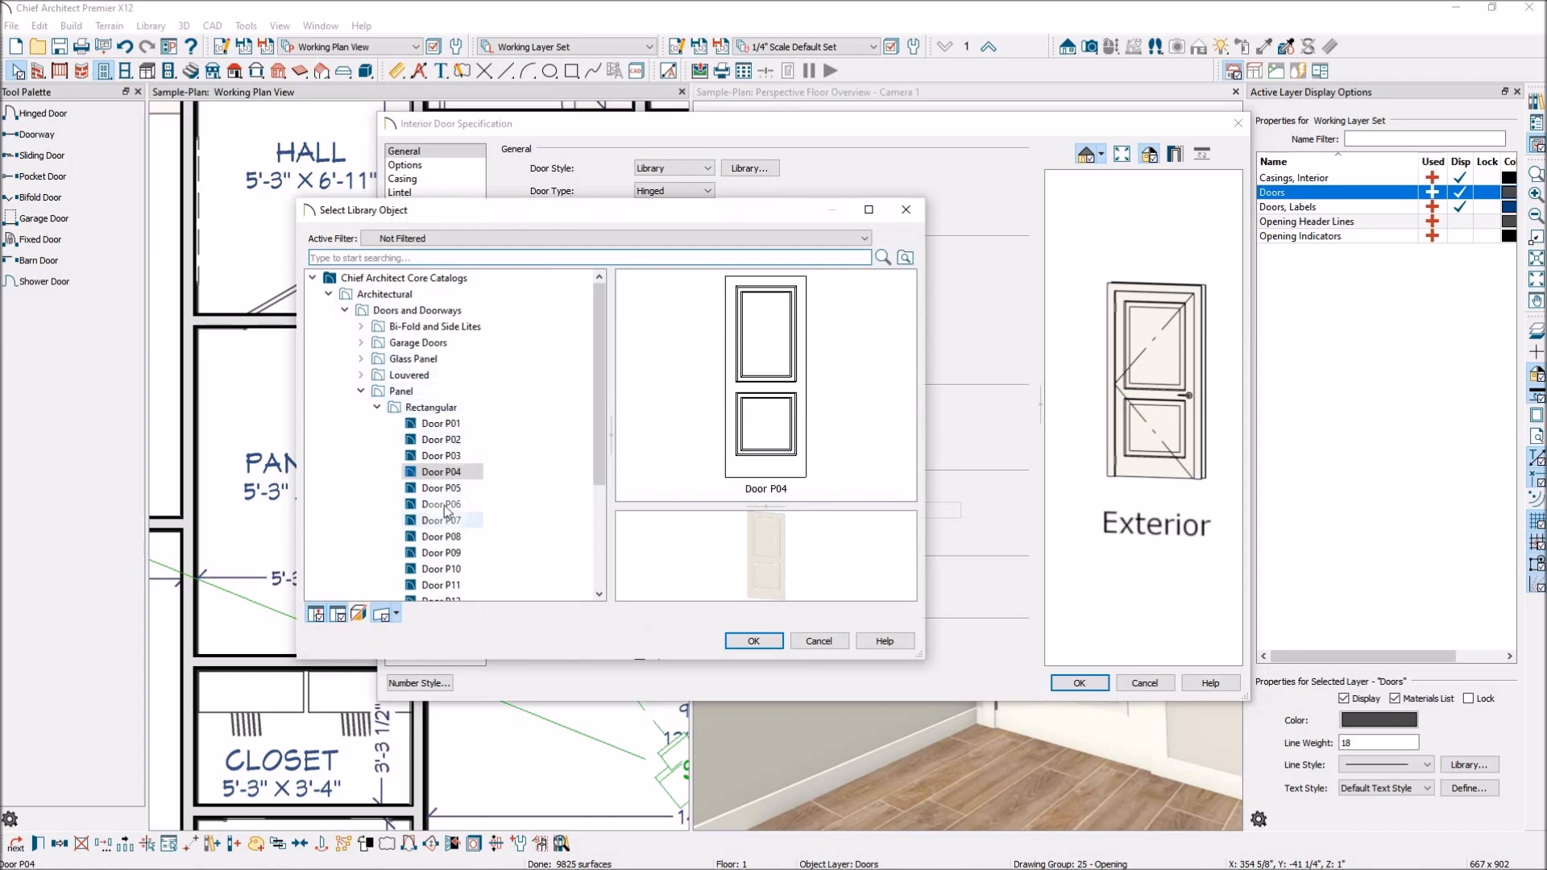
scroll(471, 483, "down", 2)
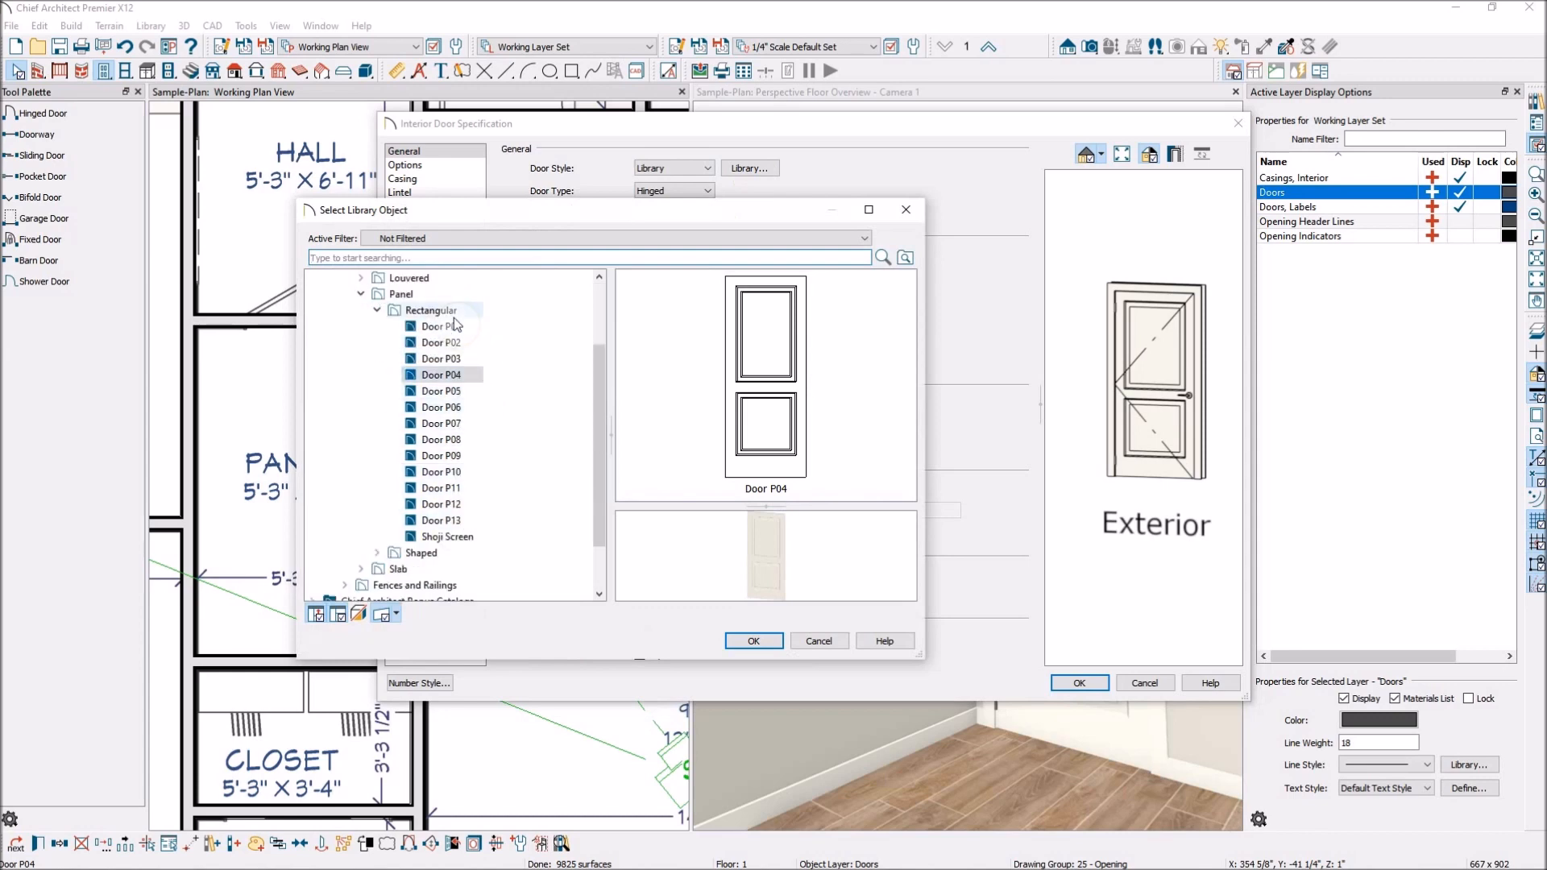
left_click(443, 311)
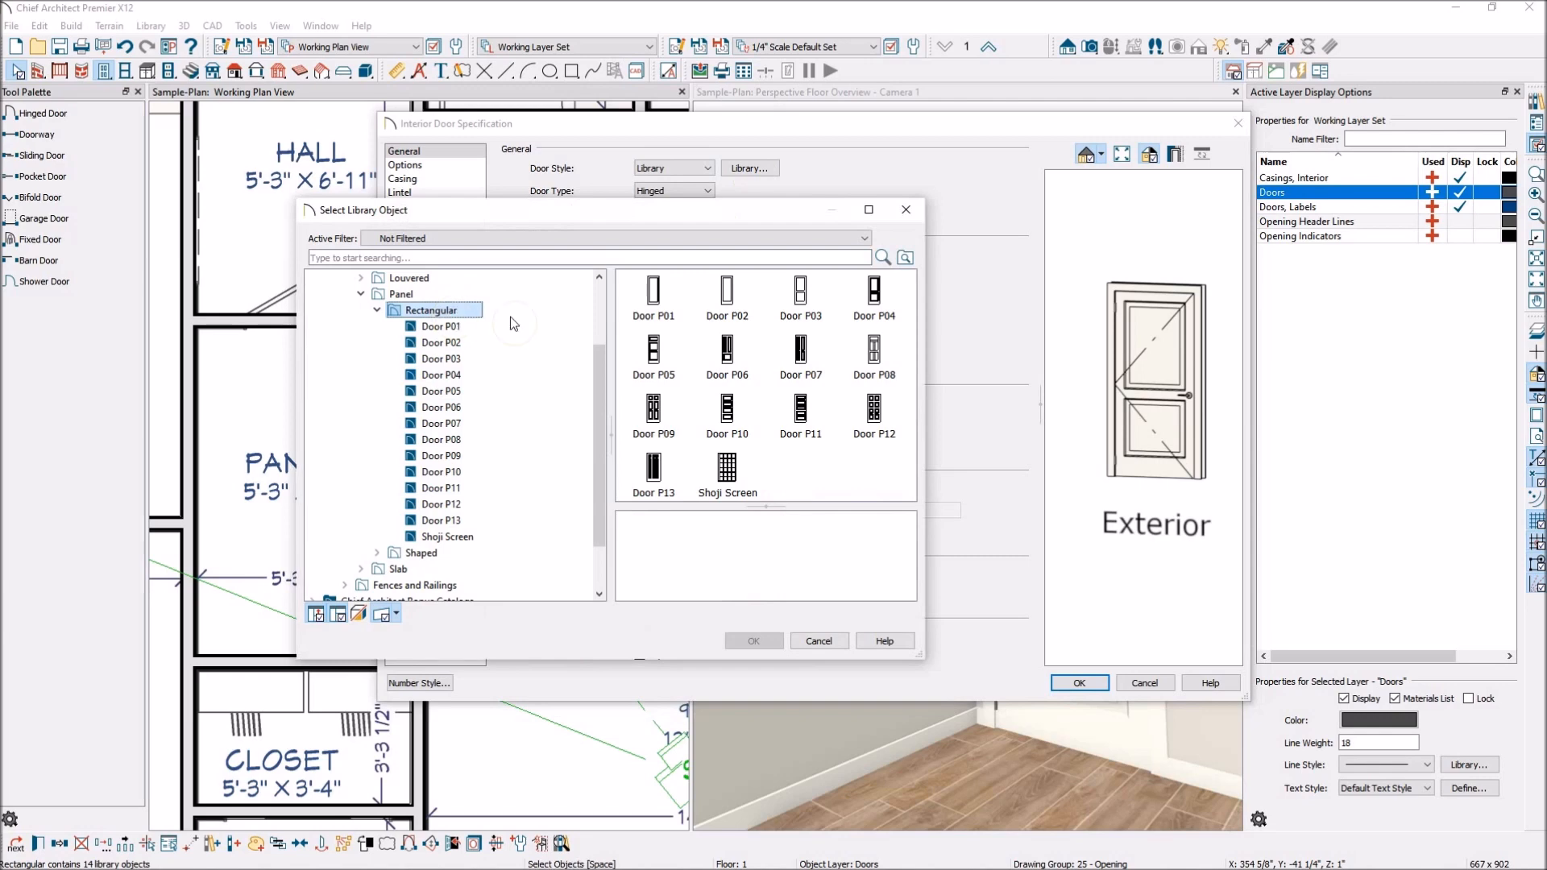
left_click(809, 308)
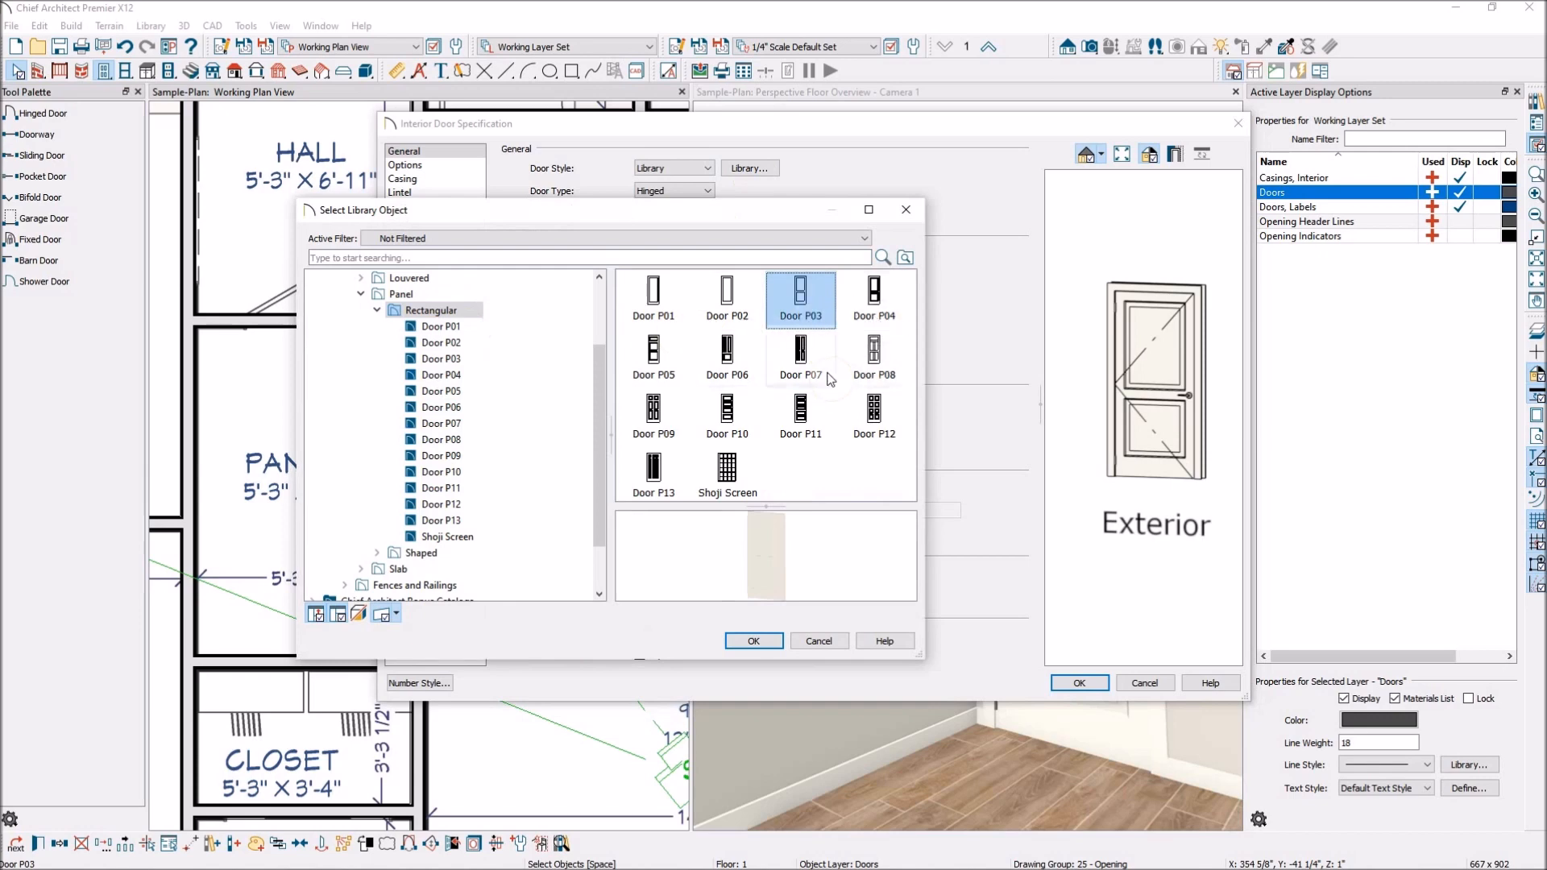
left_click(729, 300)
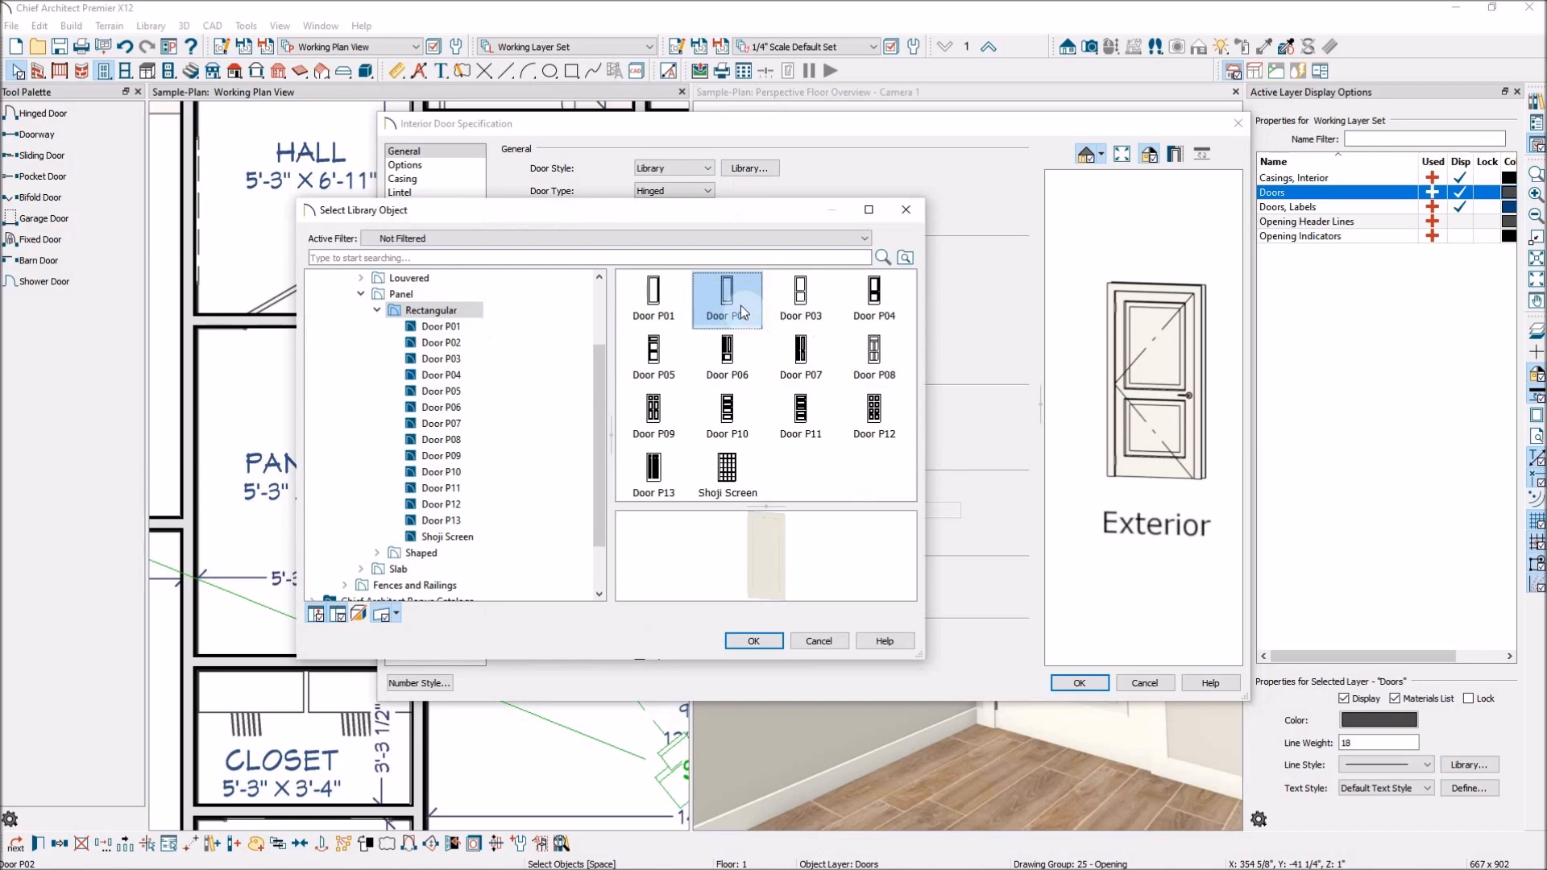
left_click_drag(784, 552, 786, 647)
left_click(800, 297)
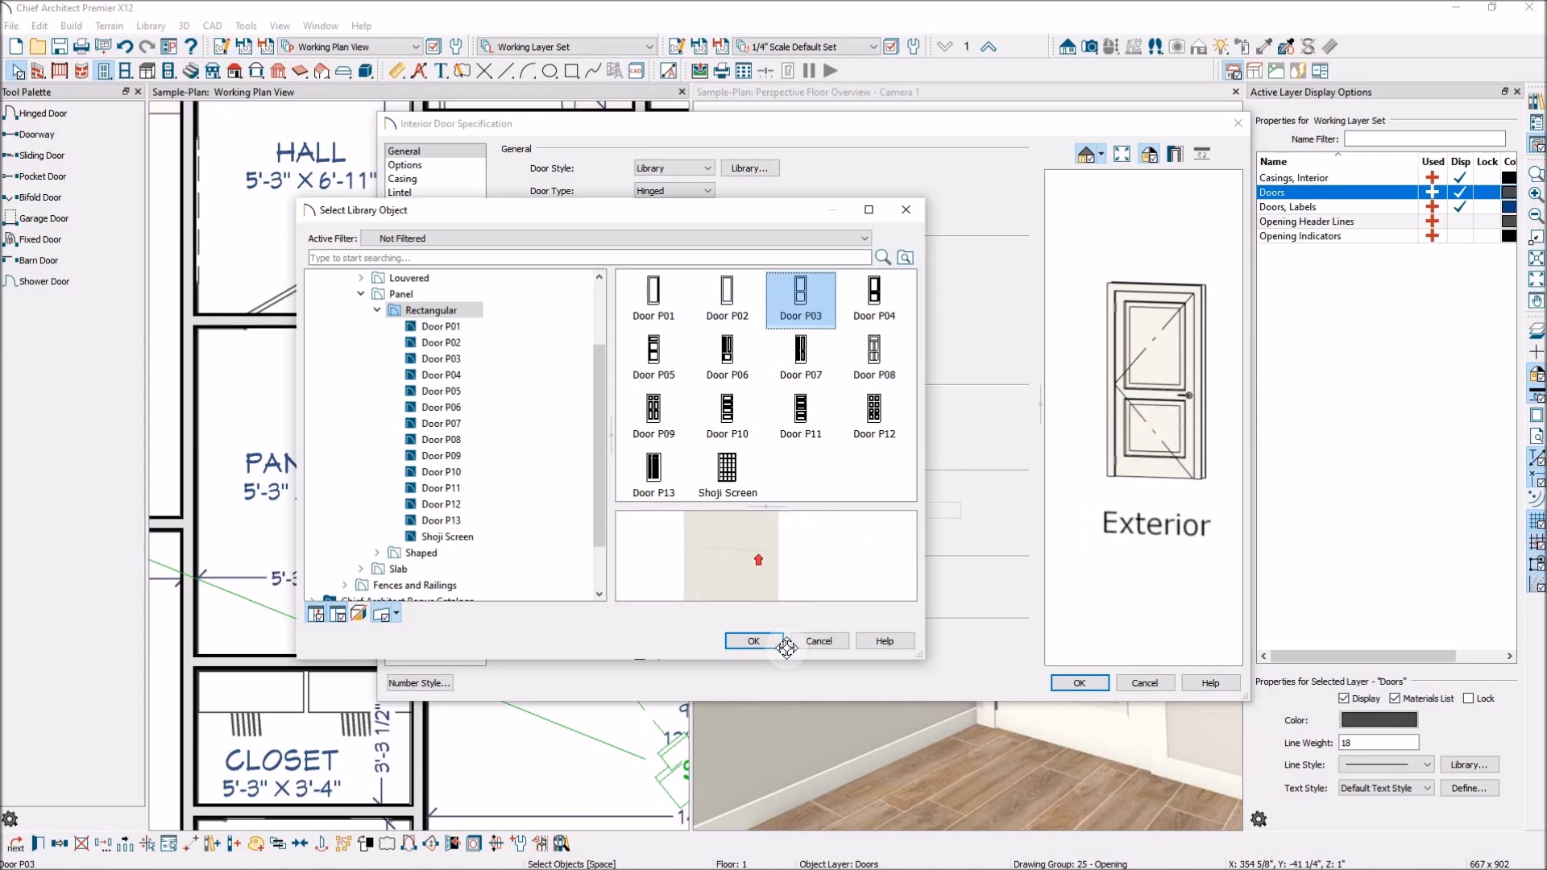
left_click(767, 642)
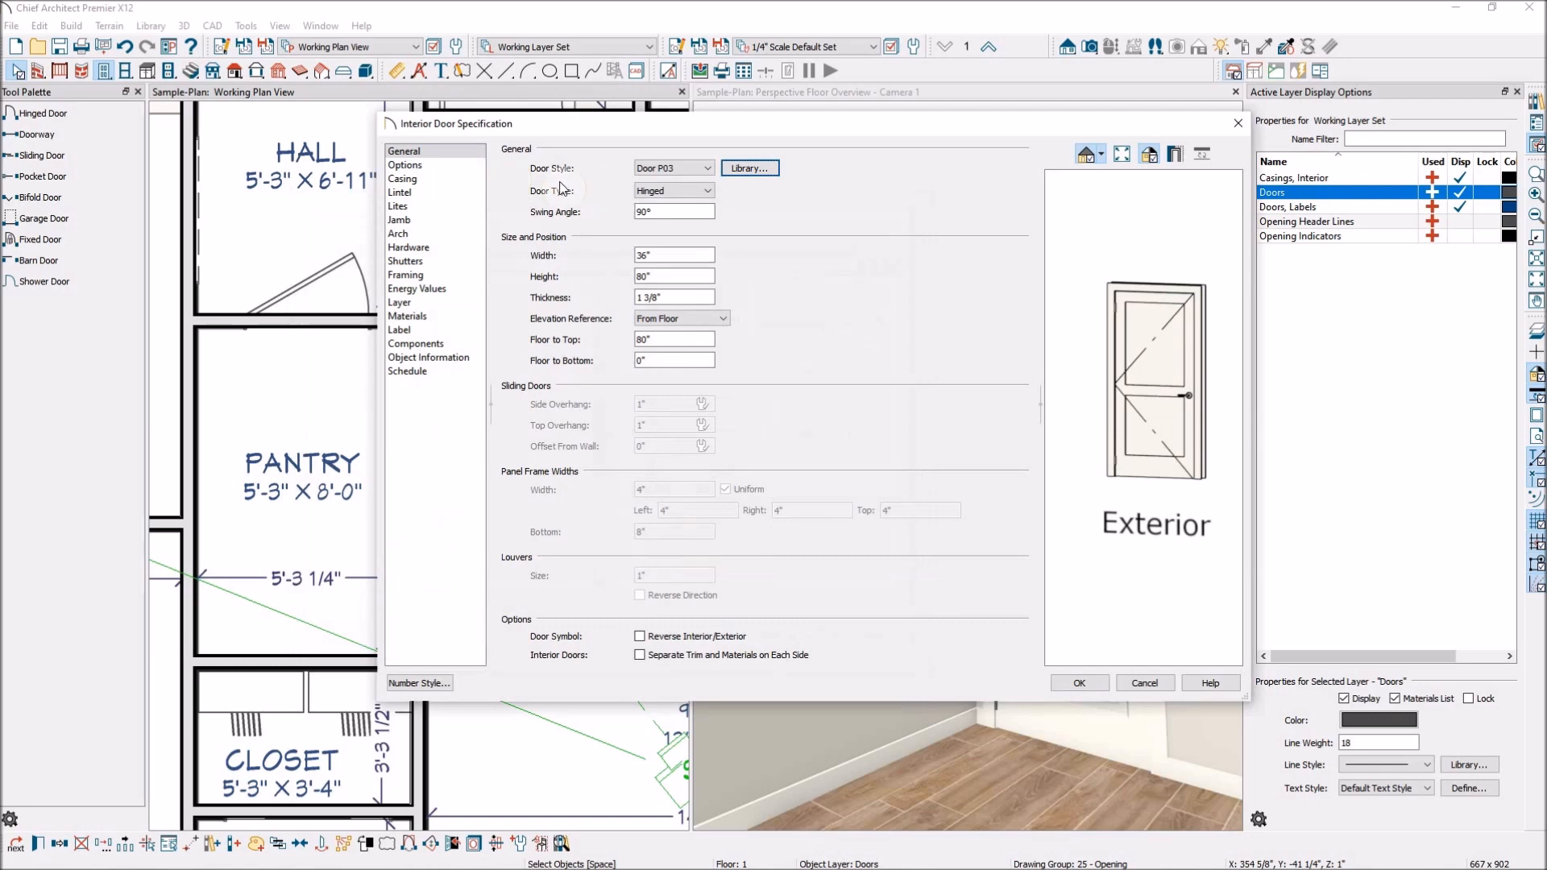
Review the bedroom door's hardware settings and its handle in the preview, then accept the door specification
left_click(411, 247)
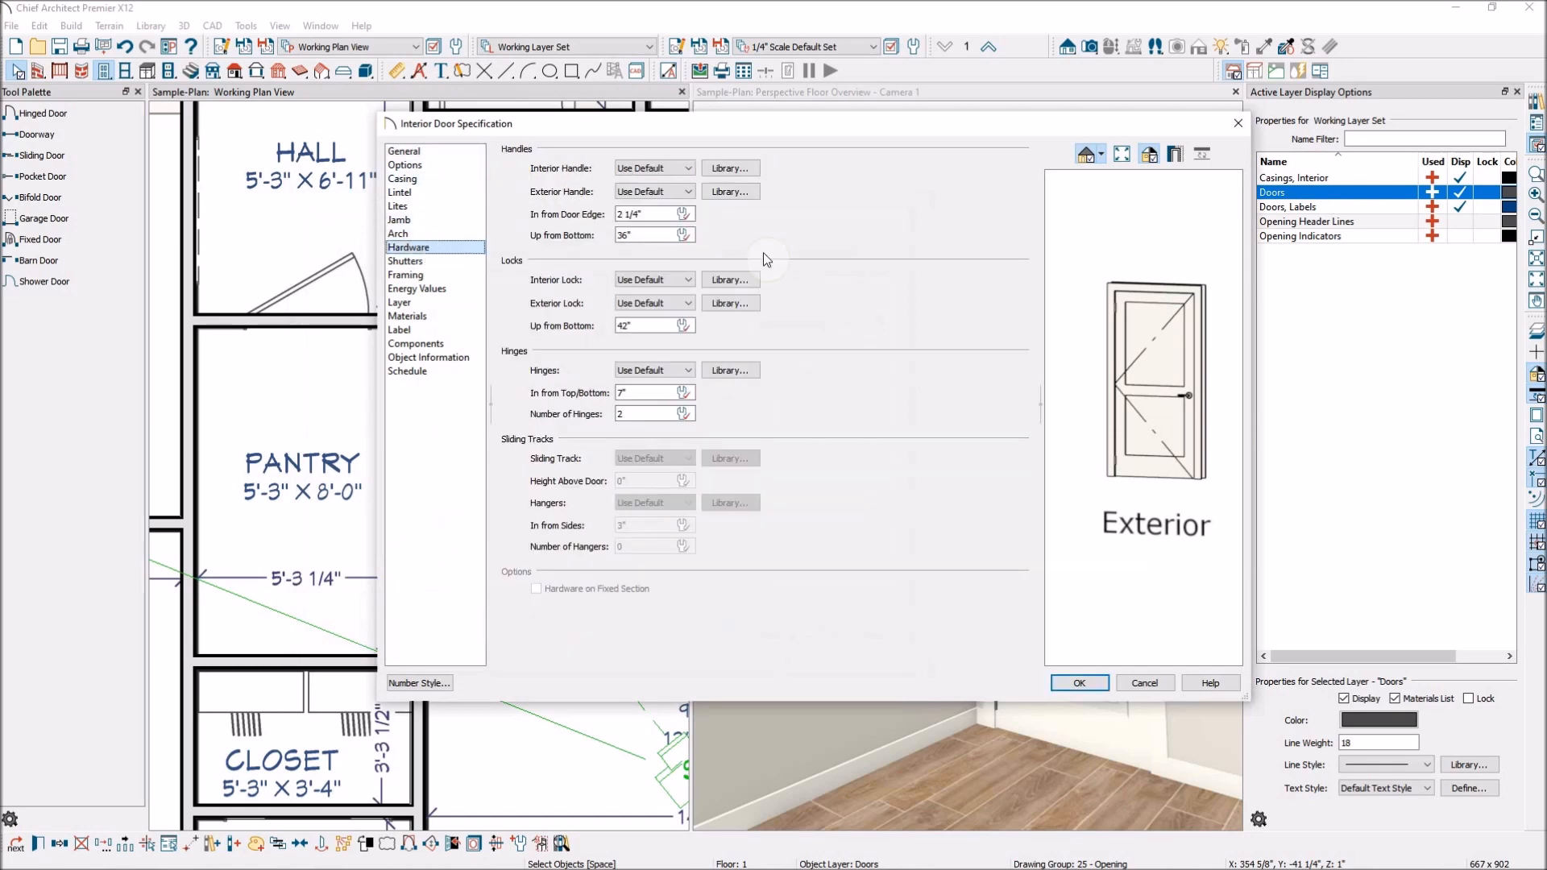
scroll(1160, 407, "up", 8)
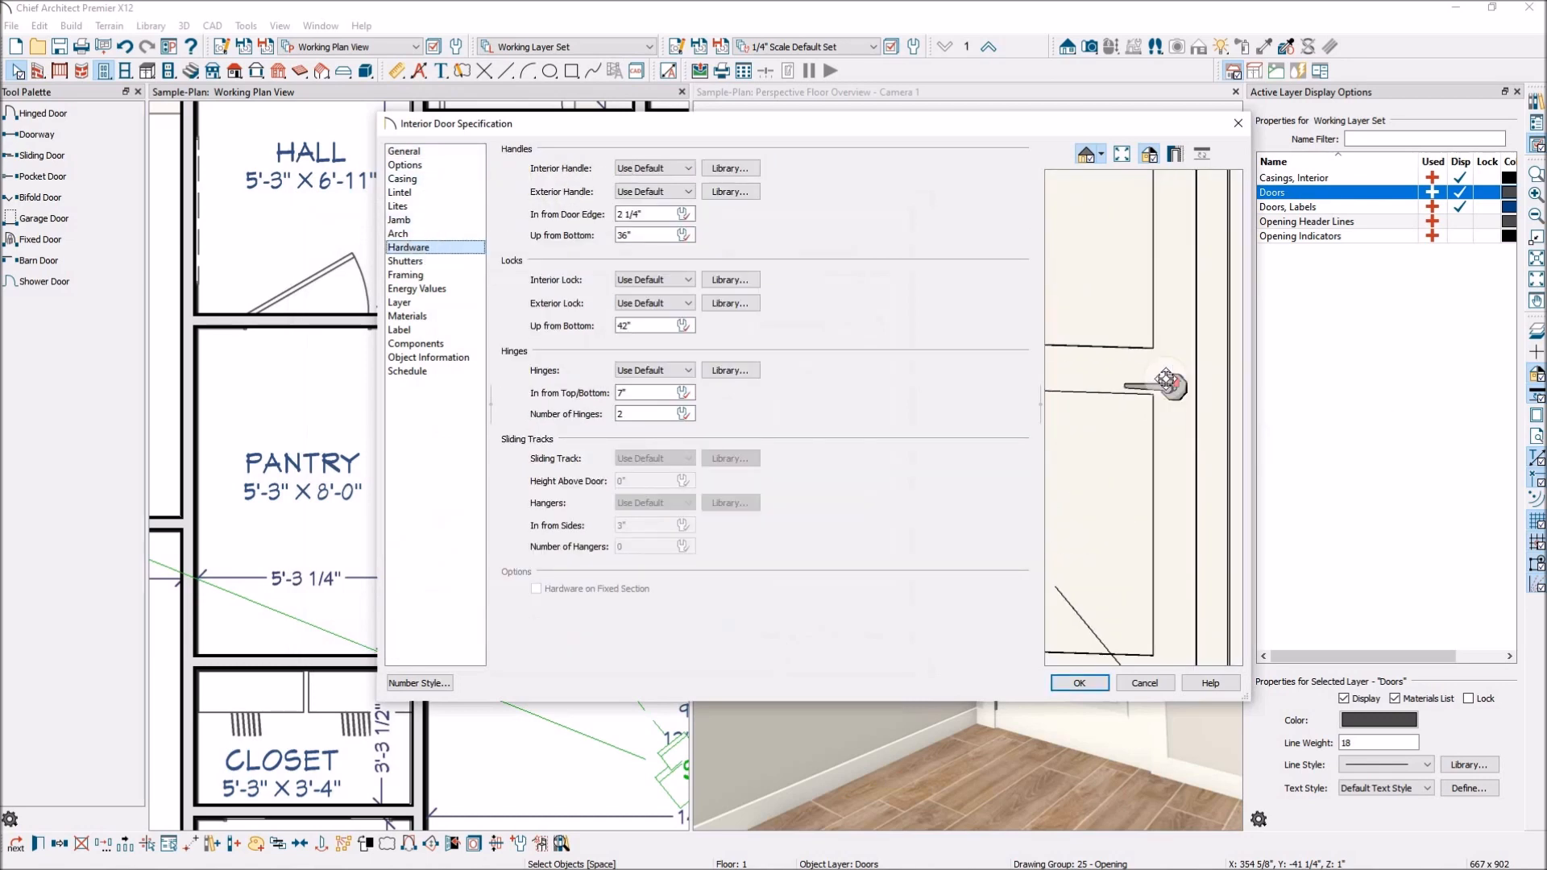
scroll(1180, 441, "down", 3)
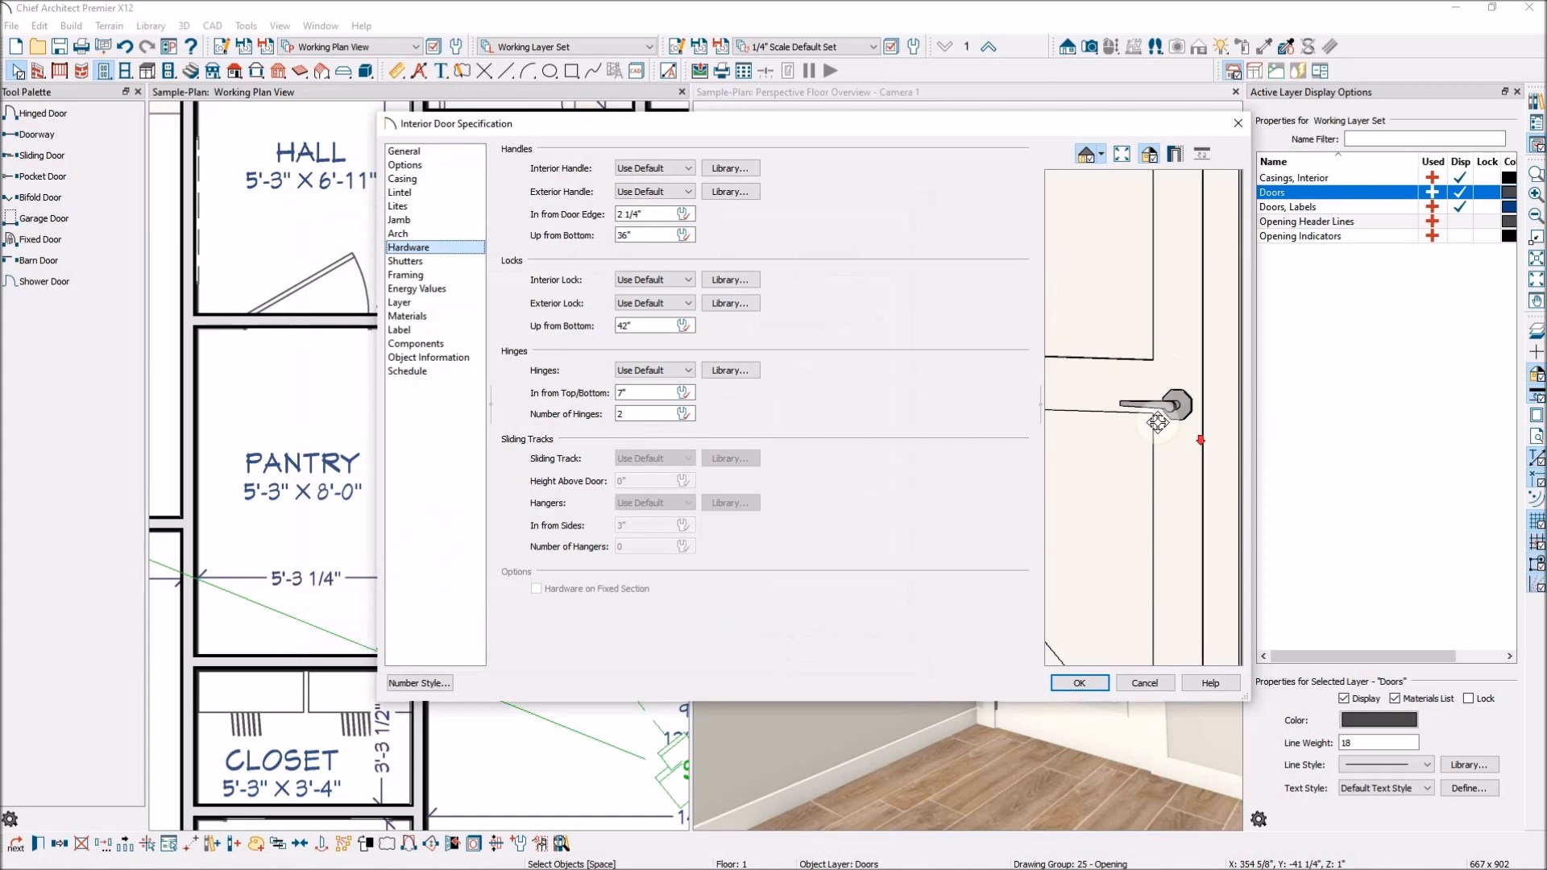
scroll(1180, 441, "down", 1)
left_click_drag(1205, 470, 1037, 503)
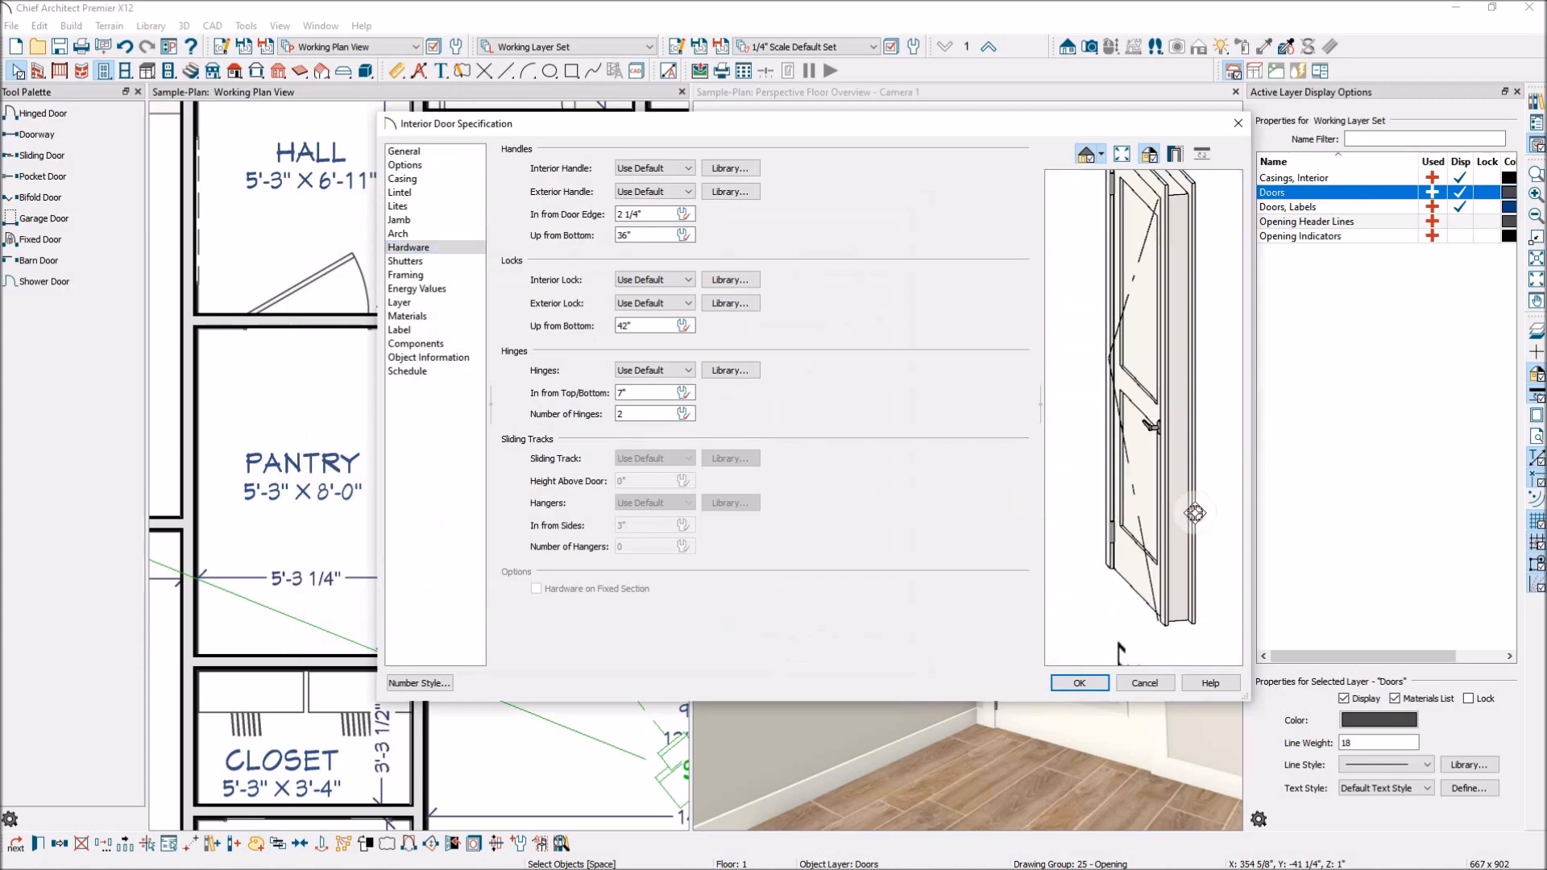
left_click_drag(1195, 514, 1015, 506)
left_click_drag(1205, 507, 1199, 477)
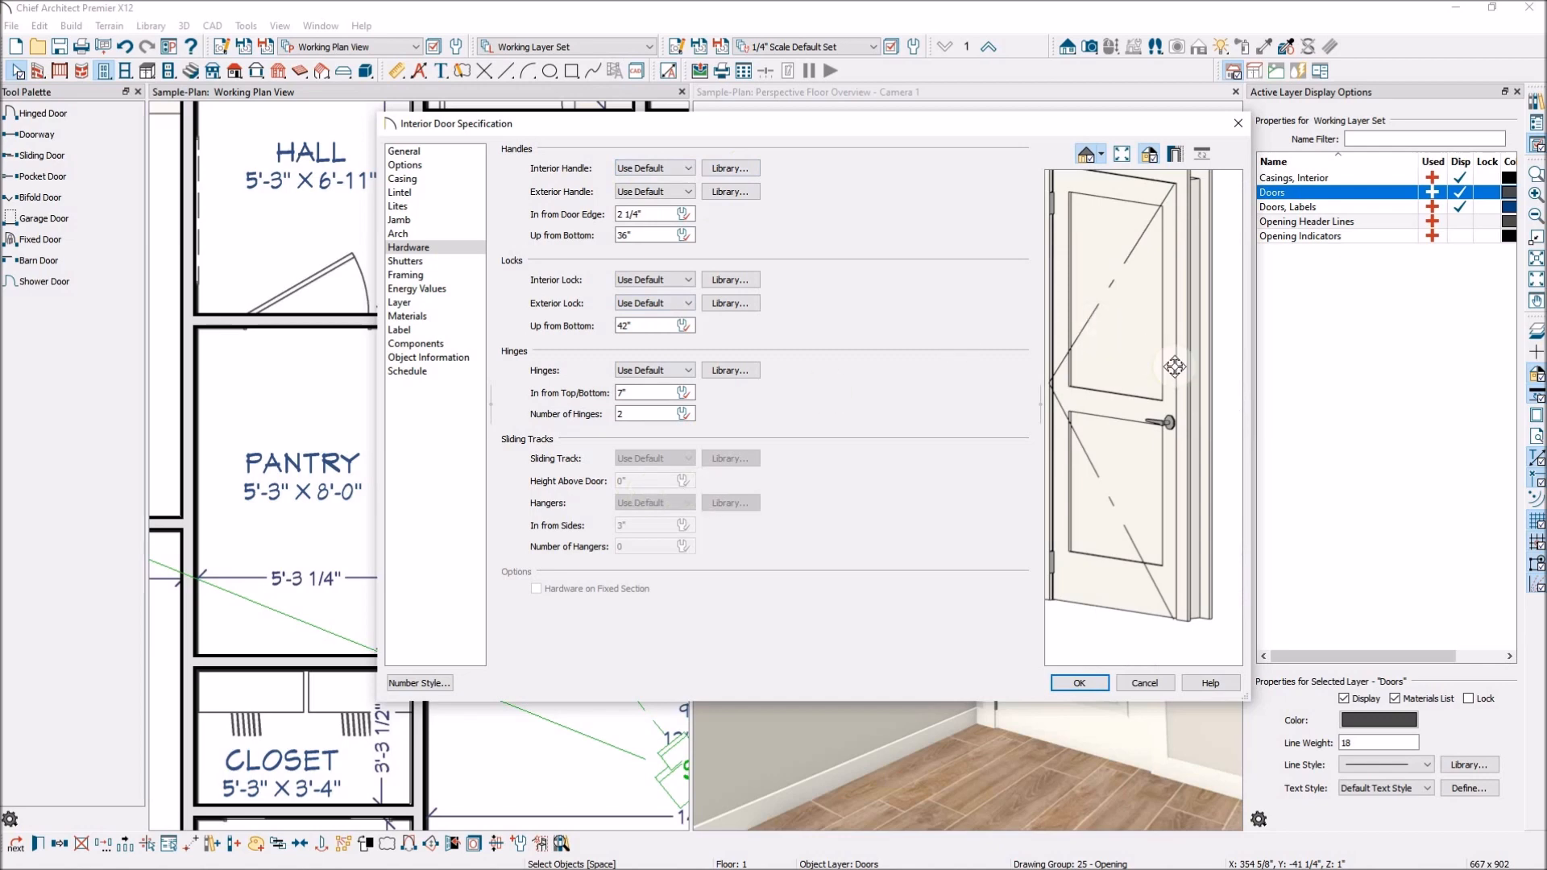
scroll(1178, 375, "down", 2)
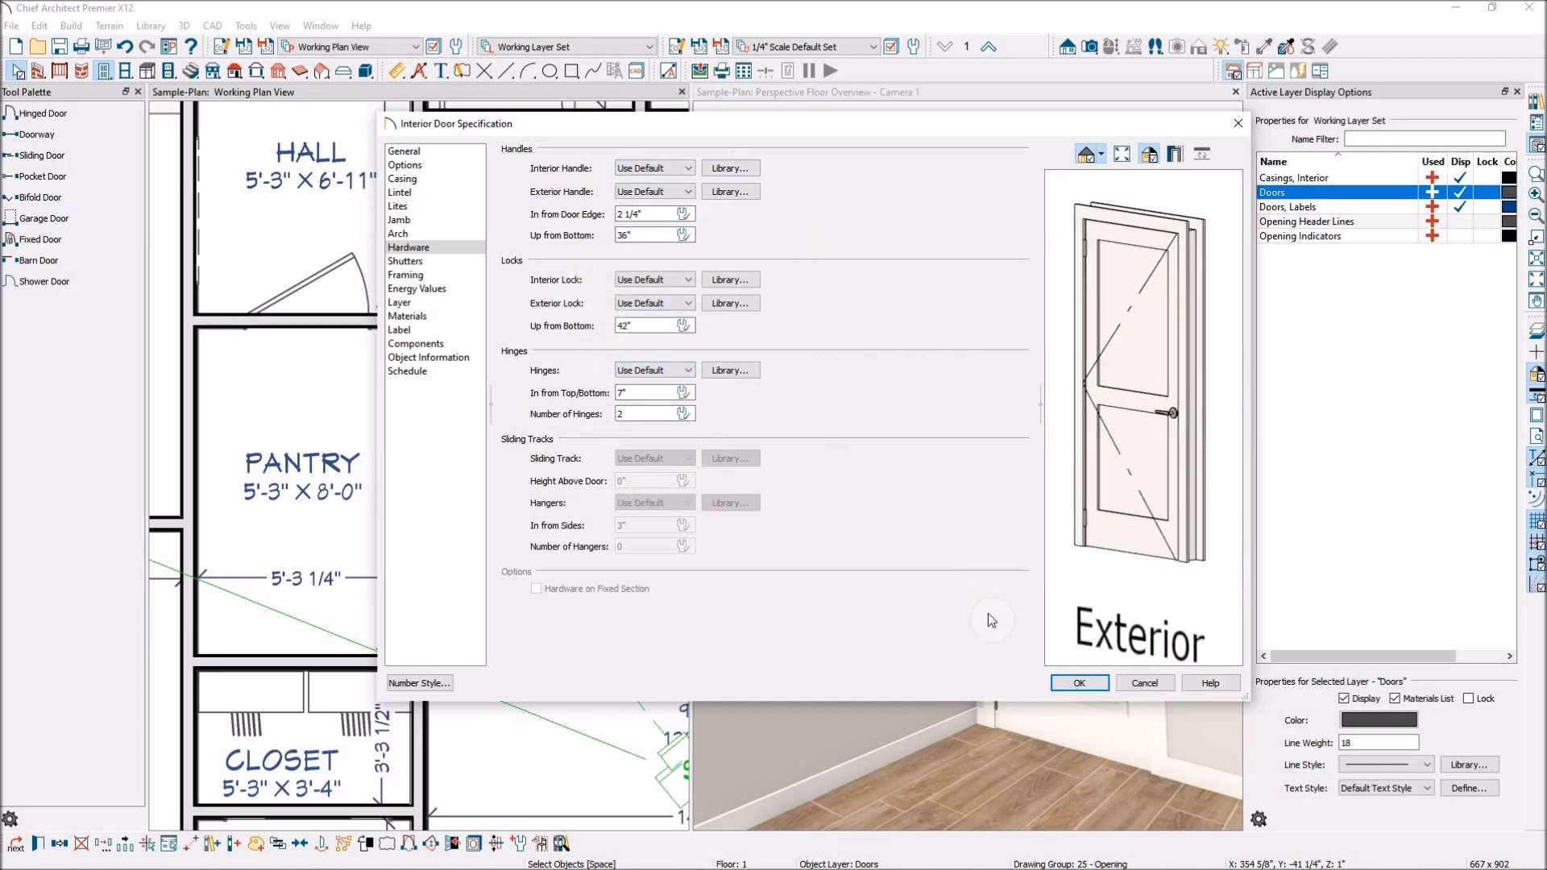
left_click(1080, 683)
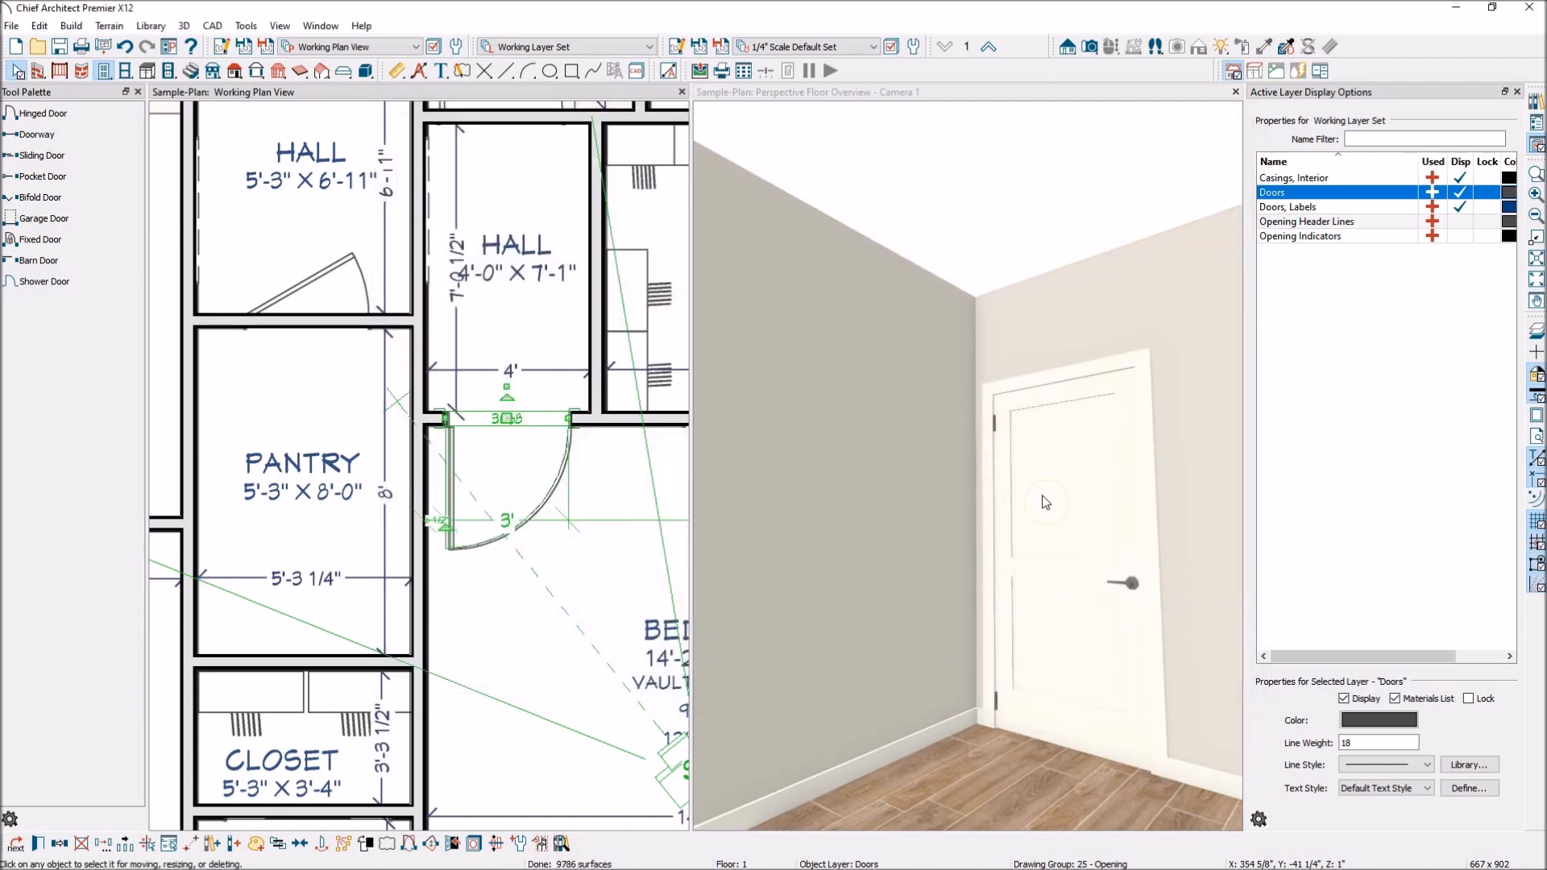
Set the customized bedroom door as the default for interior doors
scroll(921, 520, "down", 2)
scroll(1028, 504, "up", 1)
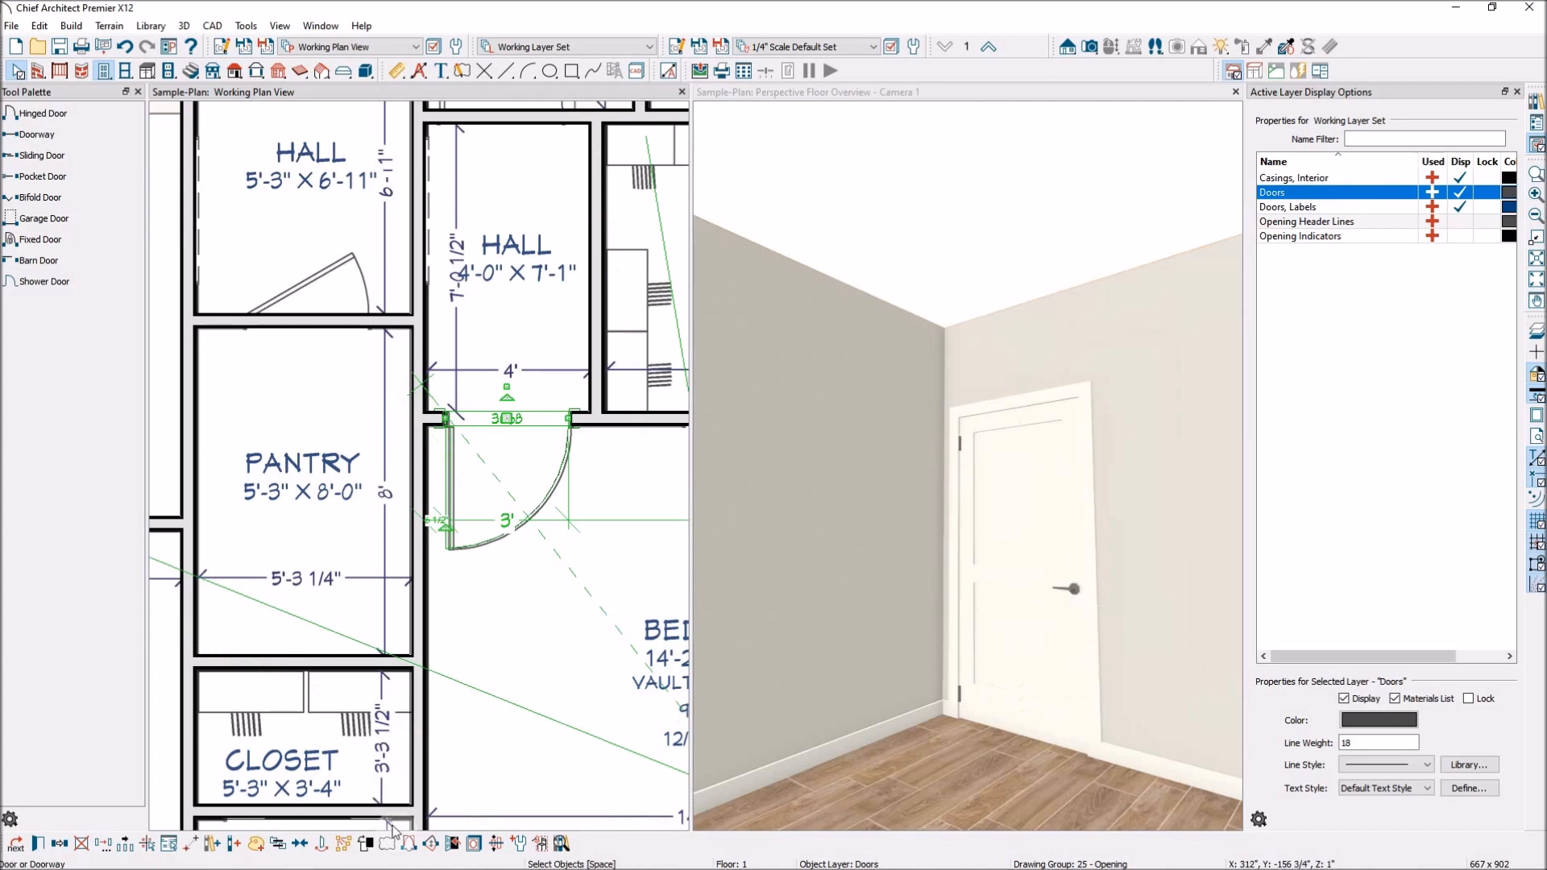
left_click(519, 845)
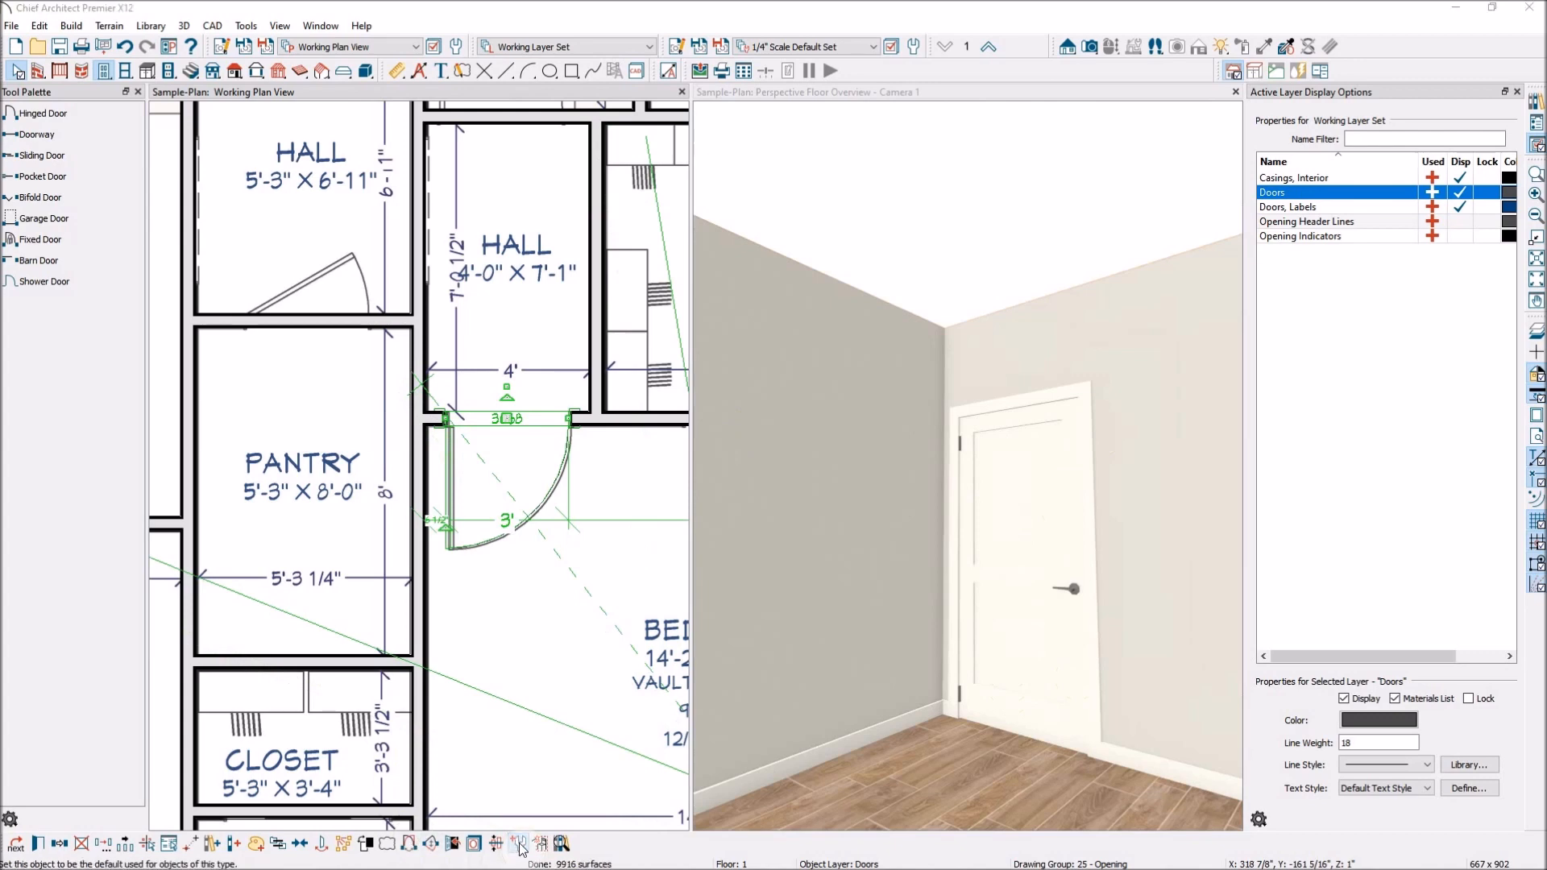
left_click(857, 472)
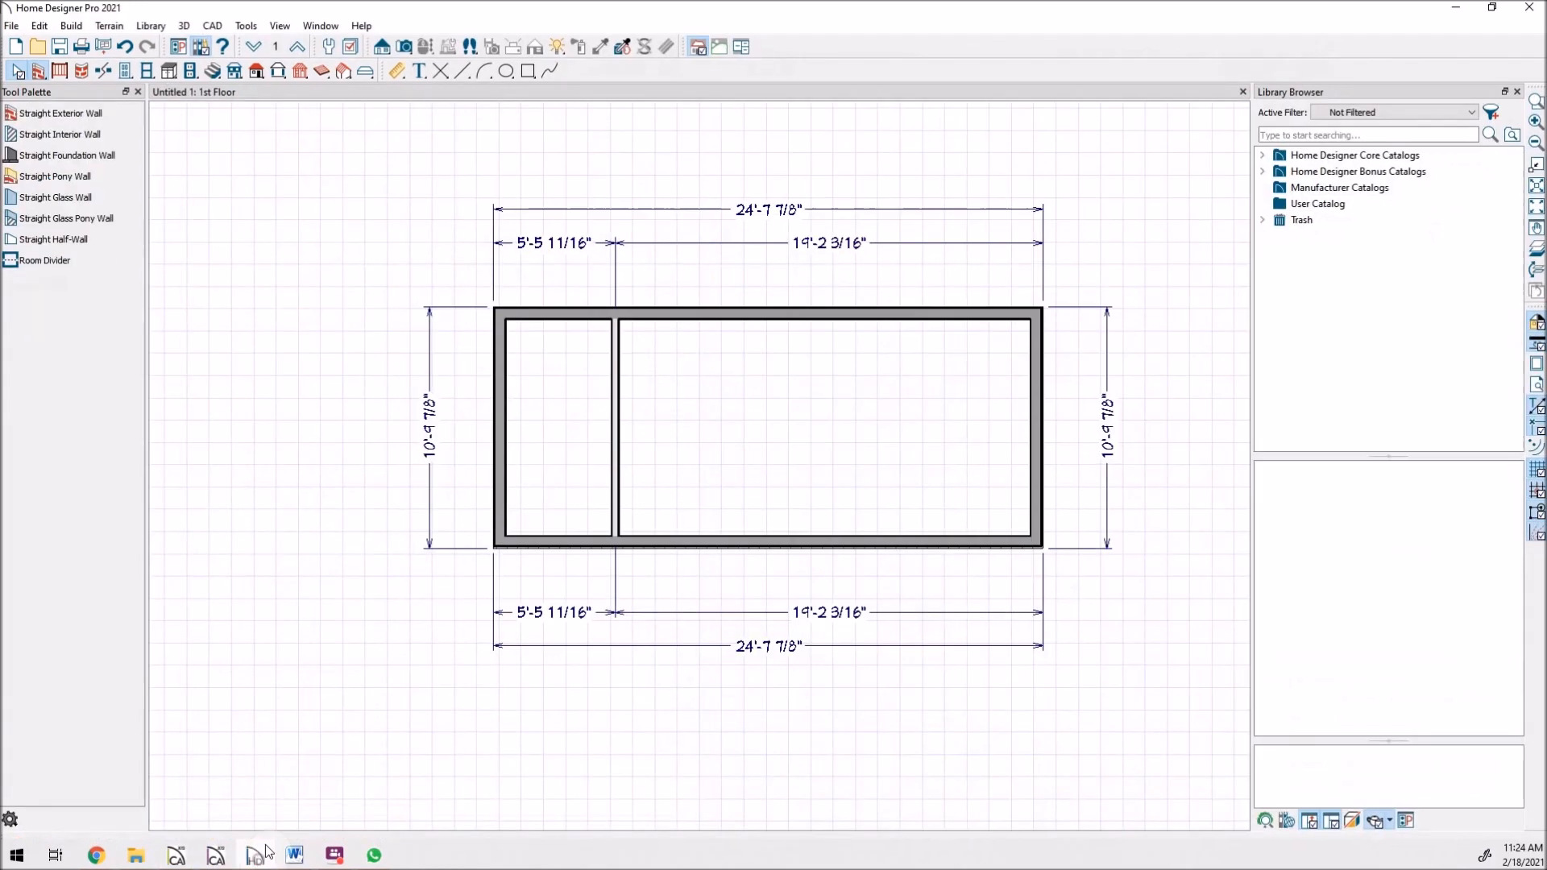
Open the Interior Door defaults from the Doors category, review the door style option, and leave the defaults without changes
left_click(38, 25)
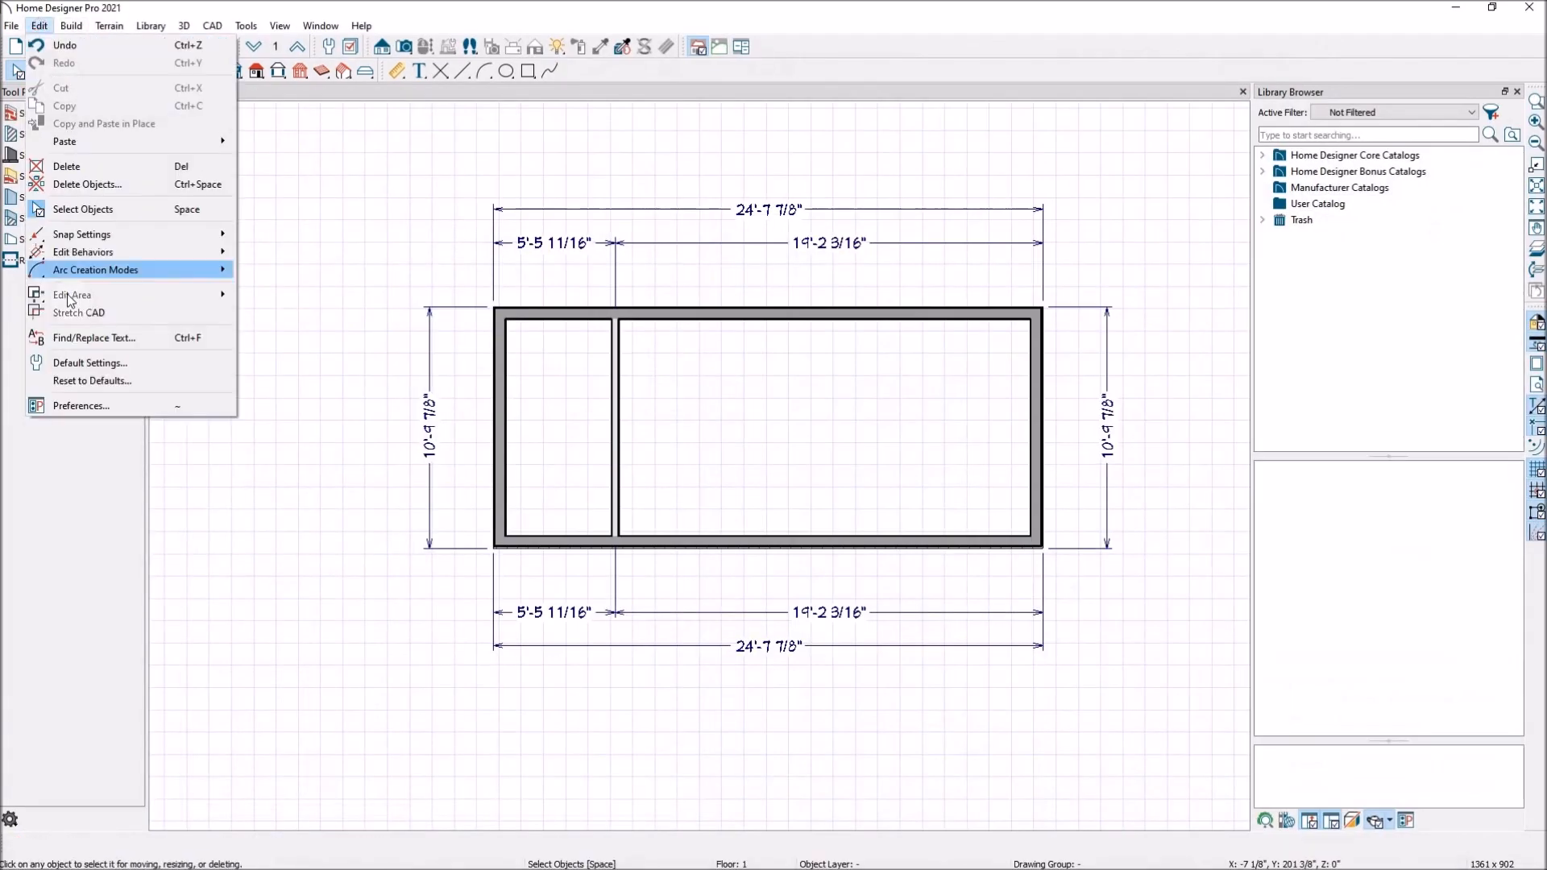
left_click(68, 364)
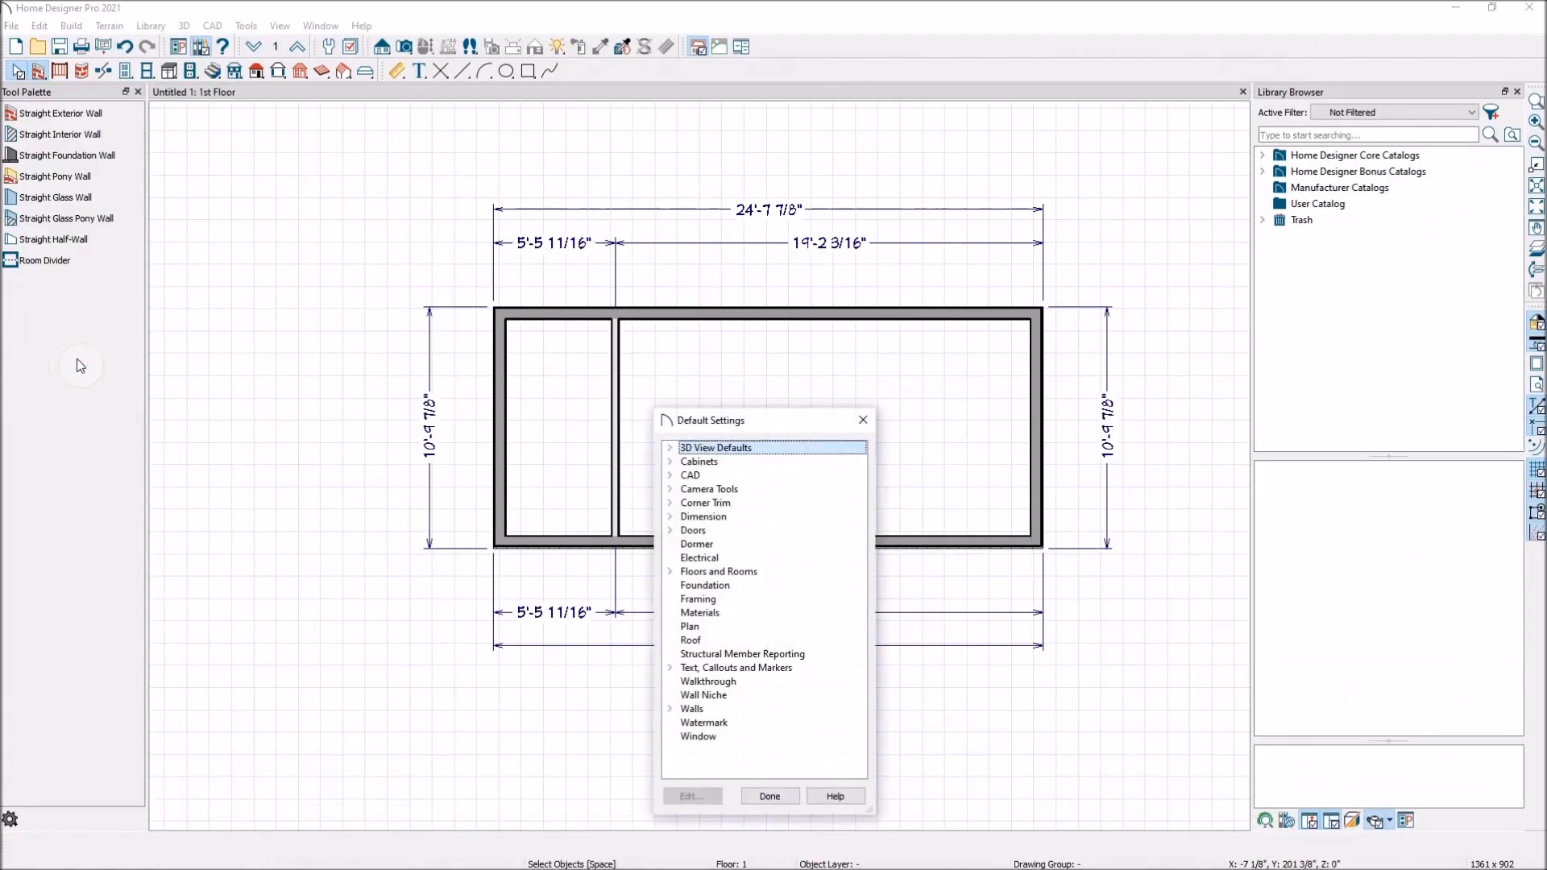
left_click(671, 530)
left_click(742, 547)
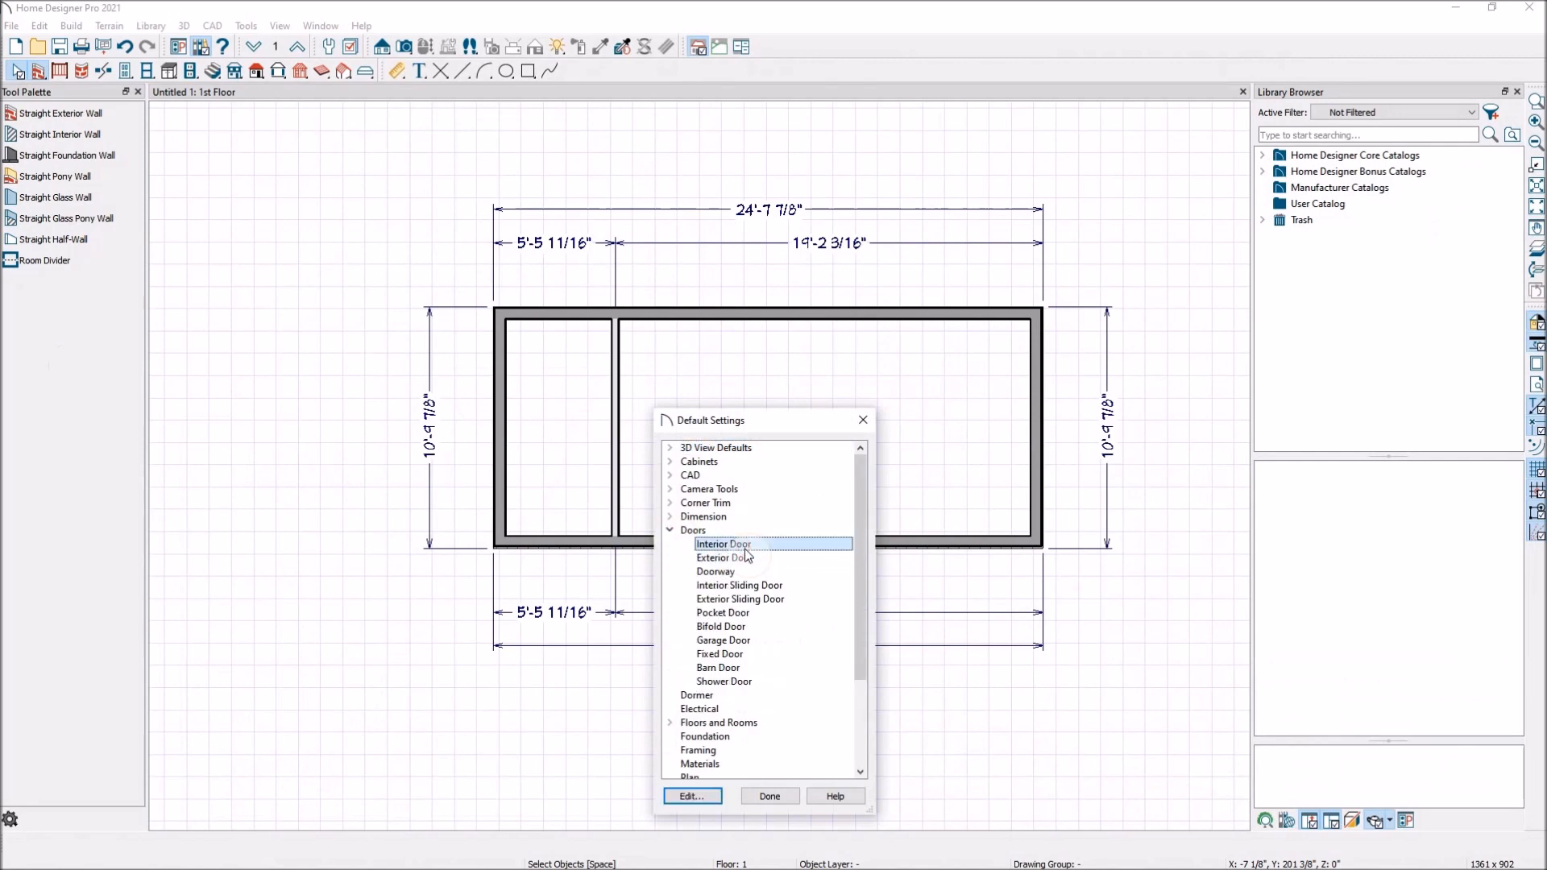
left_click(691, 796)
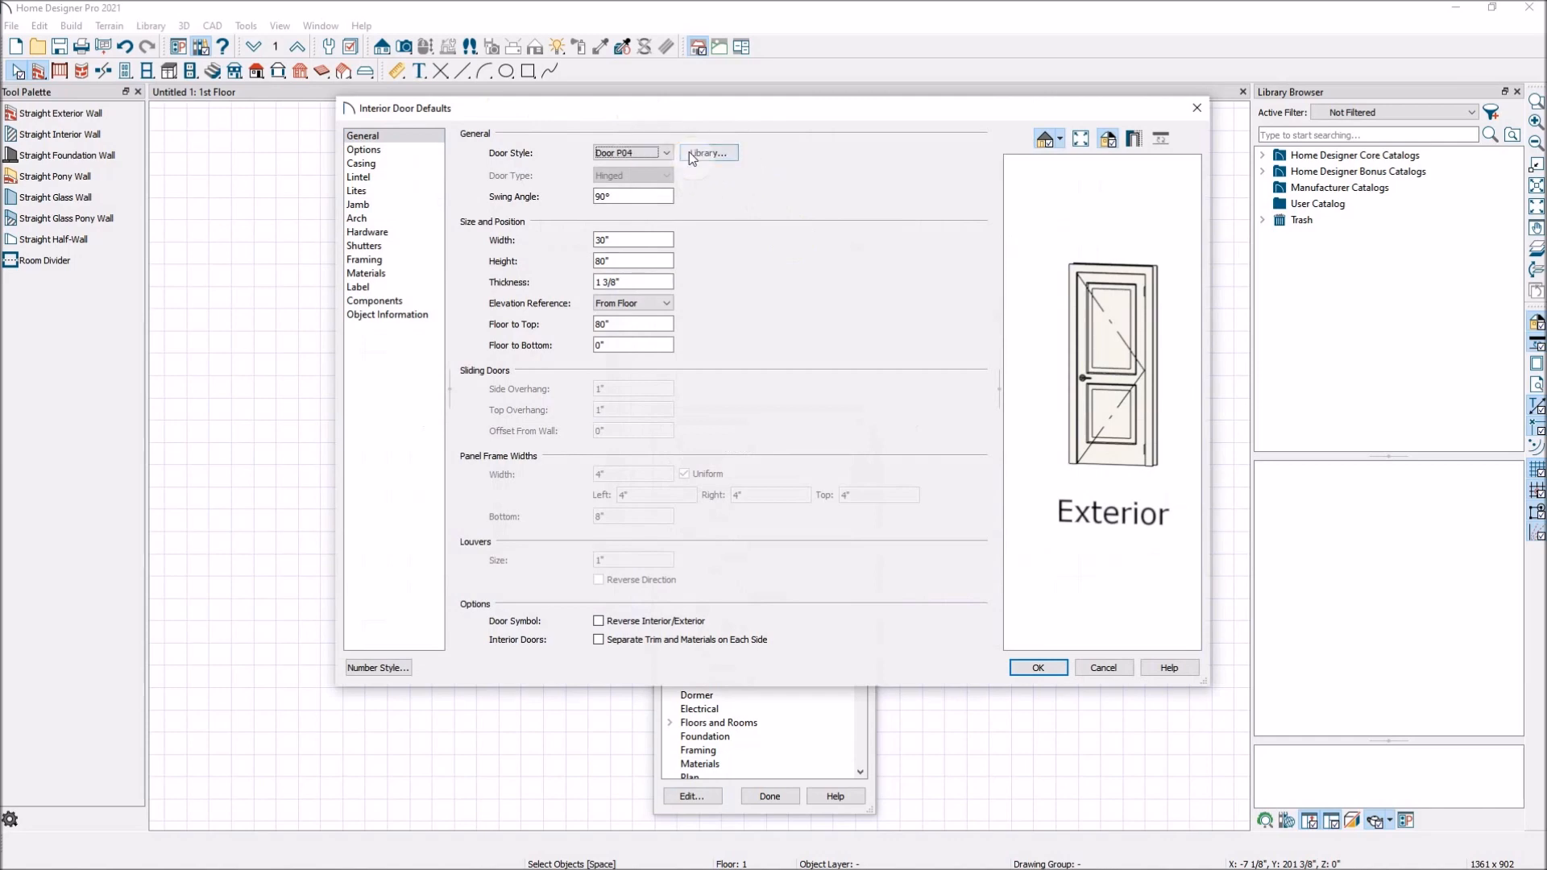
left_click(1094, 670)
left_click(769, 795)
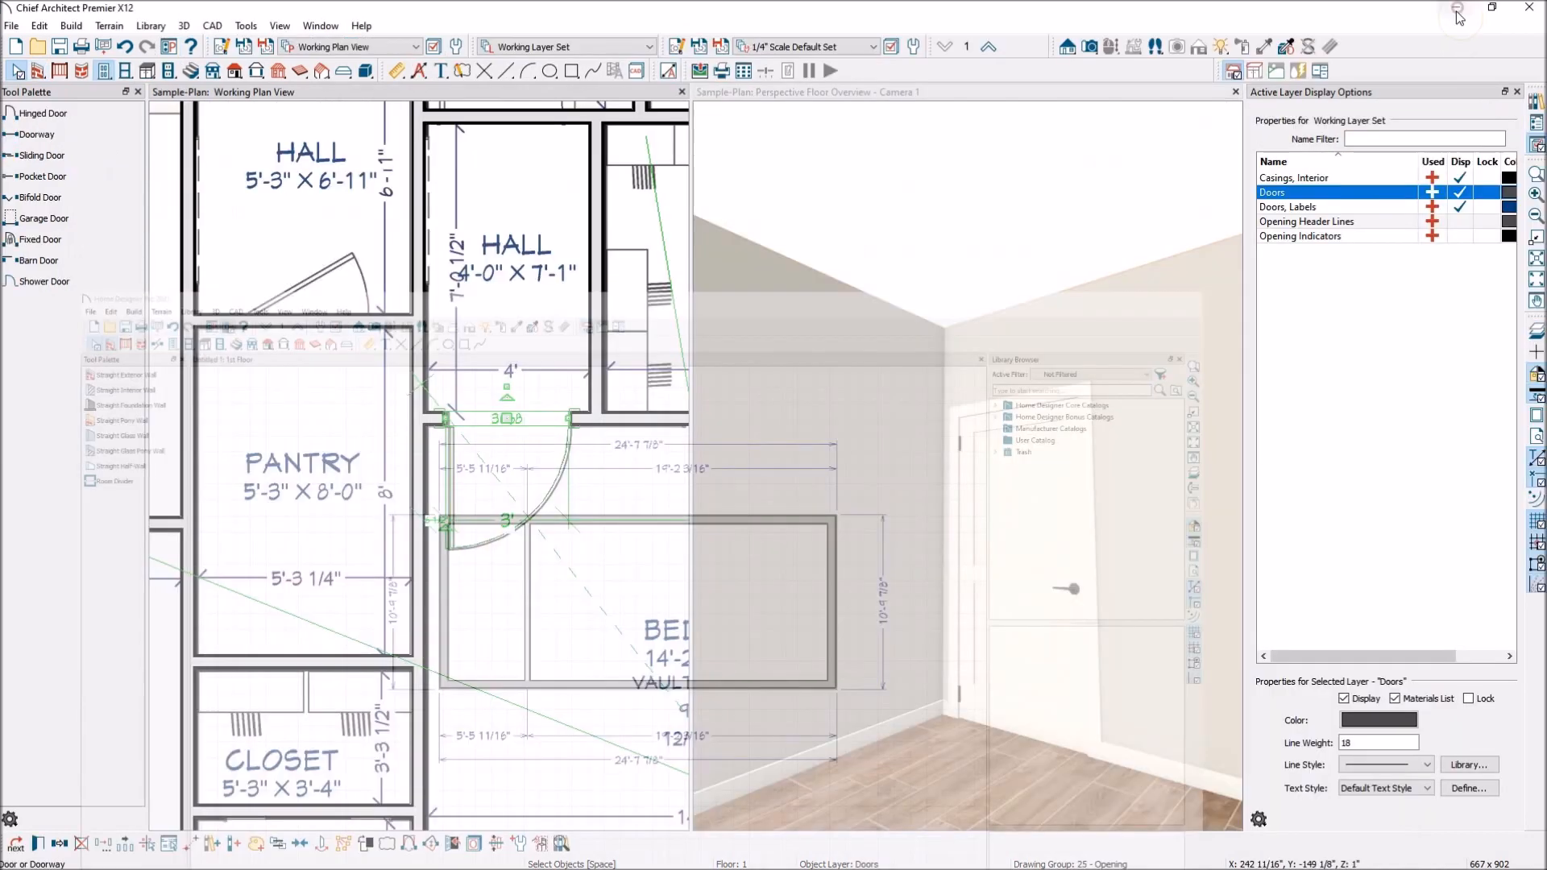
Switch to Chief Architect Premier and place a hinged door in the wall between the small hall and the bath
scroll(451, 424, "down", 1)
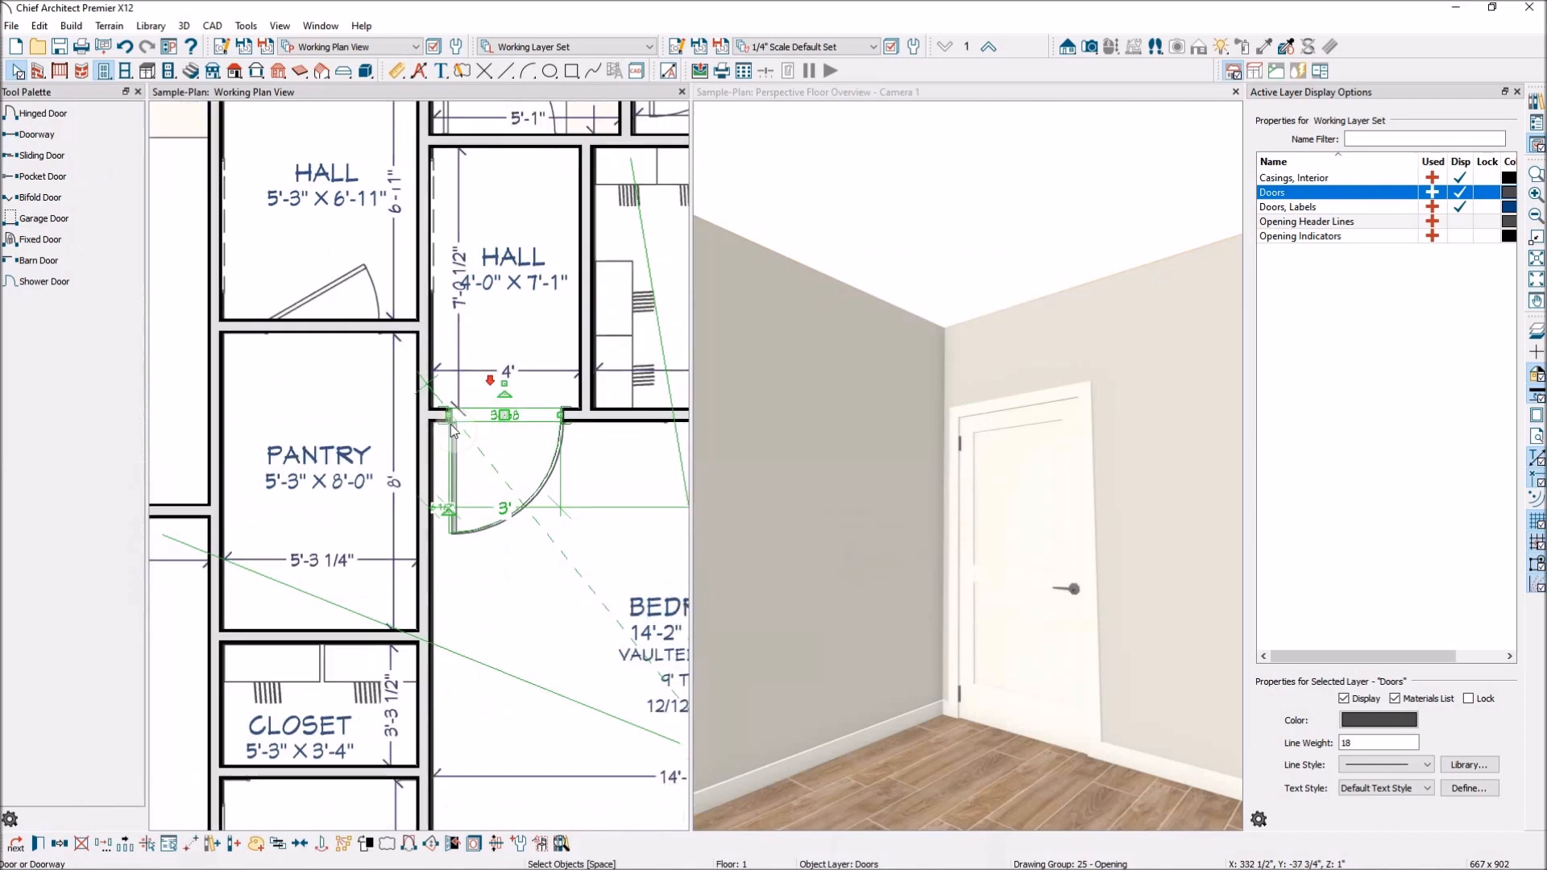
scroll(455, 428, "down", 1)
scroll(462, 431, "down", 1)
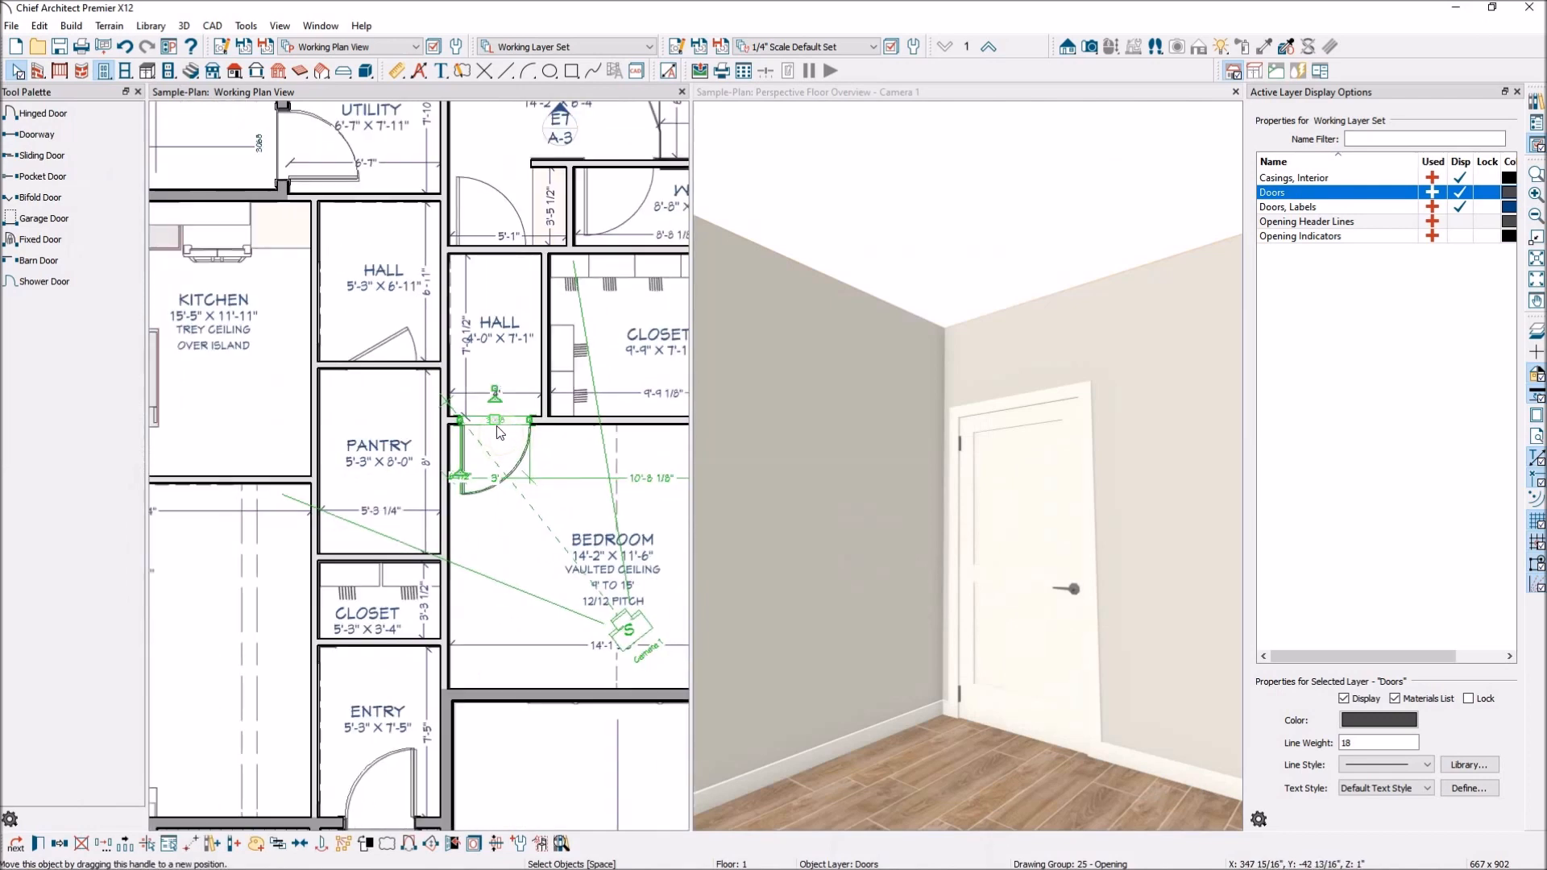
scroll(501, 435, "down", 1)
left_click(34, 115)
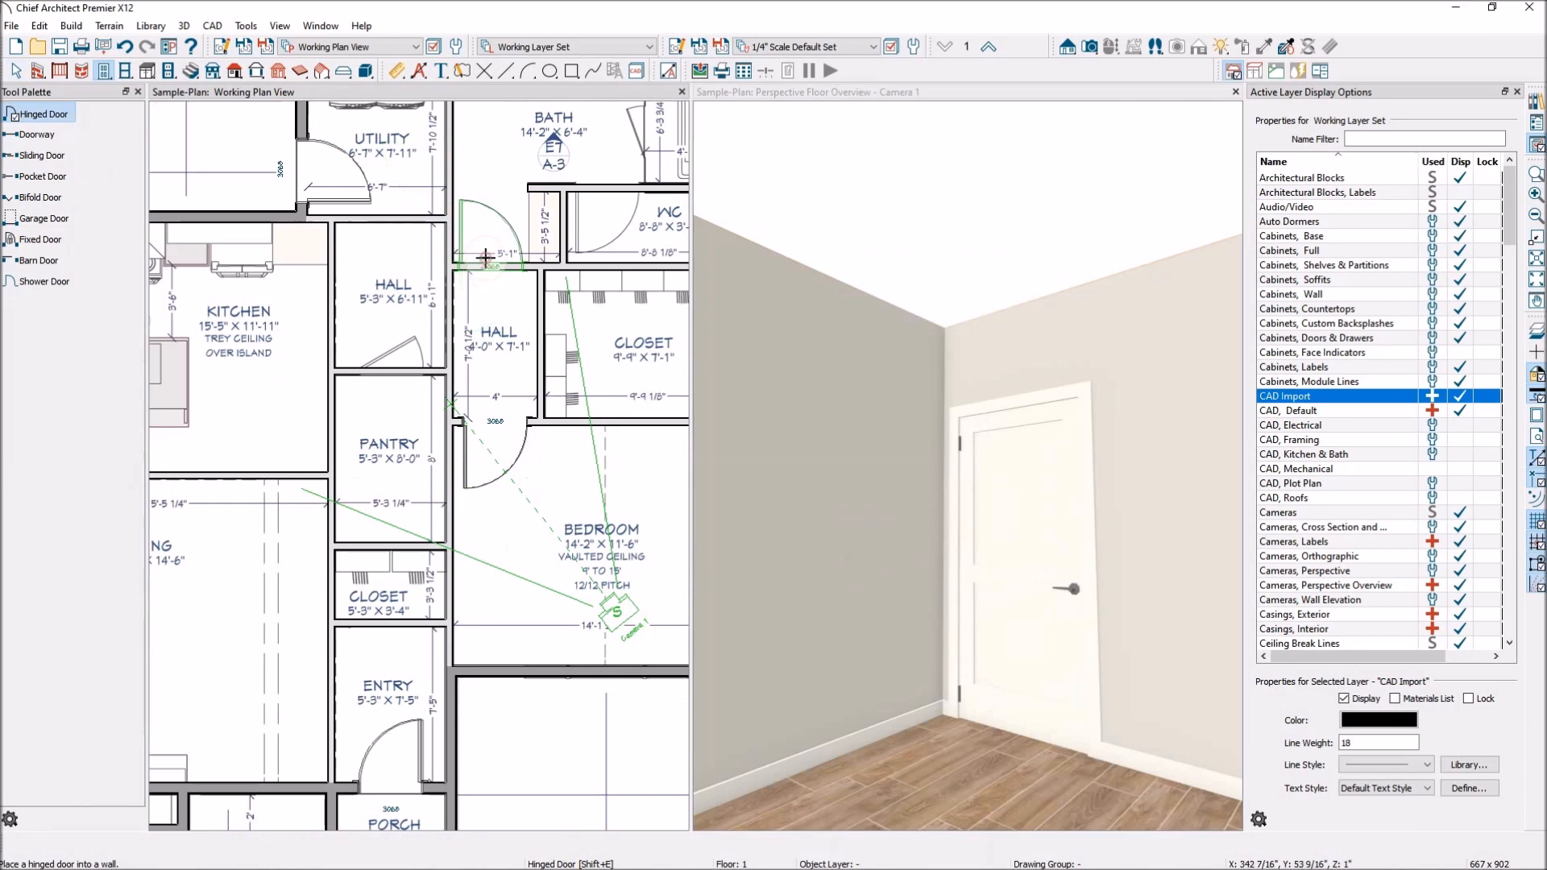
scroll(485, 258, "down", 3)
scroll(560, 200, "up", 3)
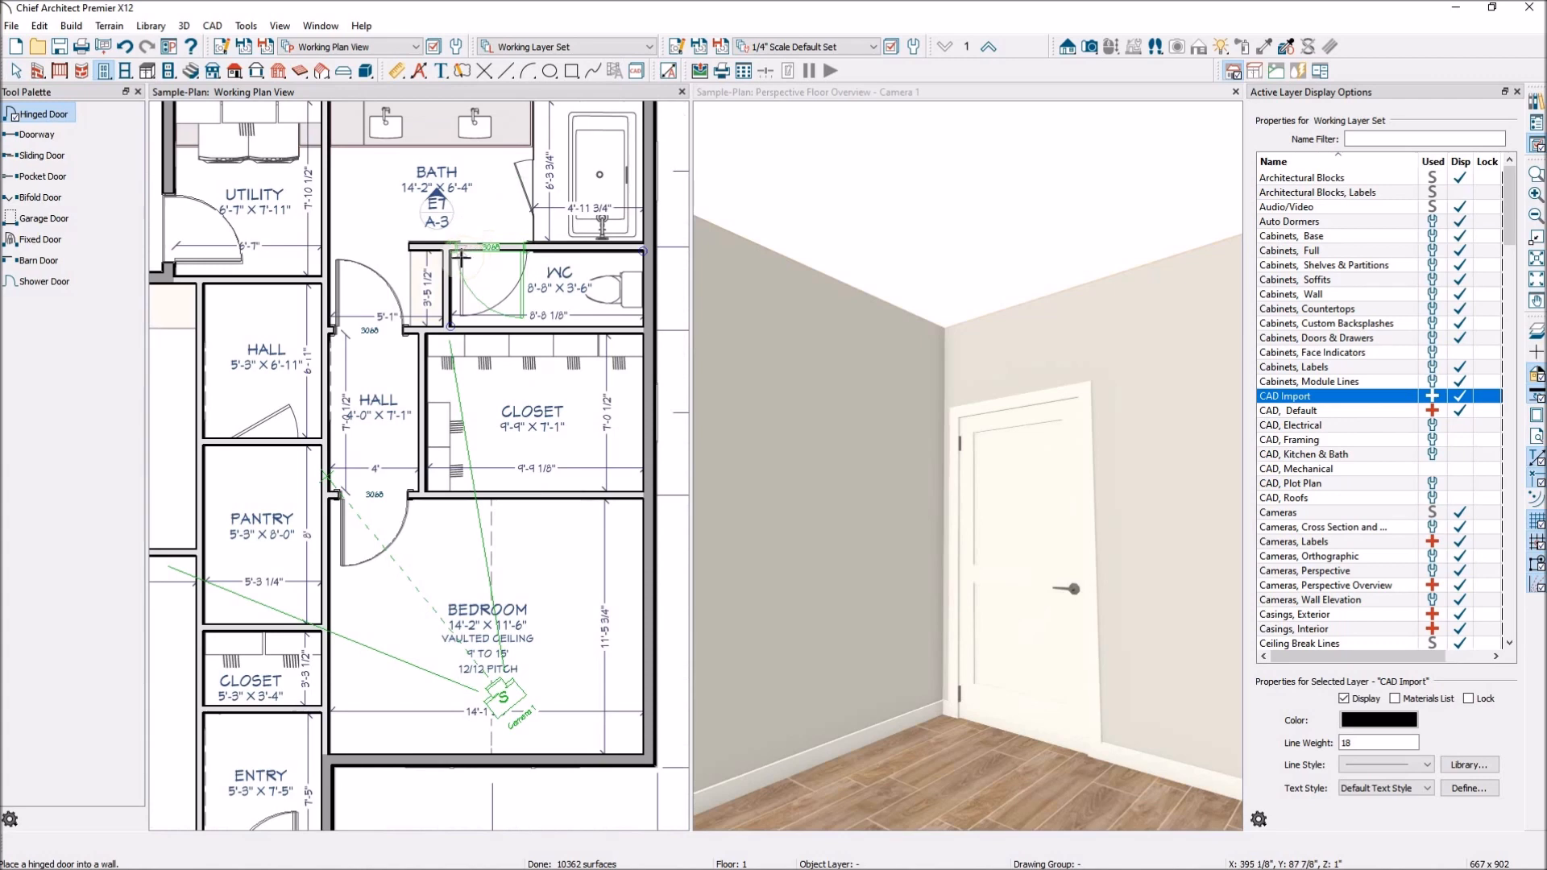
Place a hinged door in the wall between the bath and the WC, and flip its hinge side to match the plan
left_click(483, 261)
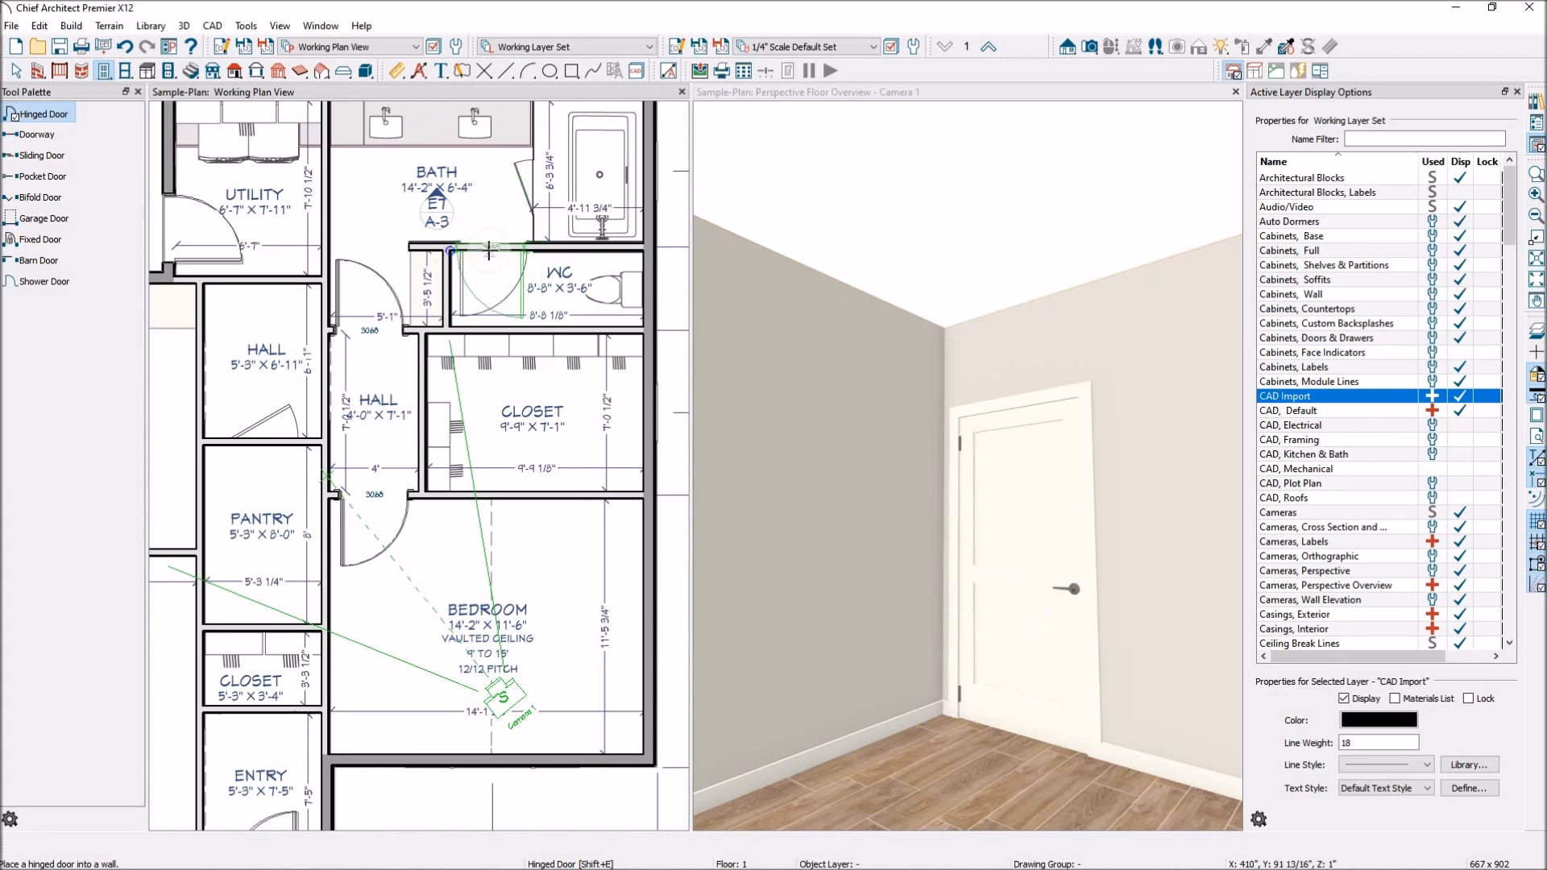
left_click(489, 250)
key("space")
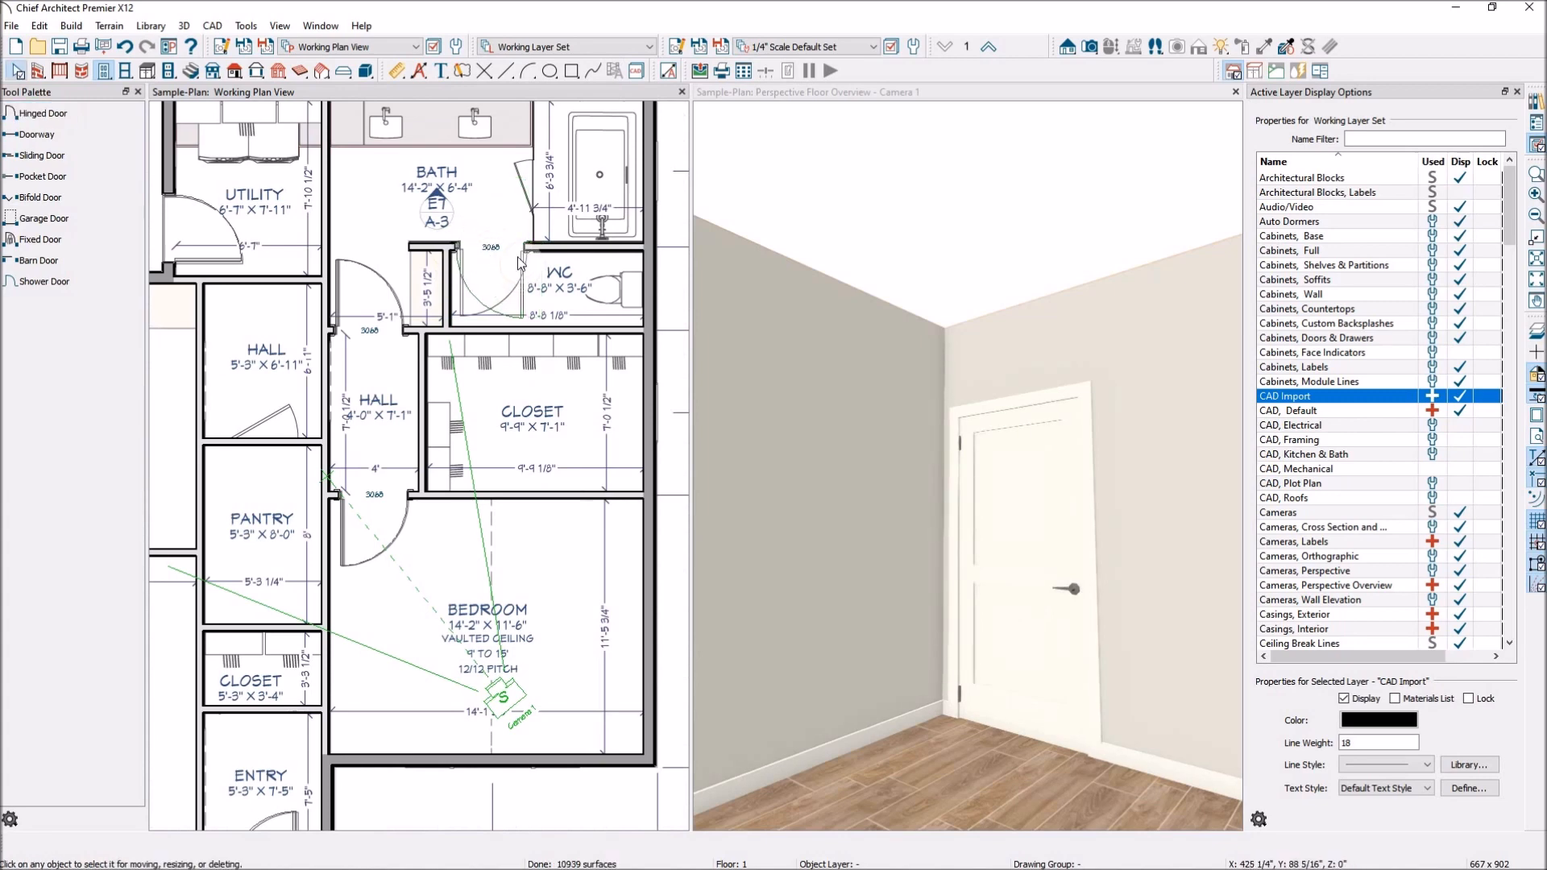
left_click(488, 304)
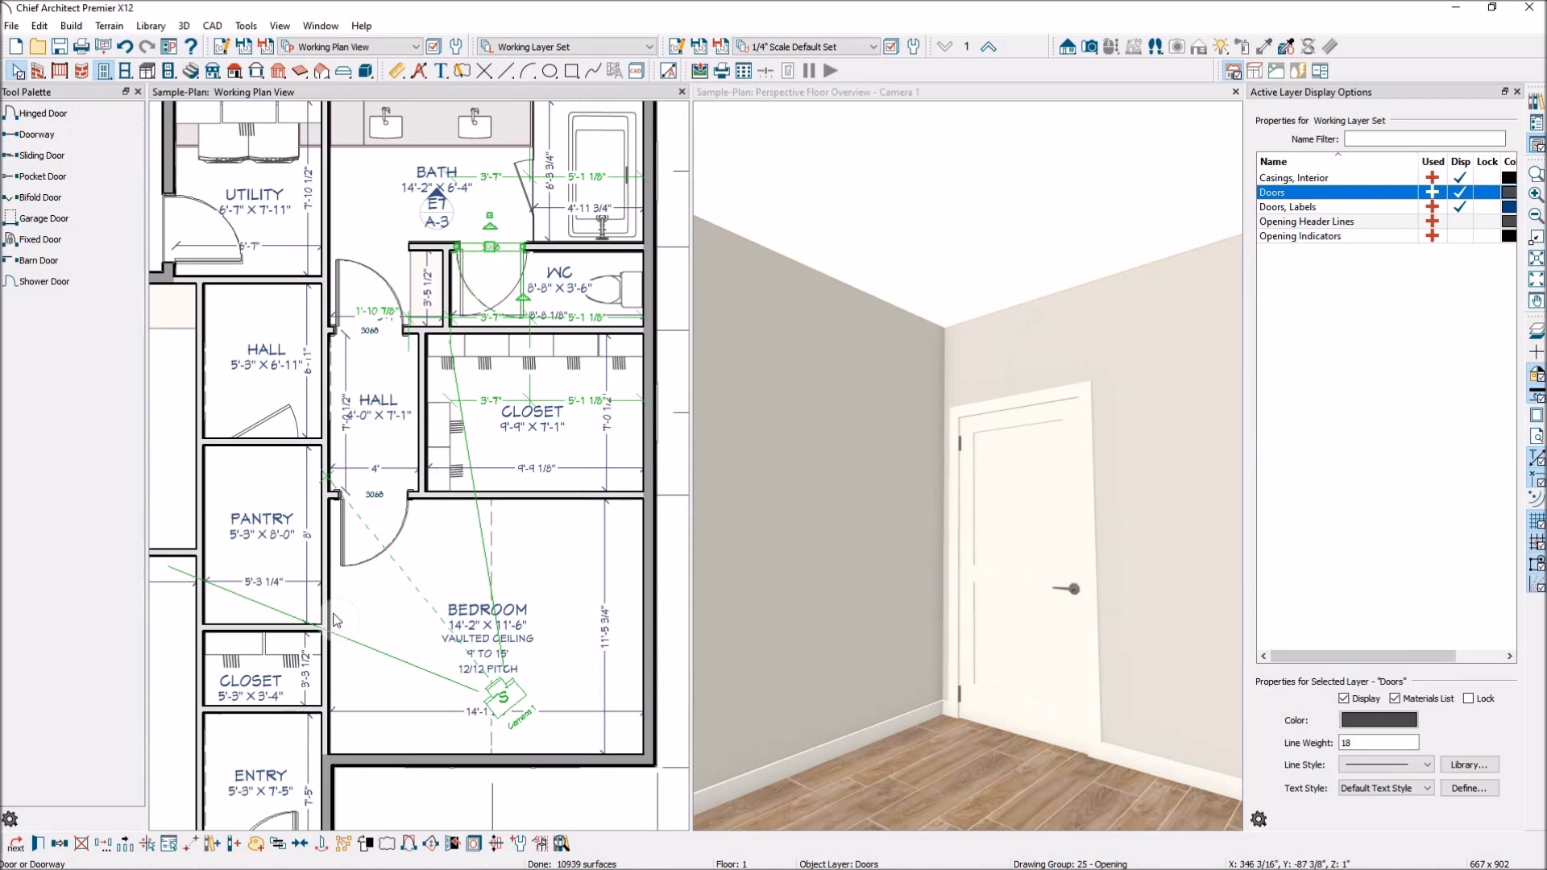
left_click(409, 844)
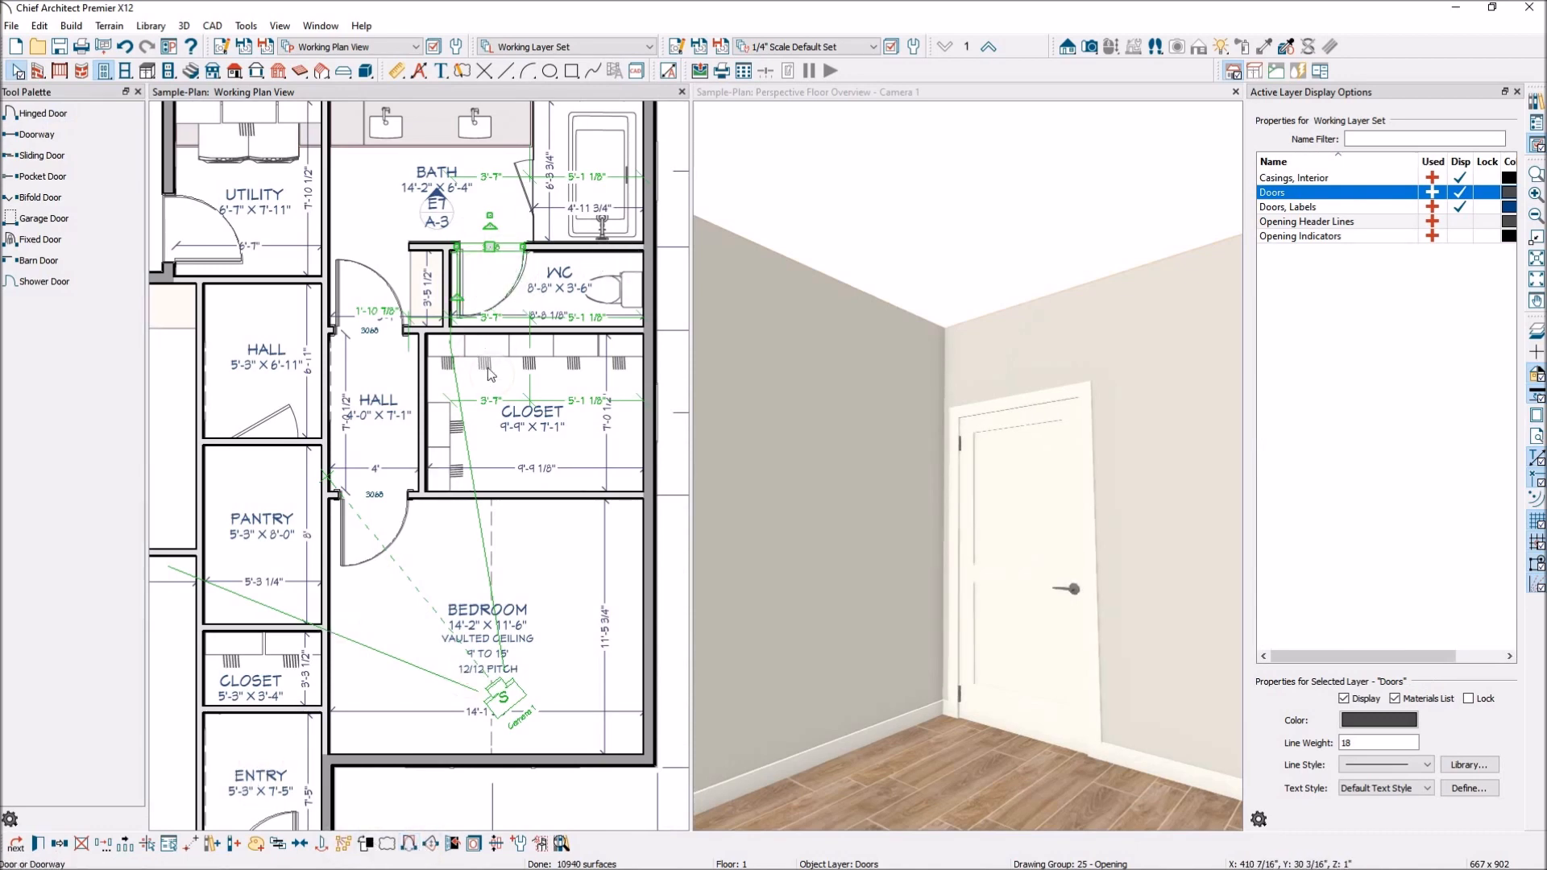
Place a hinged door in the wall between the hall and the pantry, and reduce its swing to match the reference plan
scroll(605, 290, "down", 2)
scroll(606, 294, "down", 1)
left_click(42, 114)
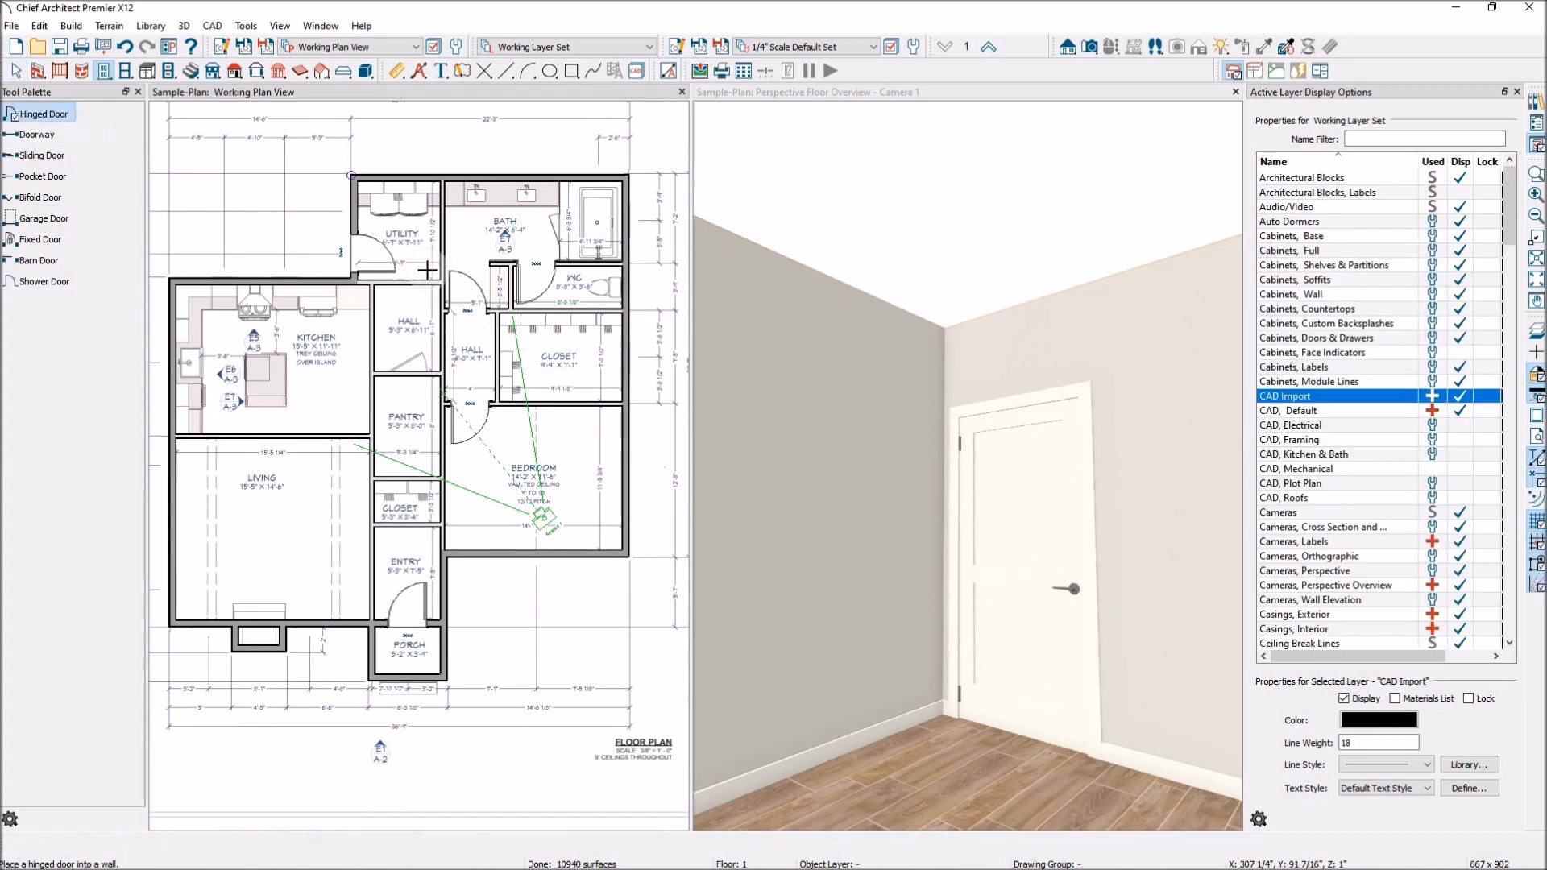
scroll(395, 376, "up", 2)
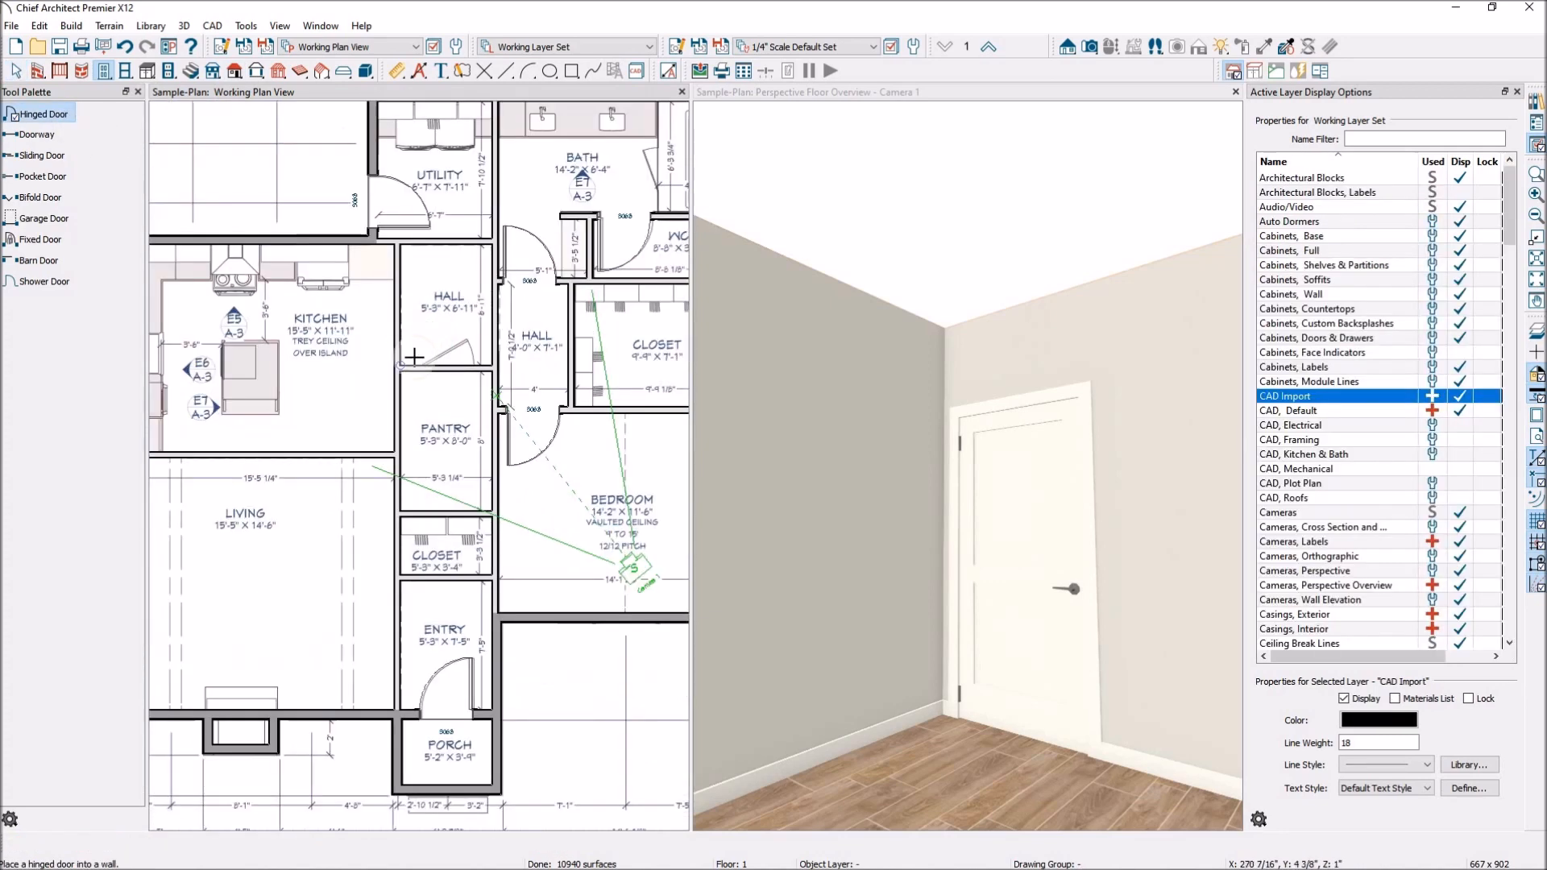
left_click(457, 372)
scroll(456, 366, "up", 2)
key("space")
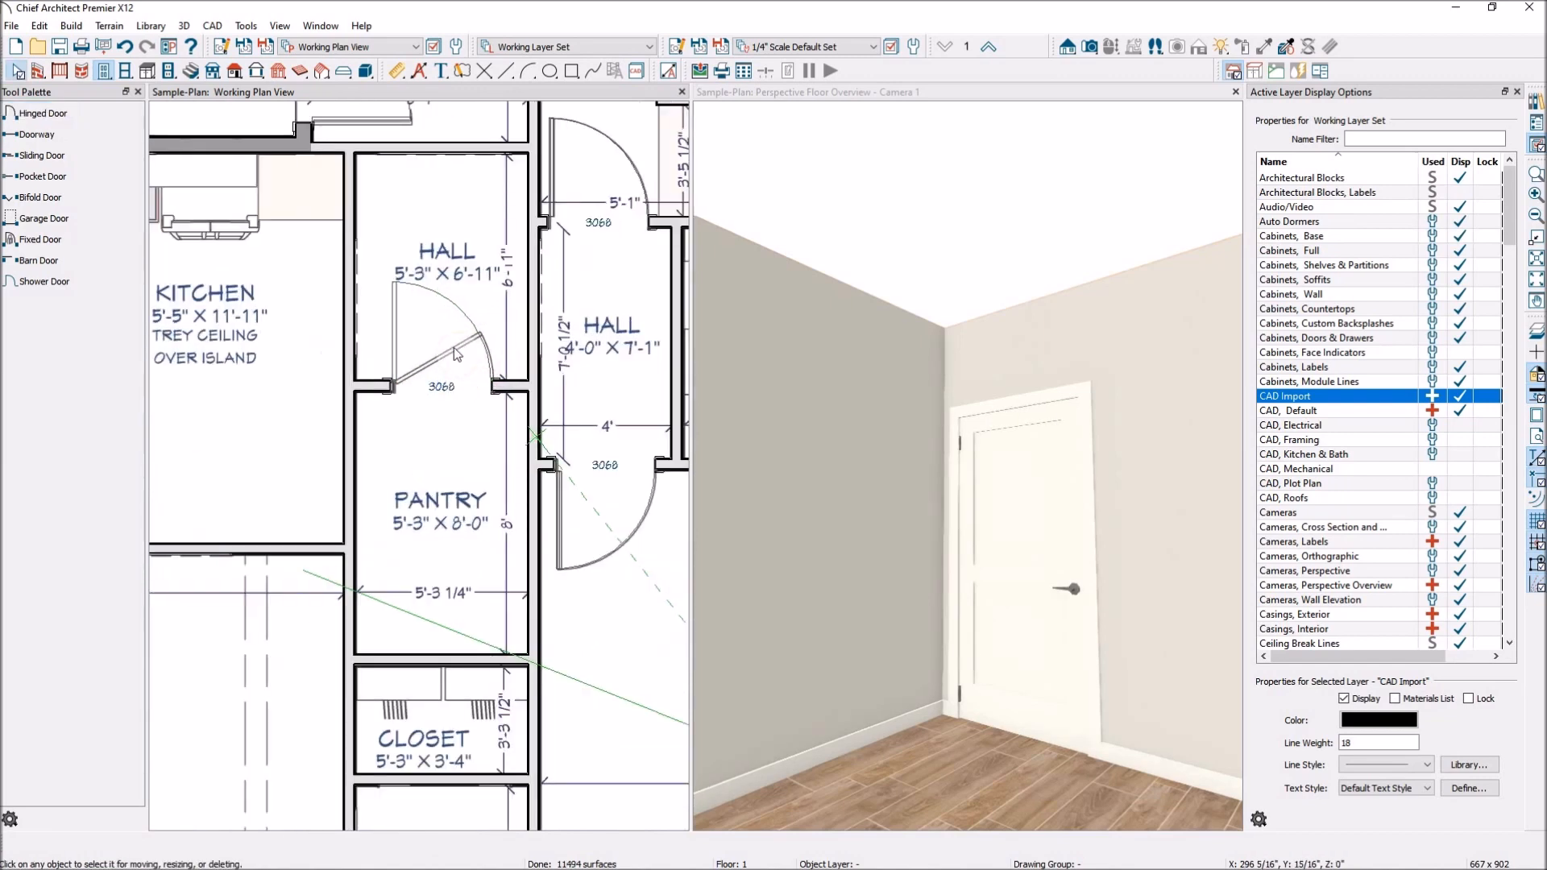
left_click(400, 340)
left_click_drag(394, 300, 477, 352)
Place a sliding door in the wall between the bedroom and its closet
scroll(475, 352, "down", 3)
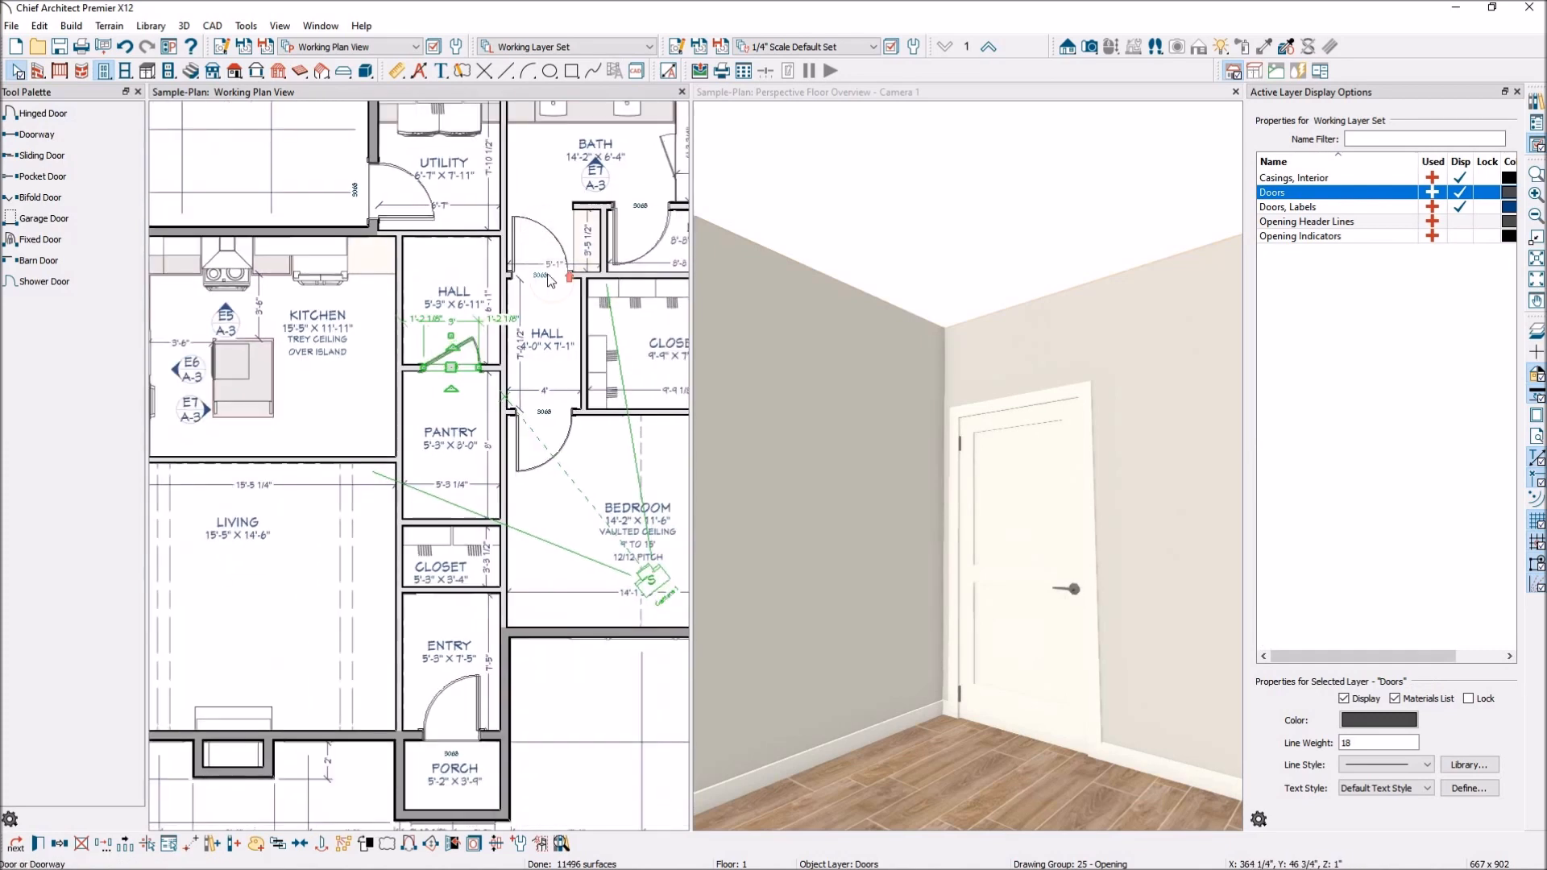
scroll(515, 256, "up", 1)
scroll(483, 262, "down", 3)
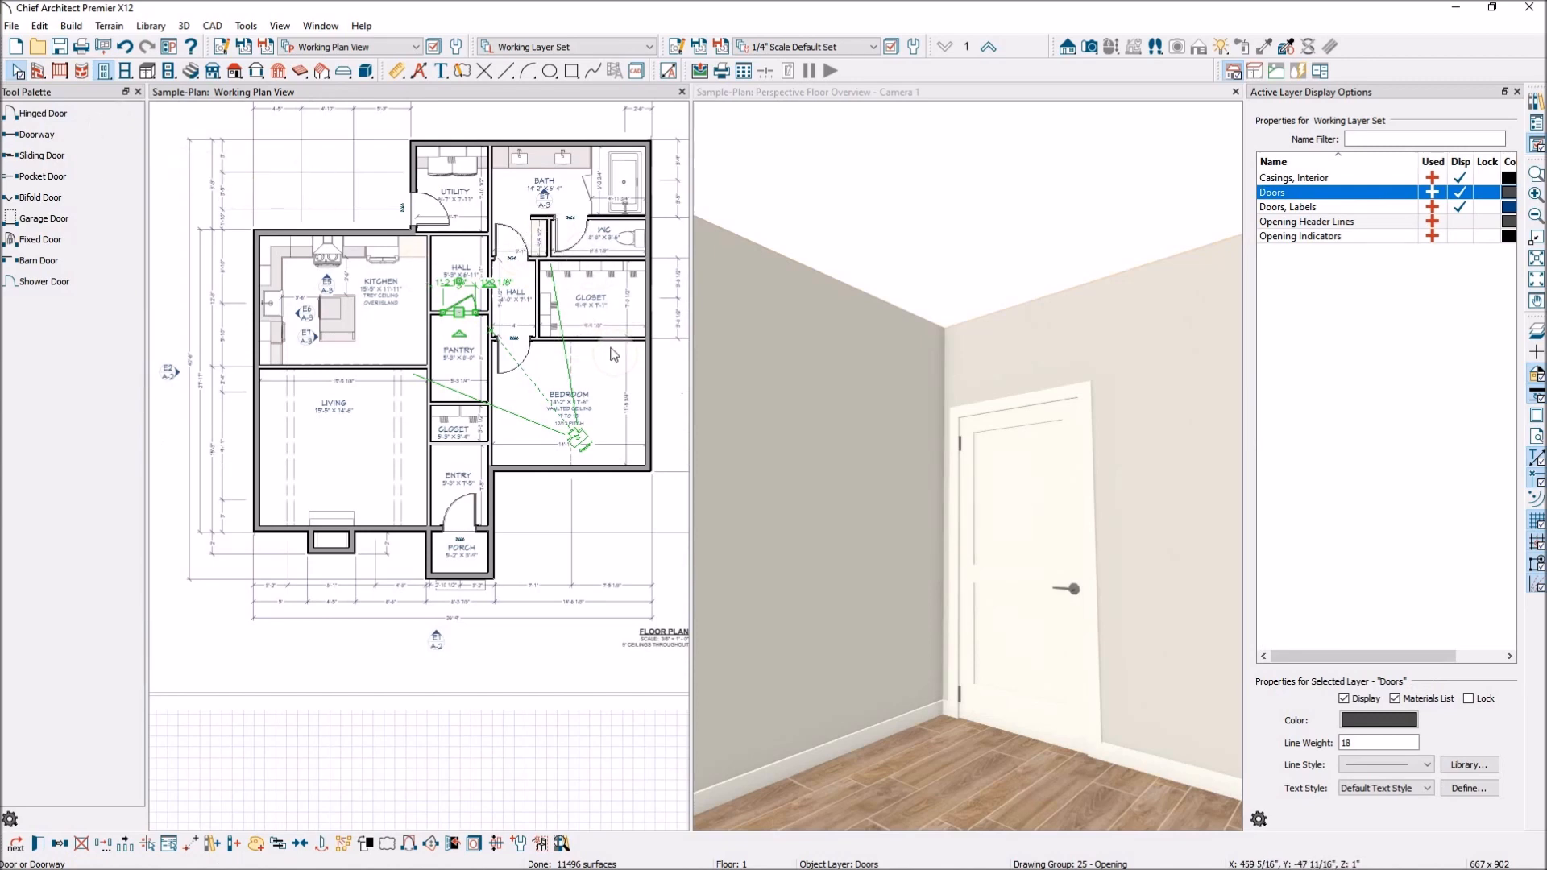
left_click(55, 157)
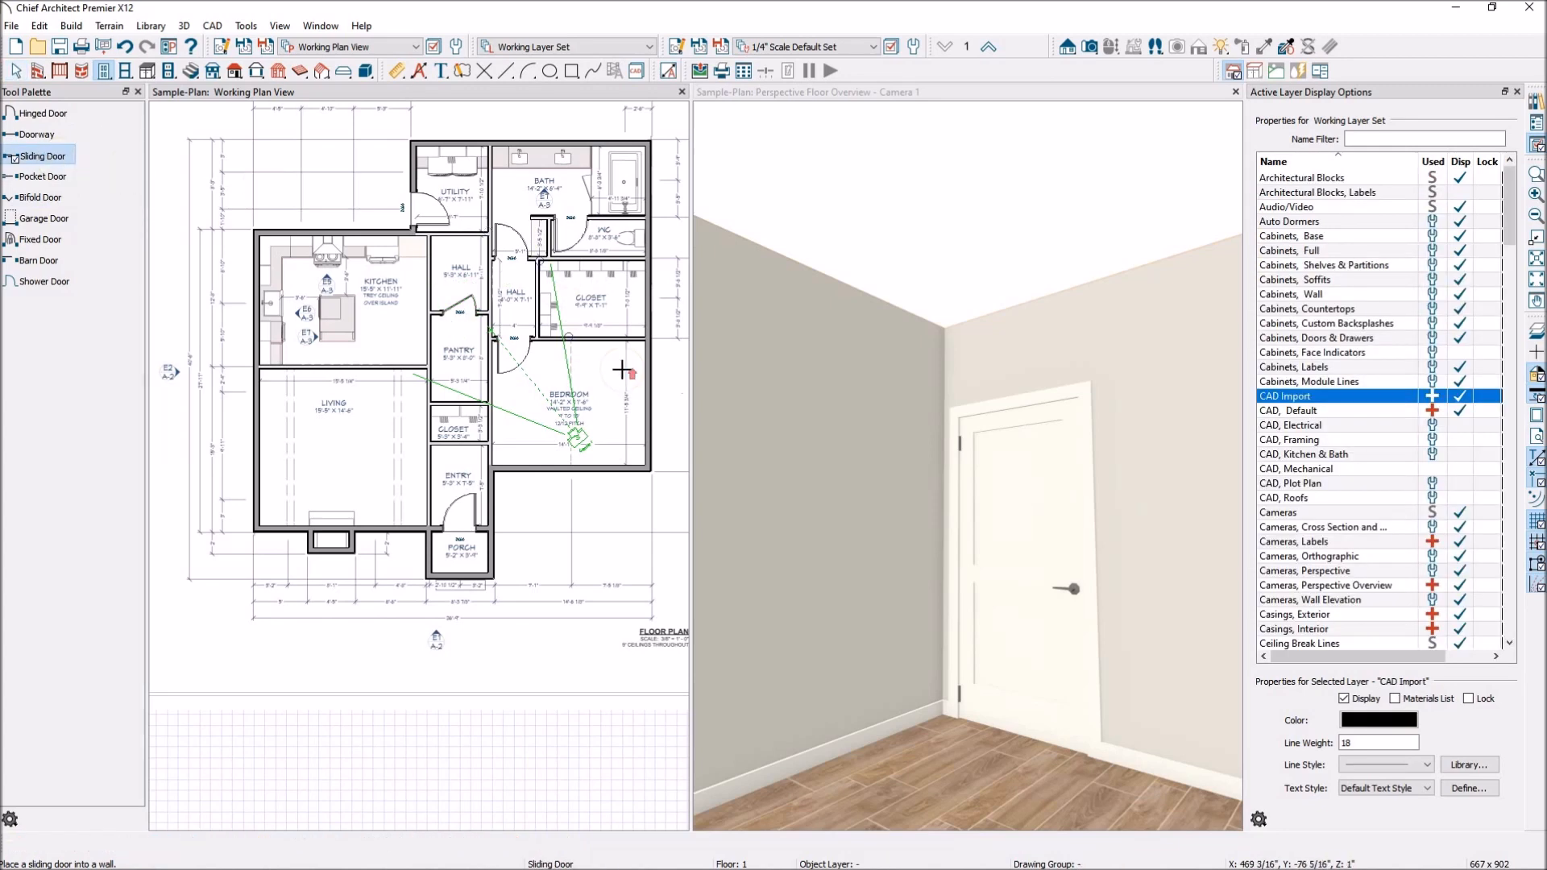
scroll(576, 335, "up", 5)
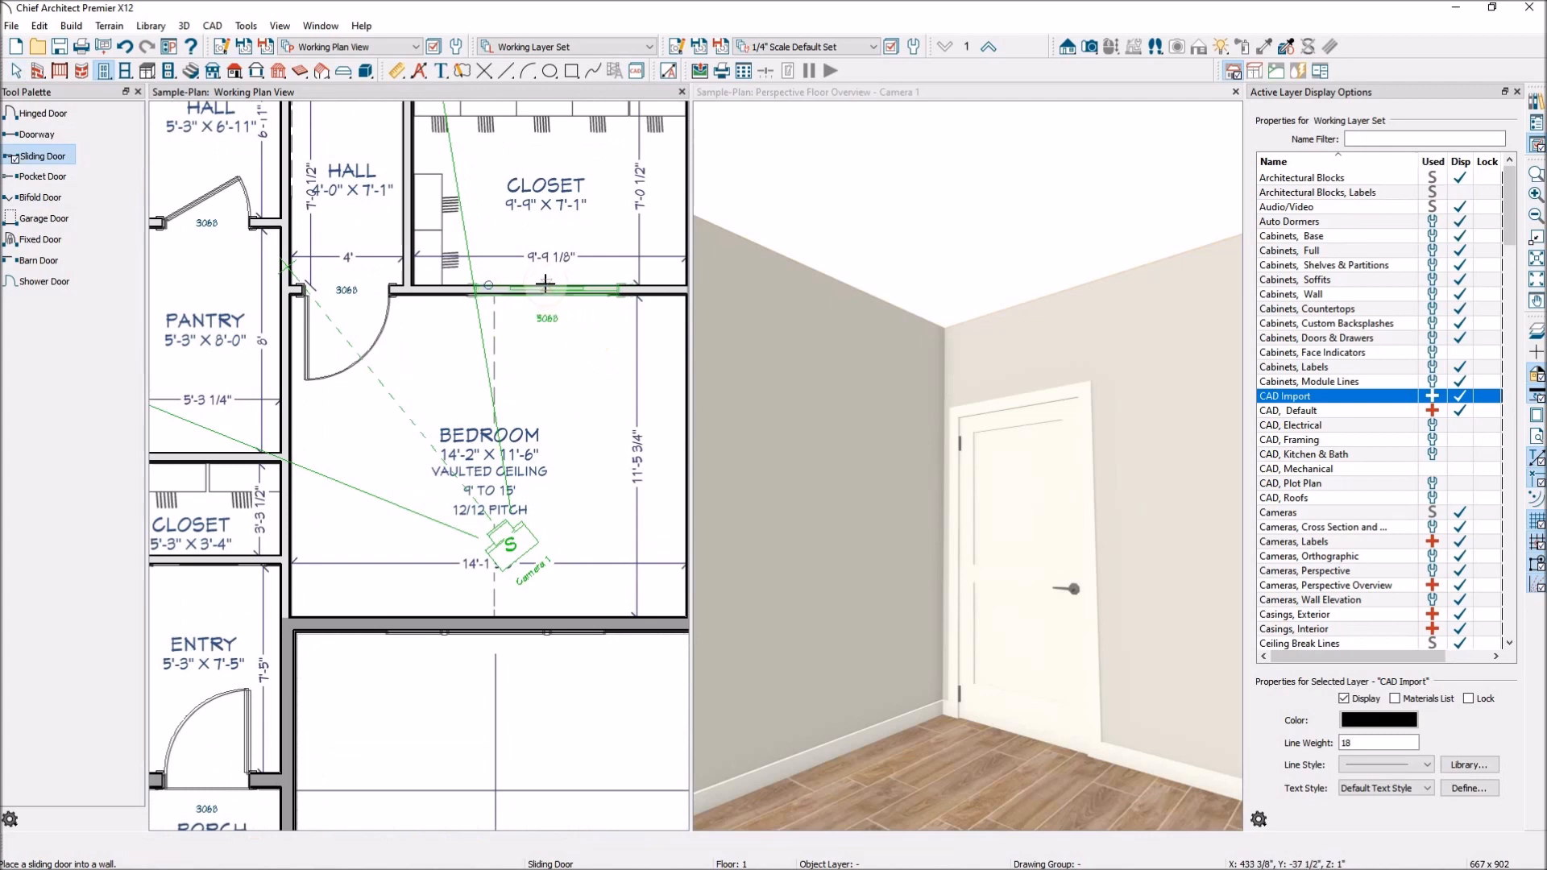
left_click(539, 282)
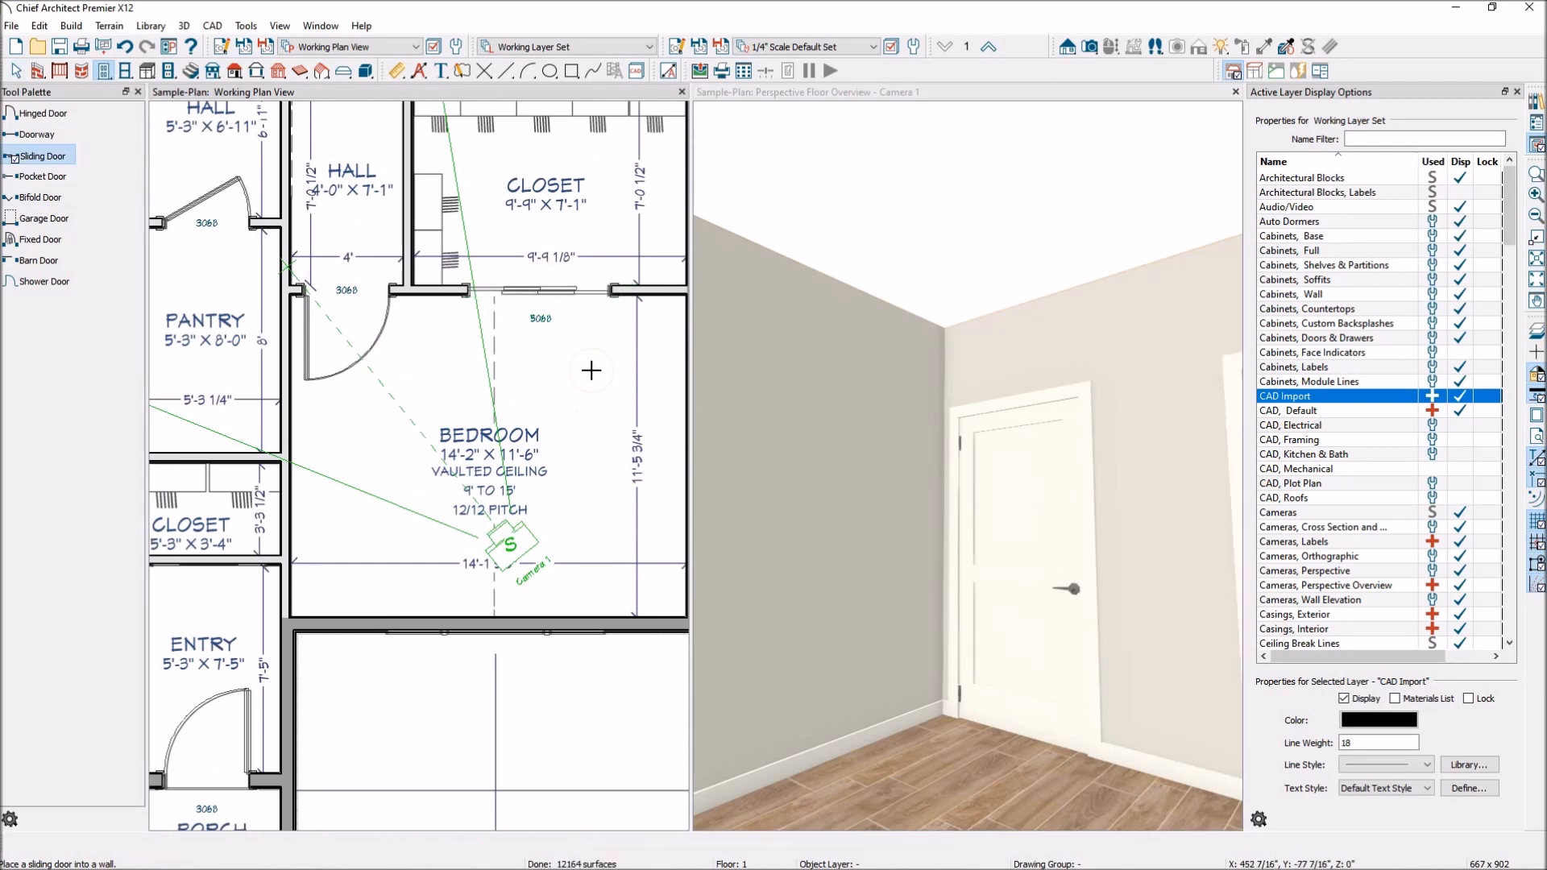
key("space")
Change the bedroom closet sliding door's style to Door P03 from the library's rectangular panel doors
left_click(555, 298)
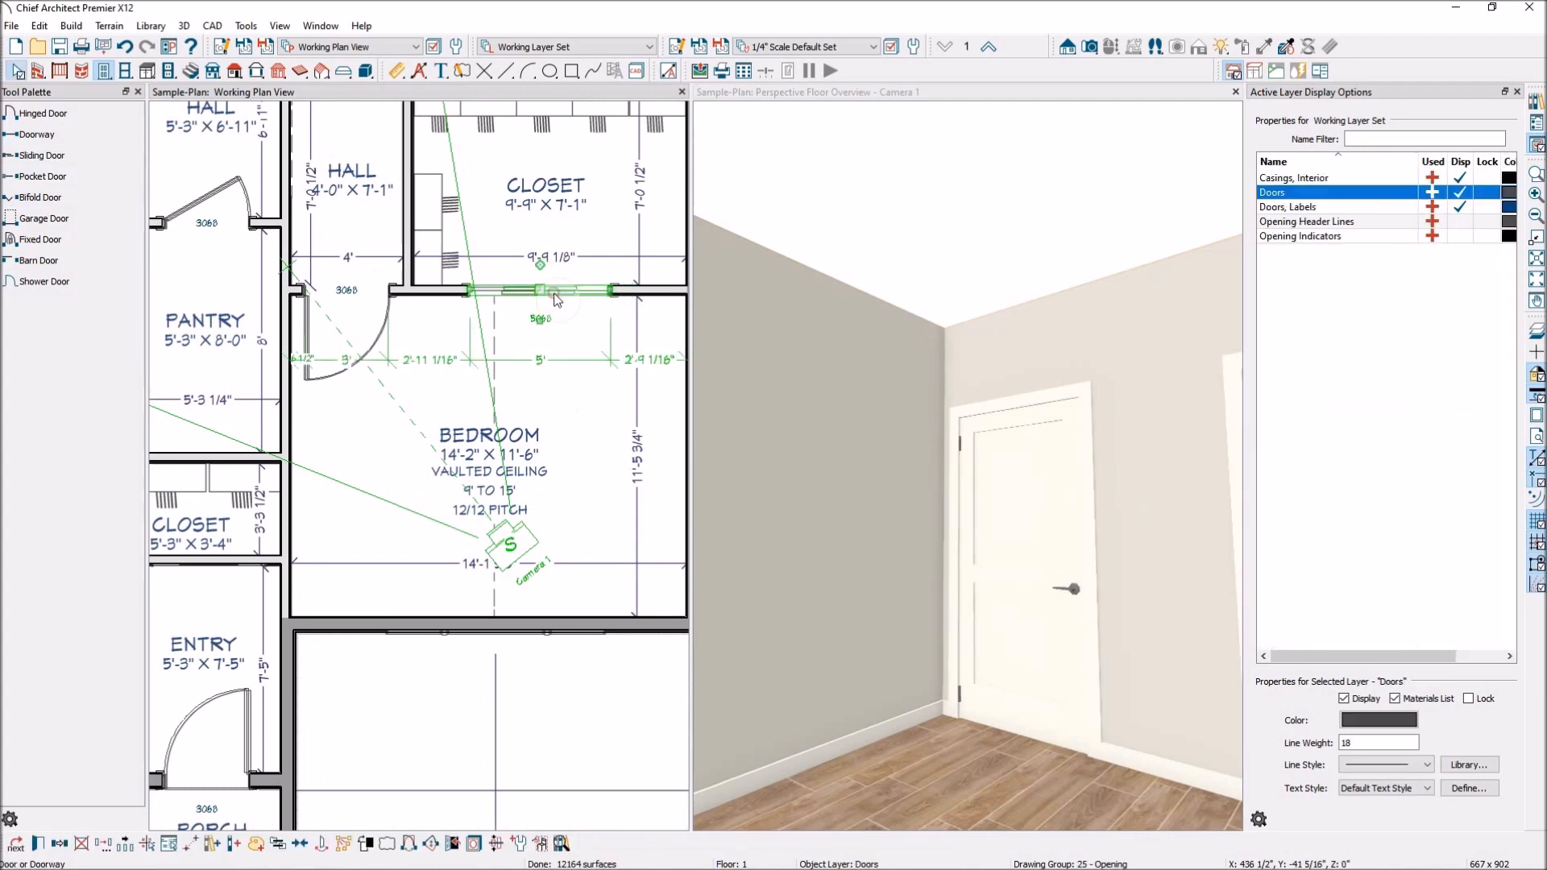
left_click(38, 846)
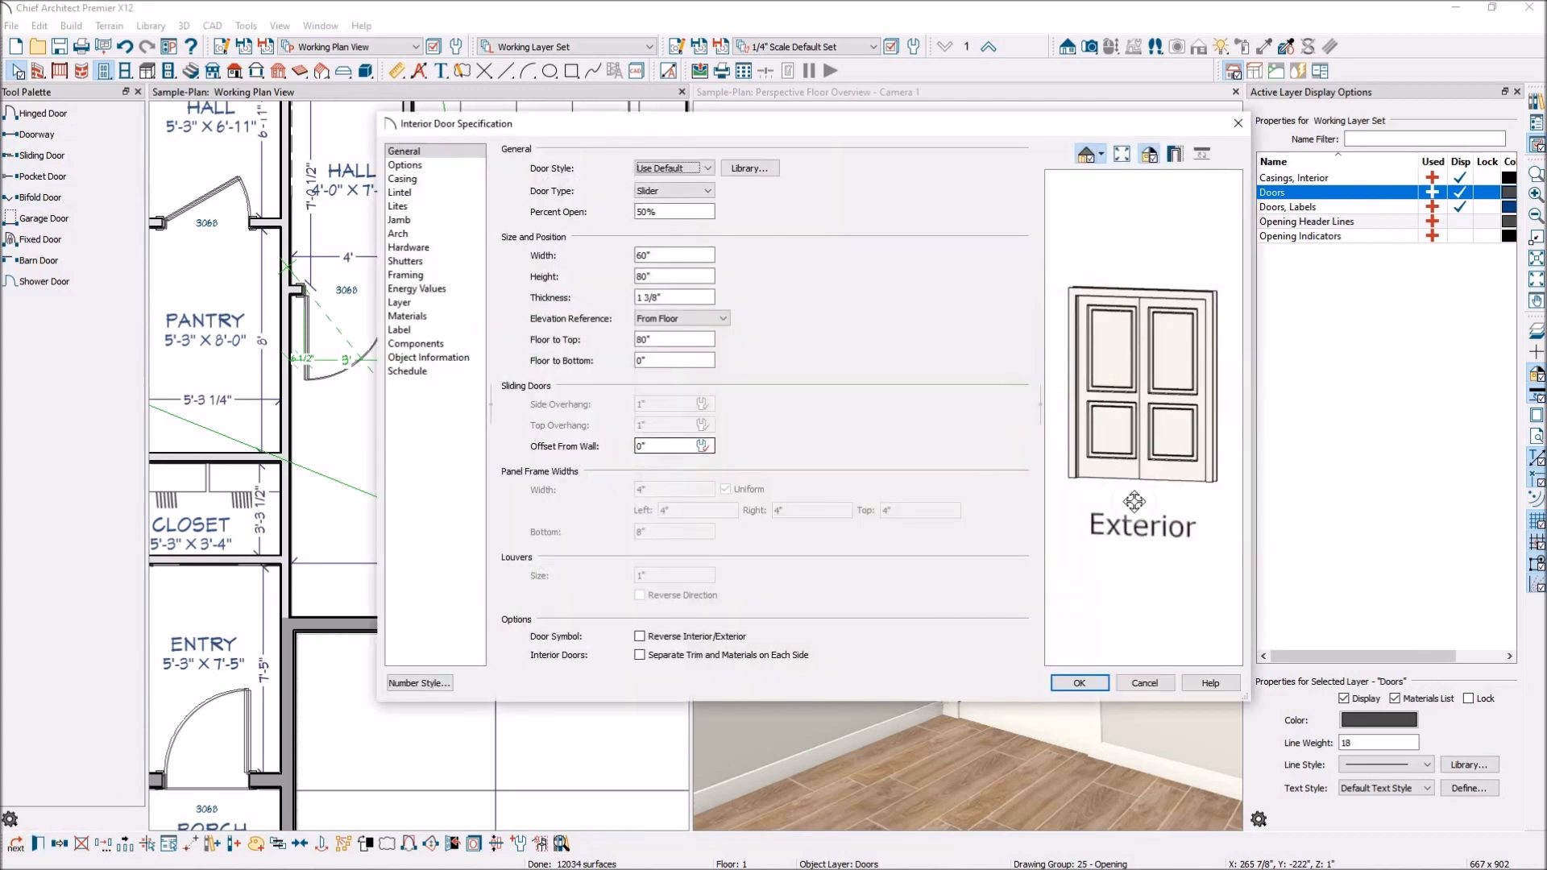
left_click(756, 169)
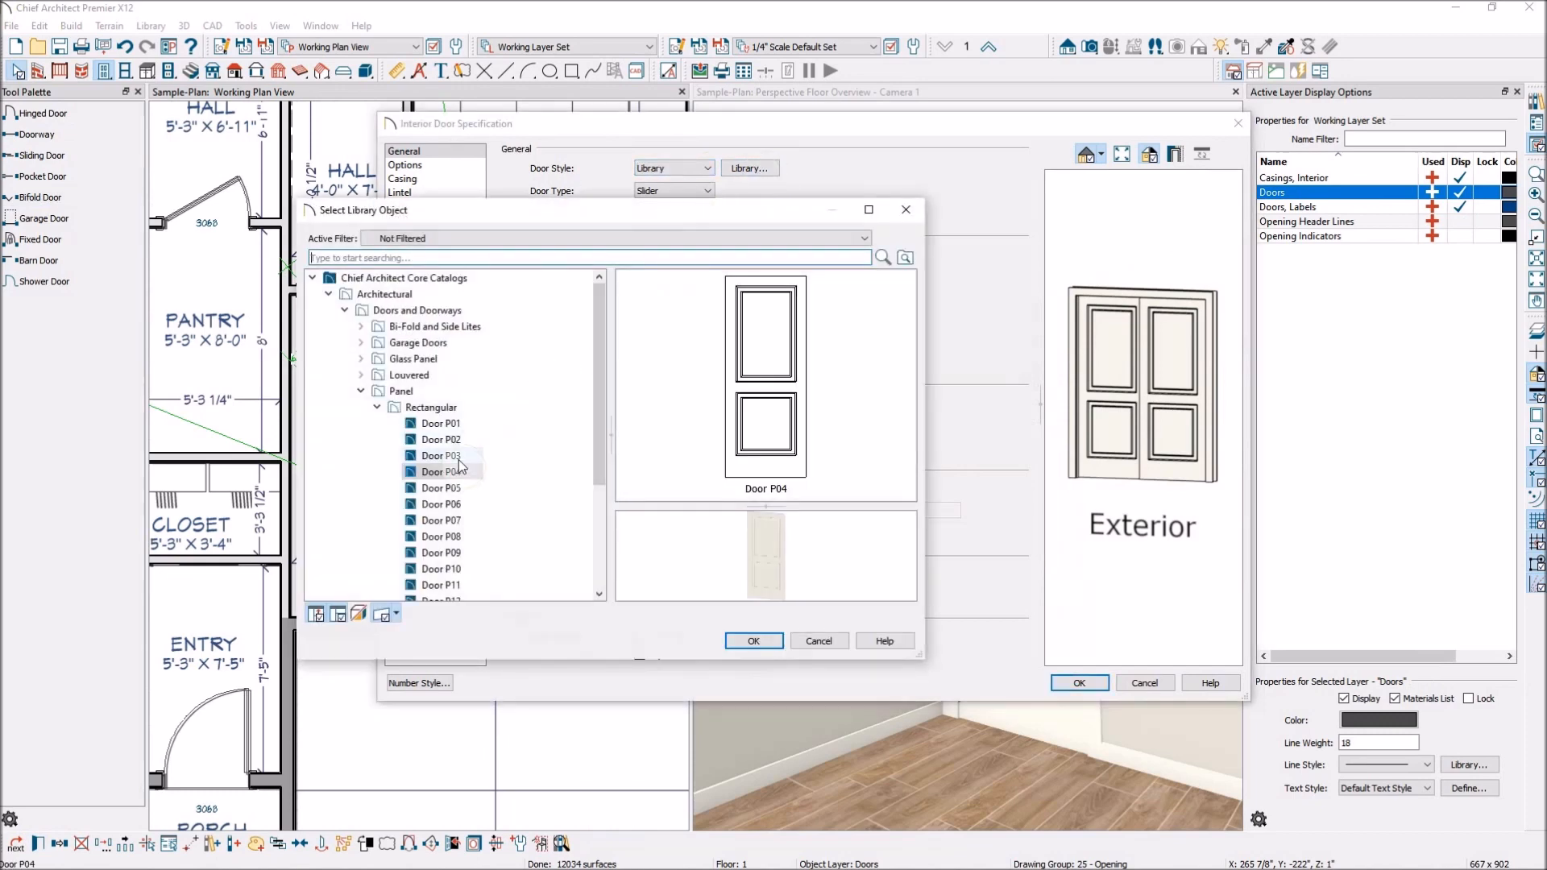
left_click(451, 456)
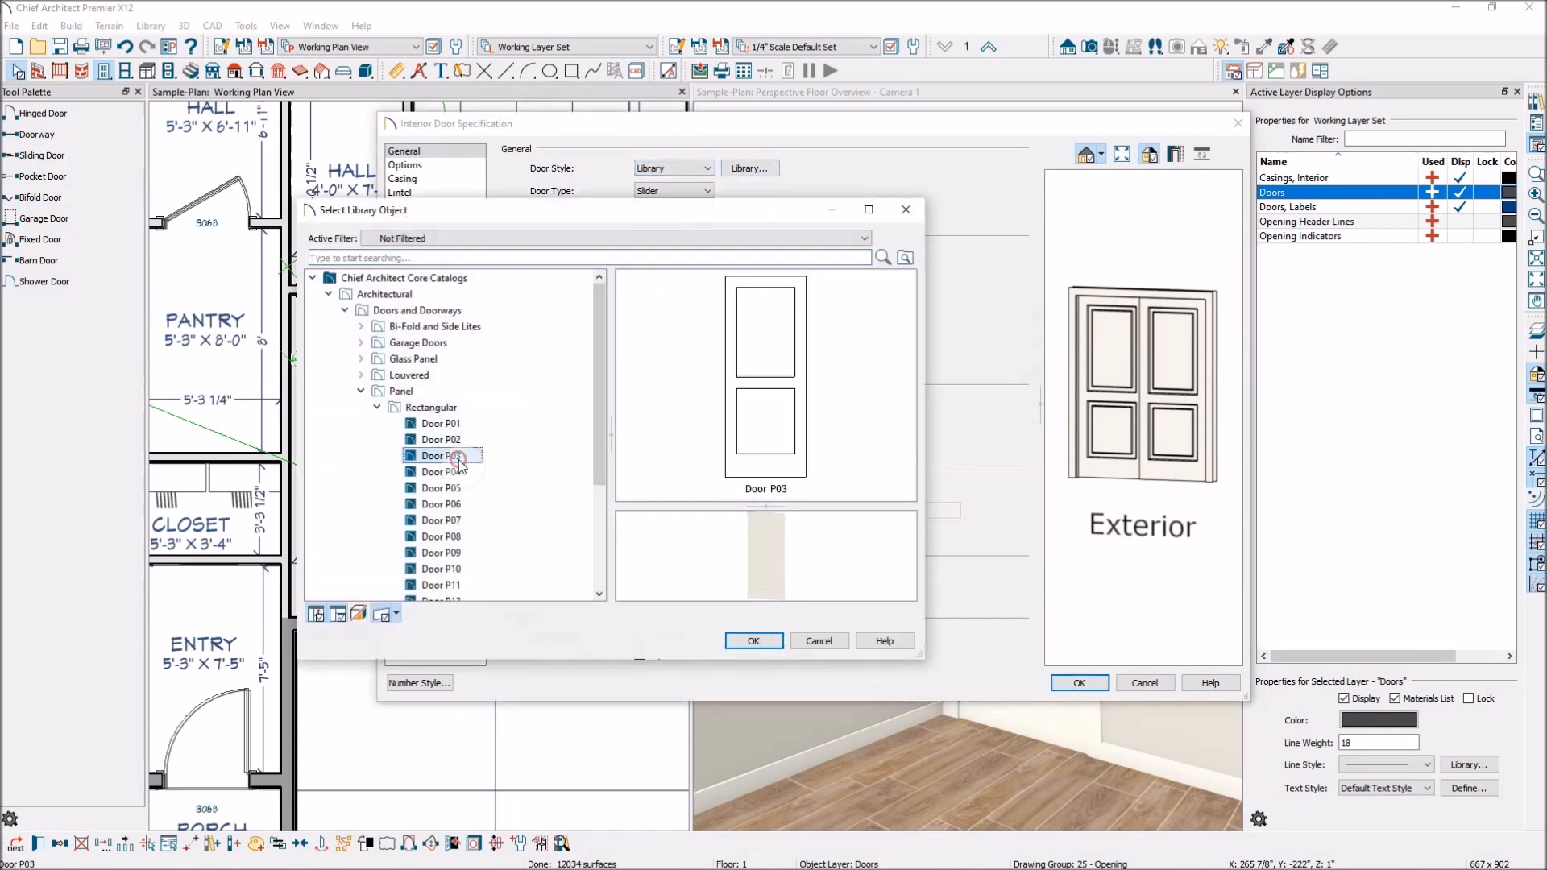
left_click(761, 643)
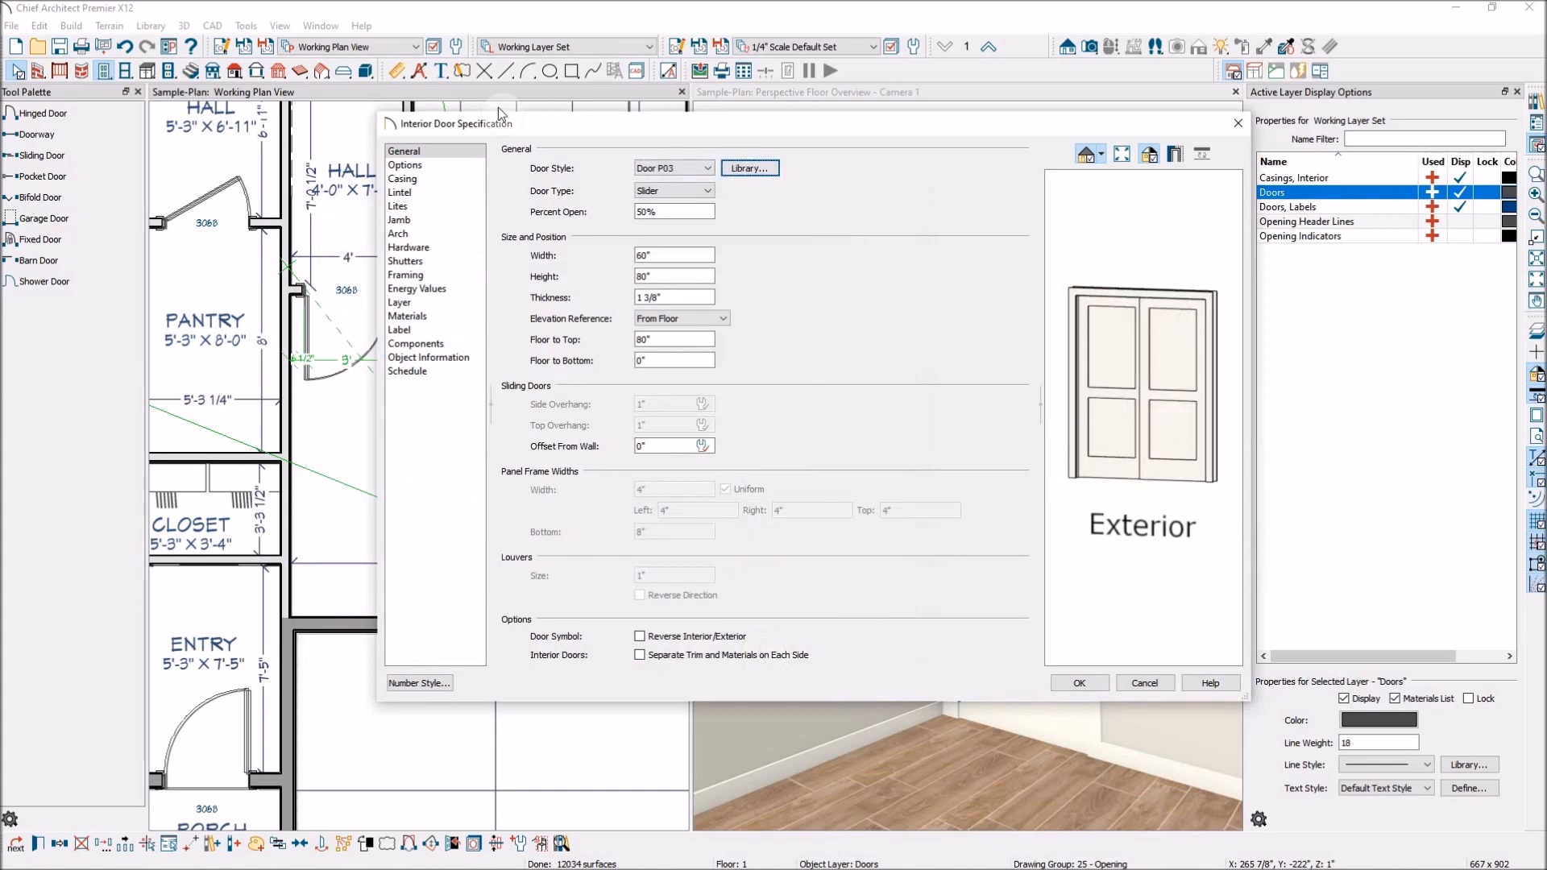
left_click(439, 167)
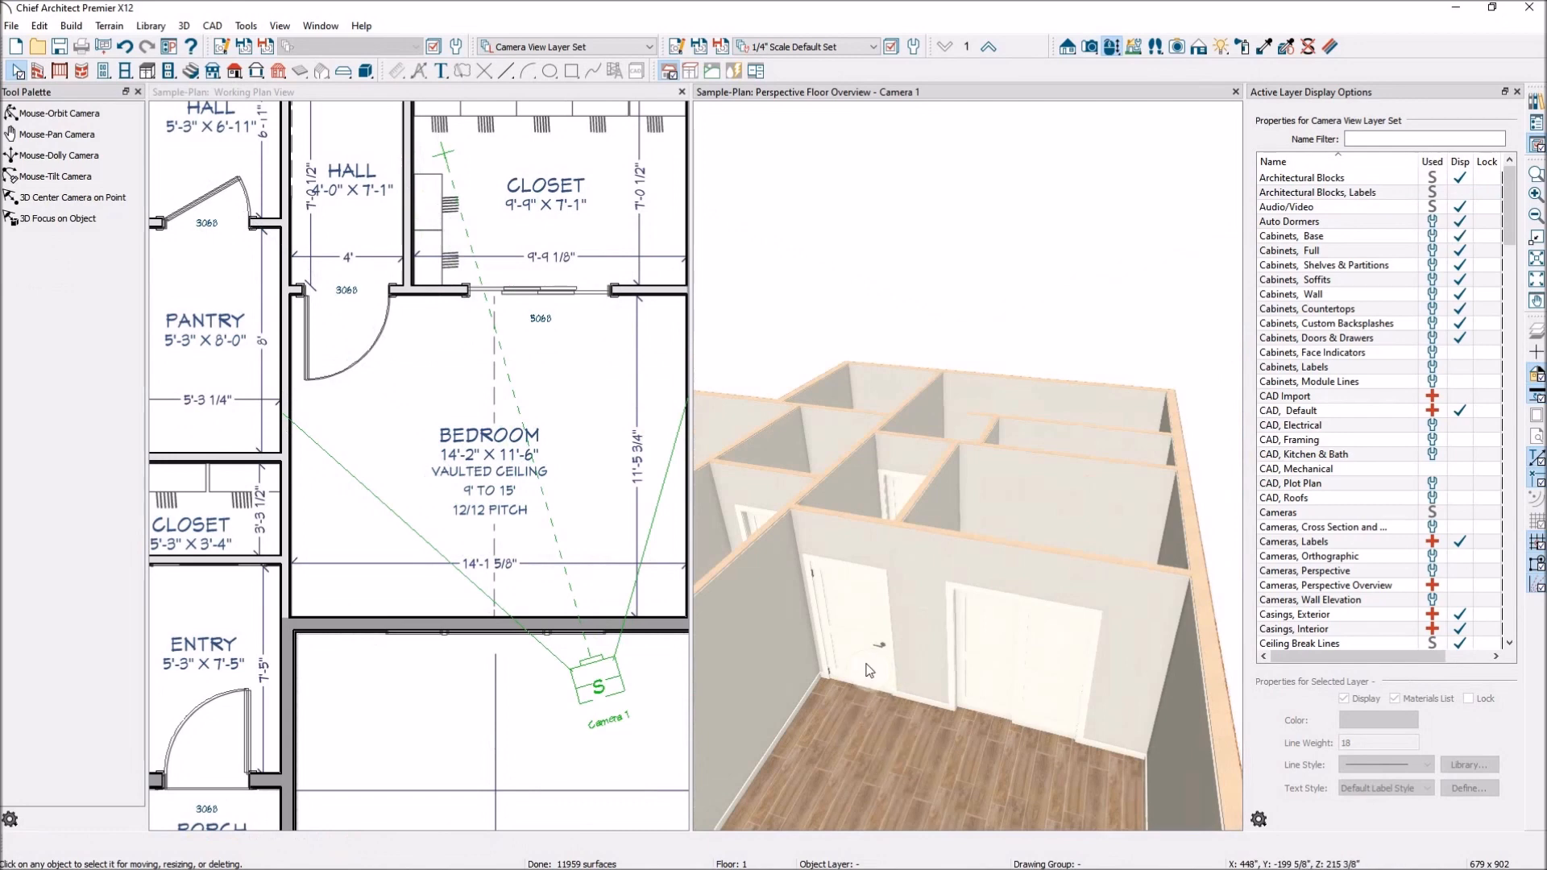
Show the bedroom door and the door between the hall and the bath open in the 3D camera view
left_click(870, 654)
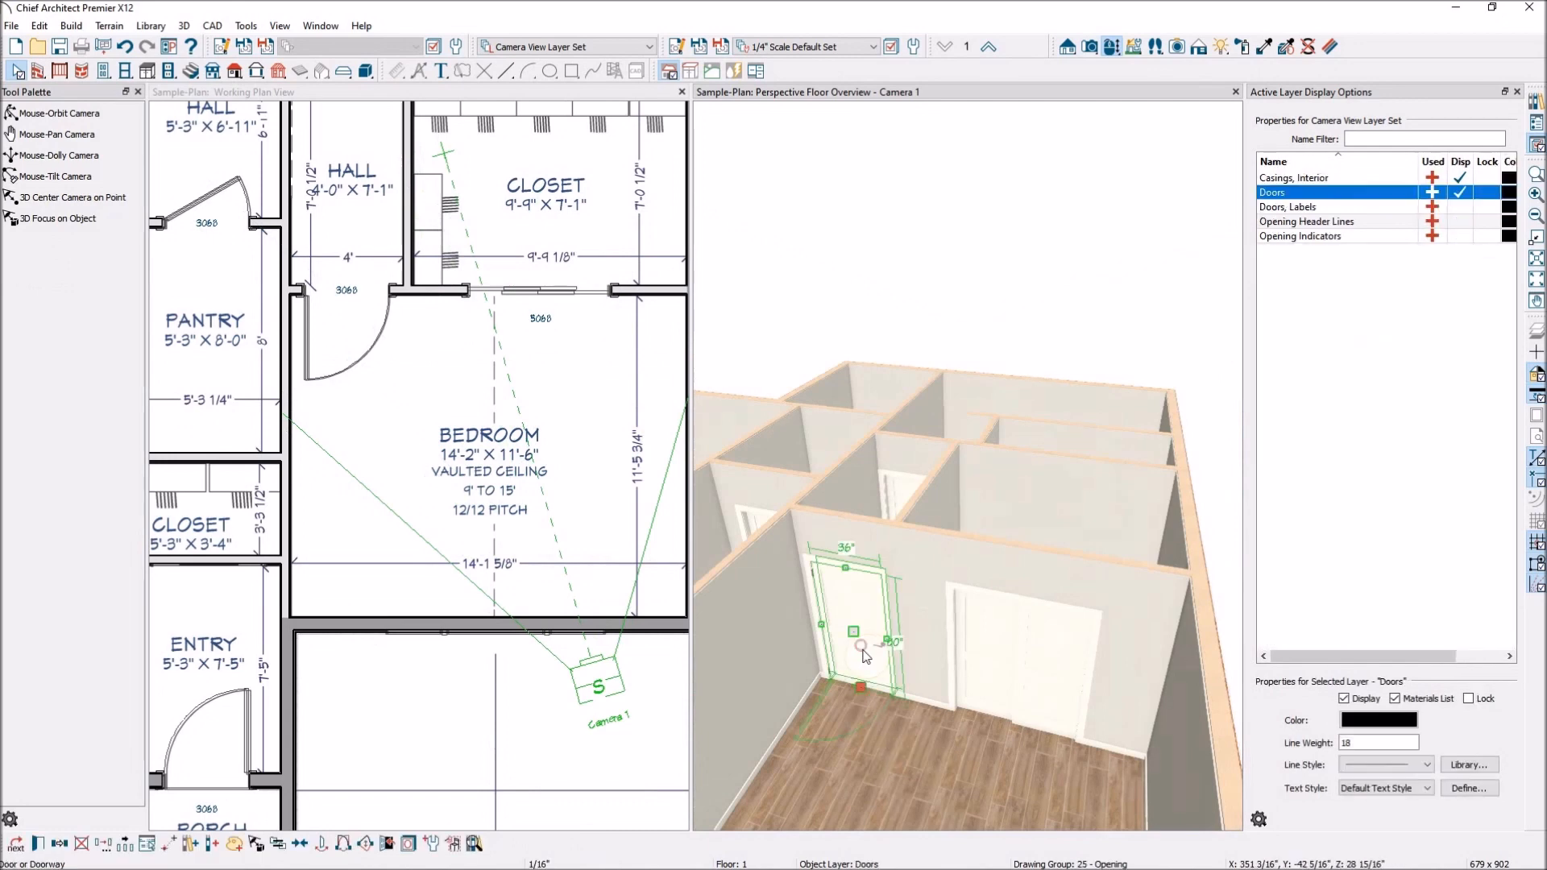
left_click(386, 844)
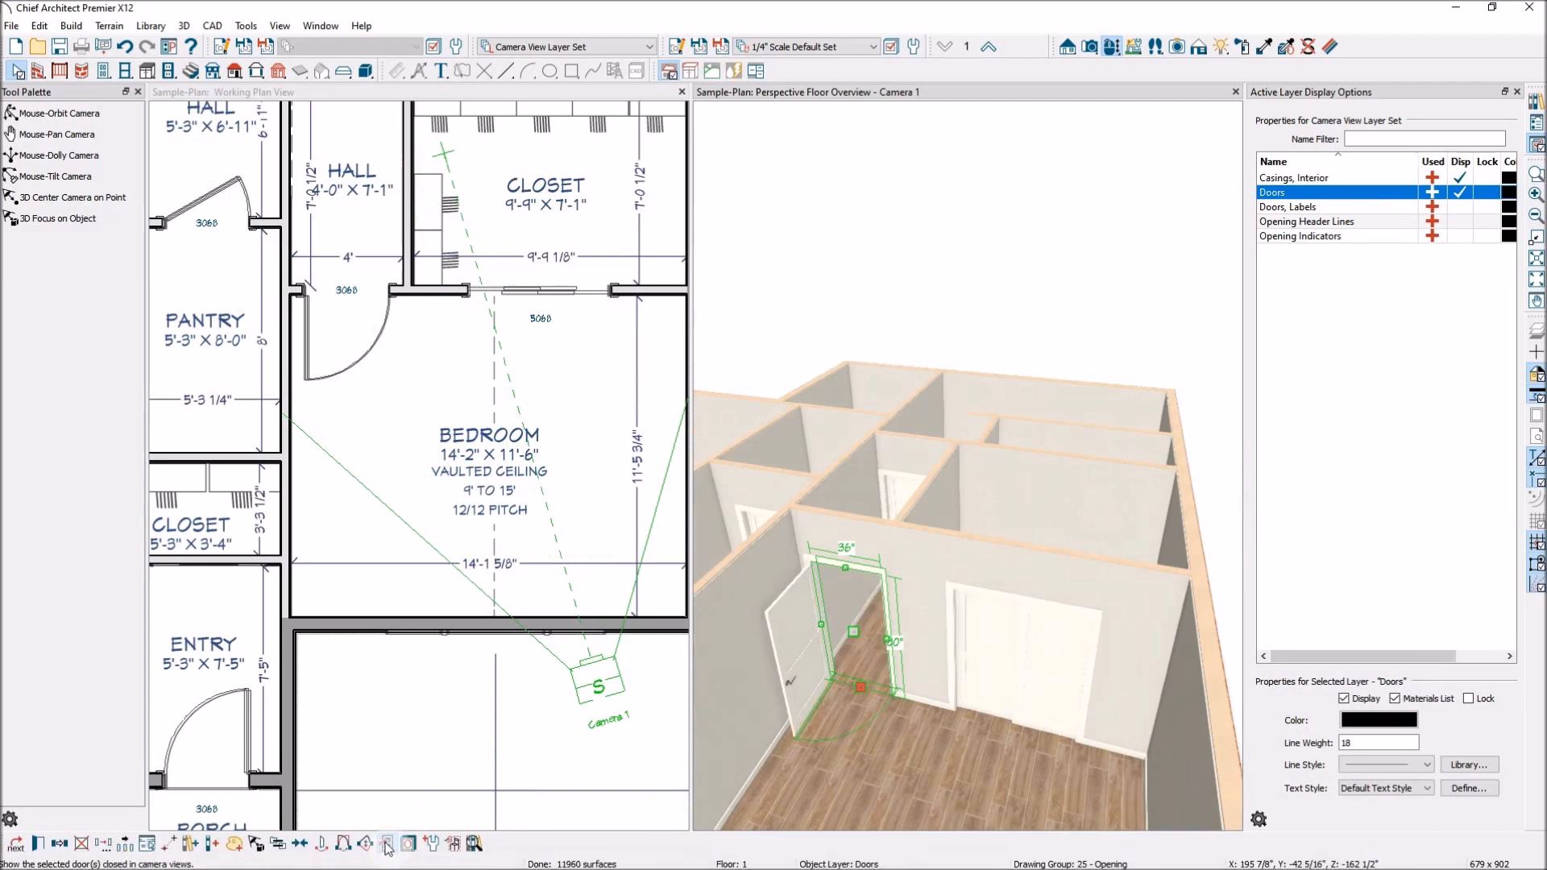
scroll(886, 516, "up", 5)
scroll(884, 532, "down", 5)
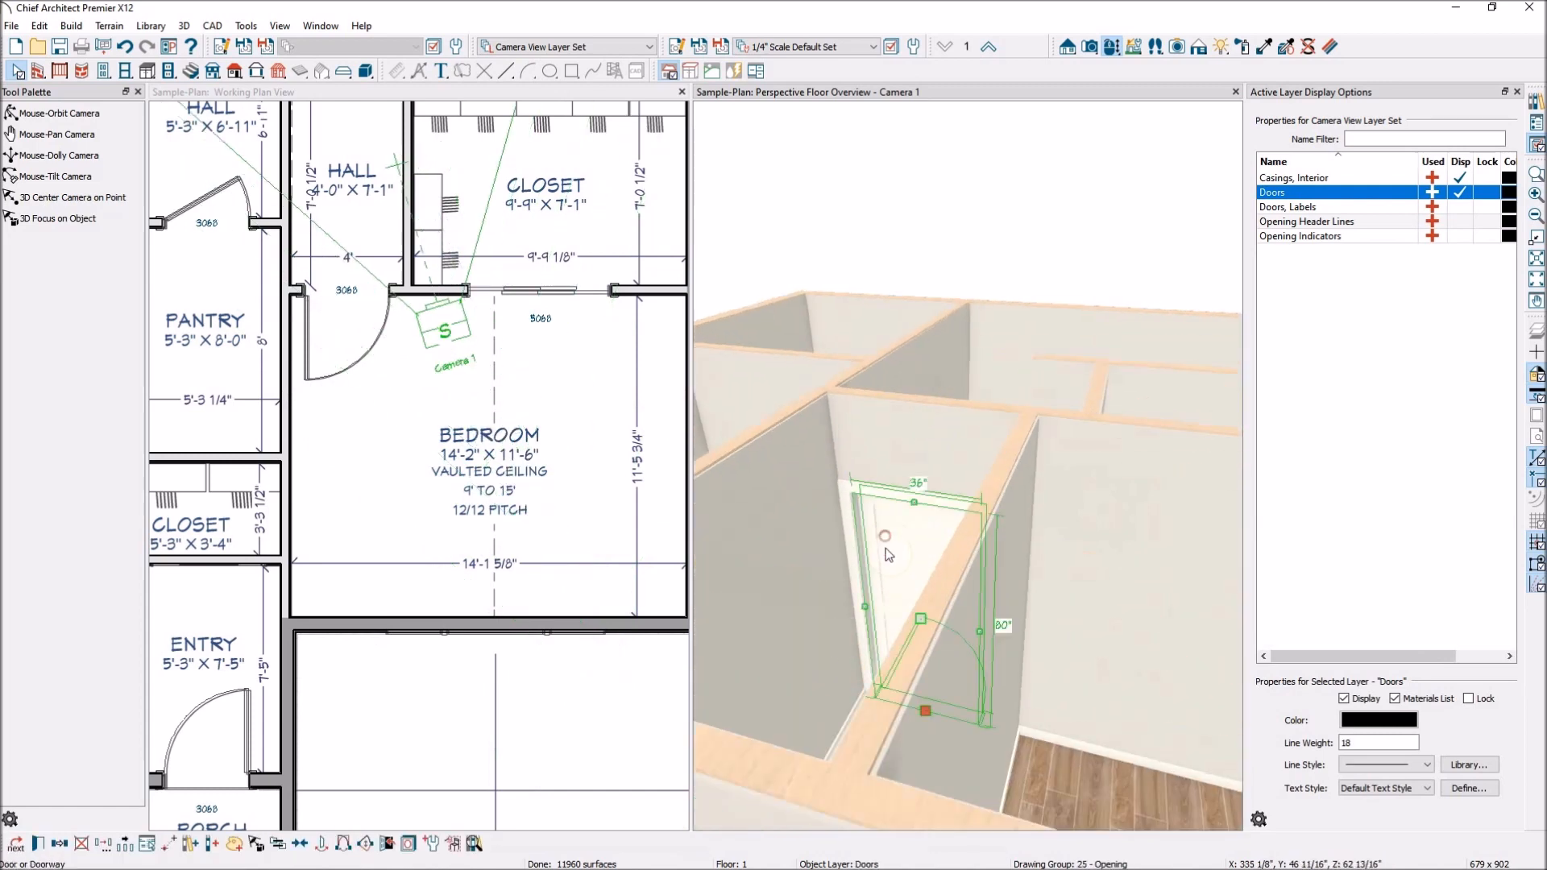
left_click(386, 844)
Place a sliding door in the wall between the entry and its closet
scroll(924, 324, "down", 6)
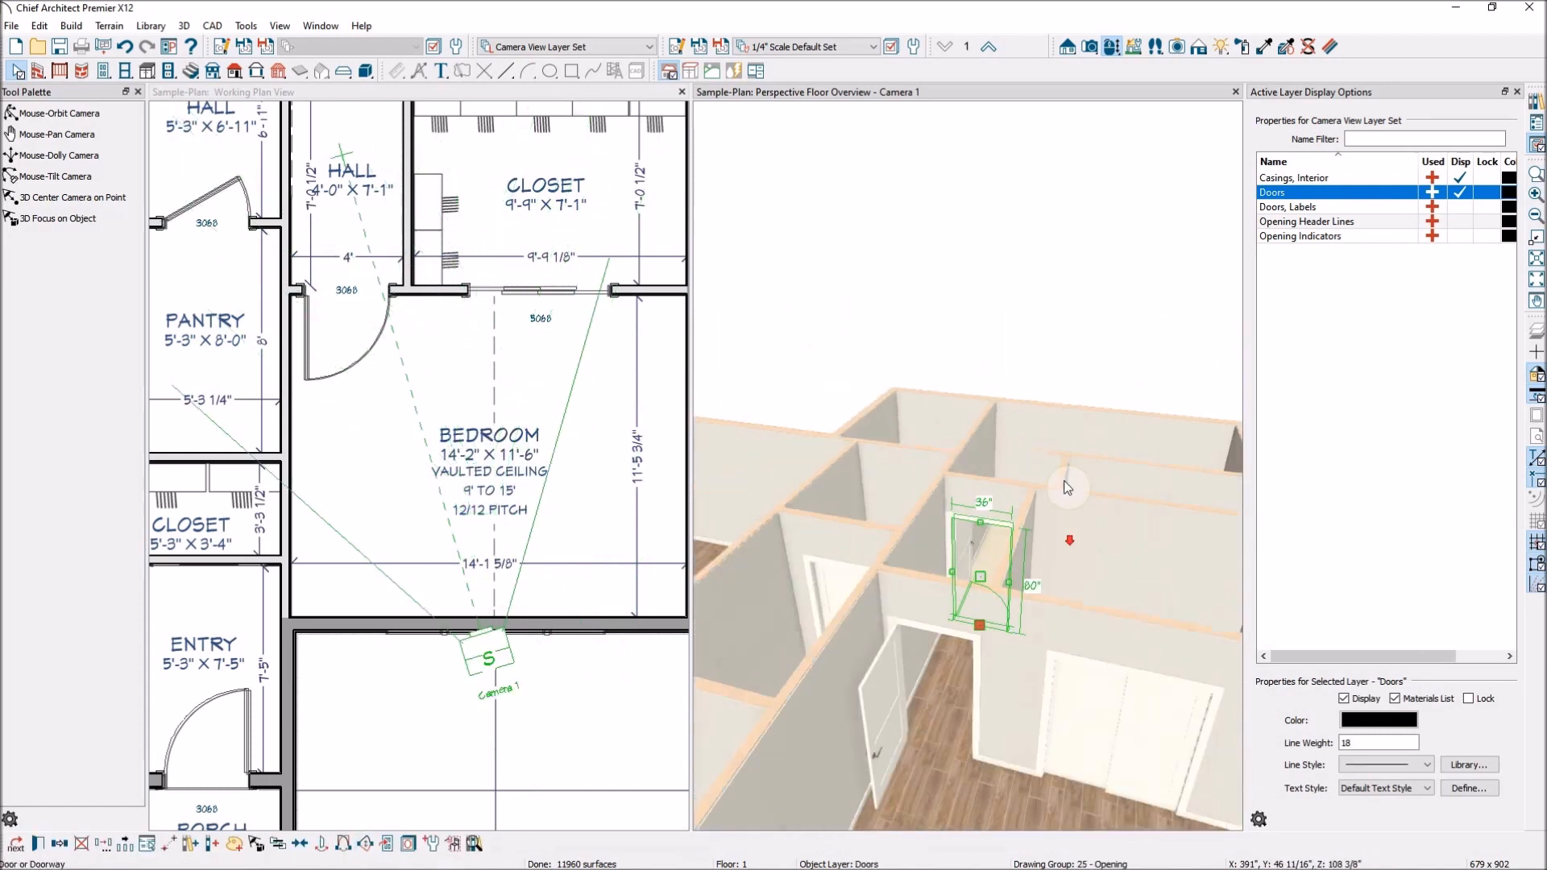
scroll(924, 324, "down", 2)
scroll(581, 471, "down", 3)
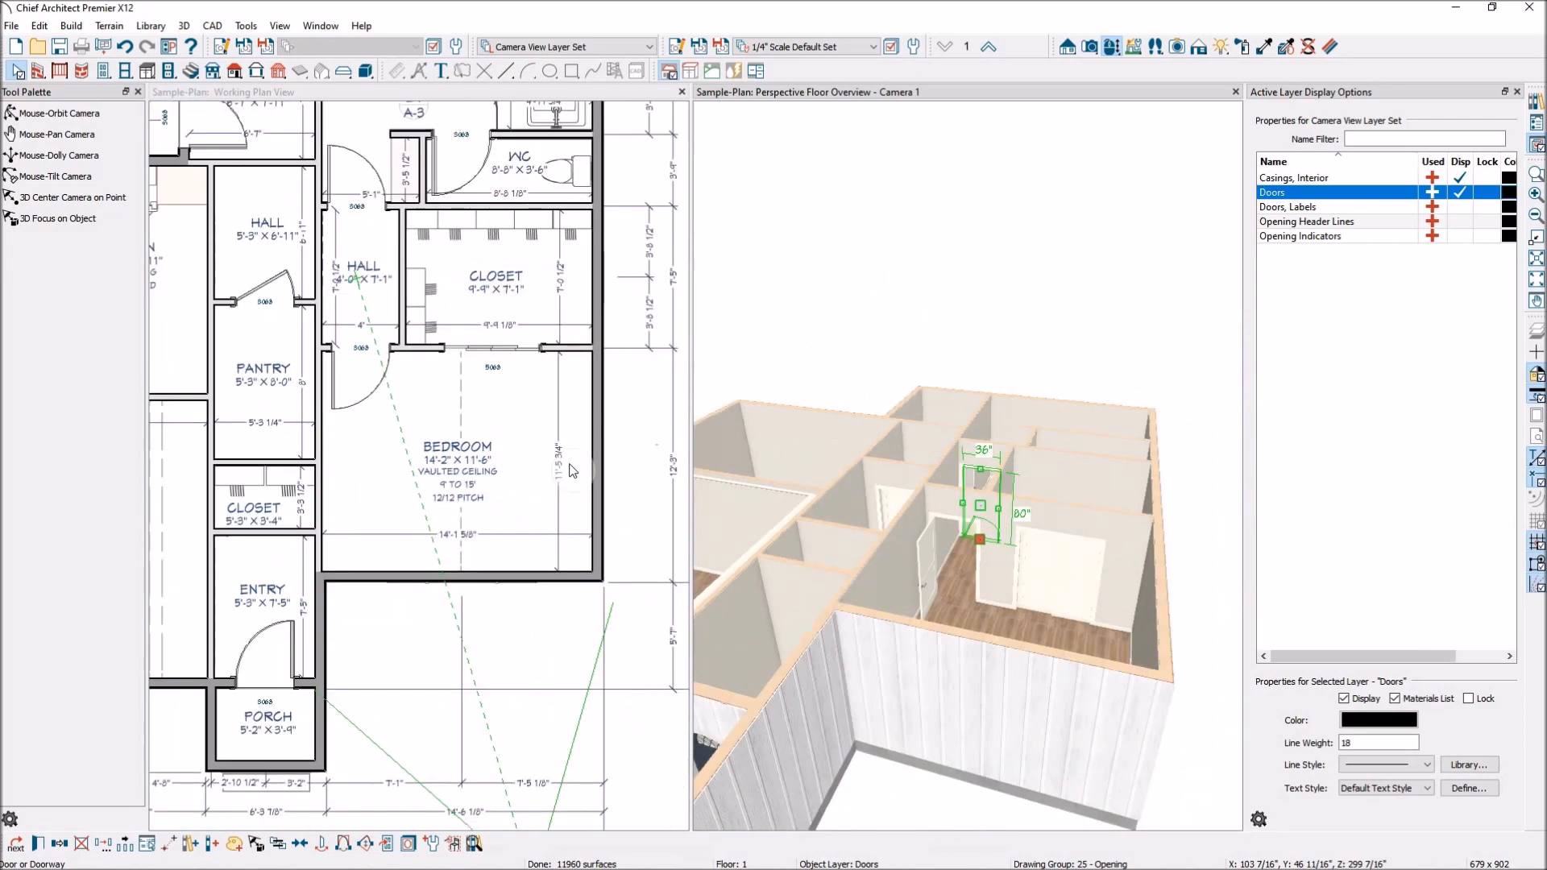
scroll(580, 467, "down", 1)
scroll(515, 254, "up", 1)
scroll(577, 331, "down", 2)
scroll(387, 502, "up", 3)
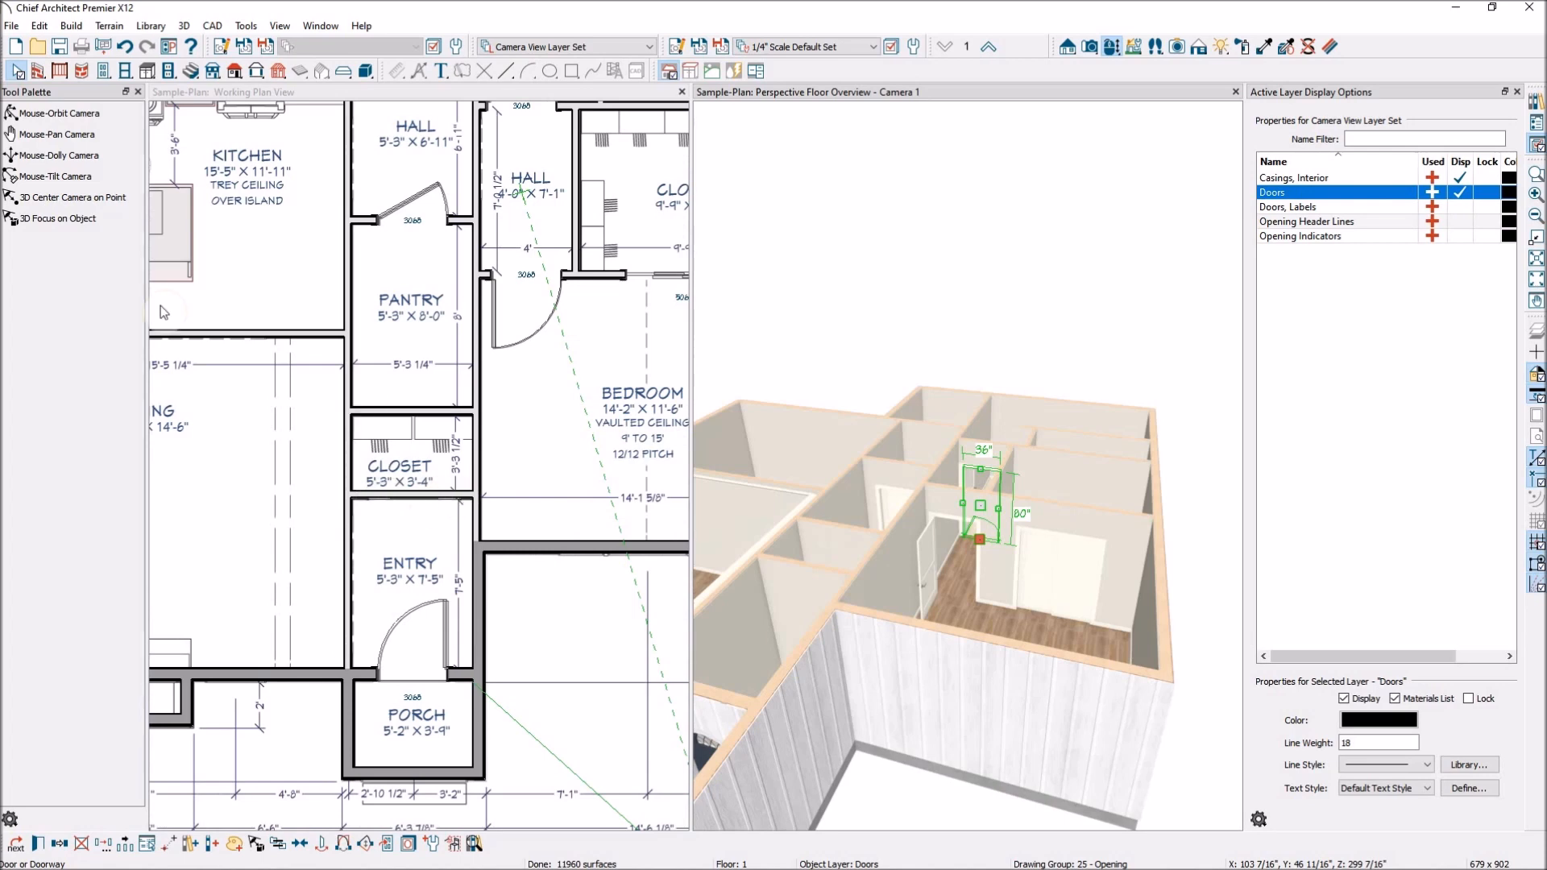
left_click(103, 71)
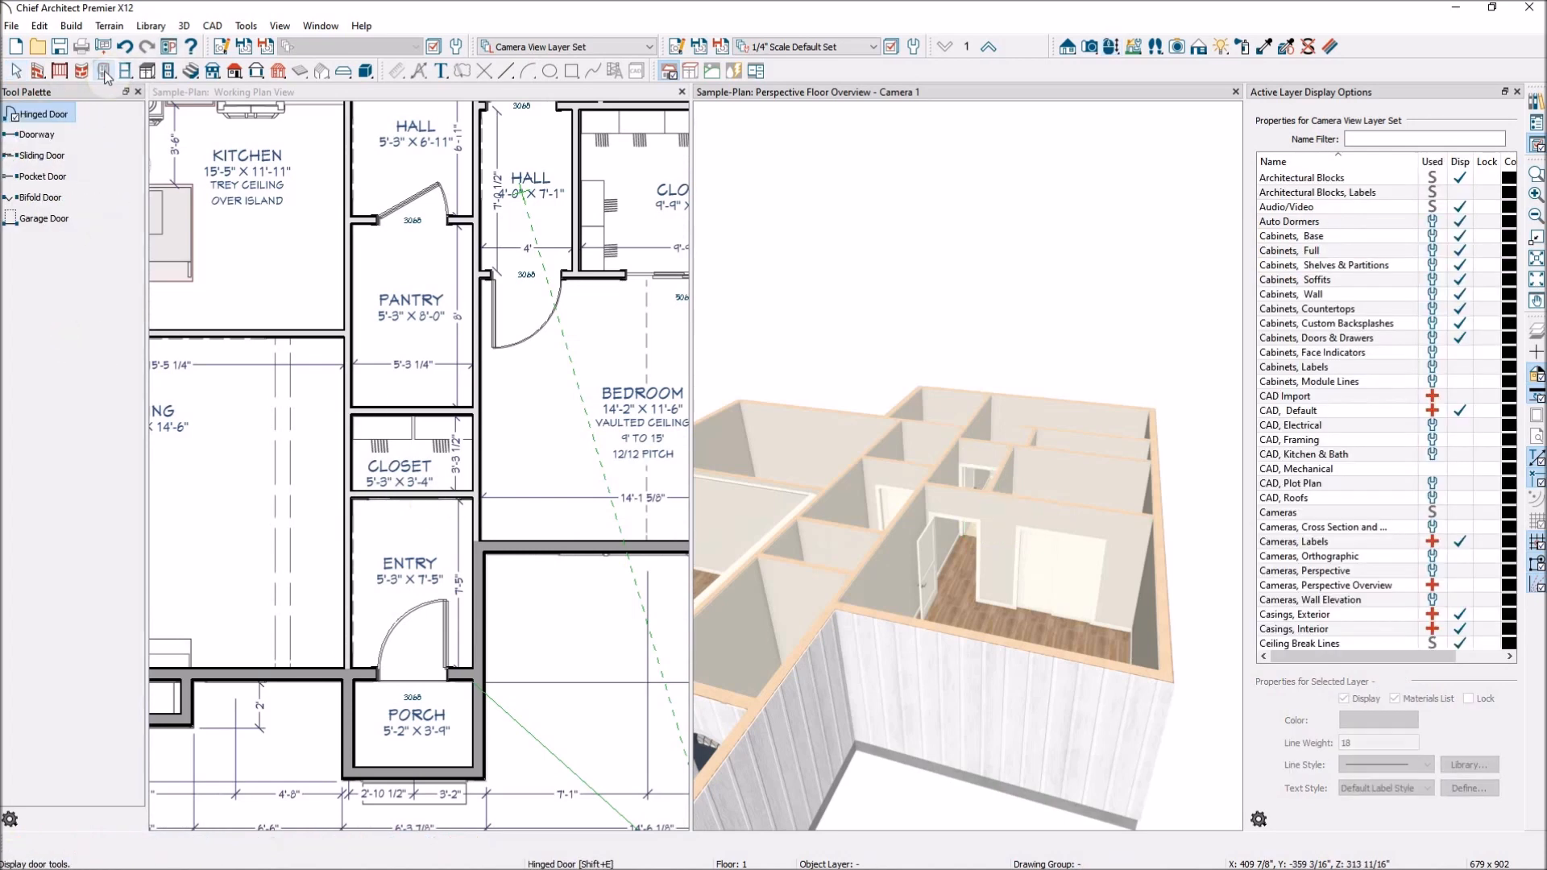
left_click(42, 157)
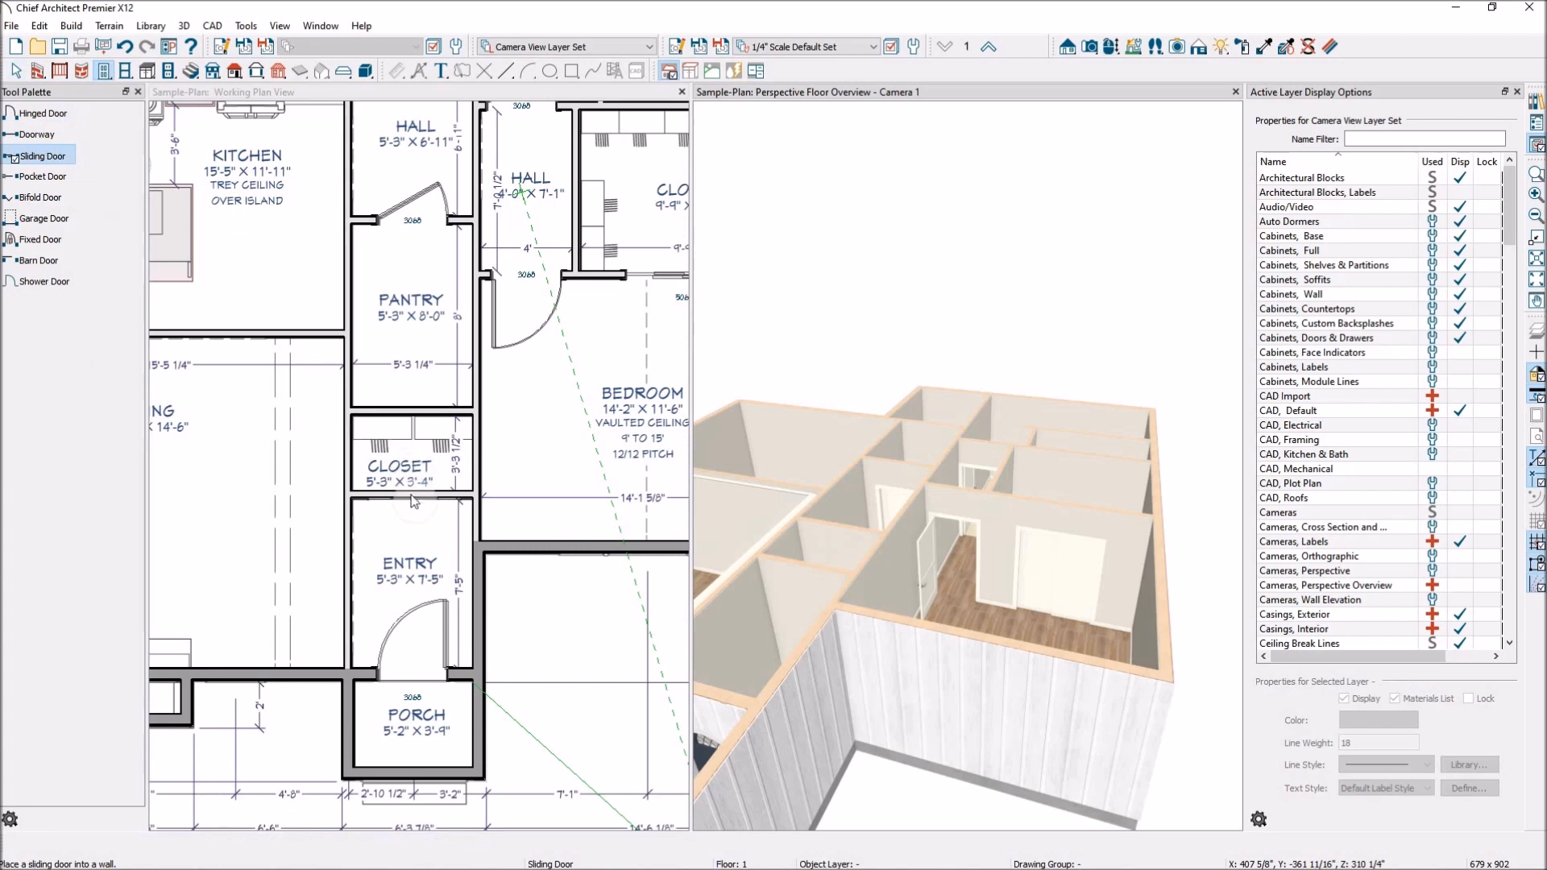
left_click(313, 95)
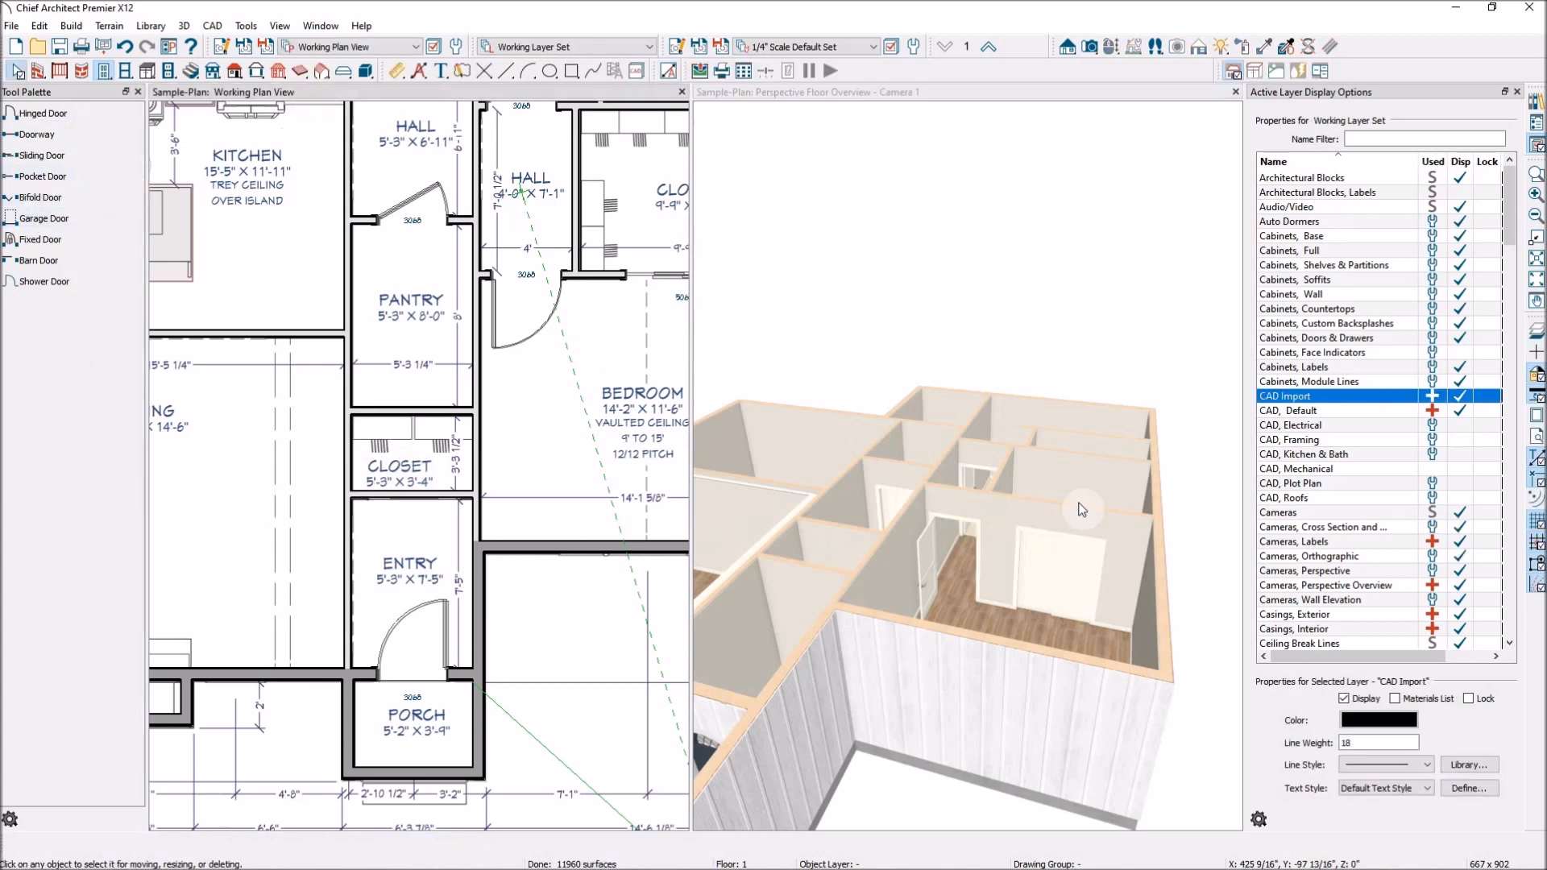
left_click(58, 155)
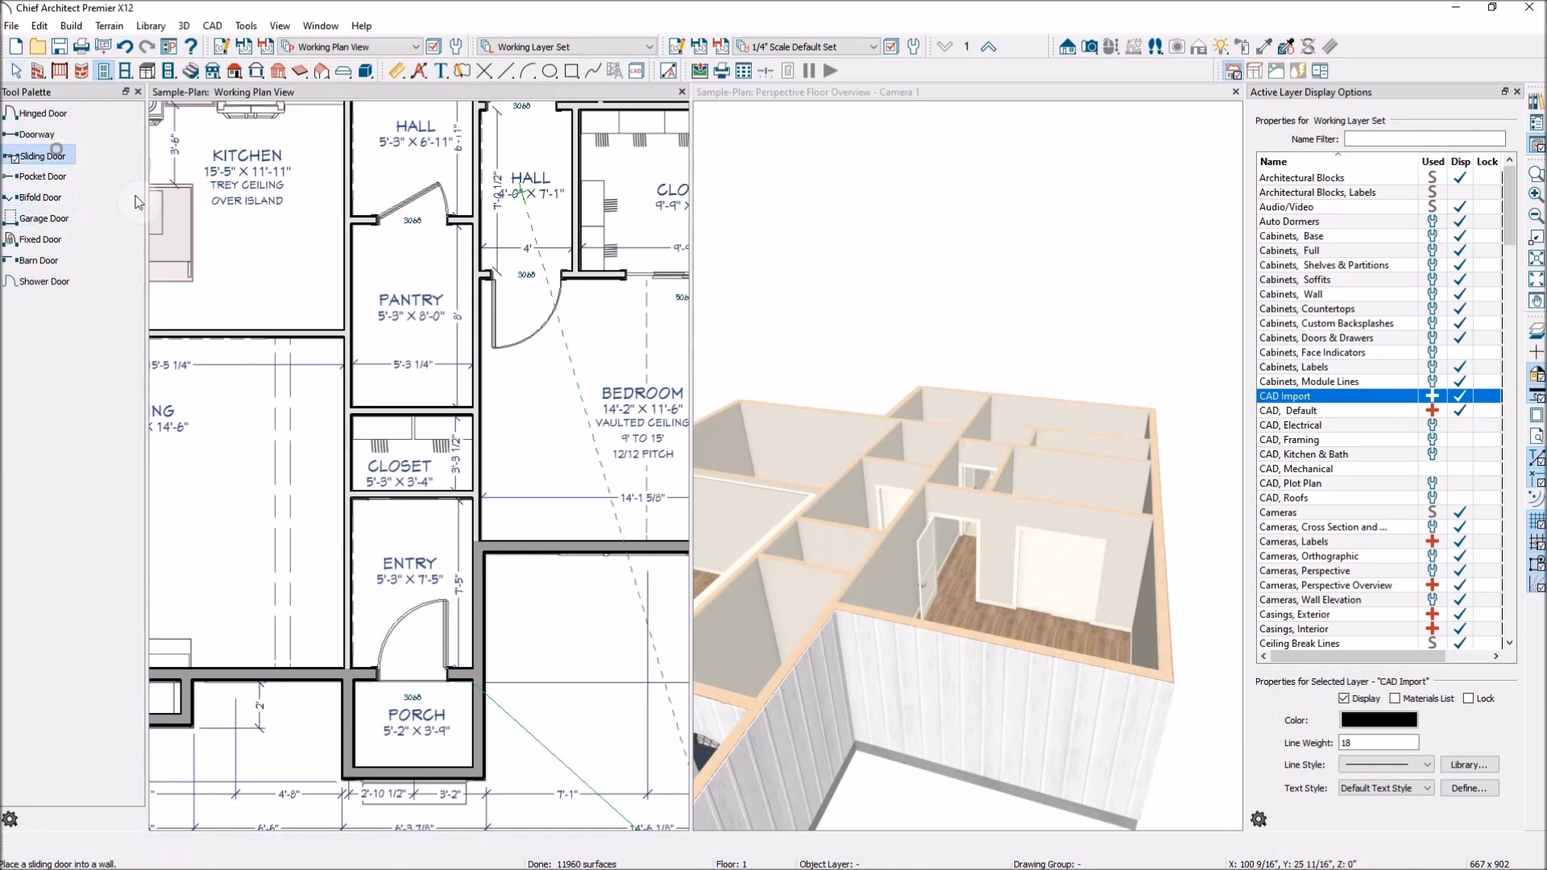
left_click(413, 493)
scroll(411, 529, "up", 5)
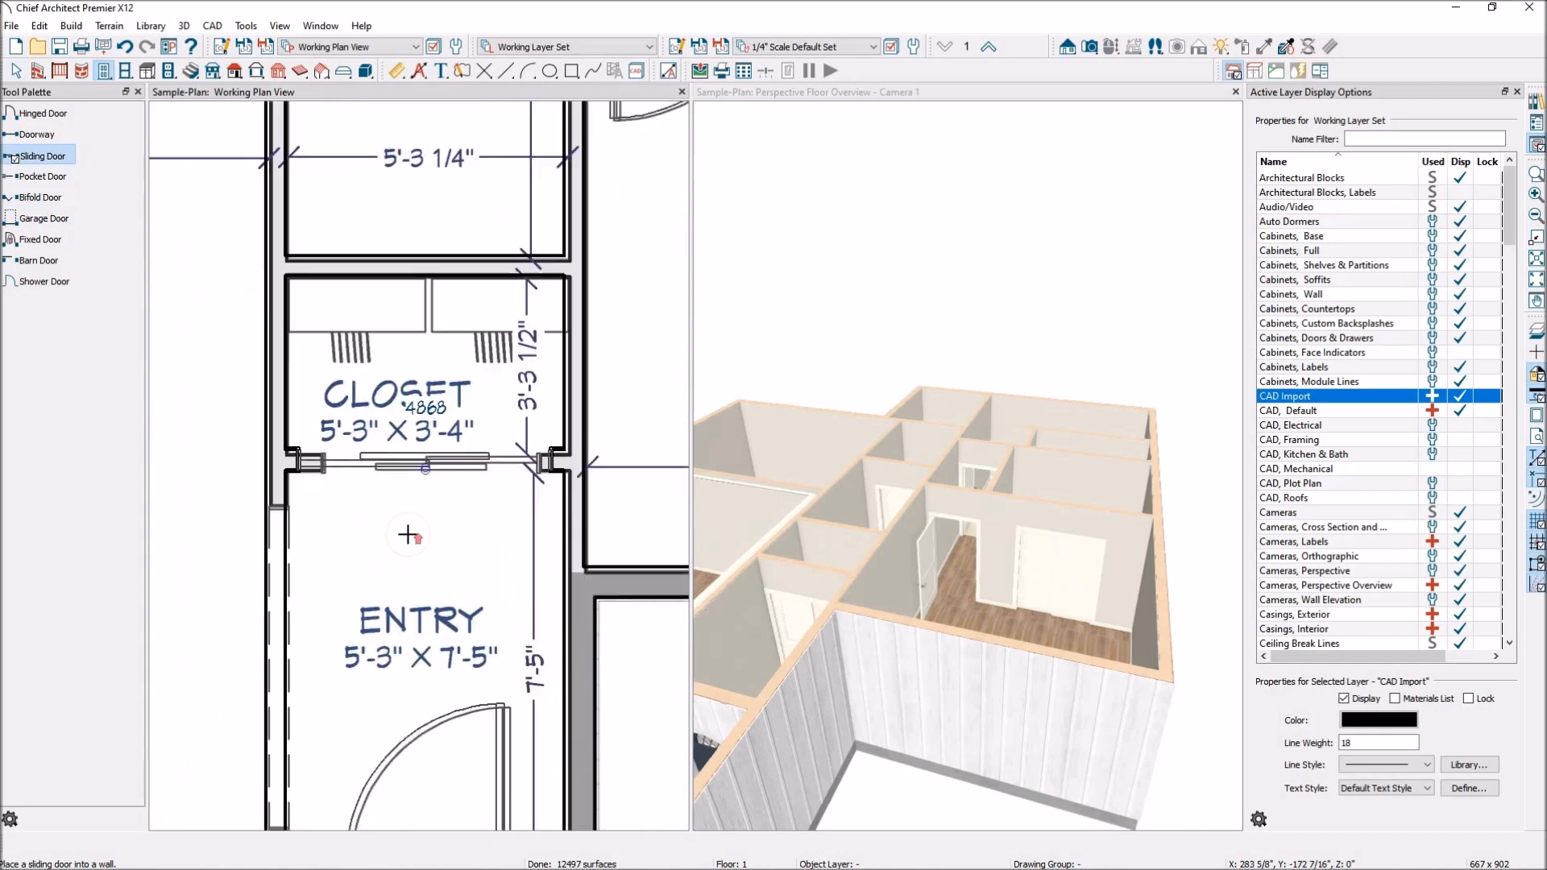
Narrow the entry closet's sliding door from both sides to 4' wide to match the reference plan
key("Escape")
left_click(361, 433)
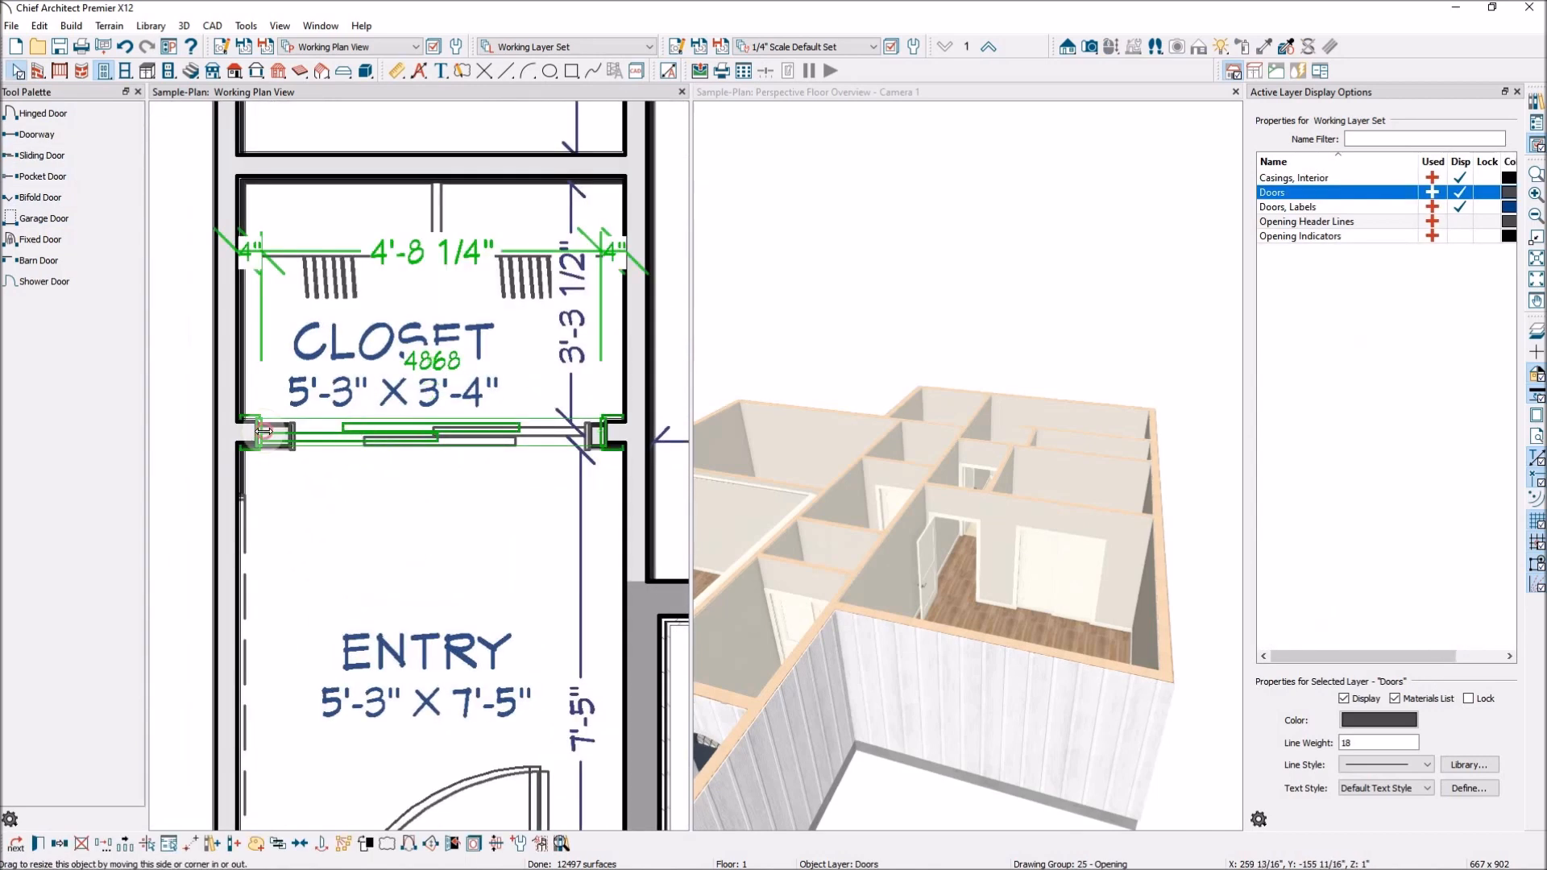
left_click_drag(274, 436, 292, 435)
left_click_drag(601, 434, 582, 434)
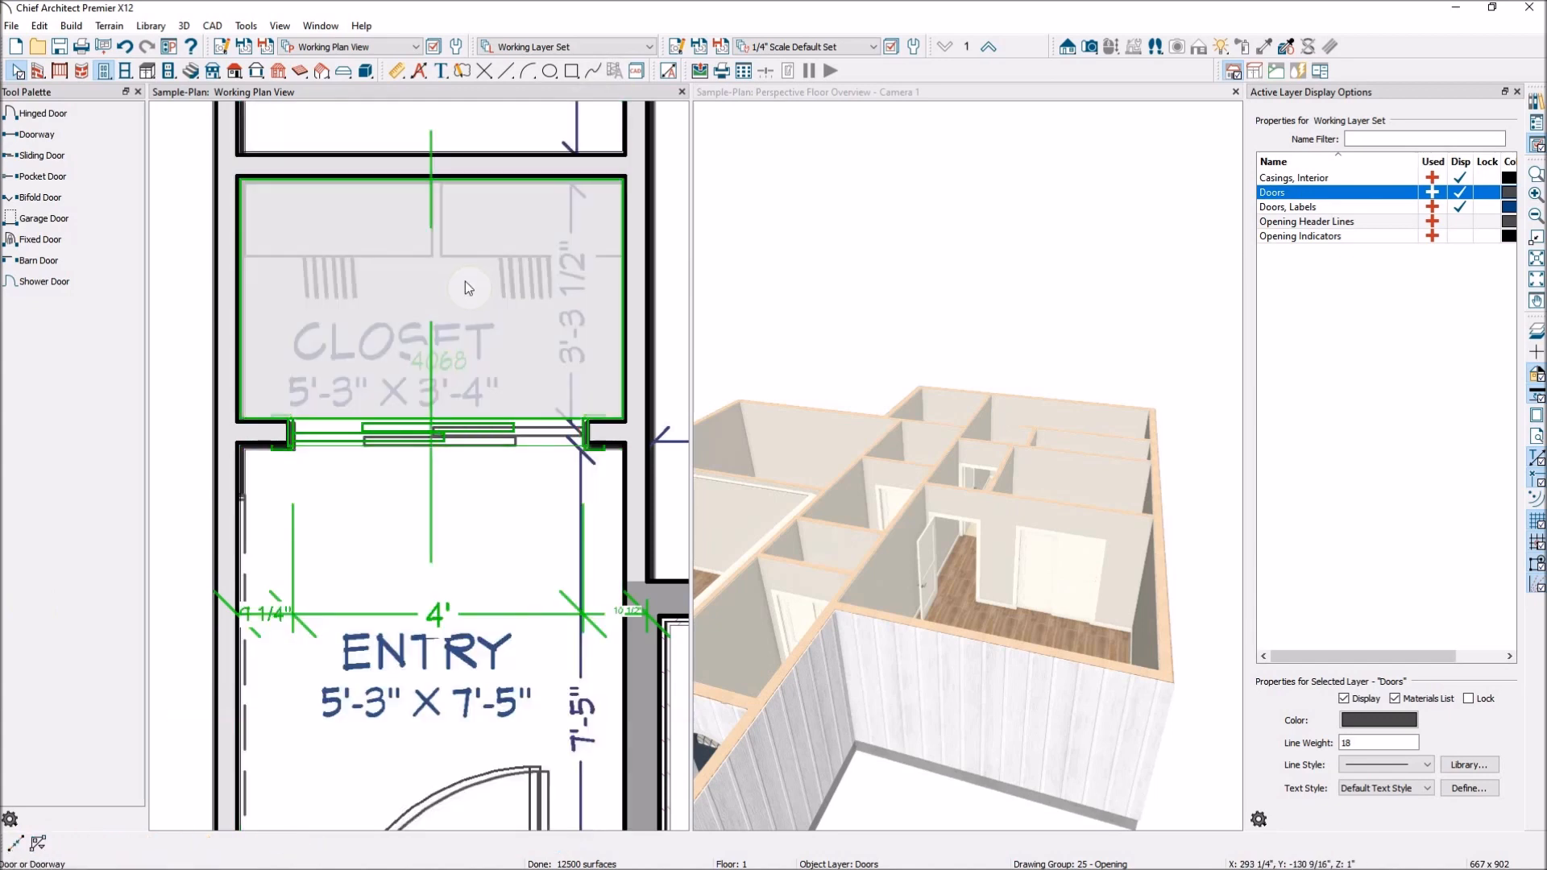
Examine the sliding door of the bedroom closet in both the 3D camera view and the floor plan
scroll(445, 288, "down", 3)
scroll(915, 481, "down", 2)
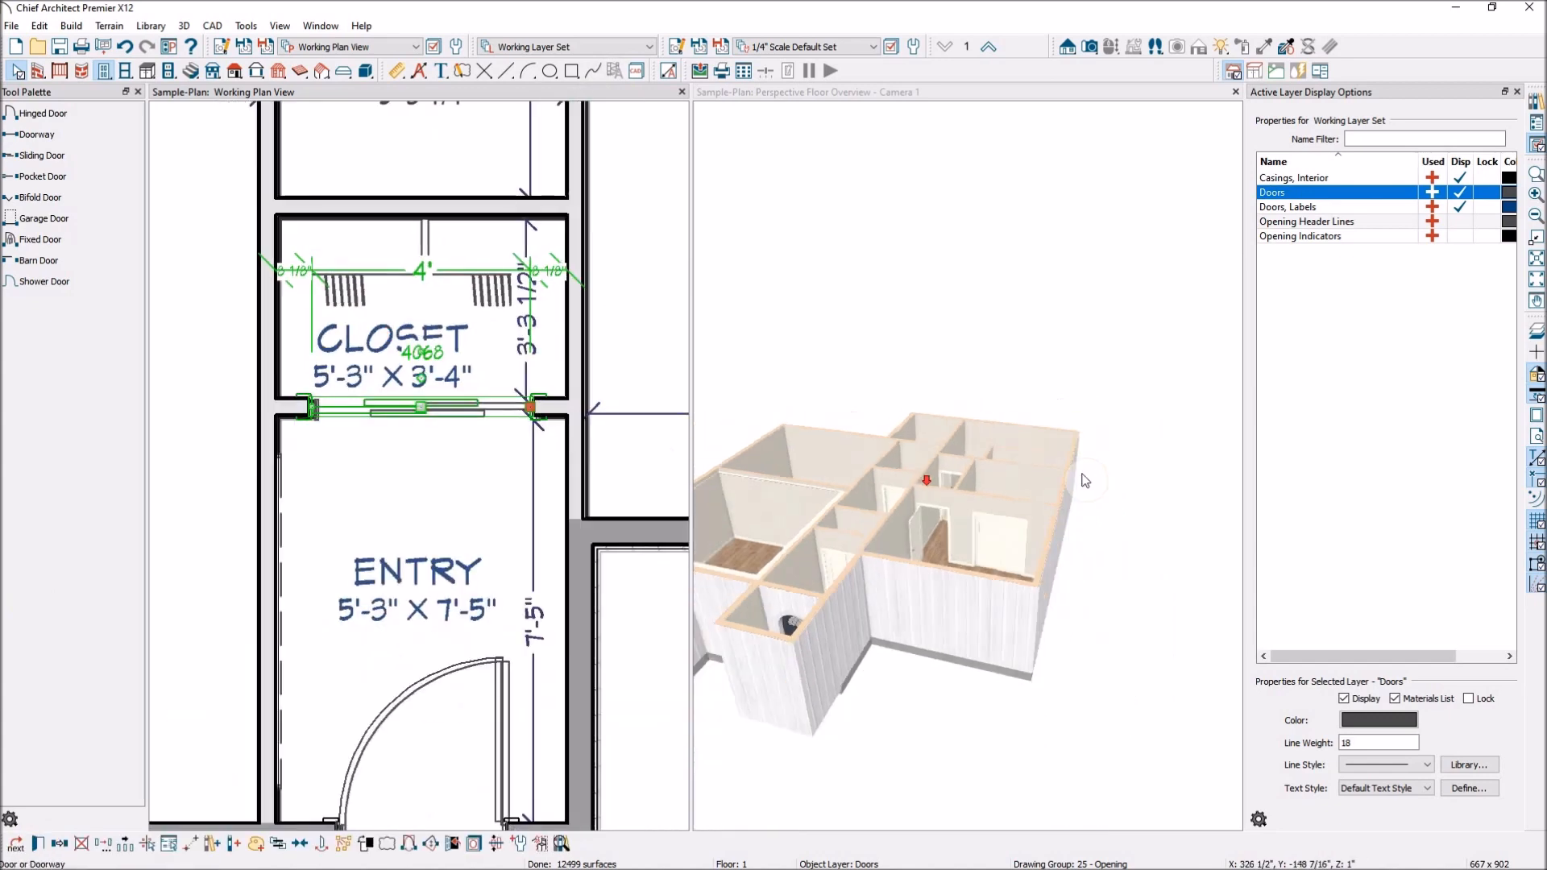
scroll(1017, 491, "up", 3)
left_click(997, 555)
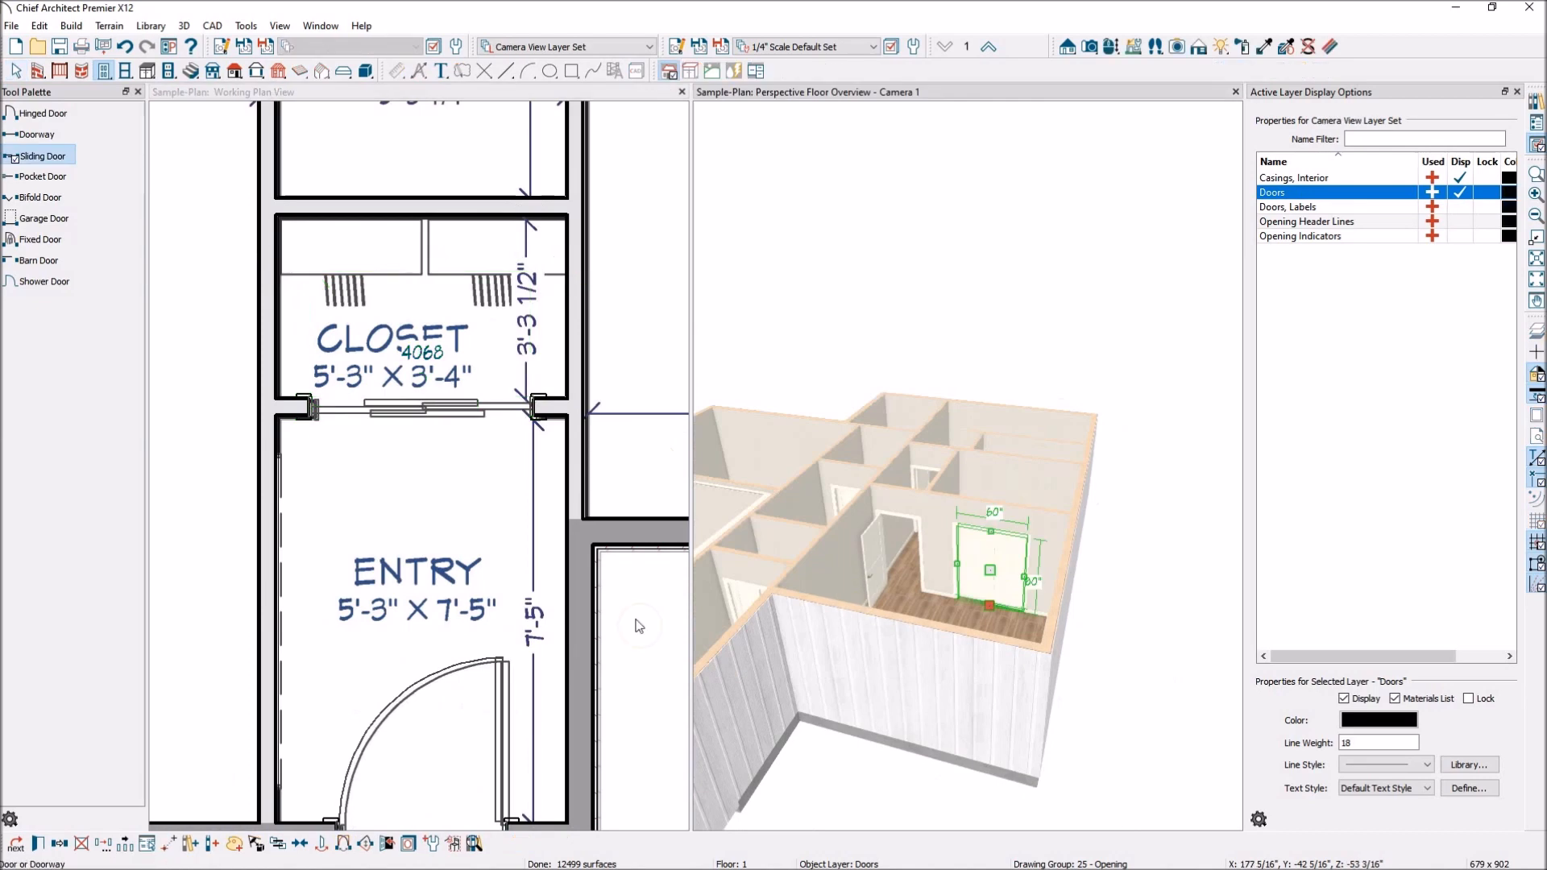
scroll(313, 487, "down", 3)
scroll(486, 381, "up", 3)
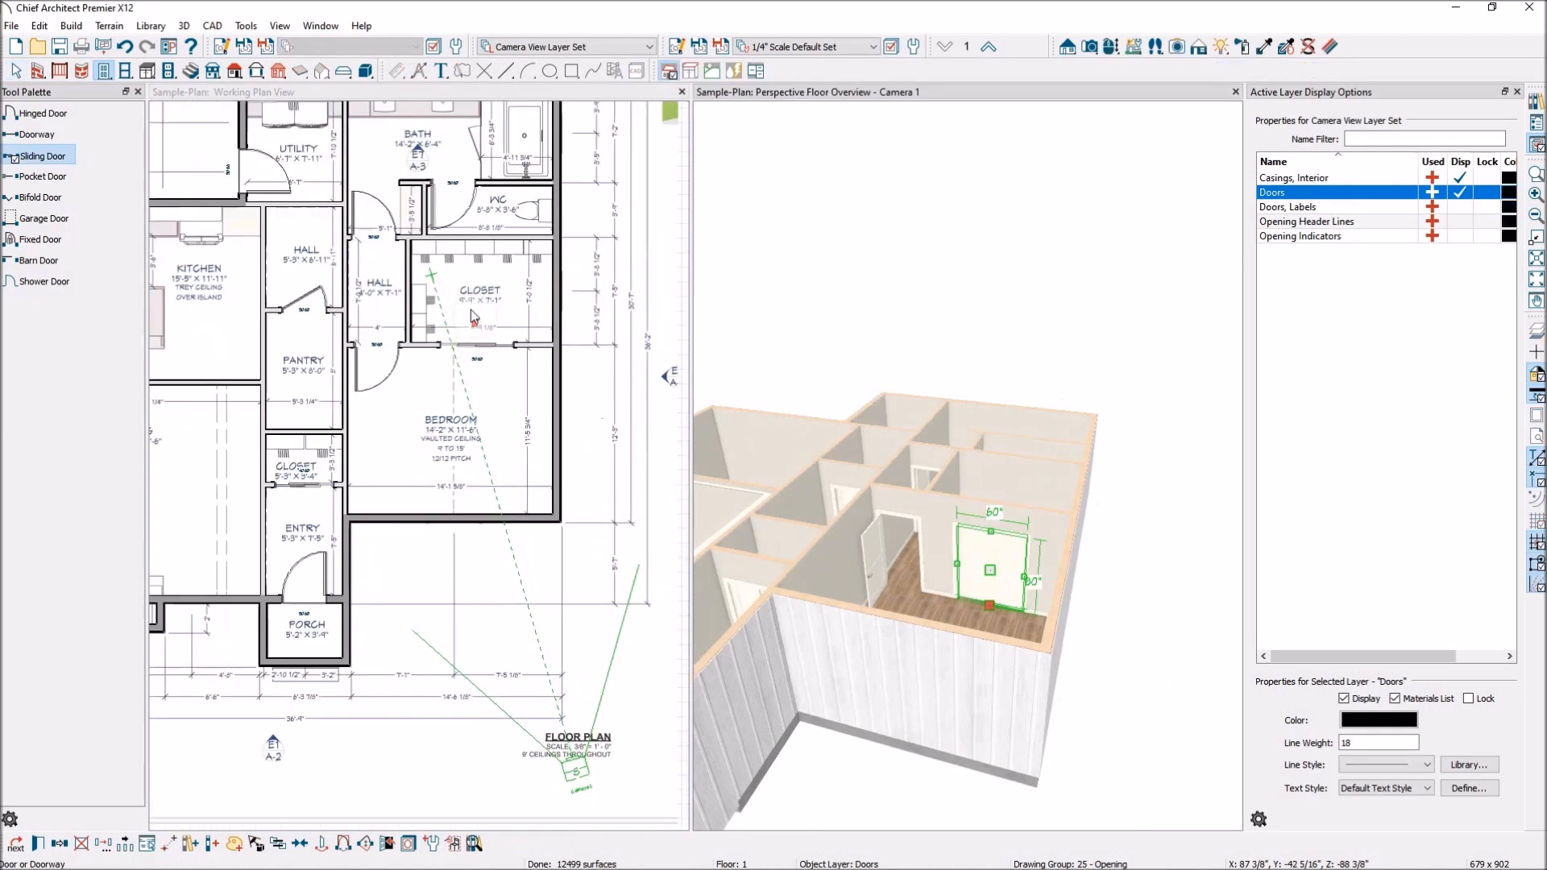
scroll(487, 382, "up", 3)
left_click(496, 356)
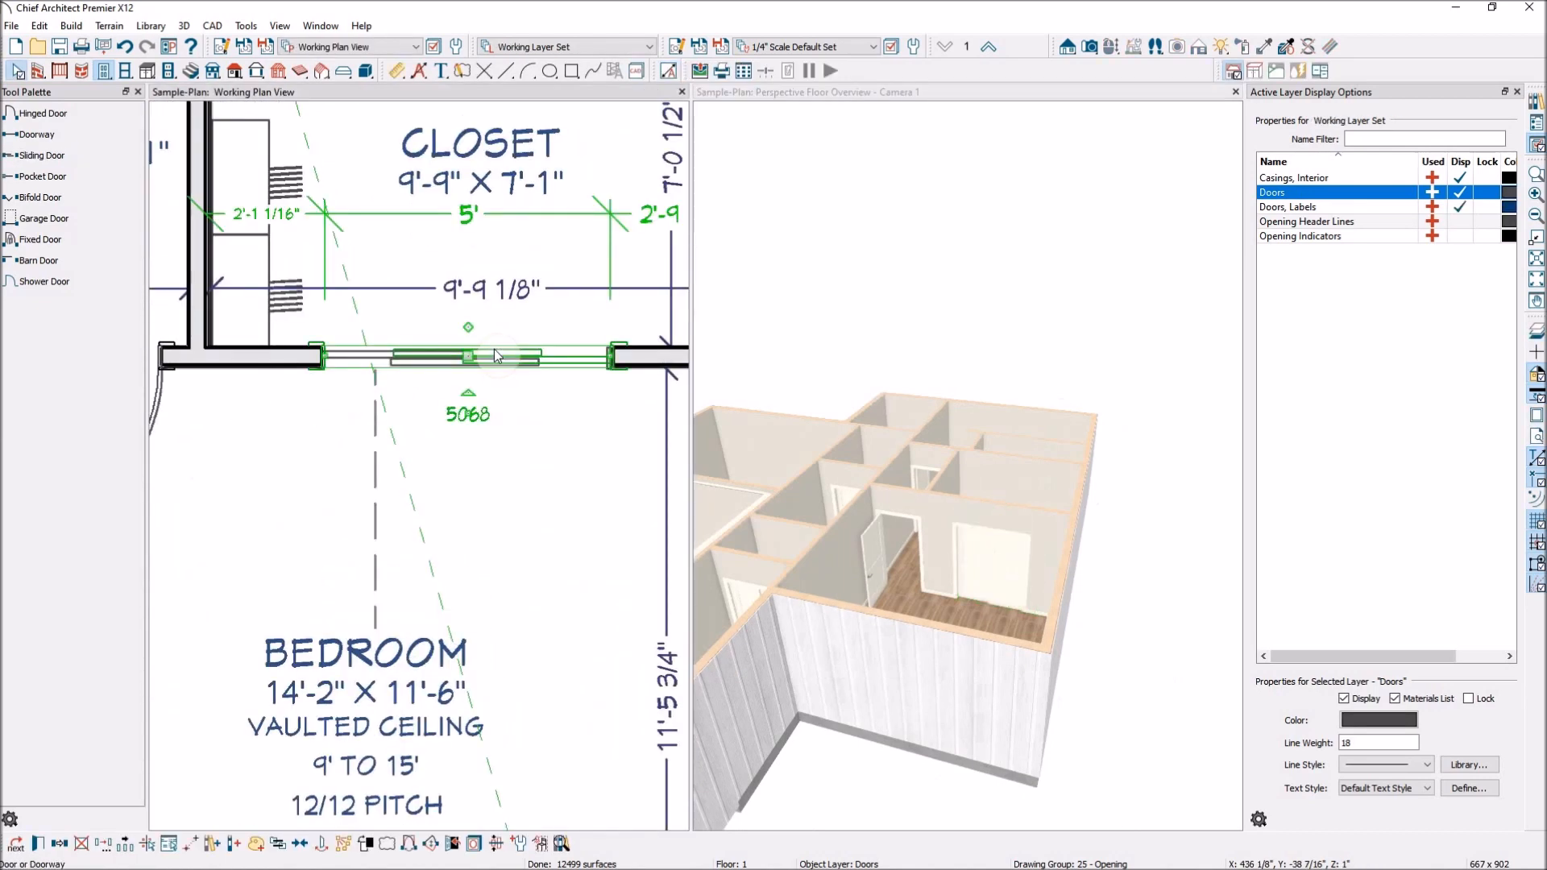
scroll(487, 435, "down", 3)
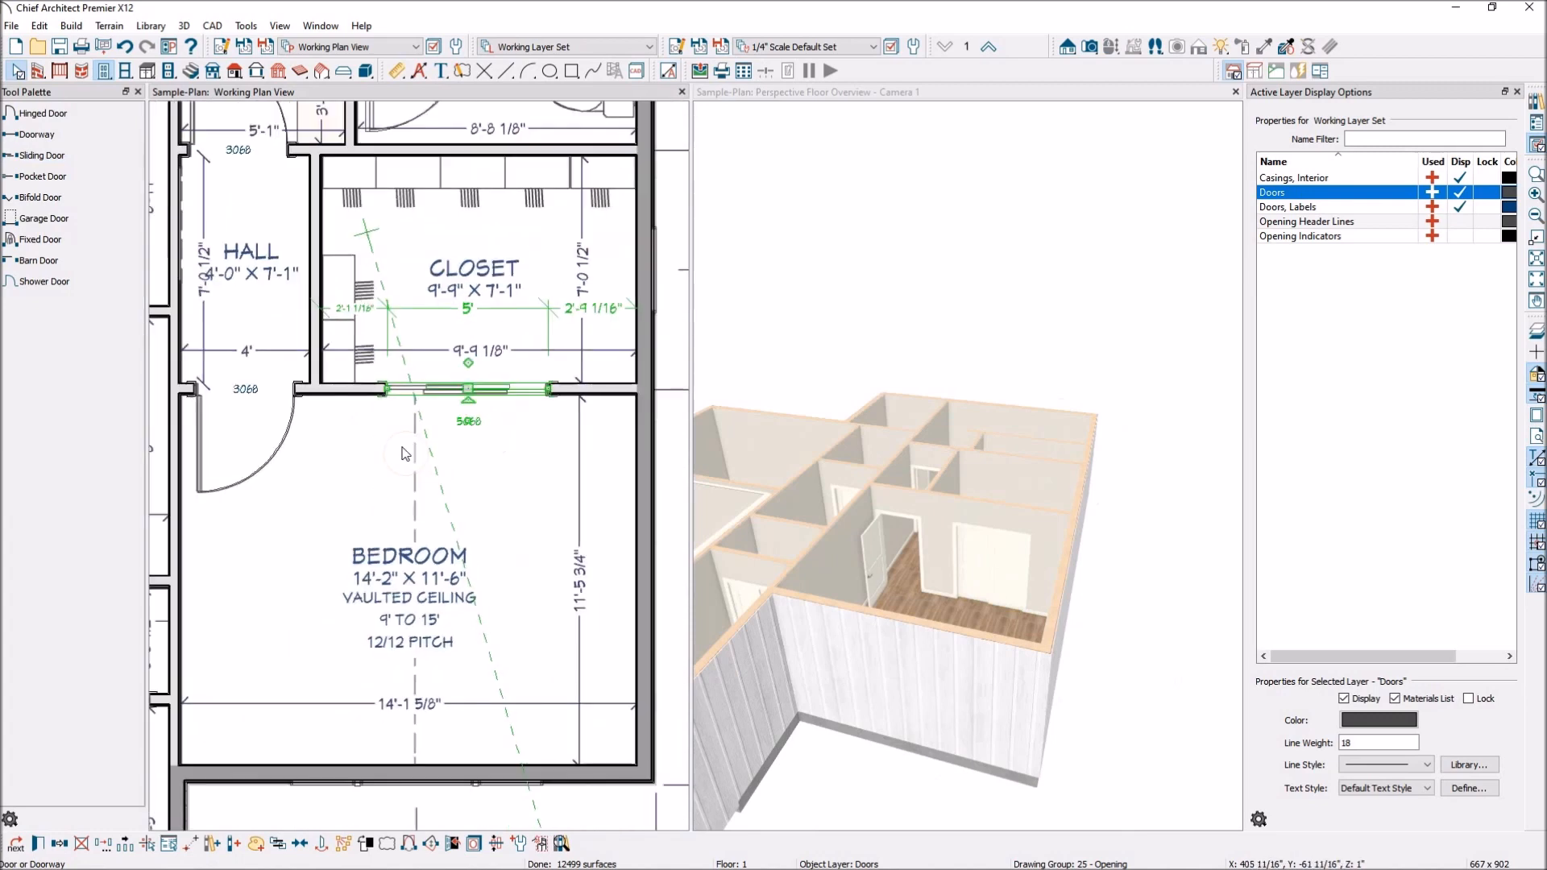
Place a doorway in the wall between the kitchen and the living room
scroll(435, 515, "down", 5)
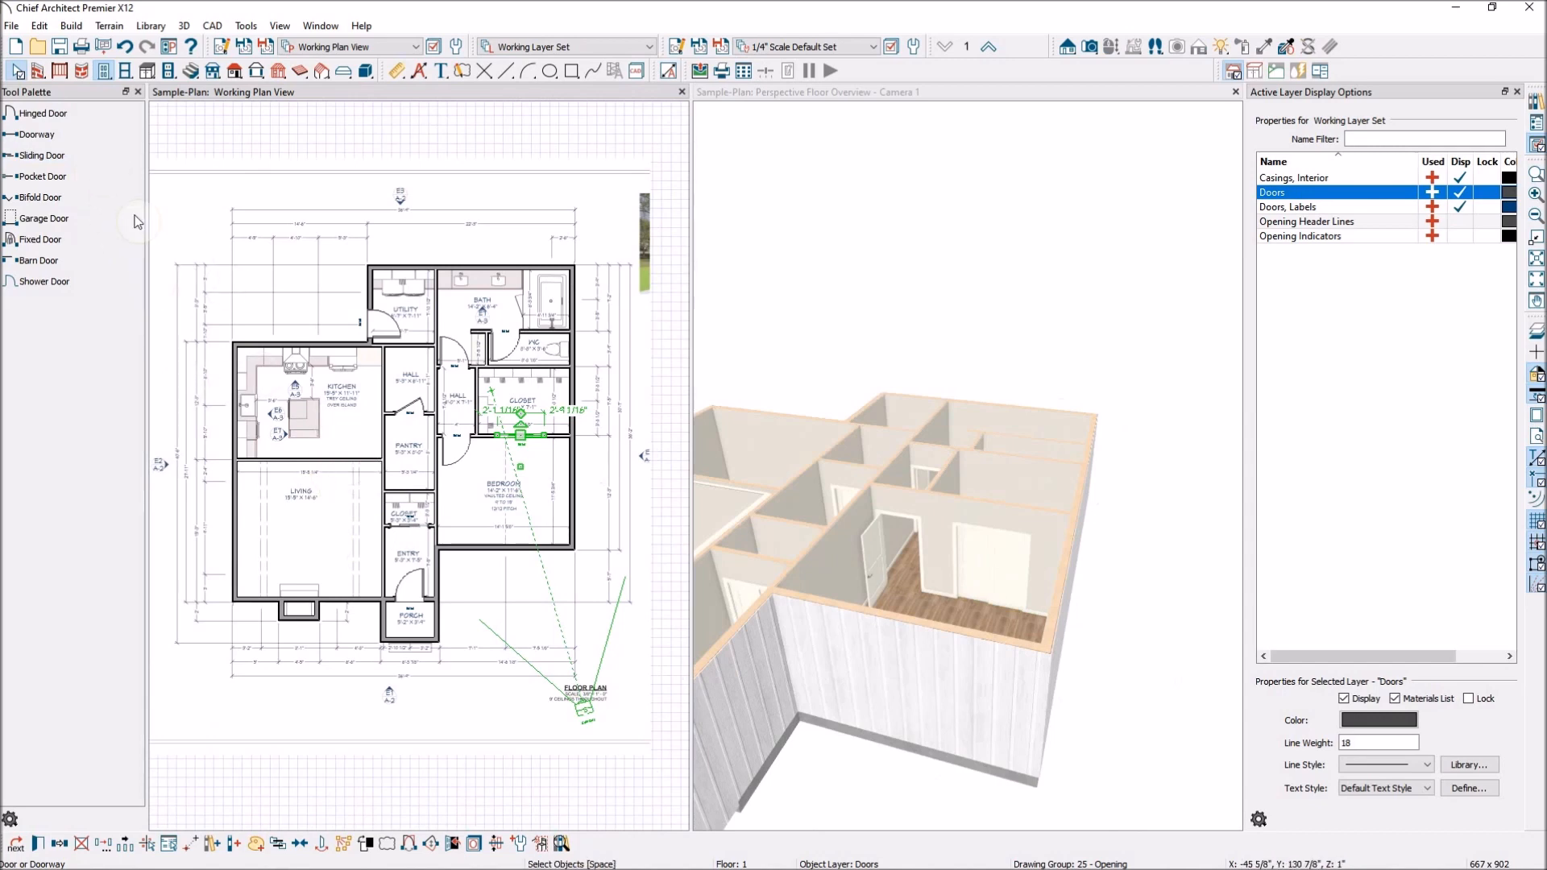
left_click(39, 136)
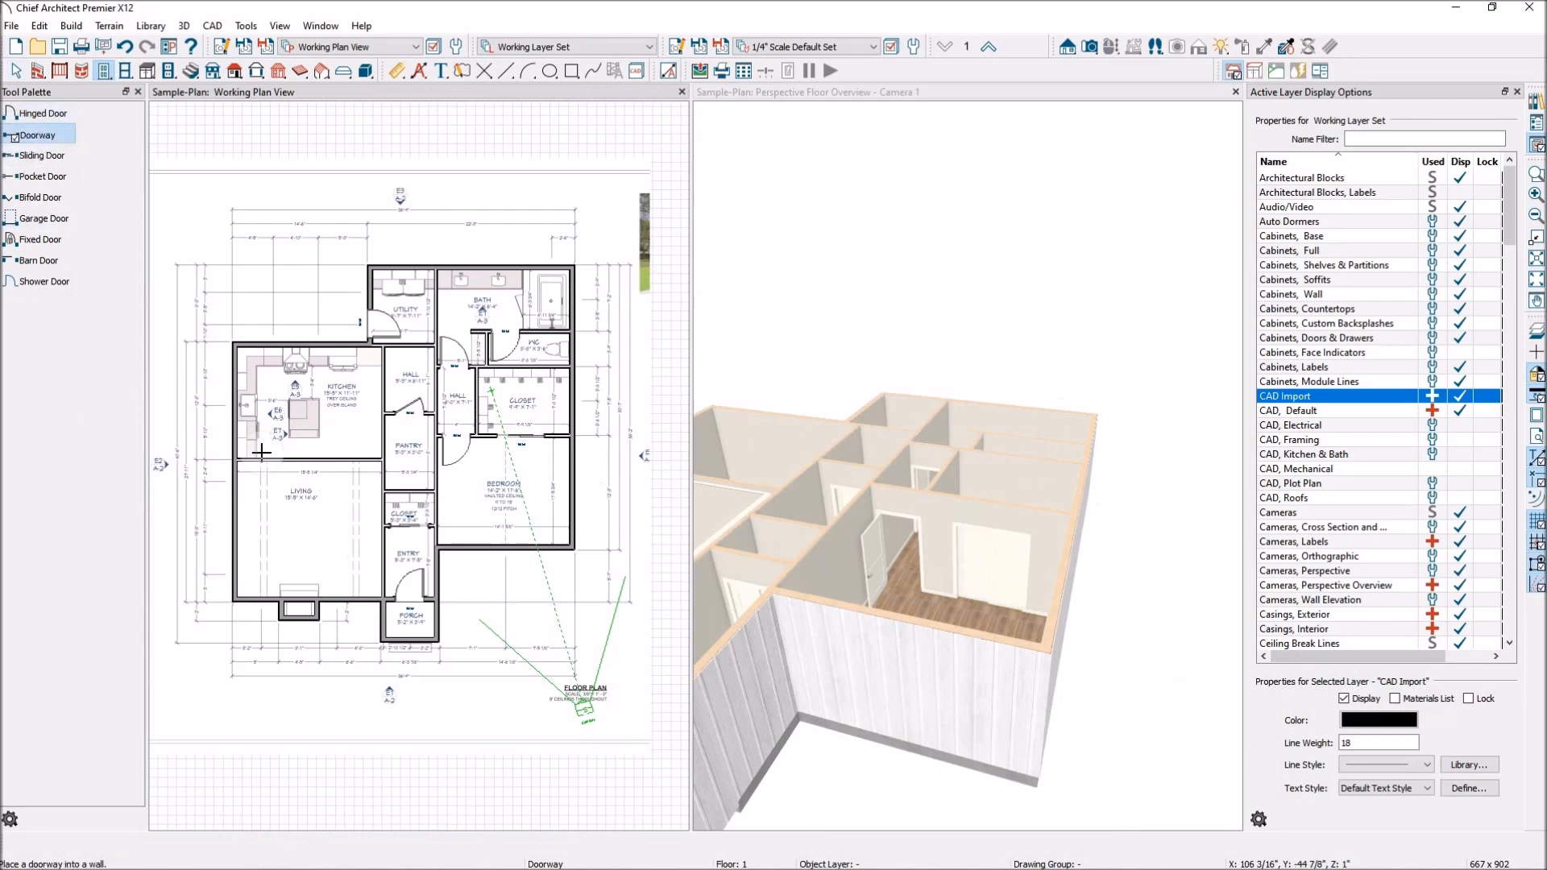
scroll(239, 511, "up", 2)
scroll(246, 511, "up", 1)
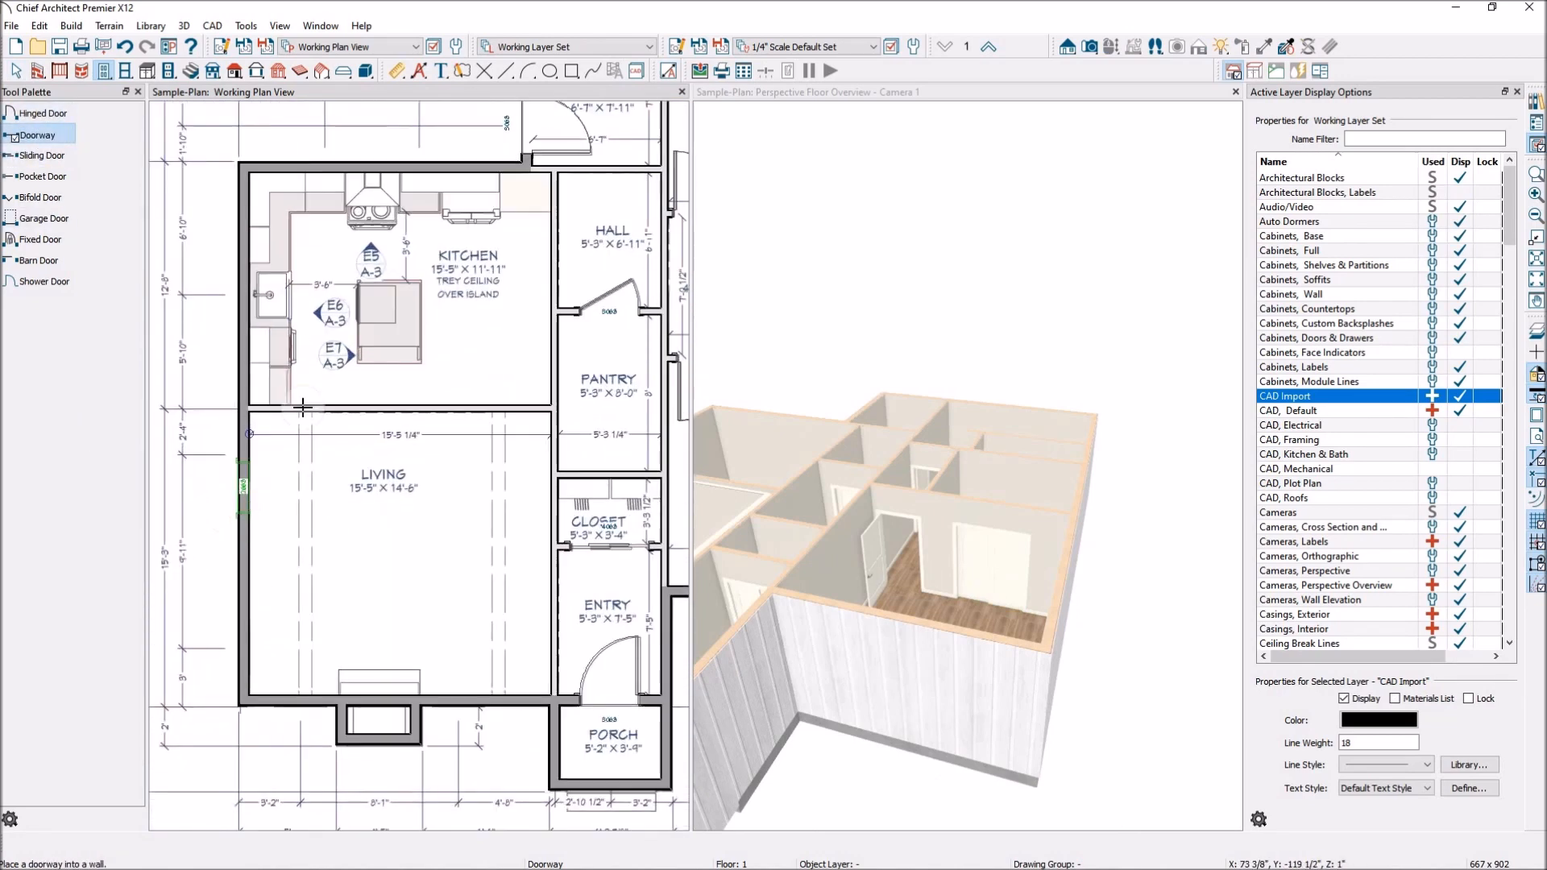
left_click(398, 410)
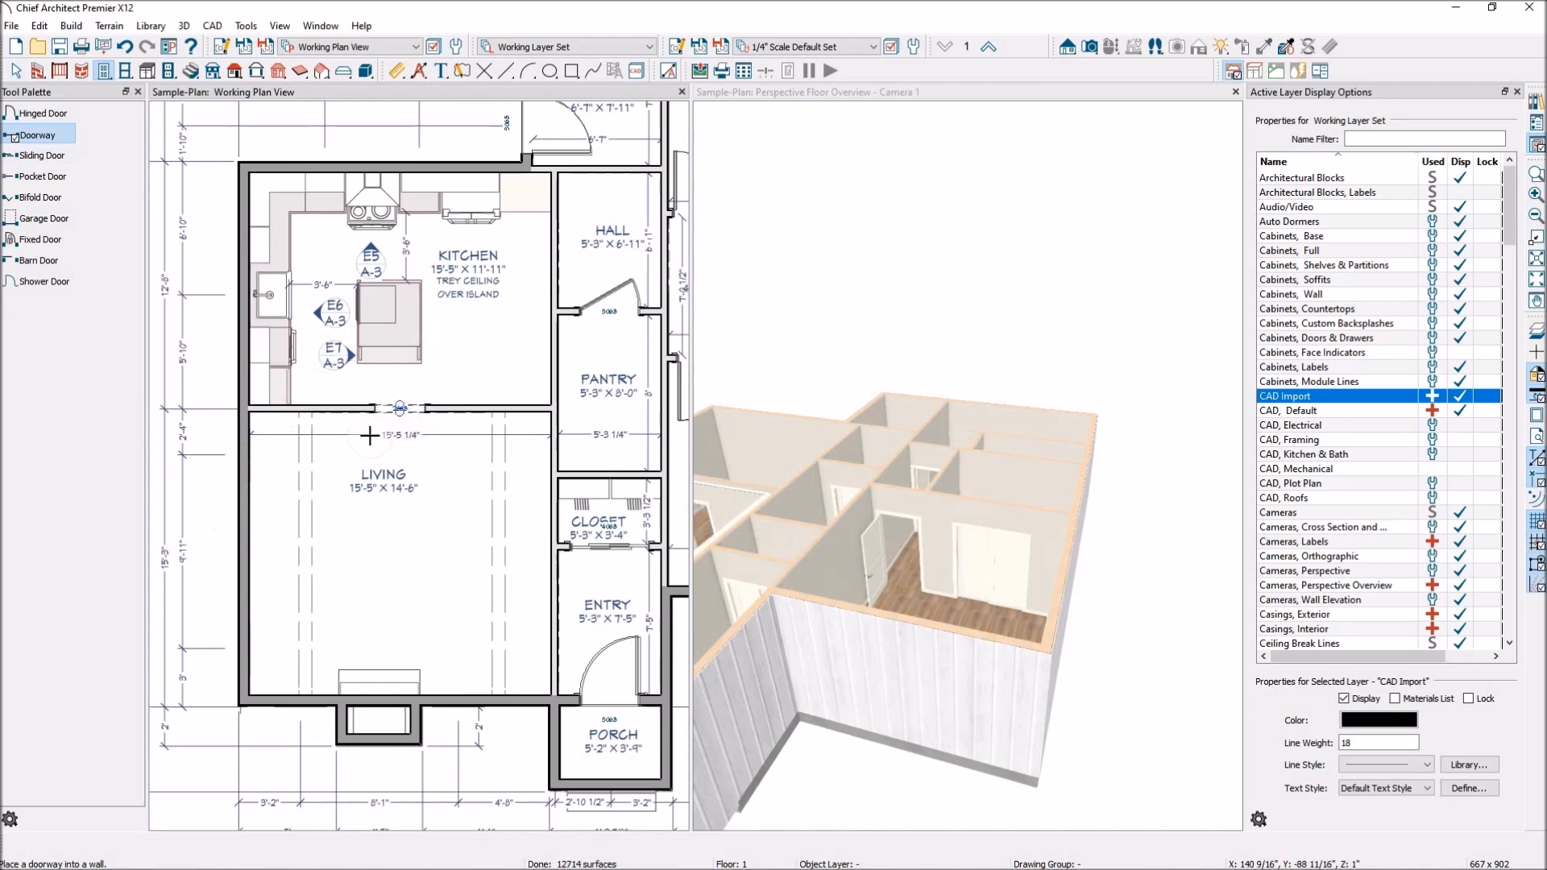
Widen the doorway between the kitchen and living room on both sides to about 8'-5", following the reference lines
scroll(372, 425, "up", 2)
key("space")
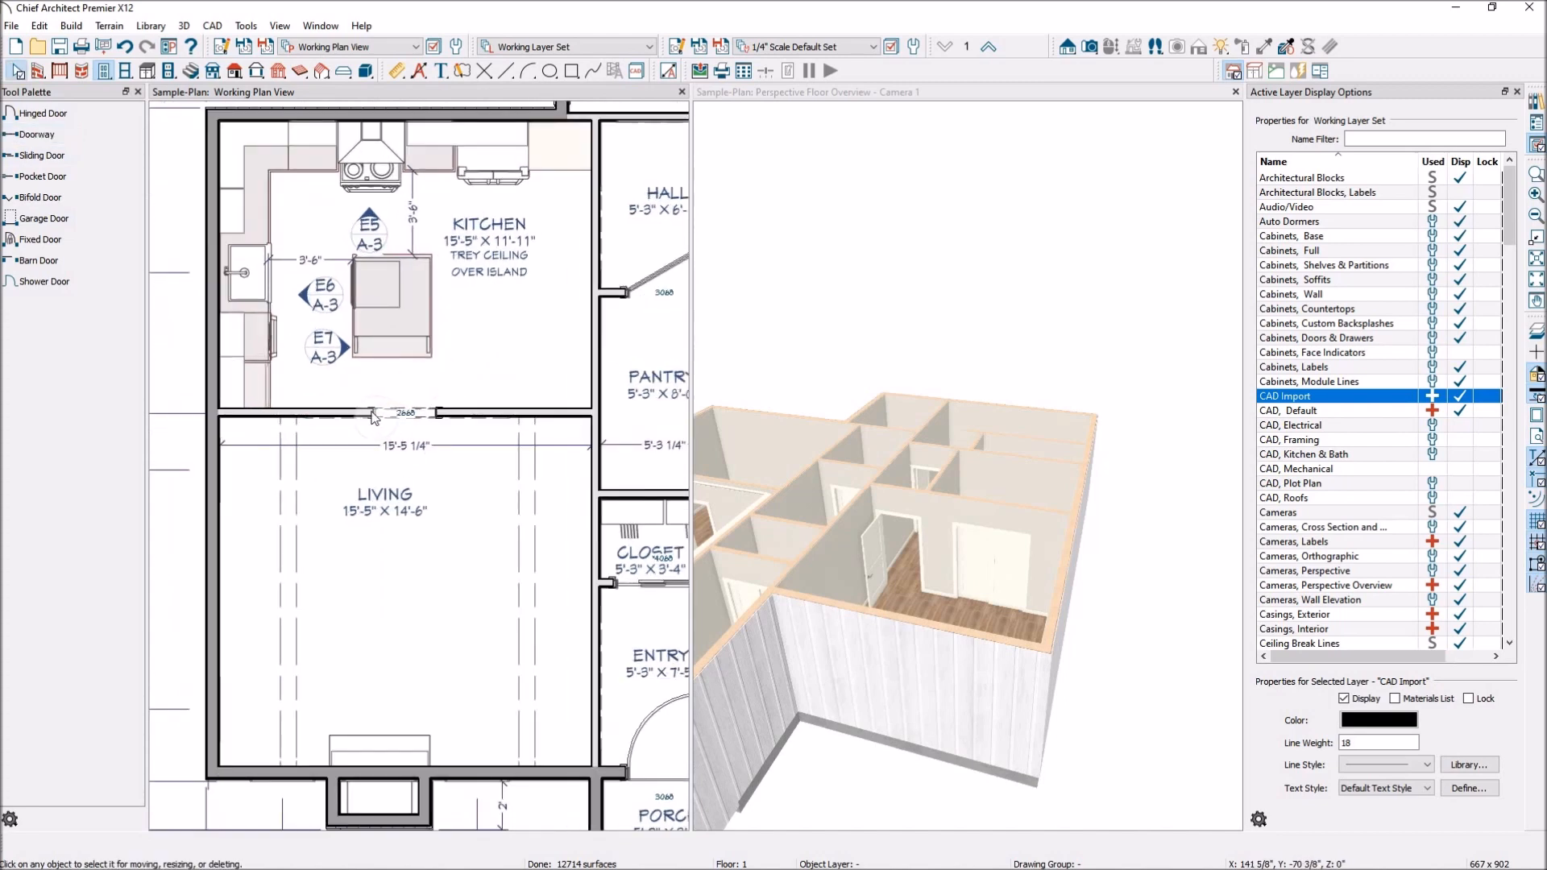
left_click(372, 413)
left_click(386, 414)
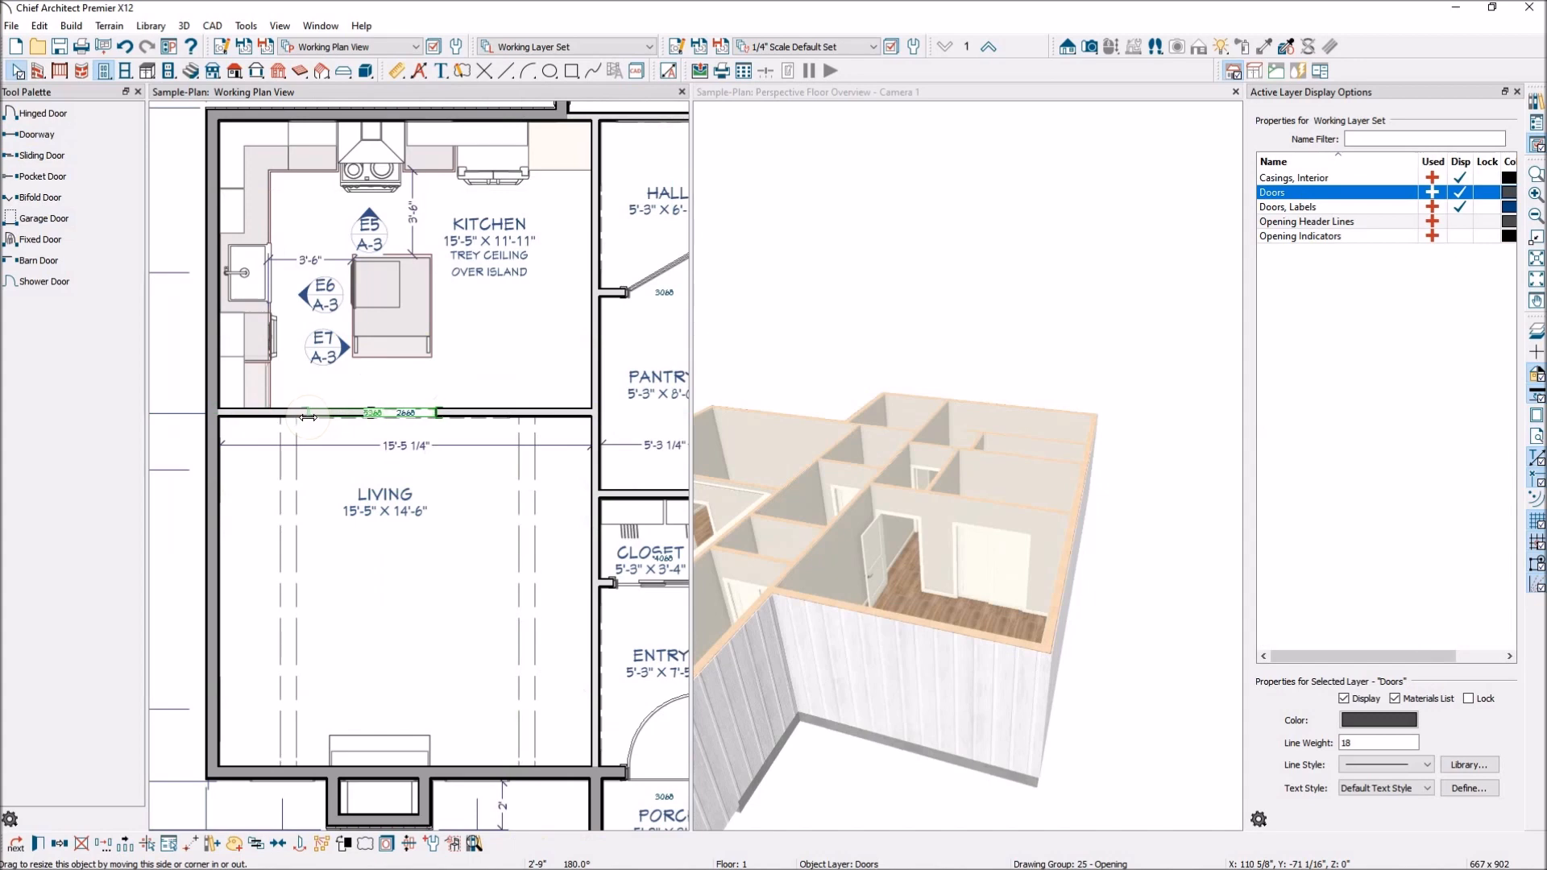
left_click_drag(308, 416, 308, 415)
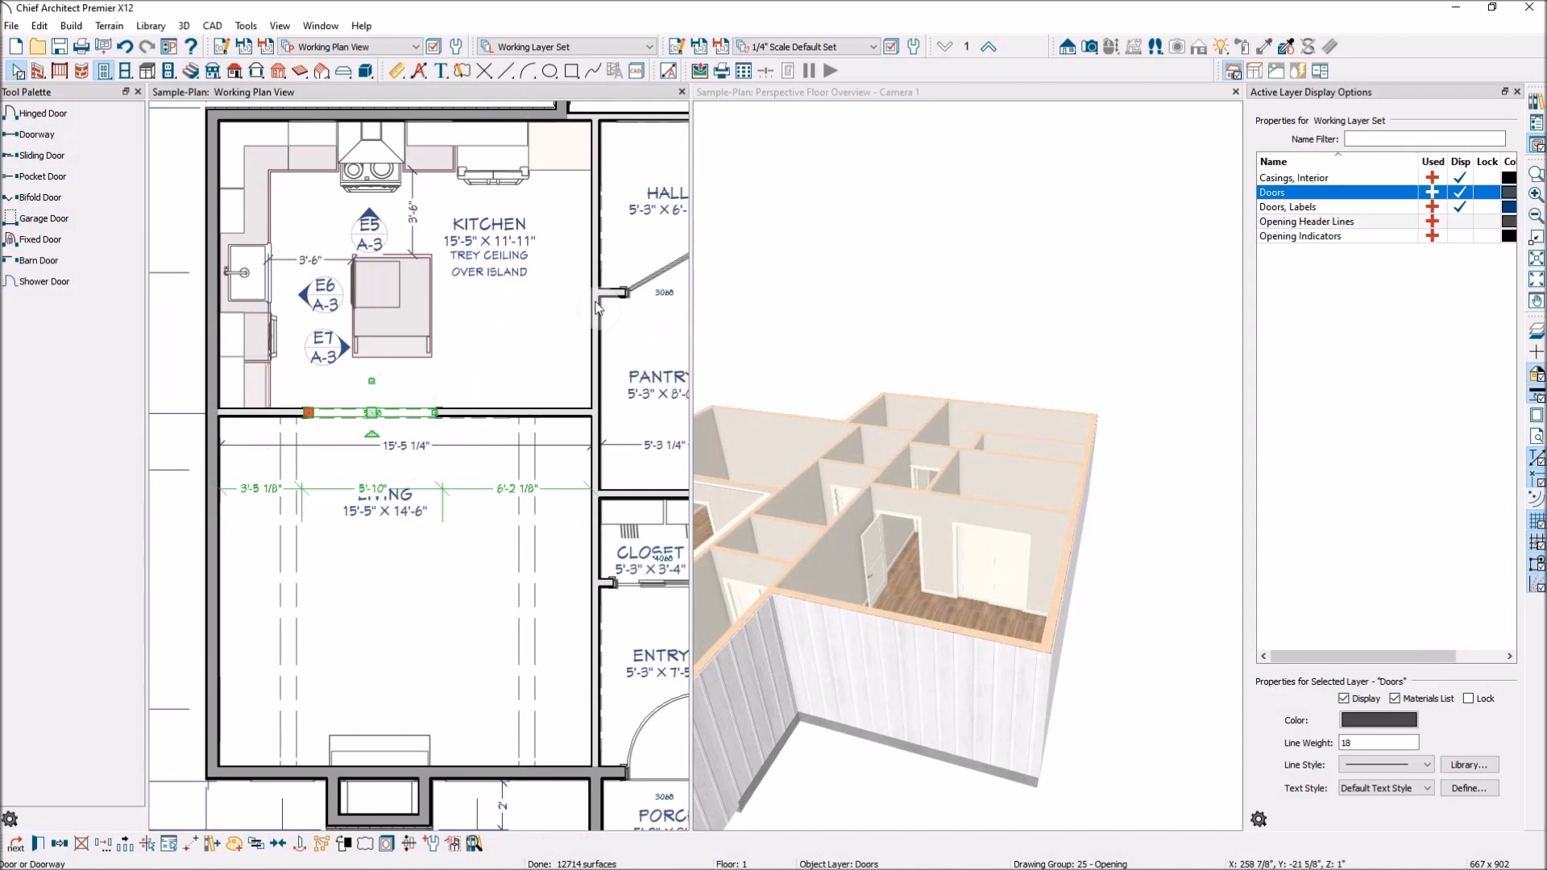
left_click_drag(435, 412, 517, 421)
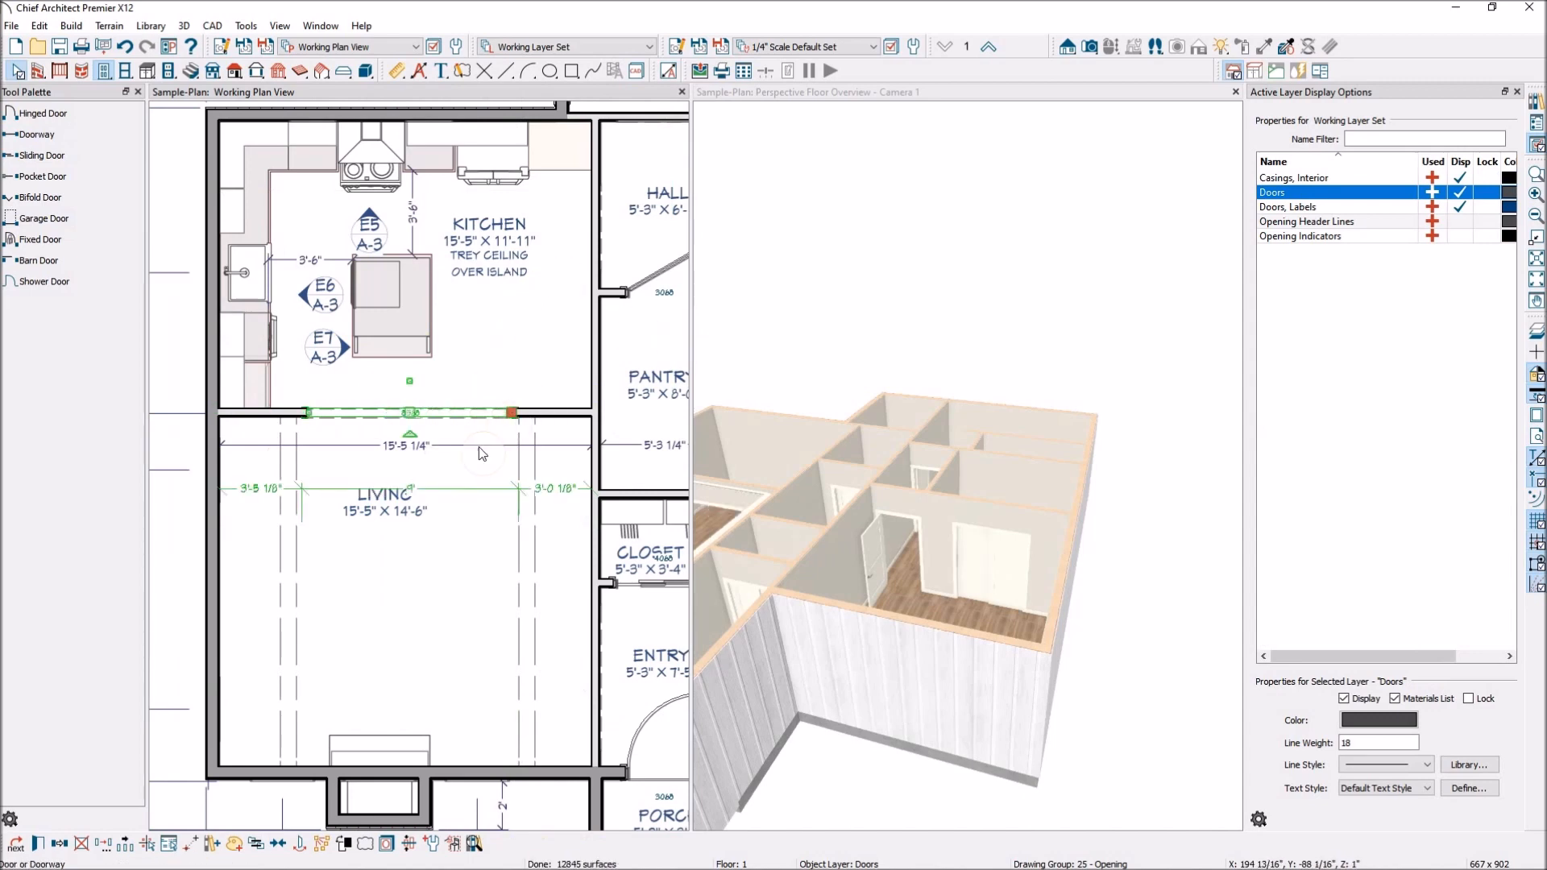
scroll(451, 407, "up", 3)
scroll(441, 416, "up", 4)
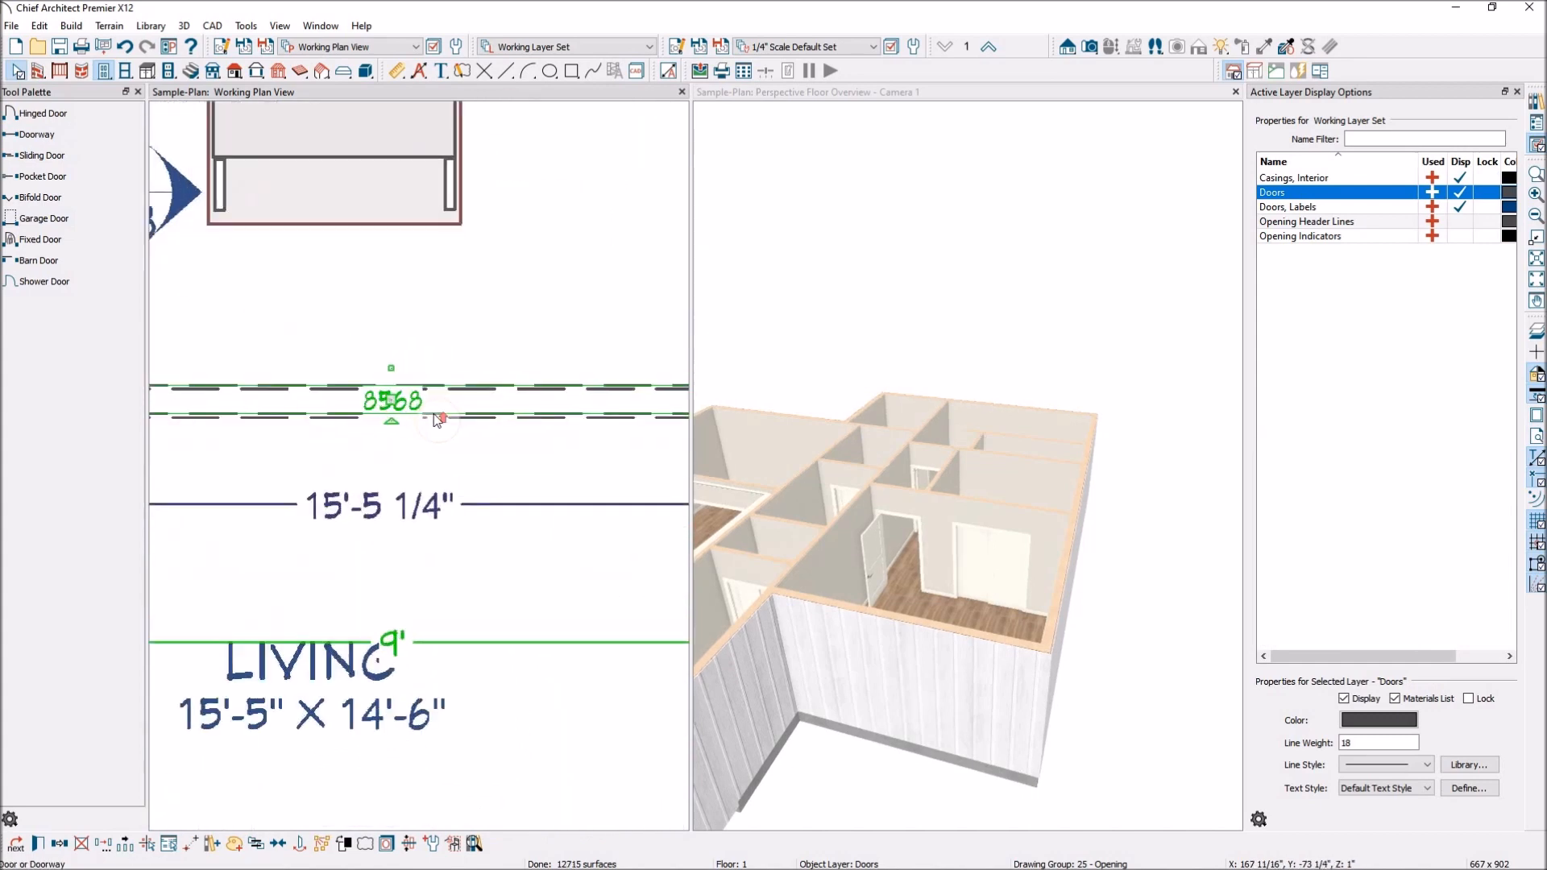
scroll(375, 430, "down", 3)
scroll(464, 414, "up", 3)
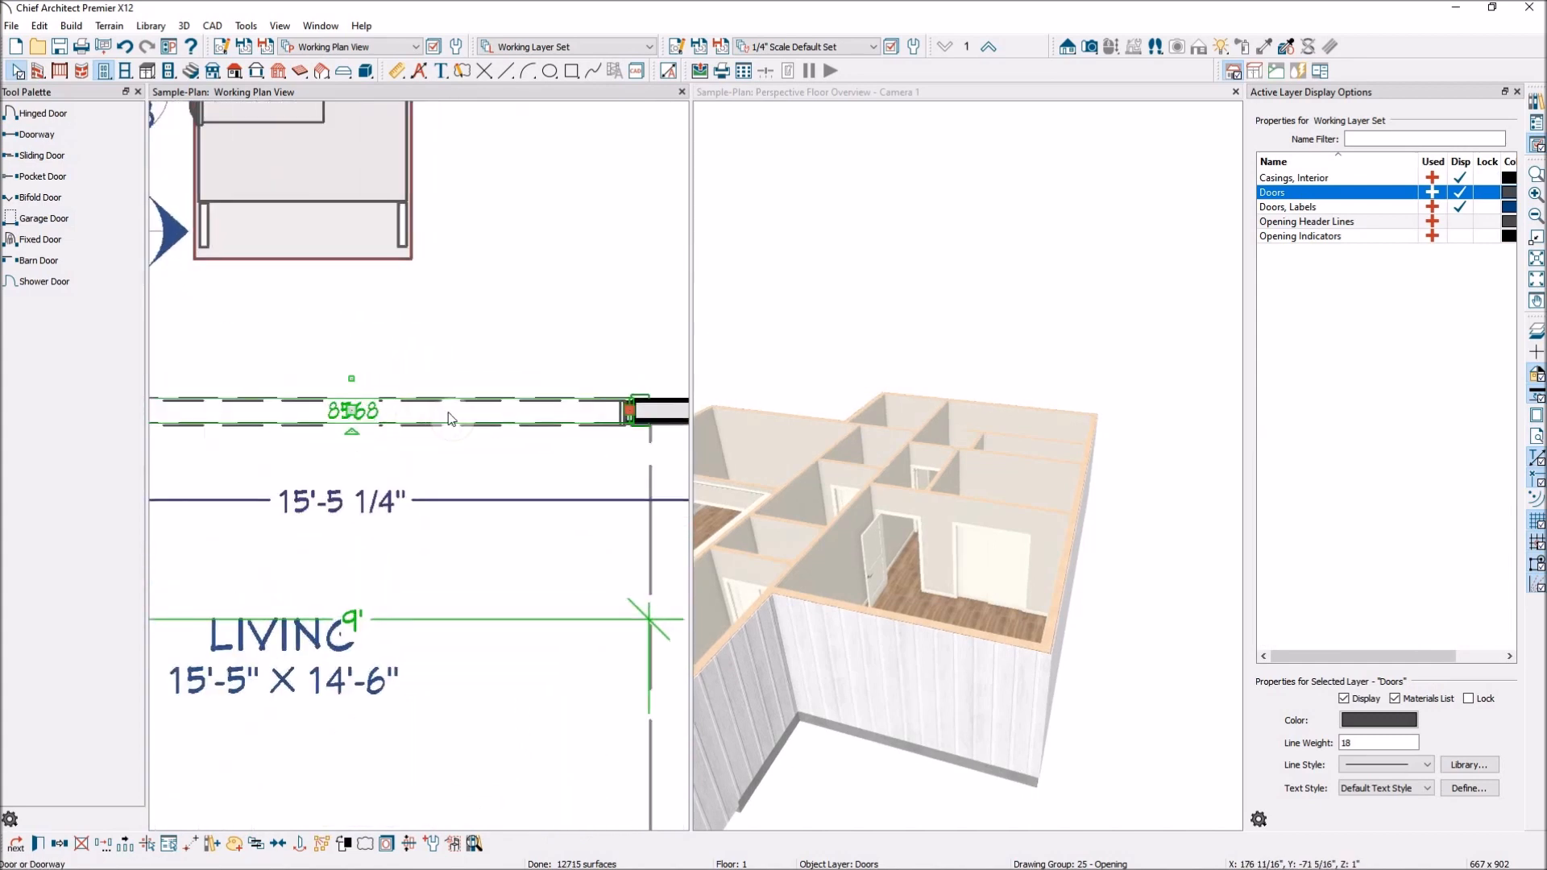
scroll(592, 415, "down", 3)
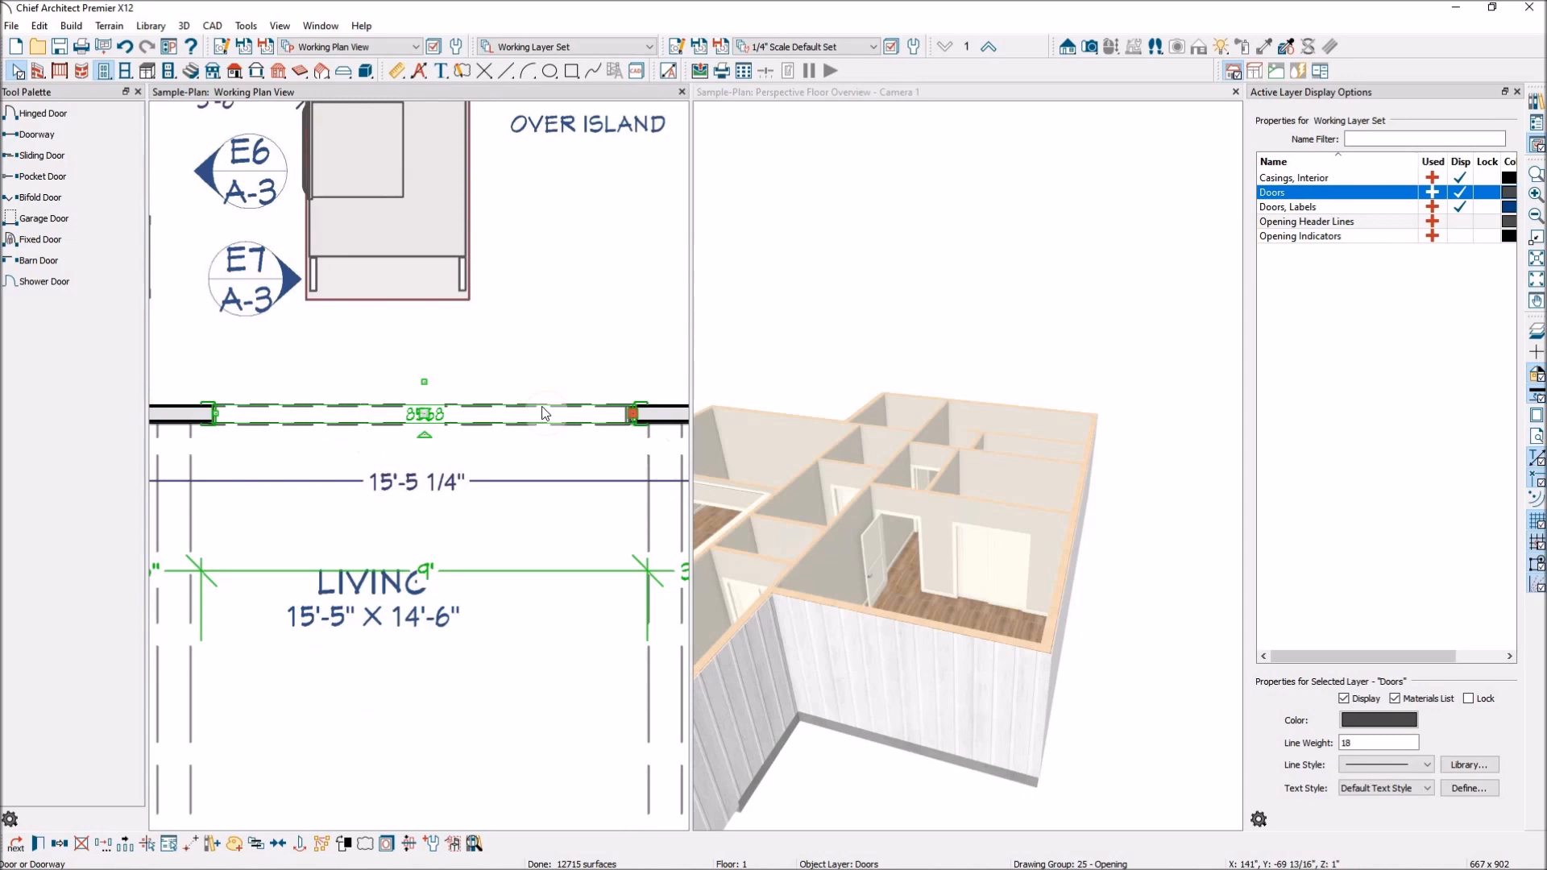
left_click(347, 455)
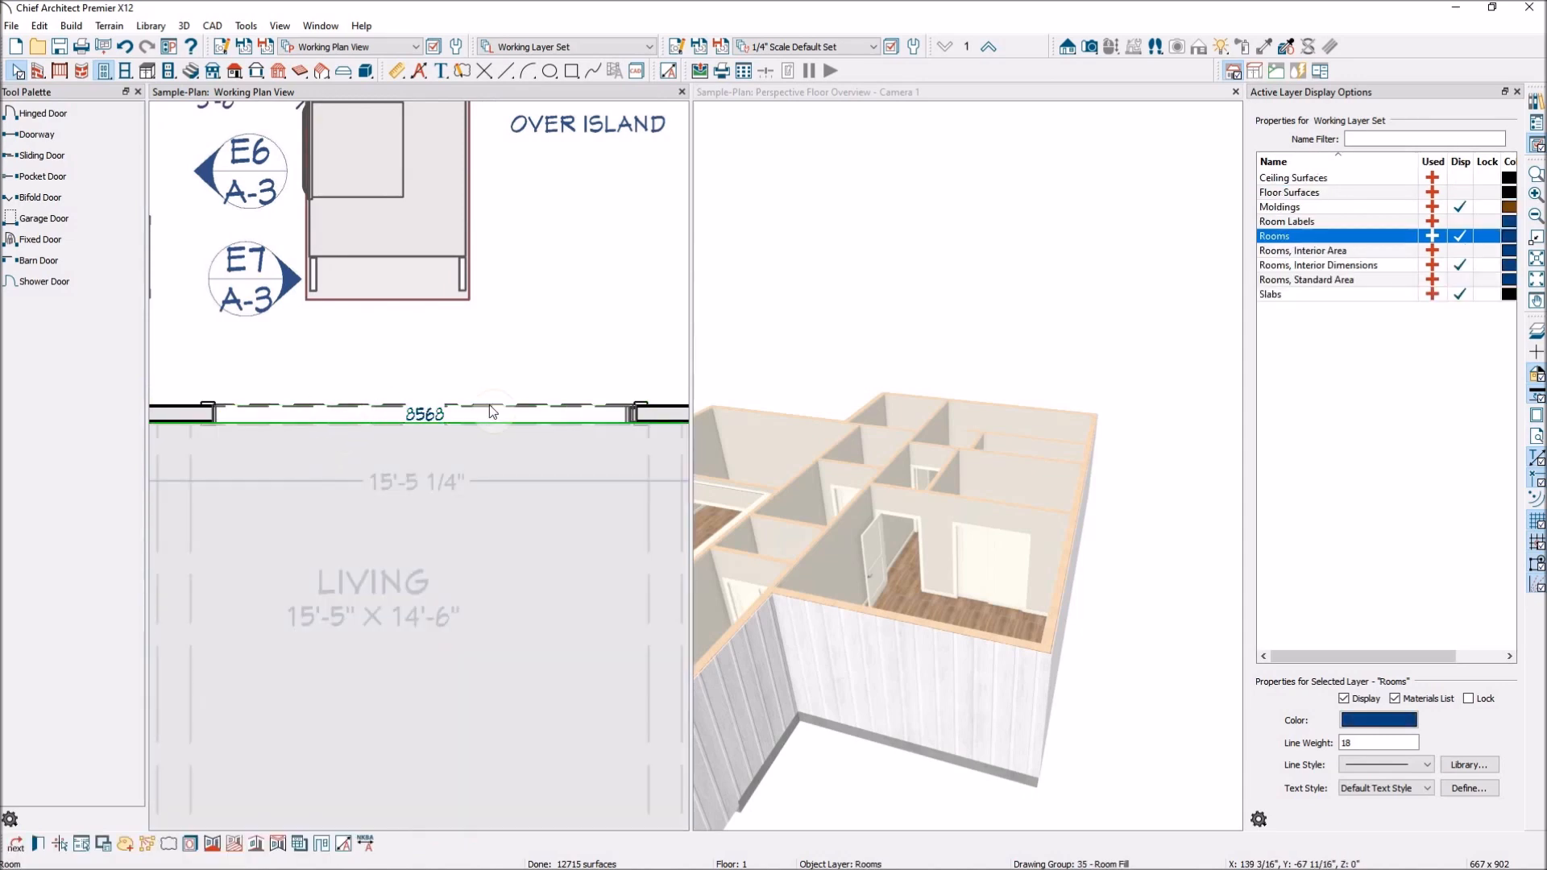
Examine the living room doorway, the entry closet door and the bedroom doors in the 3D camera view
scroll(977, 499, "down", 4)
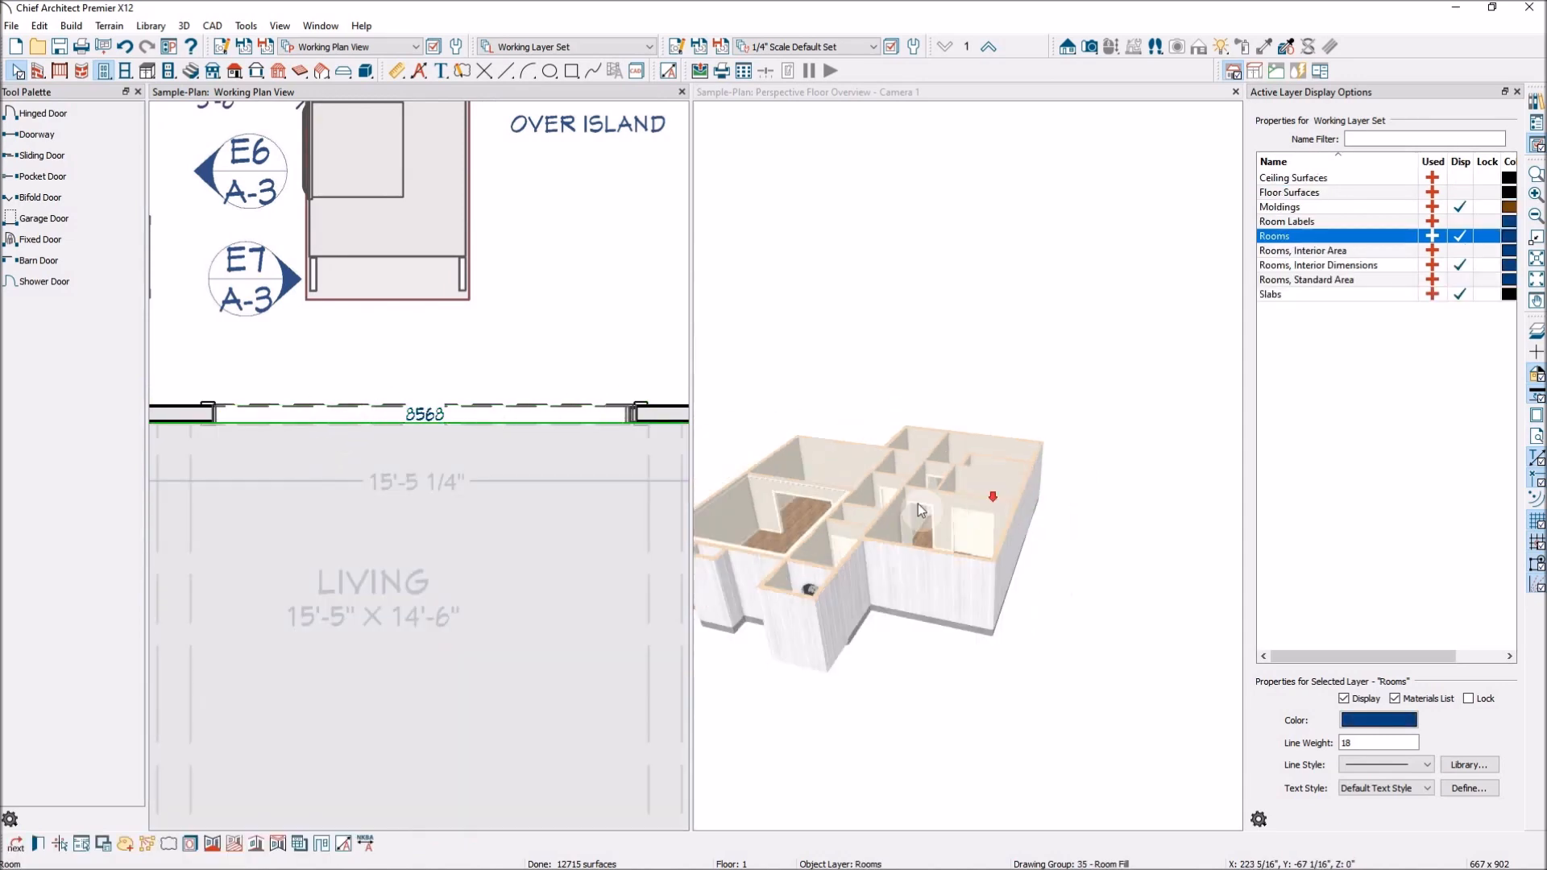
scroll(814, 508, "up", 2)
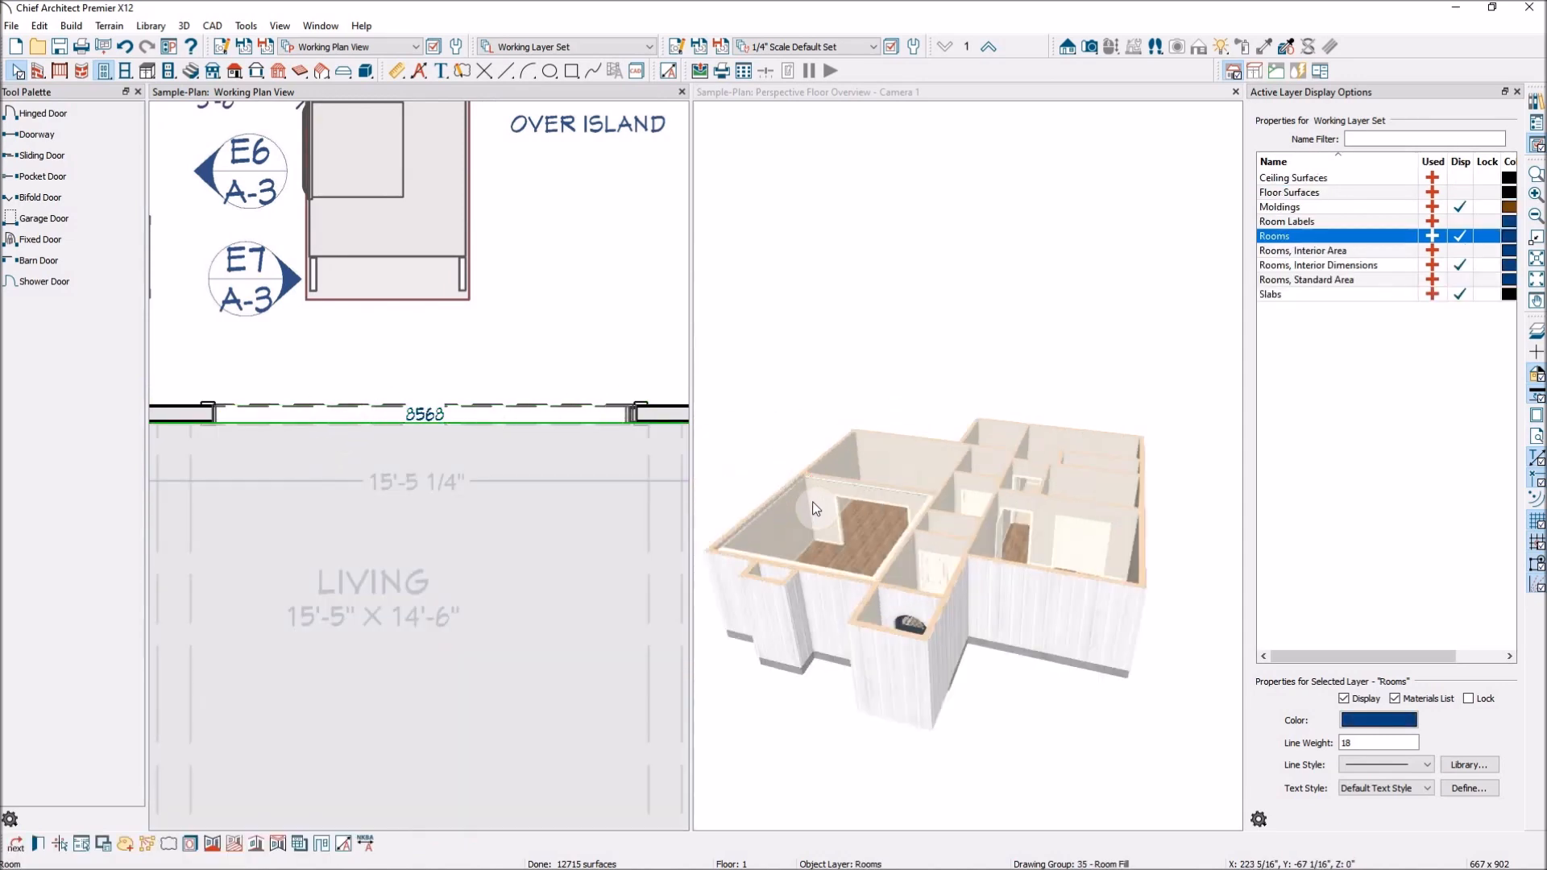
scroll(814, 508, "up", 4)
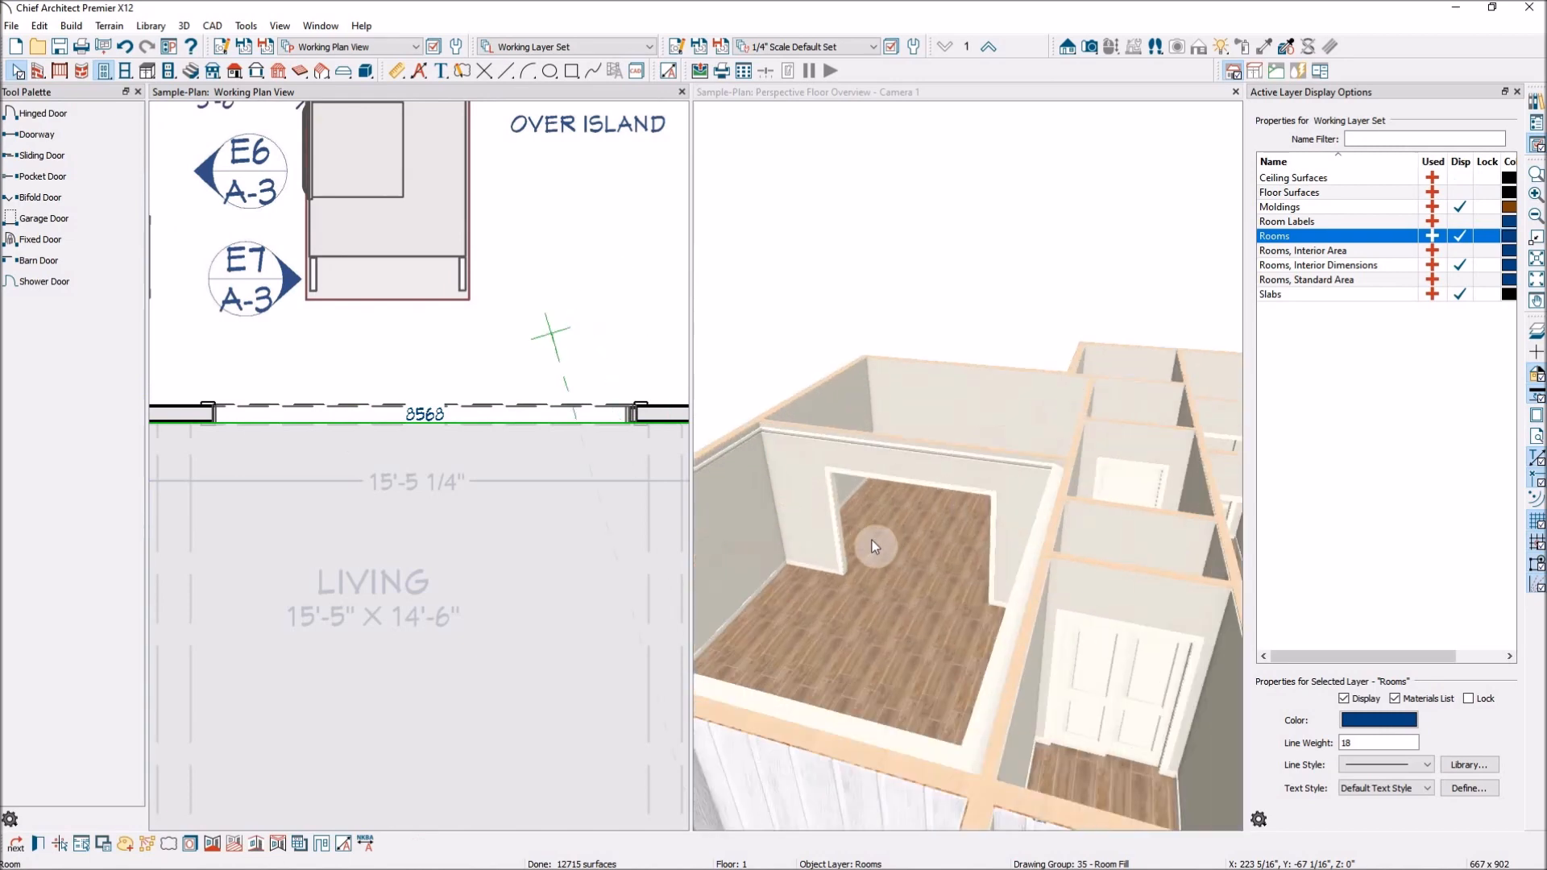
scroll(769, 536, "down", 3)
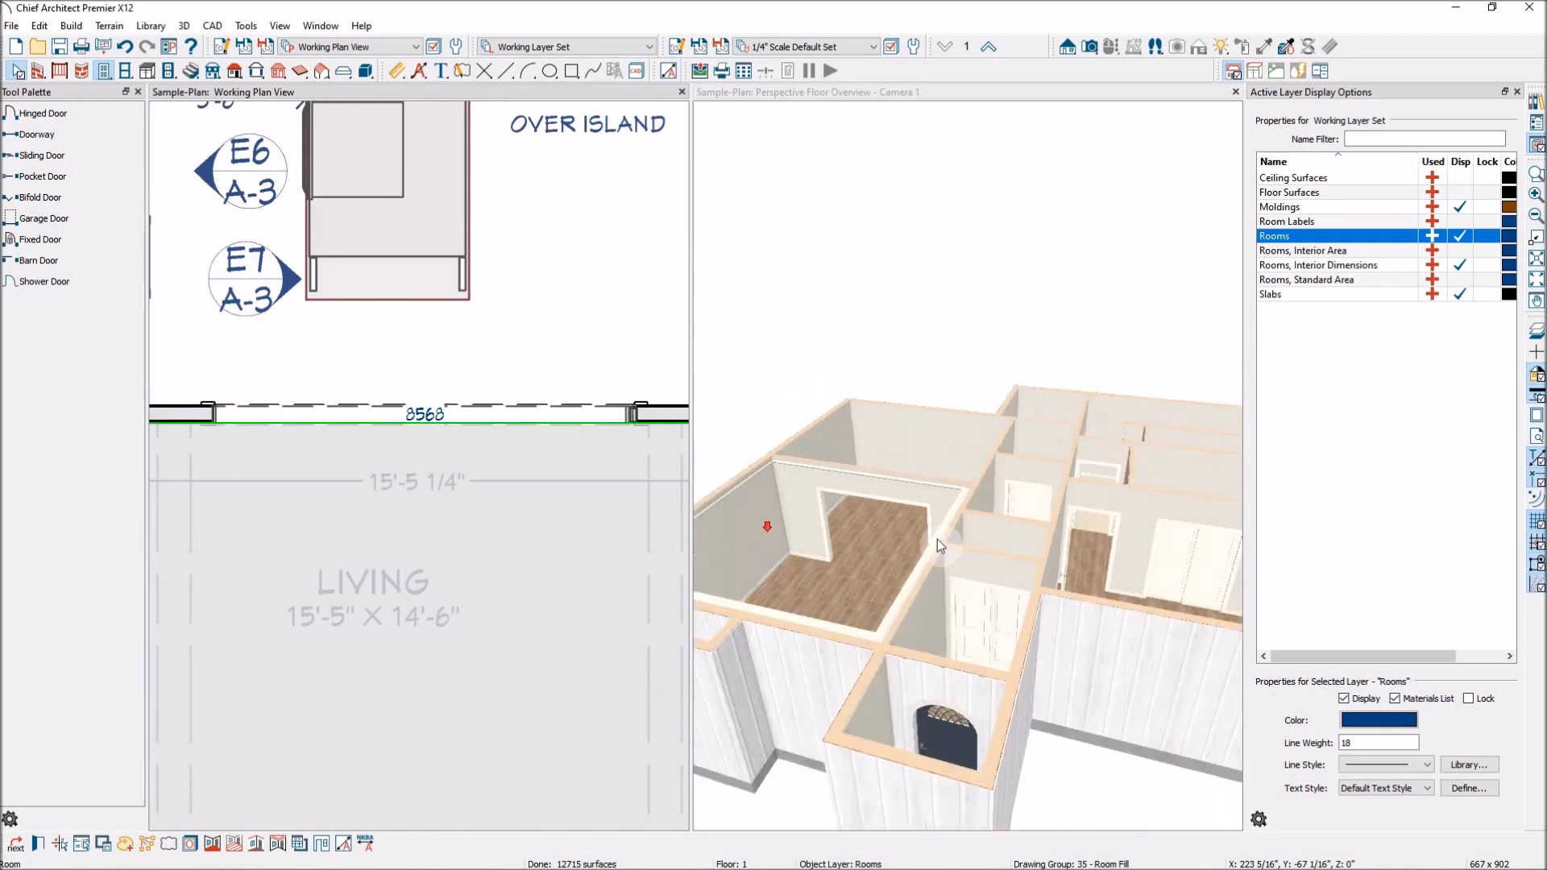
scroll(765, 531, "down", 2)
scroll(1083, 582, "up", 3)
scroll(1086, 583, "up", 2)
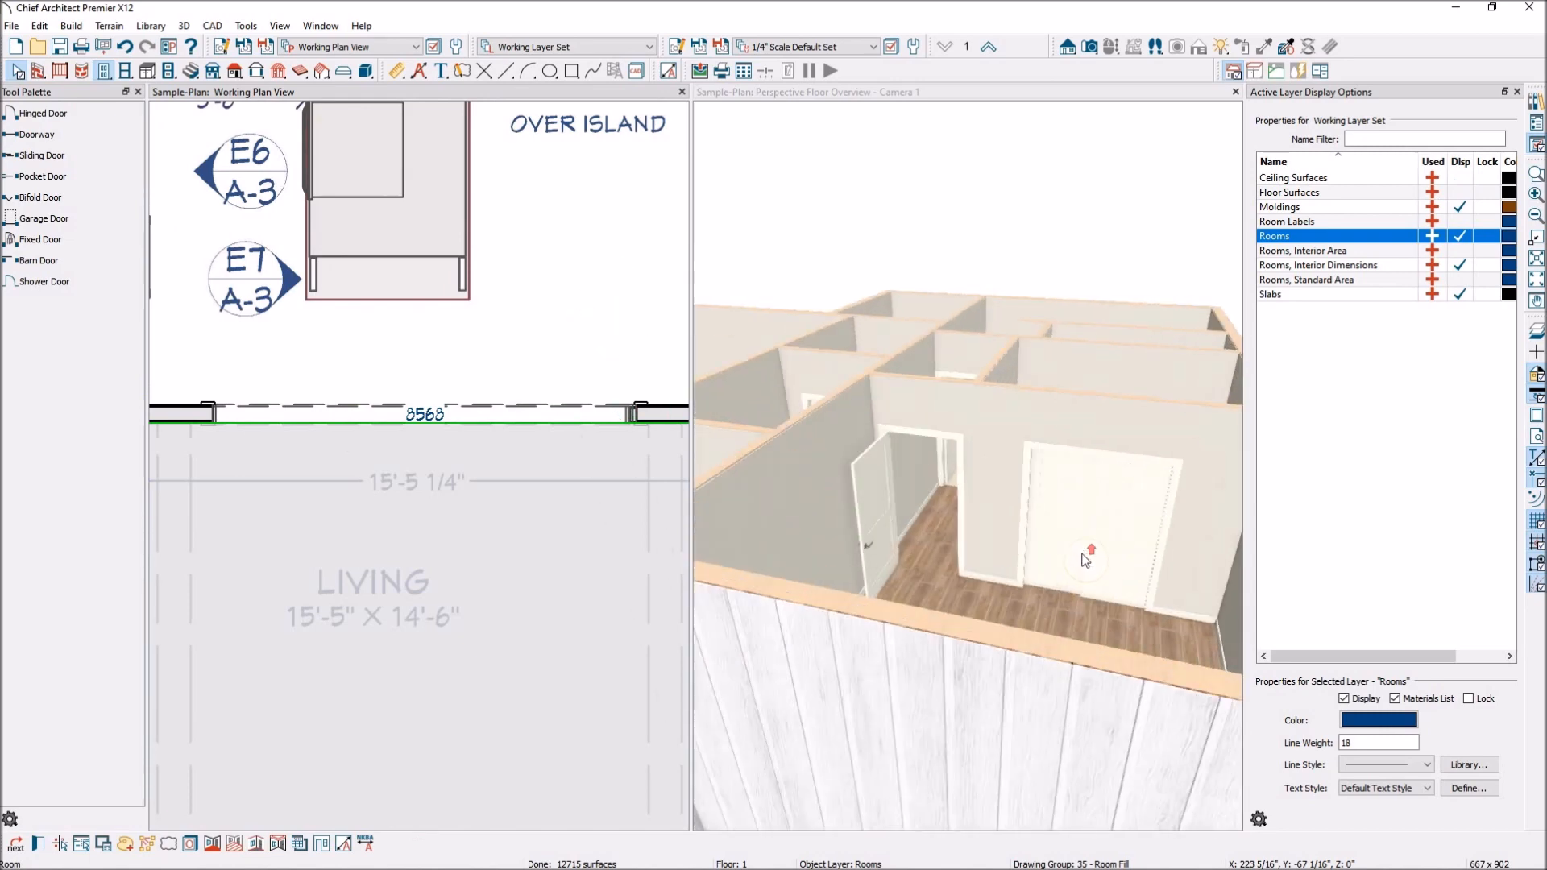
scroll(1086, 561, "up", 3)
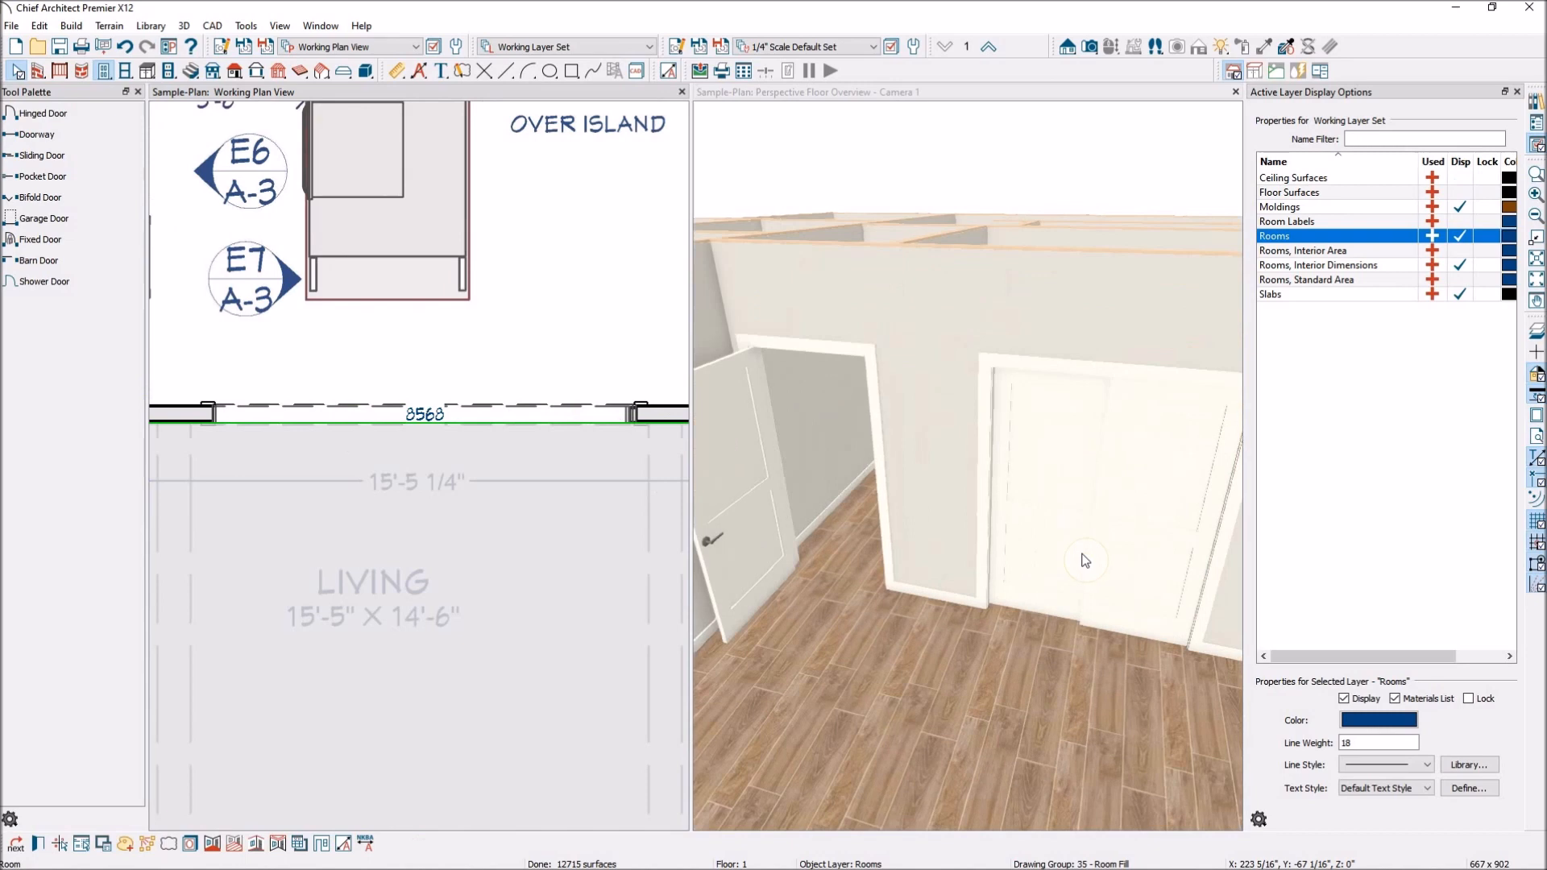
scroll(1085, 560, "up", 2)
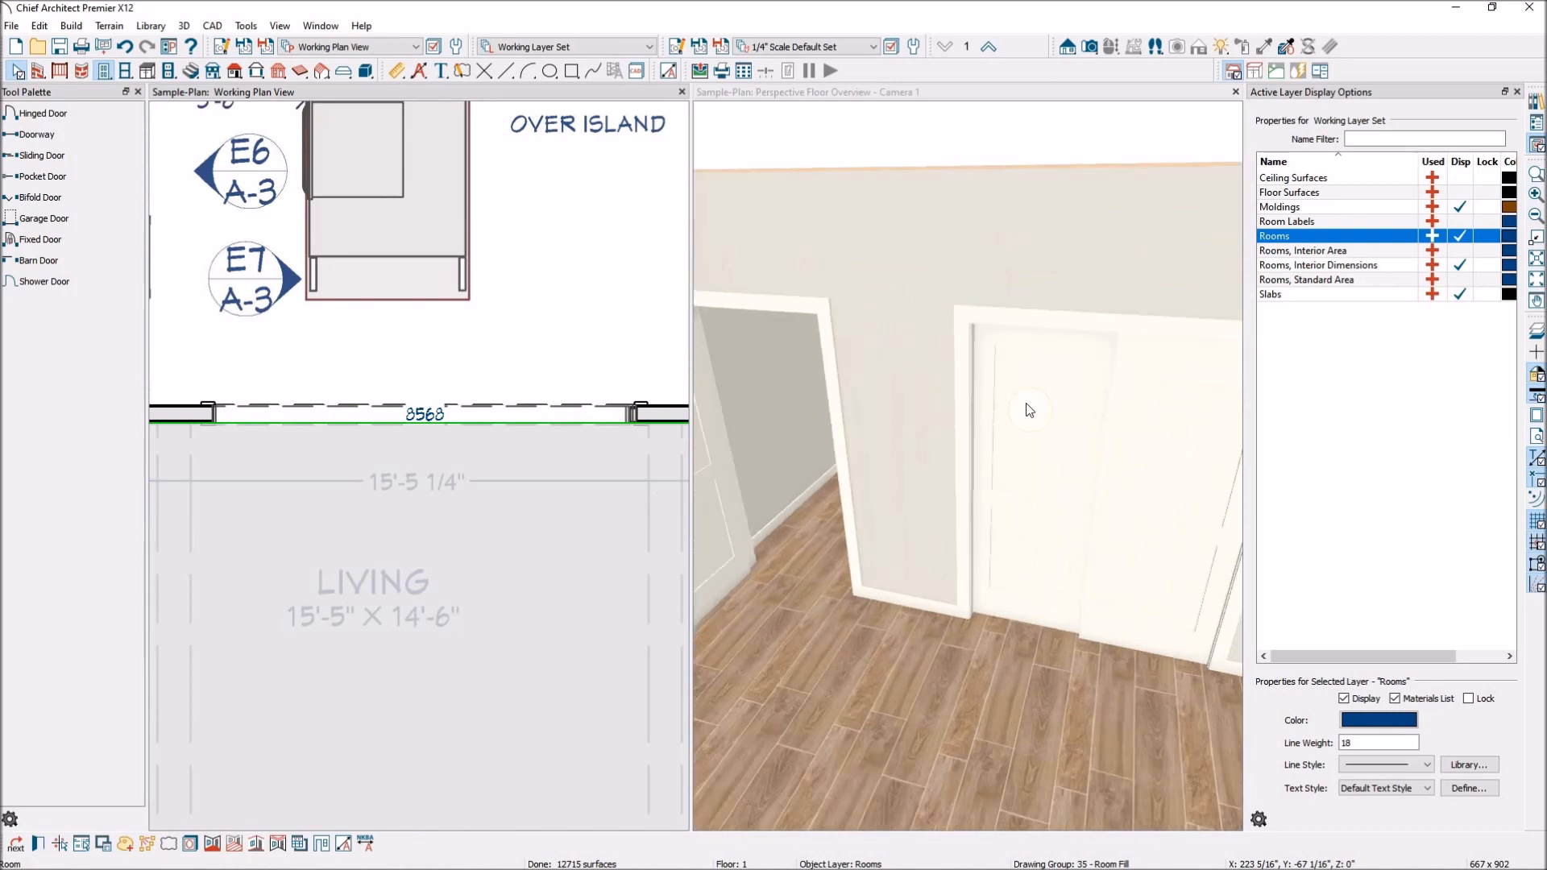
scroll(1191, 536, "down", 6)
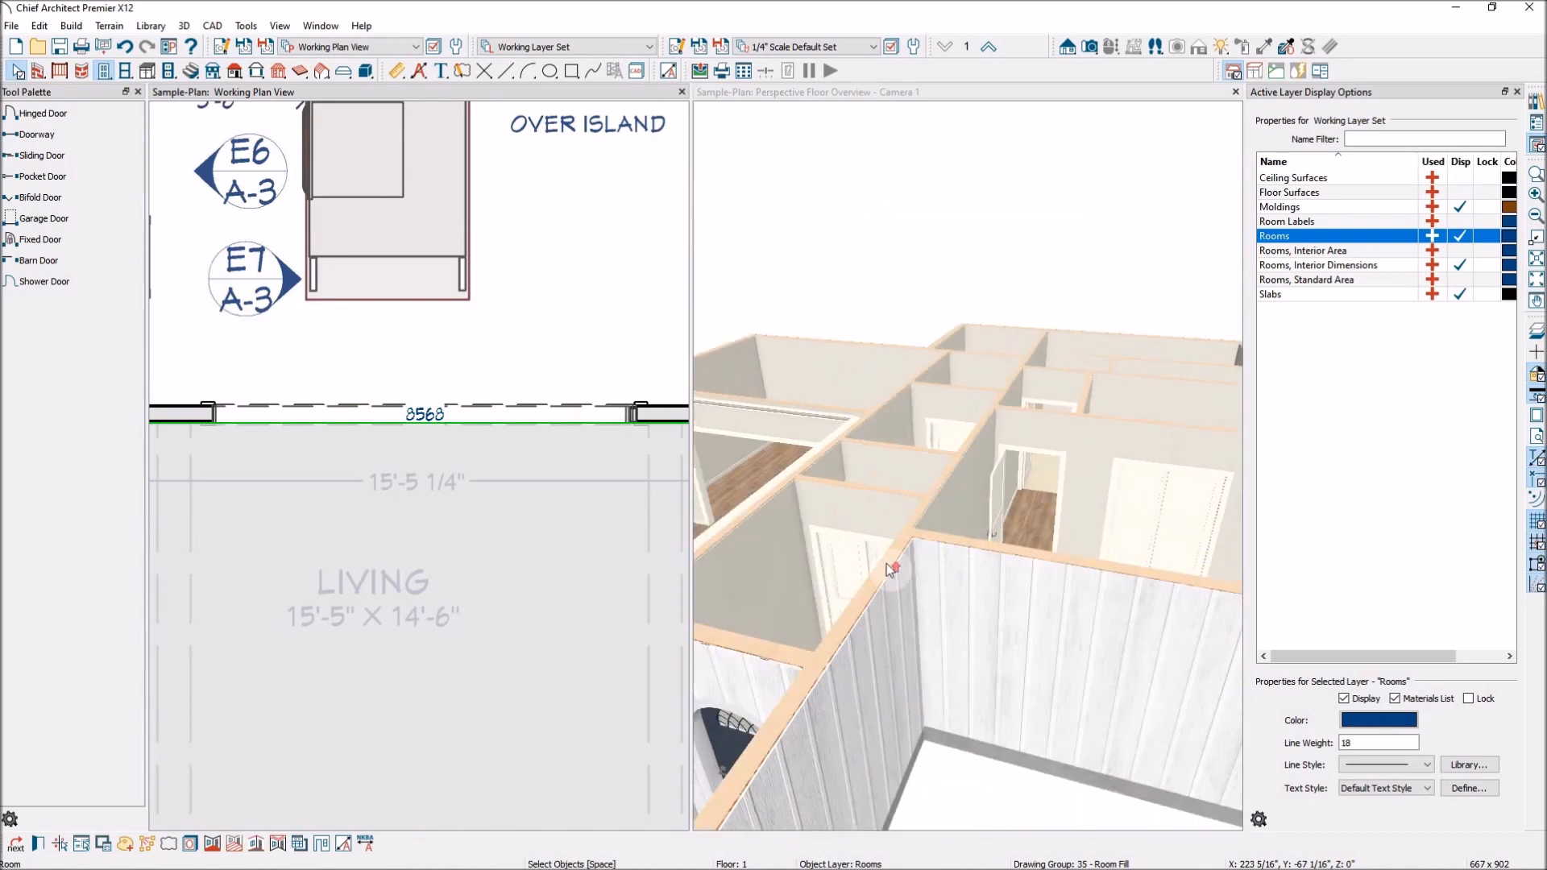
Set the bedroom closet's sliding door as the default for interior sliding doors
scroll(798, 590, "up", 3)
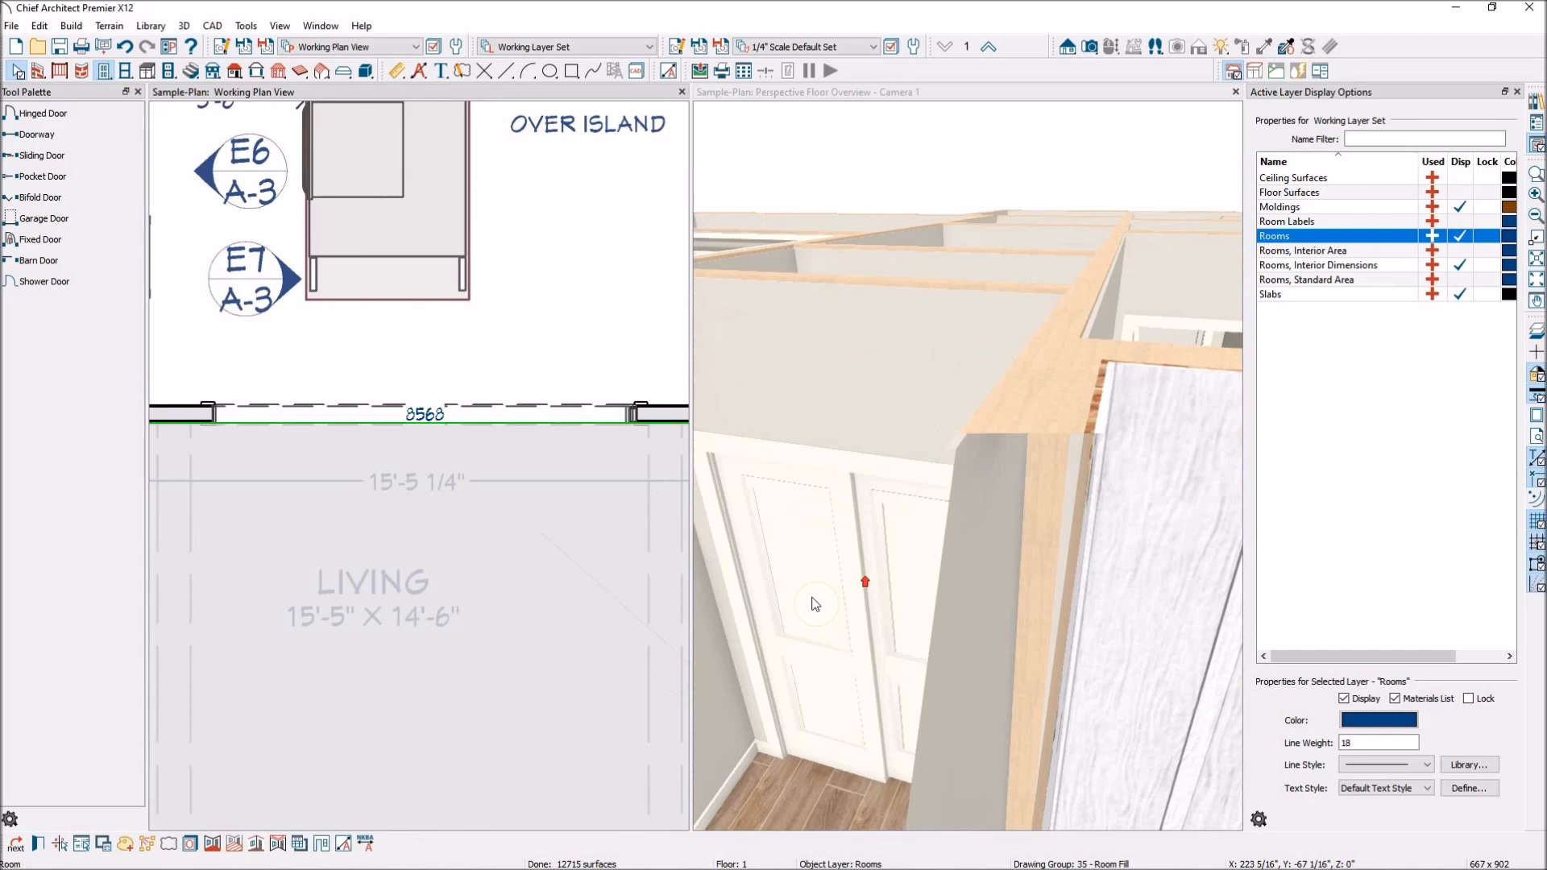
scroll(829, 656, "up", 3)
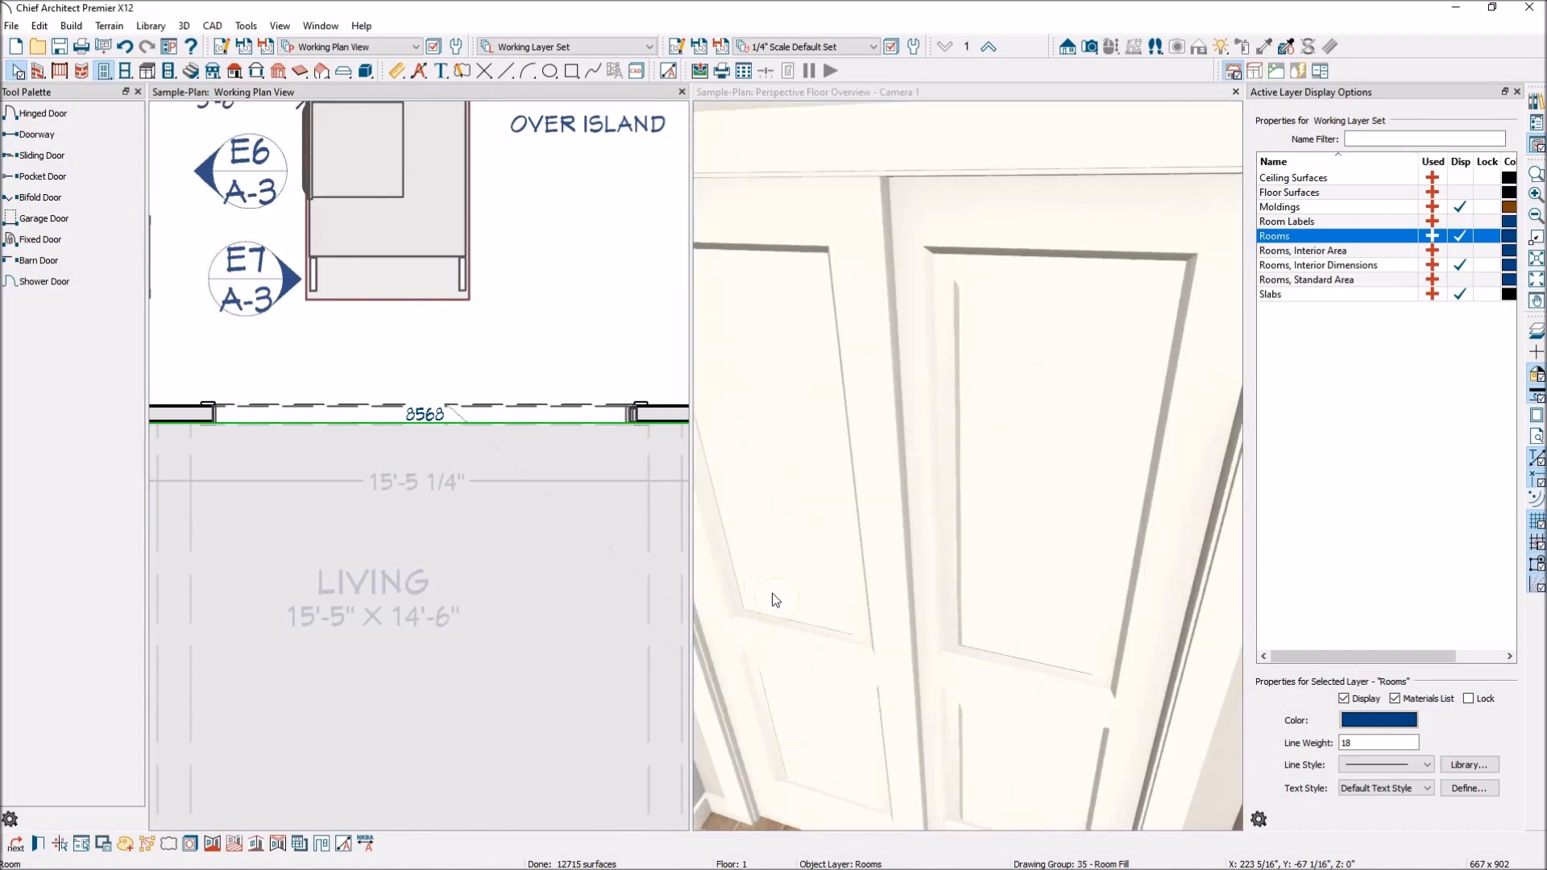
scroll(770, 598, "down", 4)
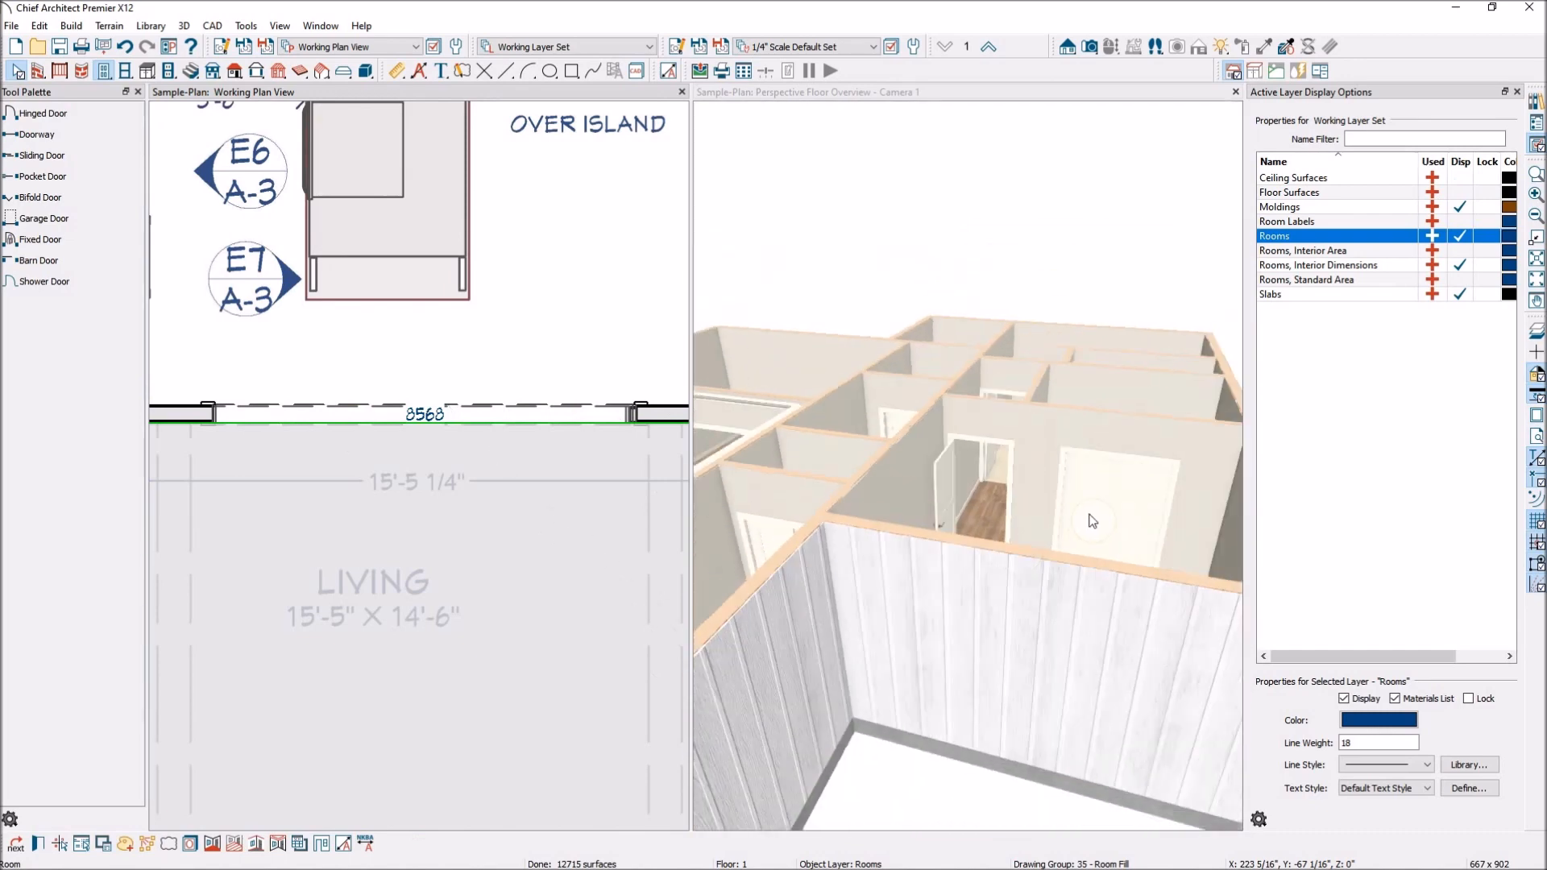
left_click(1096, 513)
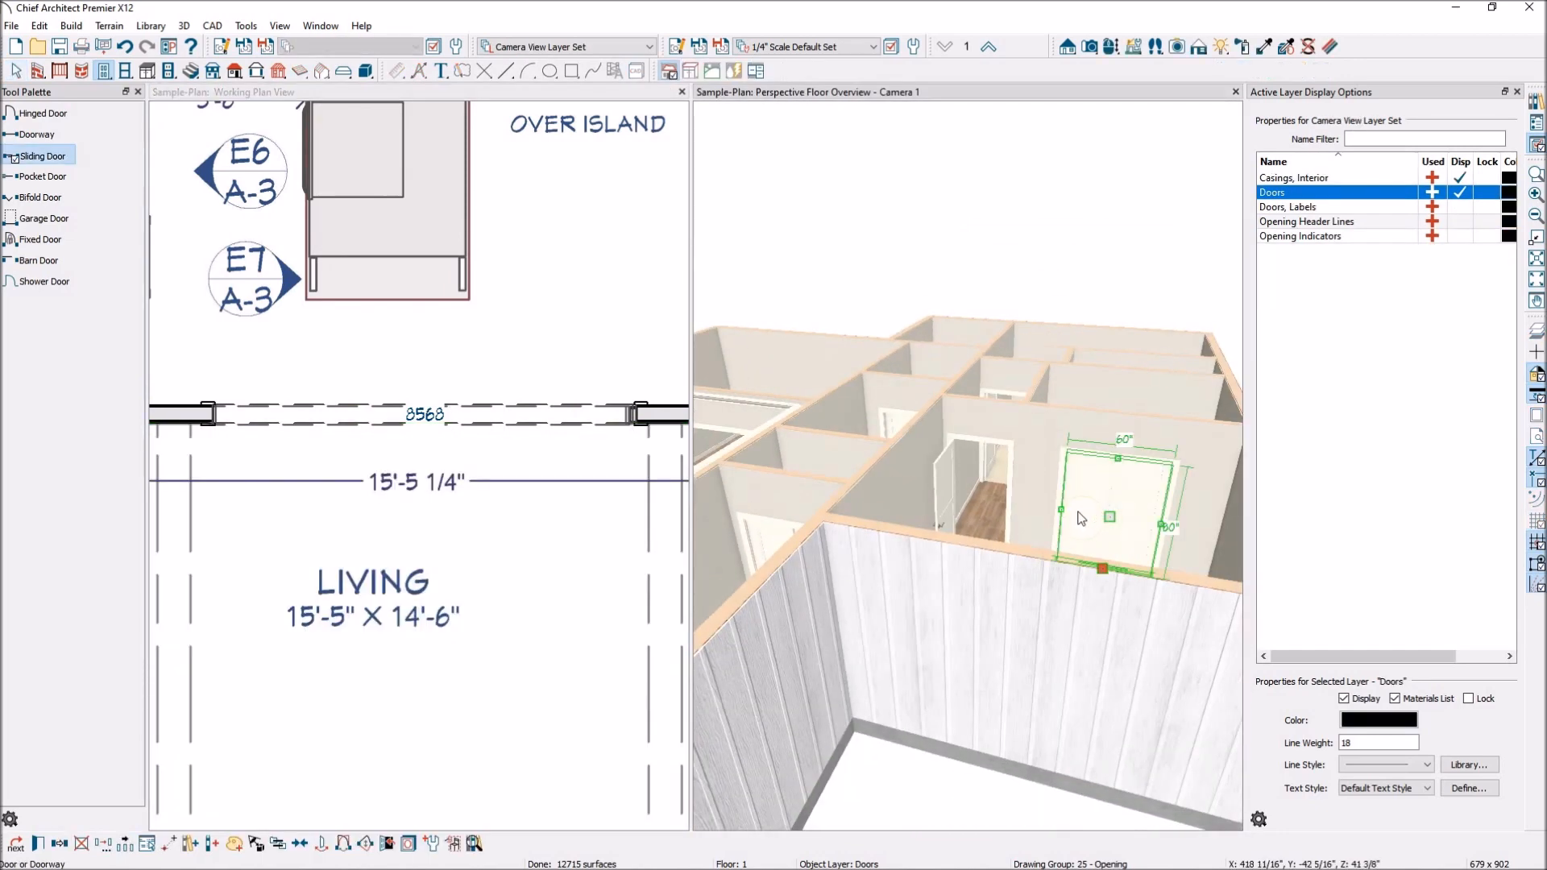
left_click(433, 846)
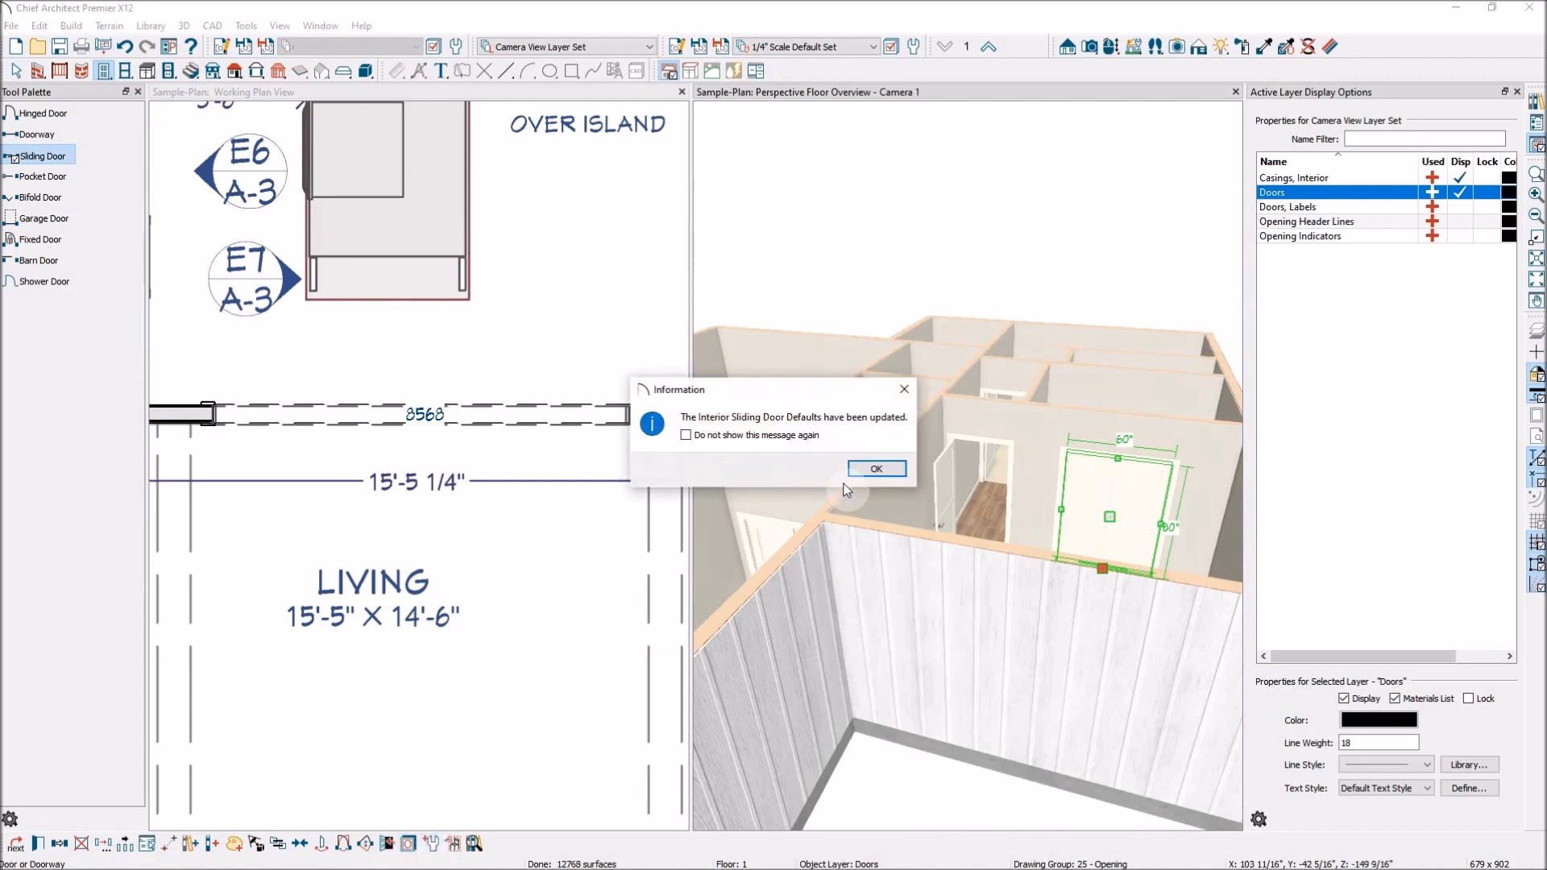
left_click(887, 469)
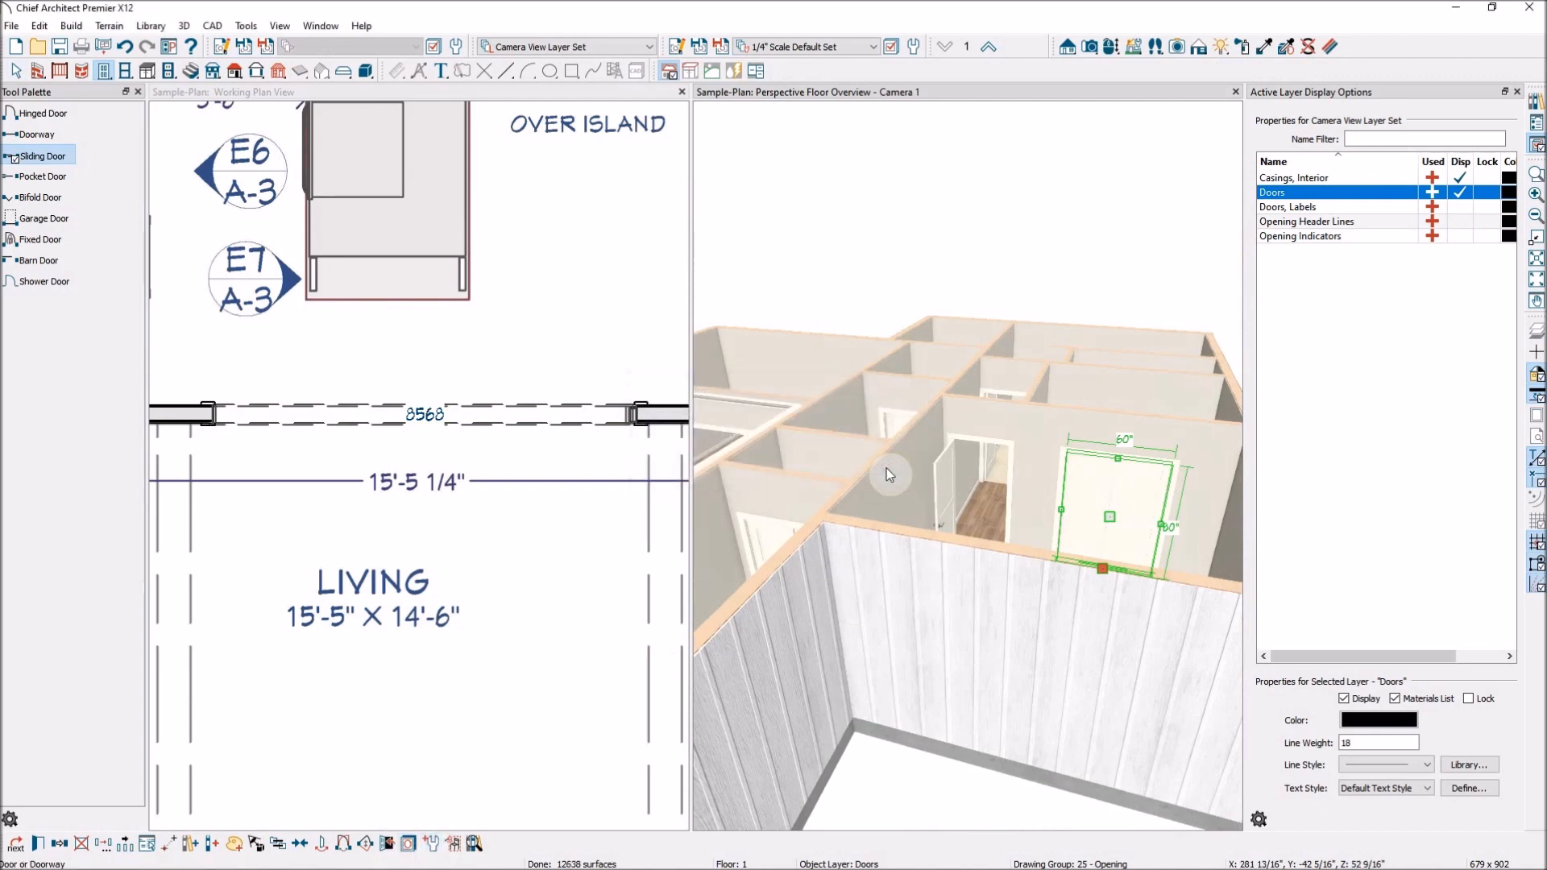
Examine the entry closet's sliding door panels in the 3D camera view and deselect the bedroom closet door
scroll(1128, 528, "down", 3)
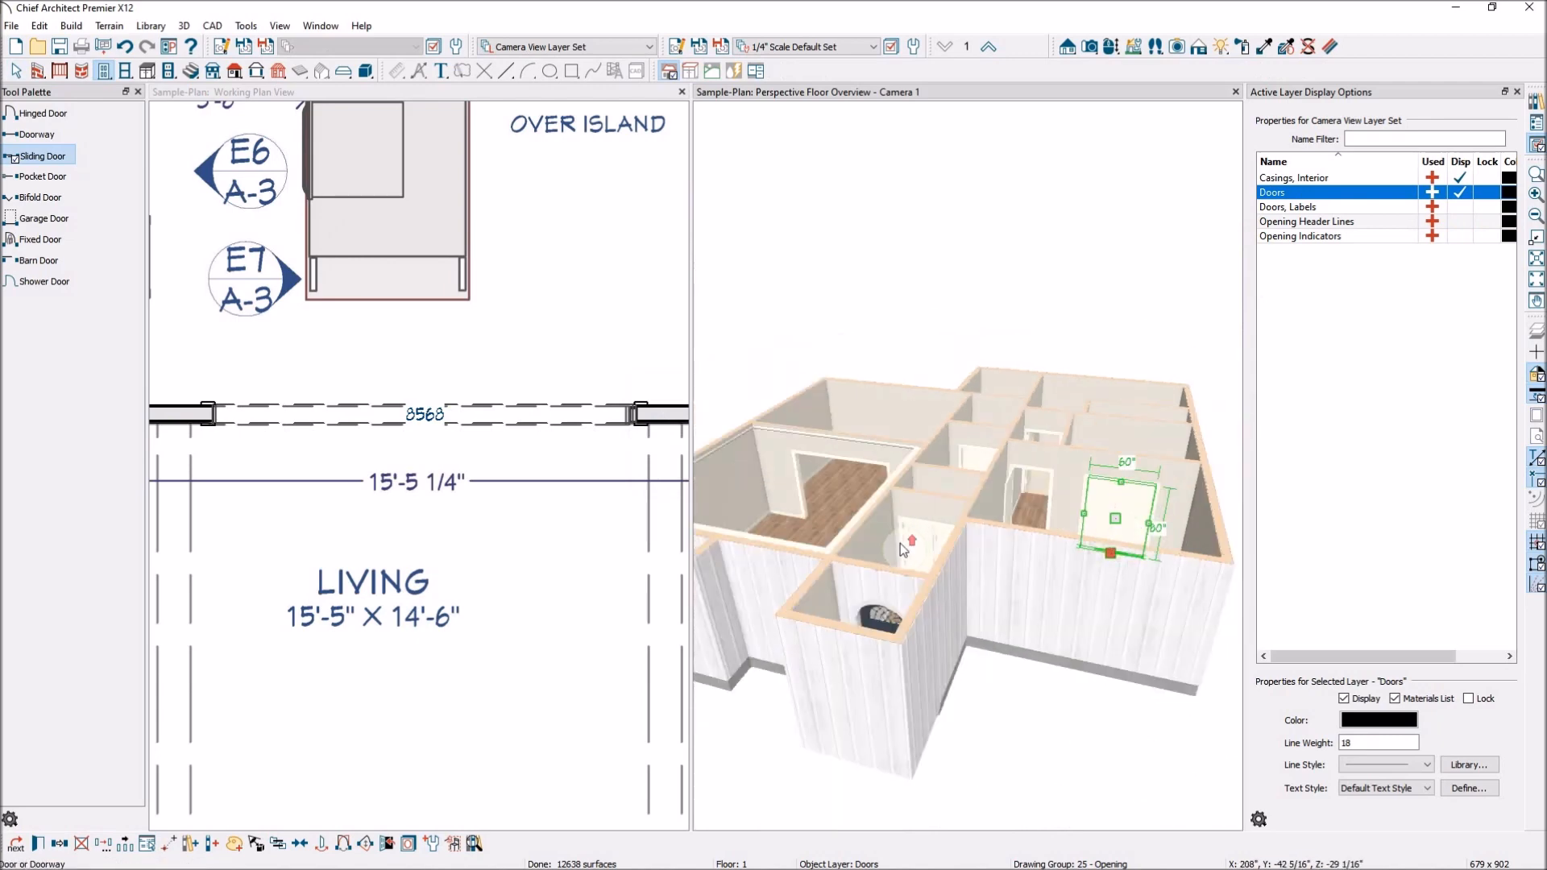
scroll(901, 543, "up", 5)
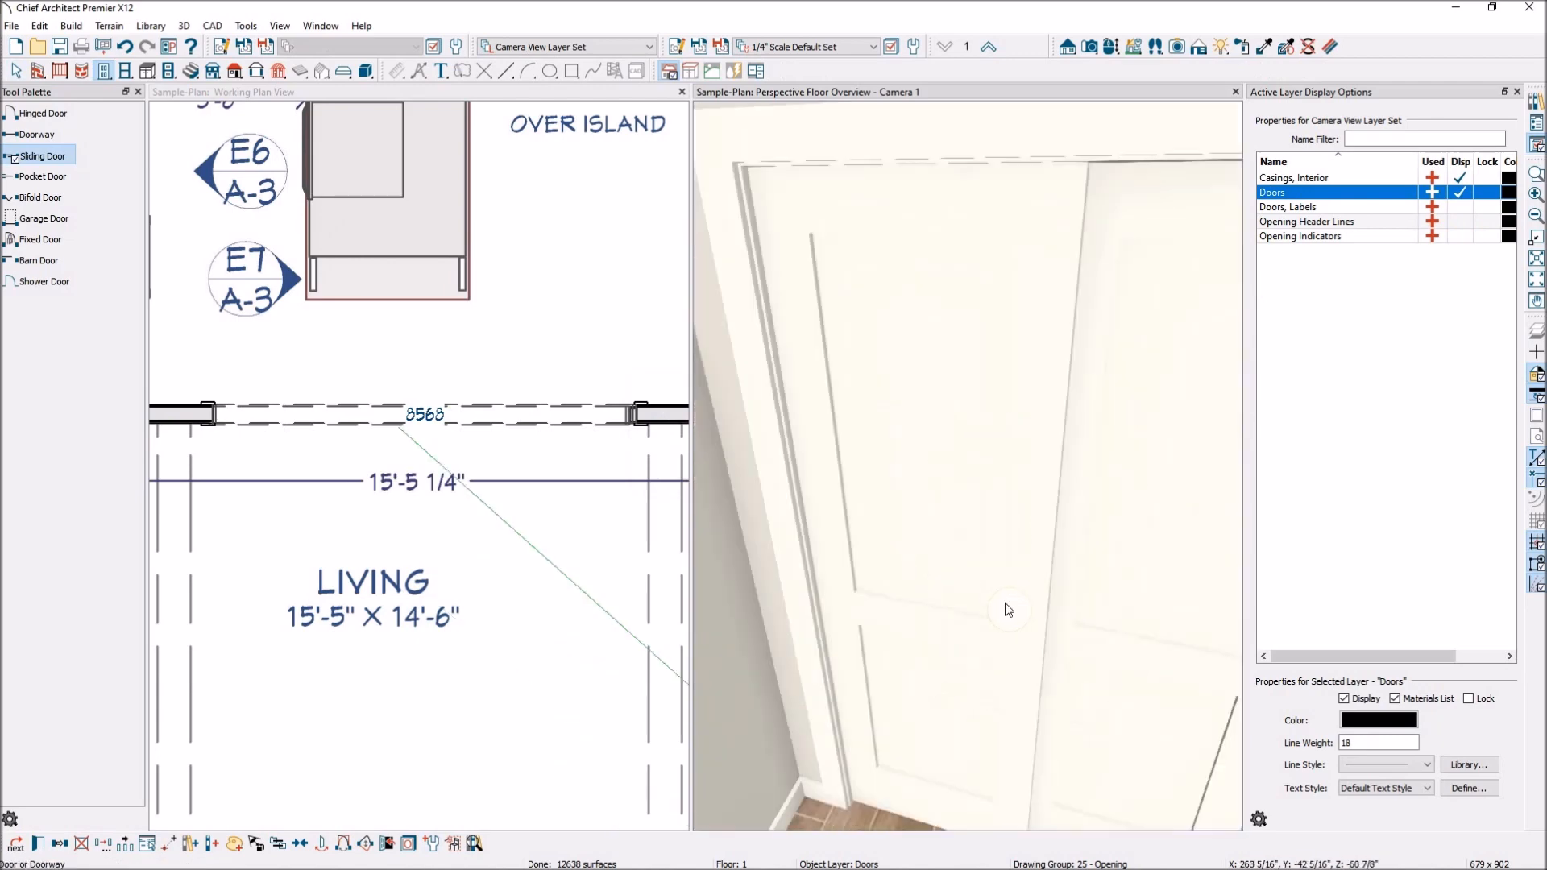
scroll(1005, 604, "up", 2)
scroll(999, 603, "down", 1)
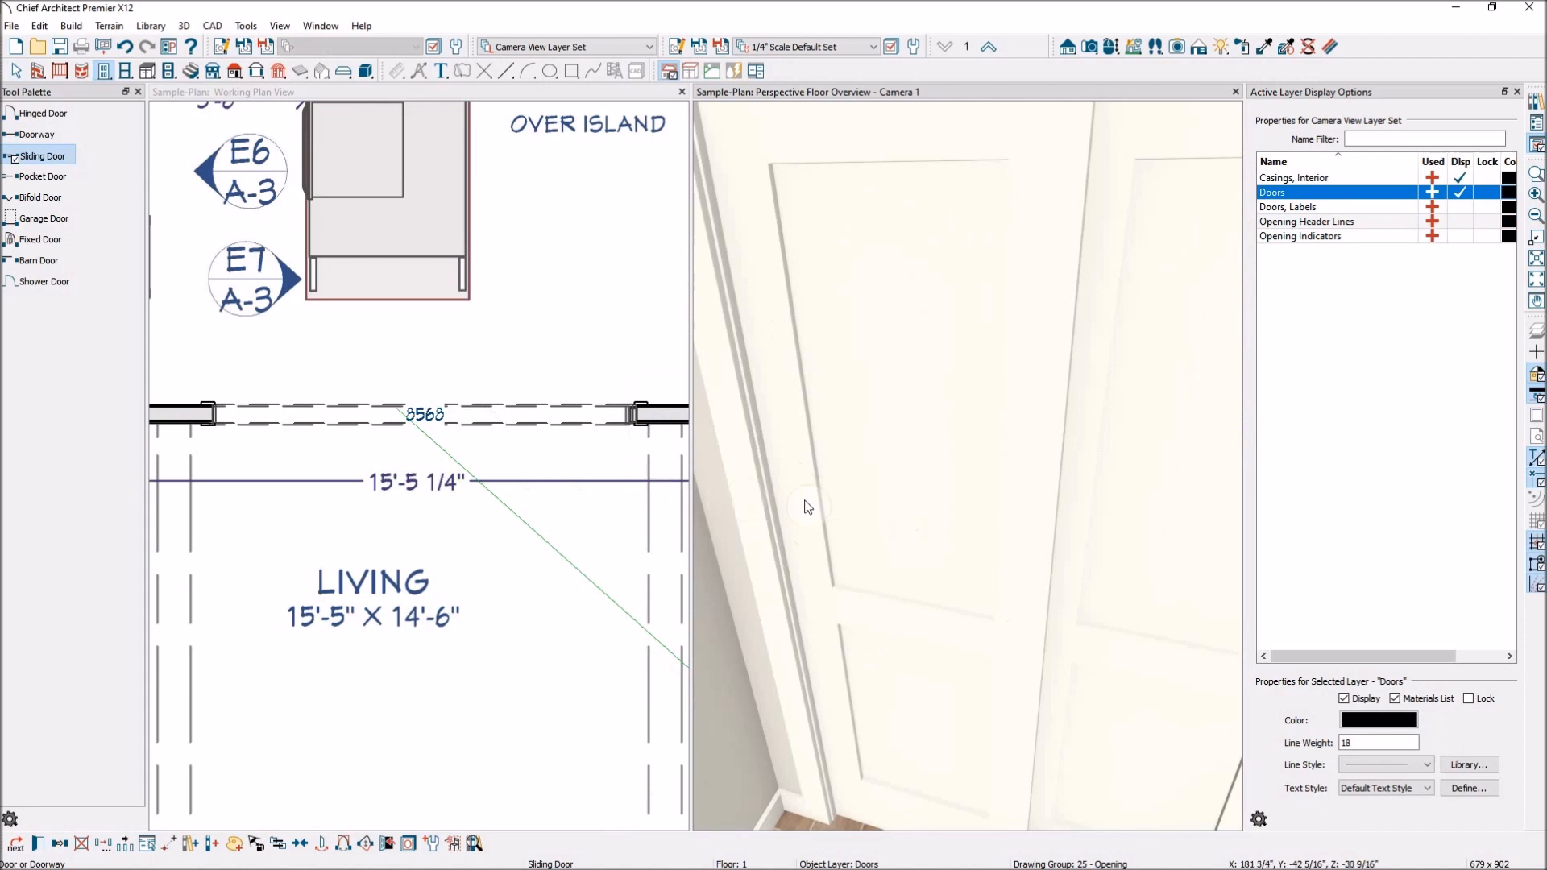
scroll(832, 487, "down", 2)
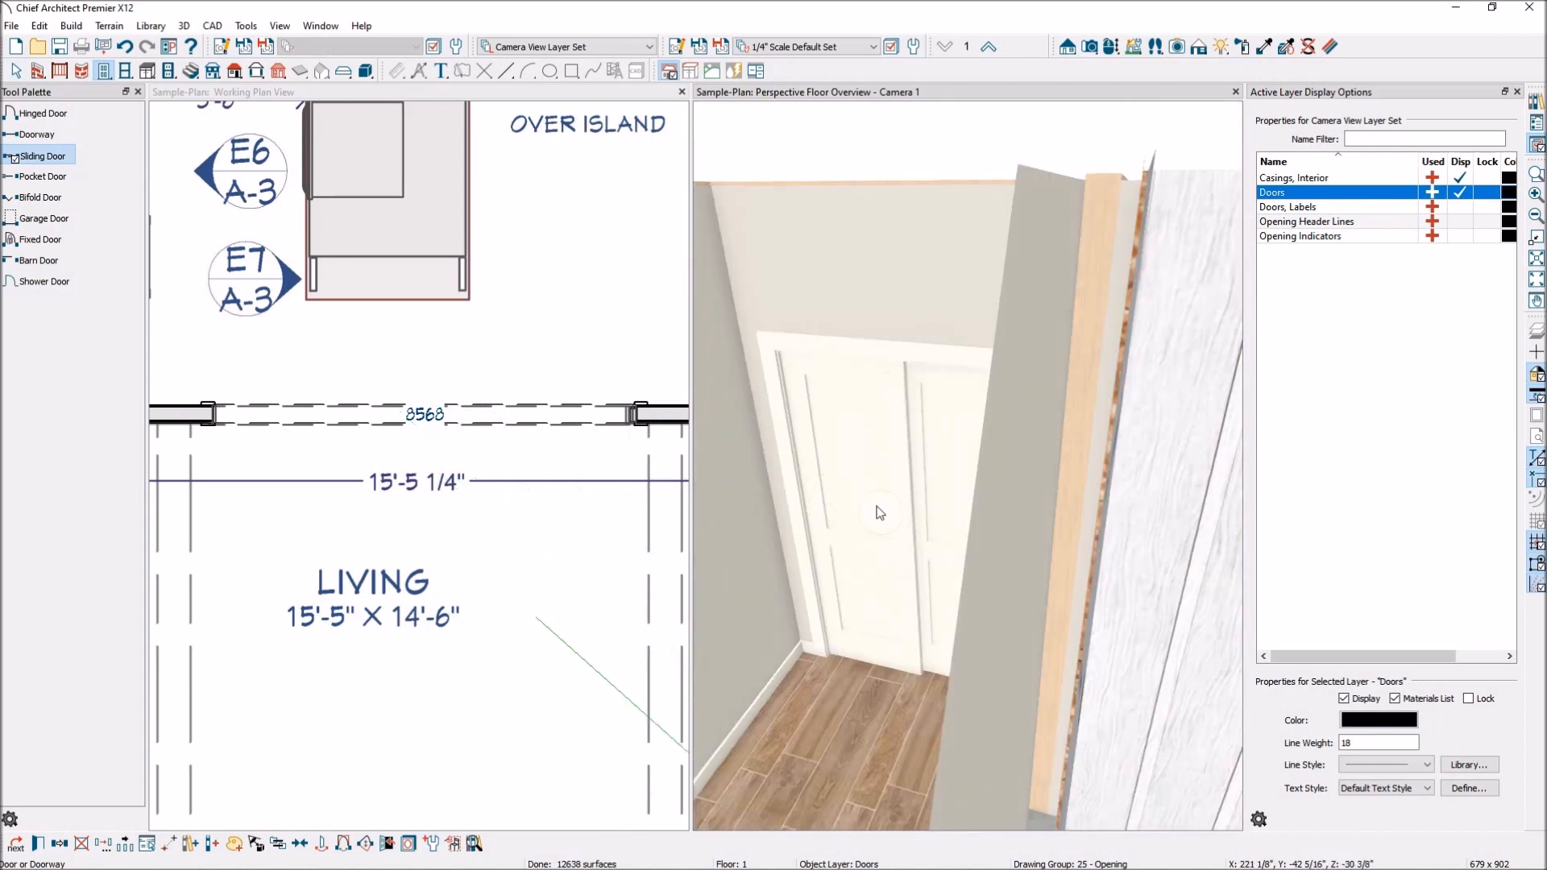
scroll(888, 525, "up", 2)
scroll(888, 525, "down", 5)
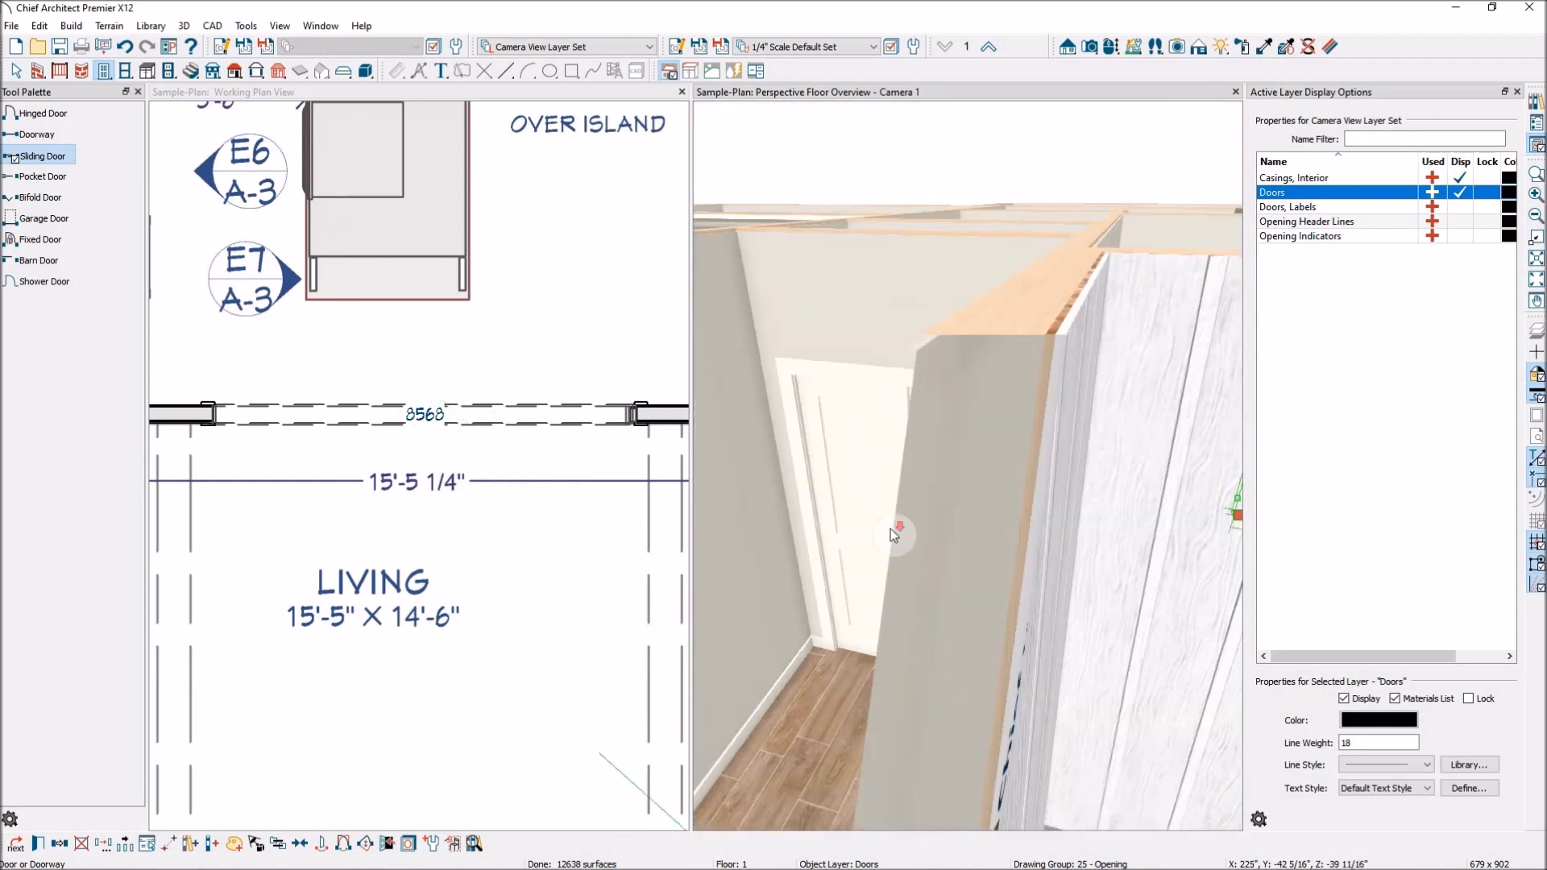
scroll(882, 532, "down", 2)
left_click(829, 239)
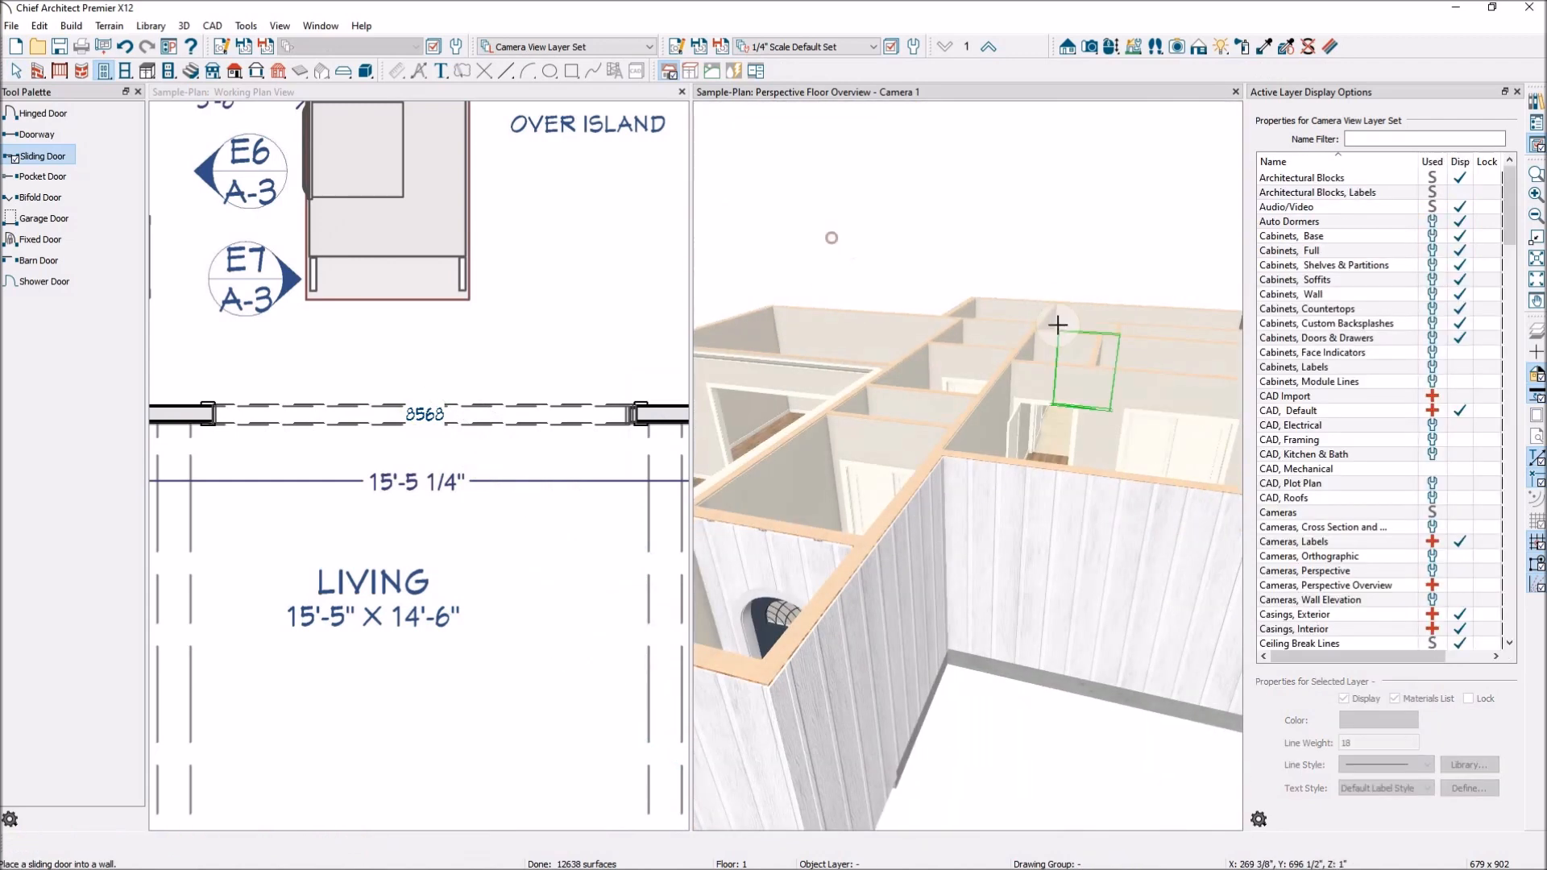
left_click(17, 69)
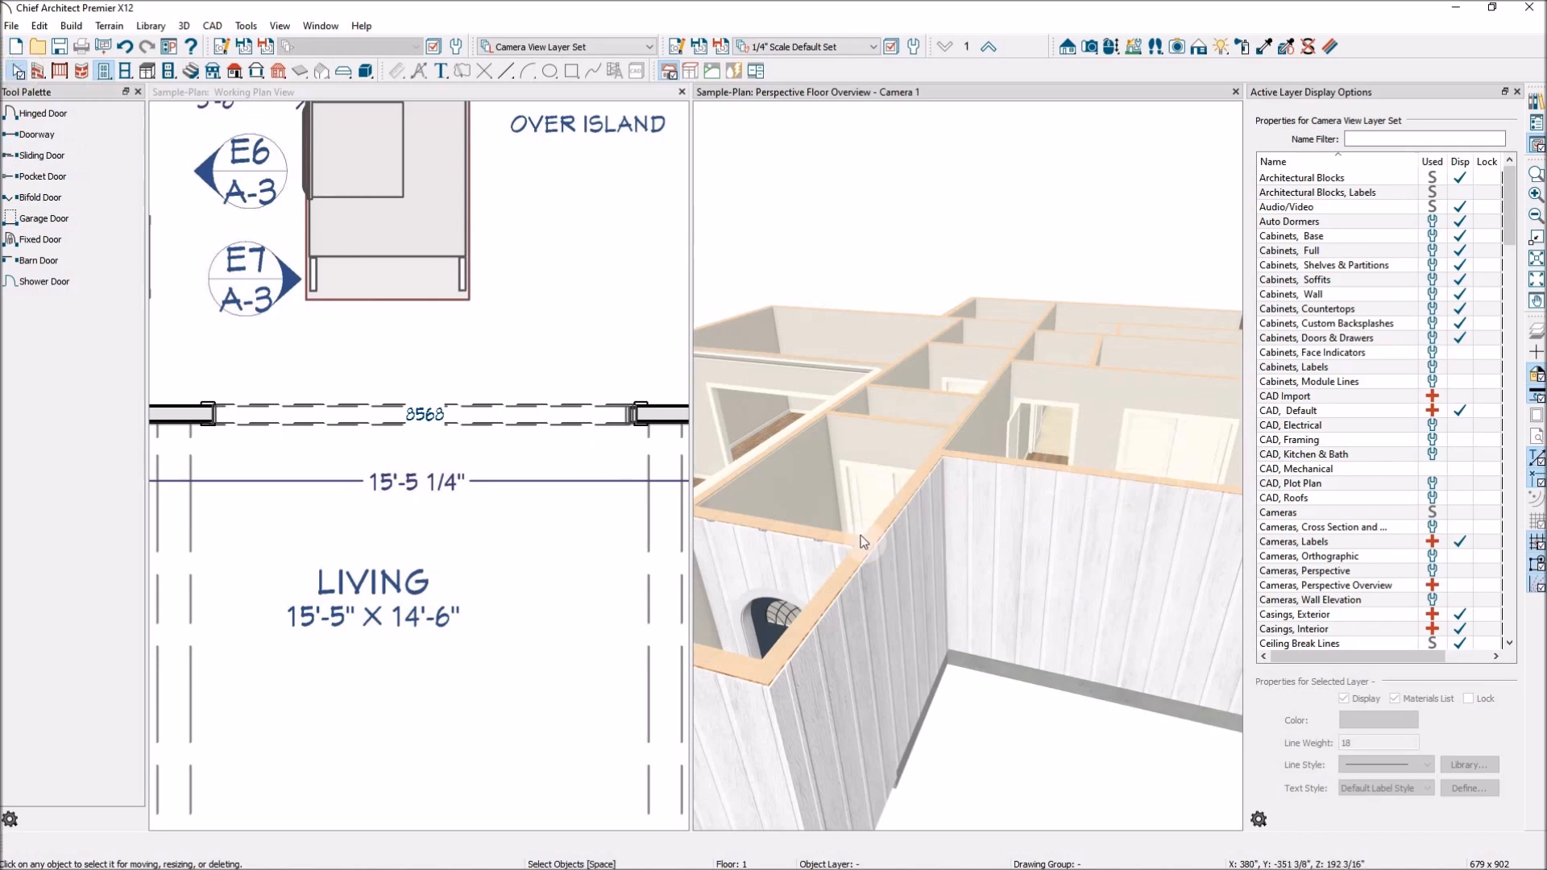
Raise the top of the doorway between the kitchen and living room to a height of 90" in the camera view
scroll(1086, 567, "down", 3)
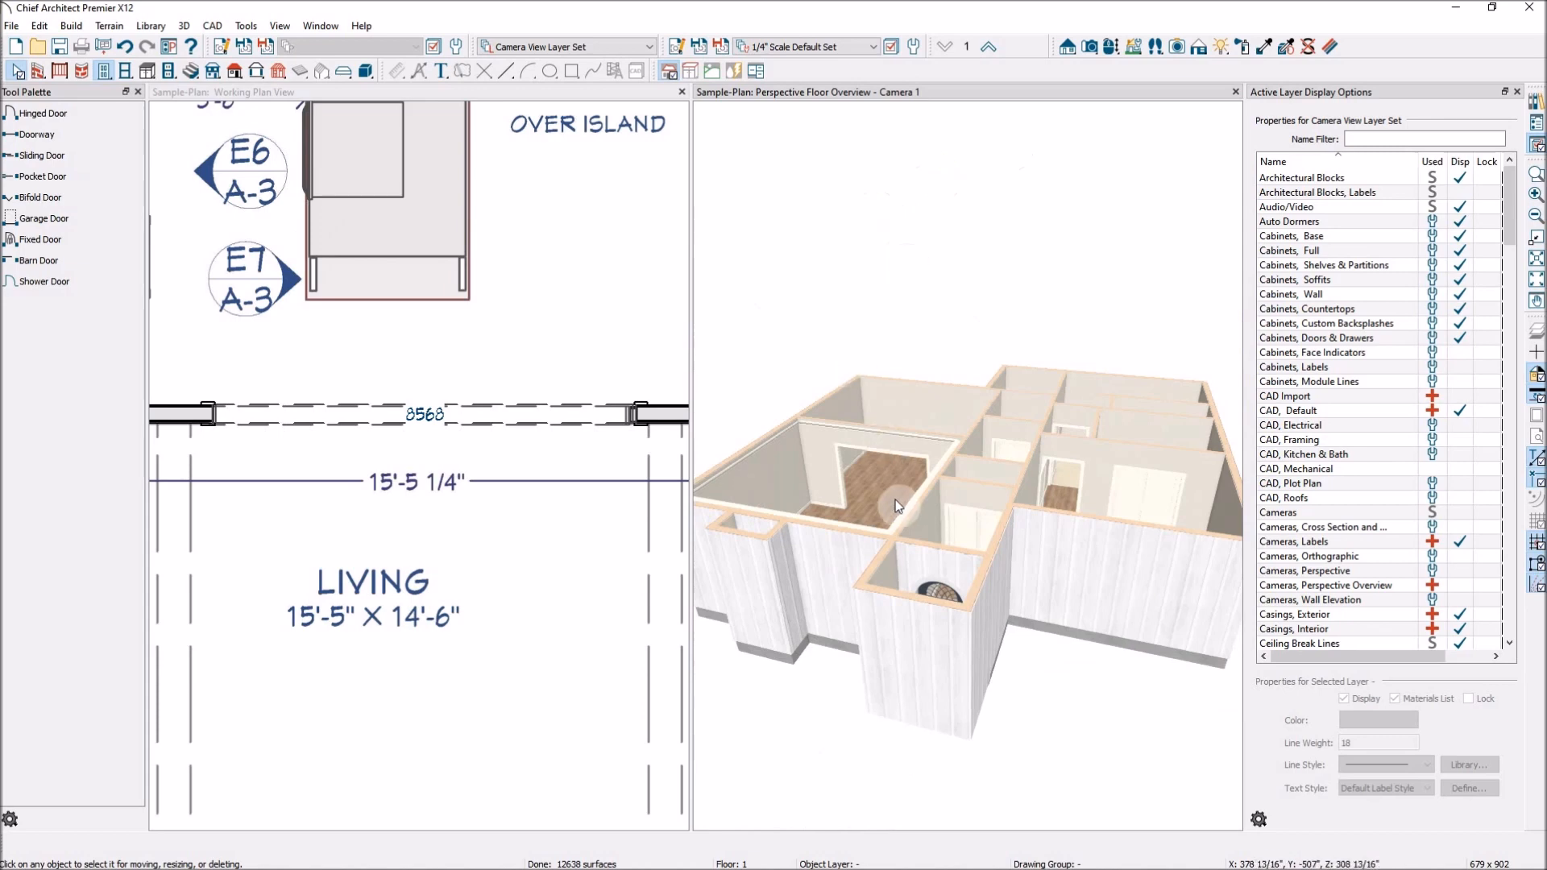
scroll(842, 492, "up", 5)
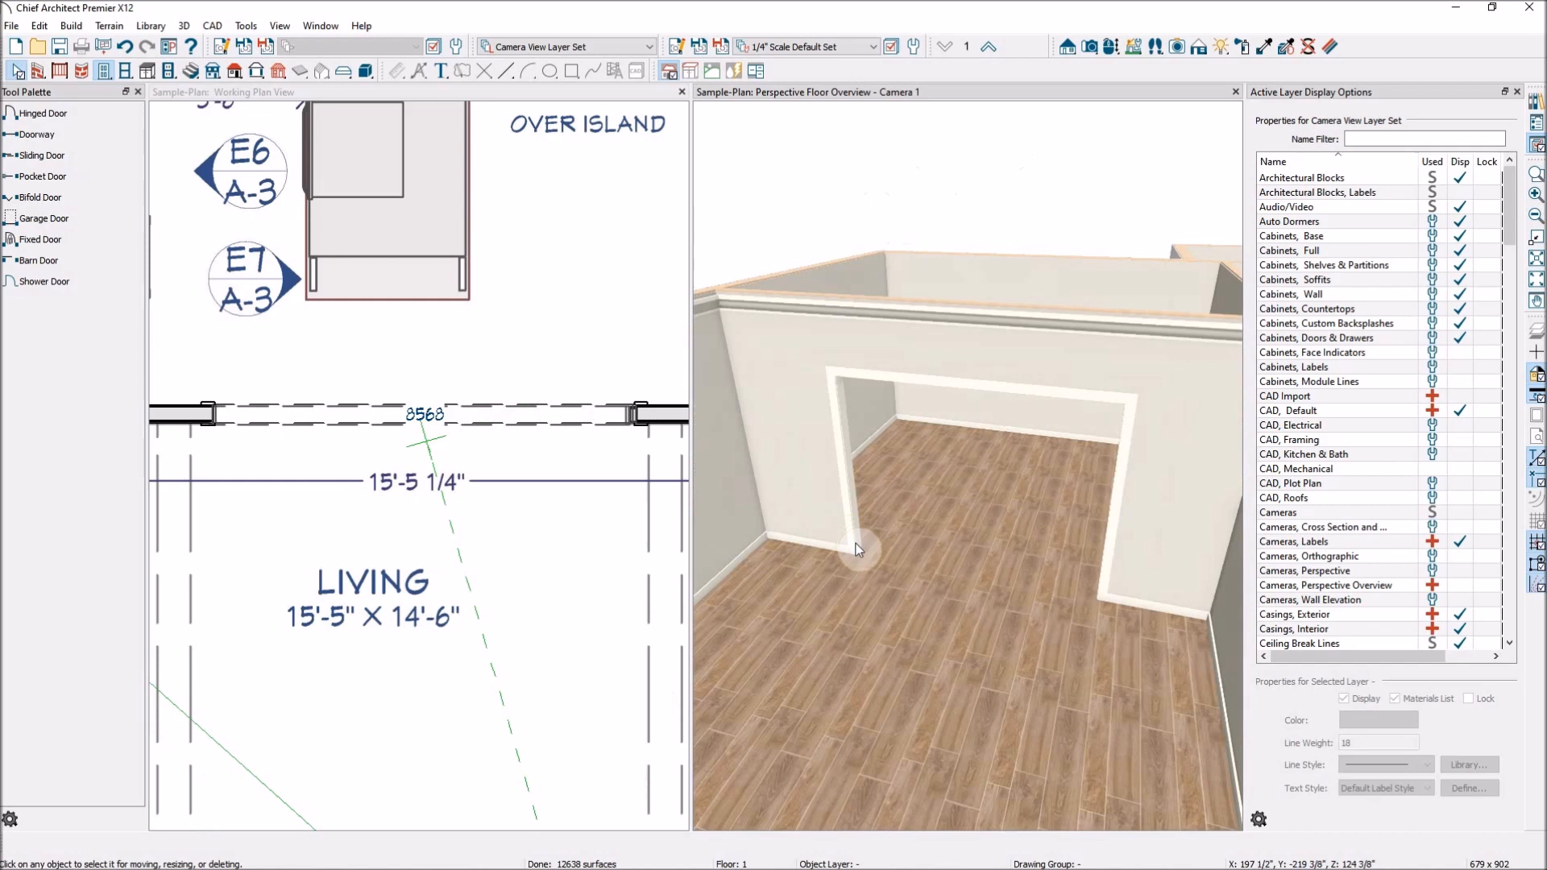
left_click(855, 543)
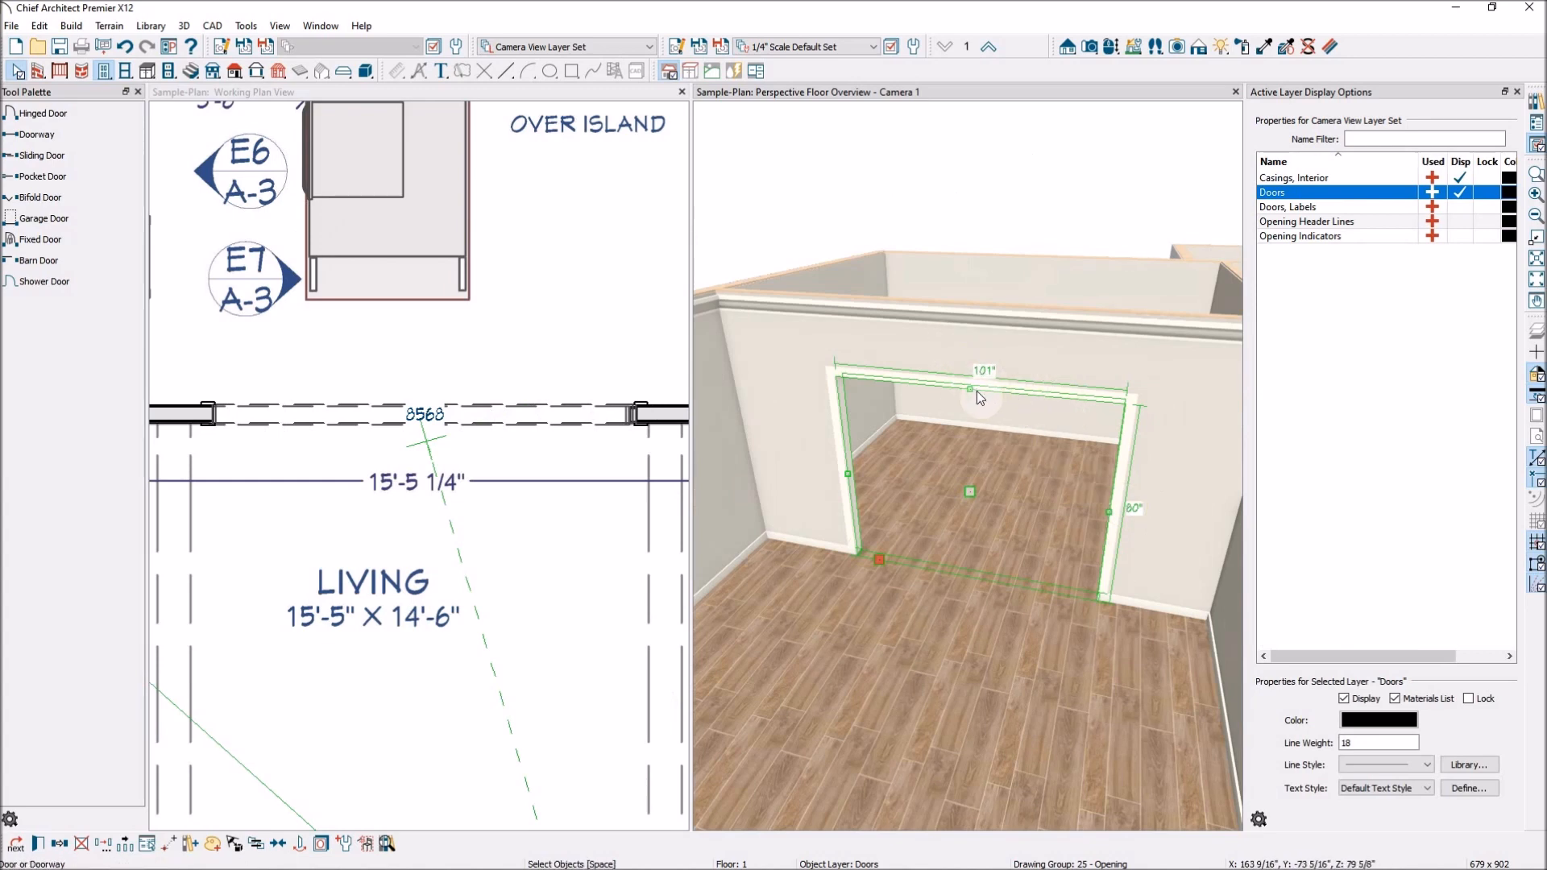
left_click_drag(970, 389, 973, 360)
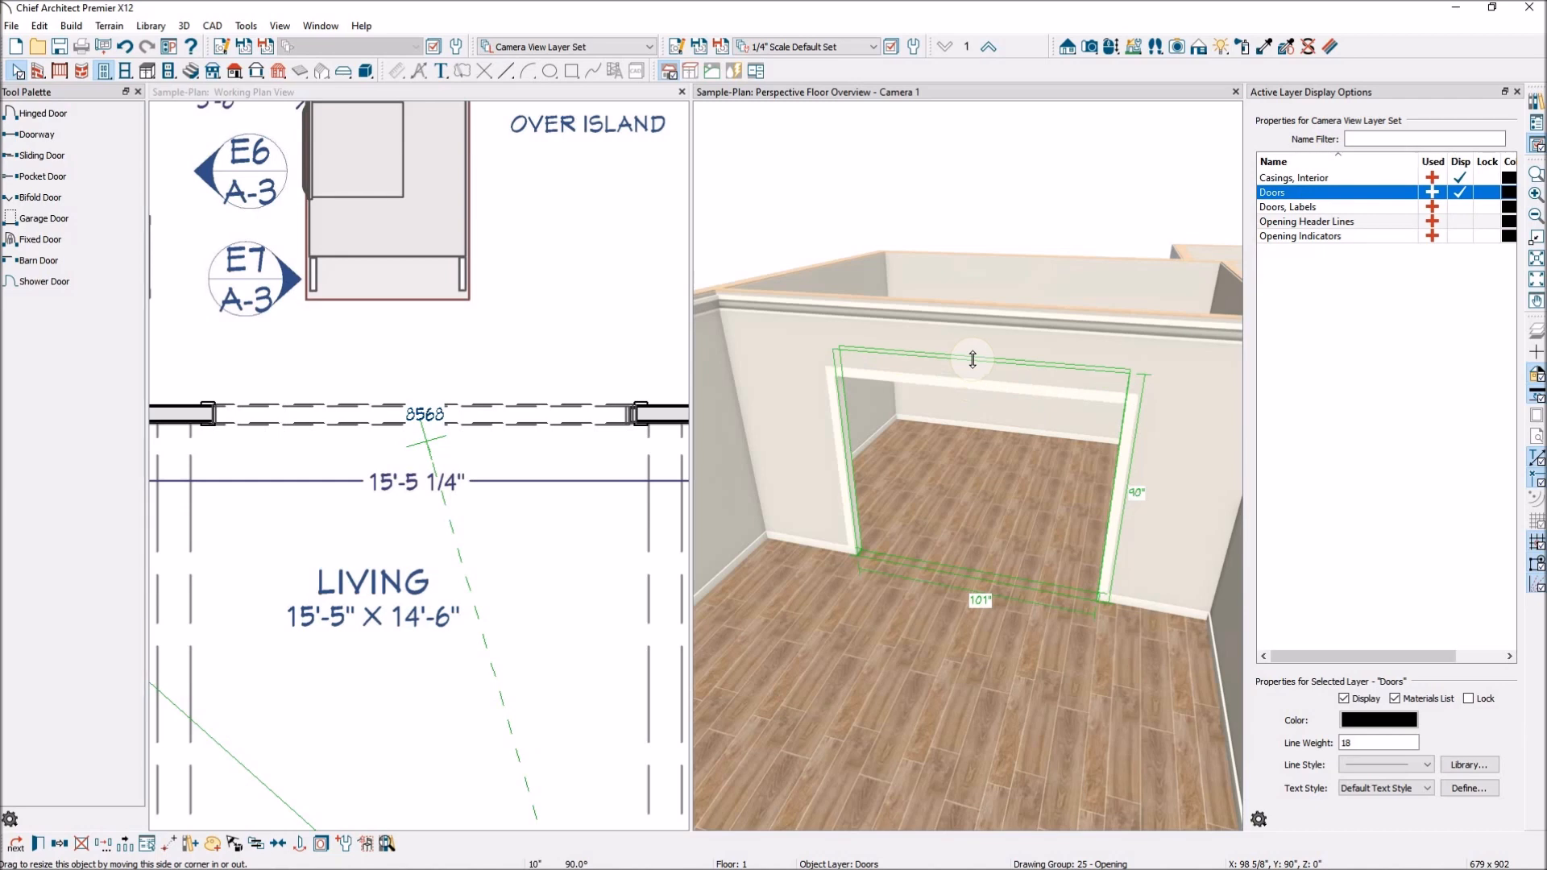
left_click_drag(972, 360, 972, 360)
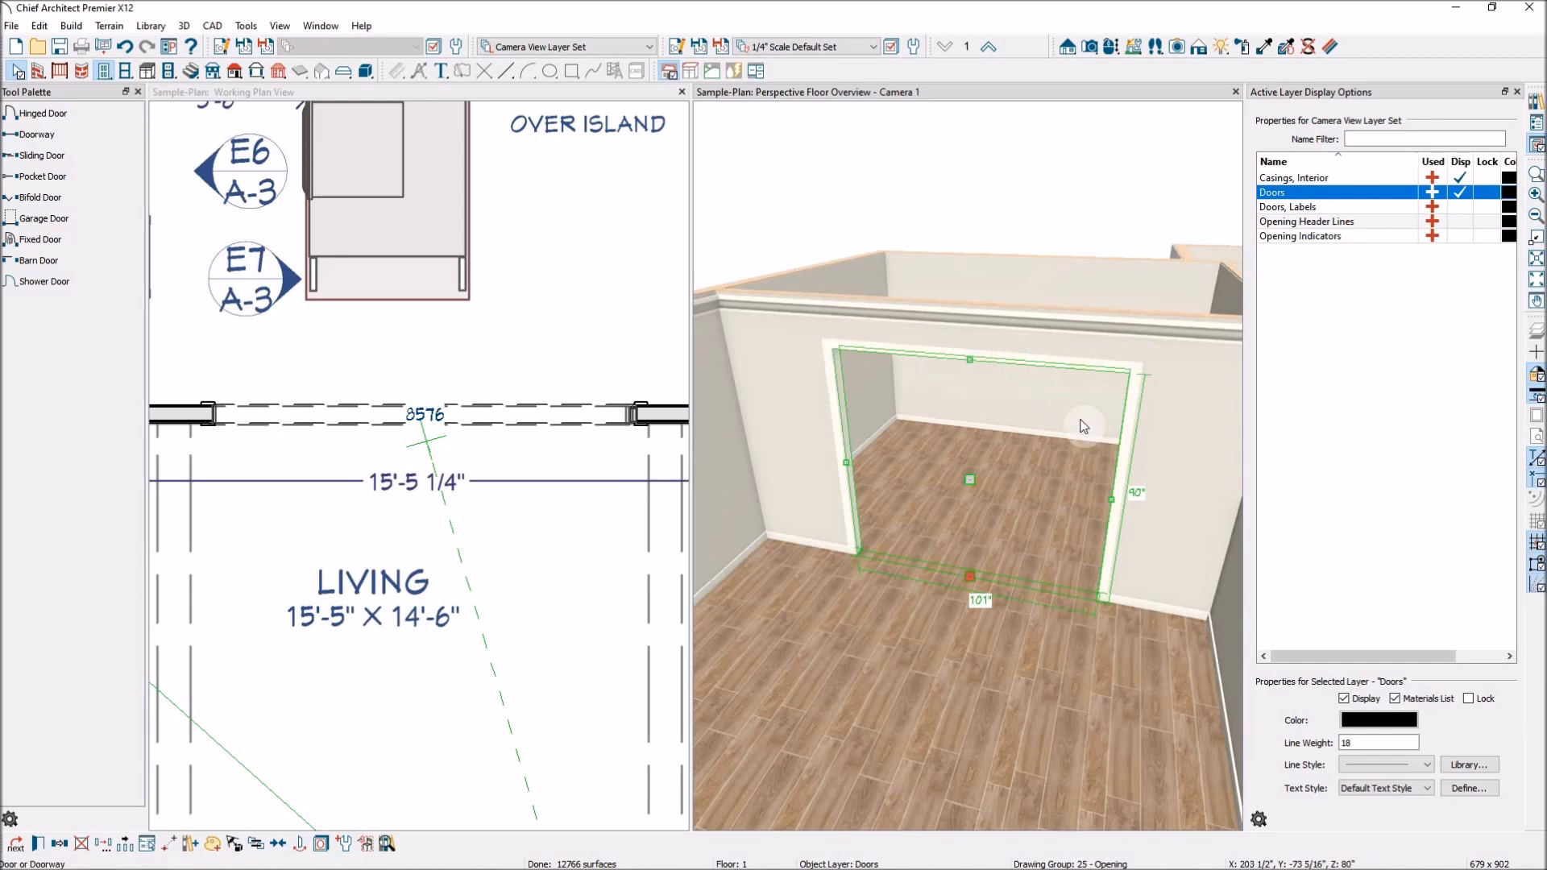
Make the raised doorway between the kitchen and living room the default for doorways
scroll(952, 396, "down", 2)
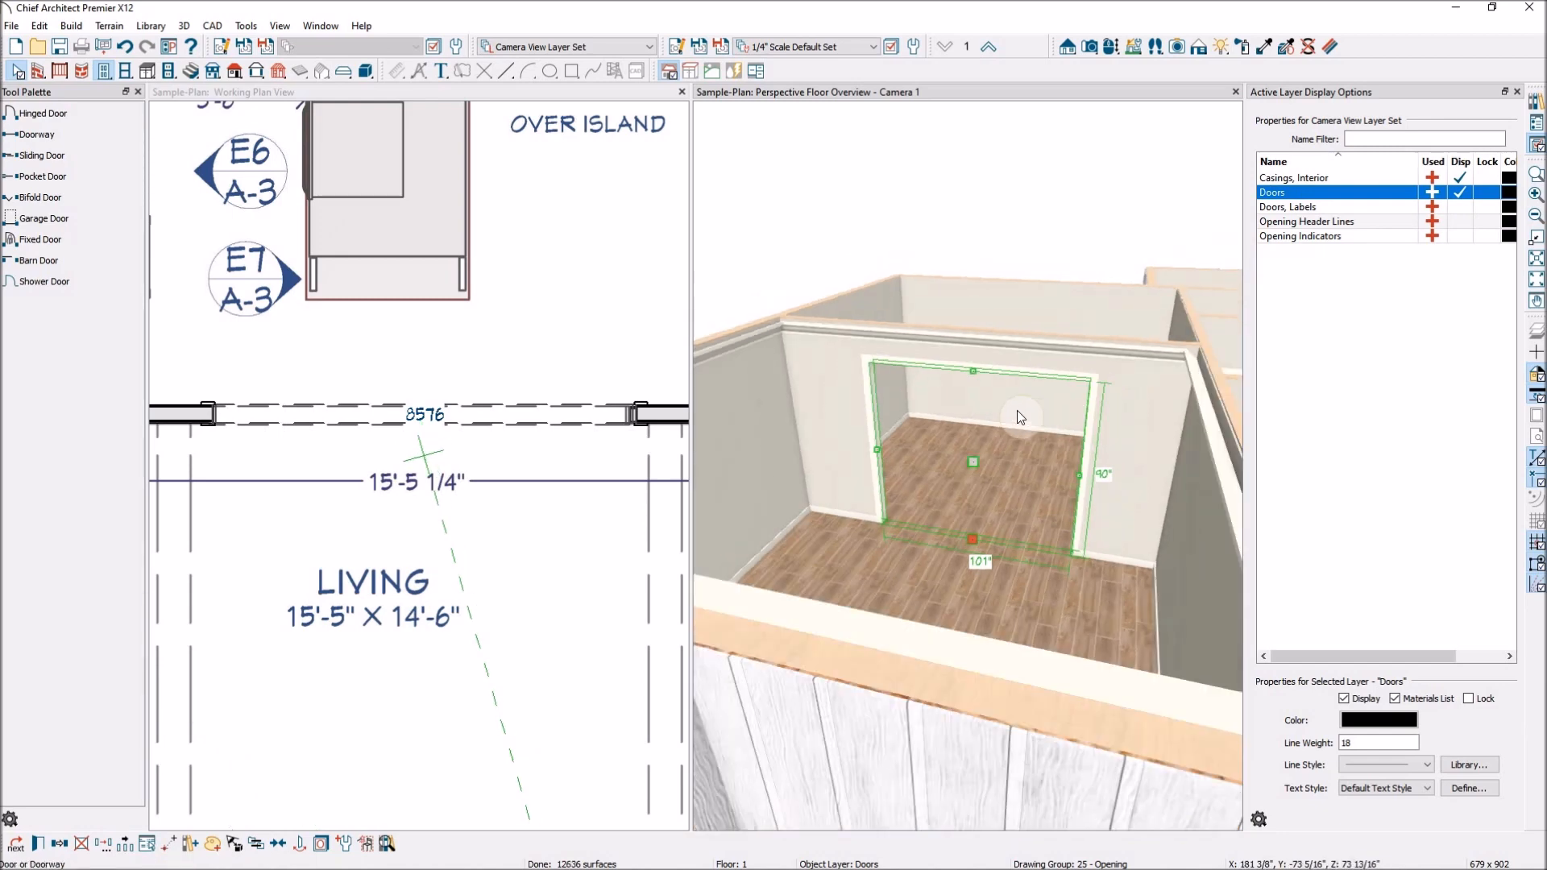
scroll(1017, 409, "down", 3)
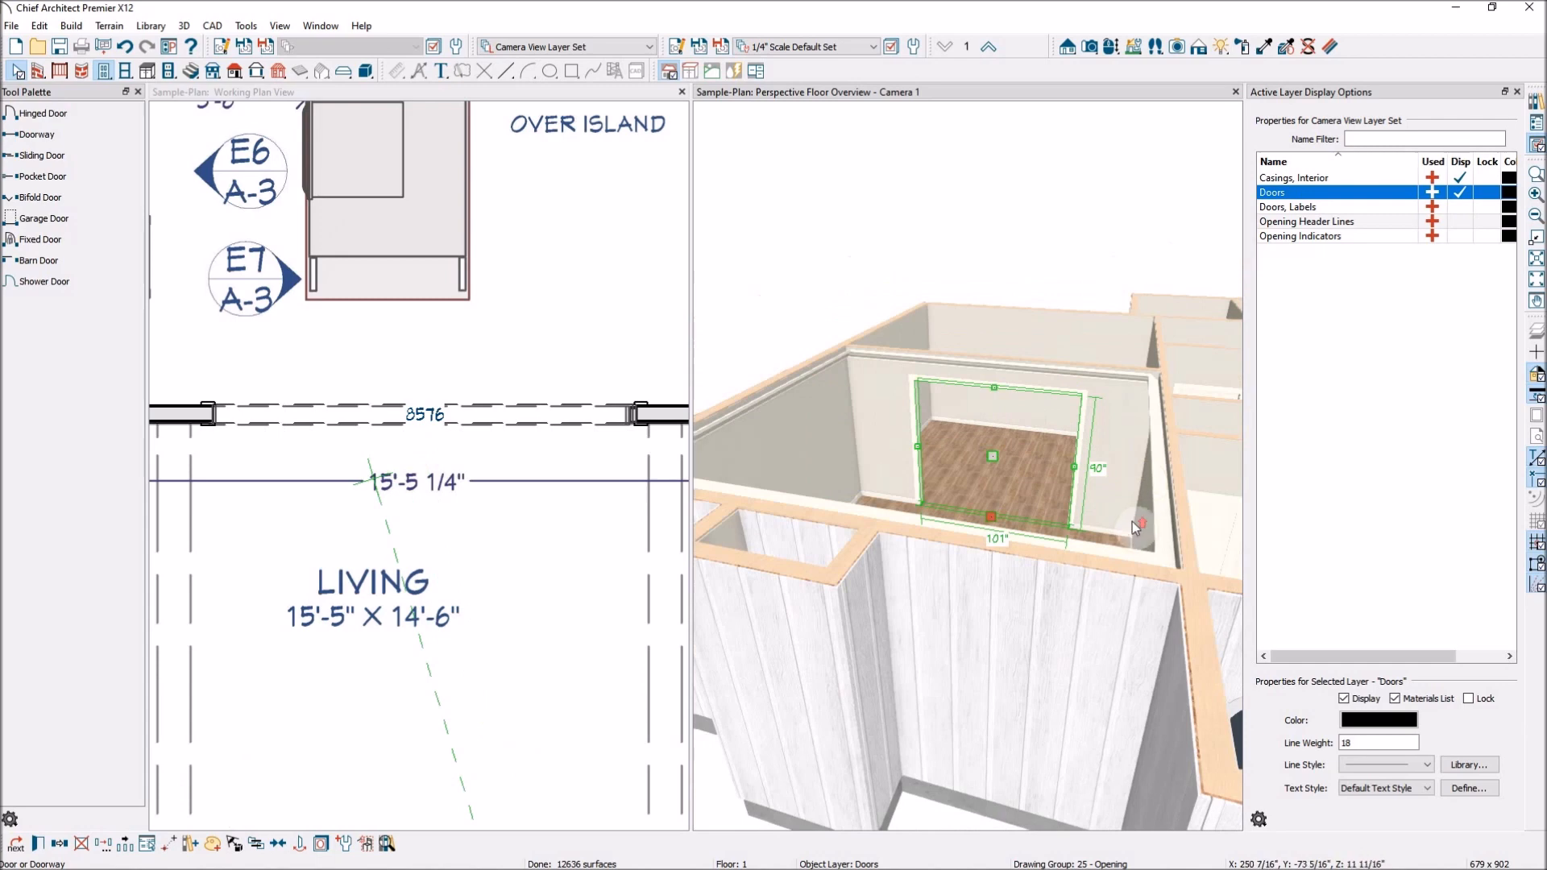
scroll(1132, 520, "up", 2)
scroll(839, 401, "up", 2)
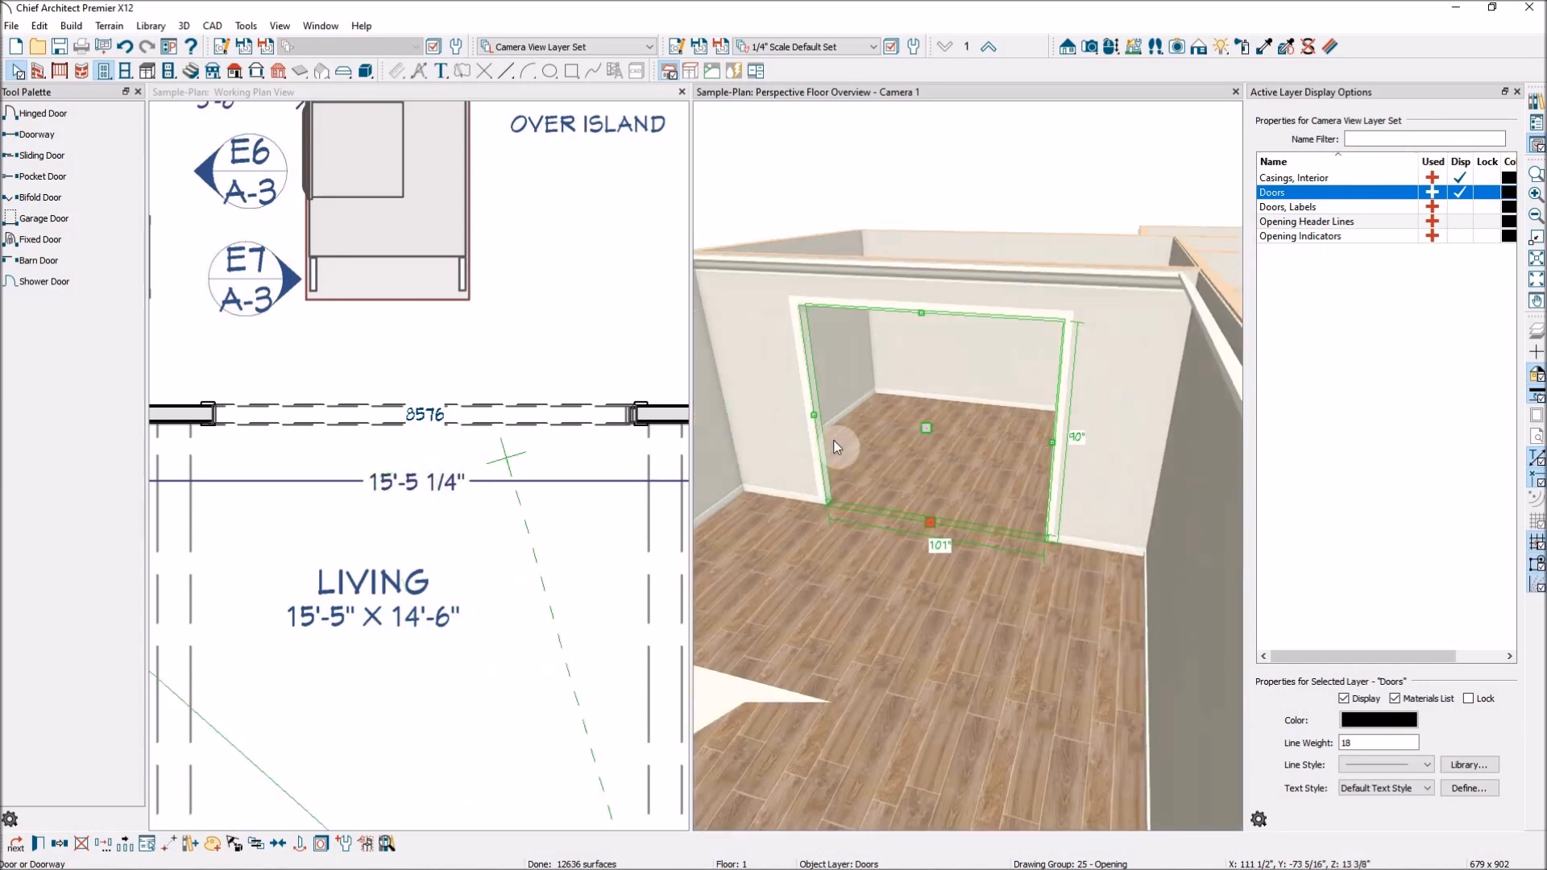
scroll(552, 375, "down", 3)
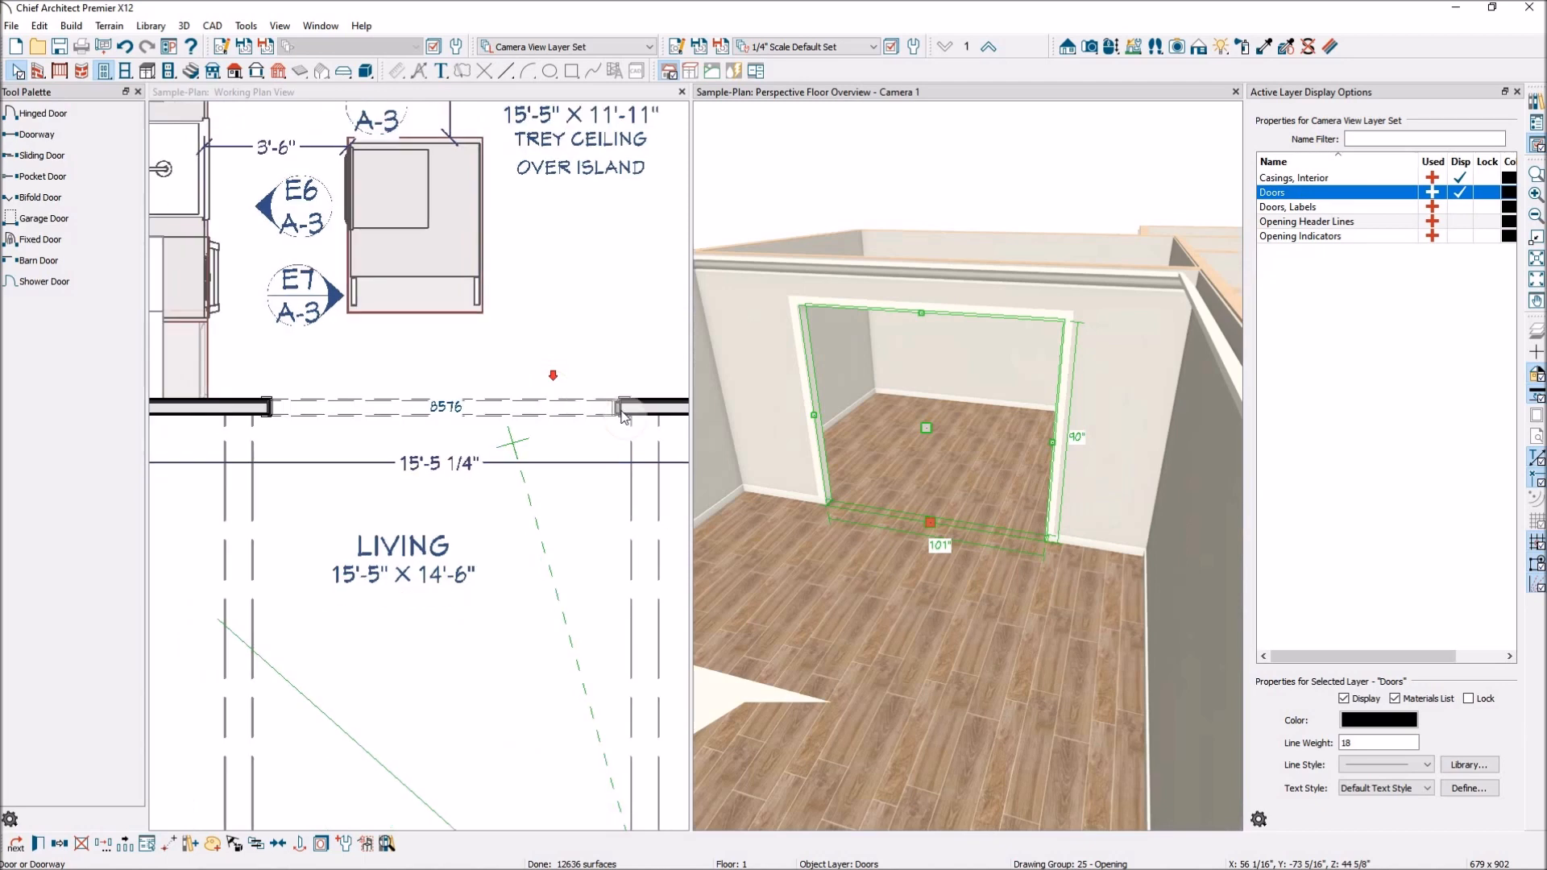
scroll(280, 441, "up", 2)
scroll(244, 406, "up", 2)
scroll(268, 399, "down", 1)
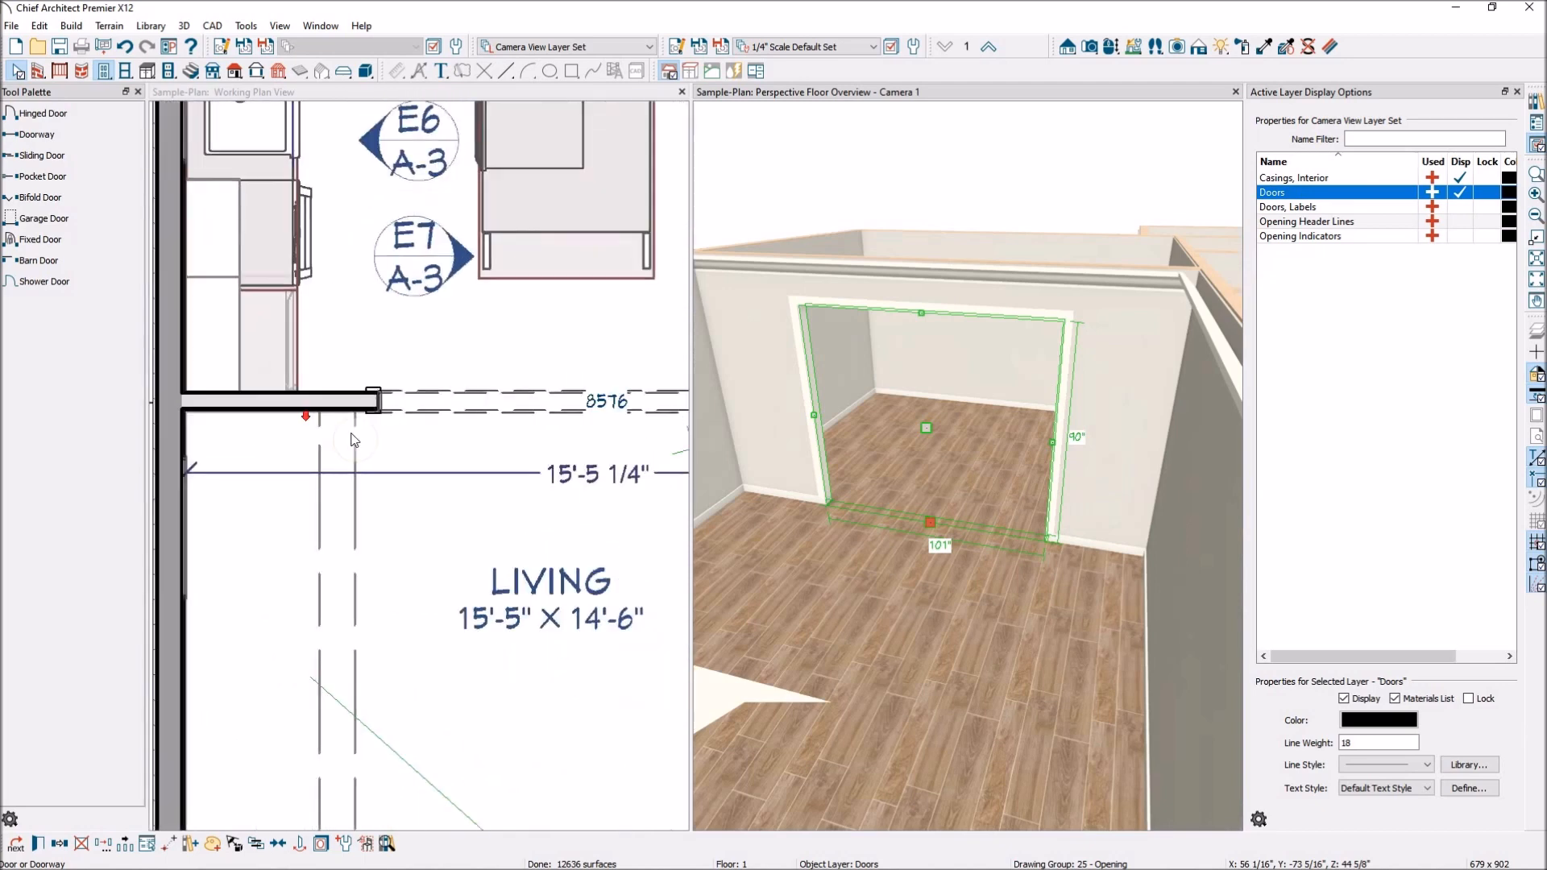
scroll(350, 439, "down", 2)
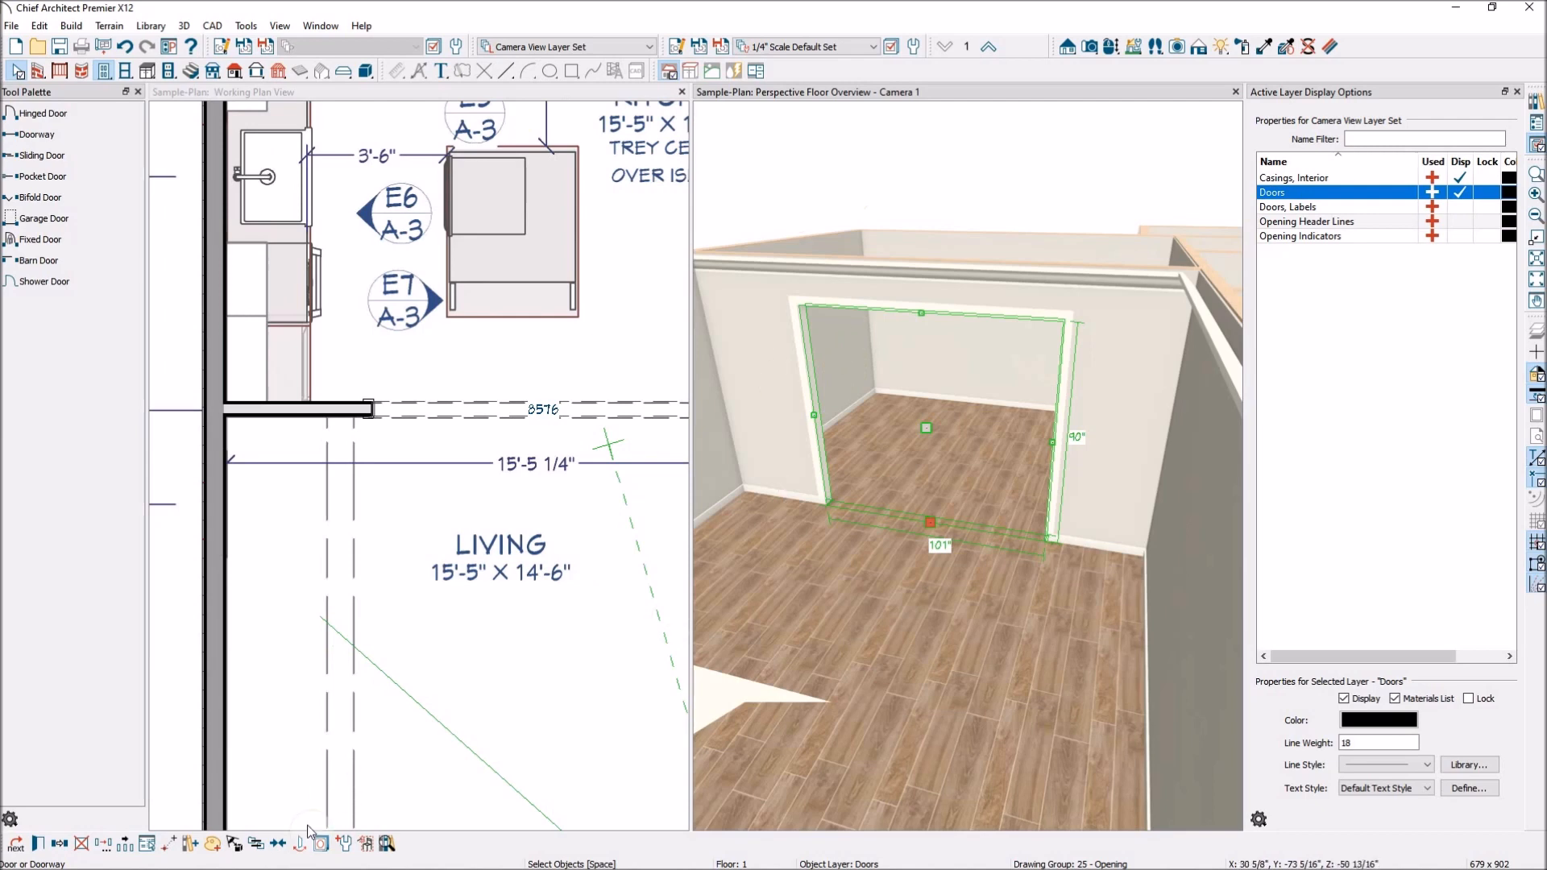
left_click(344, 846)
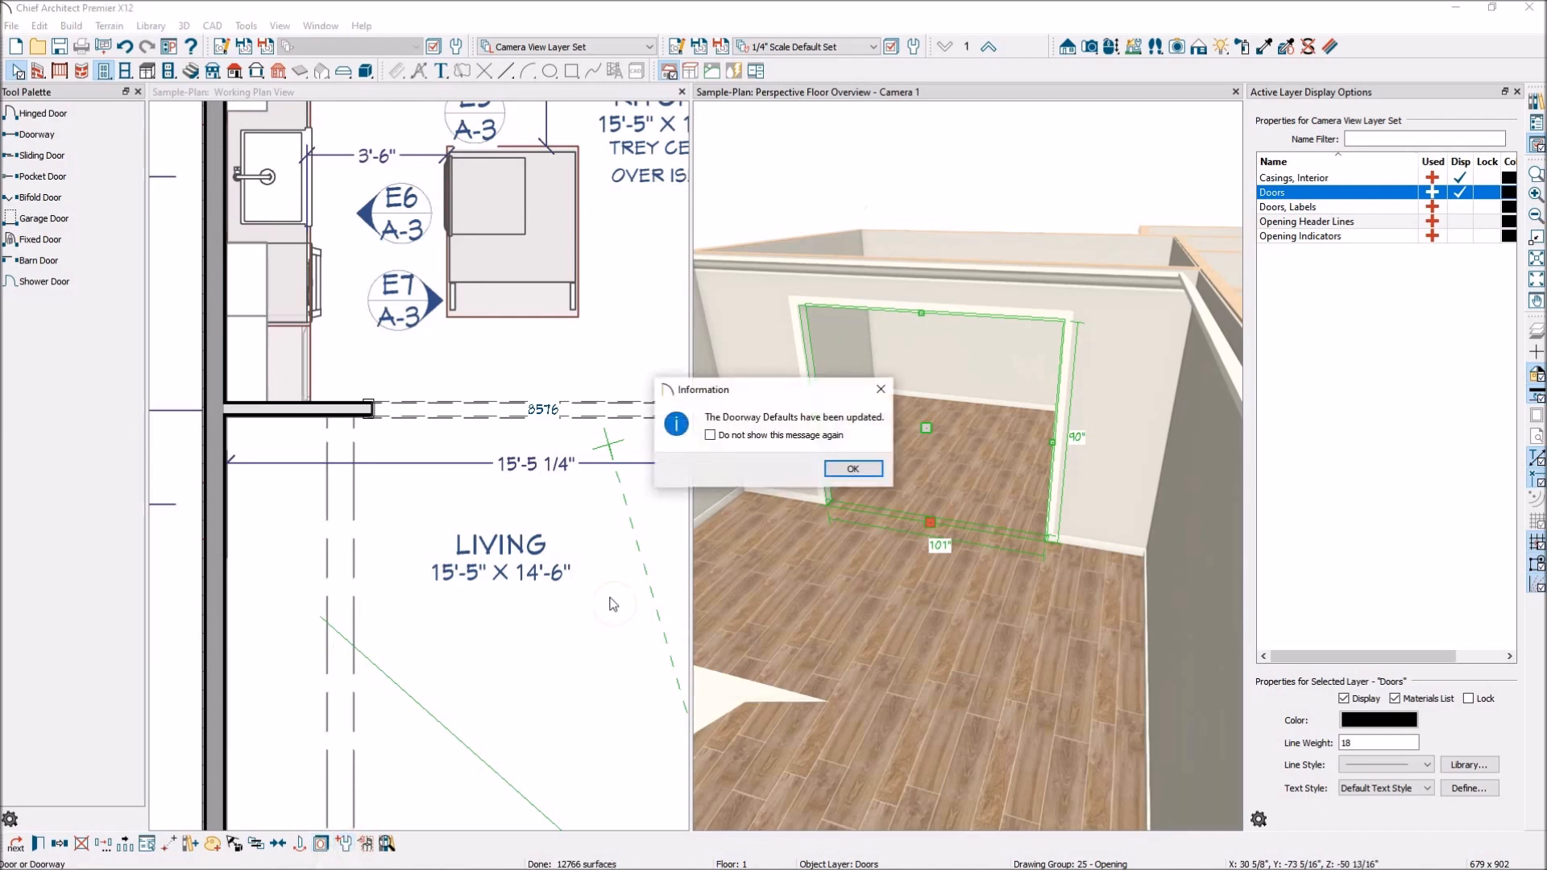
left_click(852, 468)
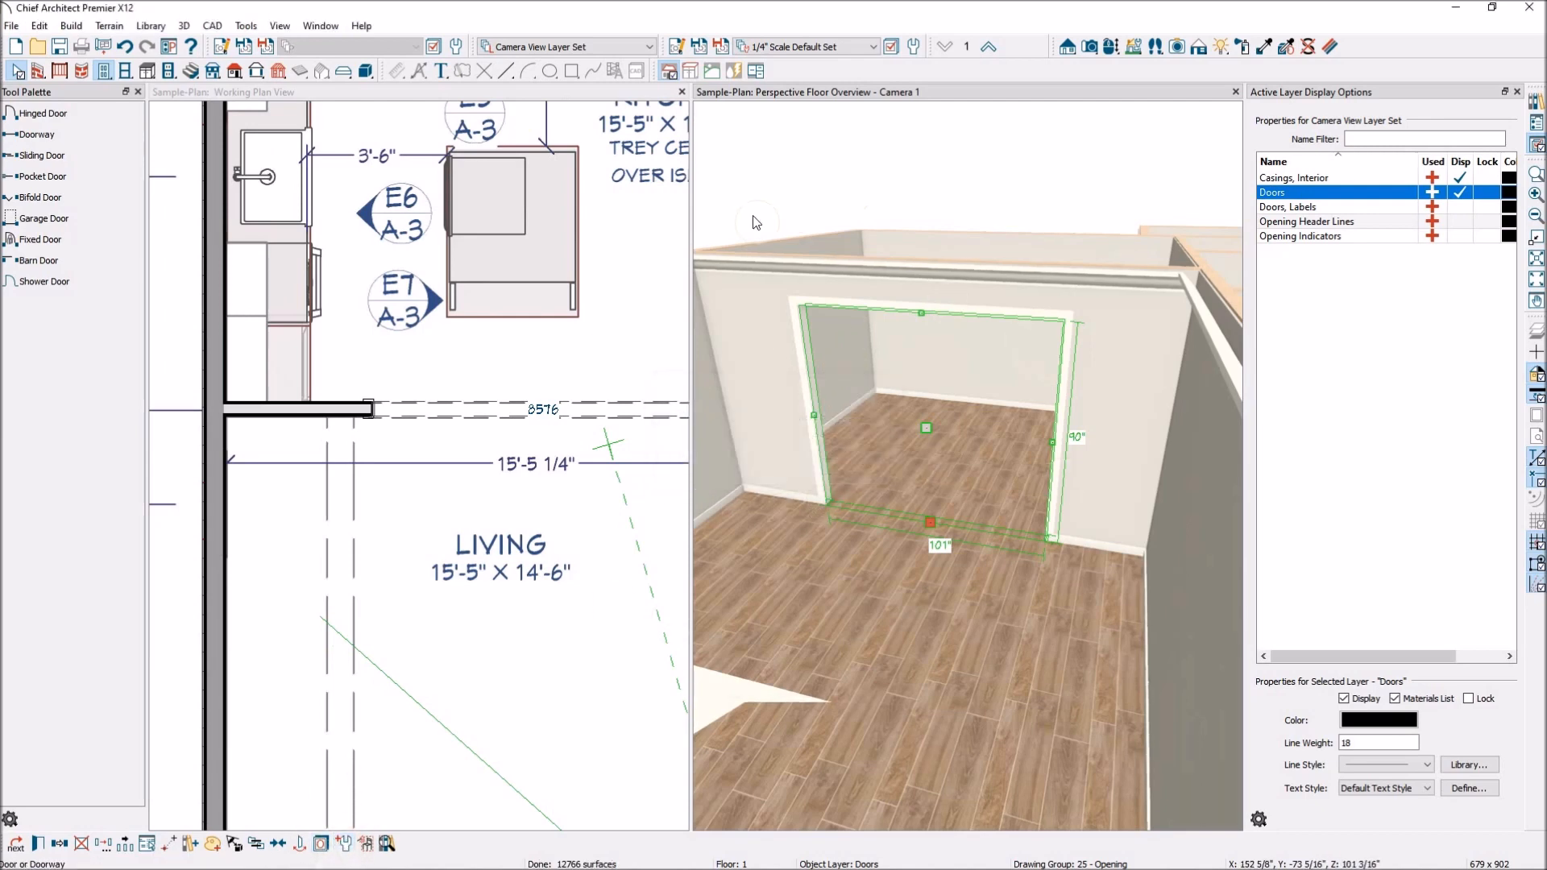
Place a doorway in the wall between the living room and the entry
scroll(515, 318, "down", 2)
scroll(320, 387, "down", 3)
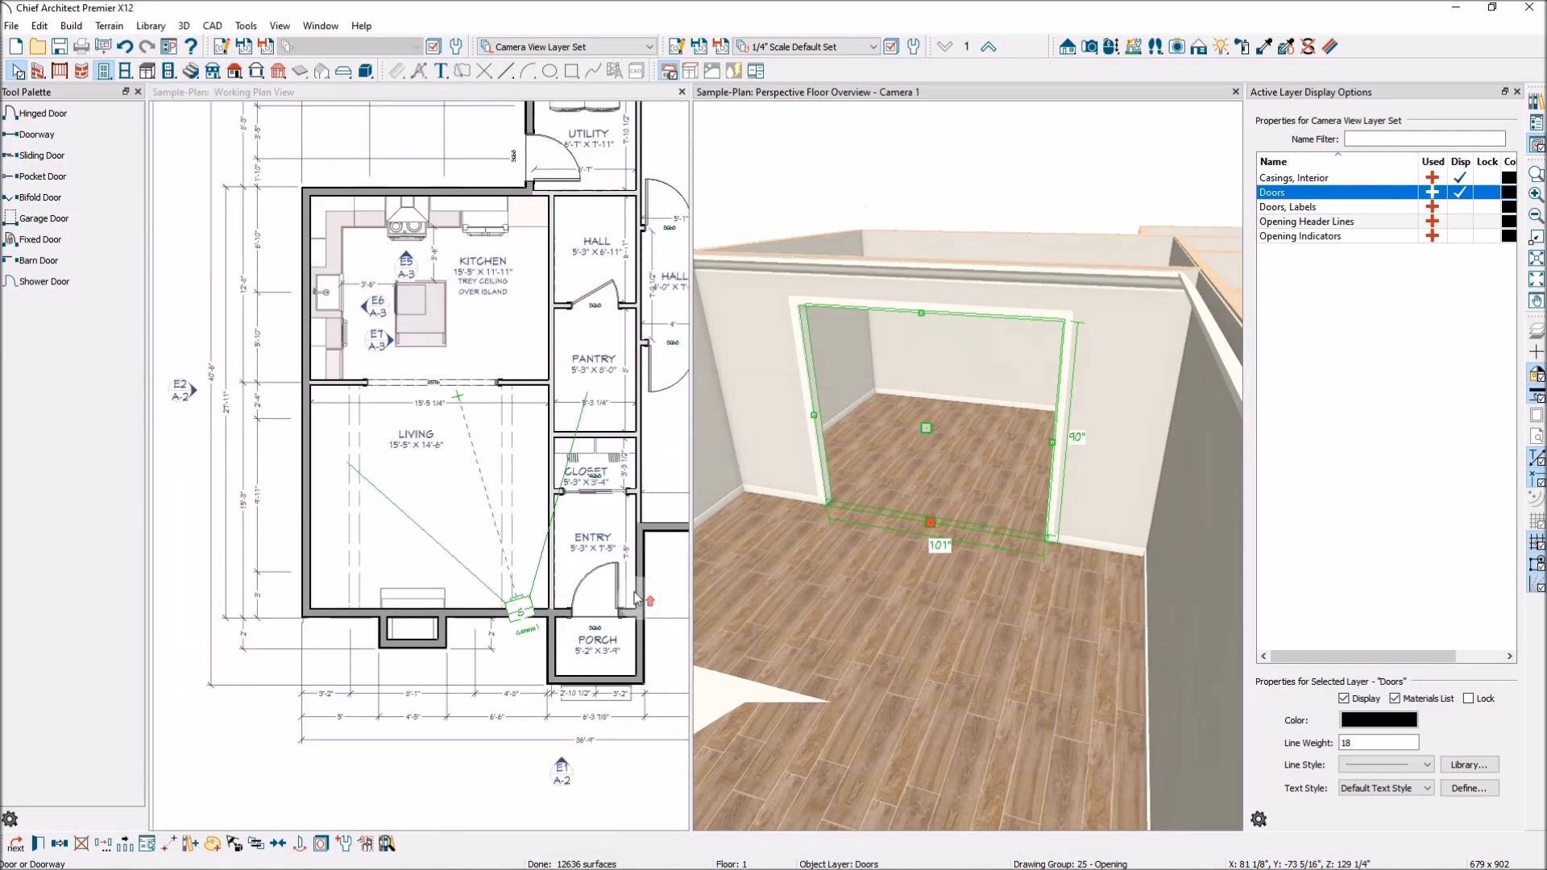
scroll(546, 562, "up", 3)
scroll(449, 621, "down", 1)
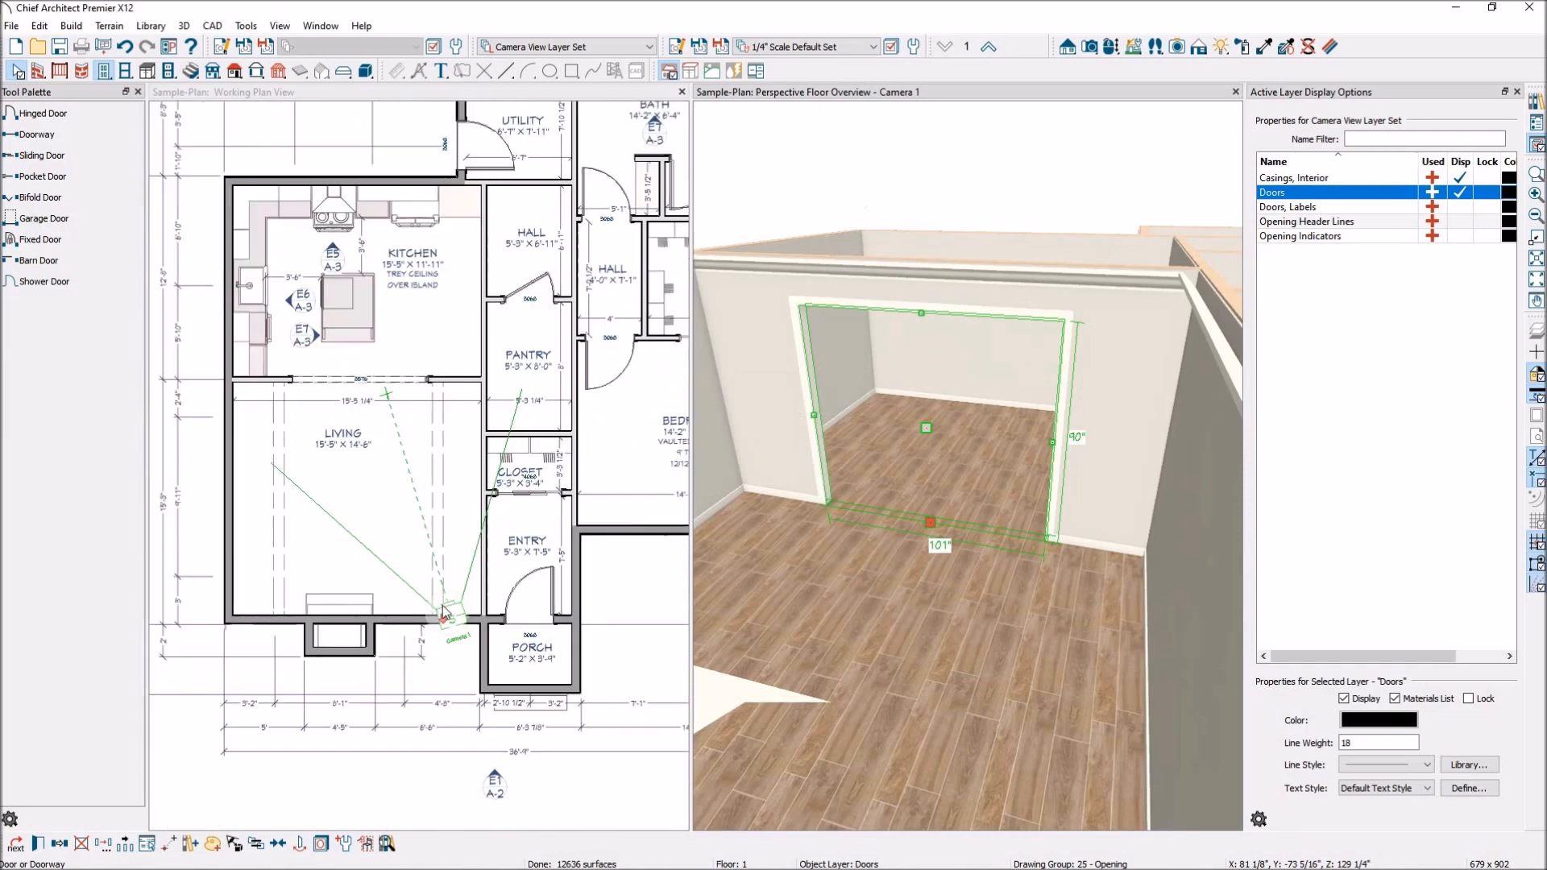
left_click(40, 135)
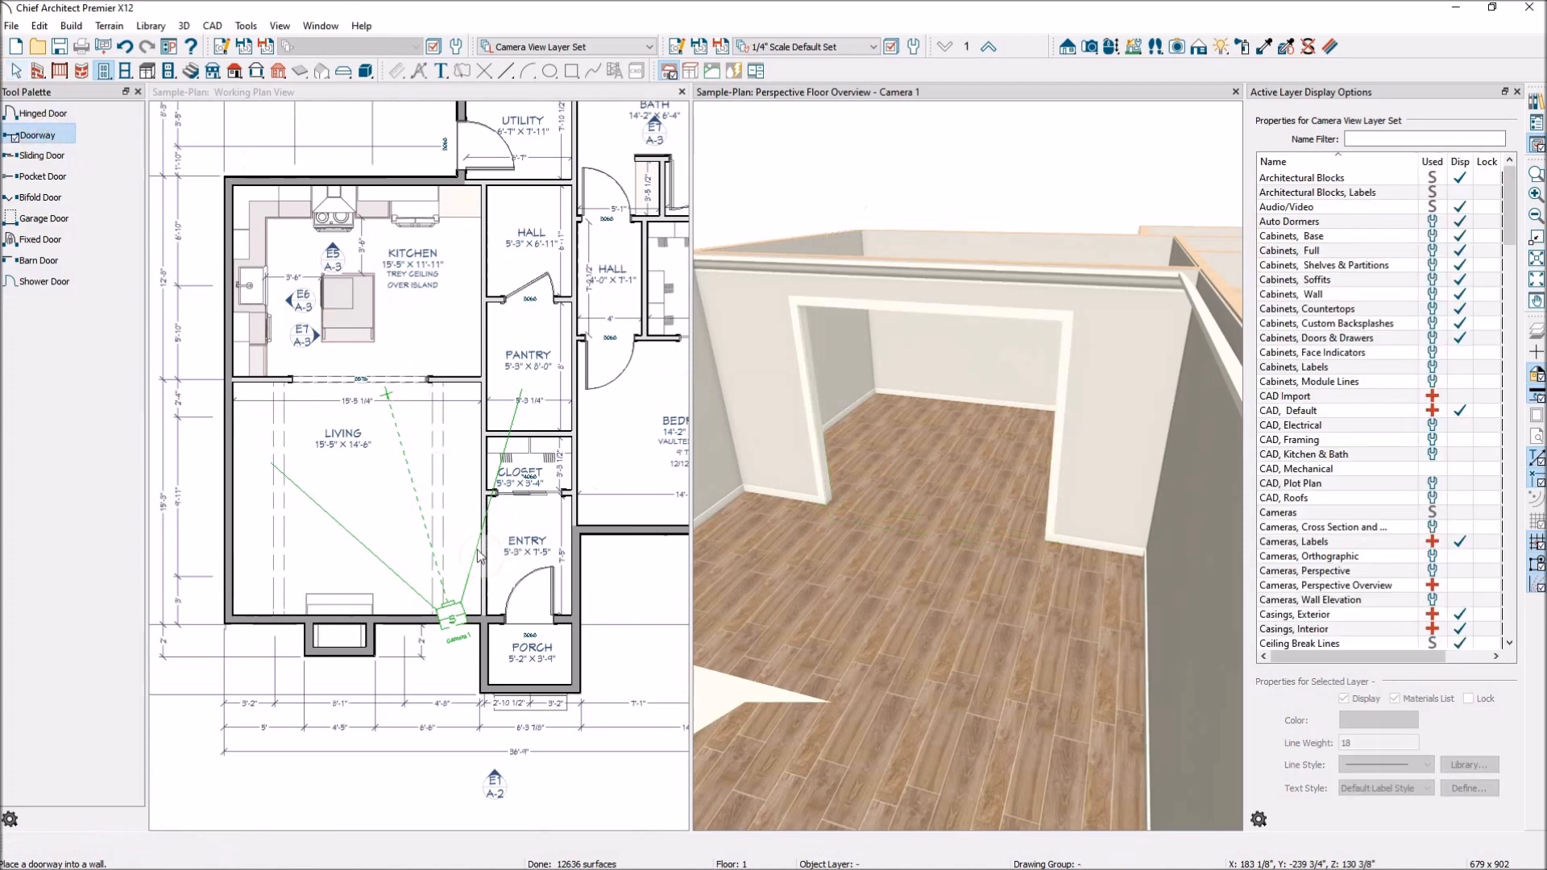
left_click(485, 562)
left_click(64, 135)
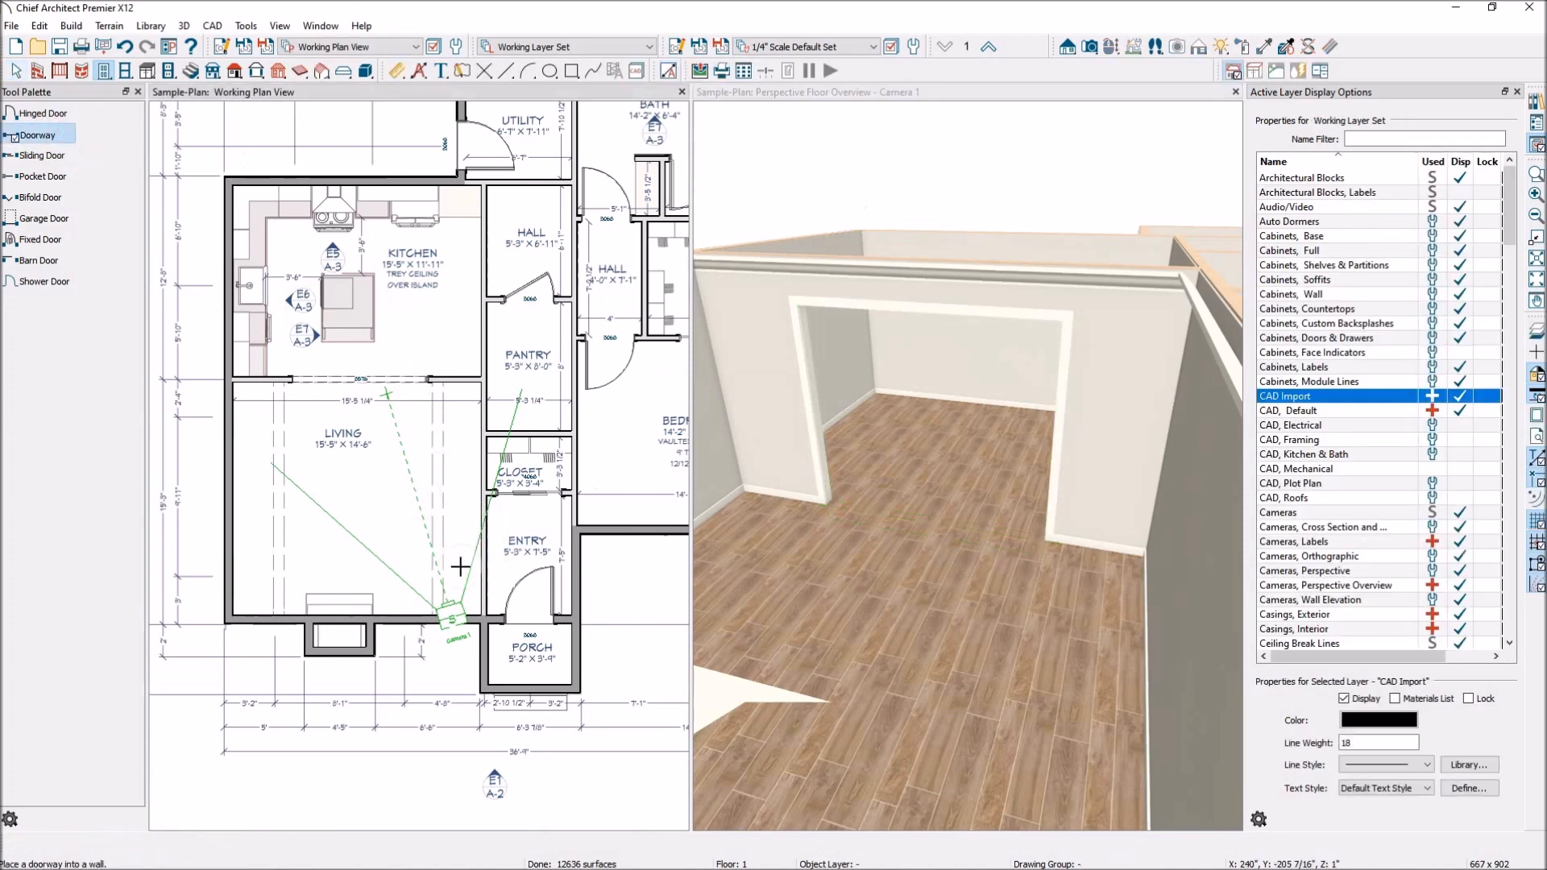
left_click(488, 568)
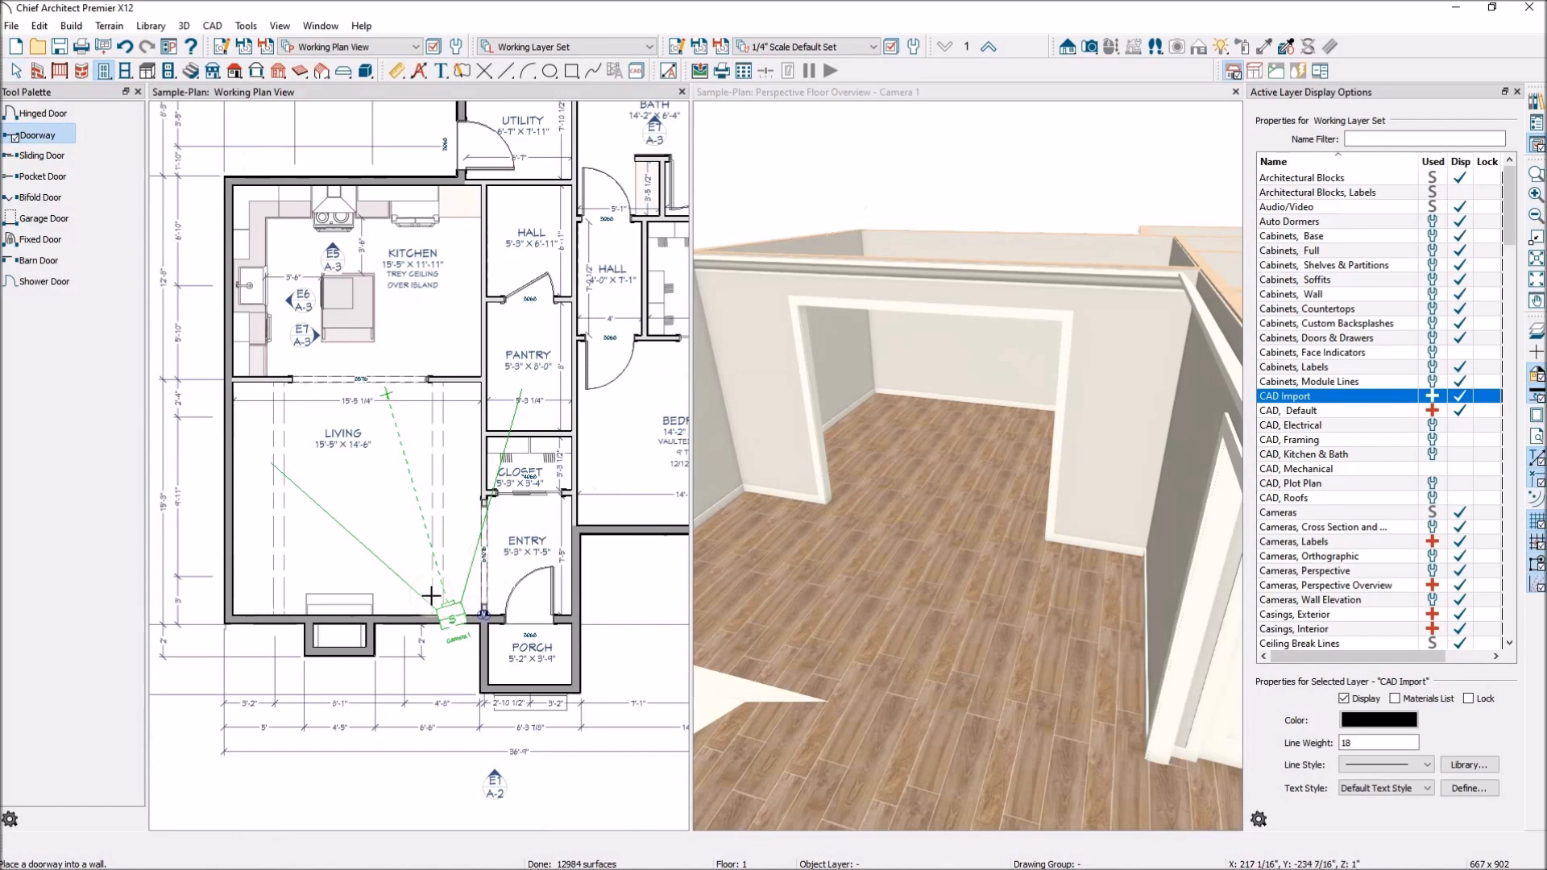
Narrow the doorway between the living room and entry from both ends to 6' wide, leaving 9" of wall at each end
scroll(483, 588, "up", 4)
scroll(483, 590, "up", 2)
key("space")
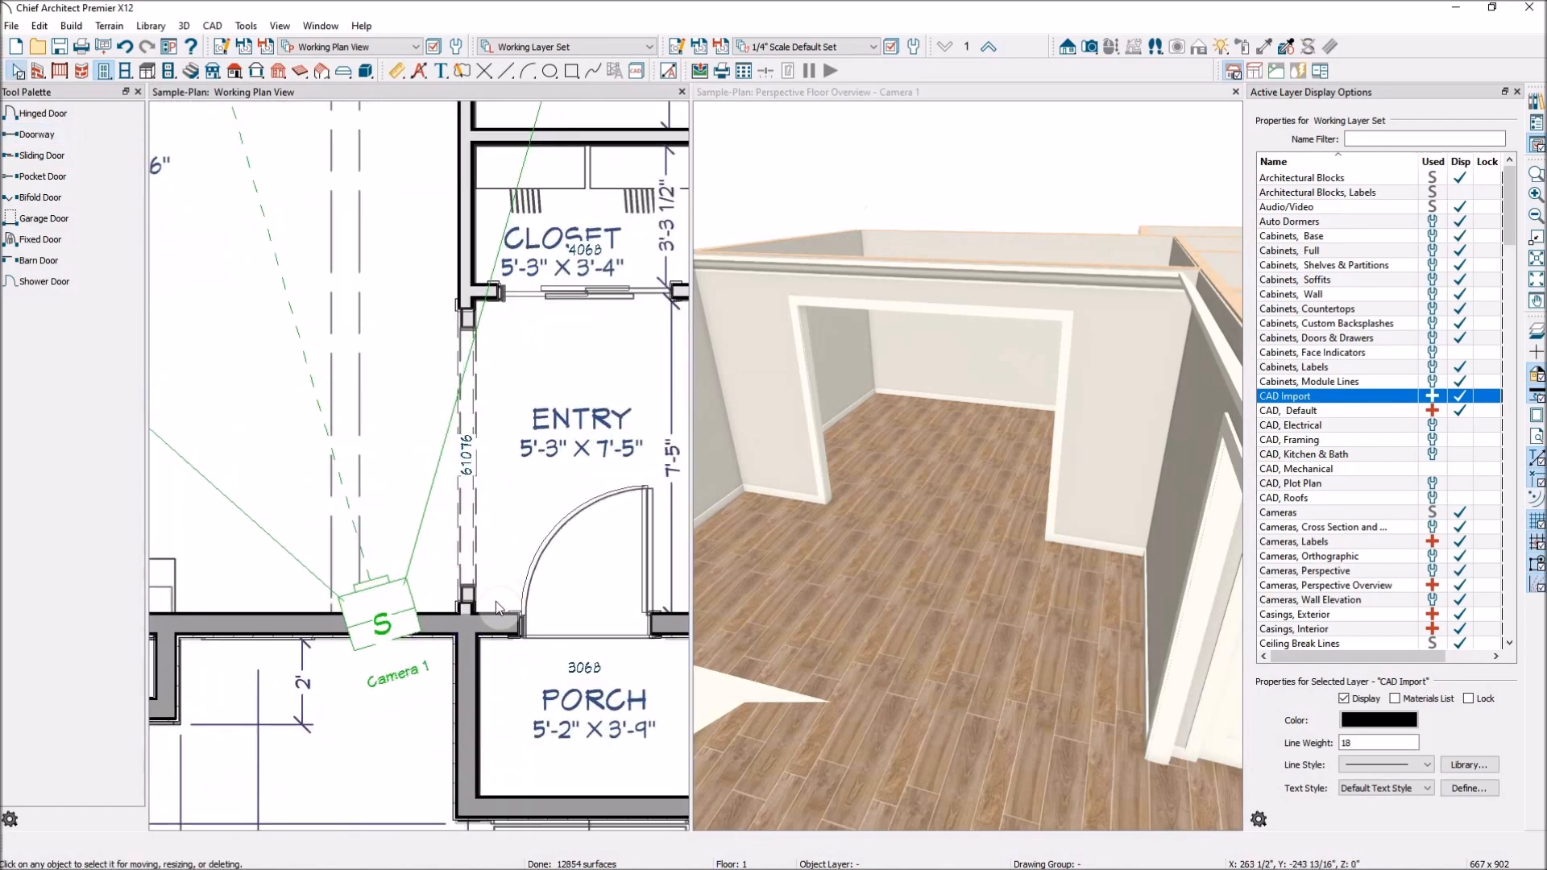
left_click(471, 312)
left_click(473, 314)
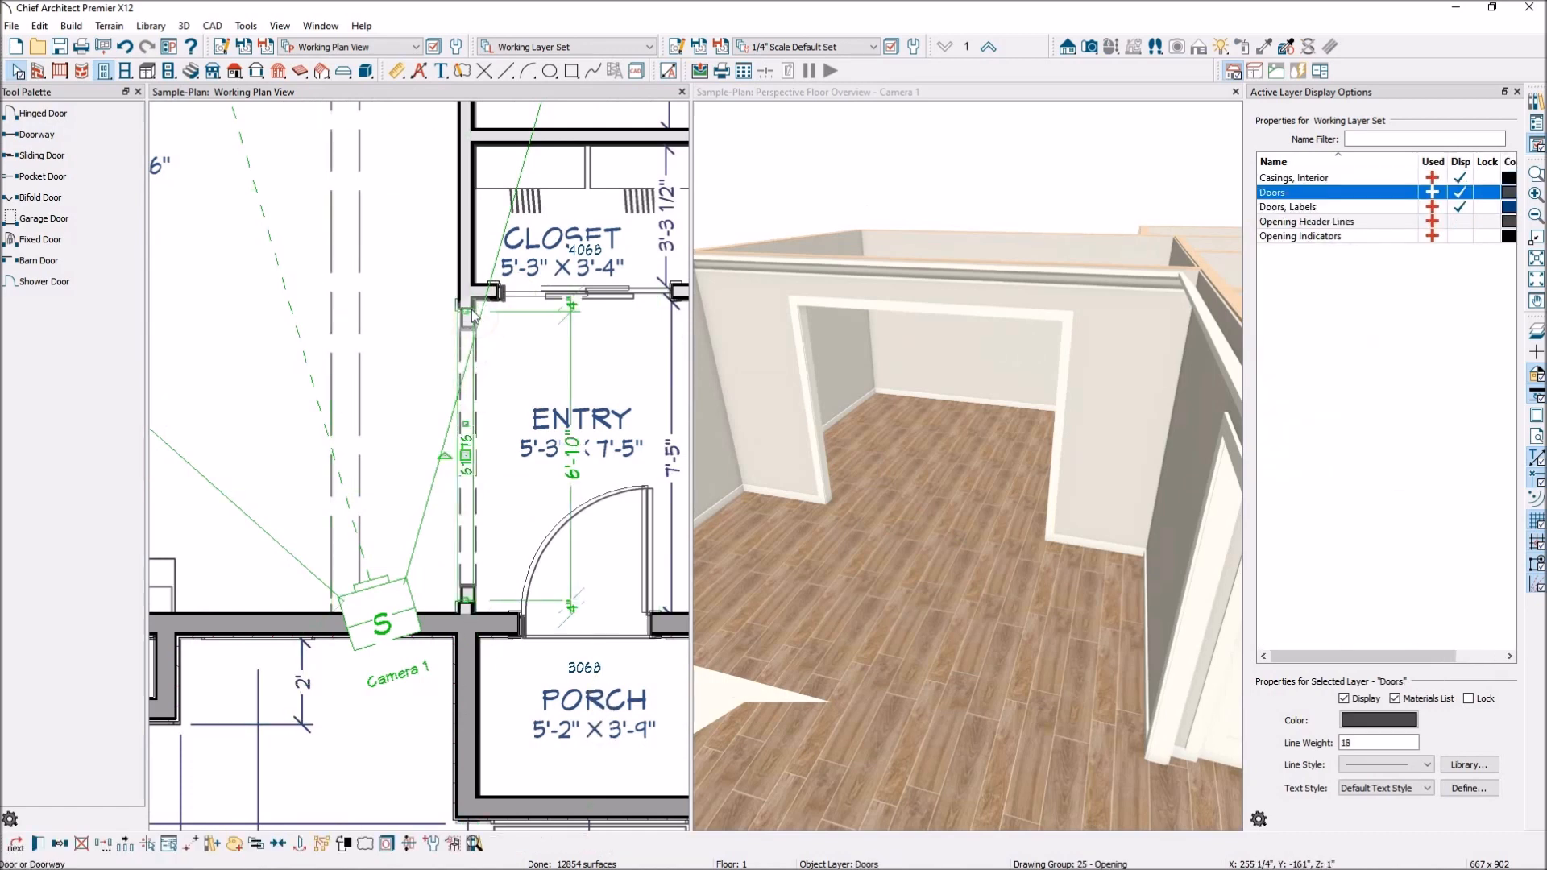
scroll(494, 342, "up", 1)
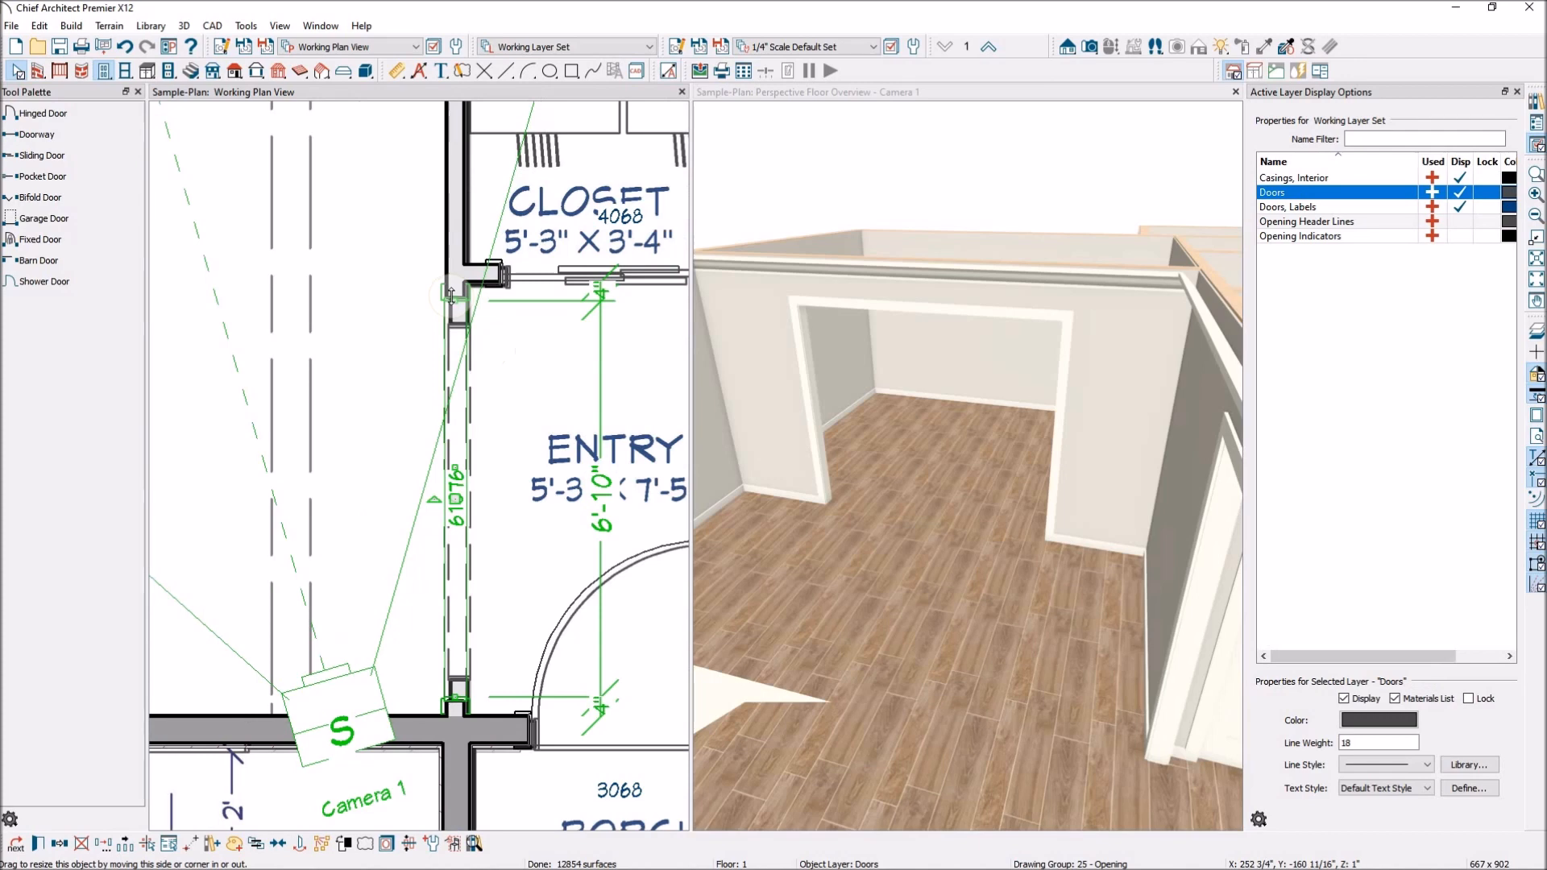
left_click_drag(451, 294, 461, 315)
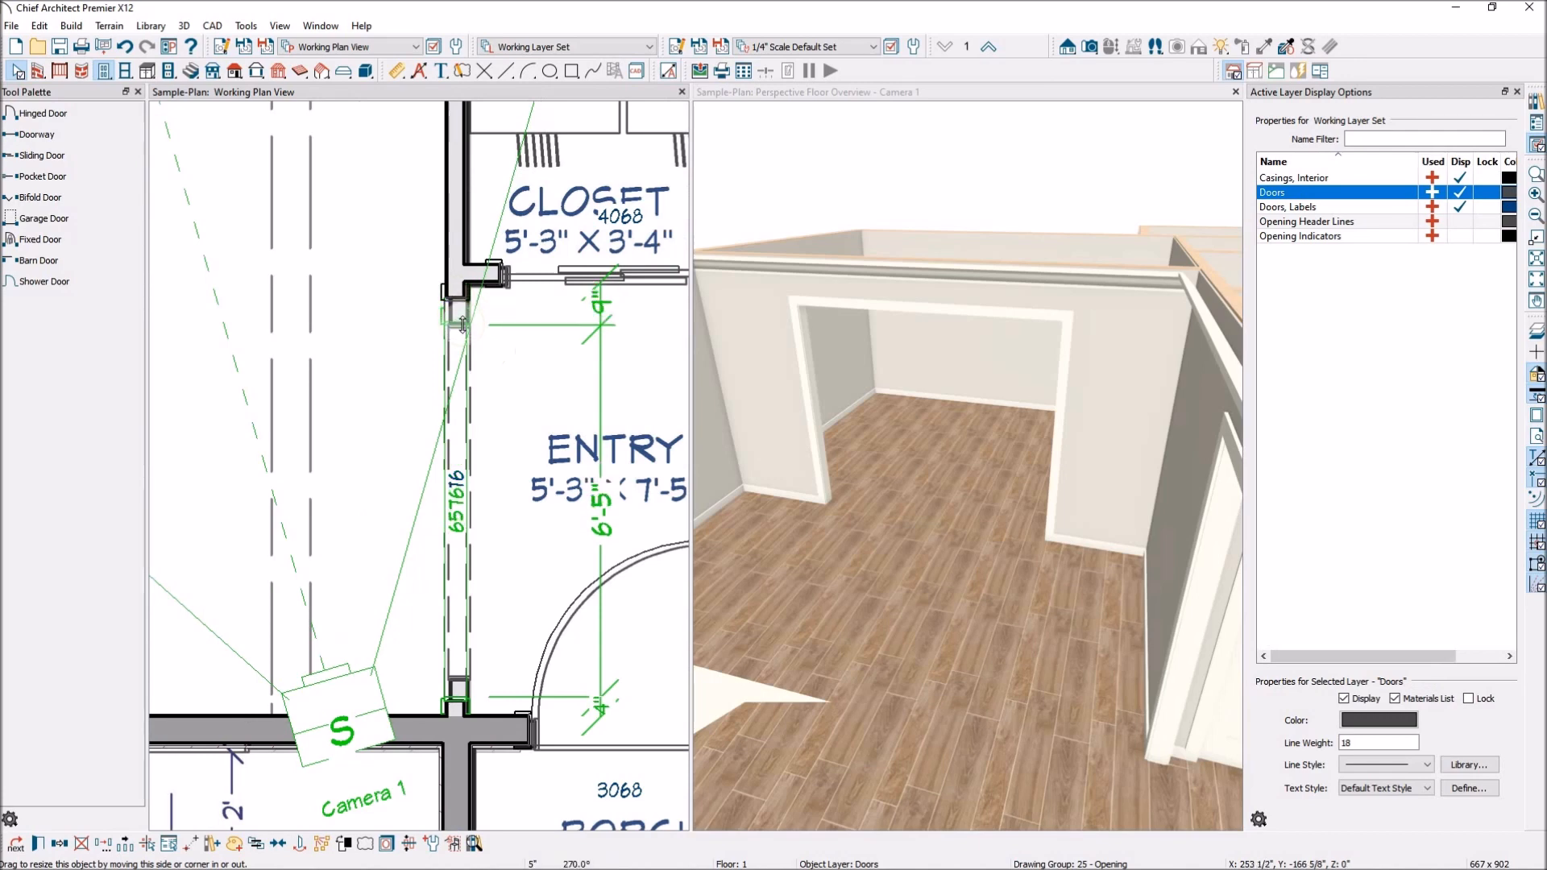
left_click_drag(462, 325, 463, 324)
left_click_drag(459, 697, 459, 675)
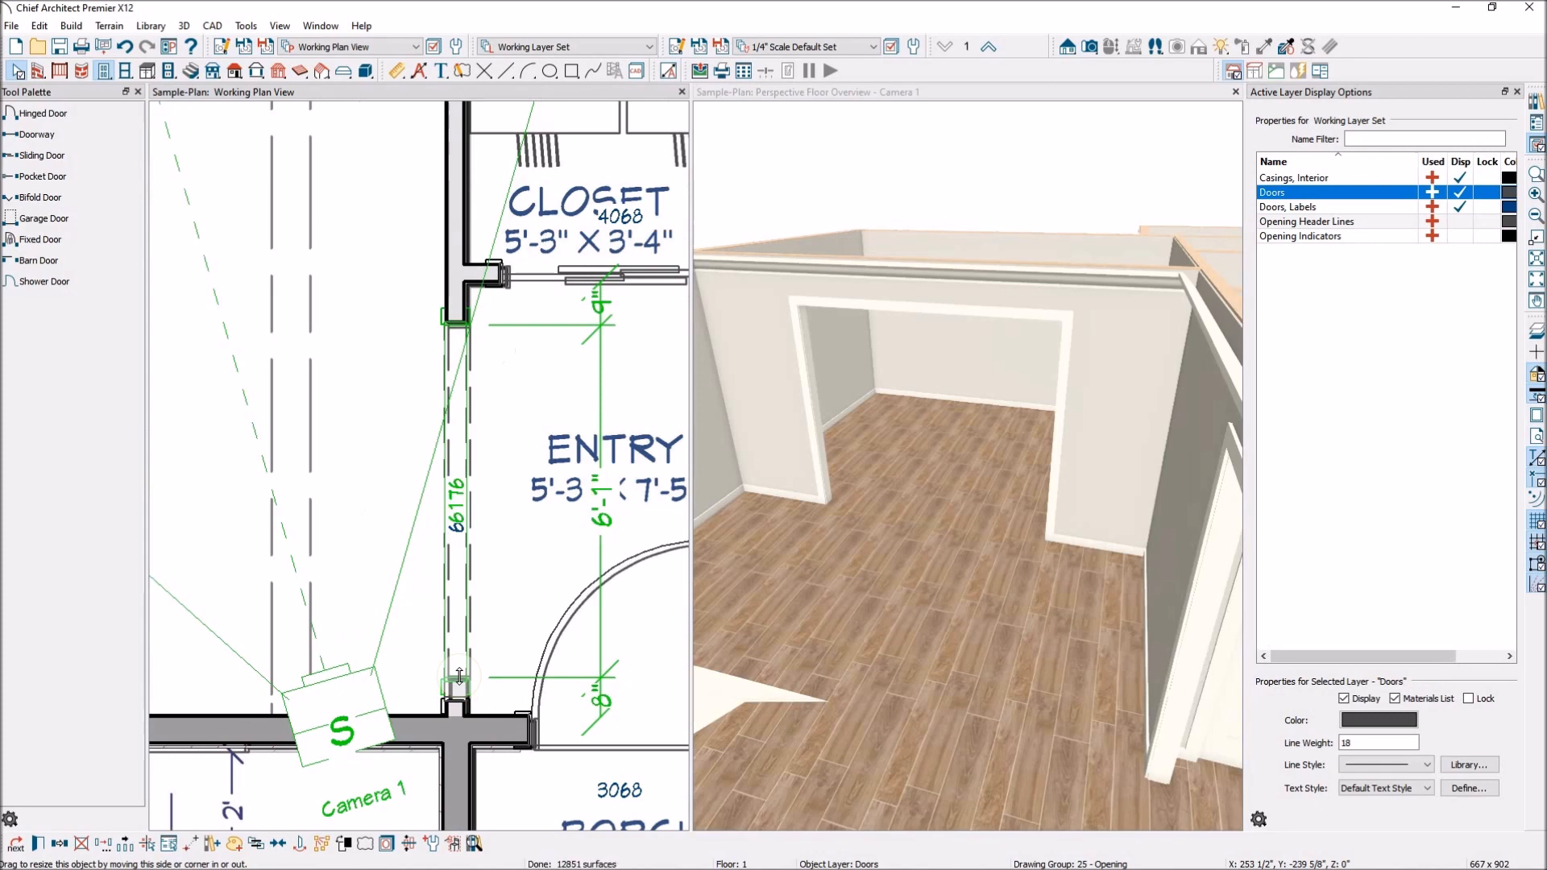
left_click_drag(459, 676, 459, 671)
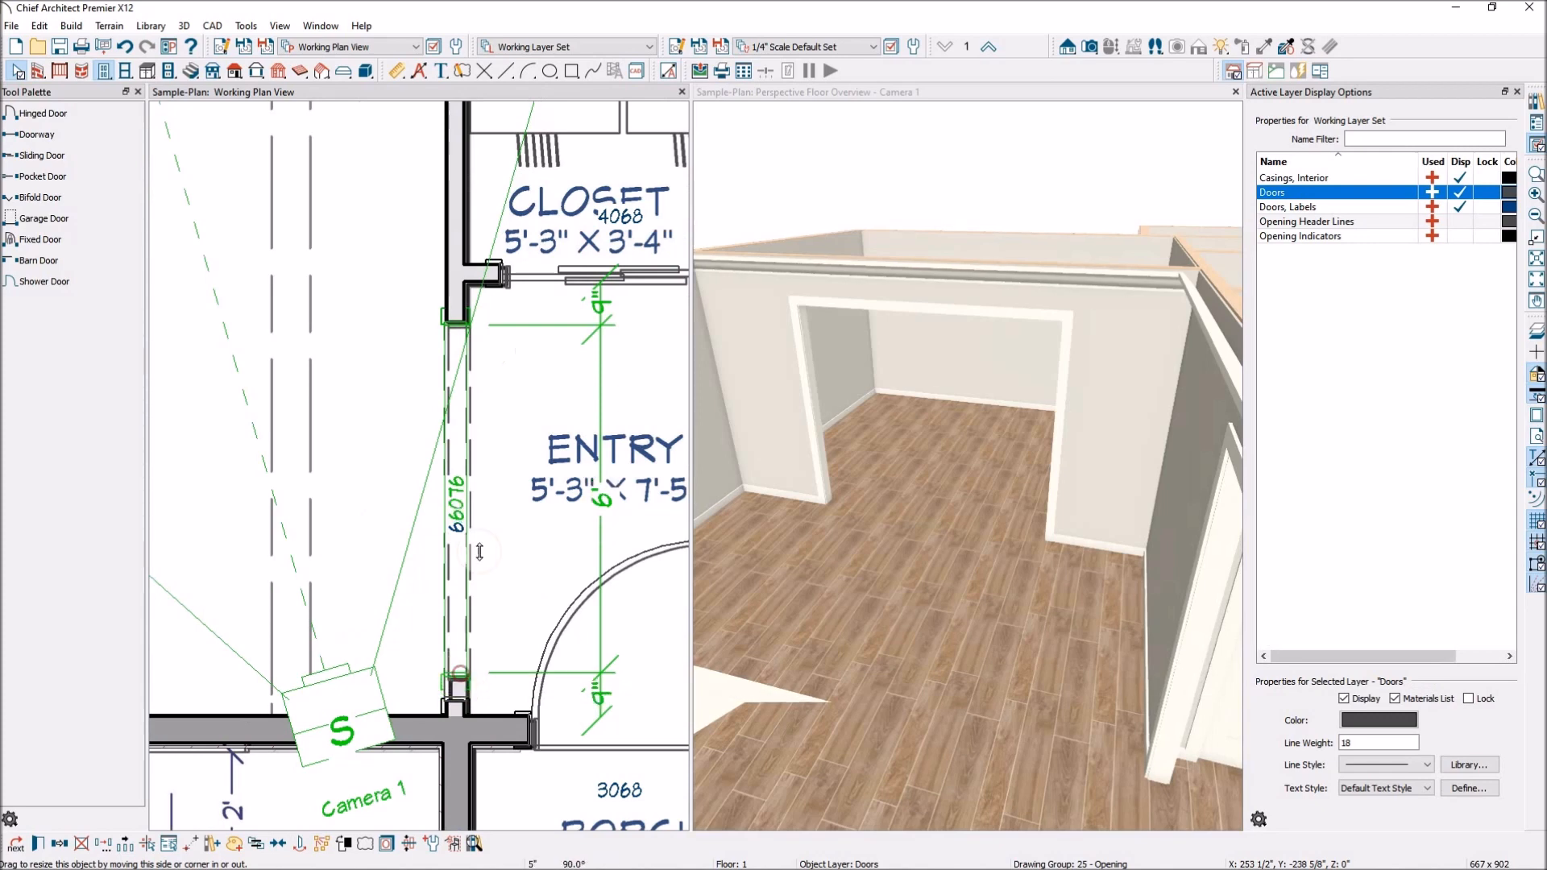
Center the wide doorway between the living room and entry on the entry room
scroll(488, 522, "down", 3)
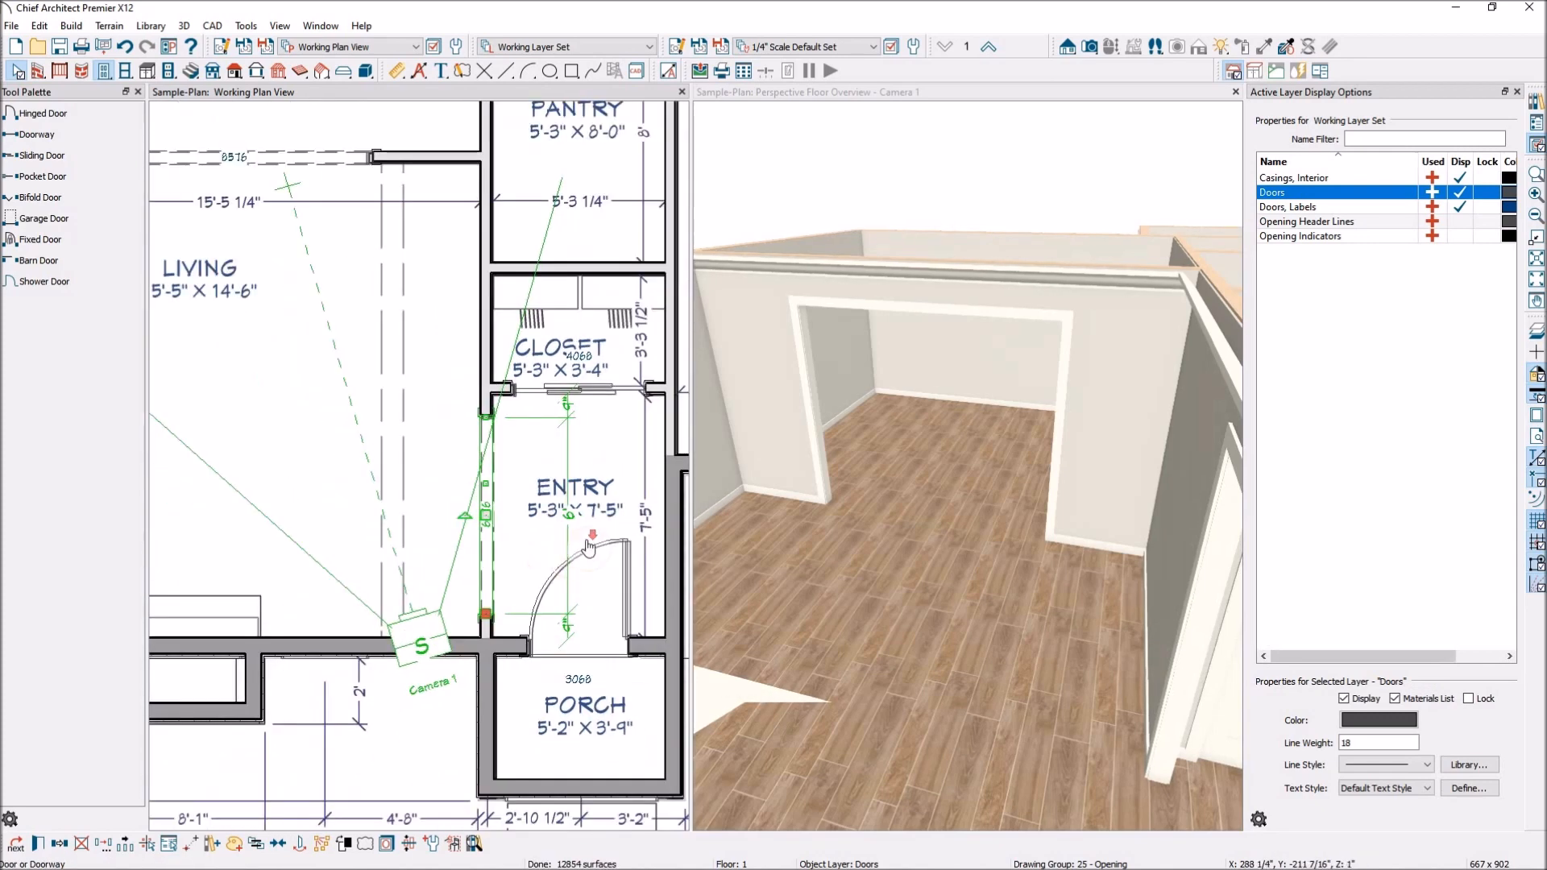
left_click(278, 843)
left_click(538, 538)
scroll(478, 593, "down", 2)
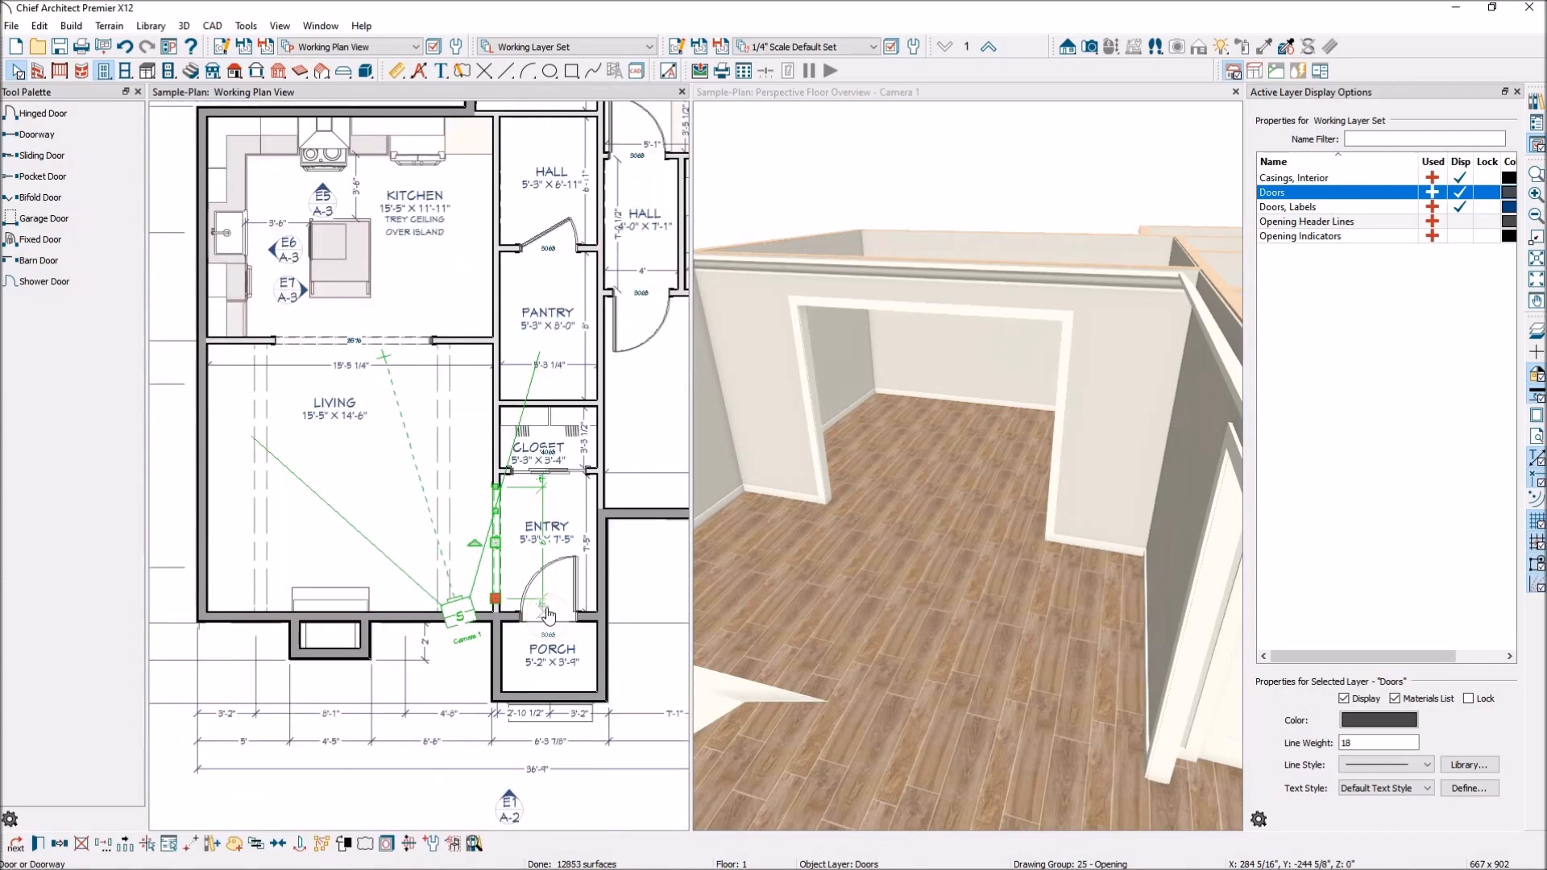
Place a doorway in the wall between the kitchen and the hall beside it
scroll(518, 282, "up", 1)
scroll(518, 286, "up", 1)
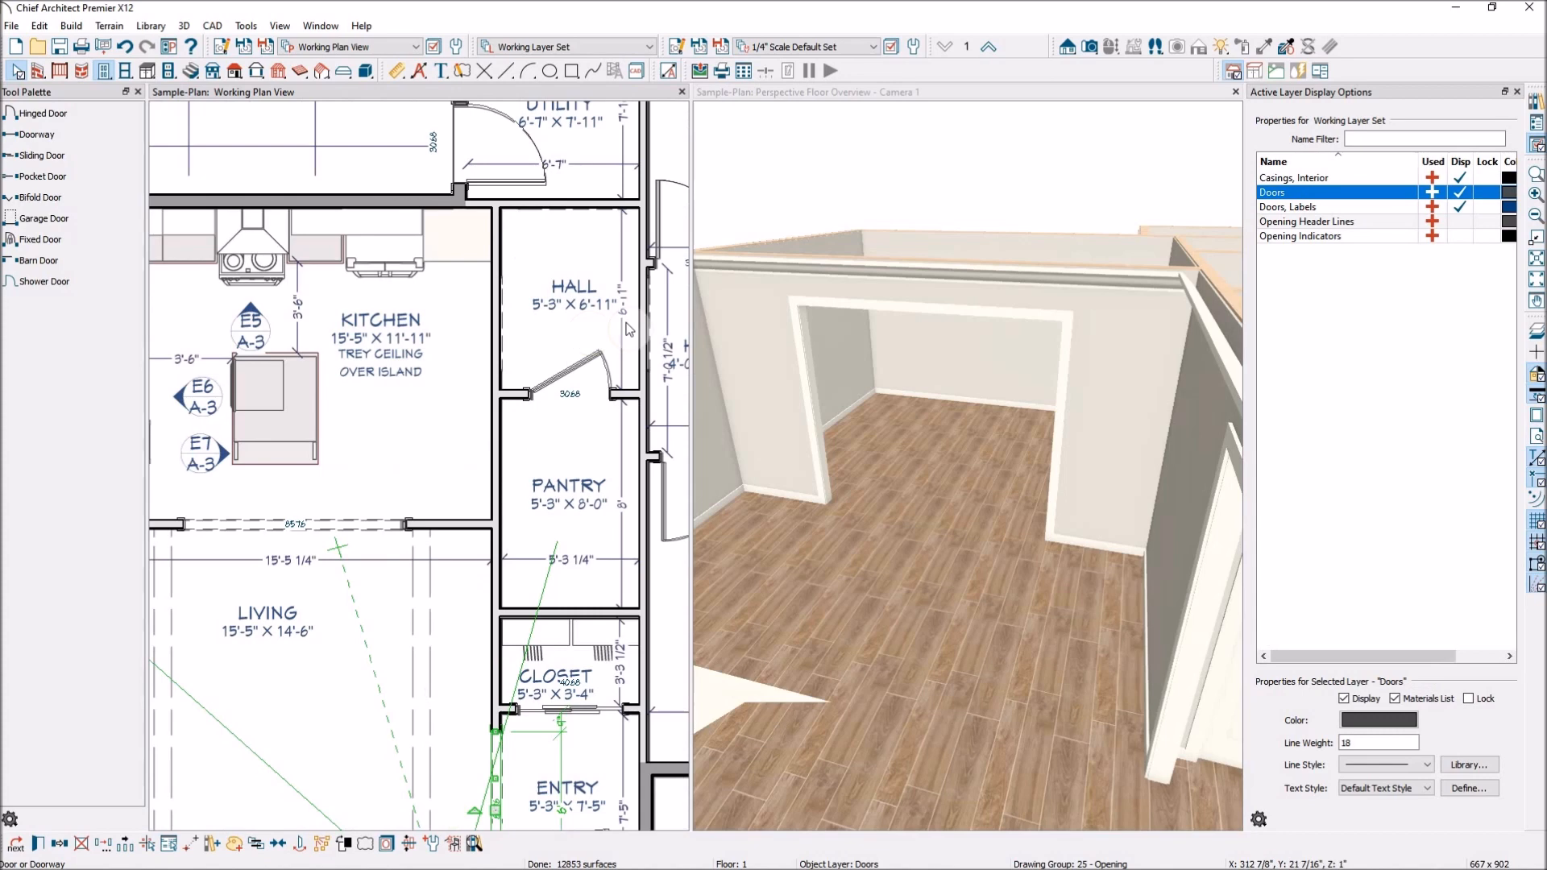
left_click(37, 134)
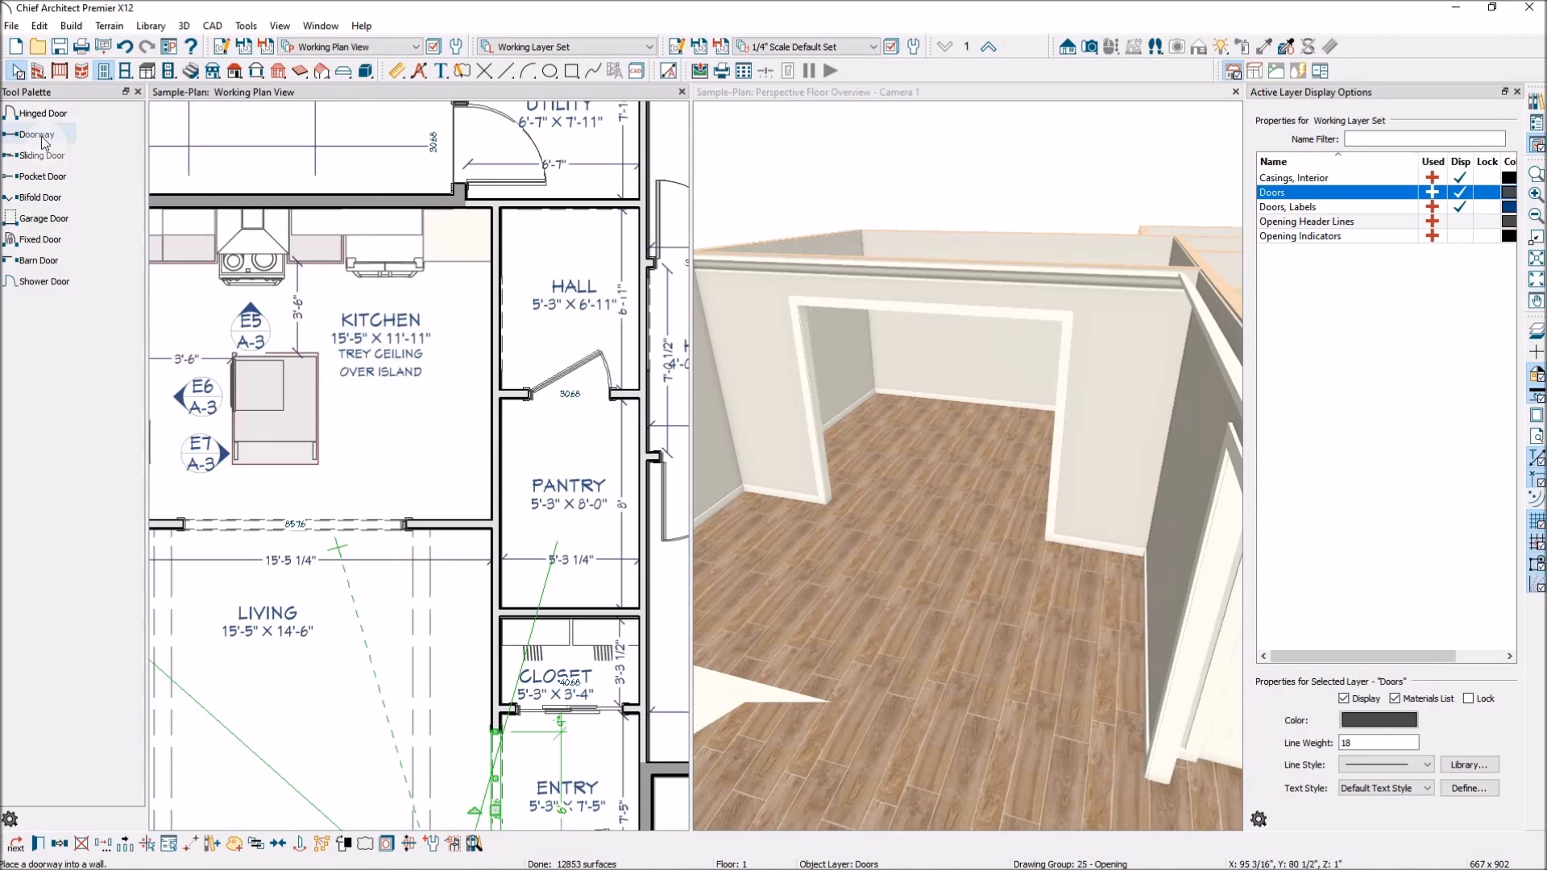
left_click(493, 300)
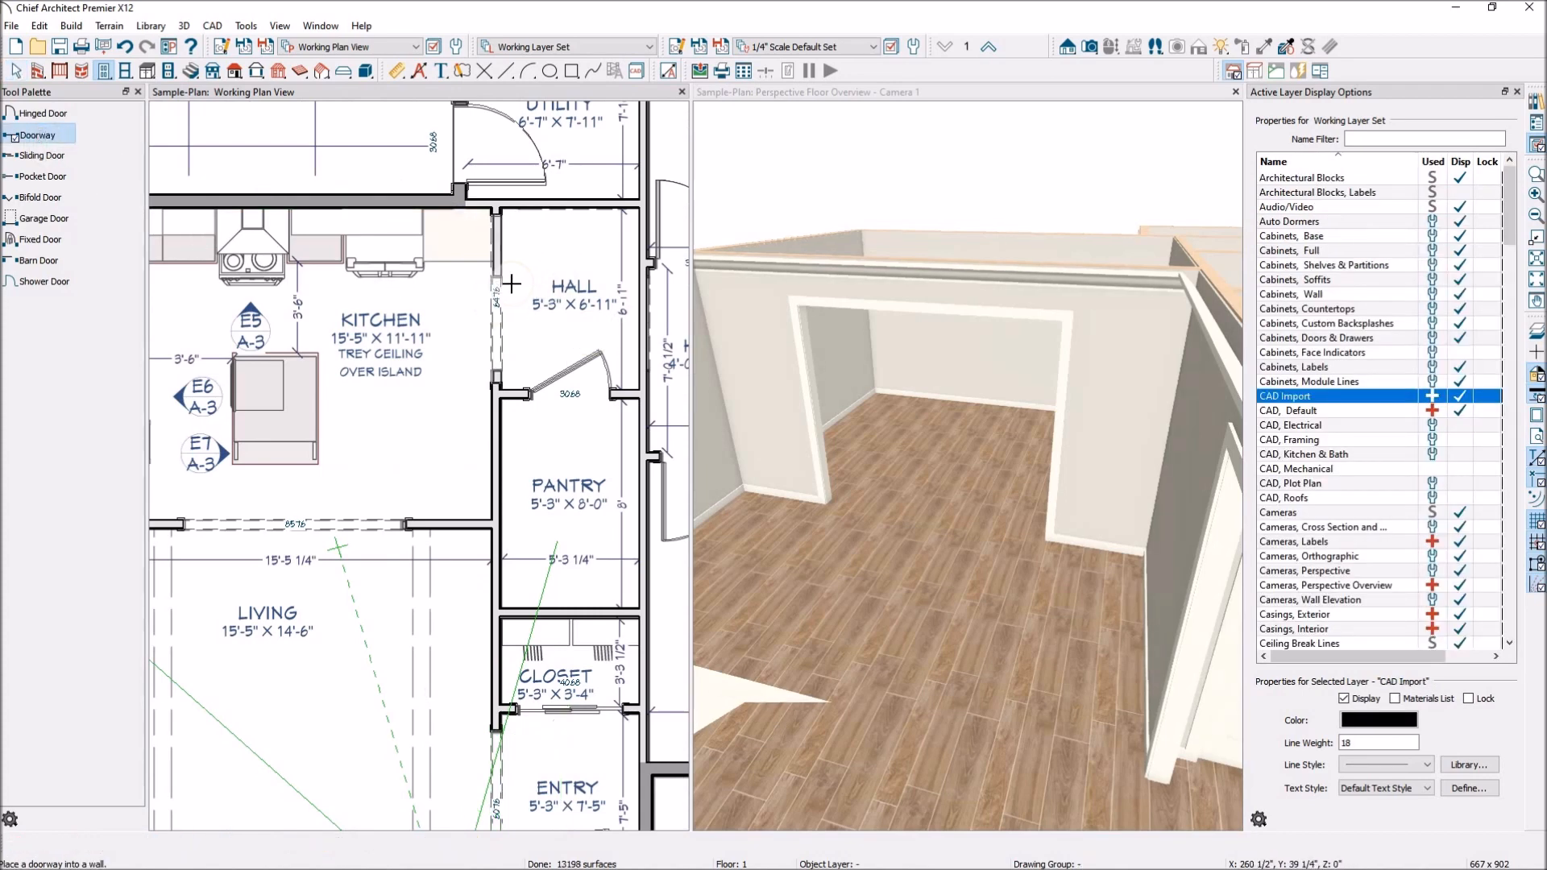
Resize the kitchen-to-hall doorway to 3'-6" wide by moving its ends along the wall
key("space")
left_click(499, 339)
left_click_drag(497, 216, 500, 276)
scroll(505, 383, "up", 5)
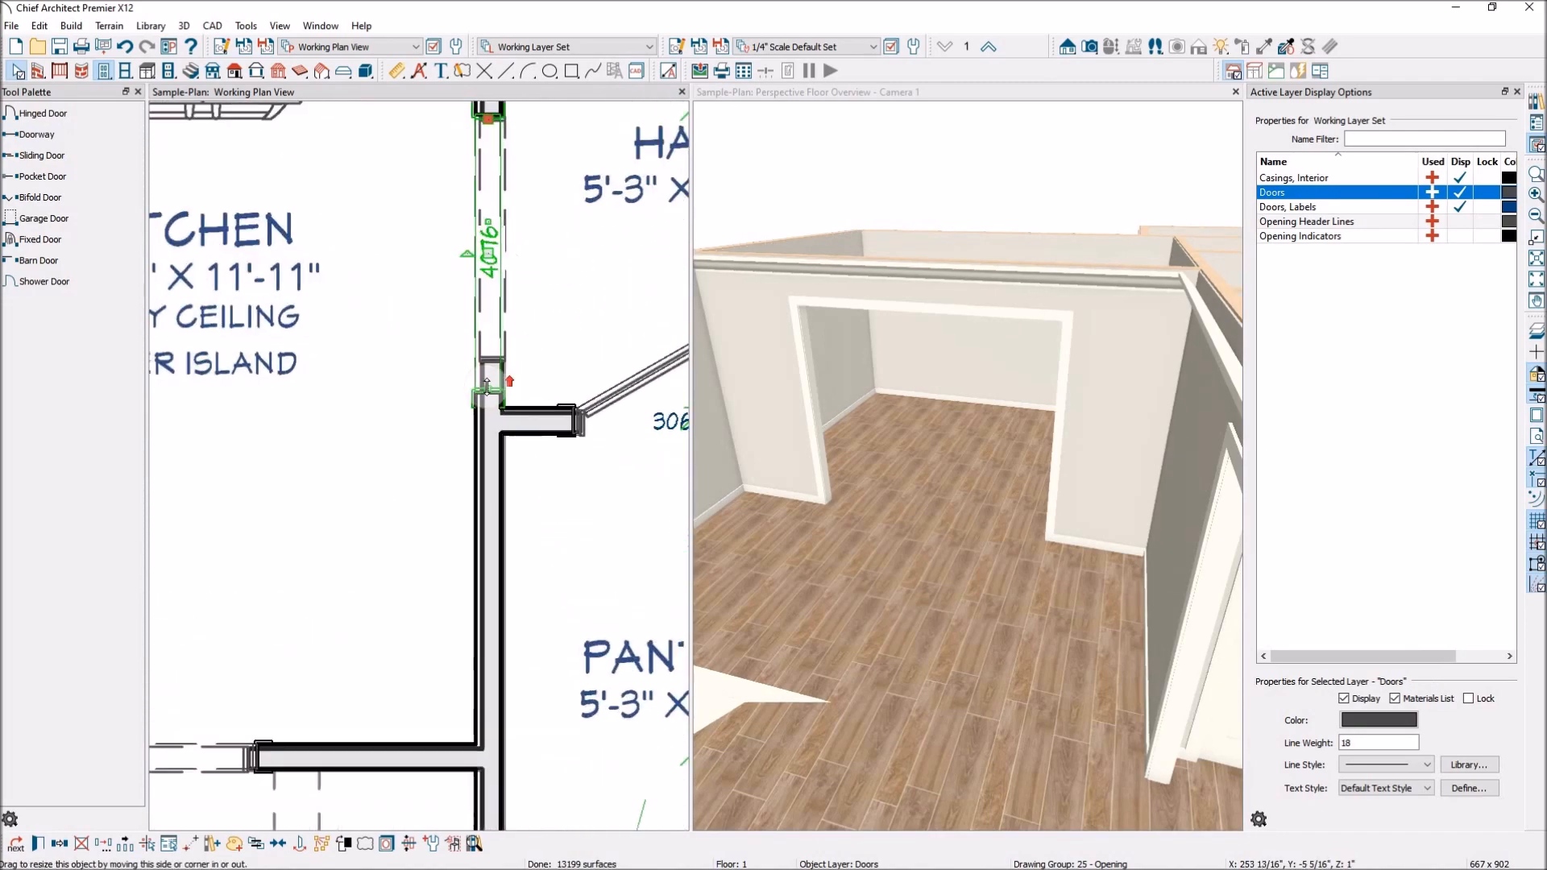
scroll(497, 353, "down", 3)
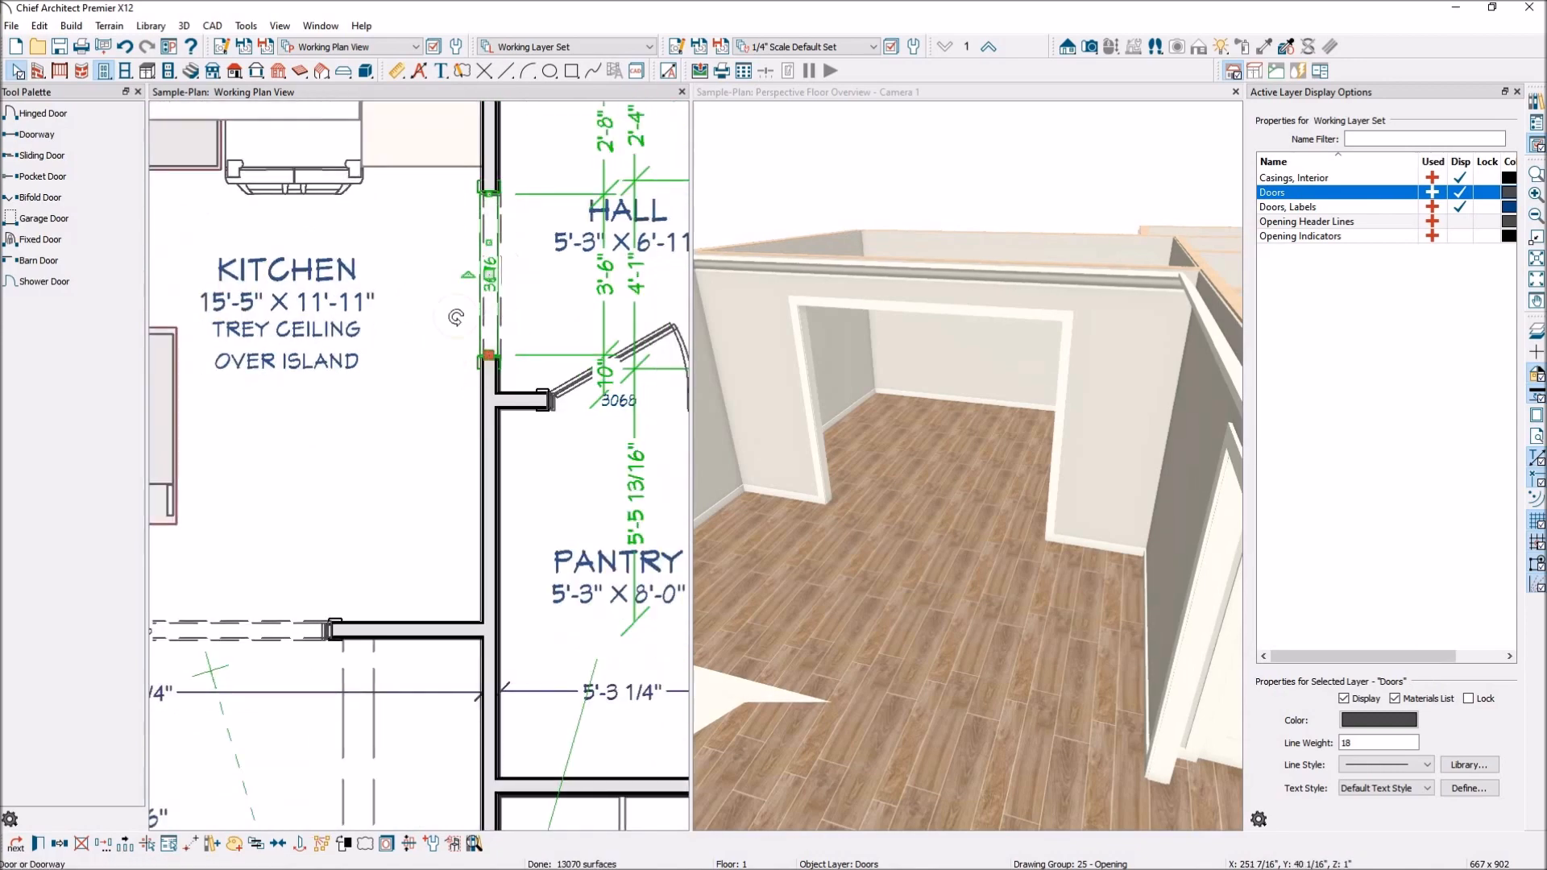
Place a doorway between the two halls and center it on the kitchen-to-hall doorway across from it
scroll(456, 316, "down", 3)
scroll(553, 318, "up", 1)
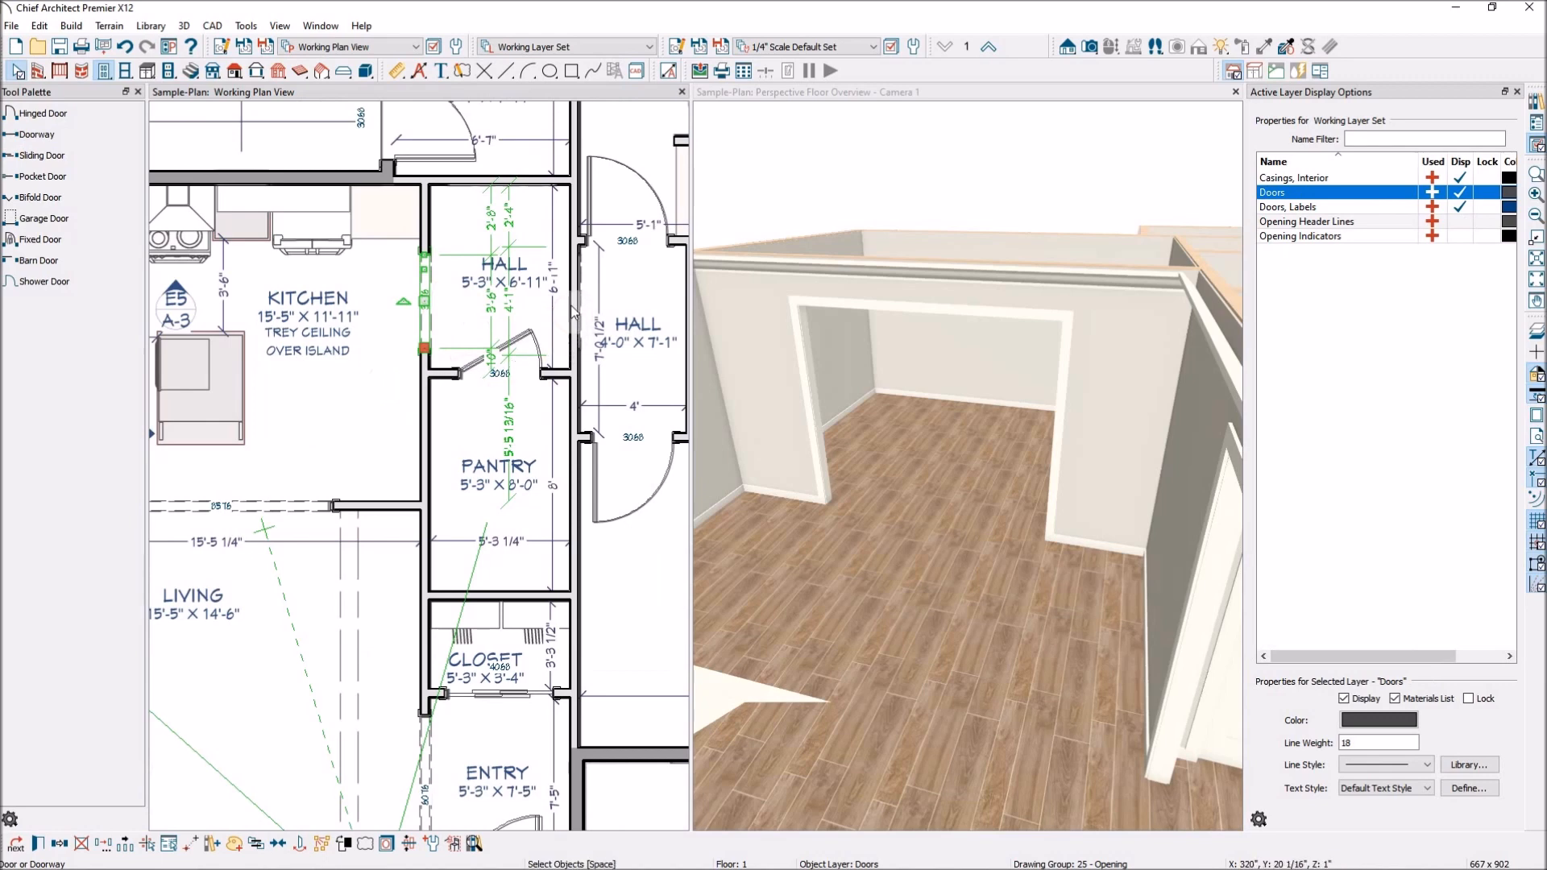
left_click(584, 303)
left_click(580, 323)
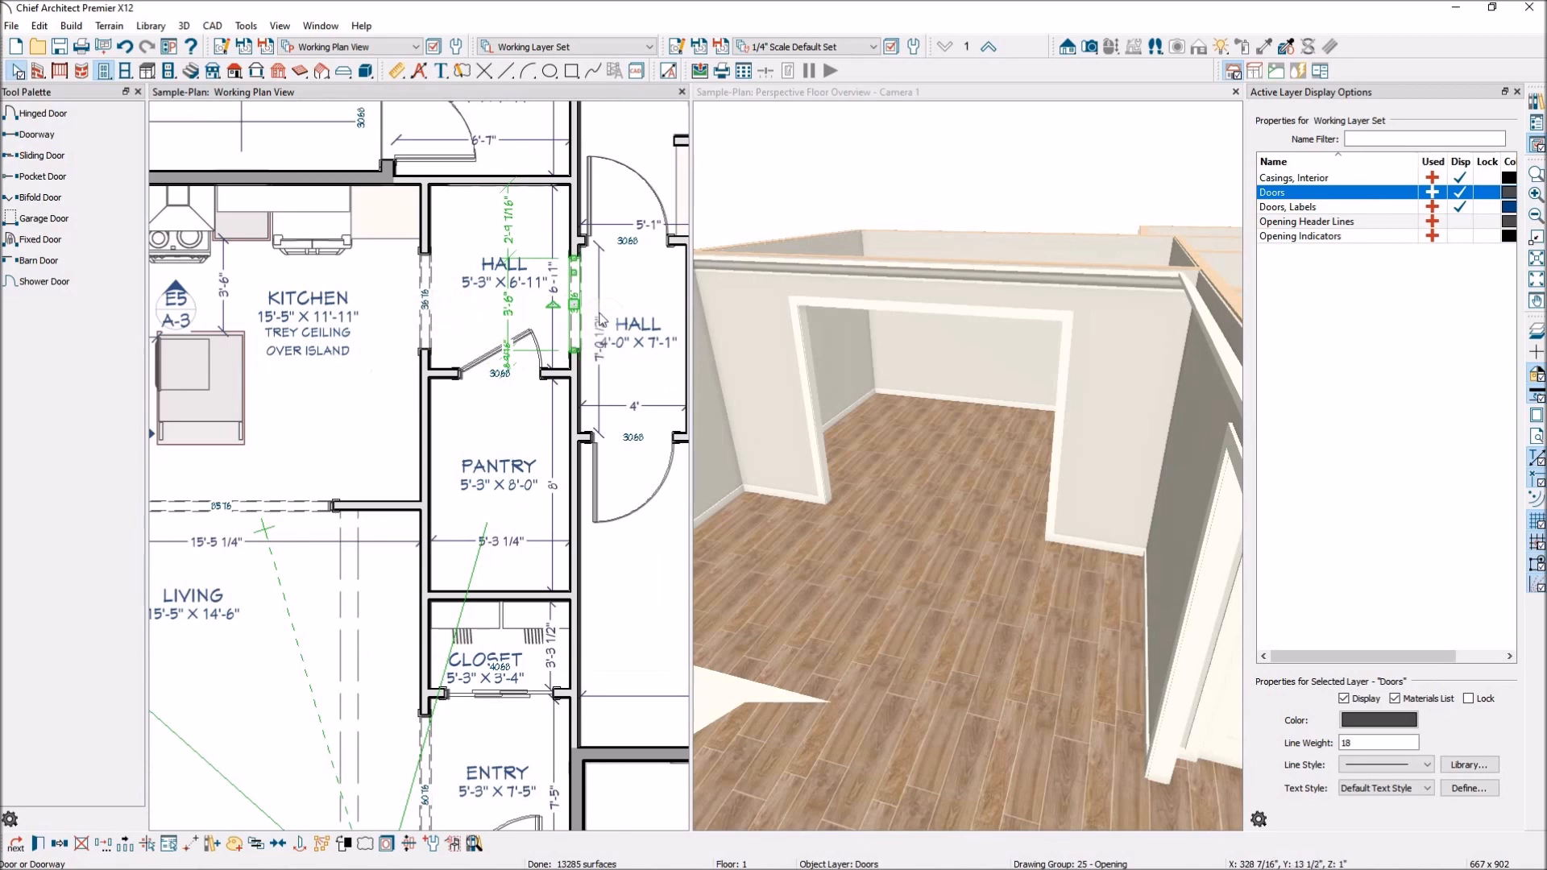
left_click(284, 842)
left_click(417, 311)
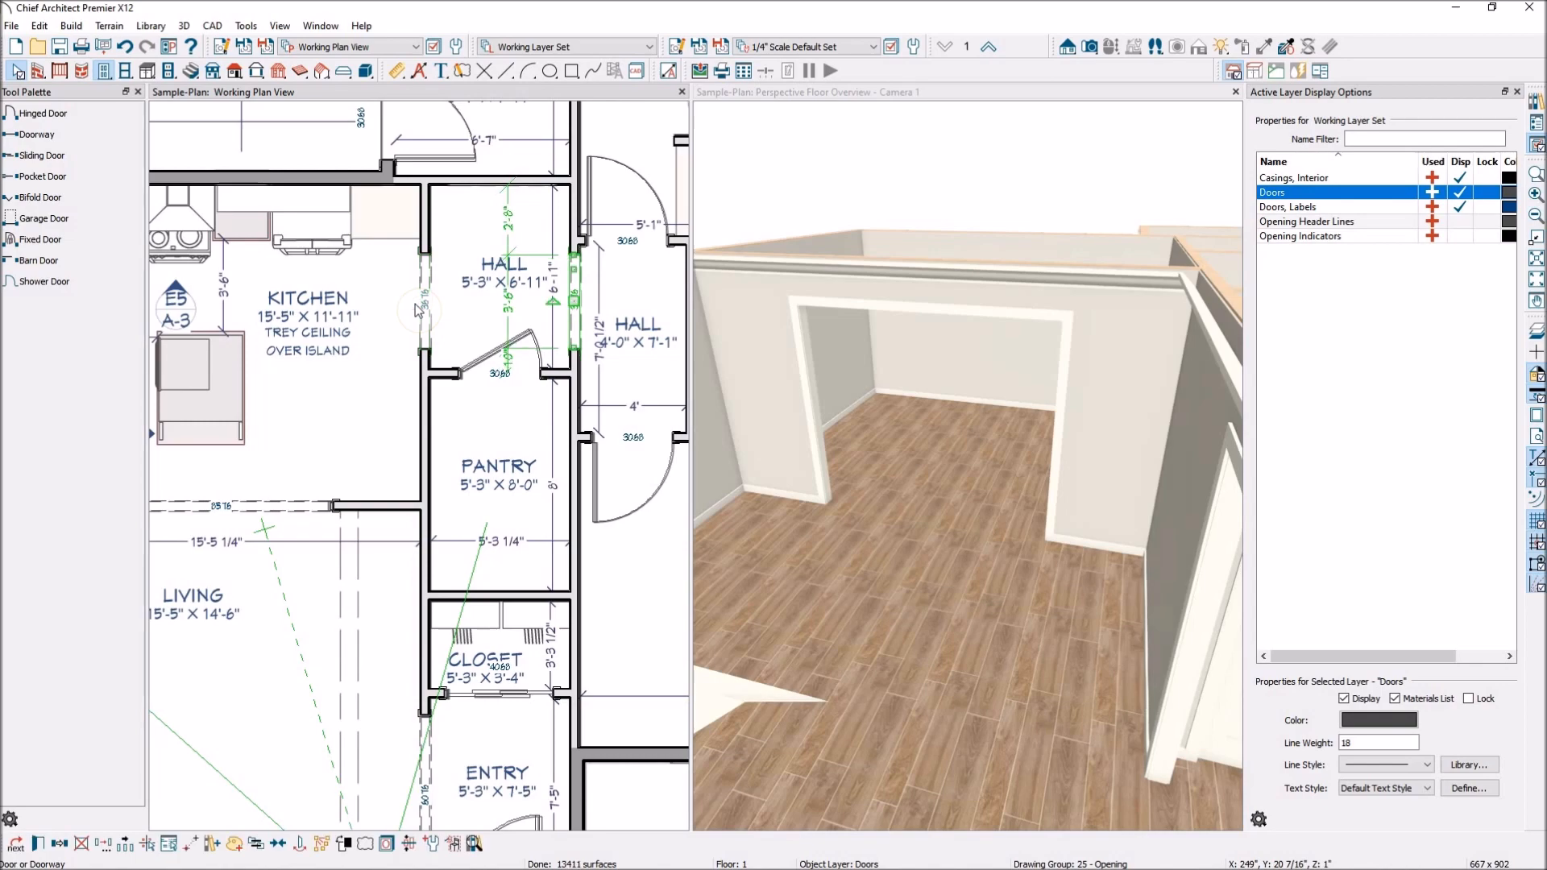
Place a doorway in the wall between the utility room and the hall and center it on the hall
scroll(522, 369, "down", 4)
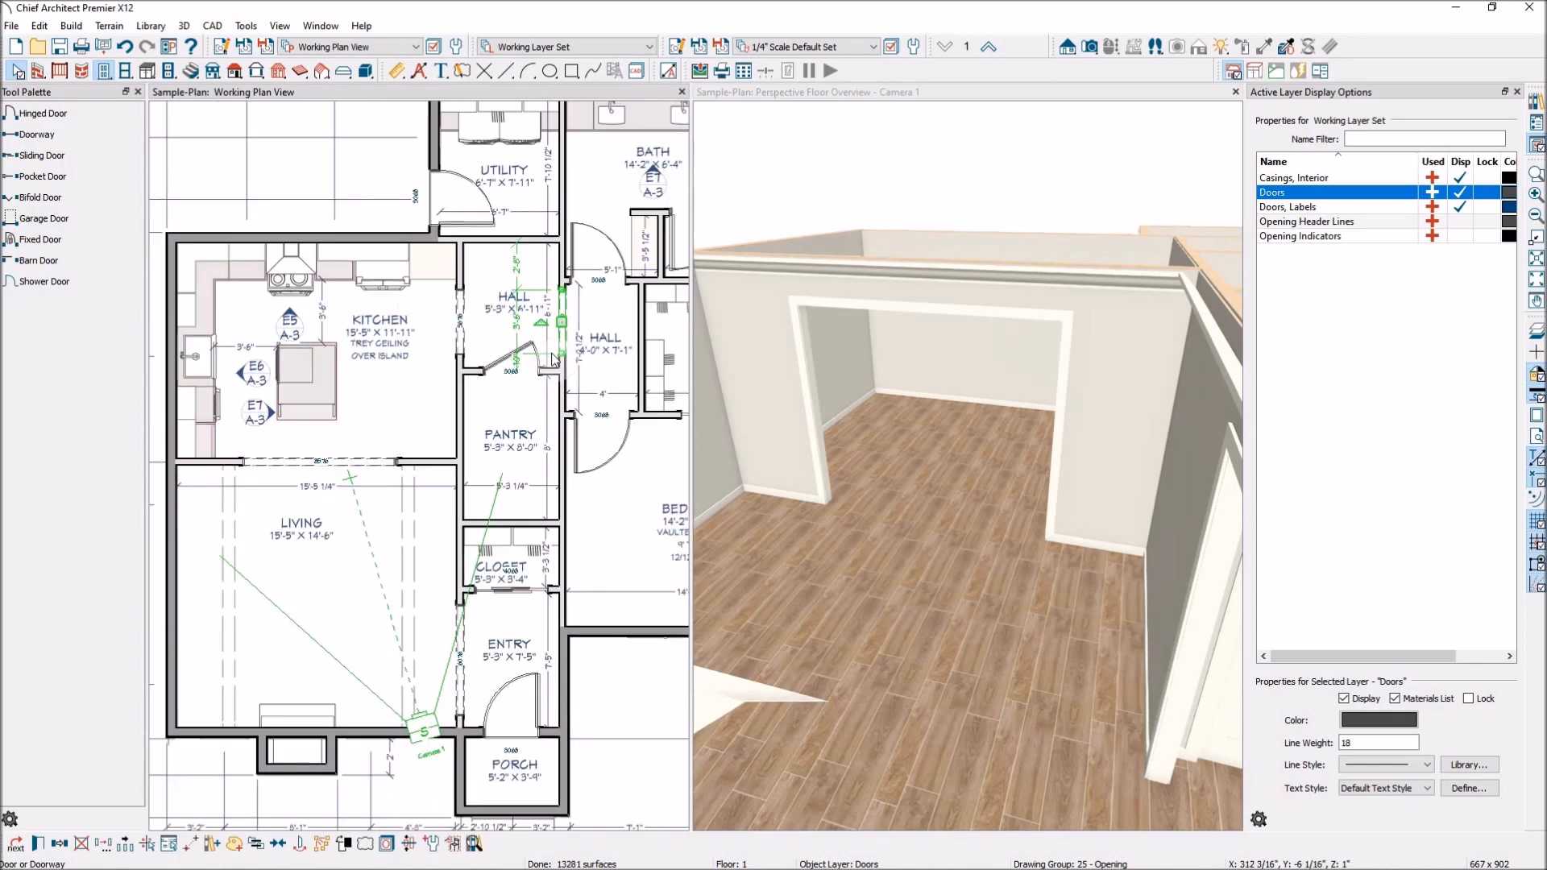
scroll(522, 225, "up", 3)
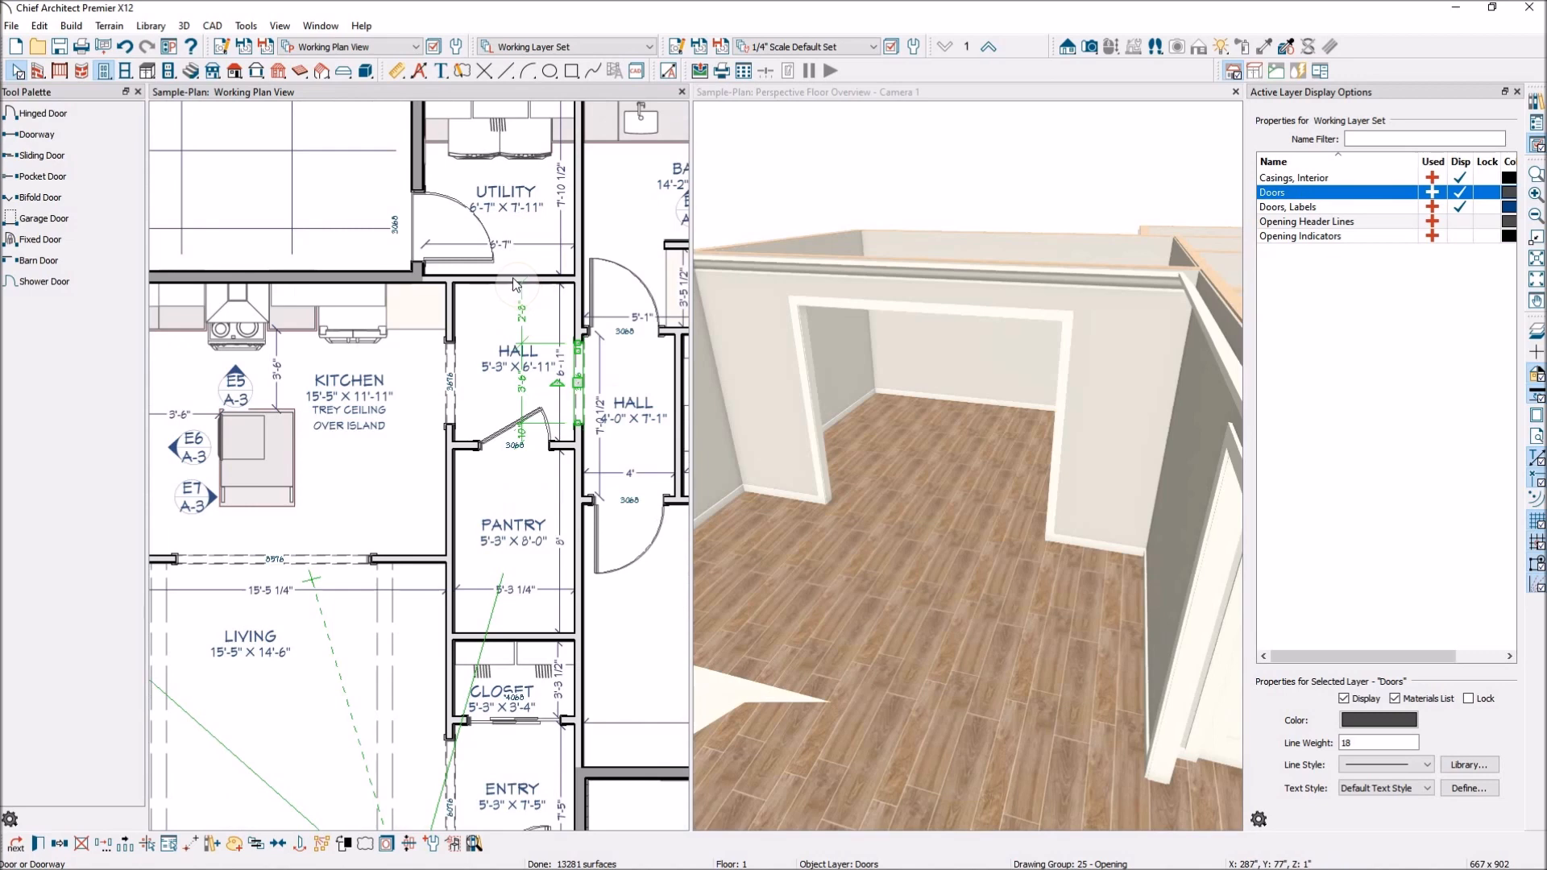
left_click(527, 288)
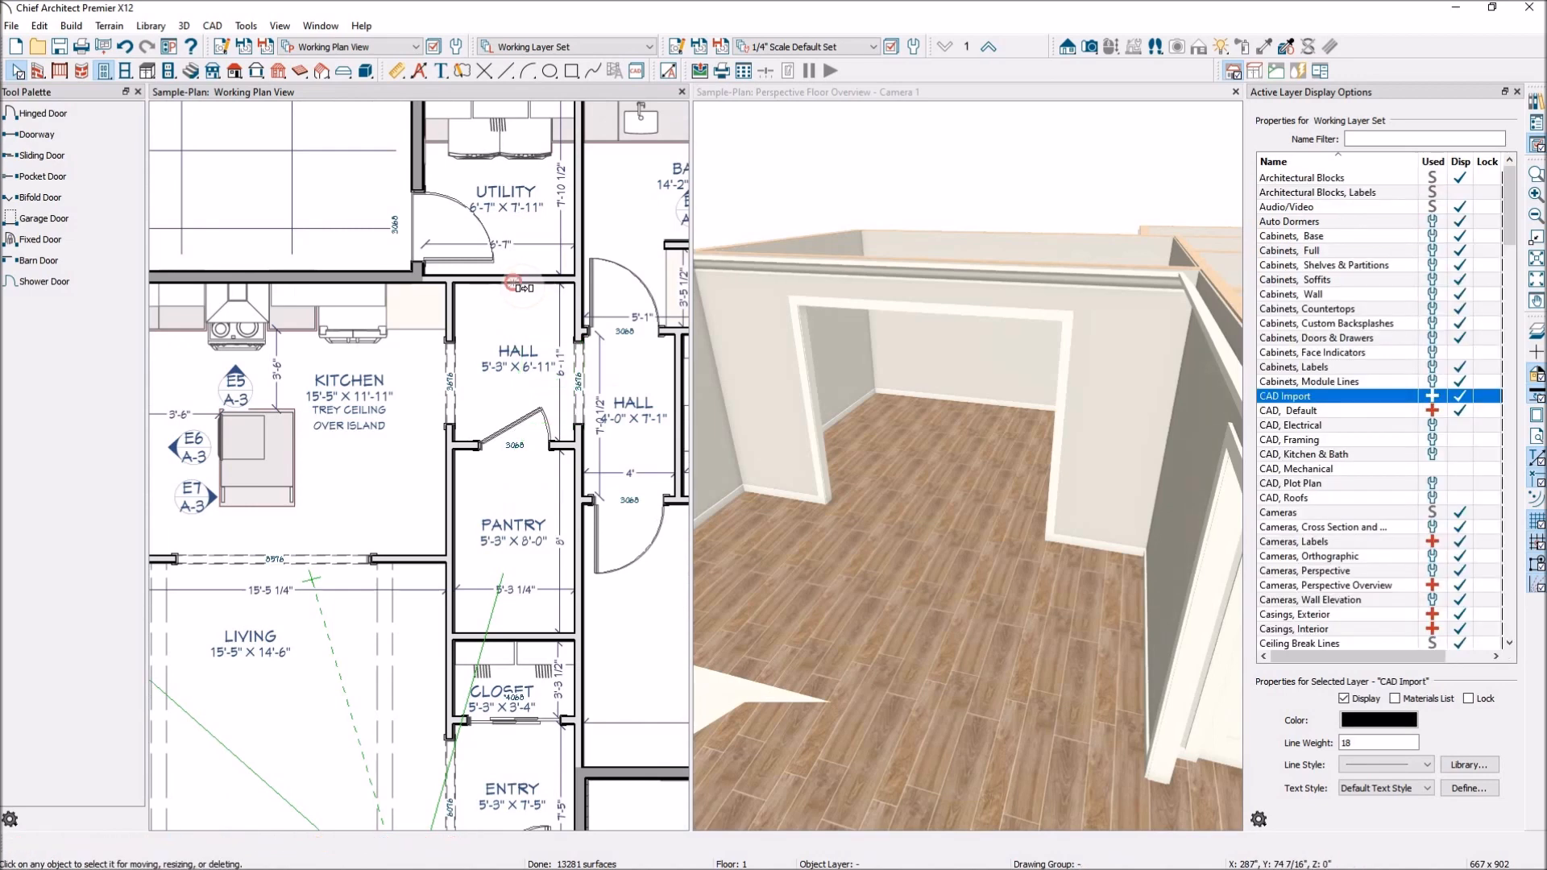
left_click(523, 286)
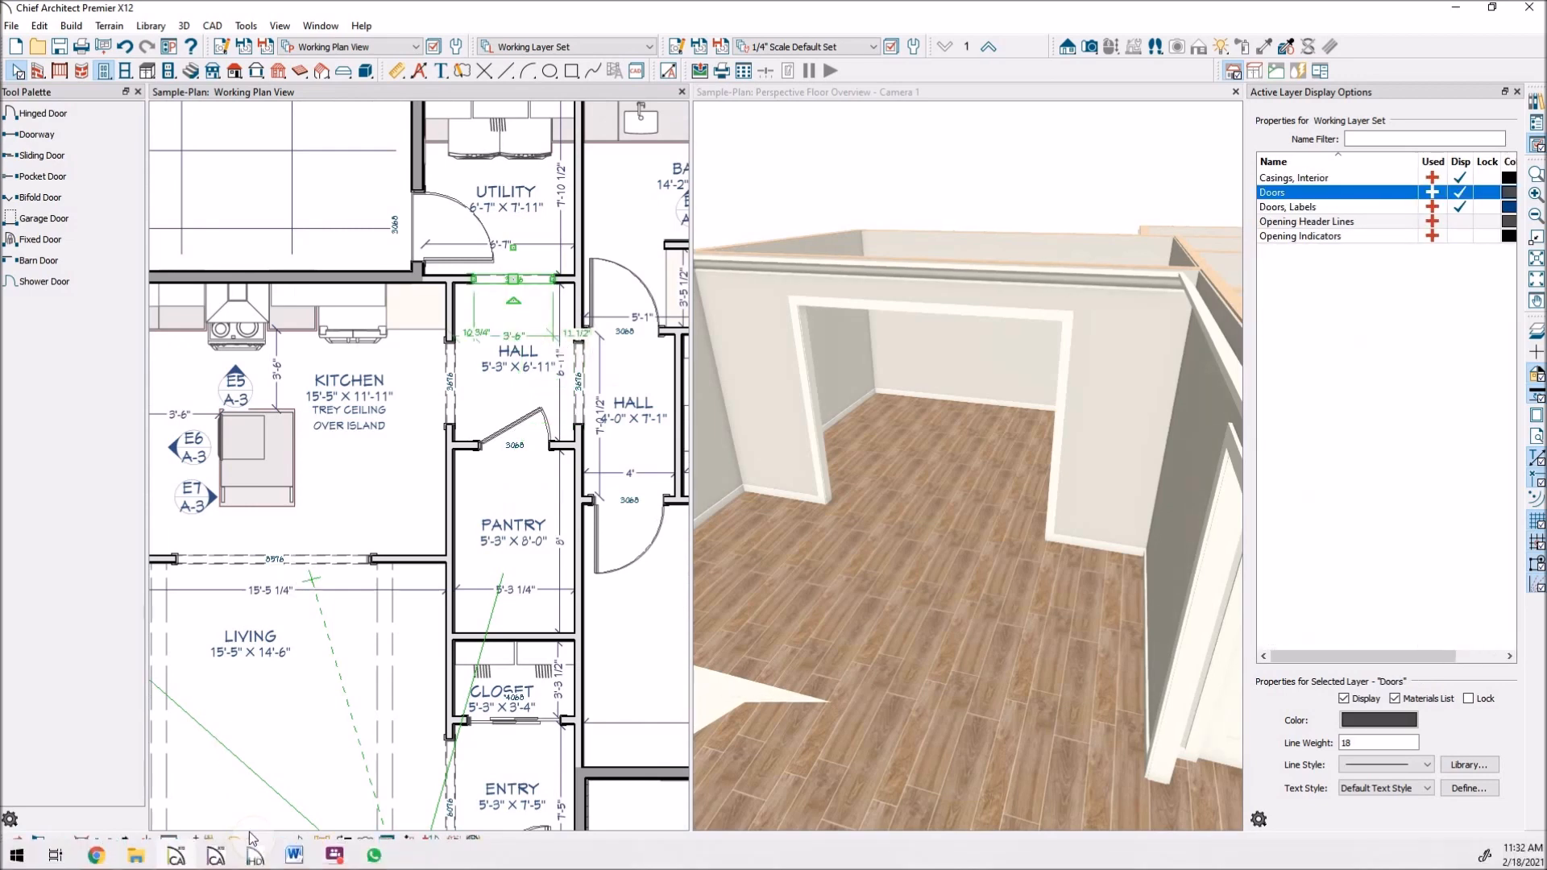
left_click(278, 844)
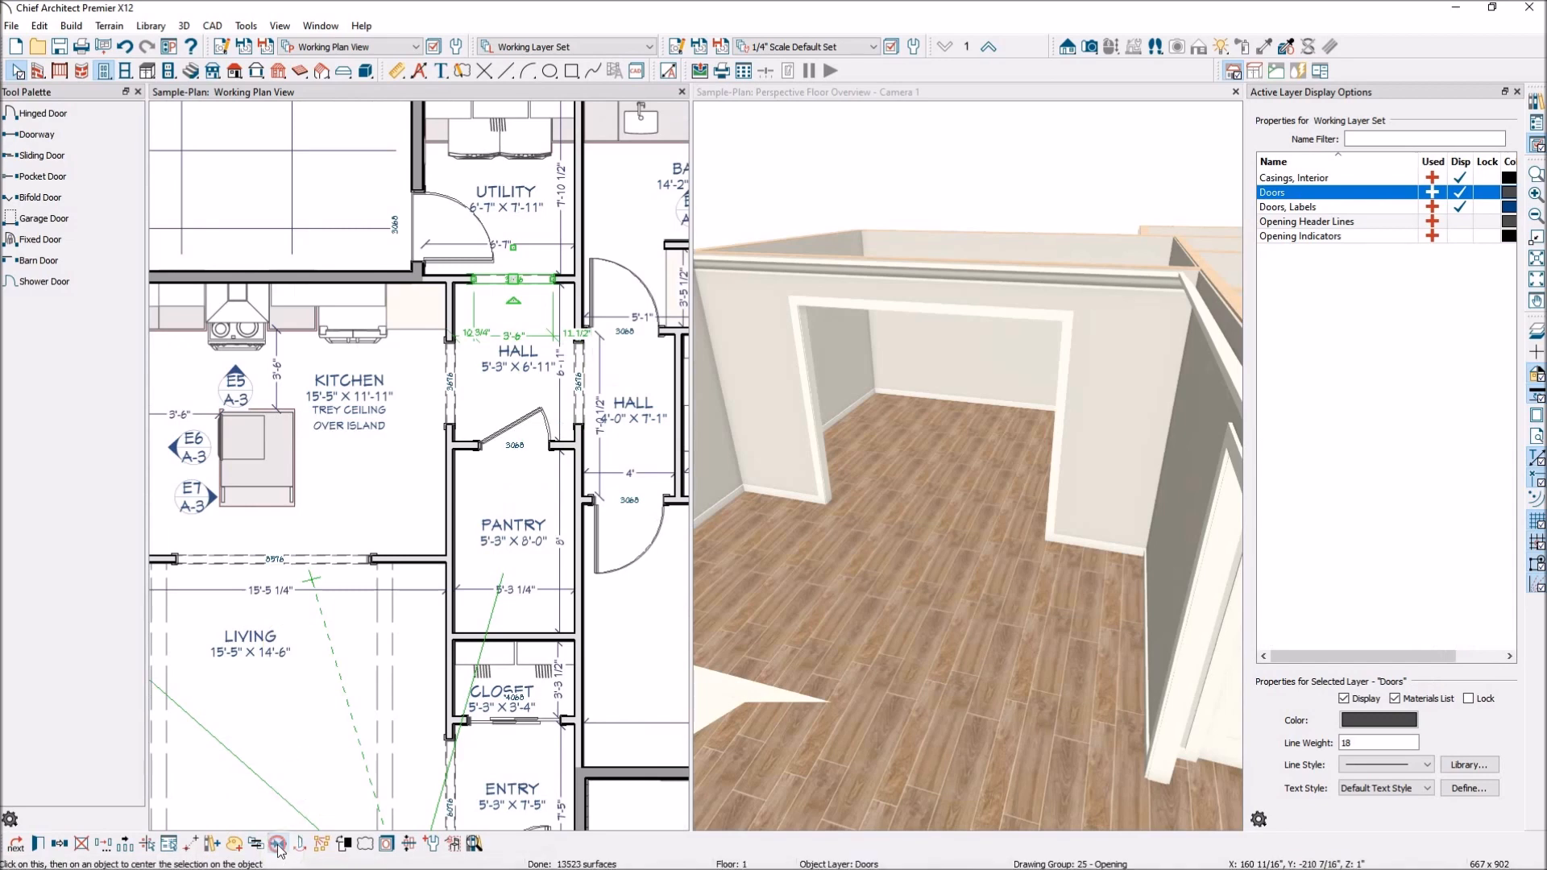
left_click(542, 302)
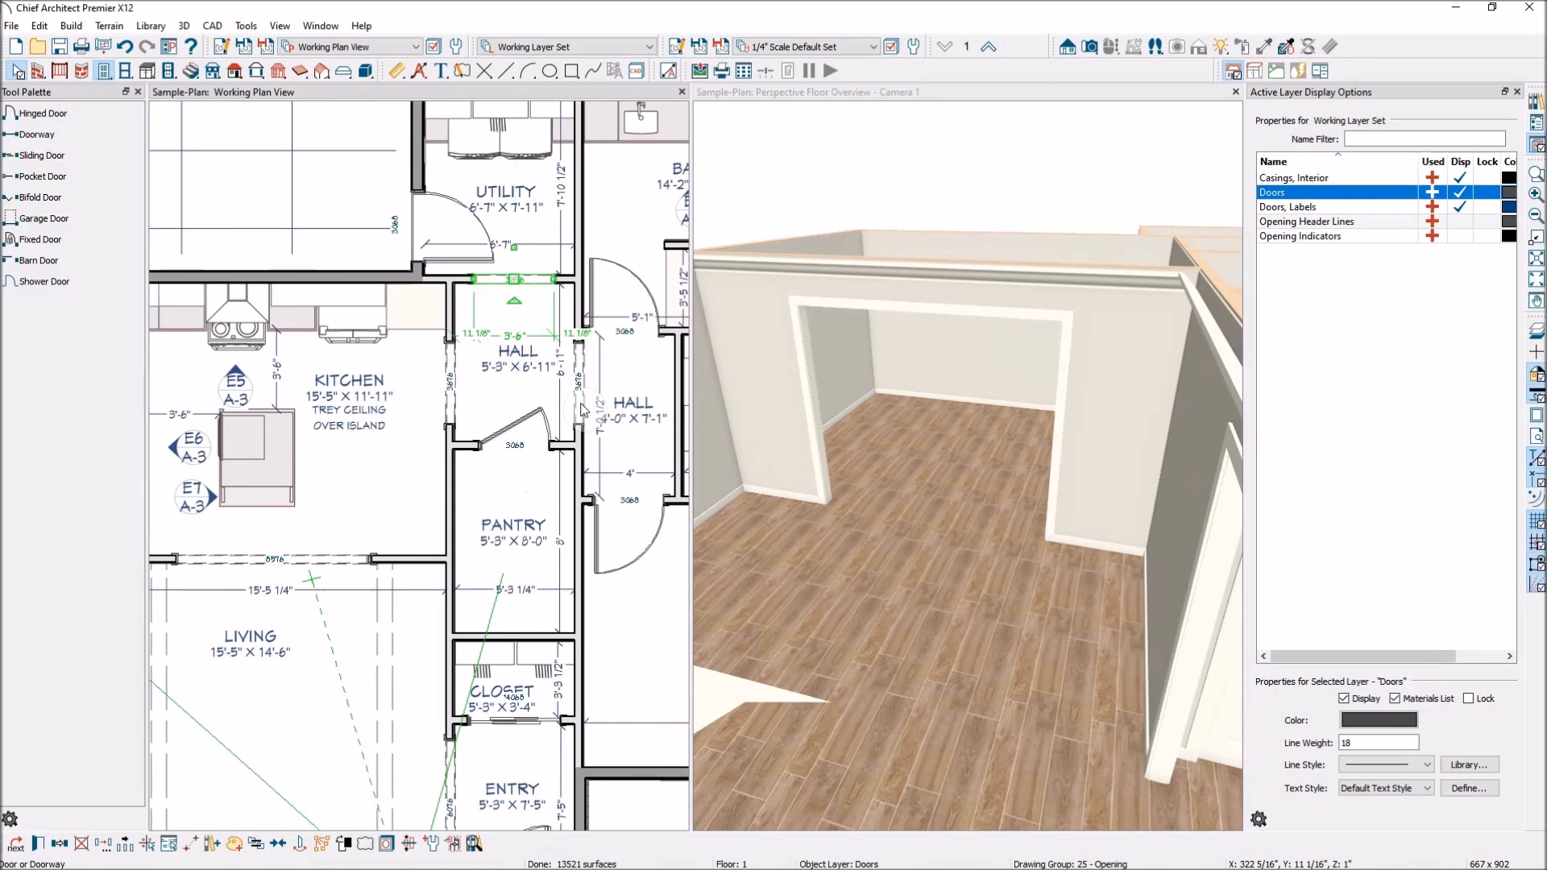
Orbit the perspective floor overview to examine the openings around the living room, kitchen, hall and entry
scroll(442, 346, "down", 3)
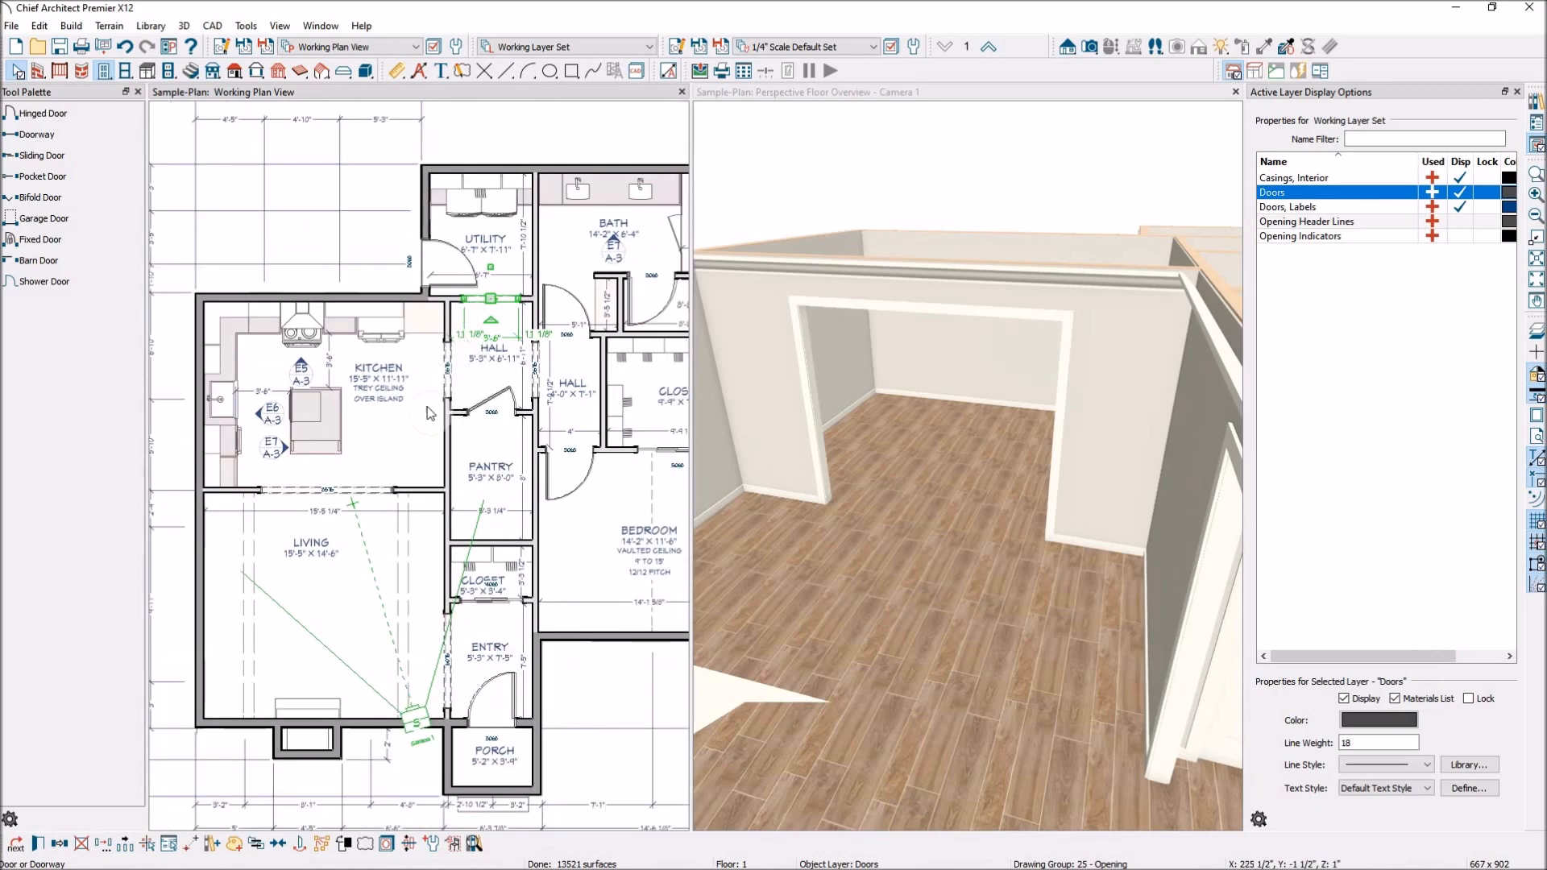
scroll(935, 448, "down", 5)
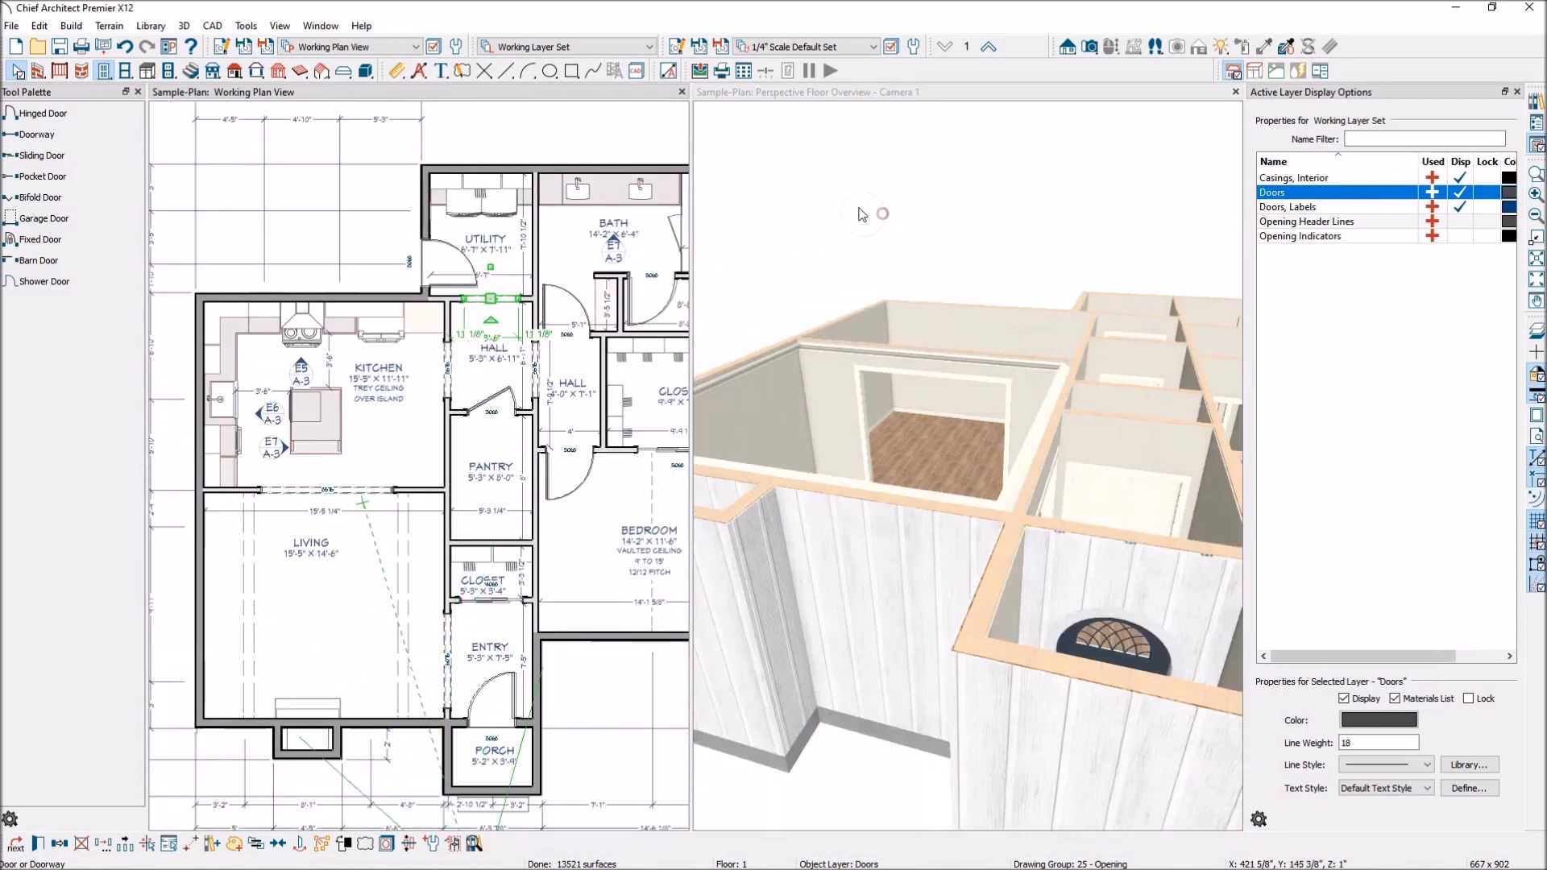
left_click(862, 214)
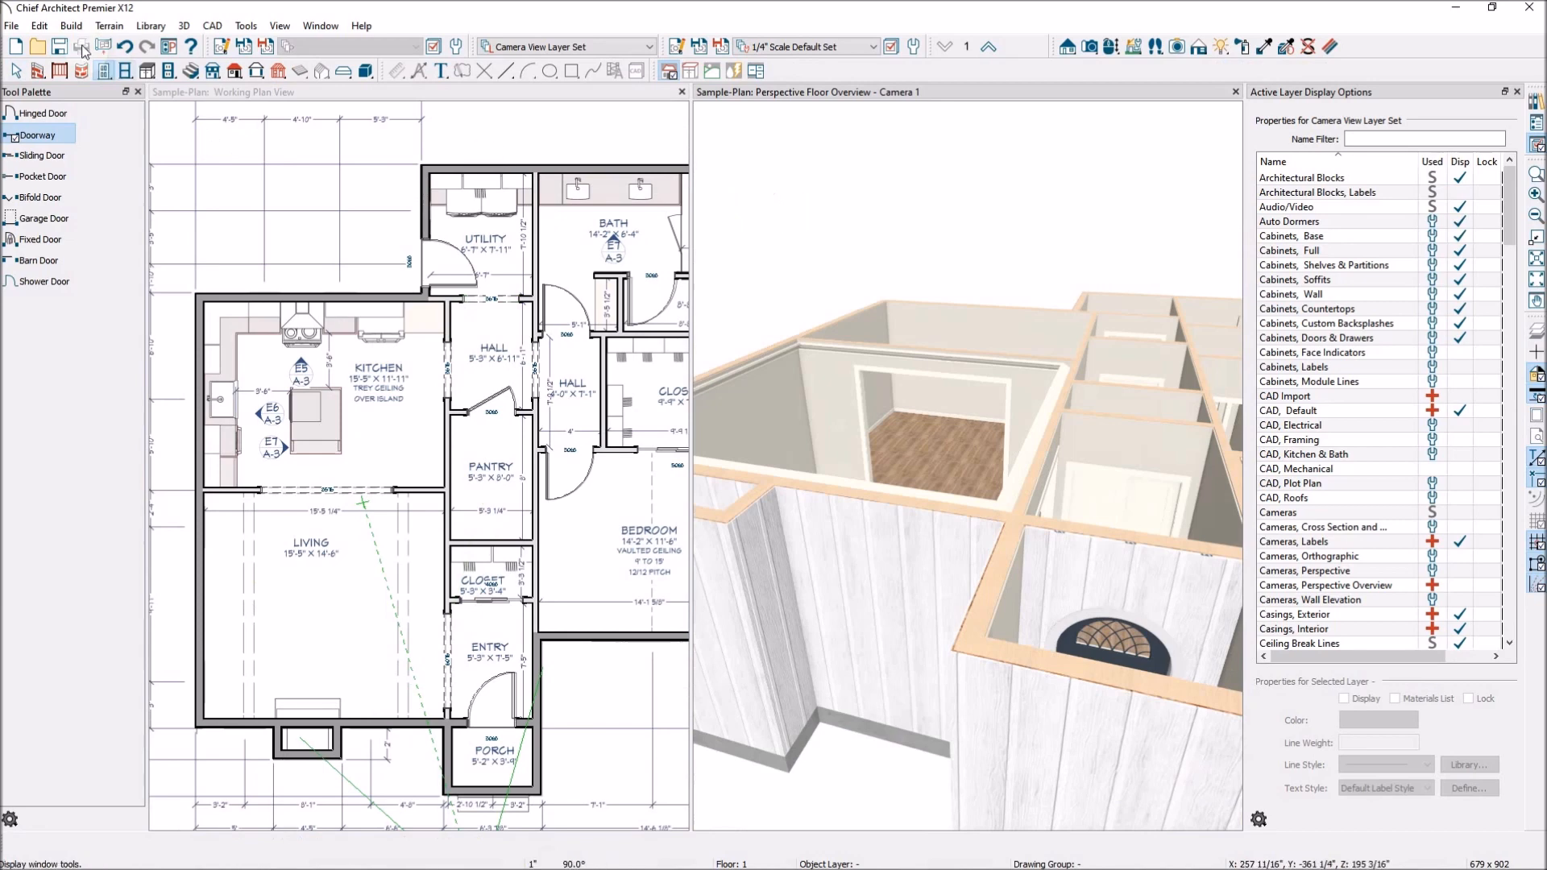
left_click(1111, 46)
mouse_move(925, 218)
left_mouse_down()
mouse_move(926, 332)
mouse_move(830, 299)
mouse_move(999, 387)
left_mouse_up()
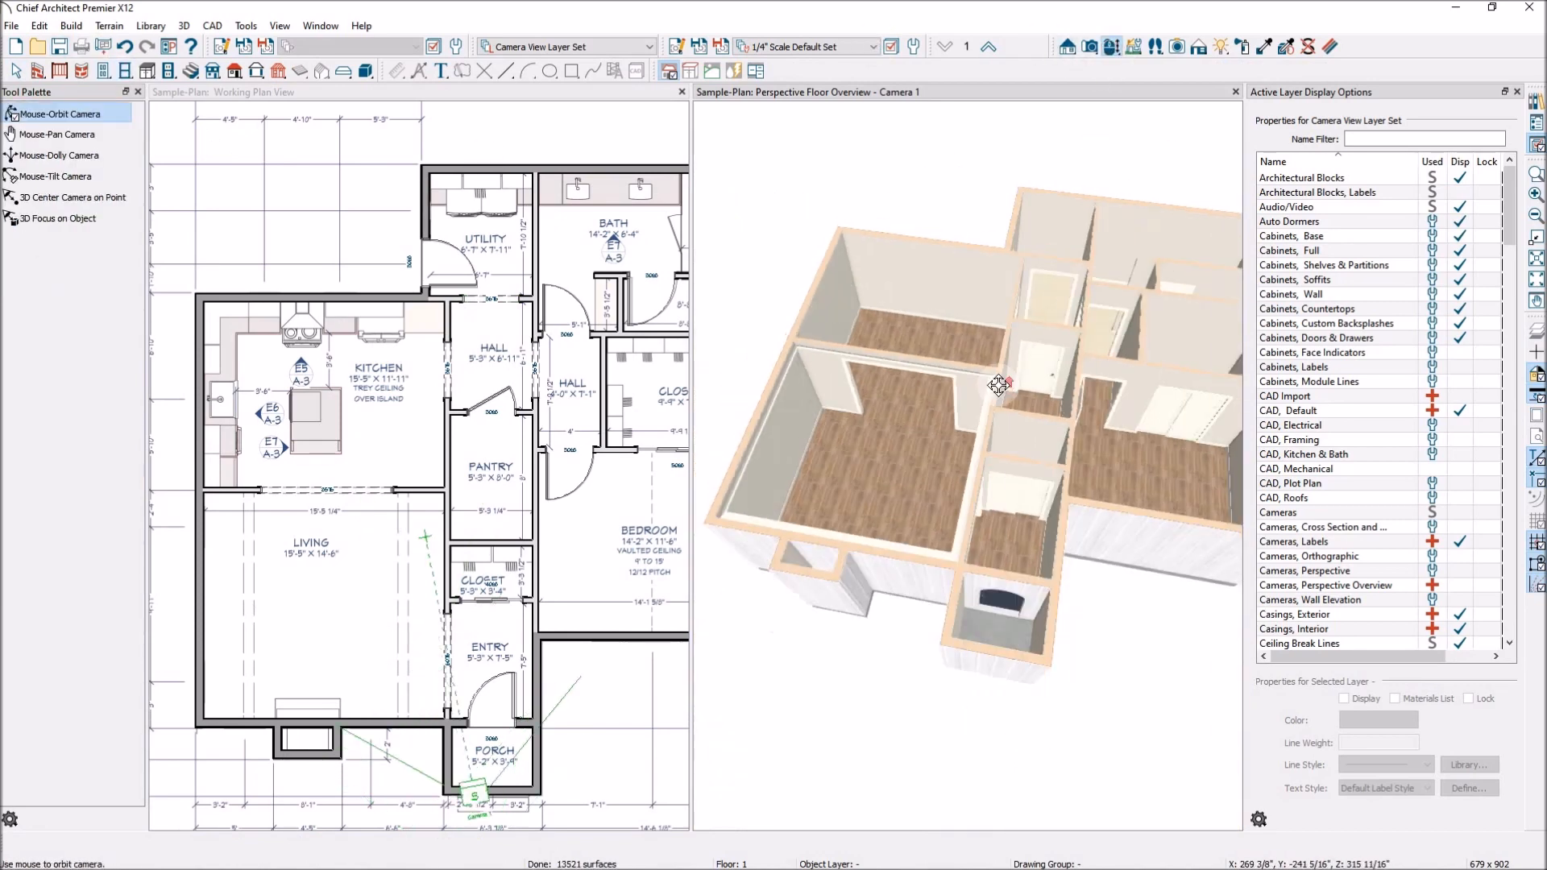
scroll(997, 385, "up", 4)
scroll(993, 377, "down", 2)
mouse_move(901, 549)
left_mouse_down()
mouse_move(964, 521)
mouse_move(1101, 637)
left_mouse_up()
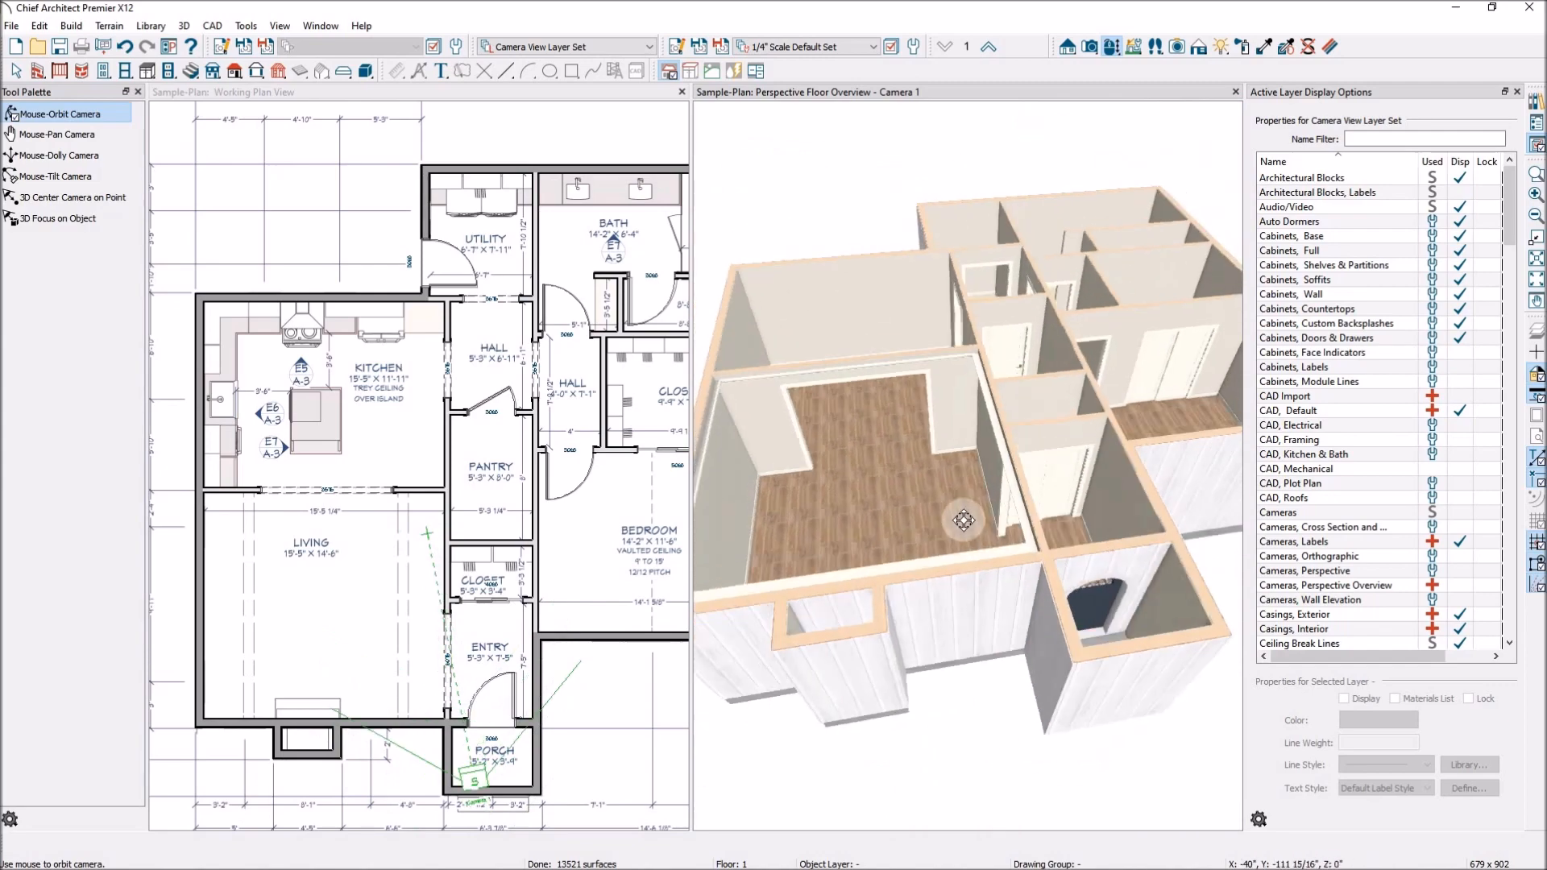
mouse_move(1013, 546)
left_mouse_down()
mouse_move(974, 539)
mouse_move(942, 587)
left_mouse_up()
mouse_move(884, 408)
left_mouse_down()
mouse_move(1085, 326)
mouse_move(1080, 499)
left_mouse_up()
mouse_move(860, 364)
left_mouse_down()
mouse_move(908, 412)
mouse_move(891, 427)
mouse_move(860, 404)
left_mouse_up()
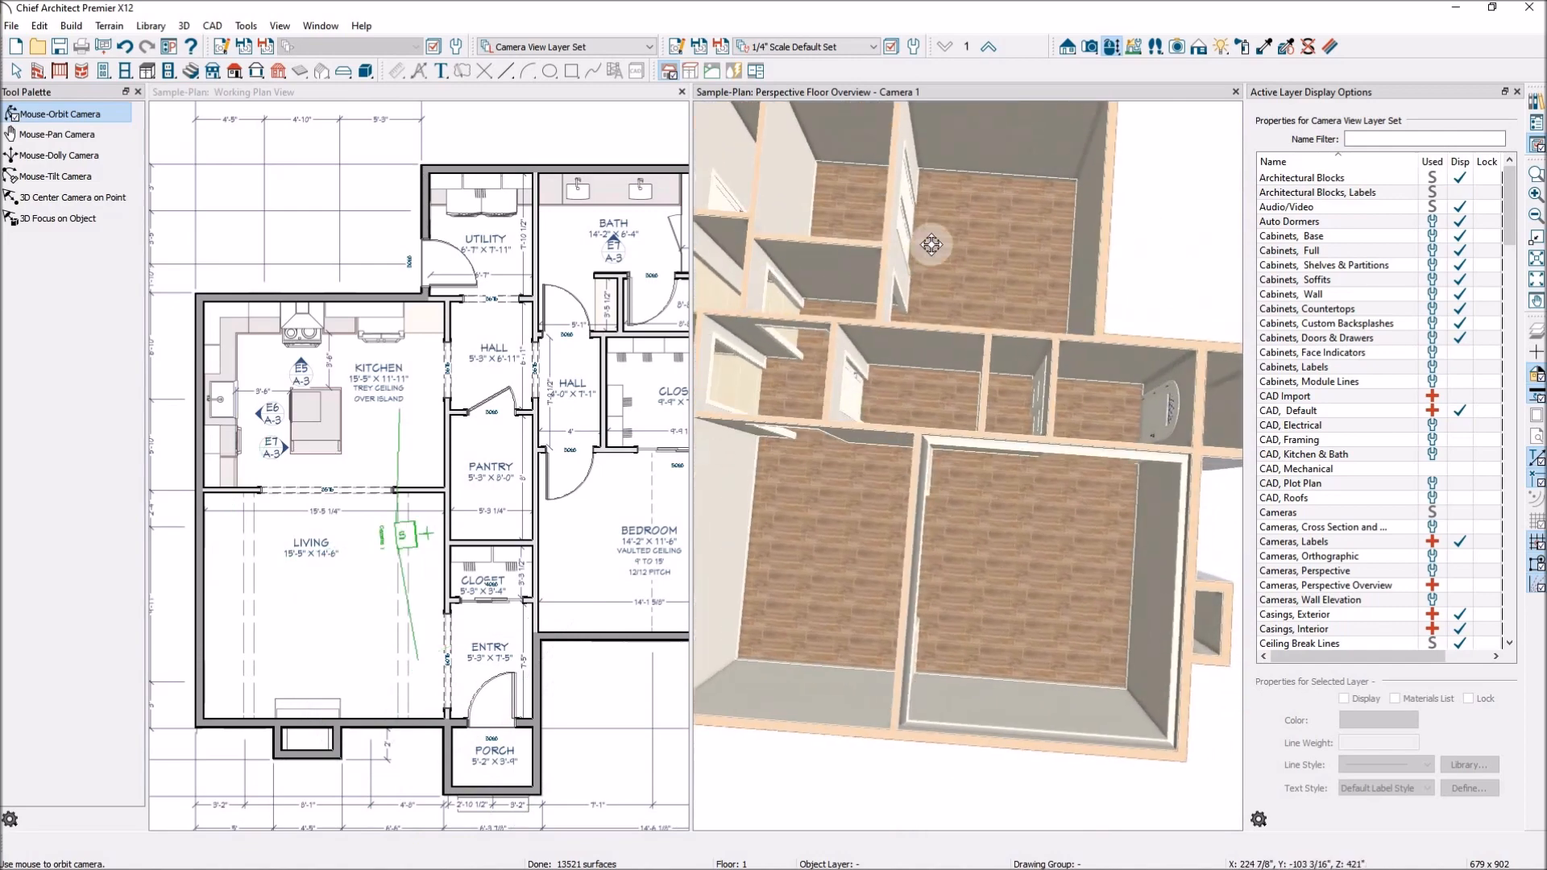
Examine the bedroom, closet and bath side of the house in the 3D overview from above
left_click_drag(805, 283, 528, 383)
scroll(580, 380, "down", 2)
scroll(944, 319, "down", 4)
scroll(1108, 244, "up", 1)
middle_click_drag(1118, 234, 1046, 264)
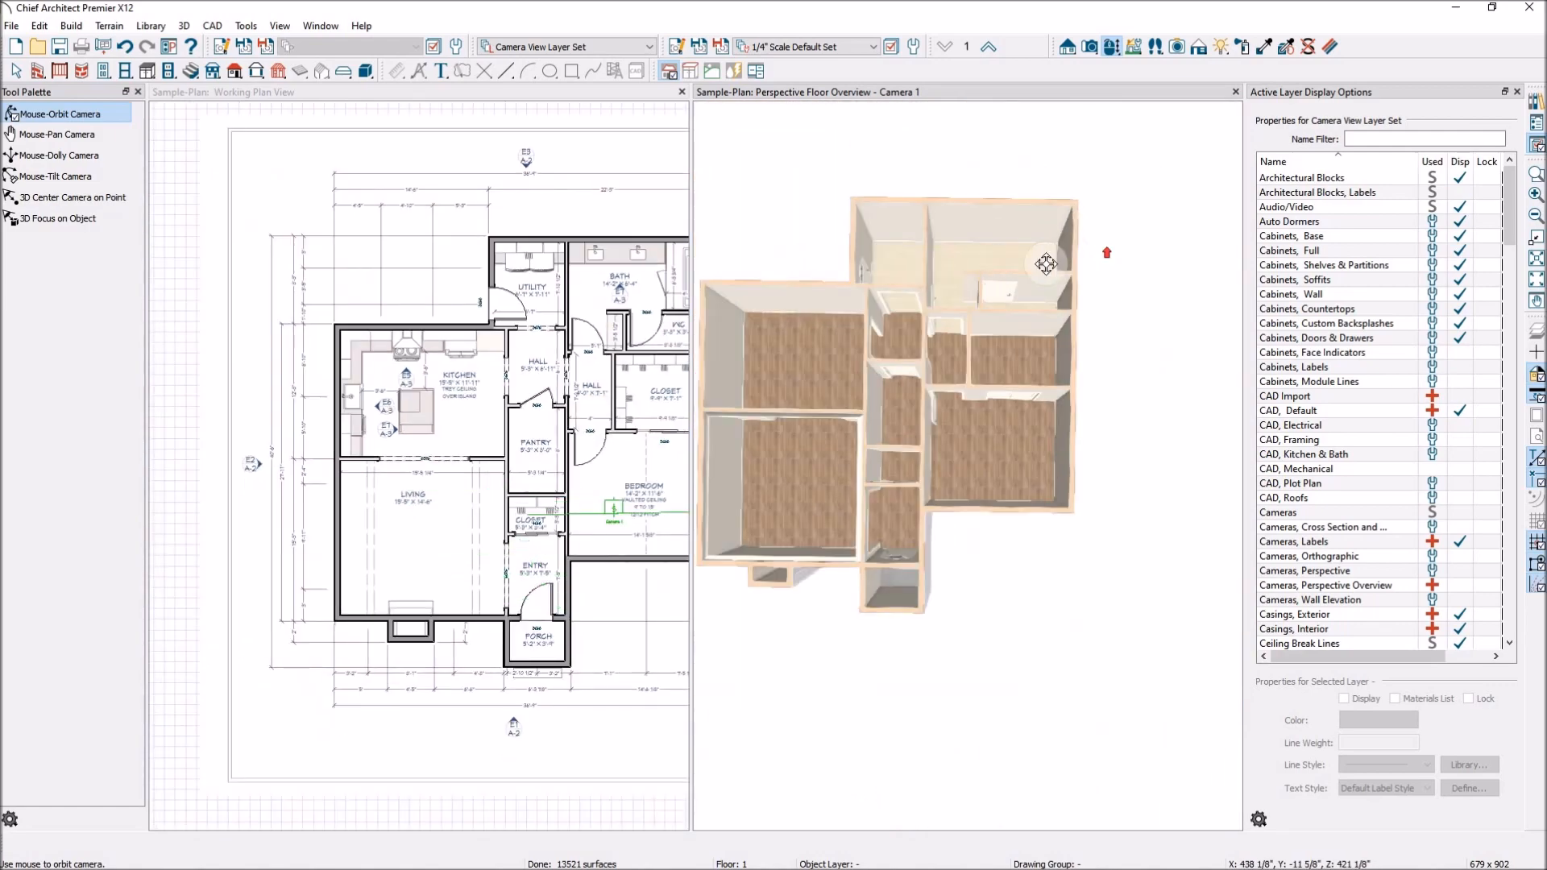
scroll(1046, 263, "up", 2)
scroll(753, 311, "up", 2)
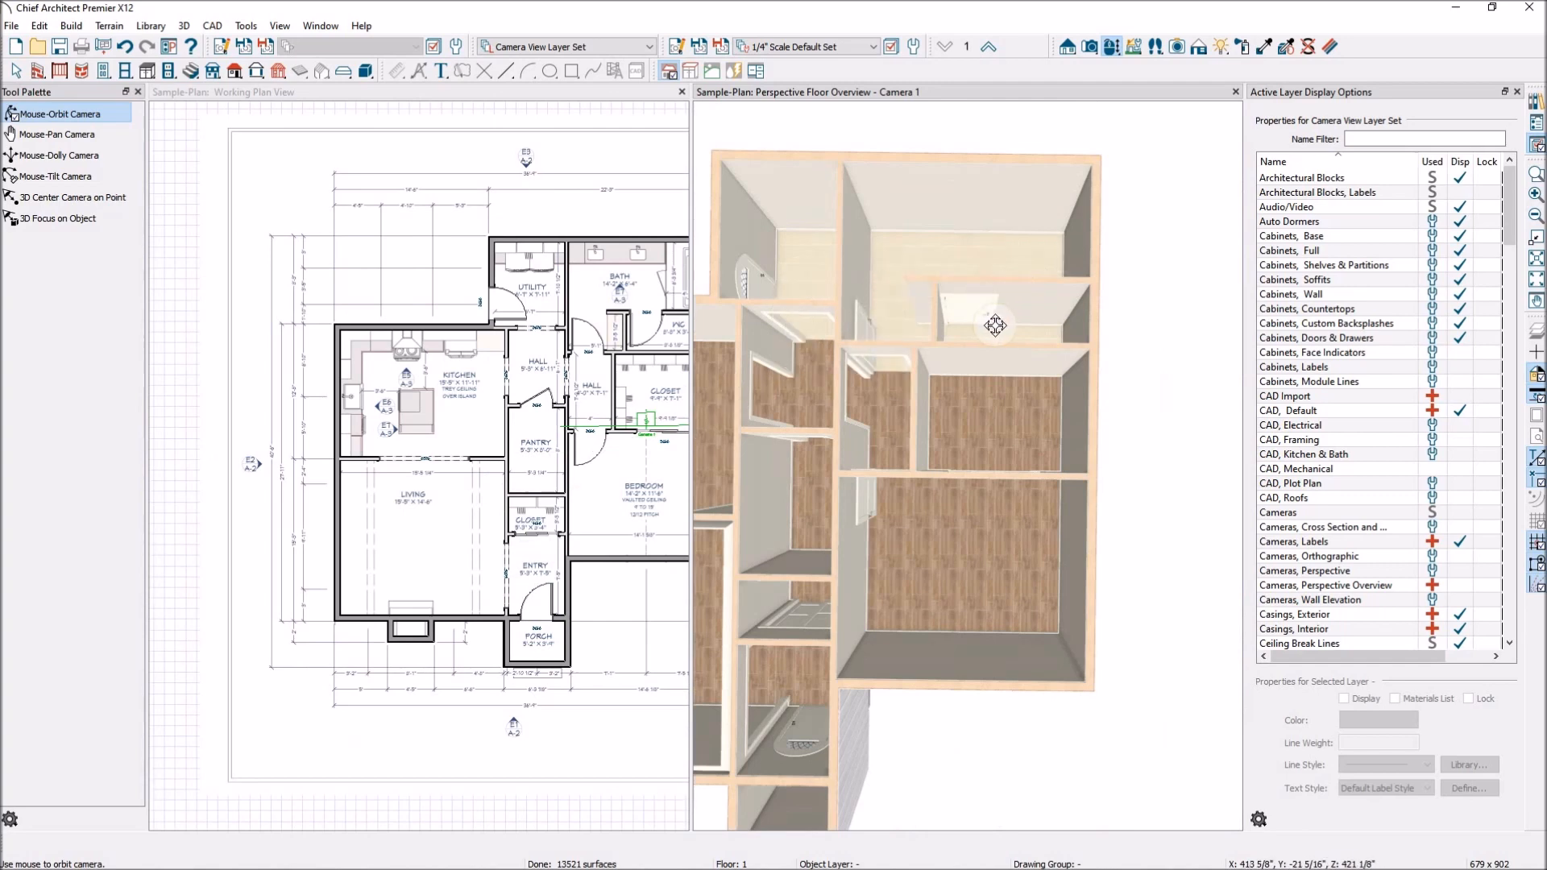
left_click_drag(995, 324, 981, 318)
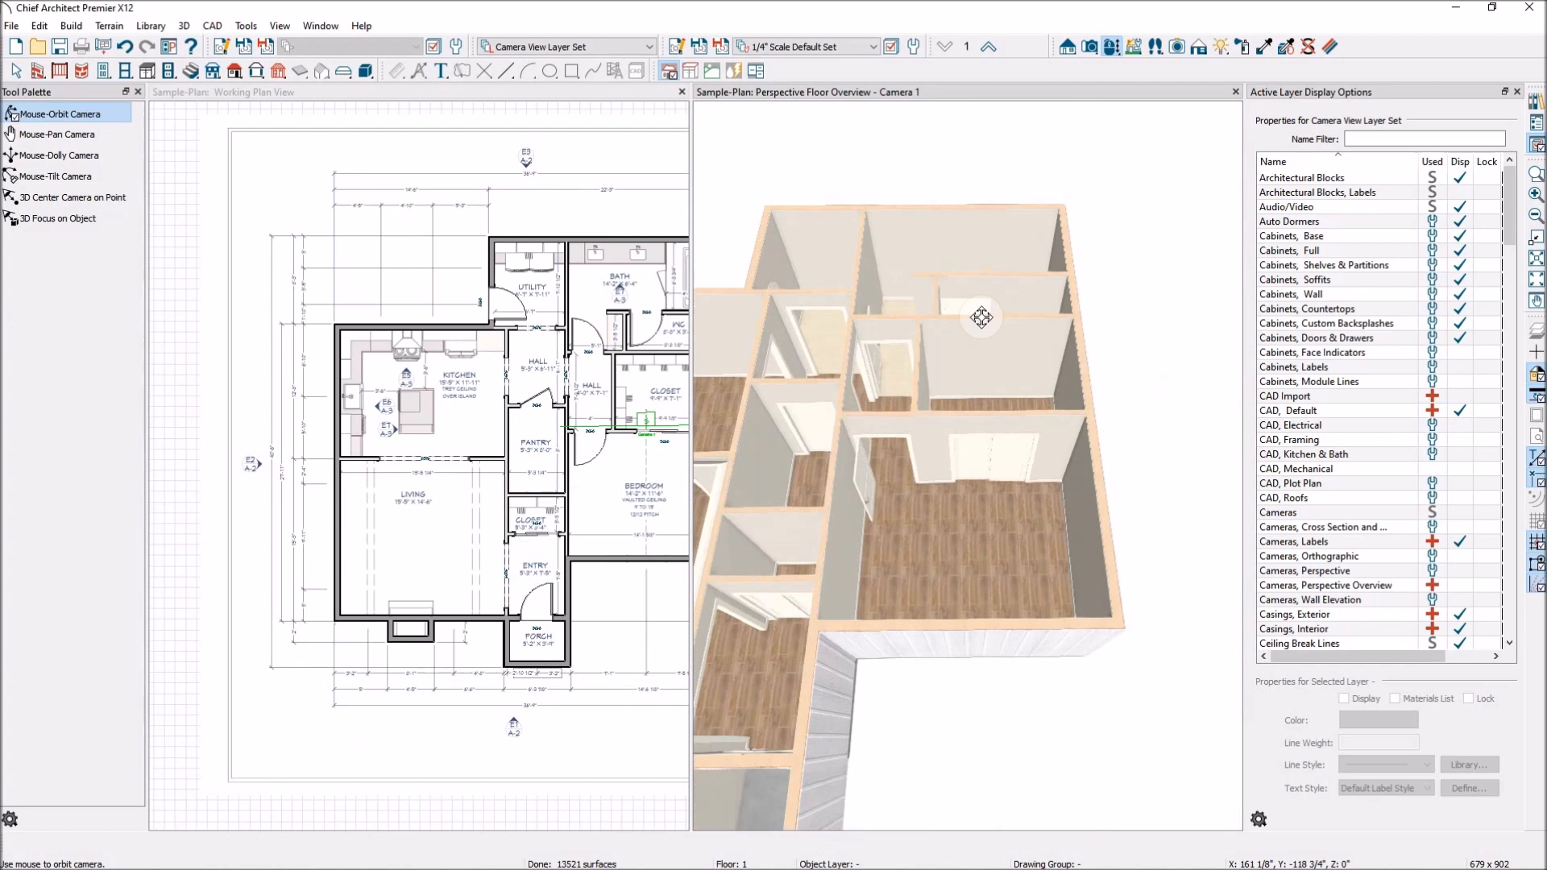
scroll(1030, 353, "down", 2)
scroll(1039, 359, "down", 2)
left_click_drag(1034, 361, 932, 501)
scroll(398, 507, "down", 1)
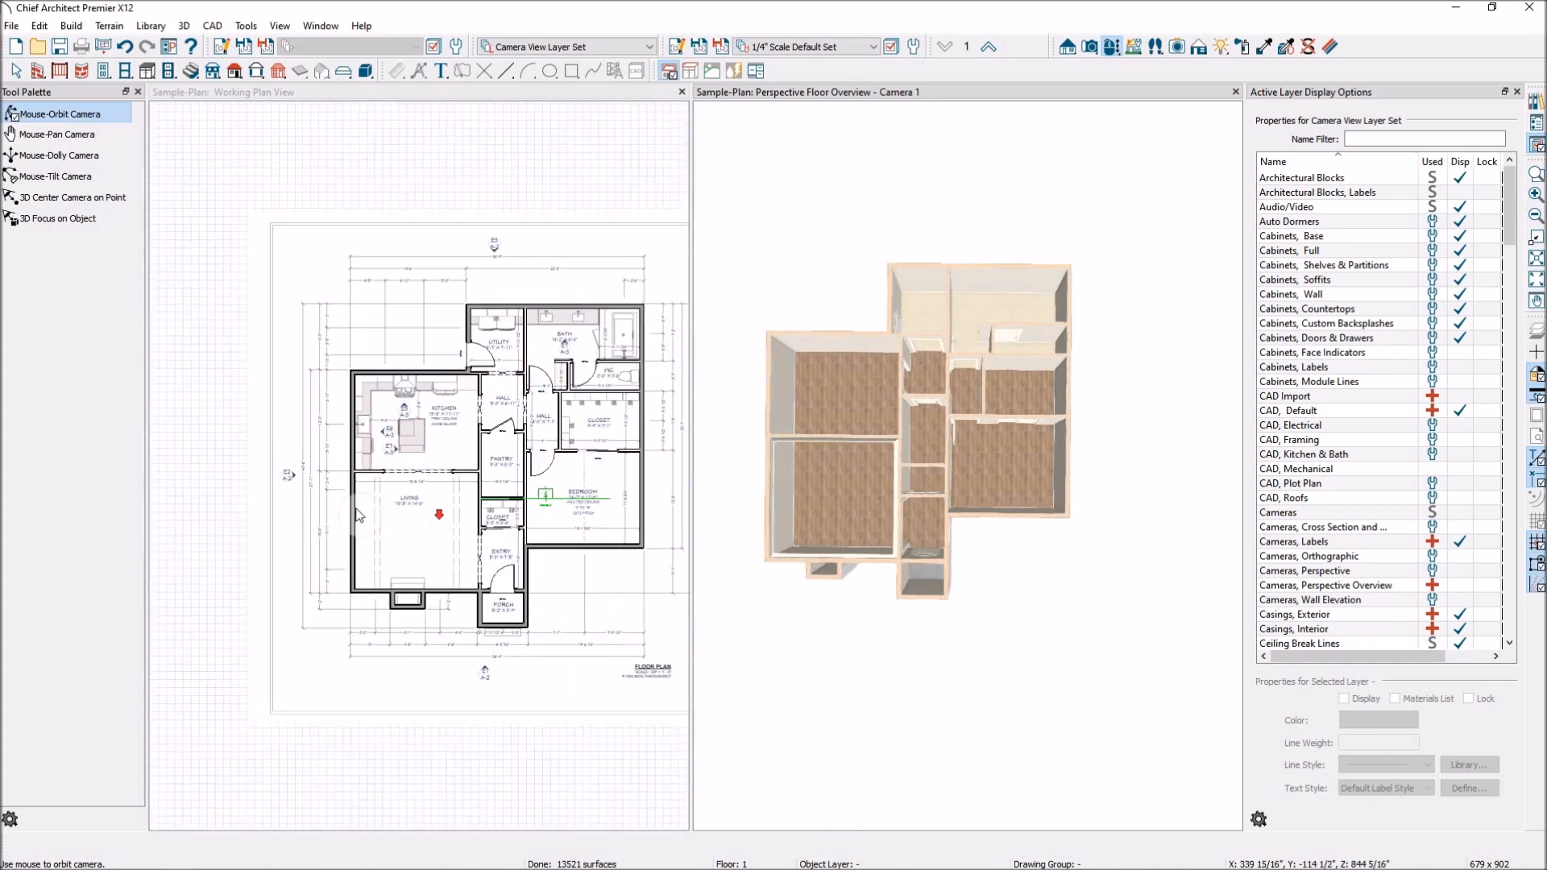
Inspect the bath, WC and closet area in the floor plan and review the overall layout in both views
scroll(725, 322, "up", 1)
scroll(645, 319, "up", 7)
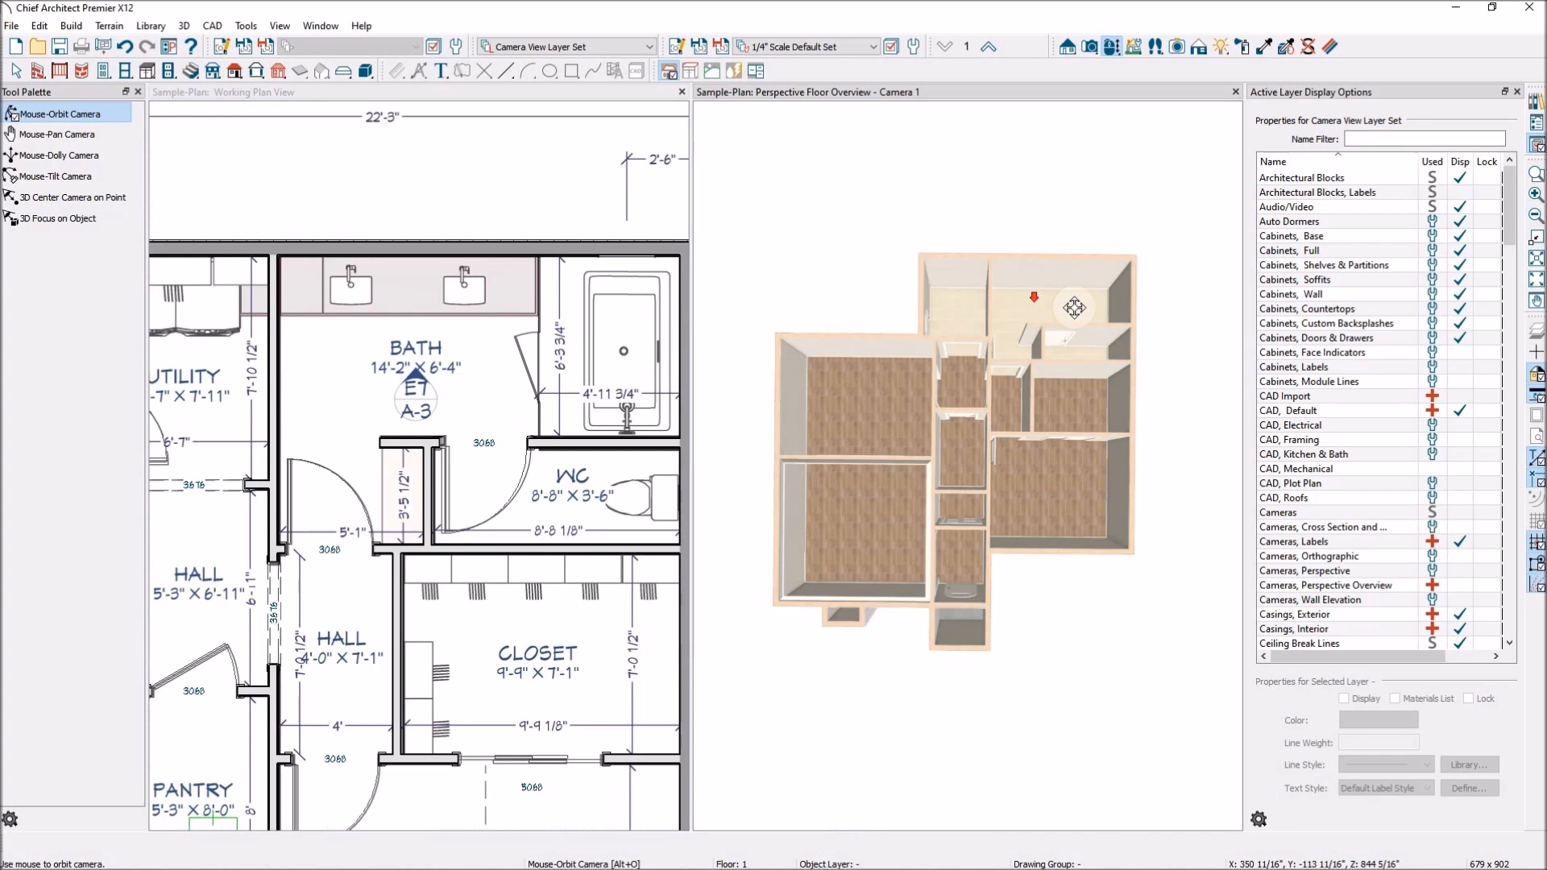
left_click_drag(1048, 310, 1090, 307)
scroll(1090, 307, "down", 1)
scroll(1015, 418, "up", 1)
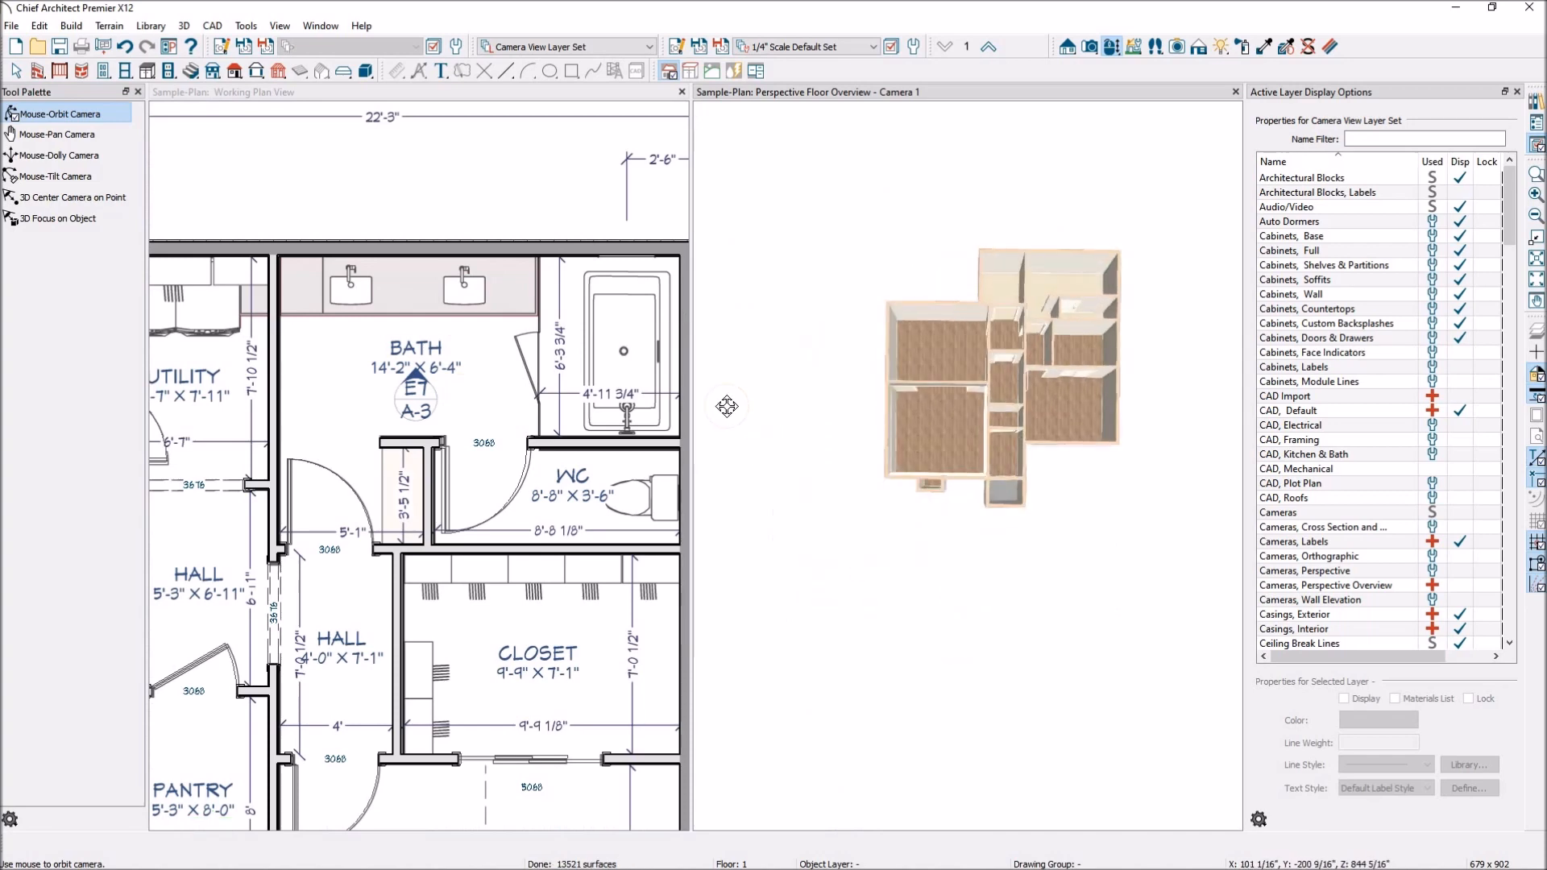
left_click(17, 71)
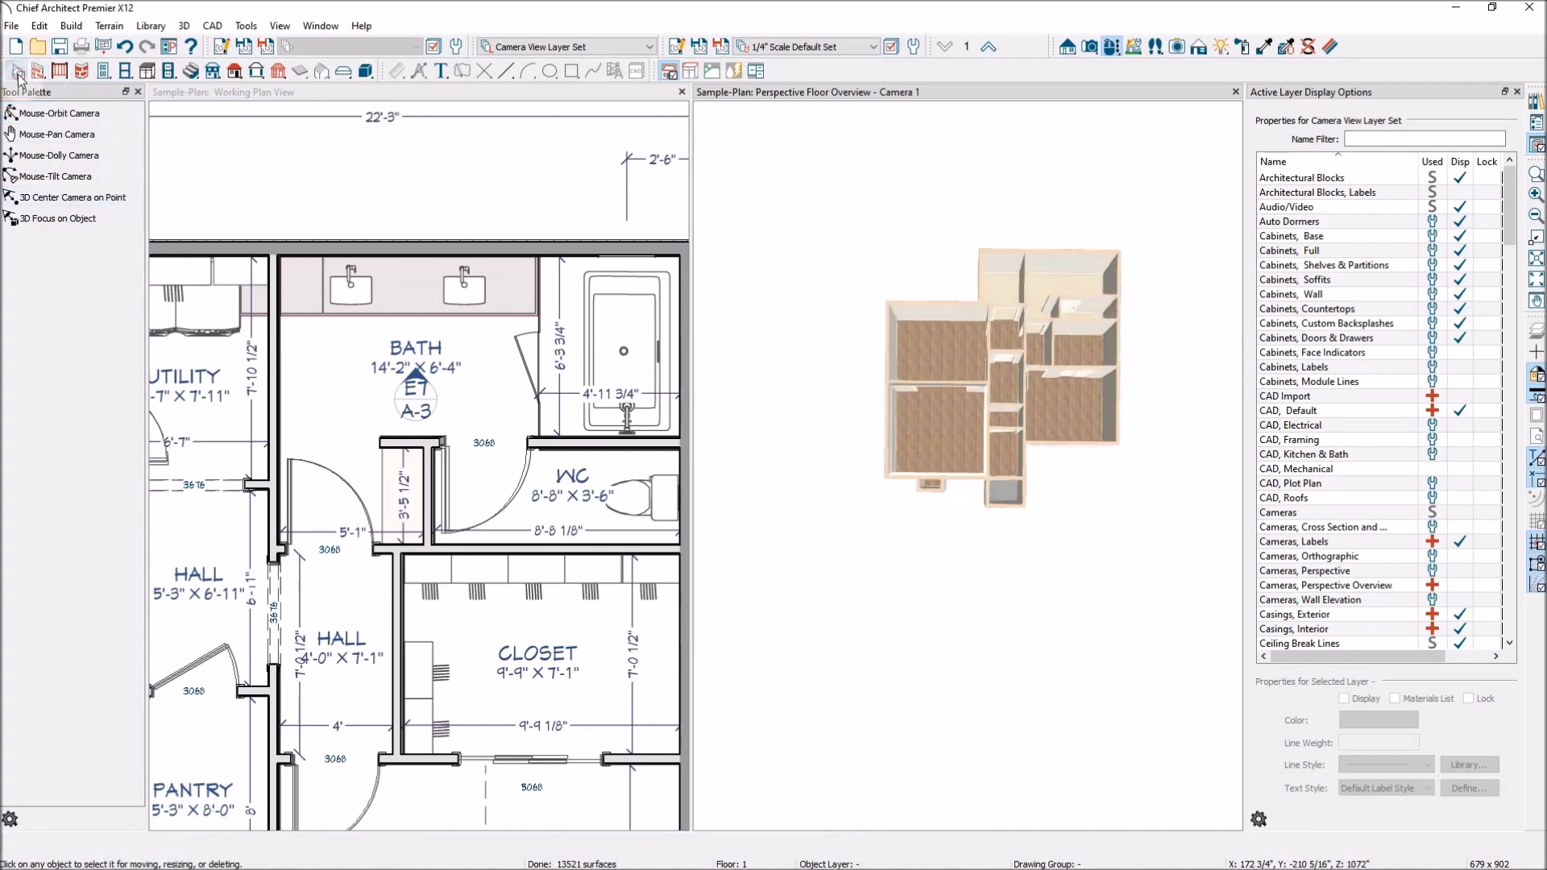
scroll(818, 235, "down", 2)
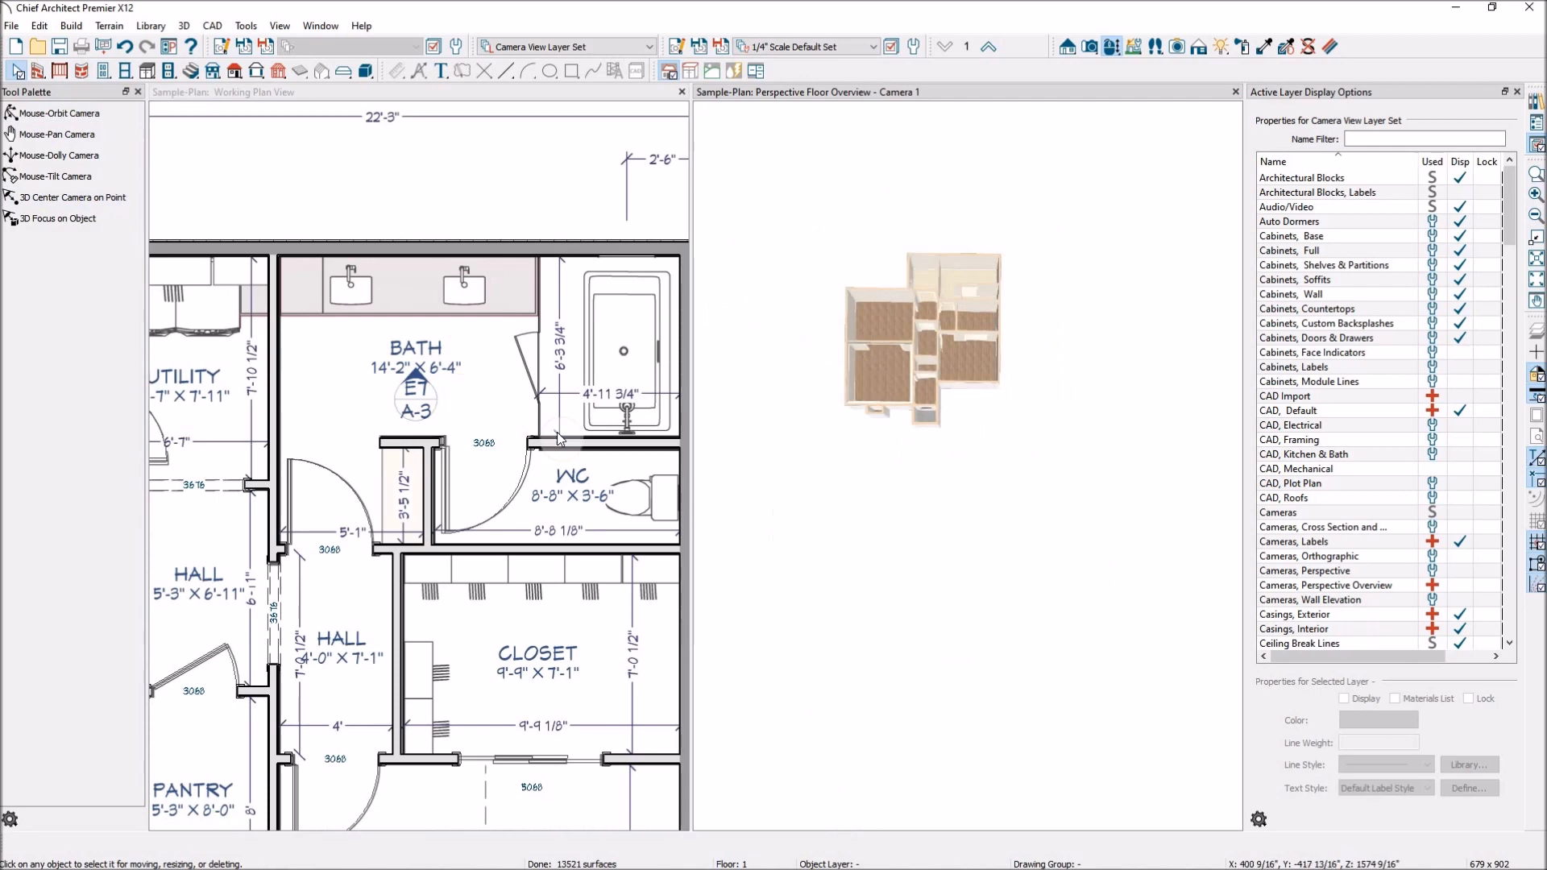
scroll(586, 439, "down", 1)
scroll(585, 439, "down", 4)
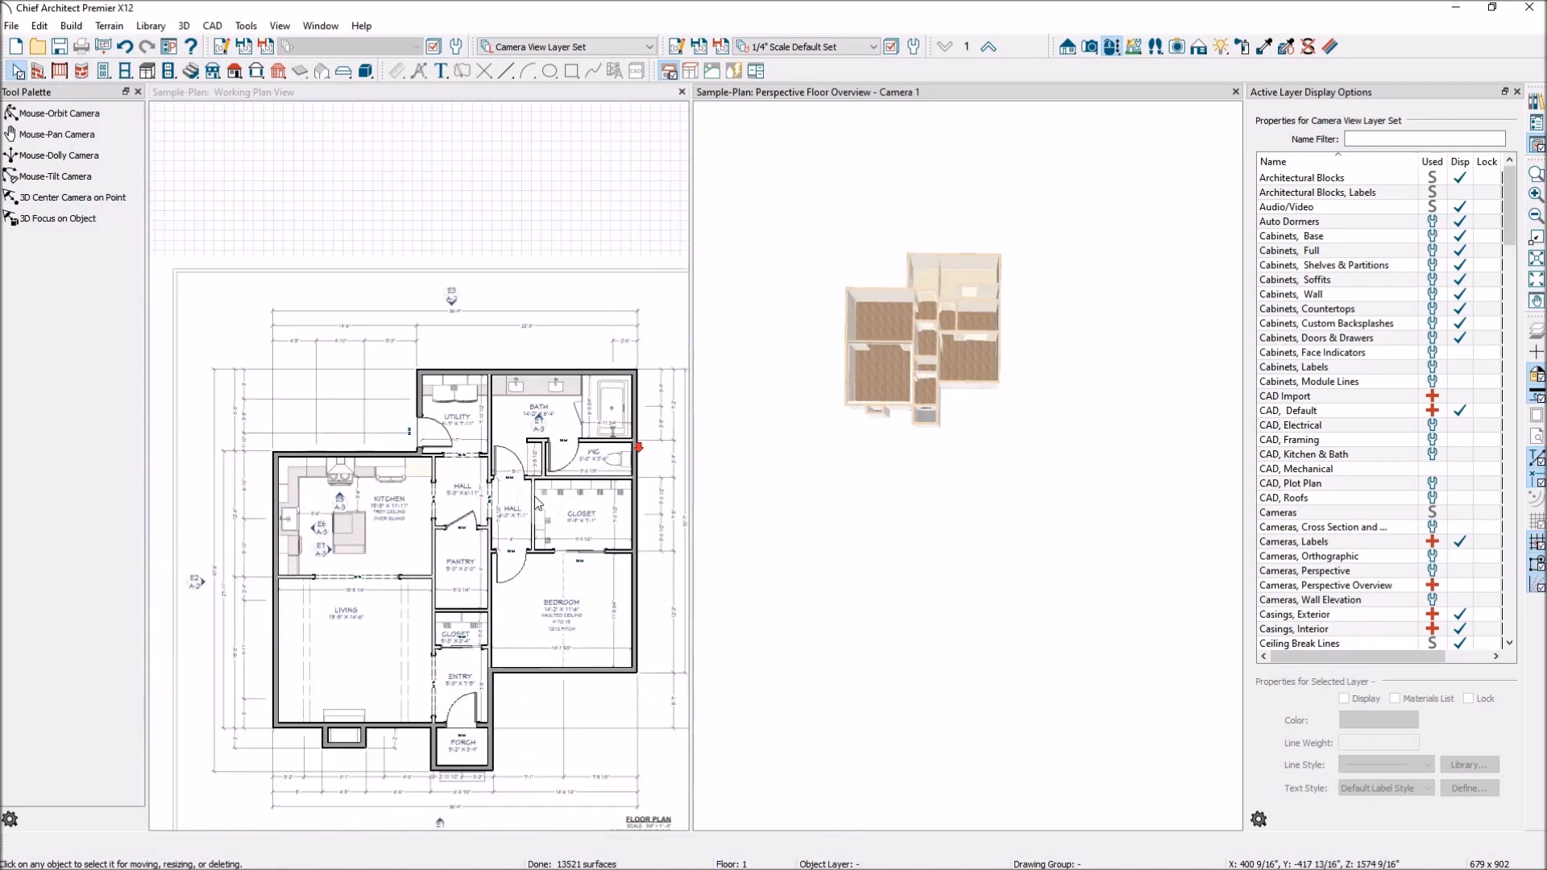
scroll(489, 764, "up", 1)
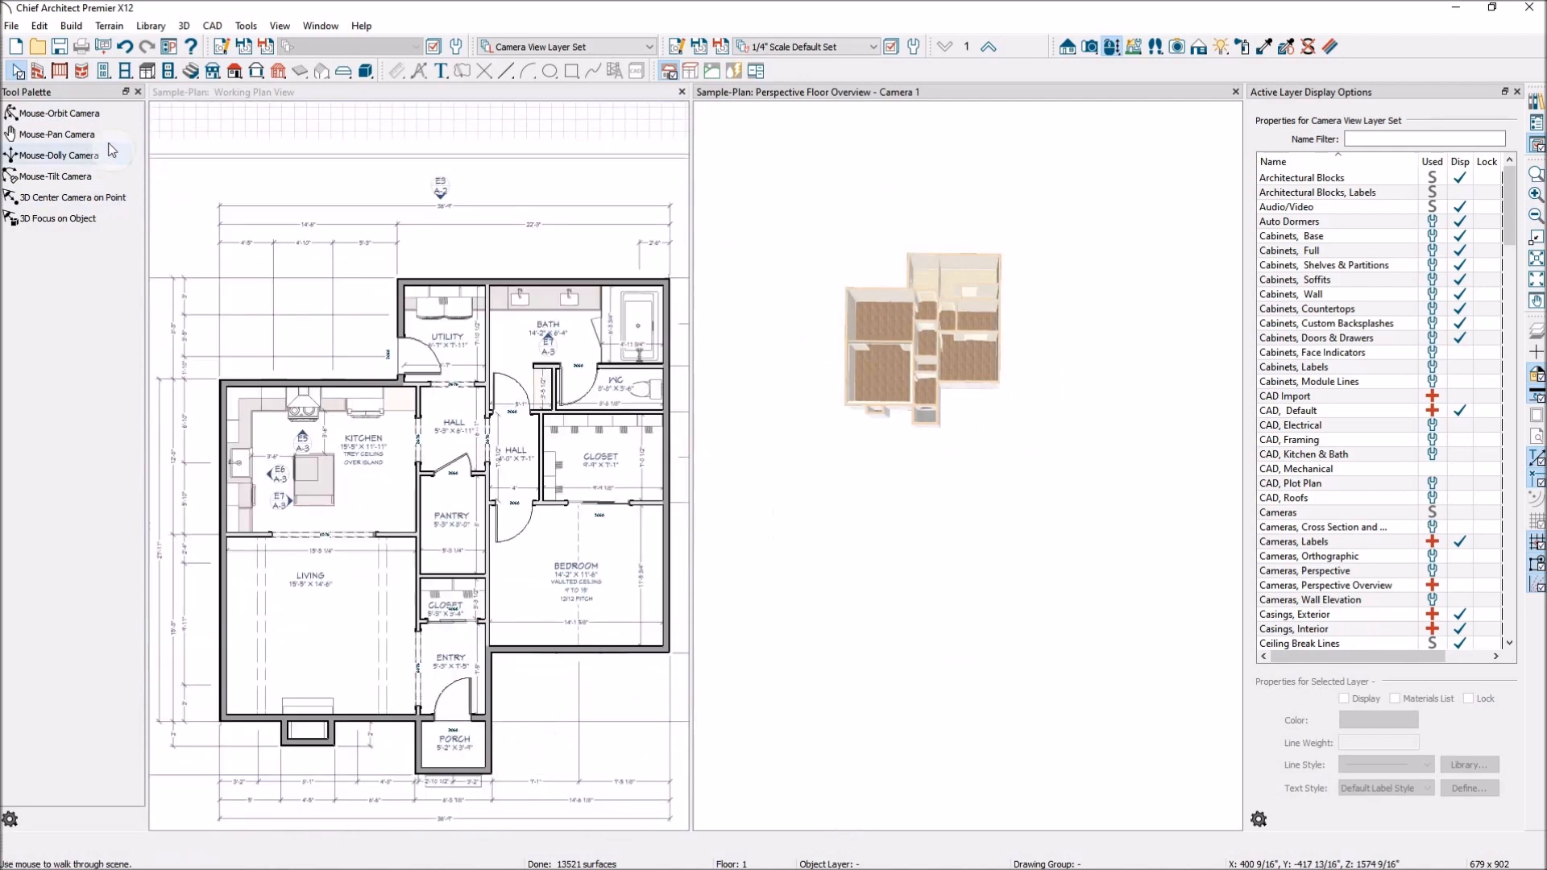
Open the plan's window defaults and set the default window type to Single Hung
left_click(125, 72)
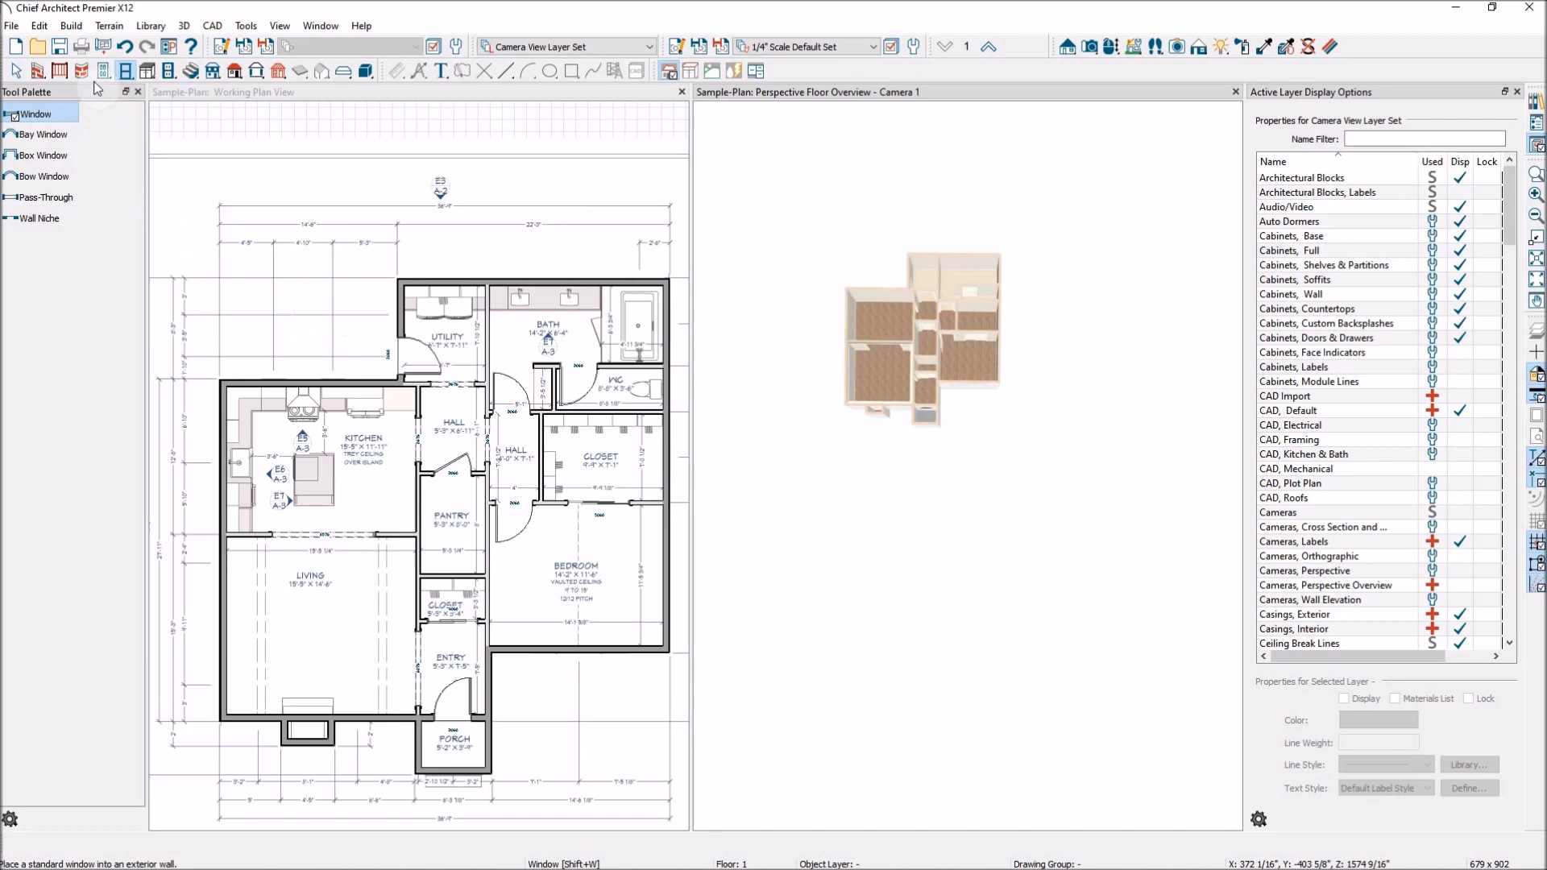
left_click(40, 25)
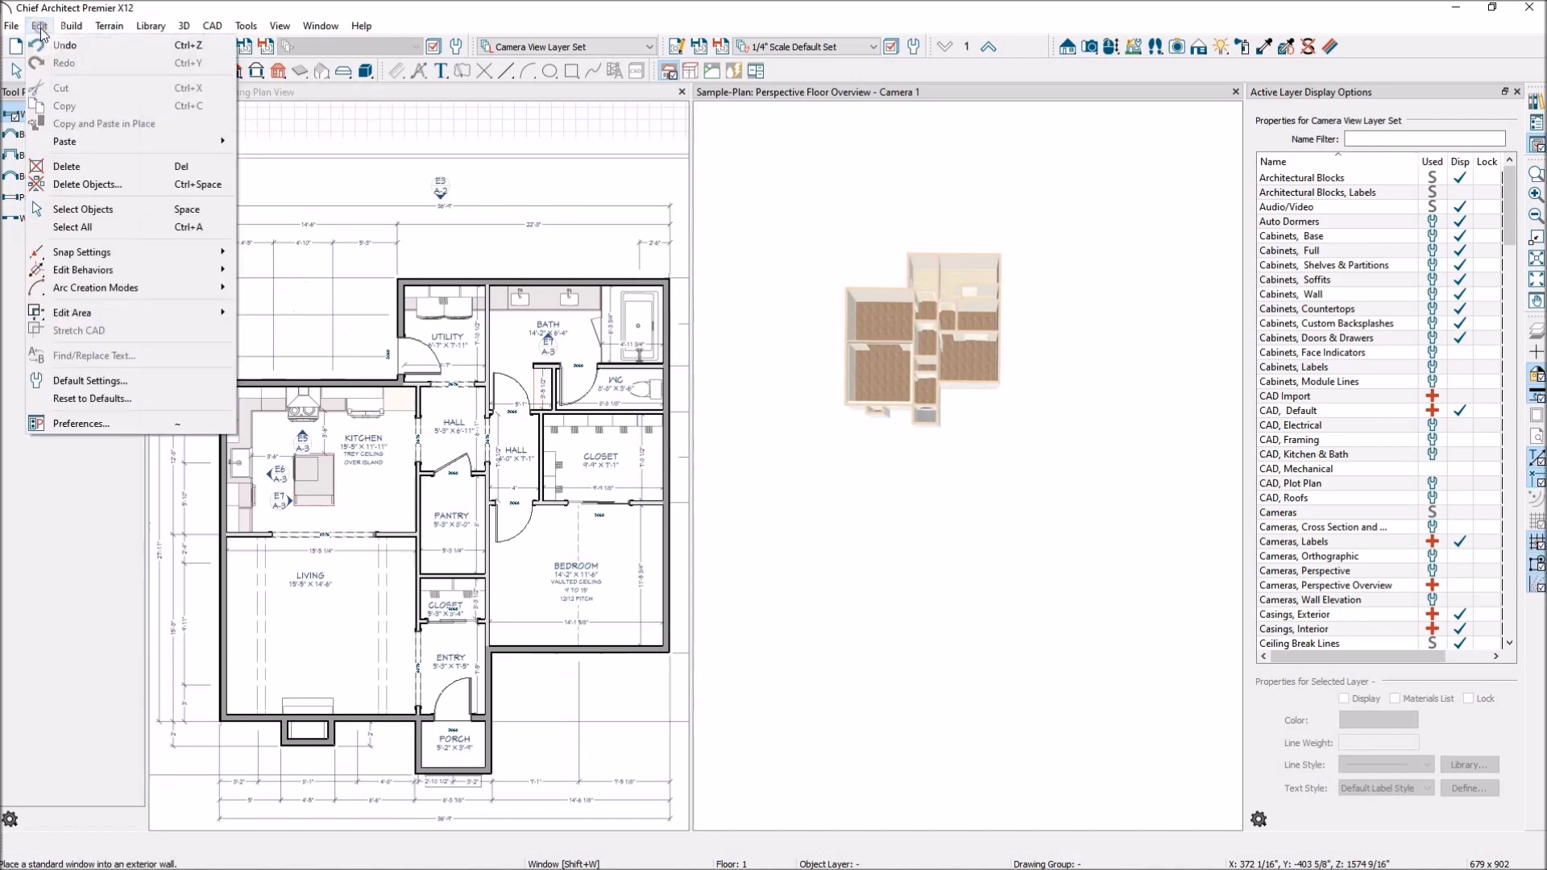
left_click(125, 381)
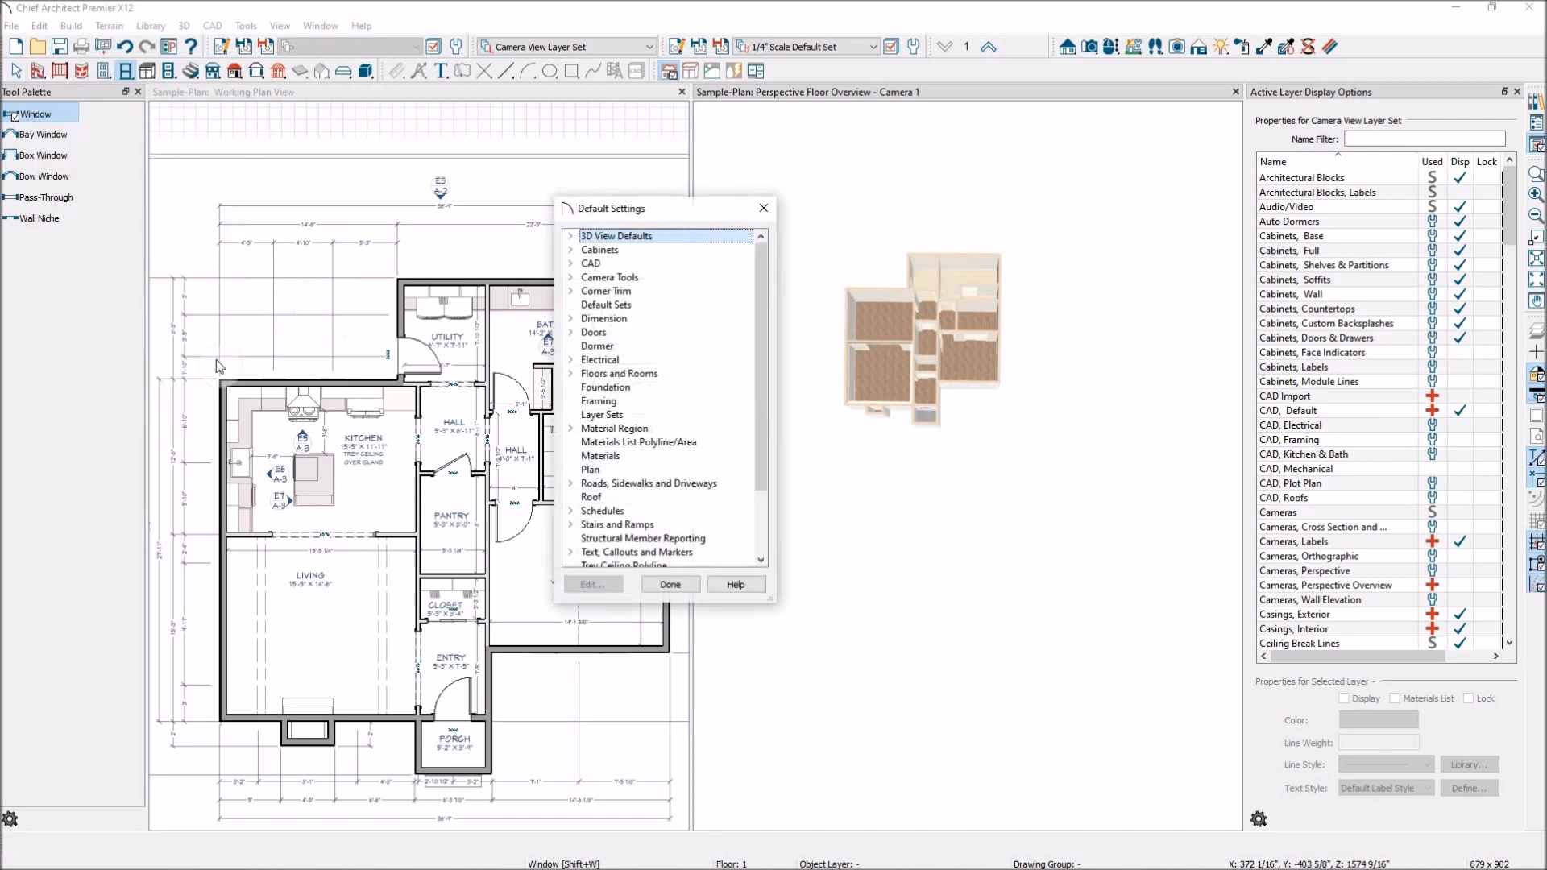
scroll(687, 400, "down", 2)
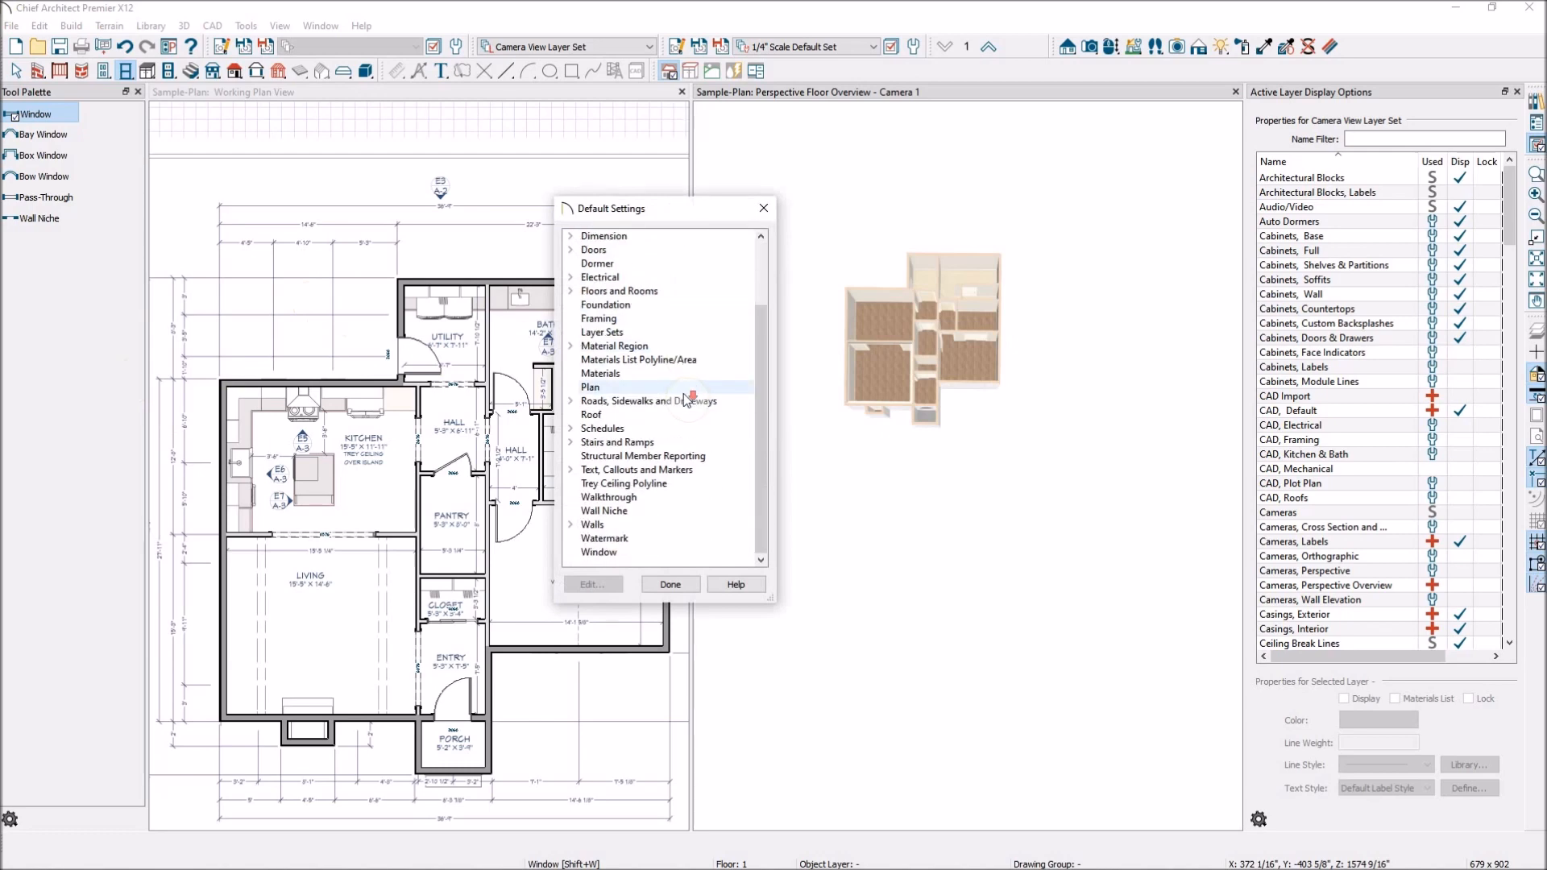
left_click(612, 552)
left_click(605, 588)
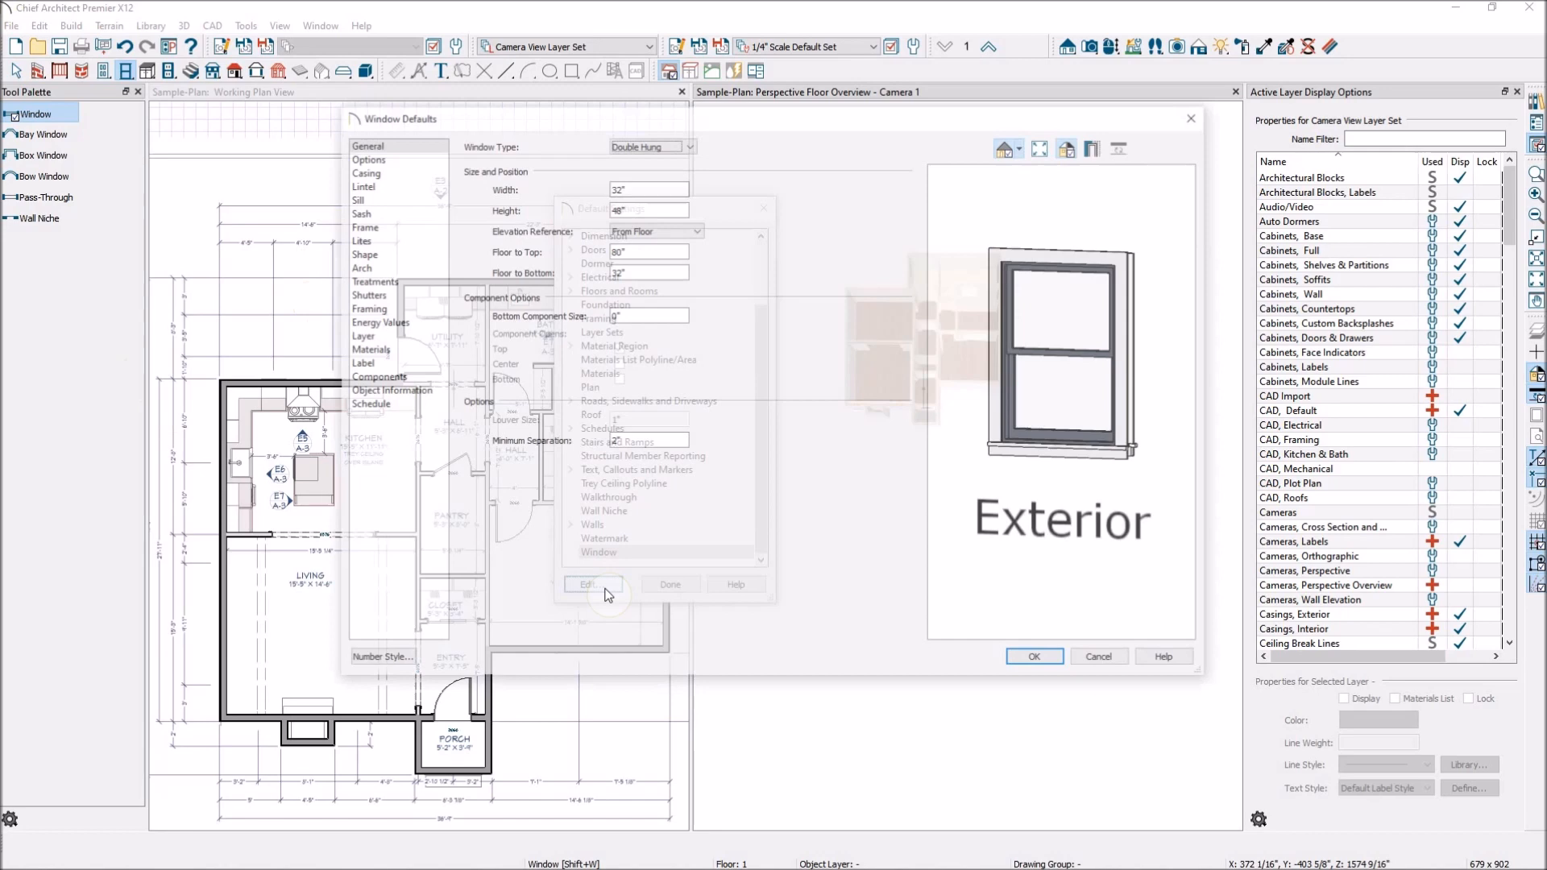
mouse_move(1144, 426)
left_mouse_down()
mouse_move(936, 431)
mouse_move(1128, 443)
mouse_move(1197, 477)
mouse_move(1098, 404)
mouse_move(1001, 418)
mouse_move(1064, 437)
mouse_move(946, 414)
mouse_move(1134, 419)
left_mouse_up()
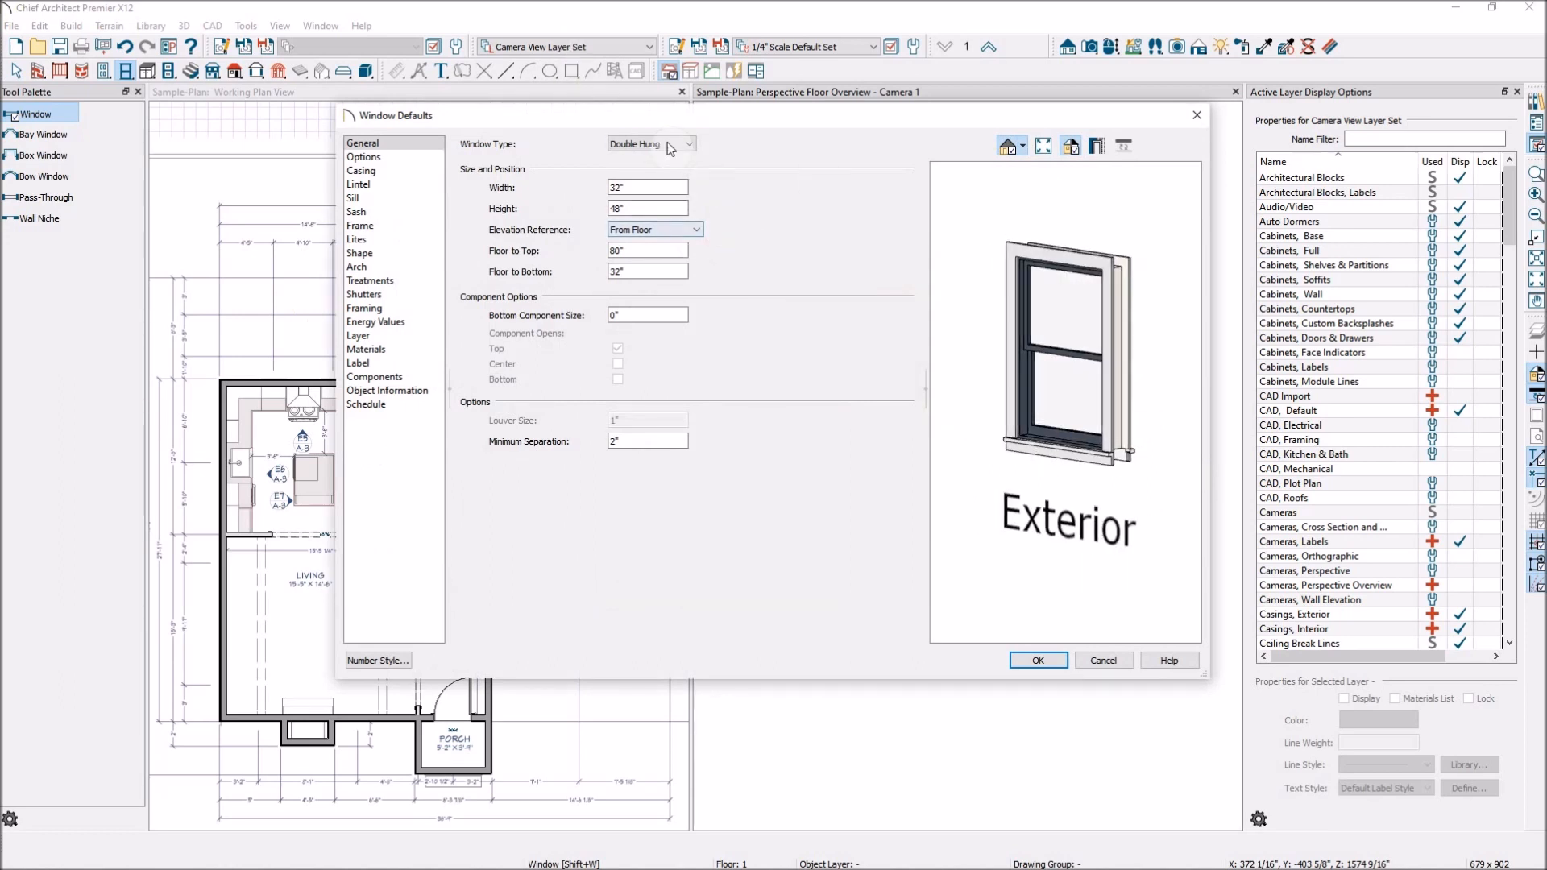
left_click(668, 145)
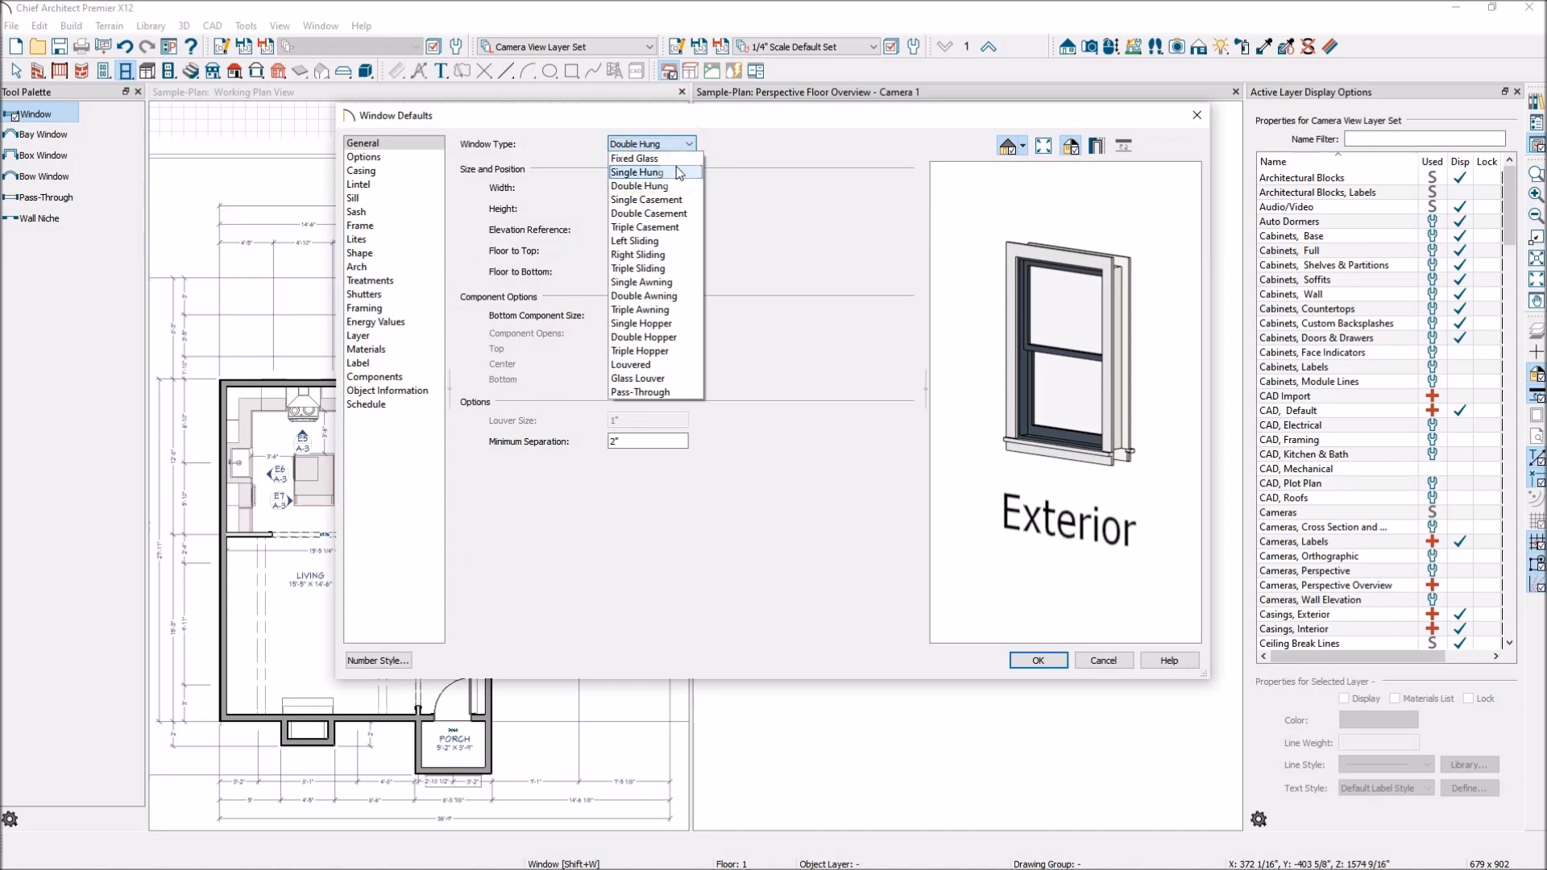
left_click(677, 172)
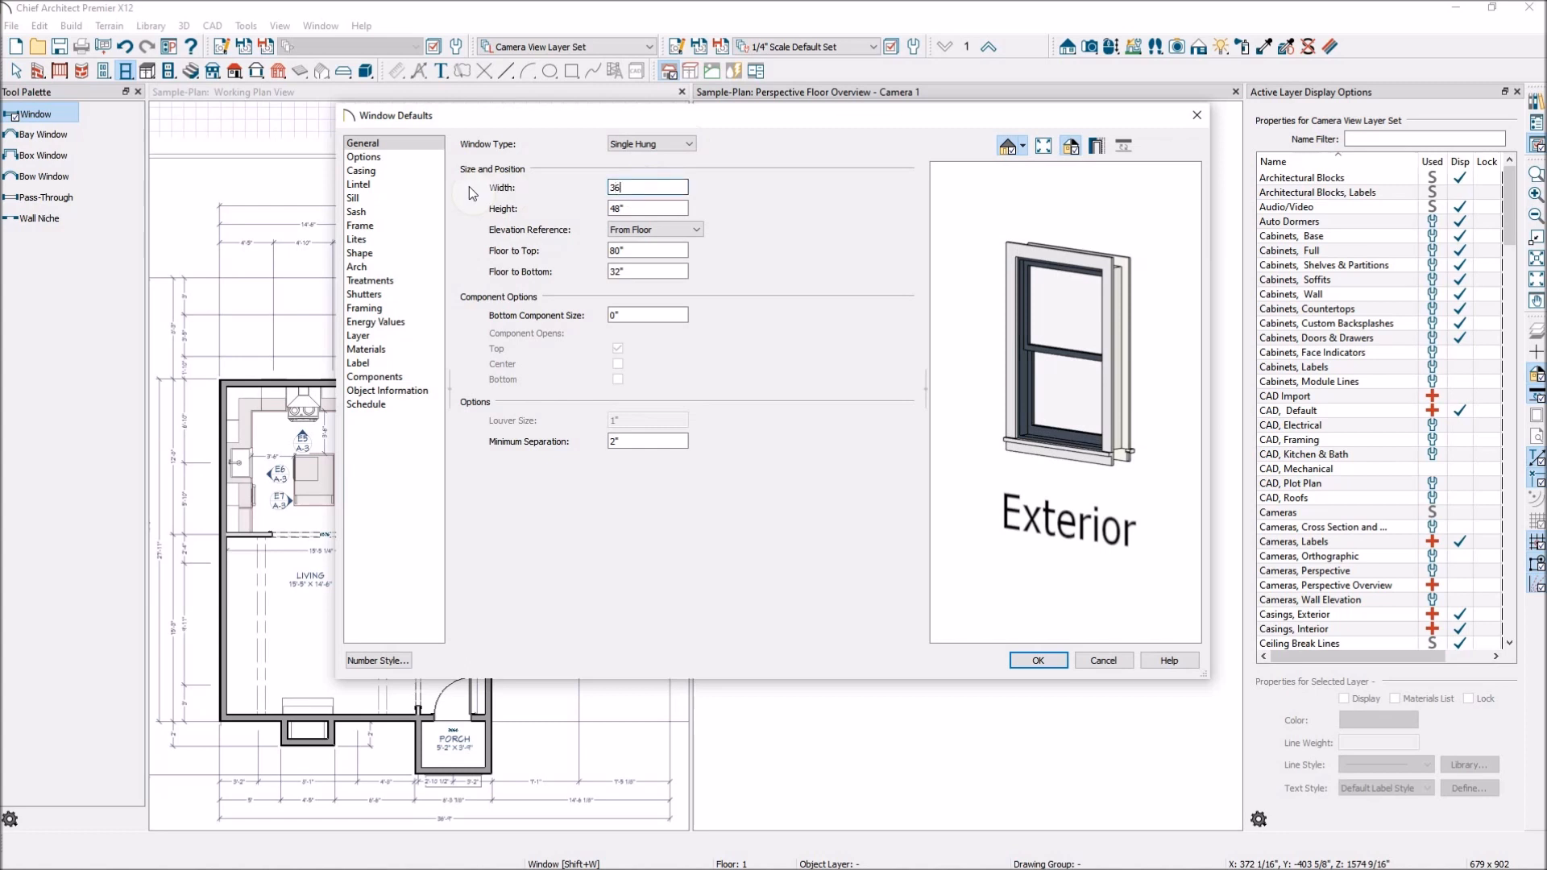
Set the default window size to 36" wide and 60" high
key("Tab")
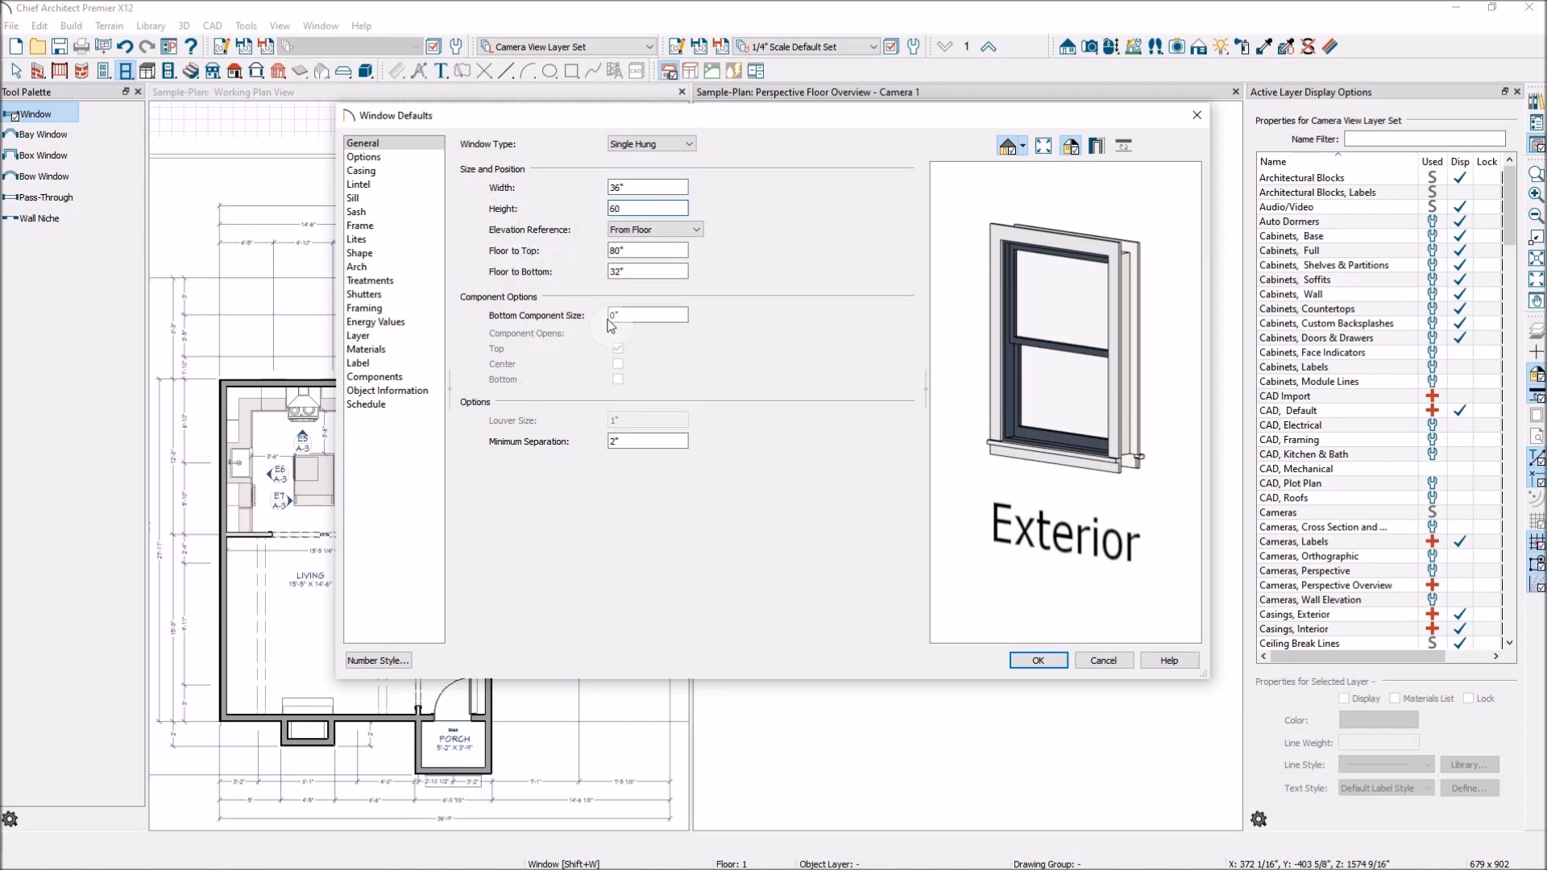
key("Tab")
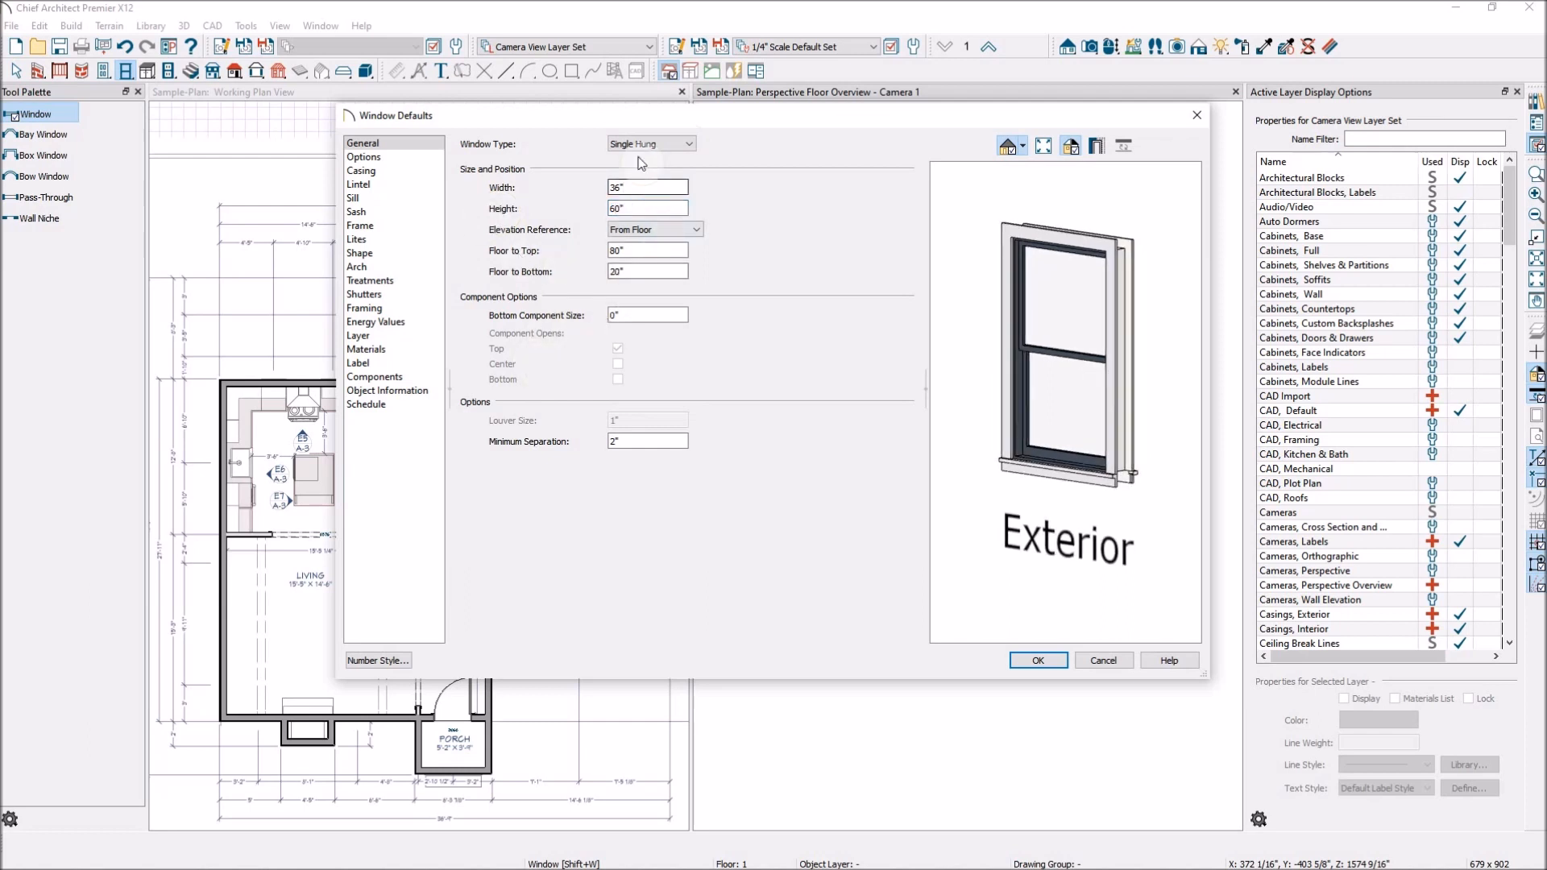
left_click(652, 190)
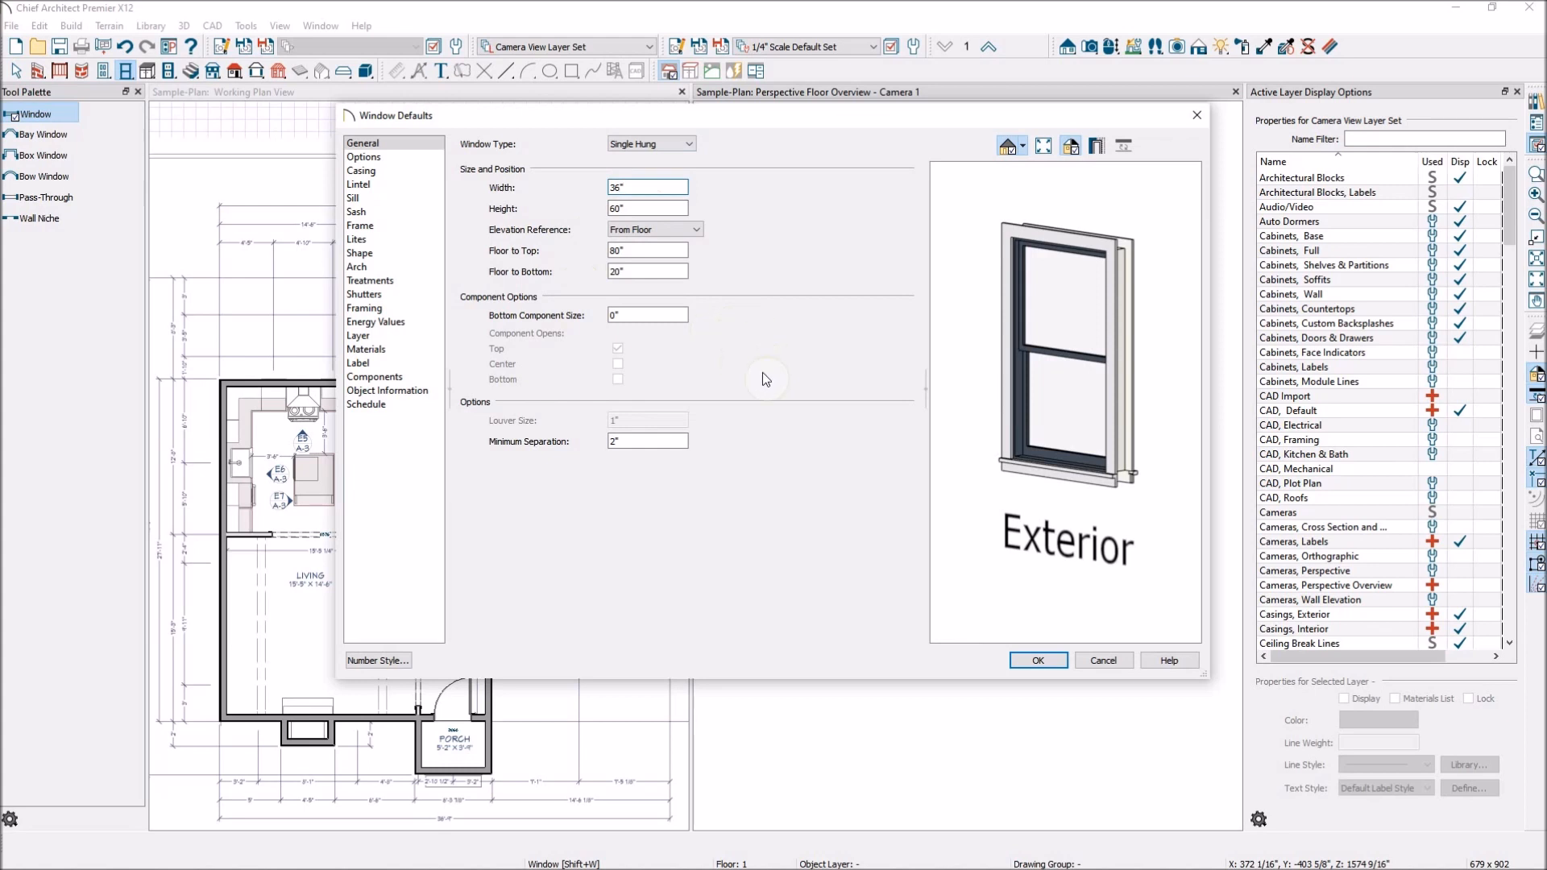
left_click_drag(1144, 477, 1075, 441)
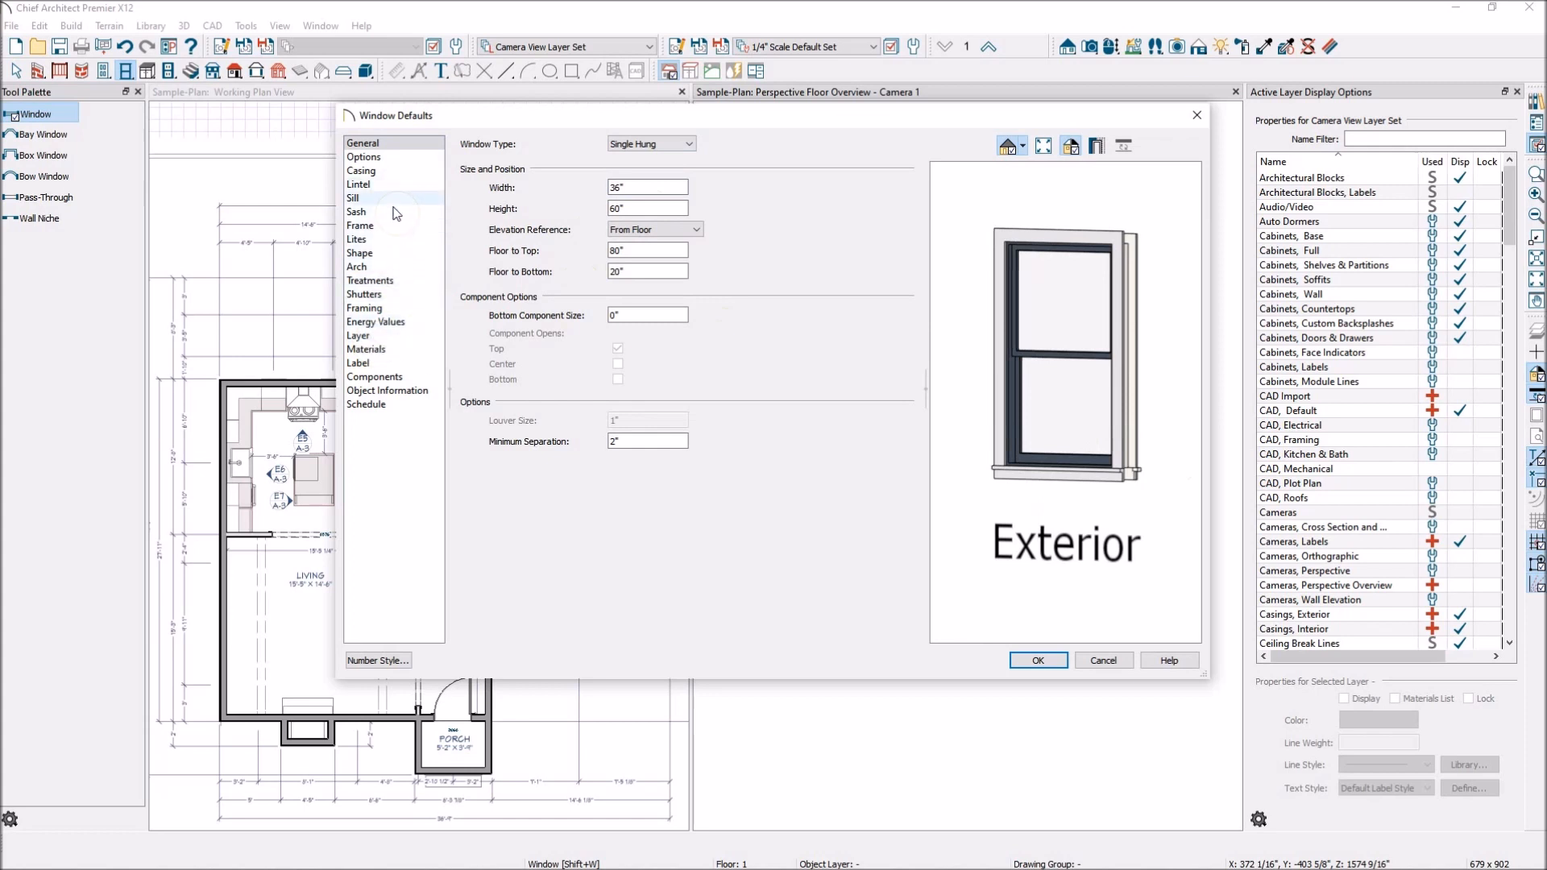
Try out additional lites on the default window, returning to 1 lite across and 1 vertical
left_click(397, 240)
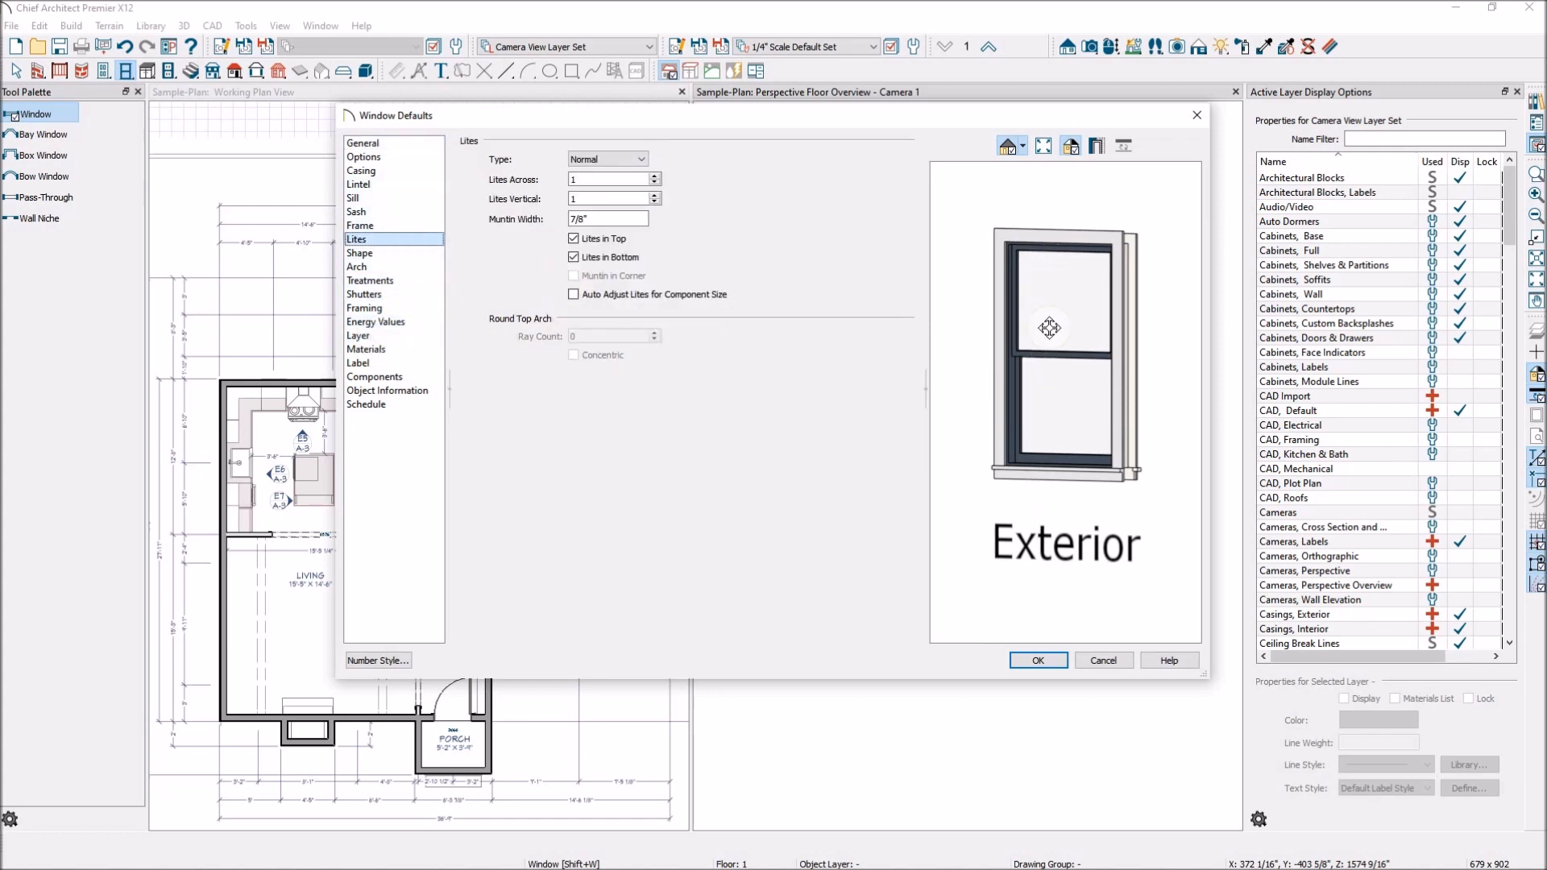
left_click(656, 175)
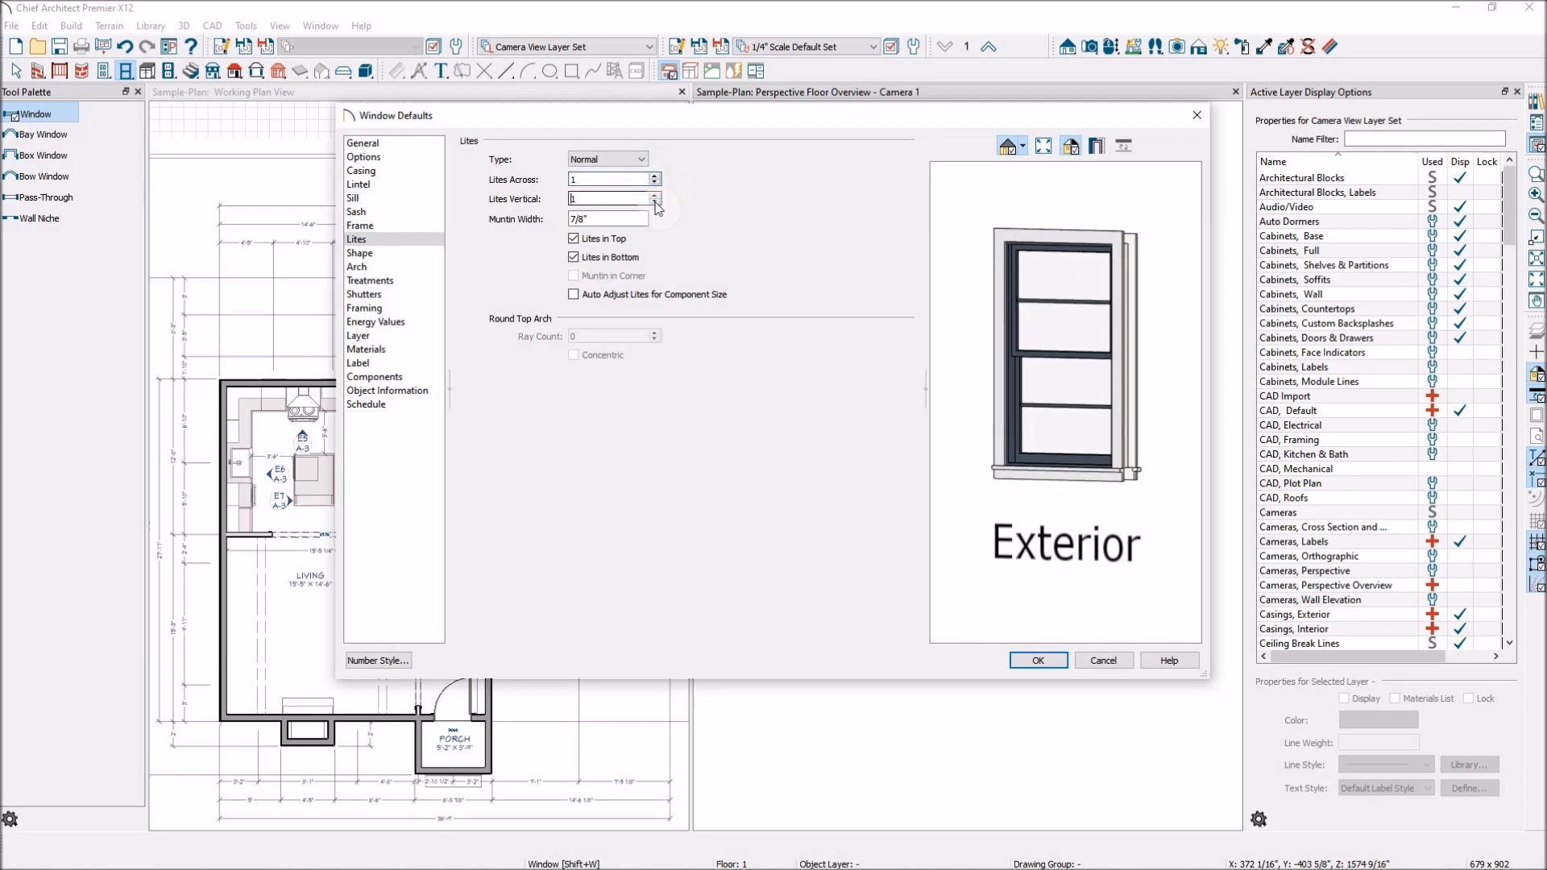
left_click_drag(1074, 408, 1075, 532)
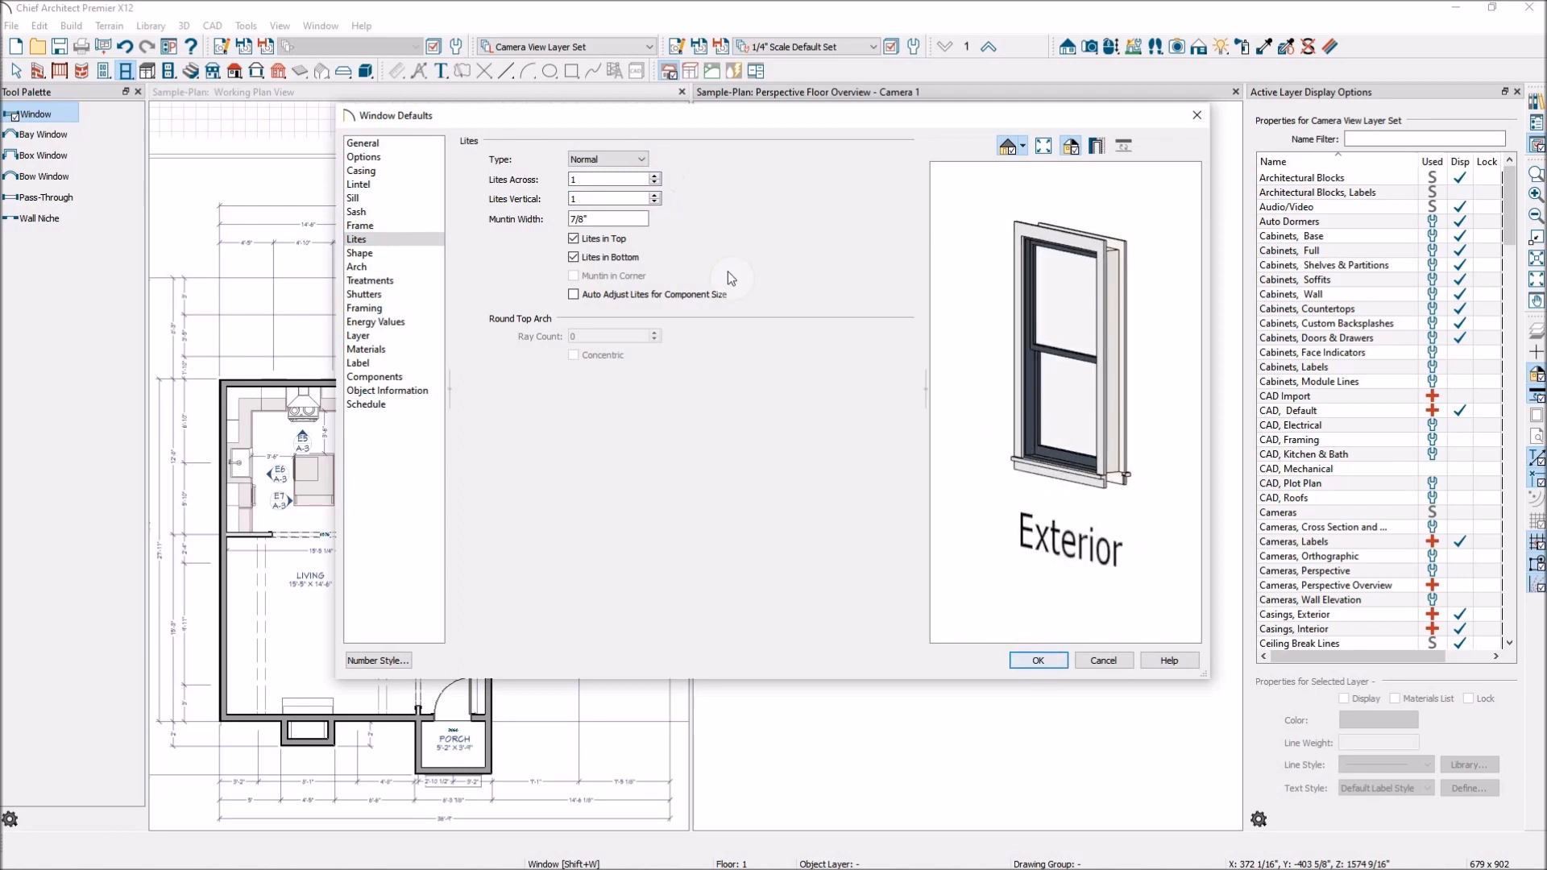
Accept the window defaults and close the default settings
left_click(1037, 660)
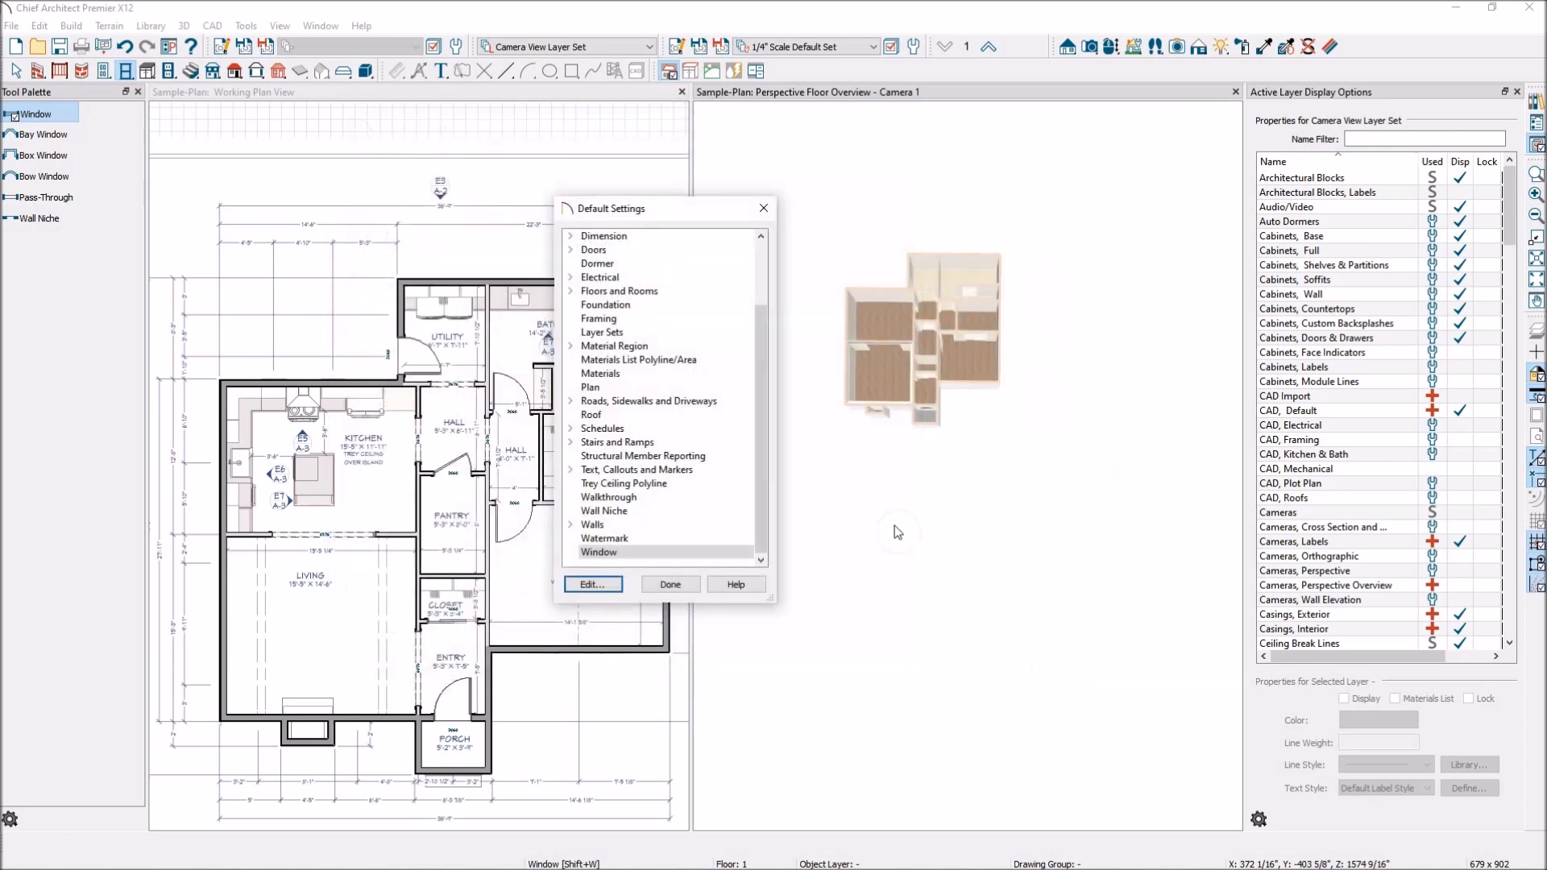
left_click(693, 582)
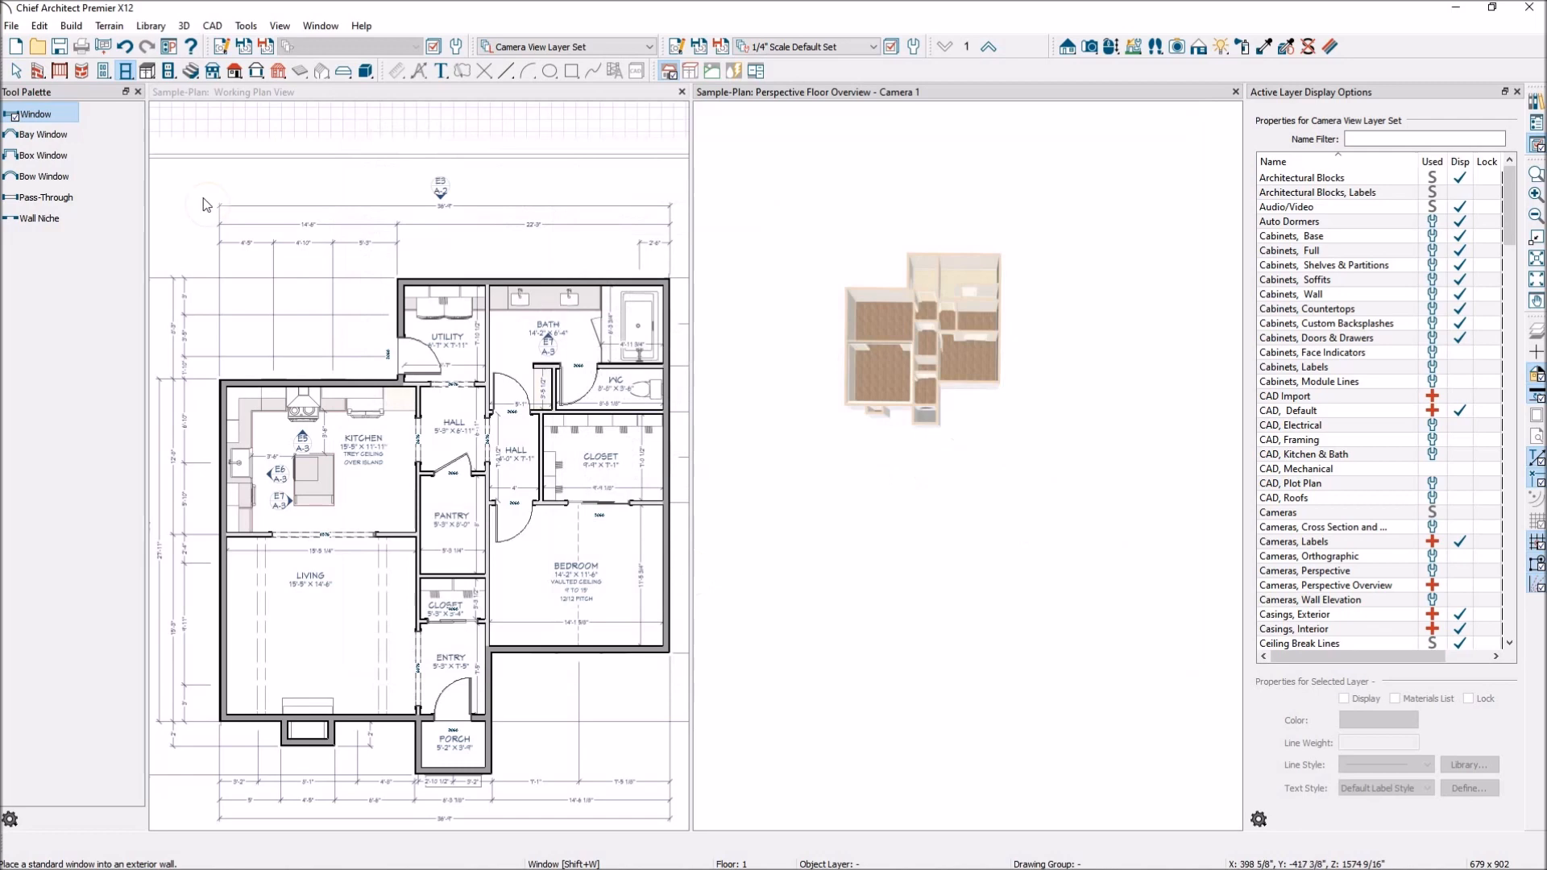
Place two standard windows in the living room's left exterior wall and one on each side of the fireplace in the plan view
left_click(426, 95)
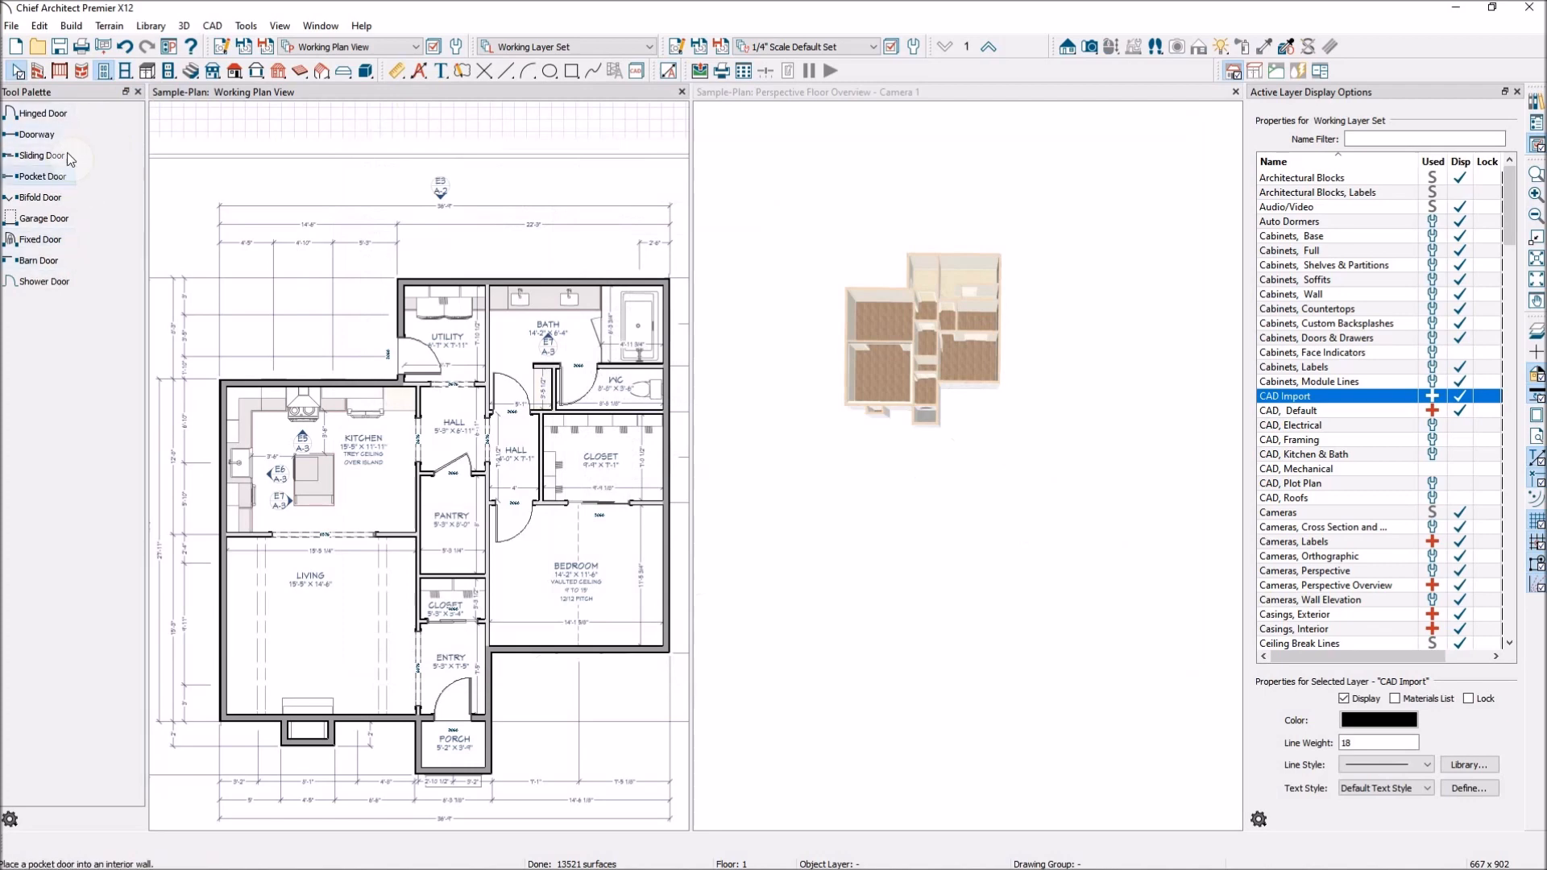
left_click(124, 71)
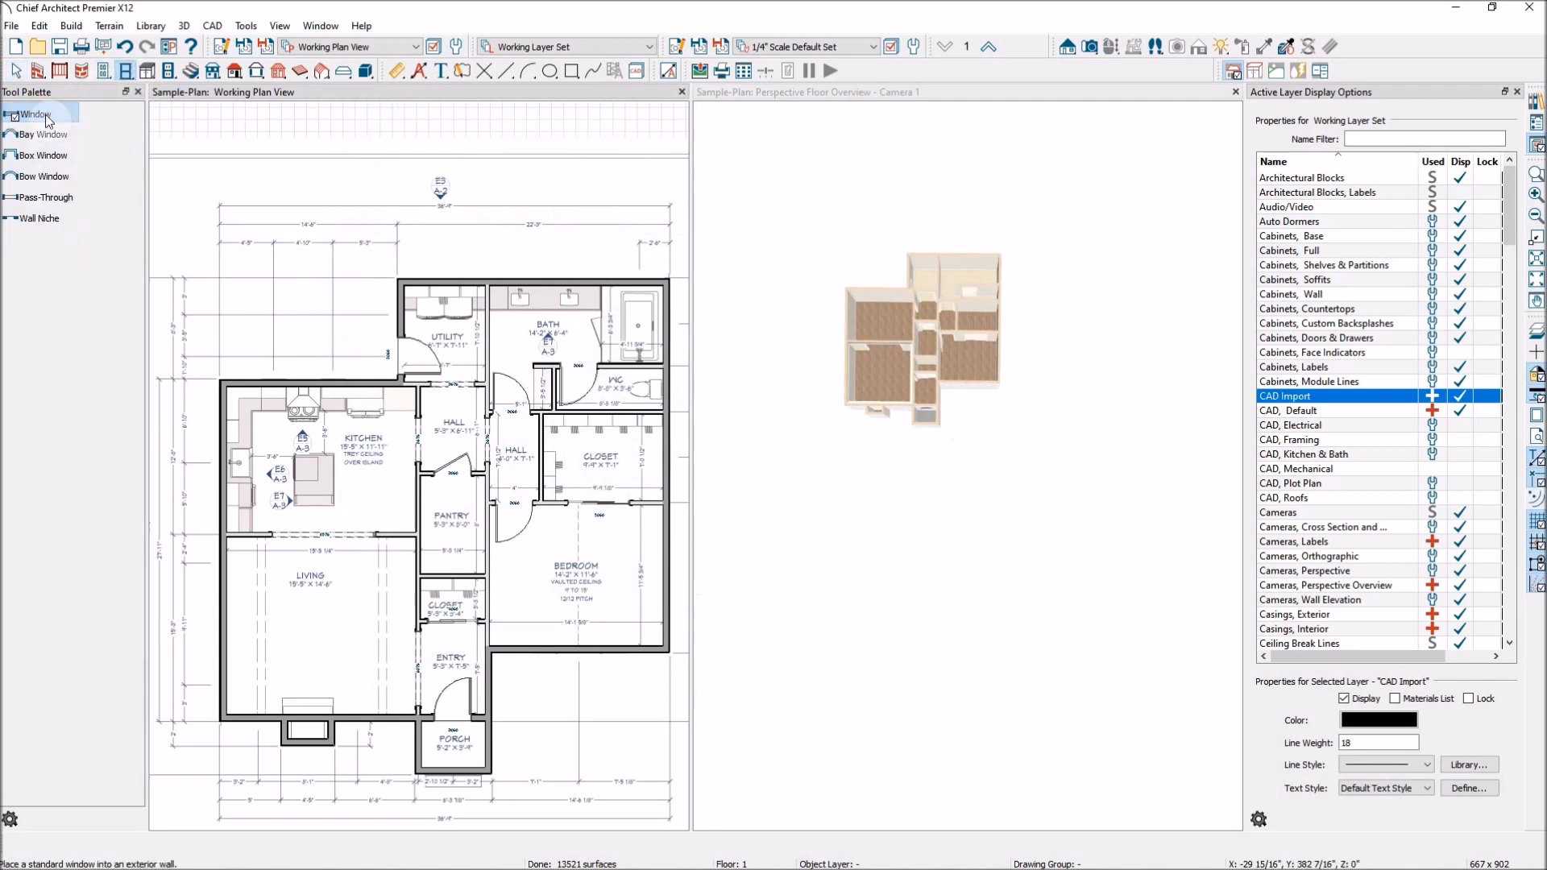
scroll(362, 330, "down", 3)
scroll(377, 591, "up", 4)
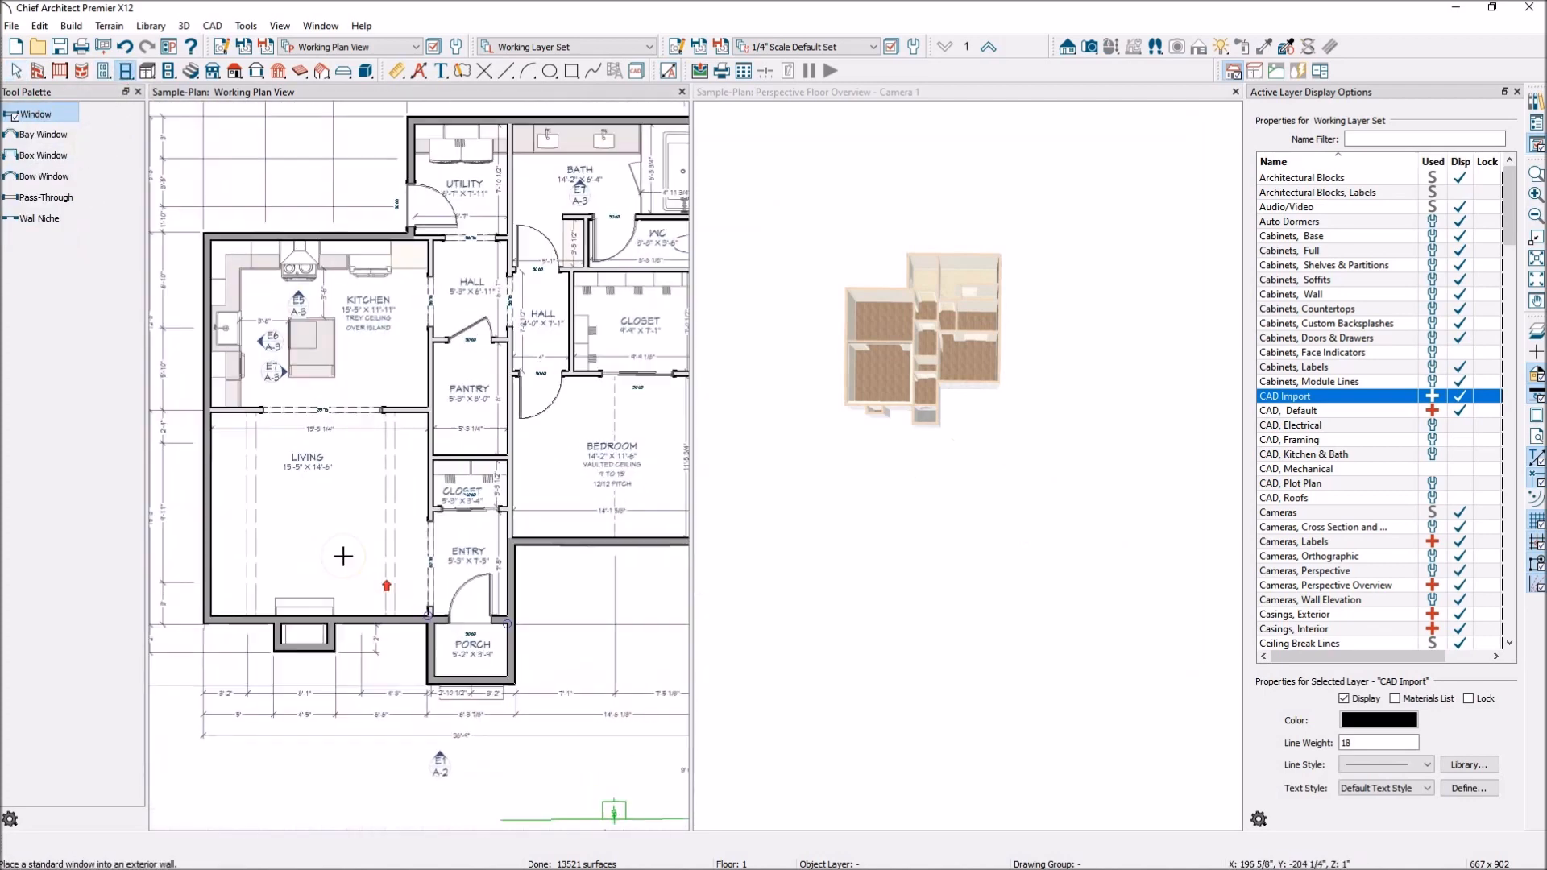
scroll(242, 527, "down", 1)
scroll(224, 518, "up", 2)
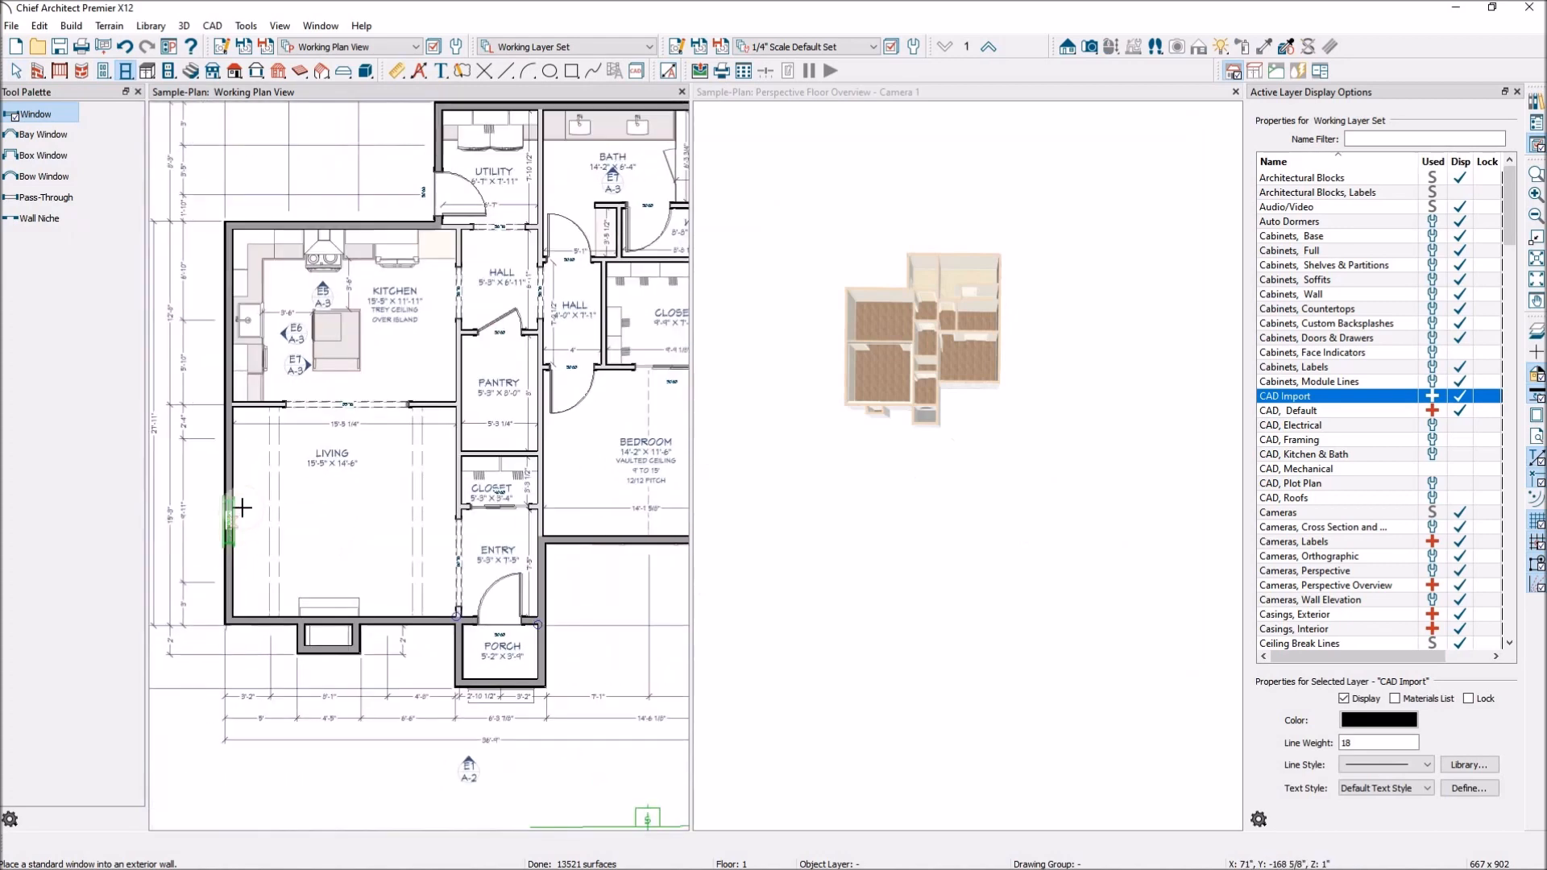
left_click(242, 460)
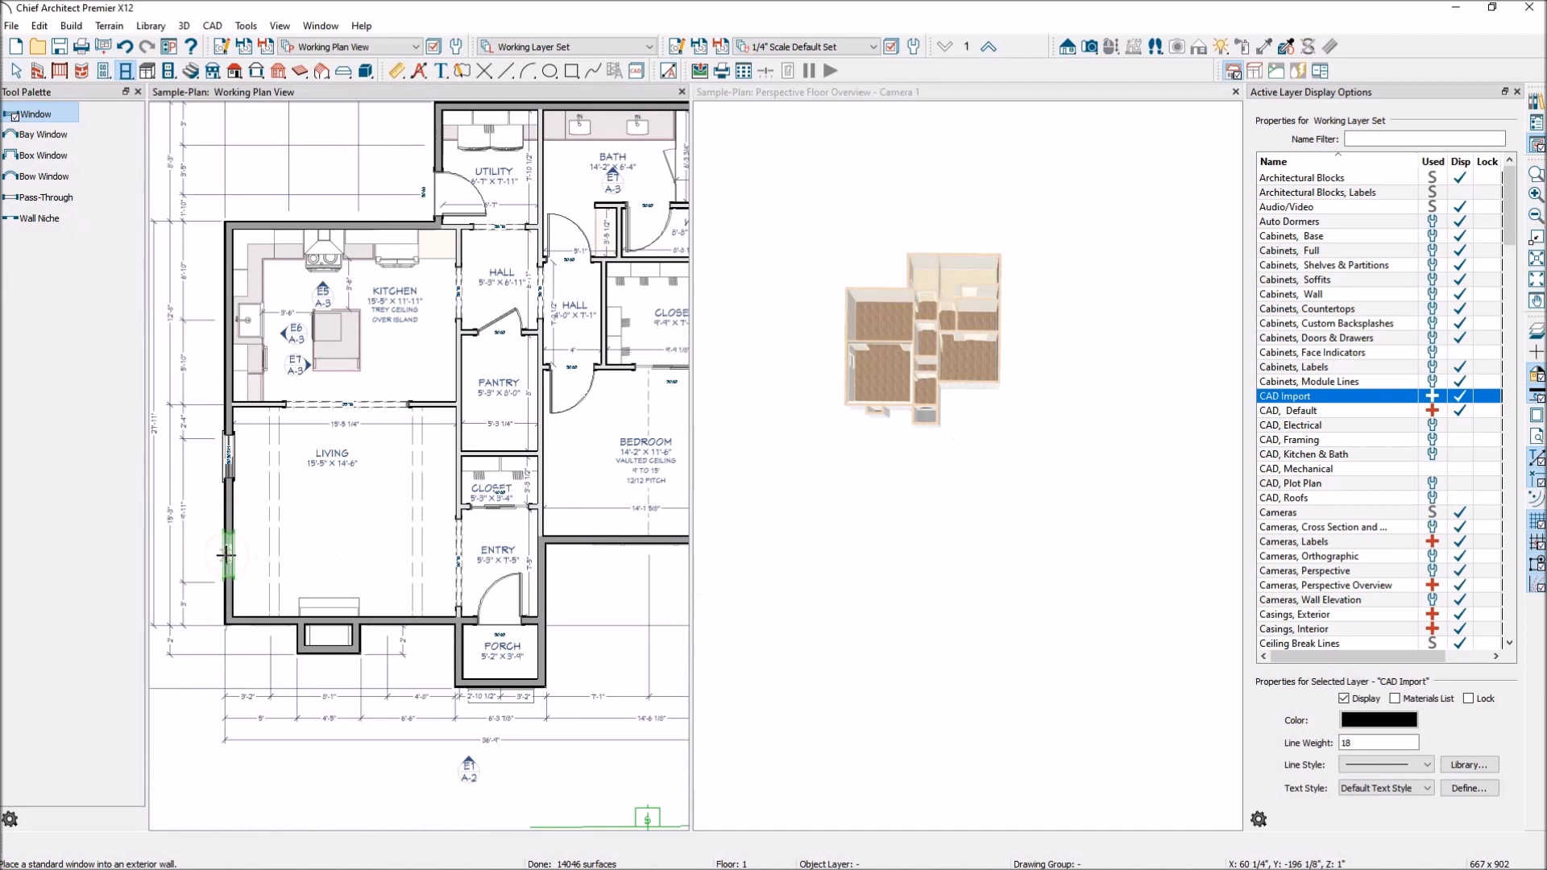
left_click(259, 618)
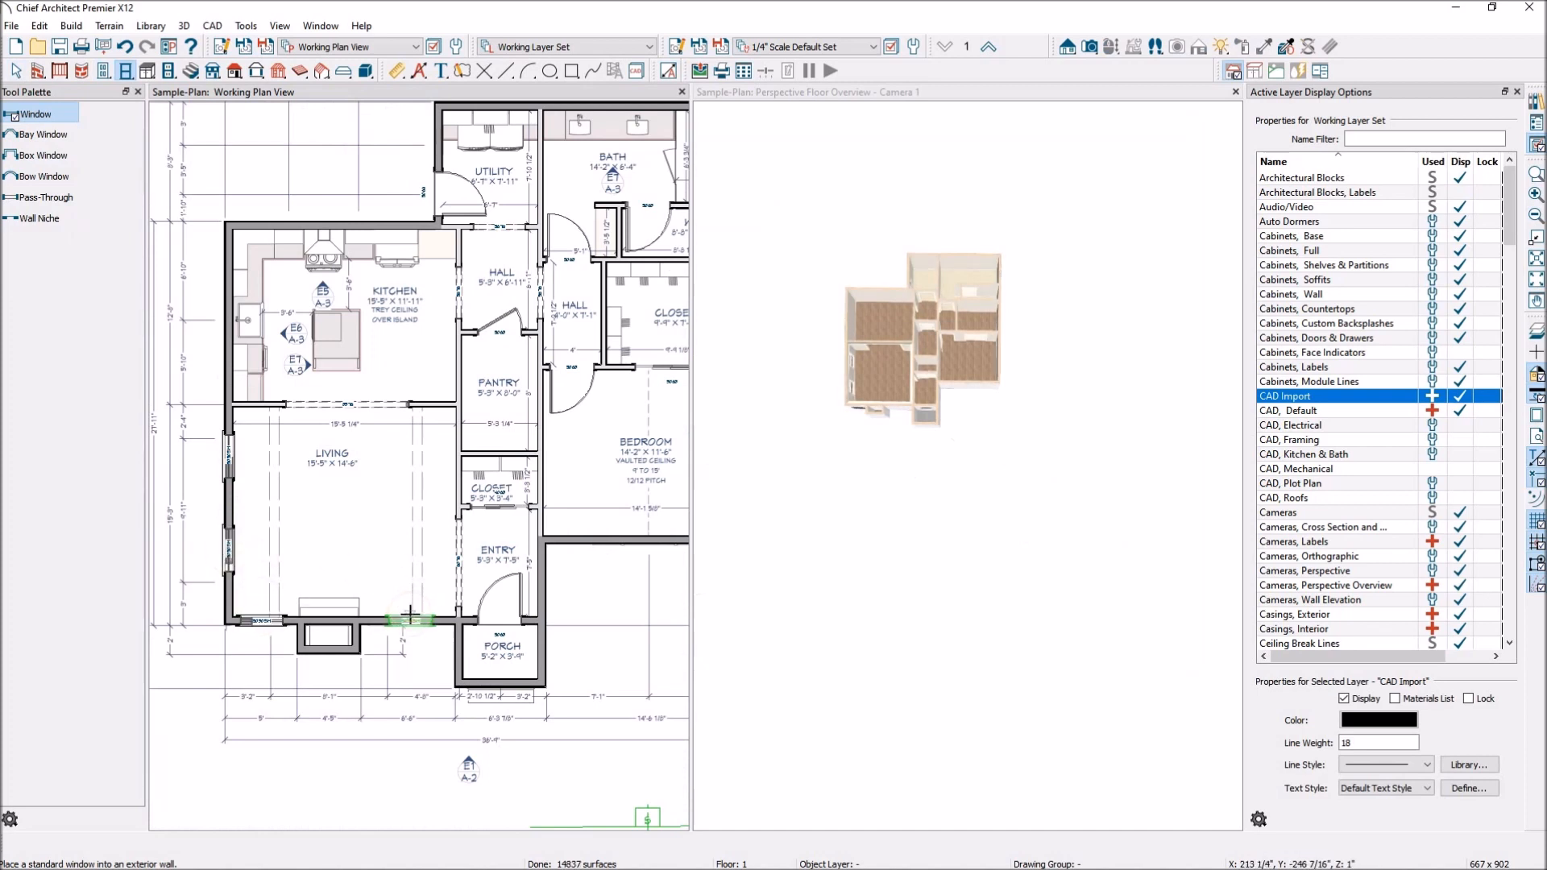
left_click(407, 617)
Move the upper window in the living room's left exterior wall to about 10 inches from the kitchen partition
scroll(252, 639, "up", 3)
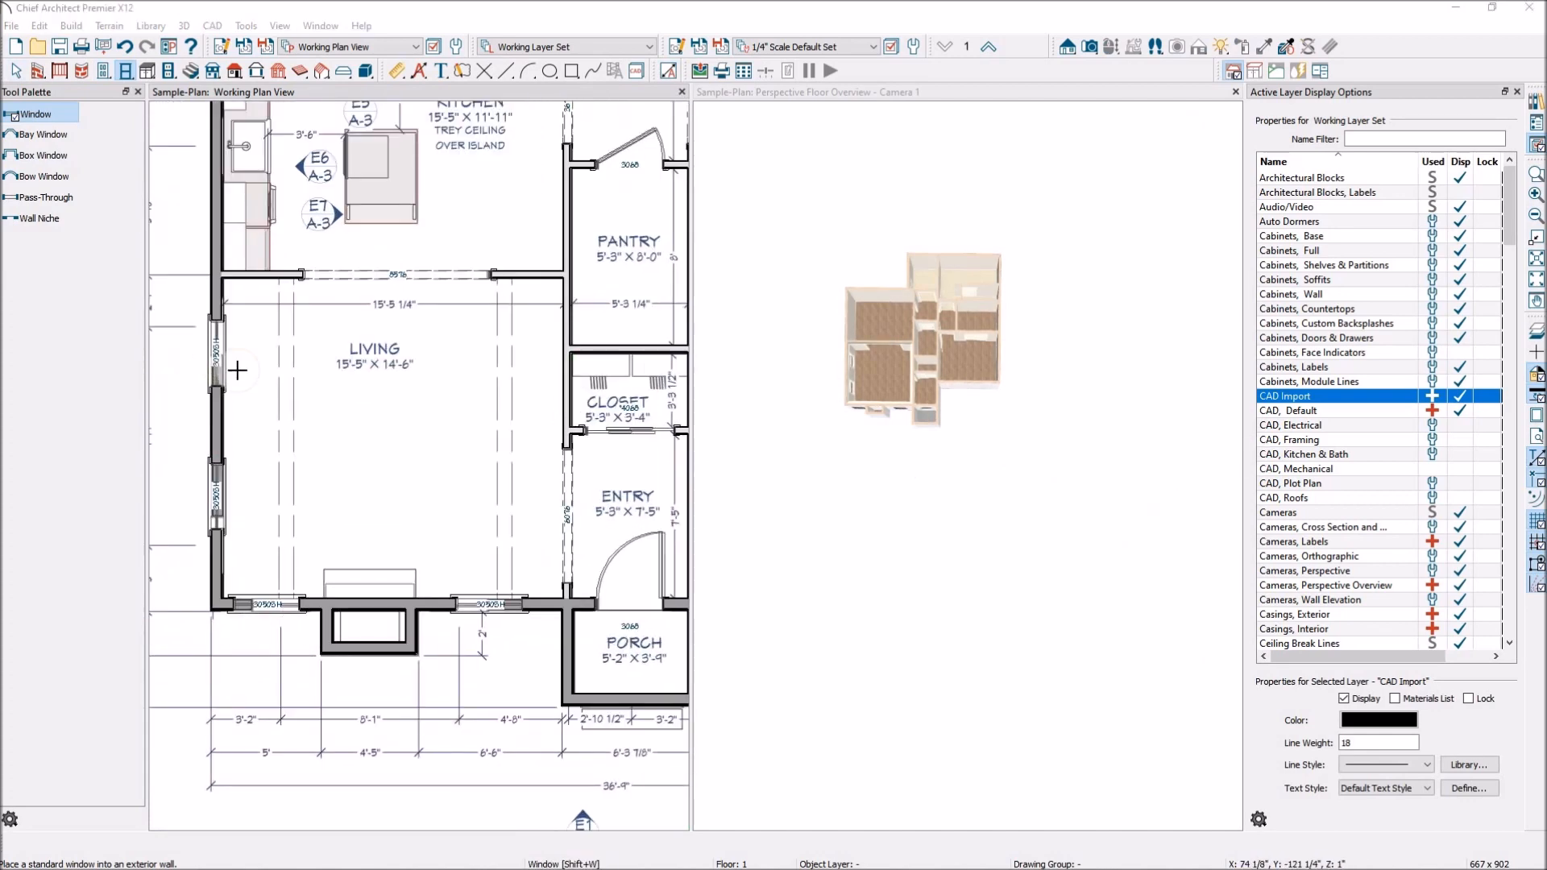
key("space")
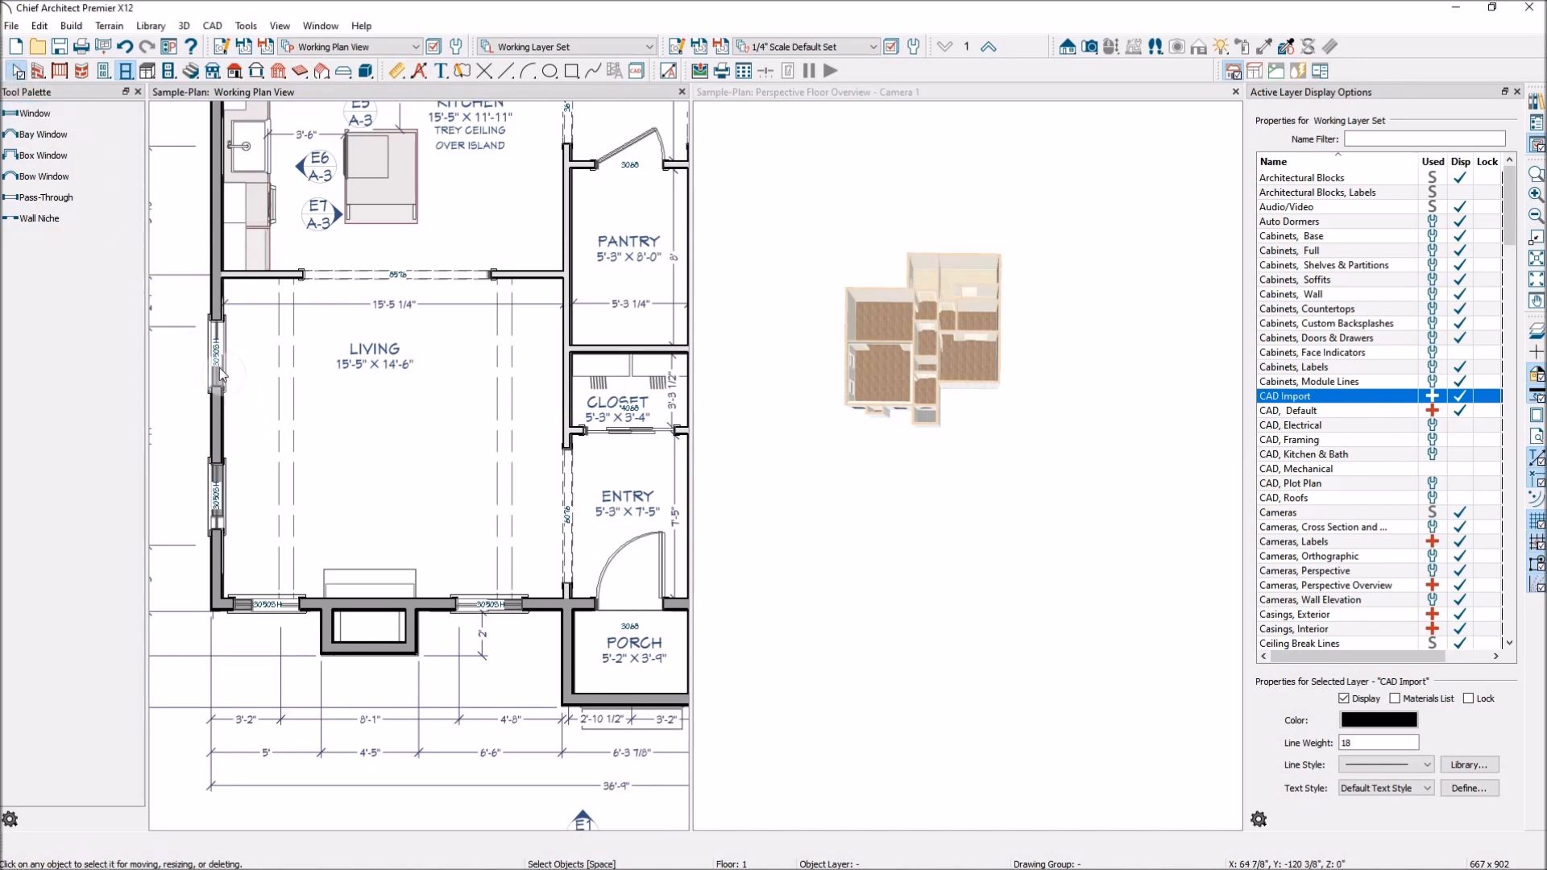
scroll(452, 371, "down", 1)
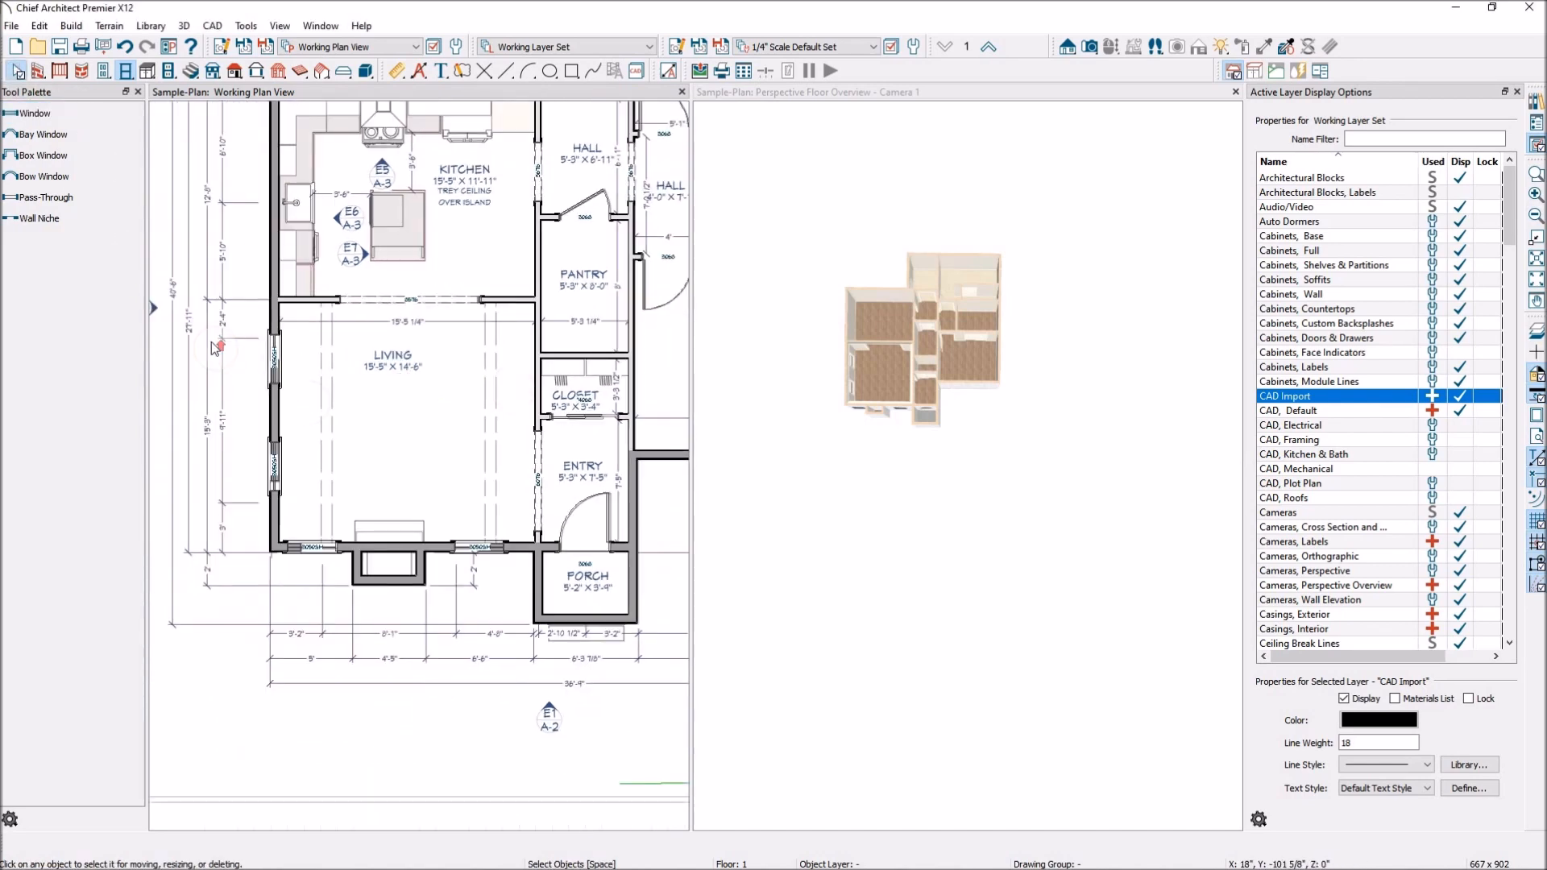
scroll(216, 348, "up", 1)
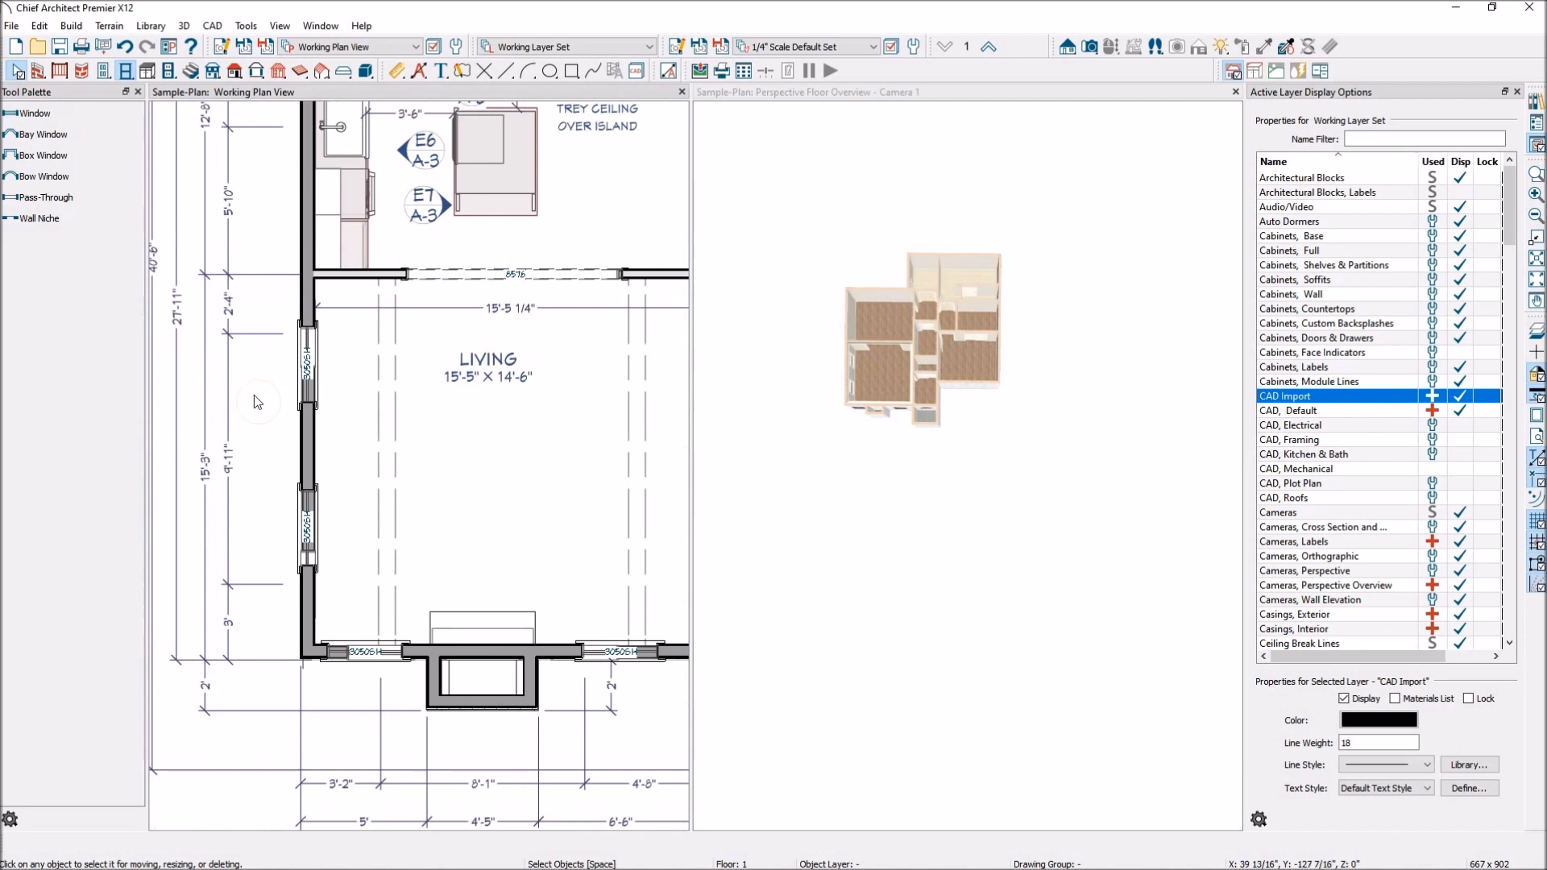
scroll(255, 393, "up", 3)
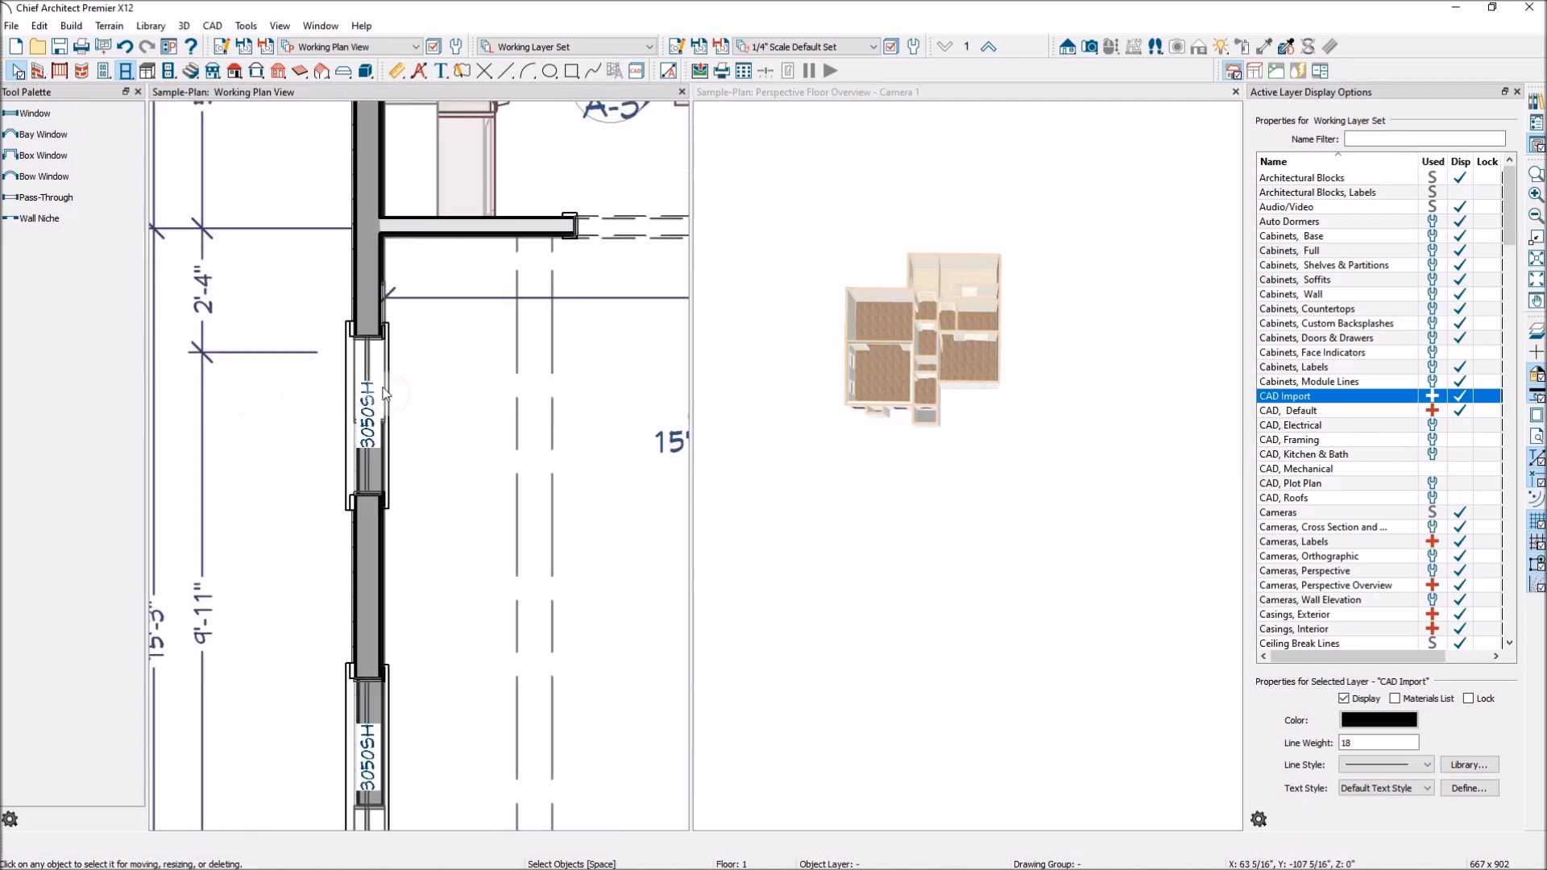
left_click(371, 480)
left_click_drag(371, 416, 371, 360)
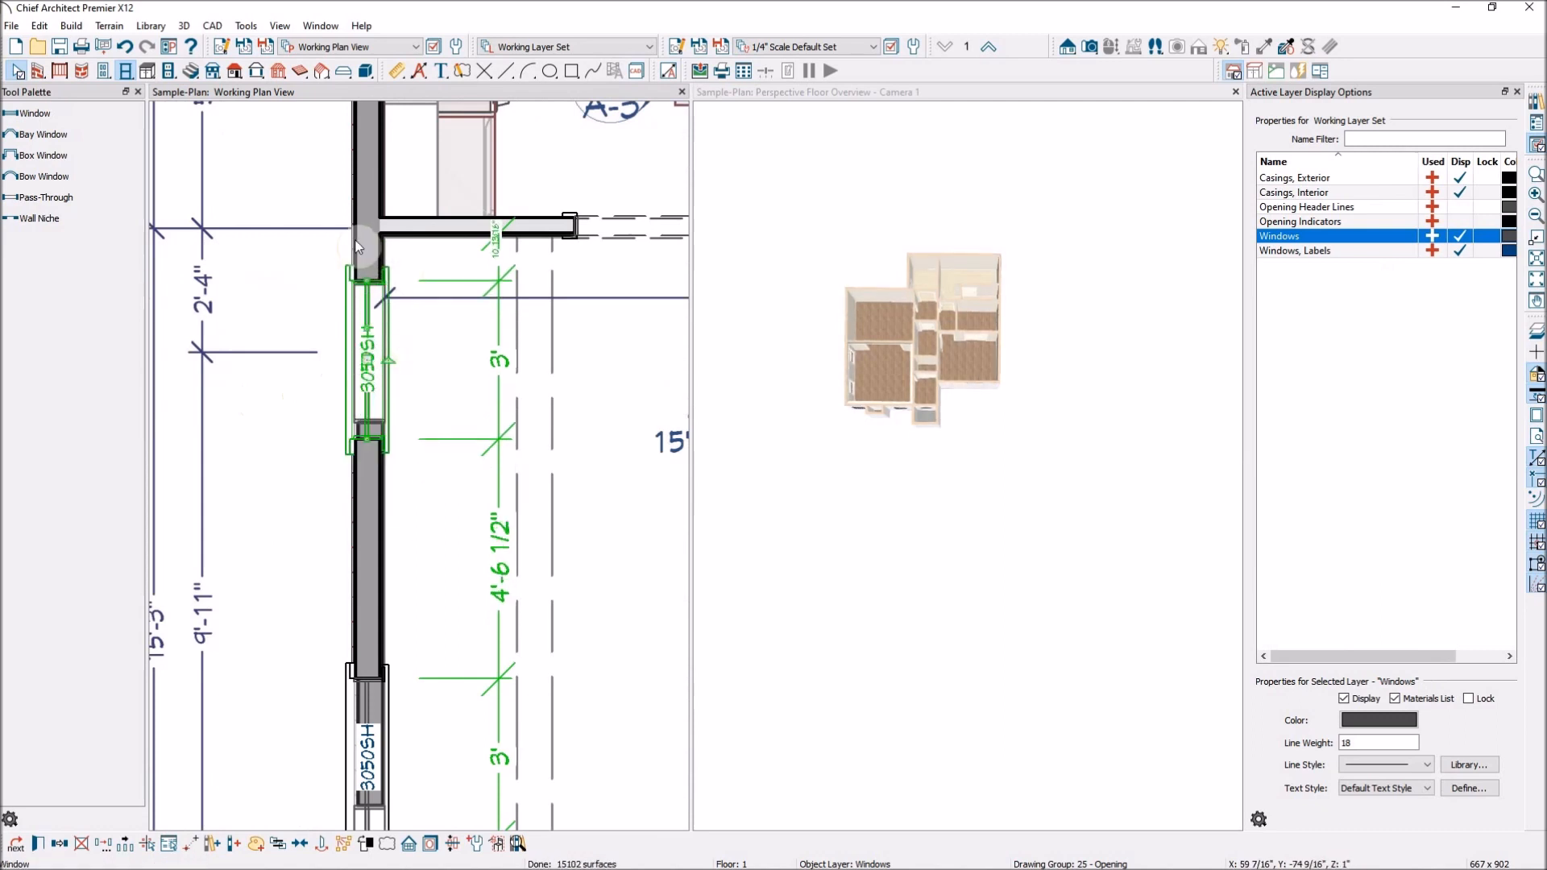
scroll(354, 248, "up", 1)
scroll(387, 403, "down", 1)
scroll(387, 411, "up", 1)
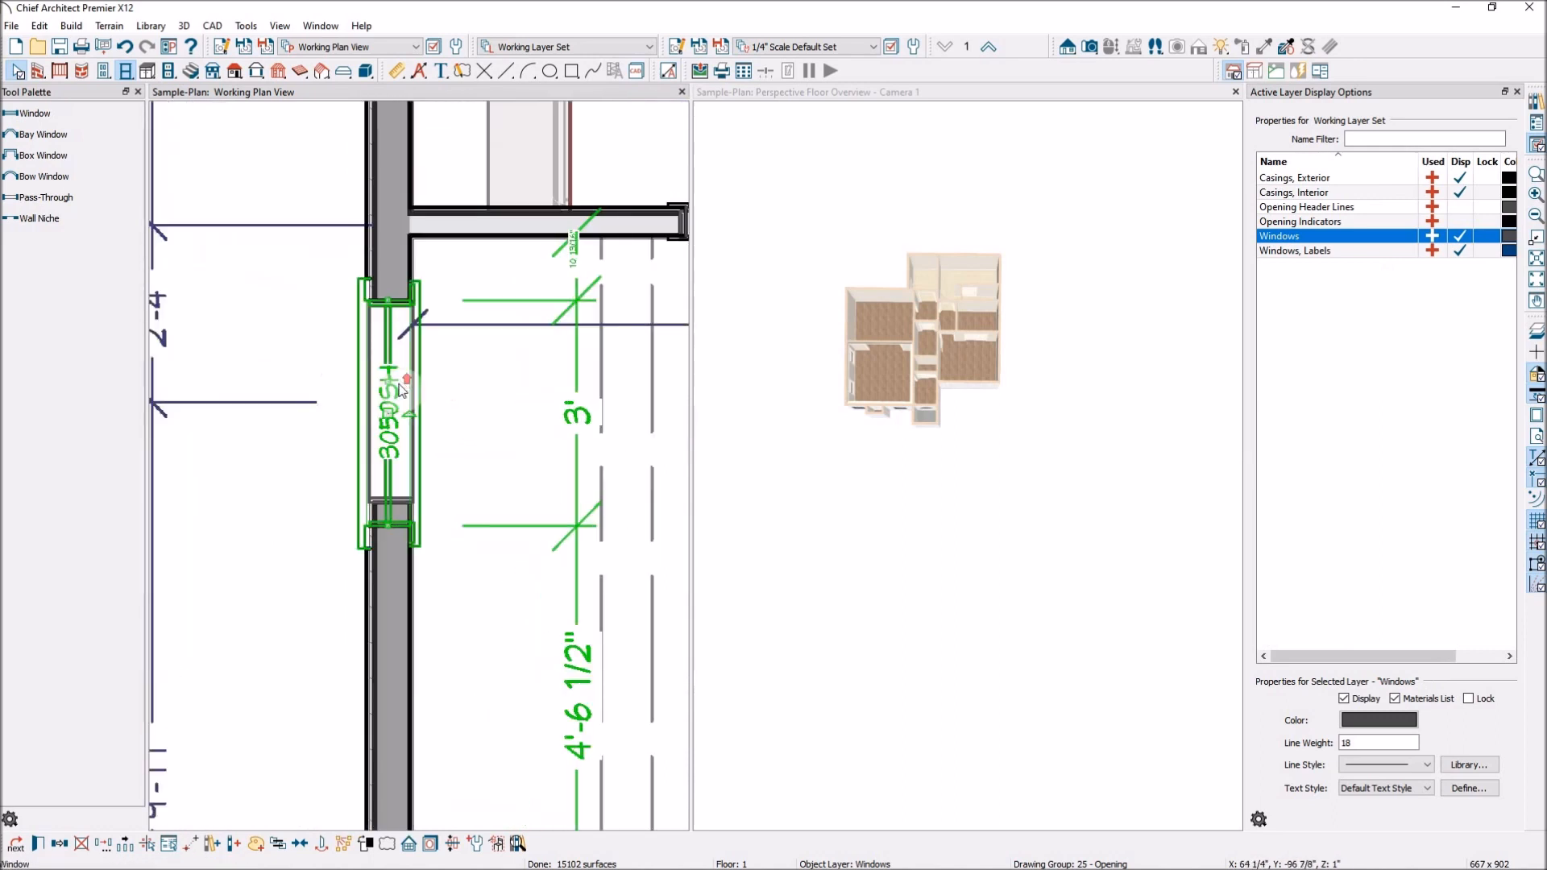
mouse_move(388, 417)
left_mouse_down()
mouse_move(439, 387)
mouse_move(389, 393)
mouse_move(387, 408)
left_mouse_up()
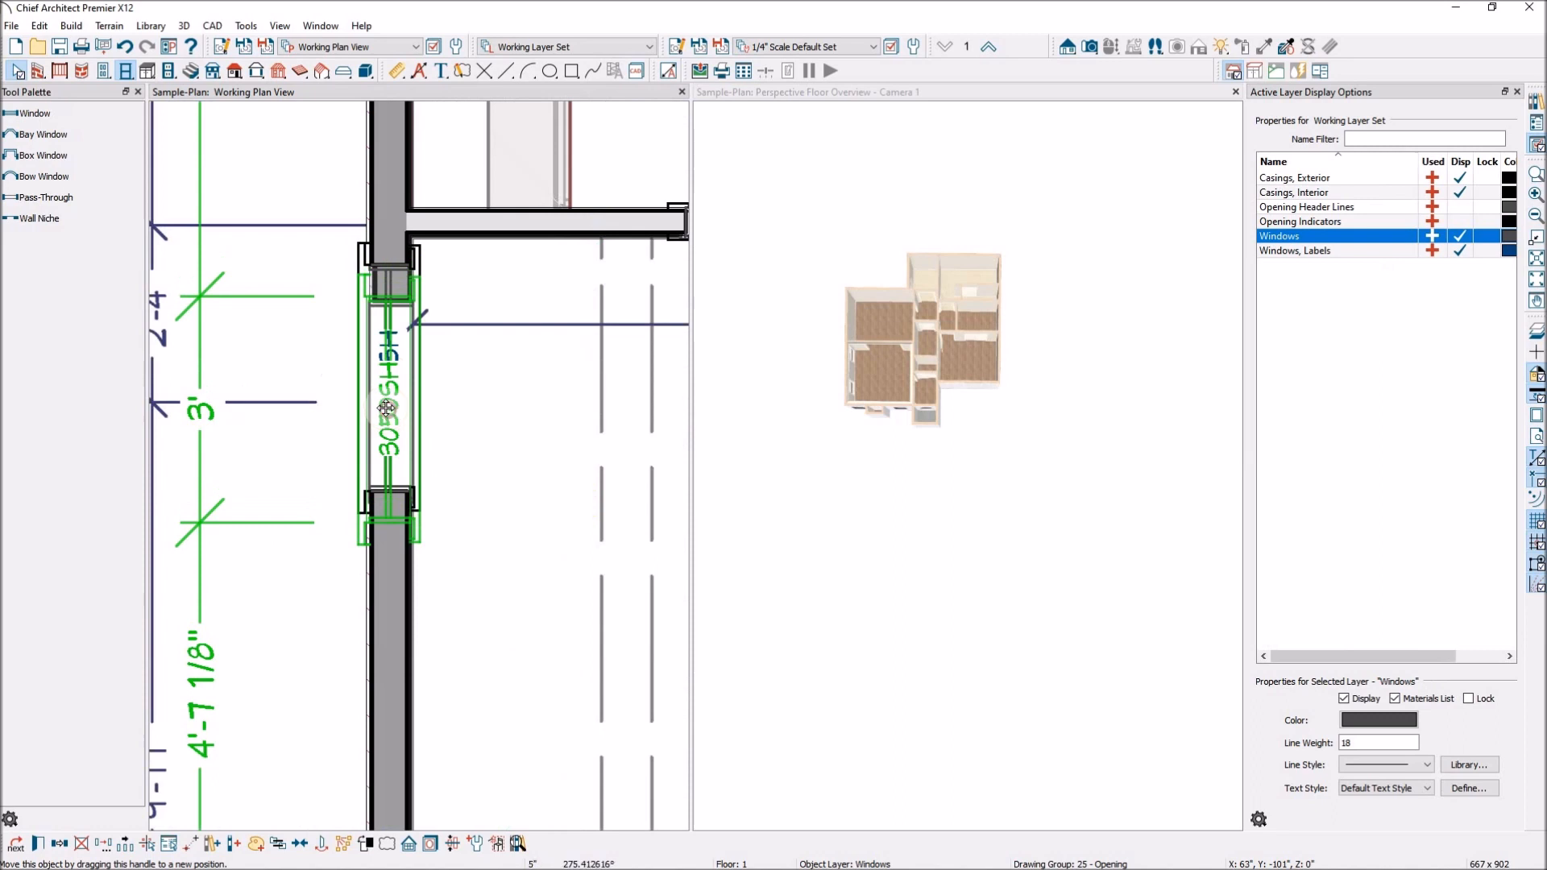
Narrow the upper window in the living room's left exterior wall to a width of 2'-6"
left_click_drag(390, 533, 391, 504)
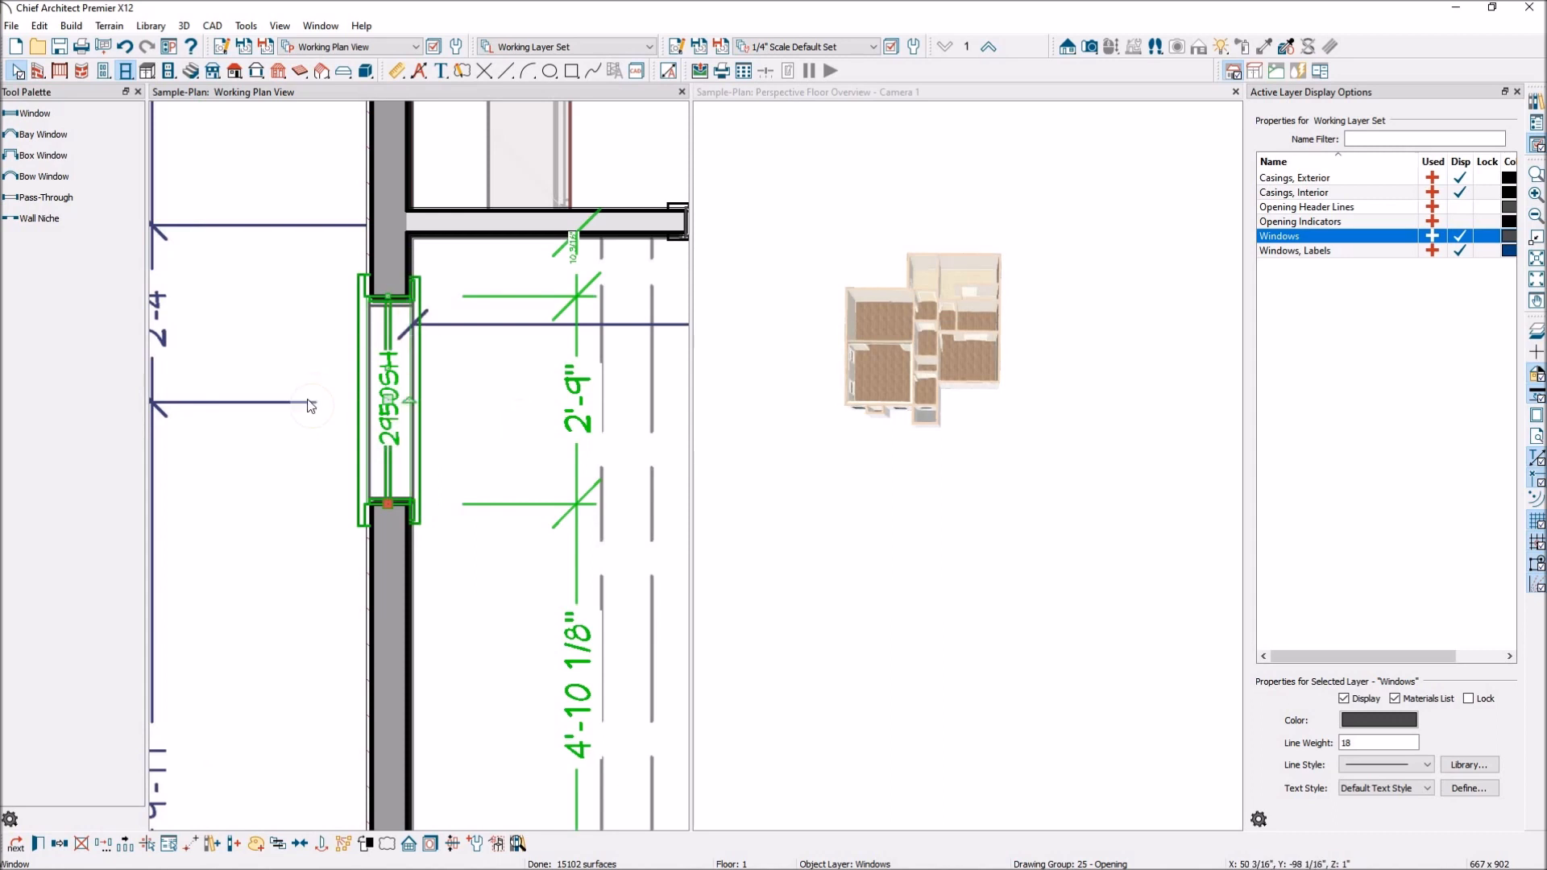
scroll(310, 405, "down", 4)
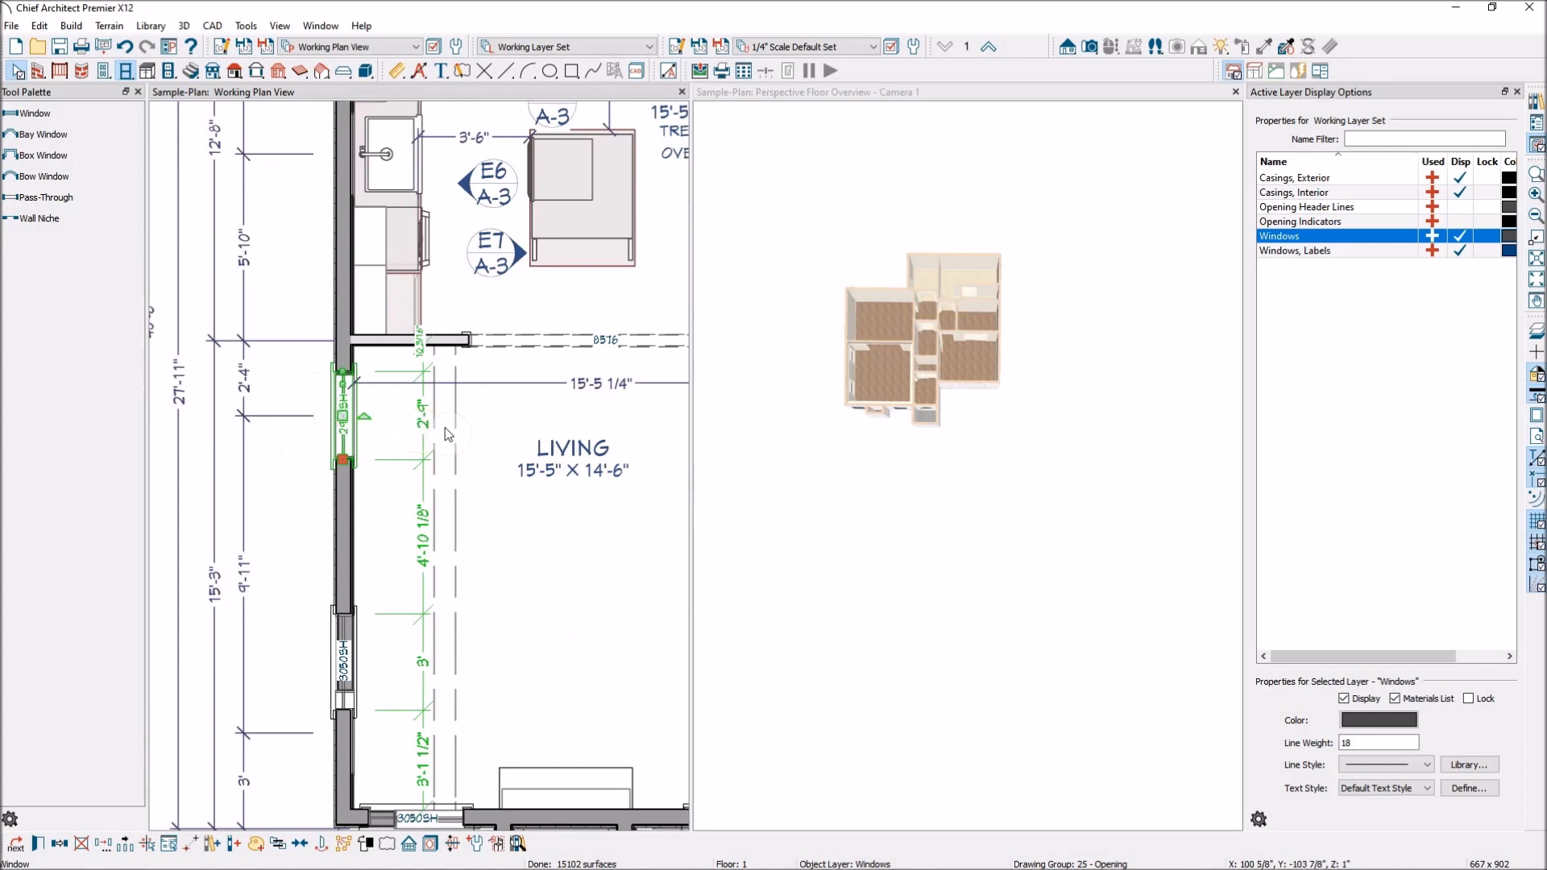
left_click(421, 426)
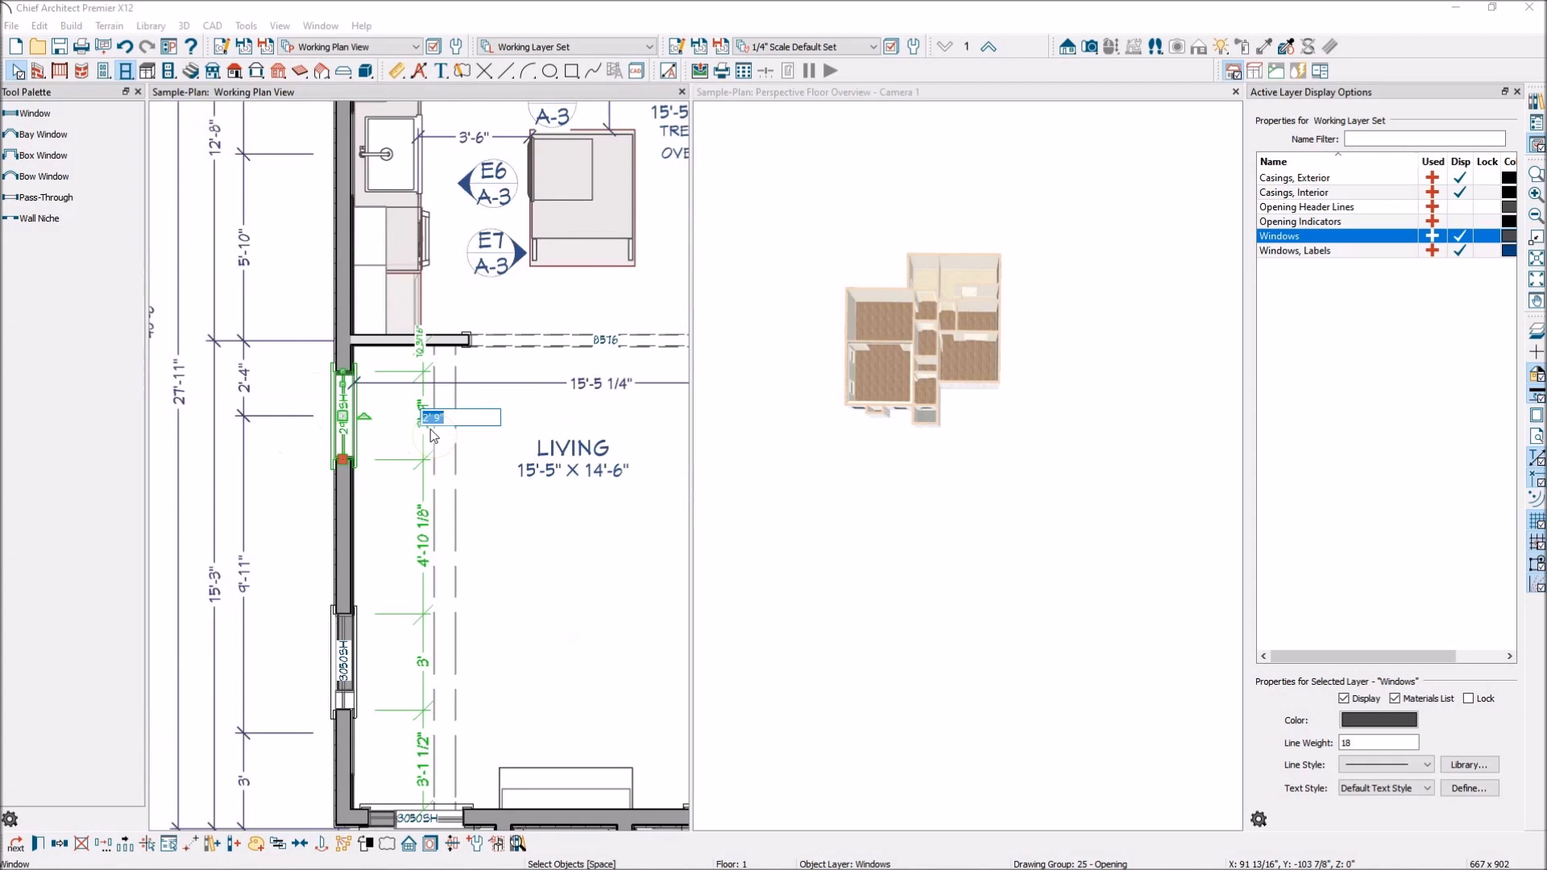
key("Return")
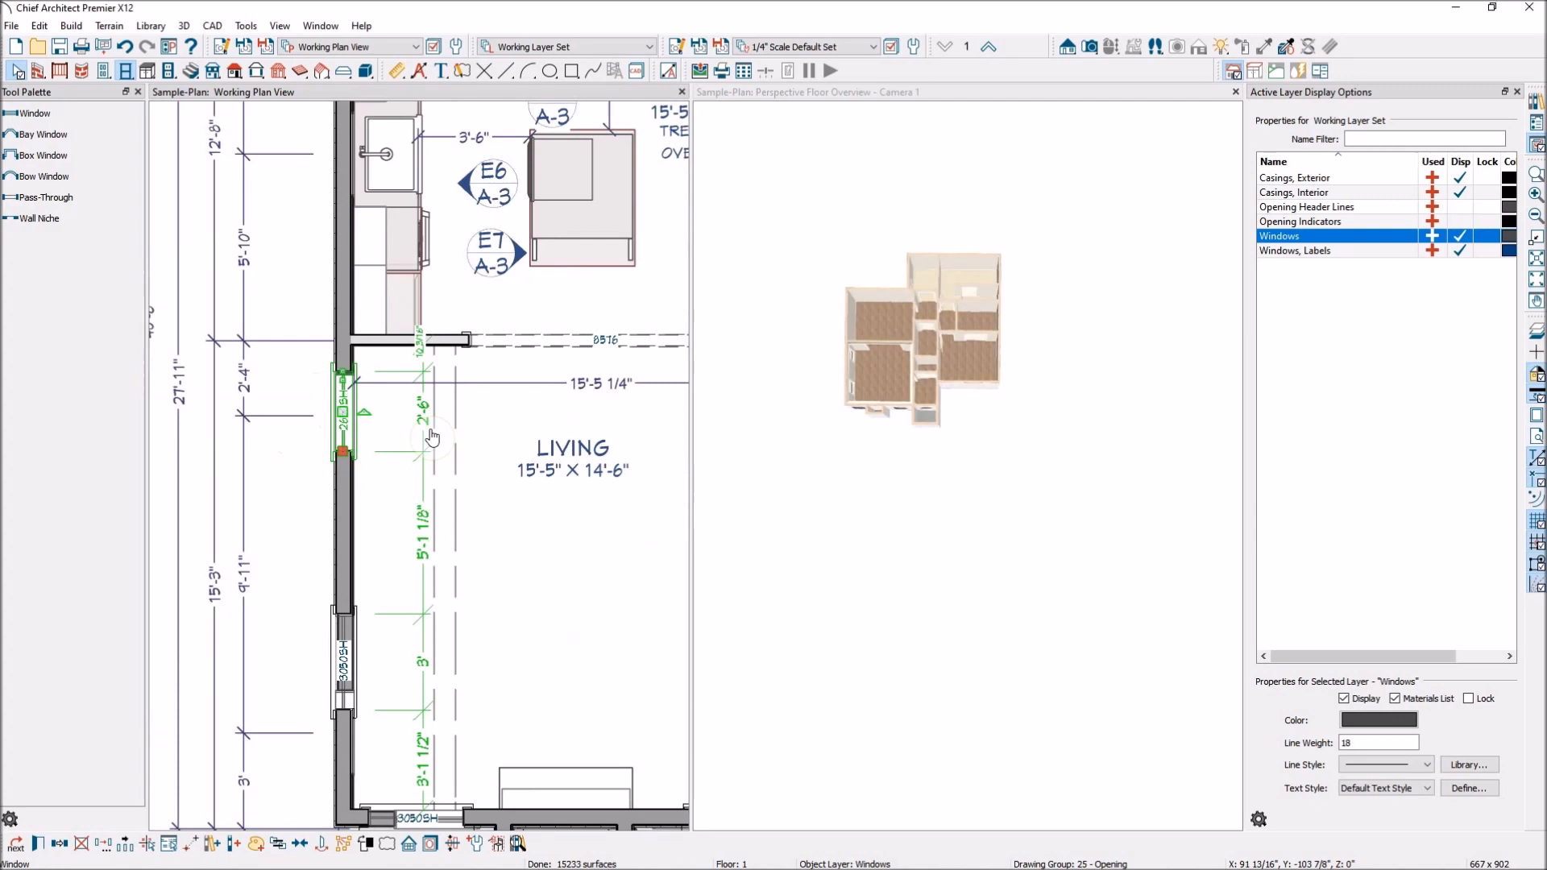
Move the lower window in the living room's left exterior wall toward the corner, about 7 feet from the upper window
scroll(403, 435, "up", 3)
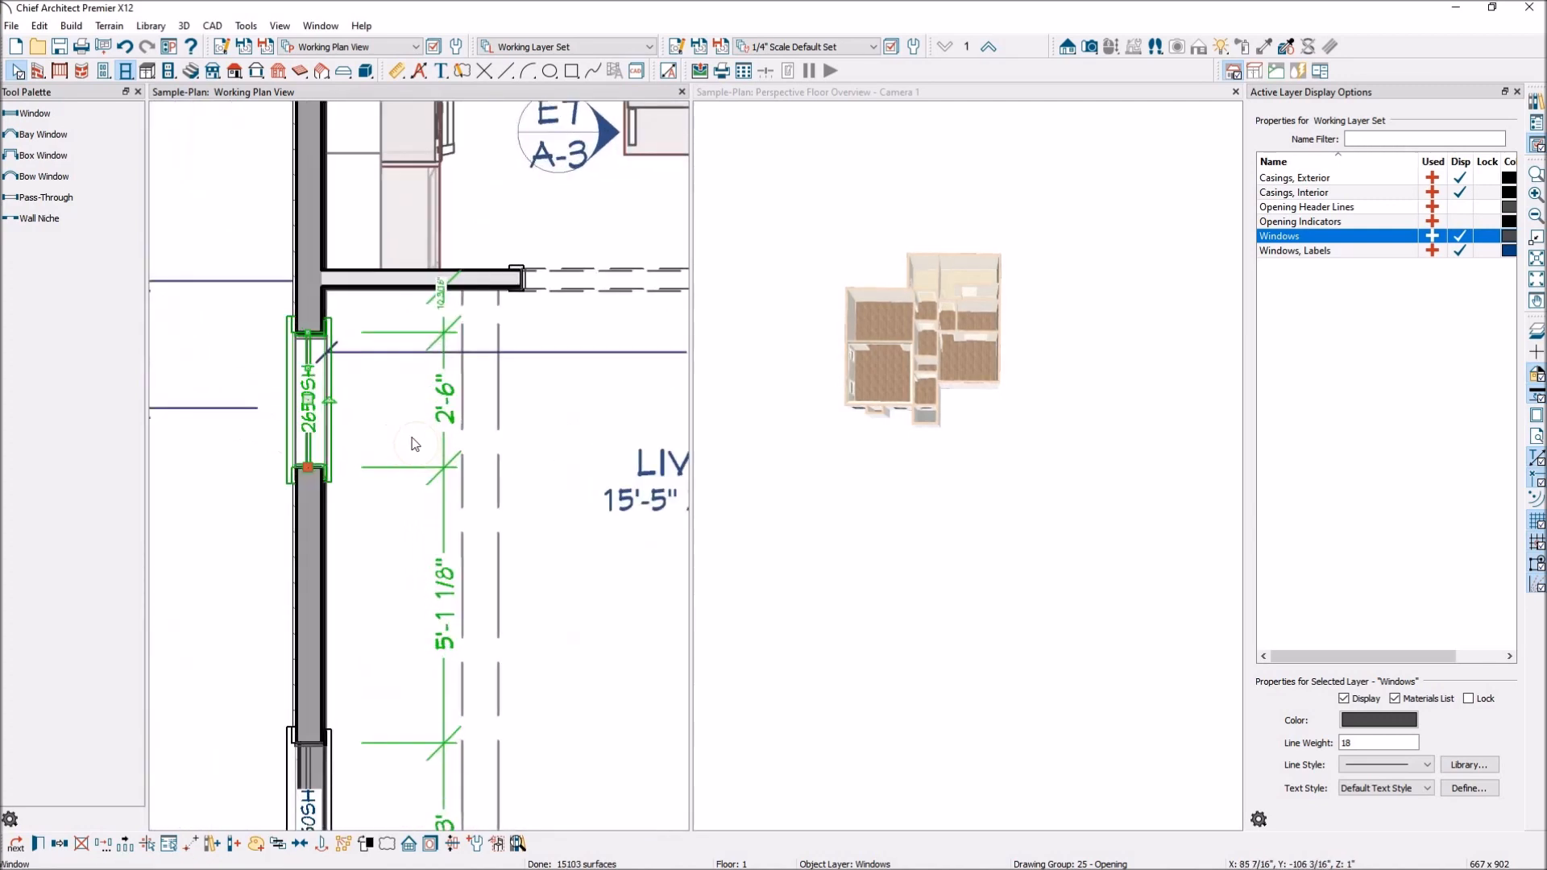
scroll(316, 406, "down", 5)
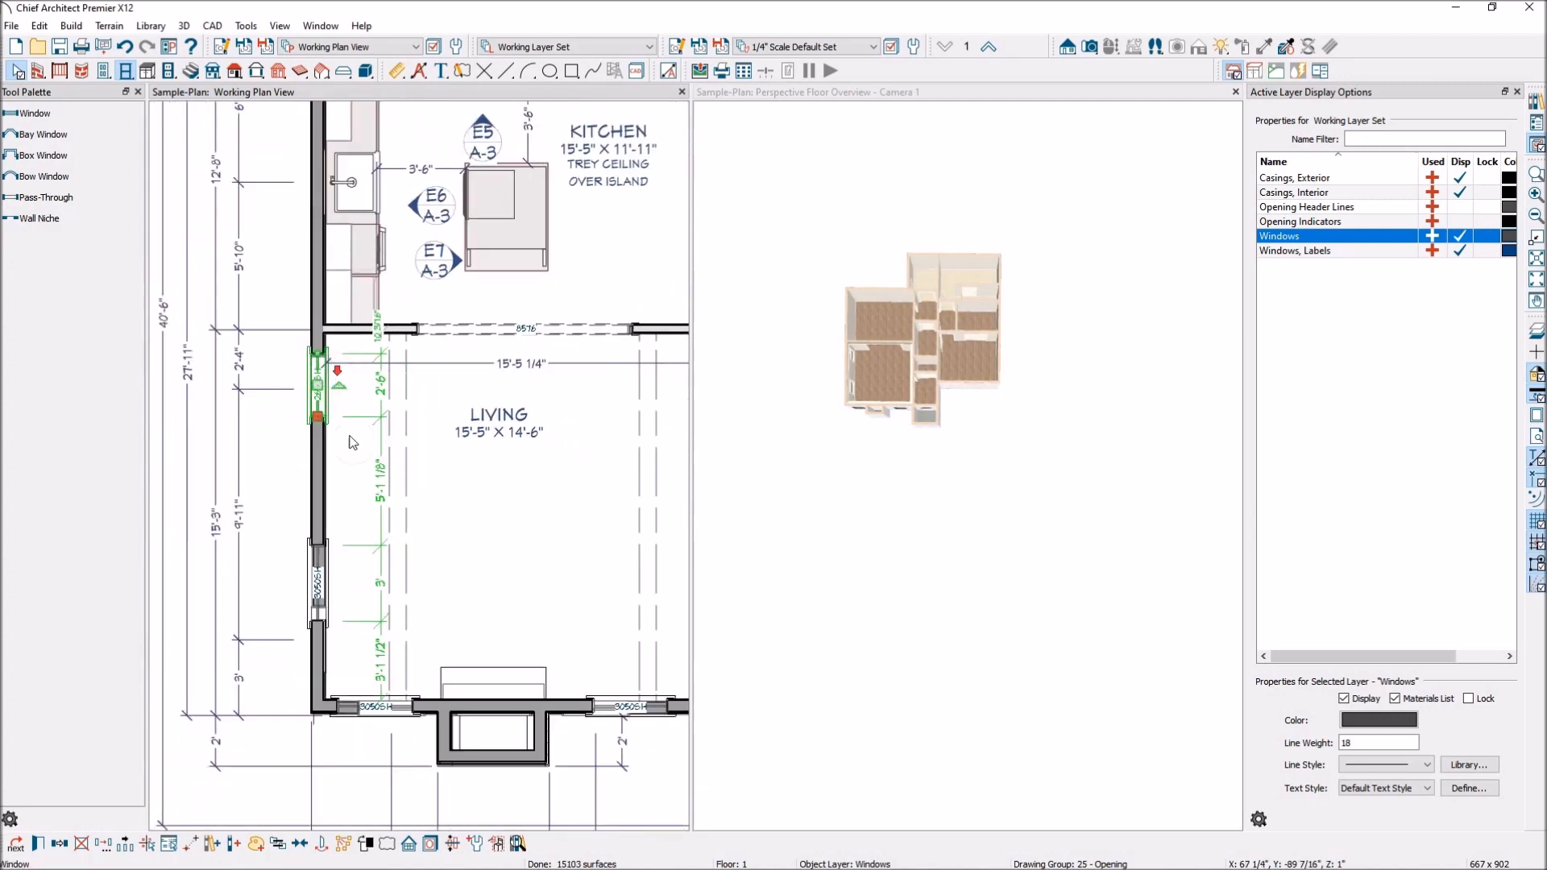
scroll(348, 636, "up", 3)
left_click(308, 575)
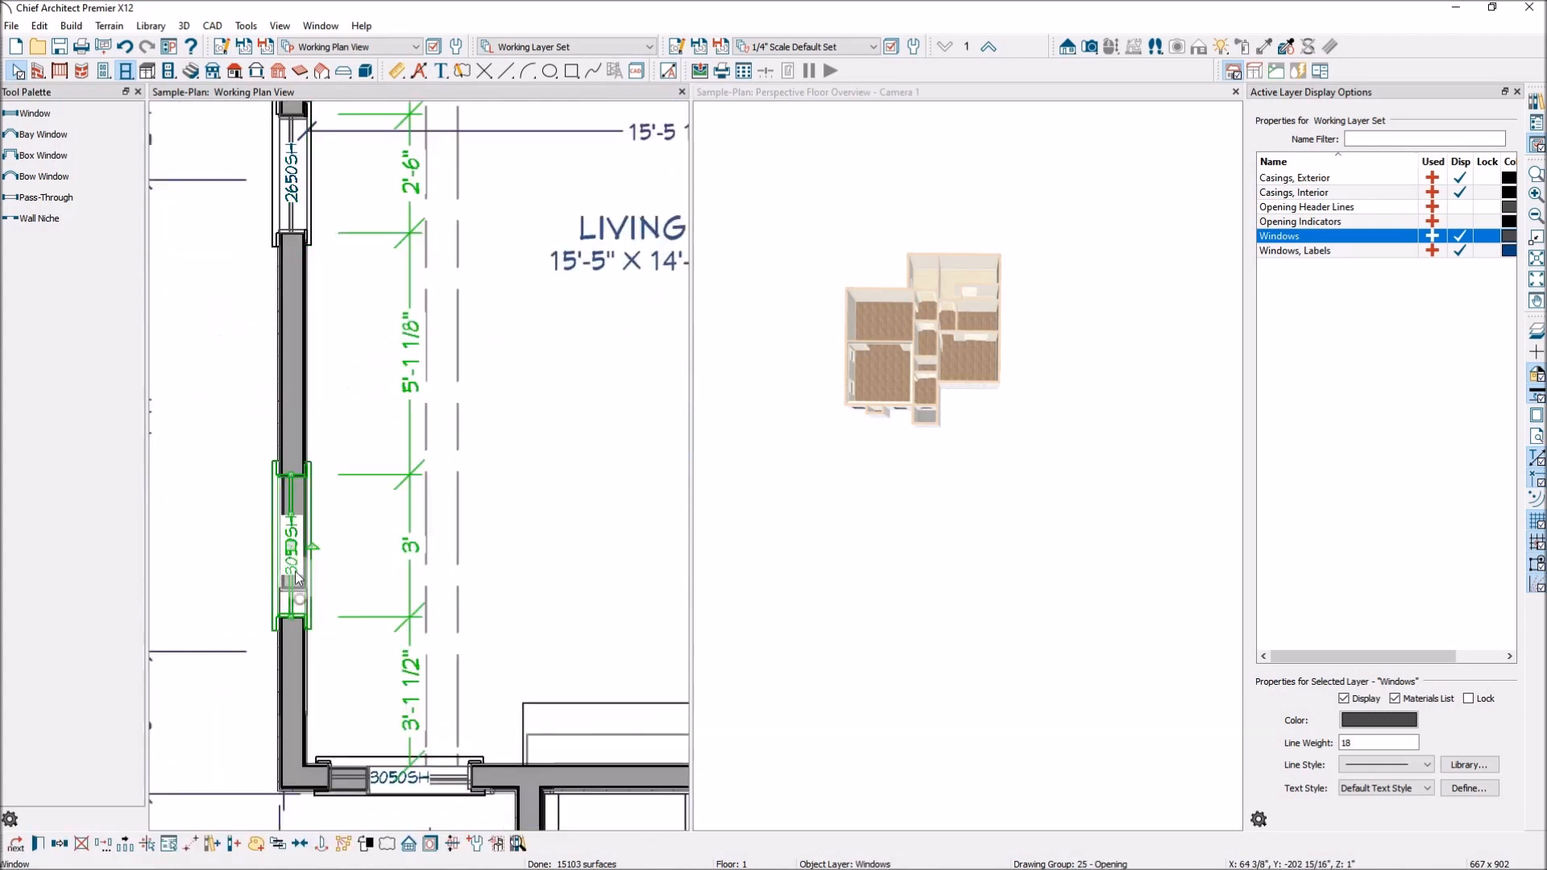
left_click_drag(291, 545, 381, 622)
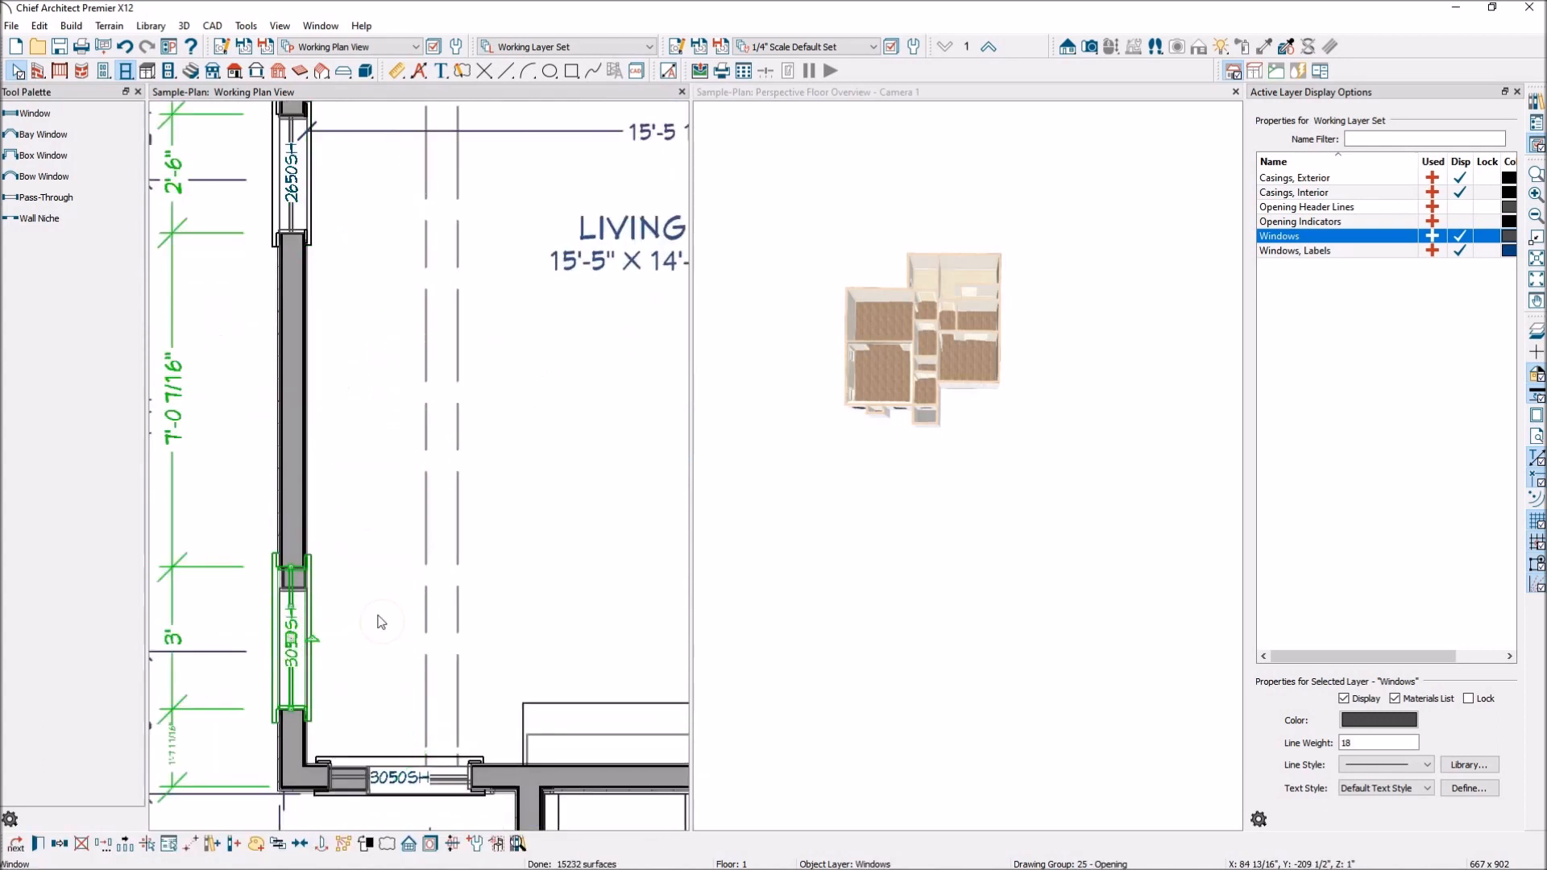
Narrow the lower window in the living room's left exterior wall to a width of 30 inches
scroll(334, 647, "down", 1)
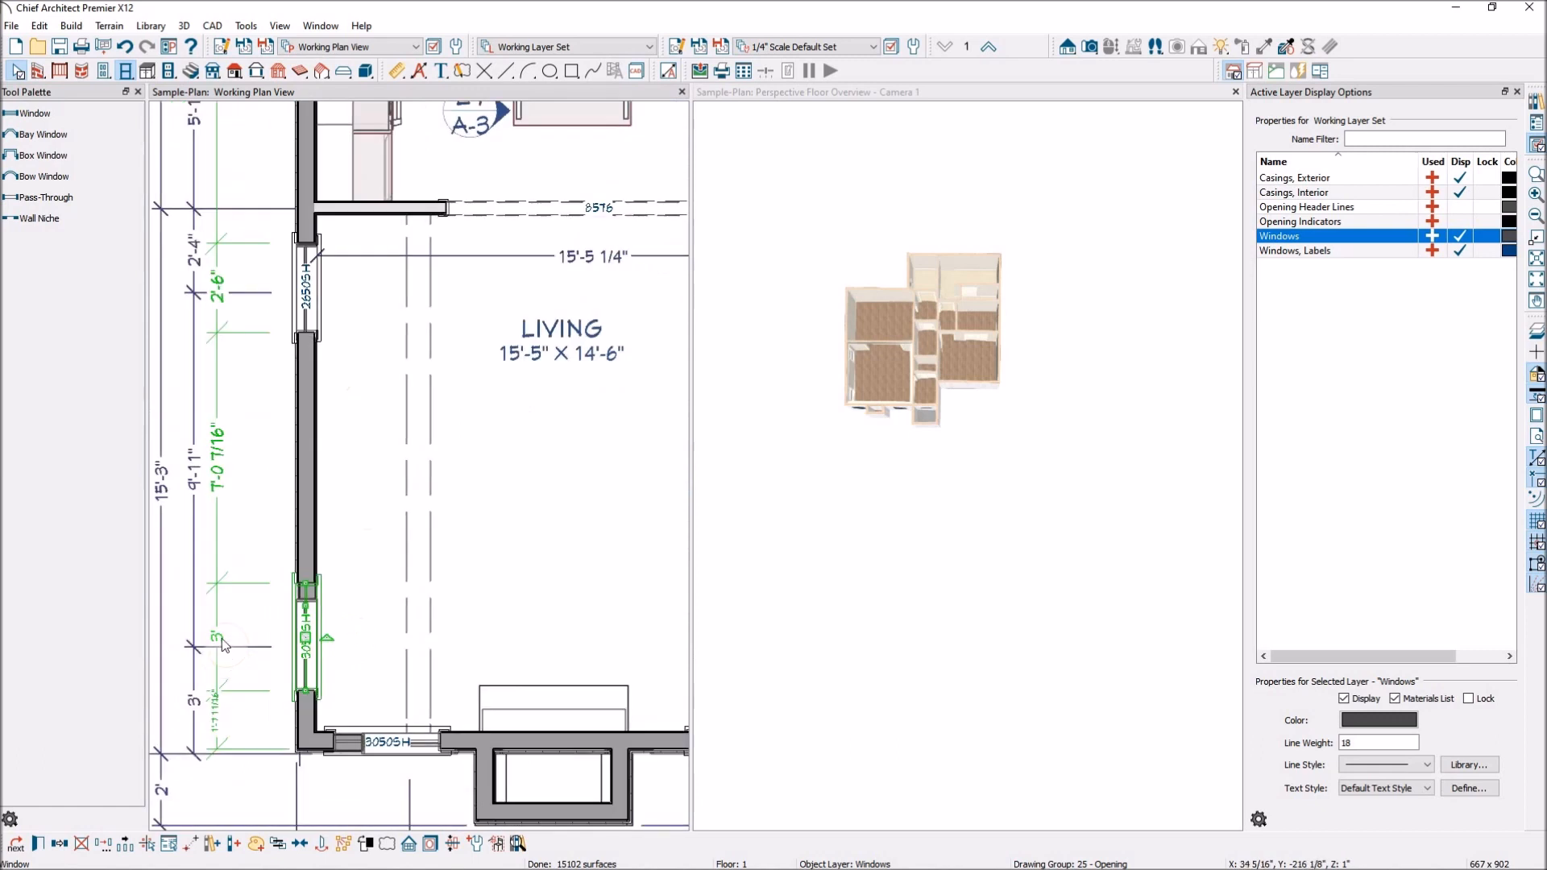
left_click(224, 644)
left_click(310, 654)
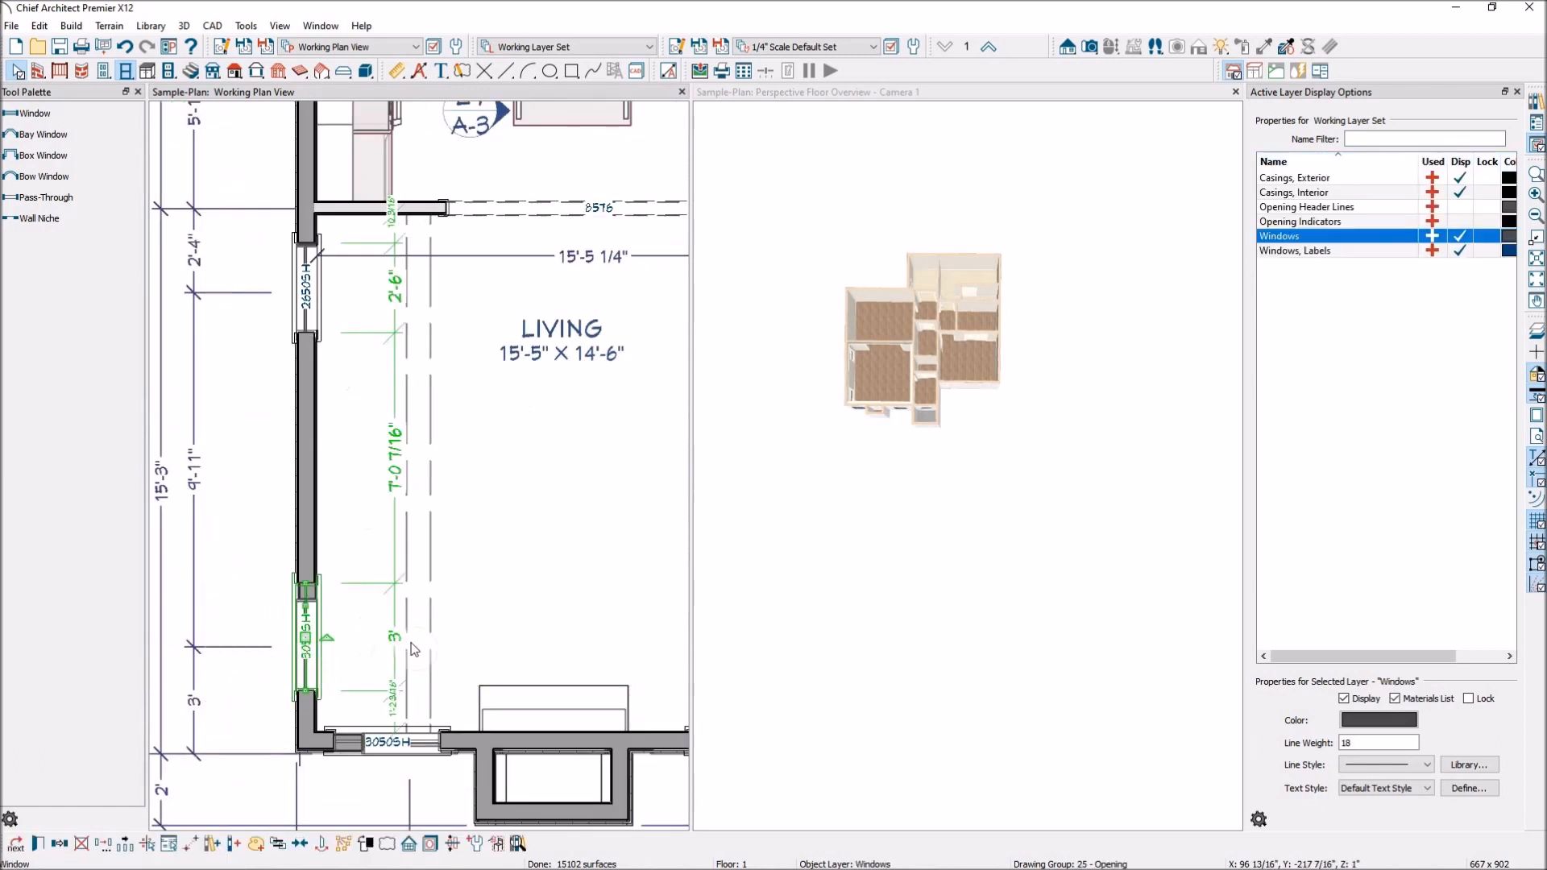
left_click(400, 645)
left_click(303, 659)
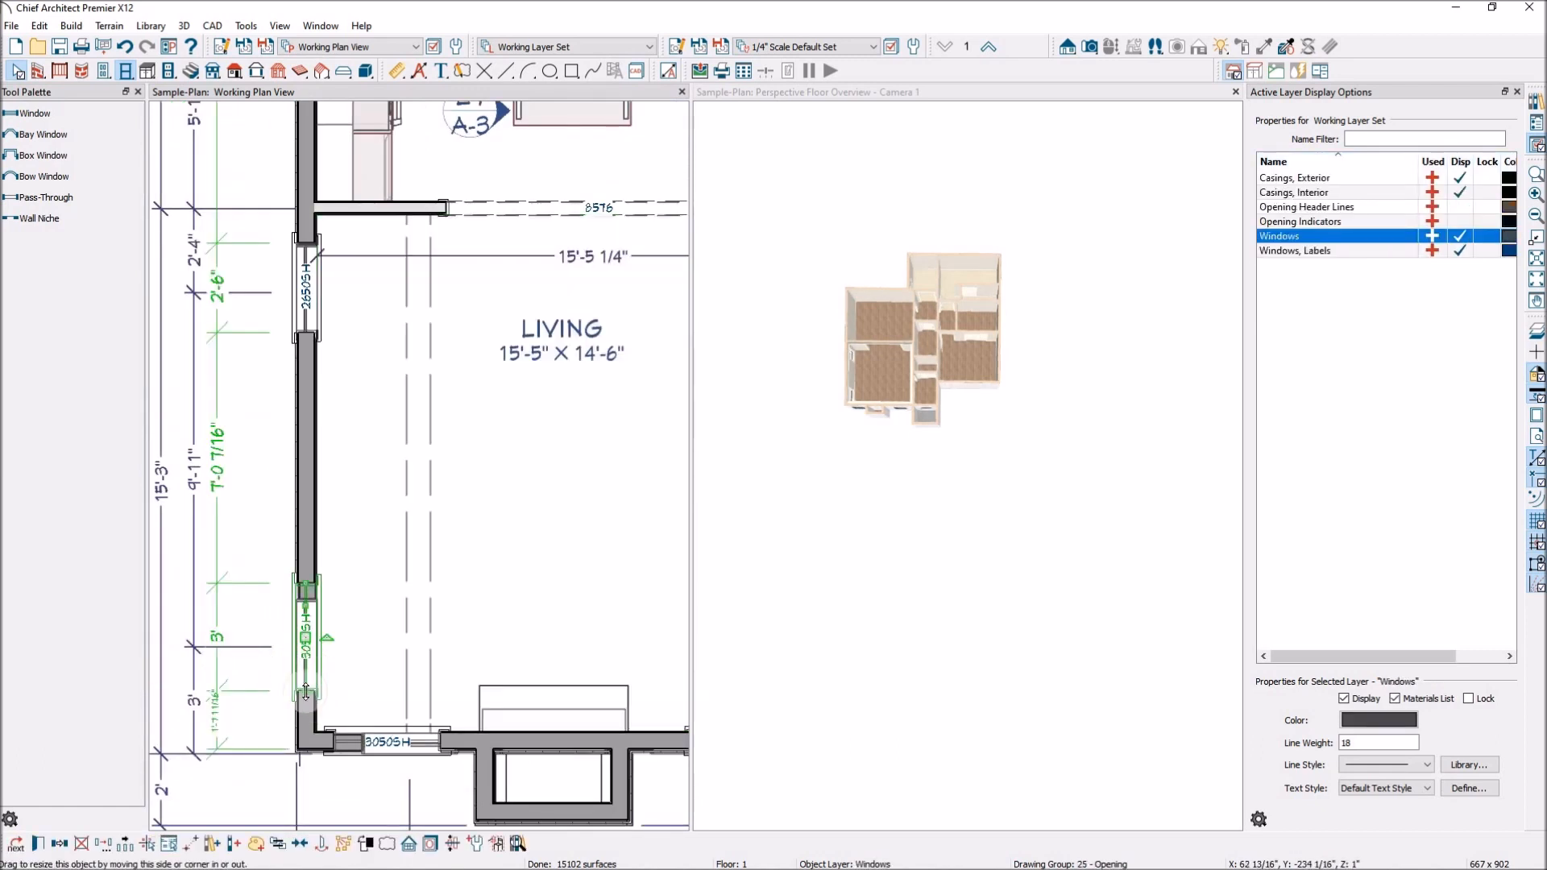
scroll(308, 715, "up", 1)
scroll(309, 714, "up", 1)
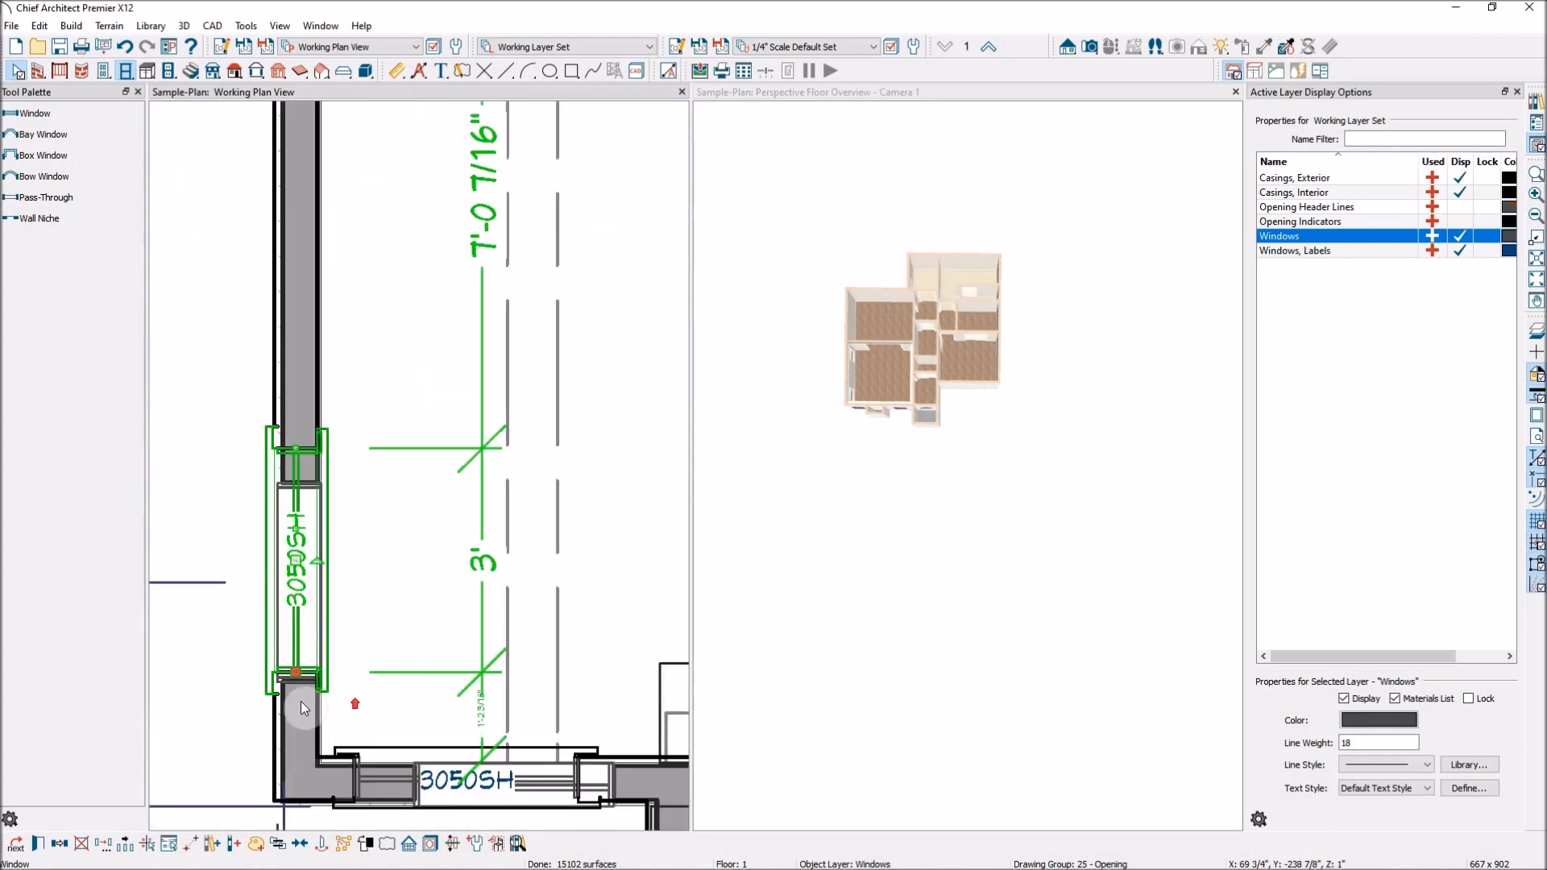
left_click_drag(303, 691, 305, 652)
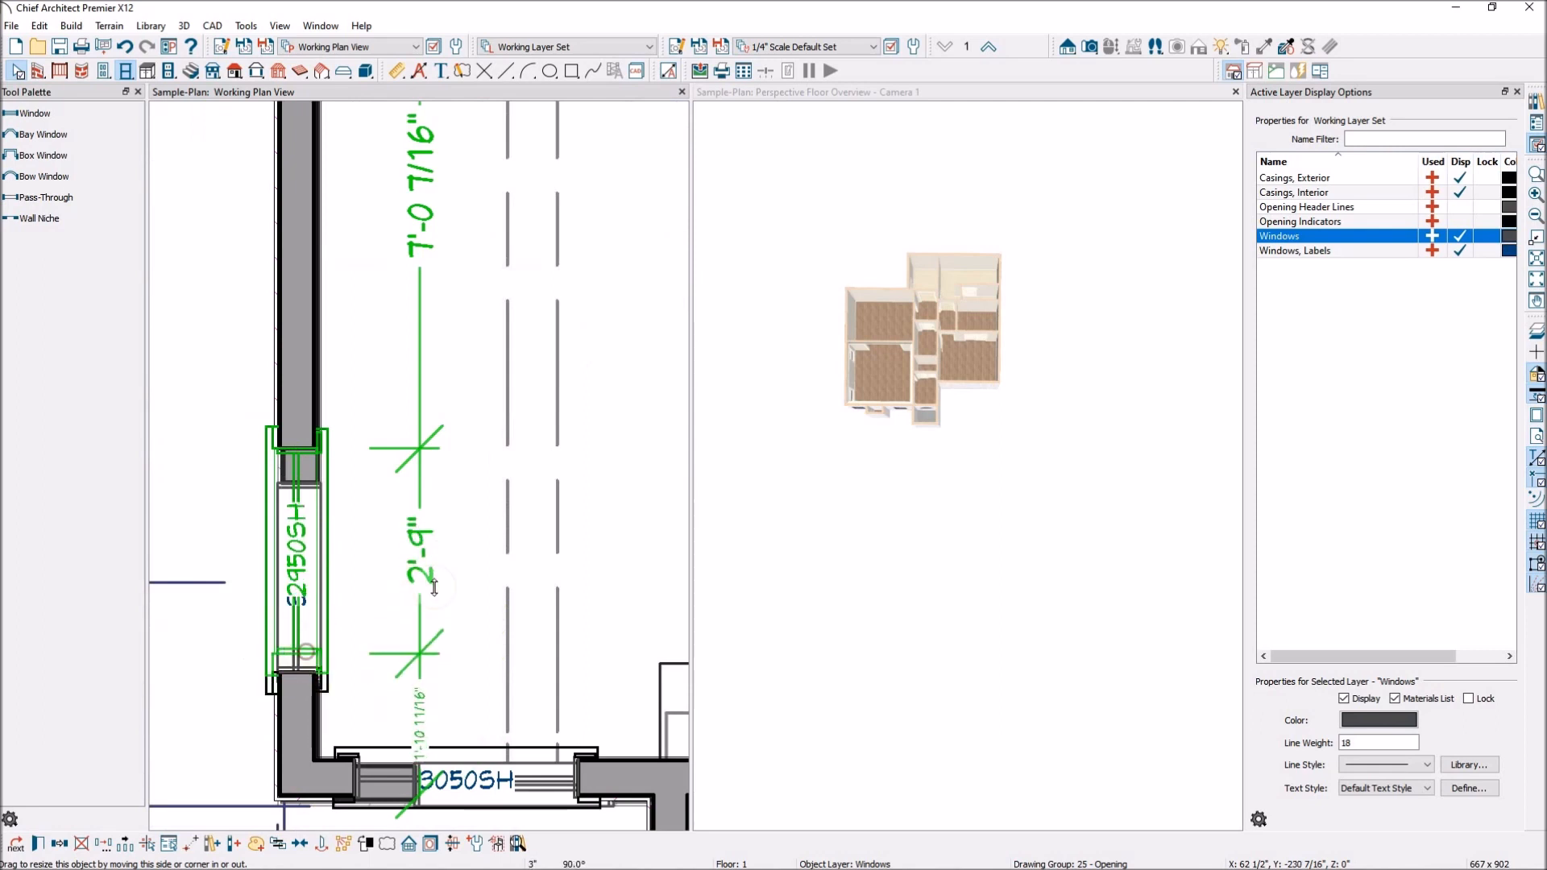
left_click(483, 575)
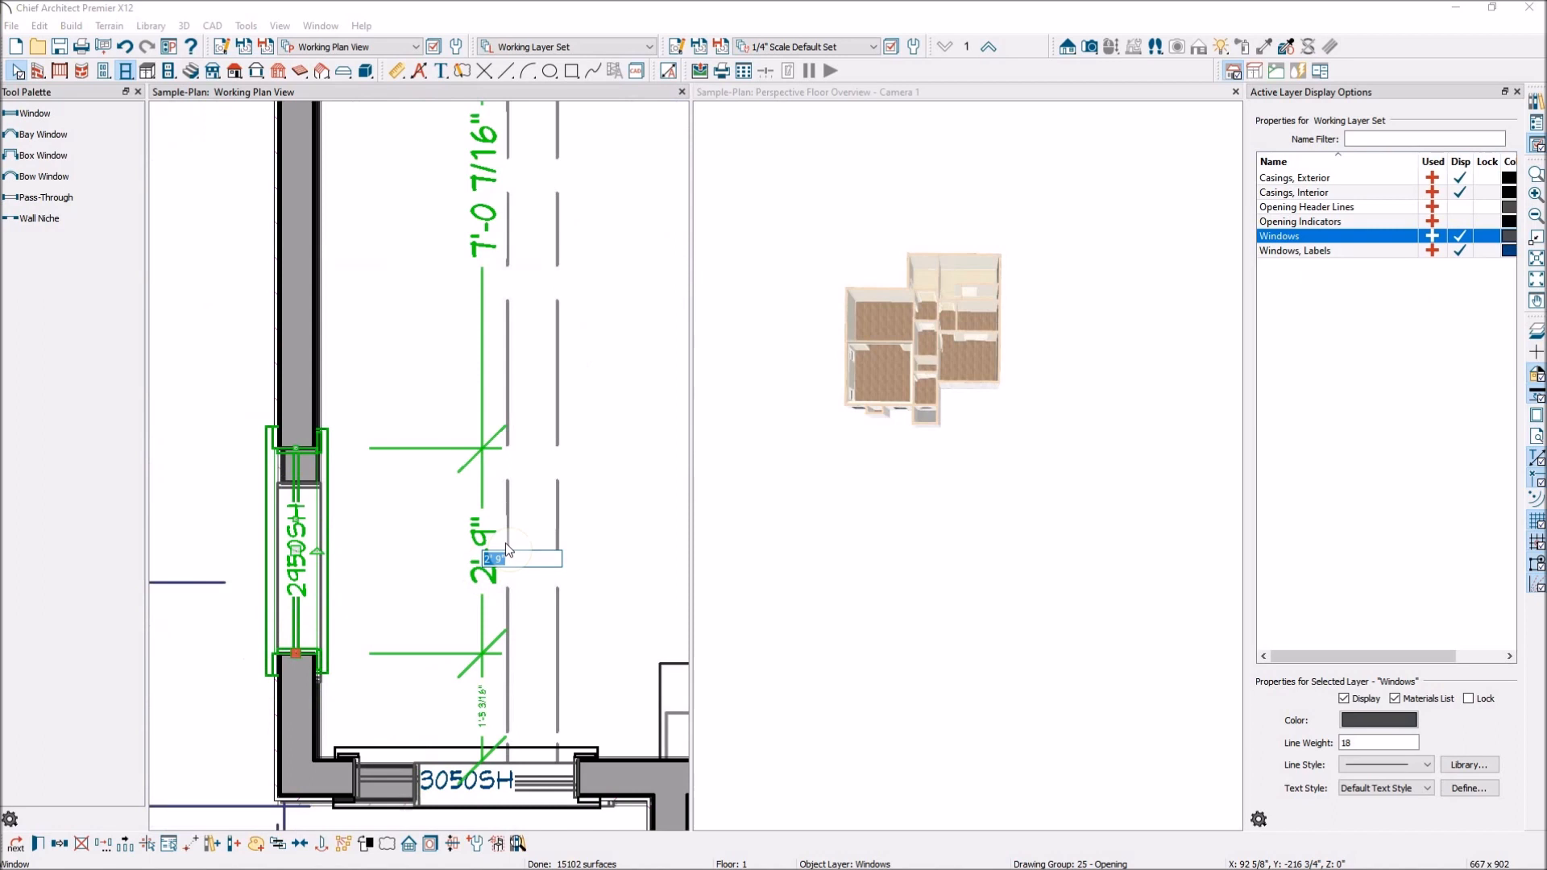
type("30")
key("Return")
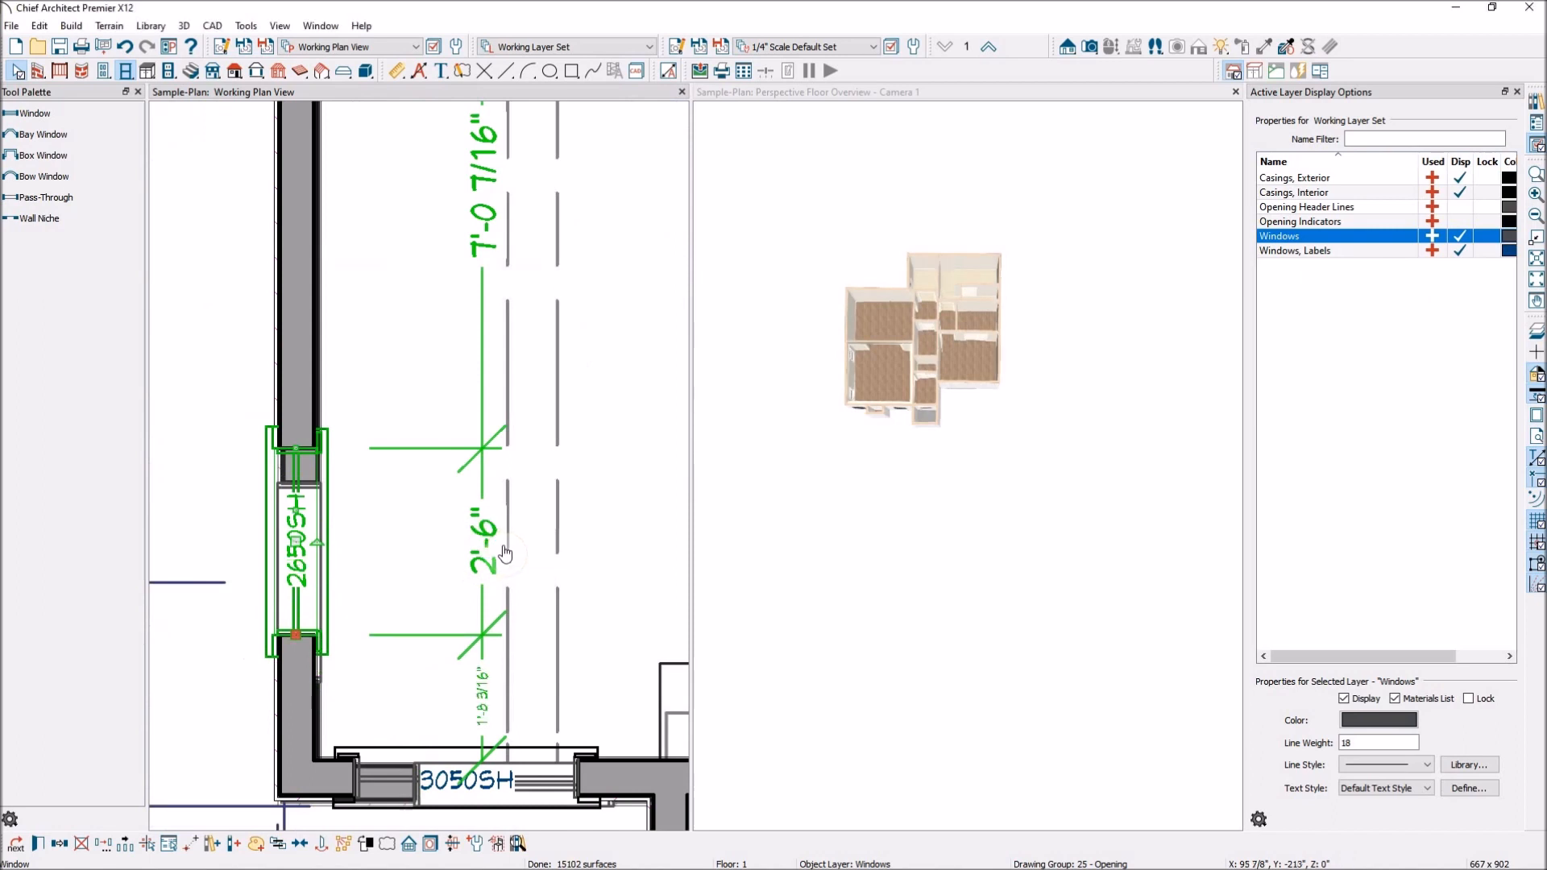
Move the narrowed lower window in the living room's left exterior wall closer to the corner, about 7'-6" from the upper window
key("Tab")
left_click(298, 546)
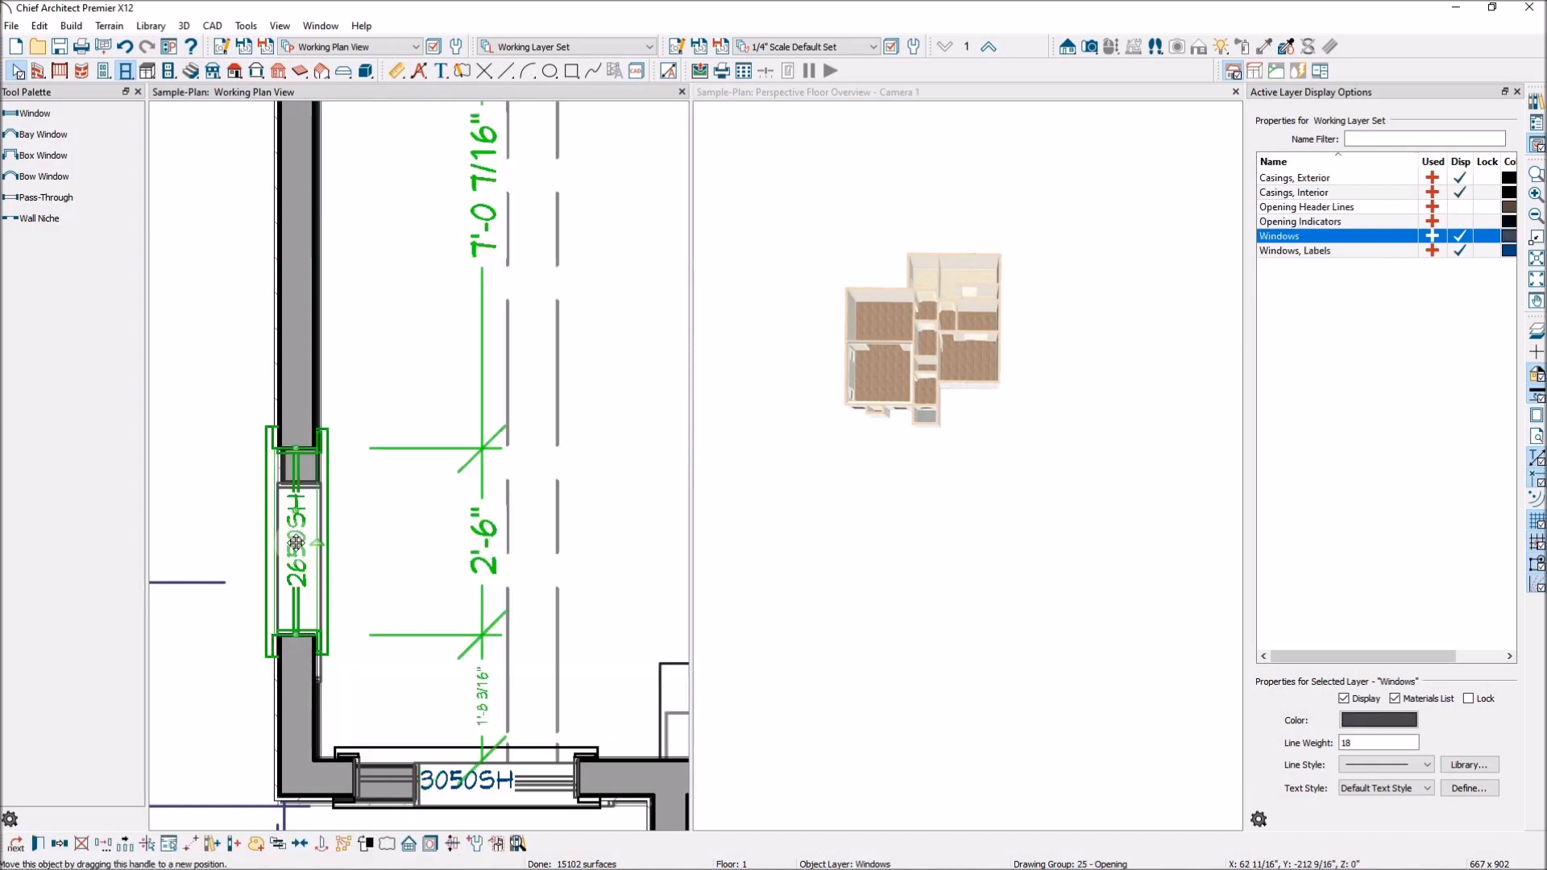
left_click(486, 552)
left_click(298, 545)
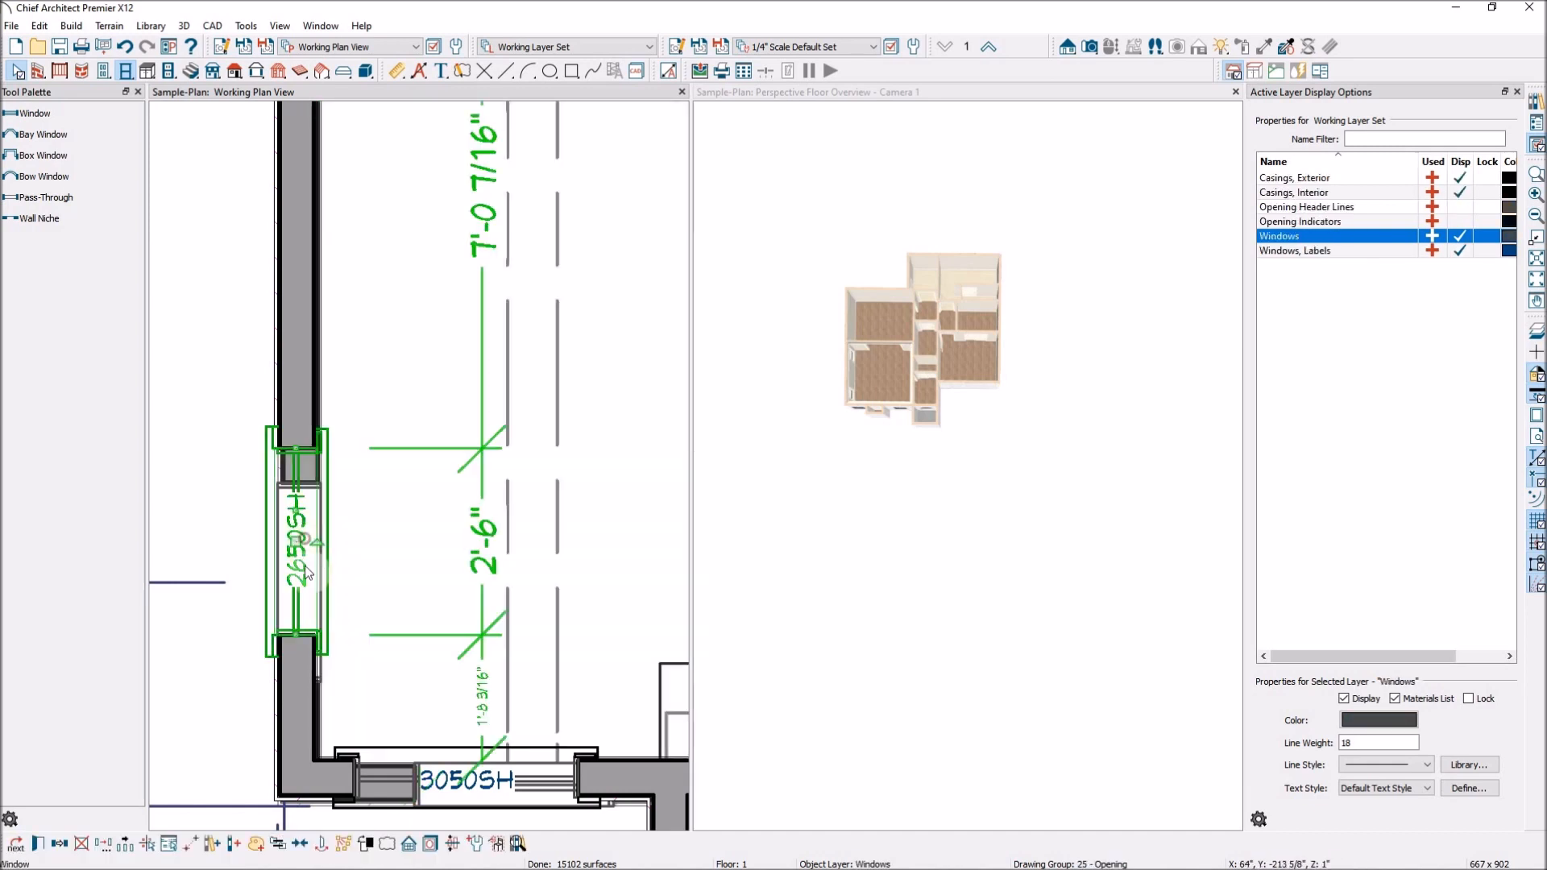
left_click(295, 635)
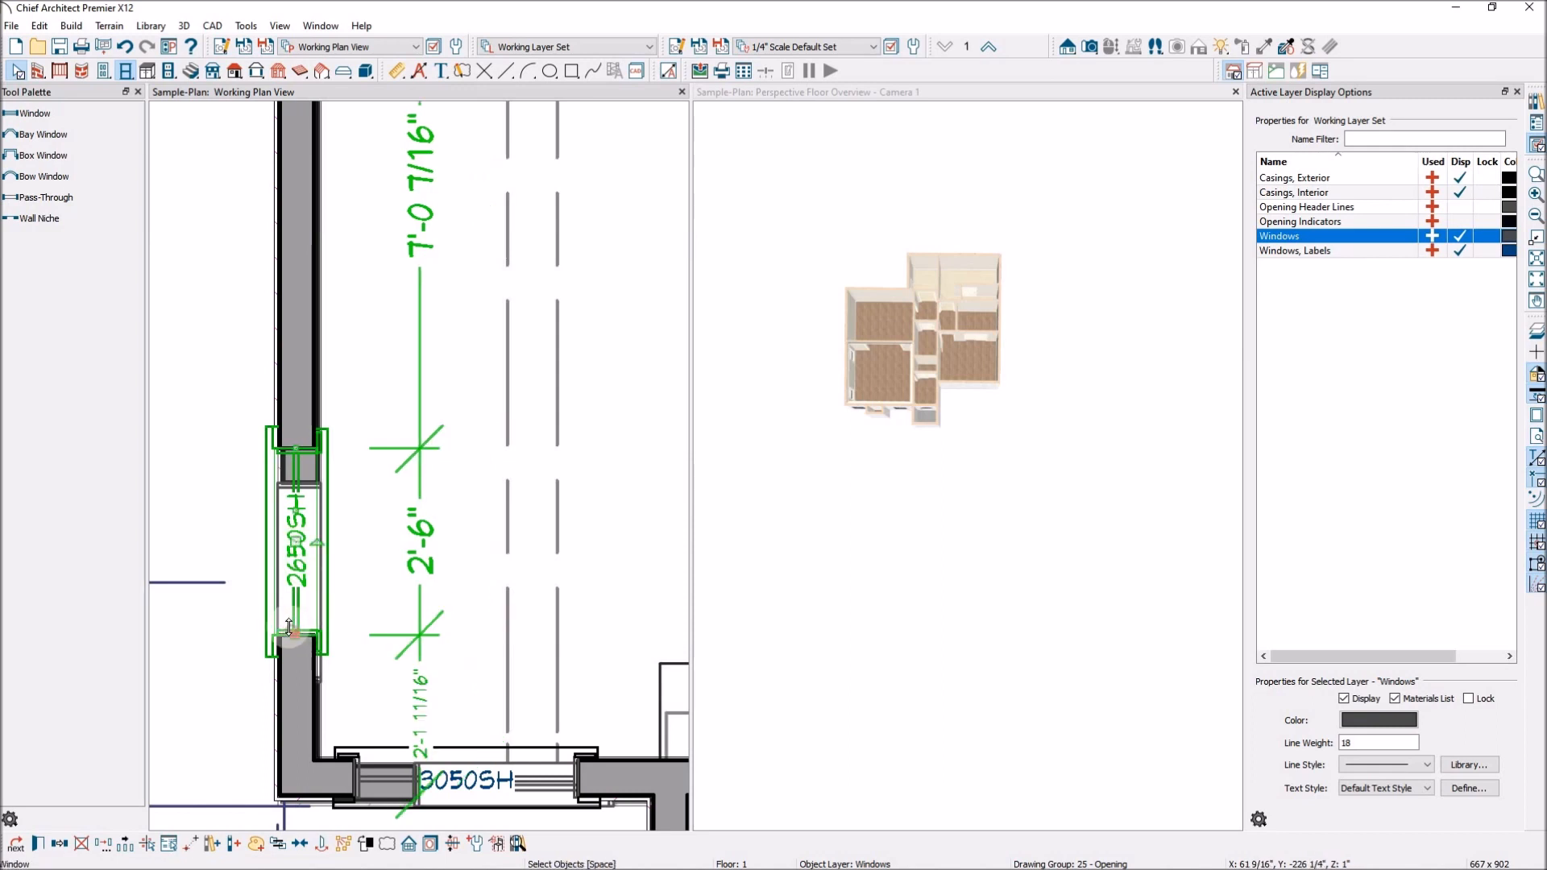
left_click(304, 449)
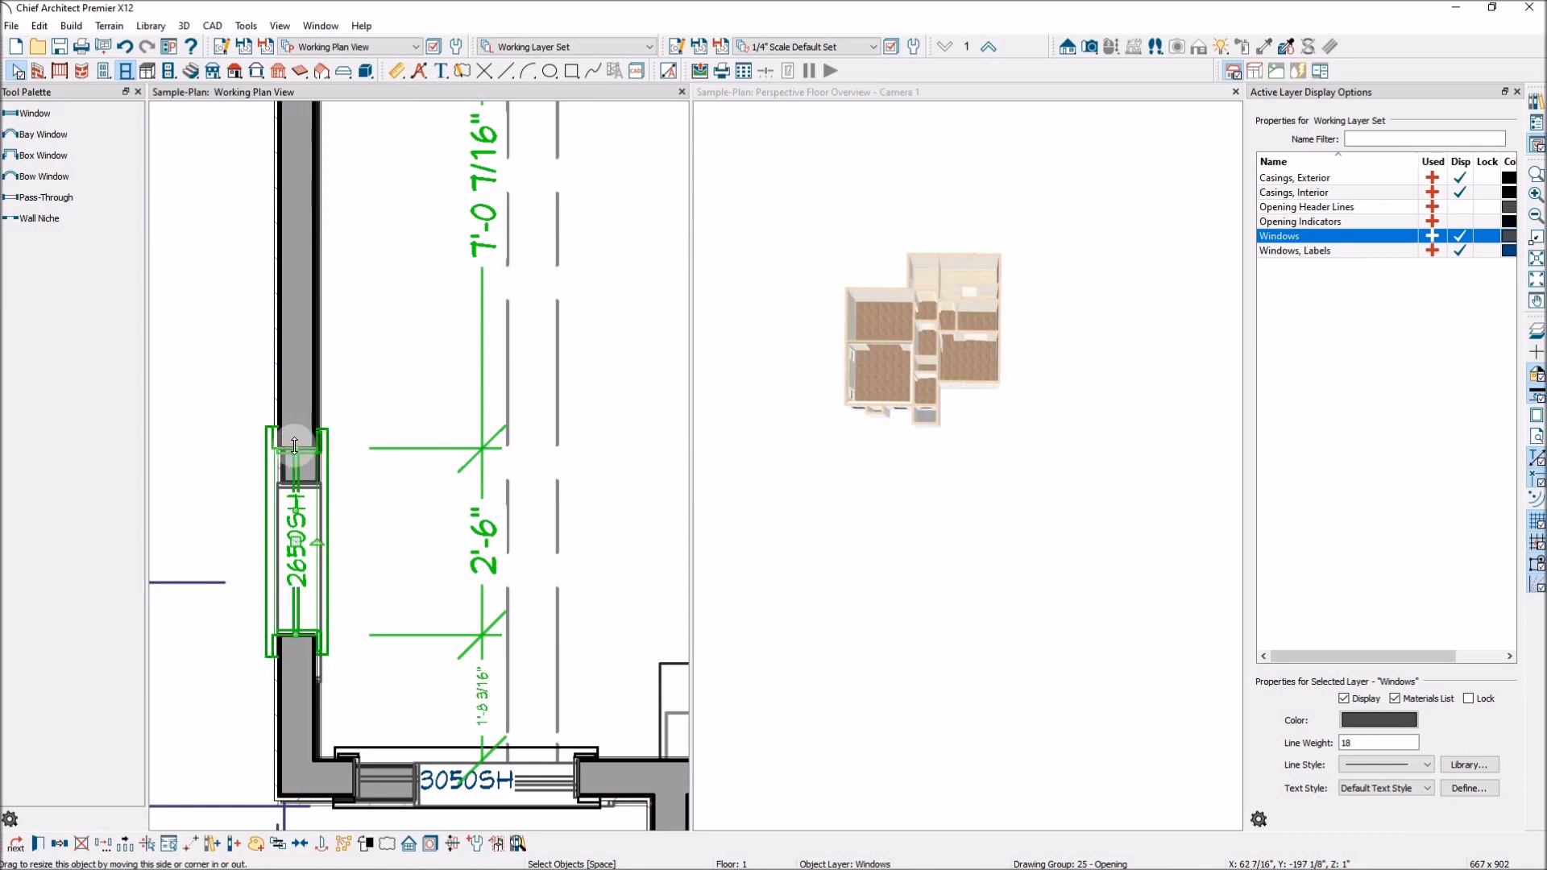
left_click(295, 446)
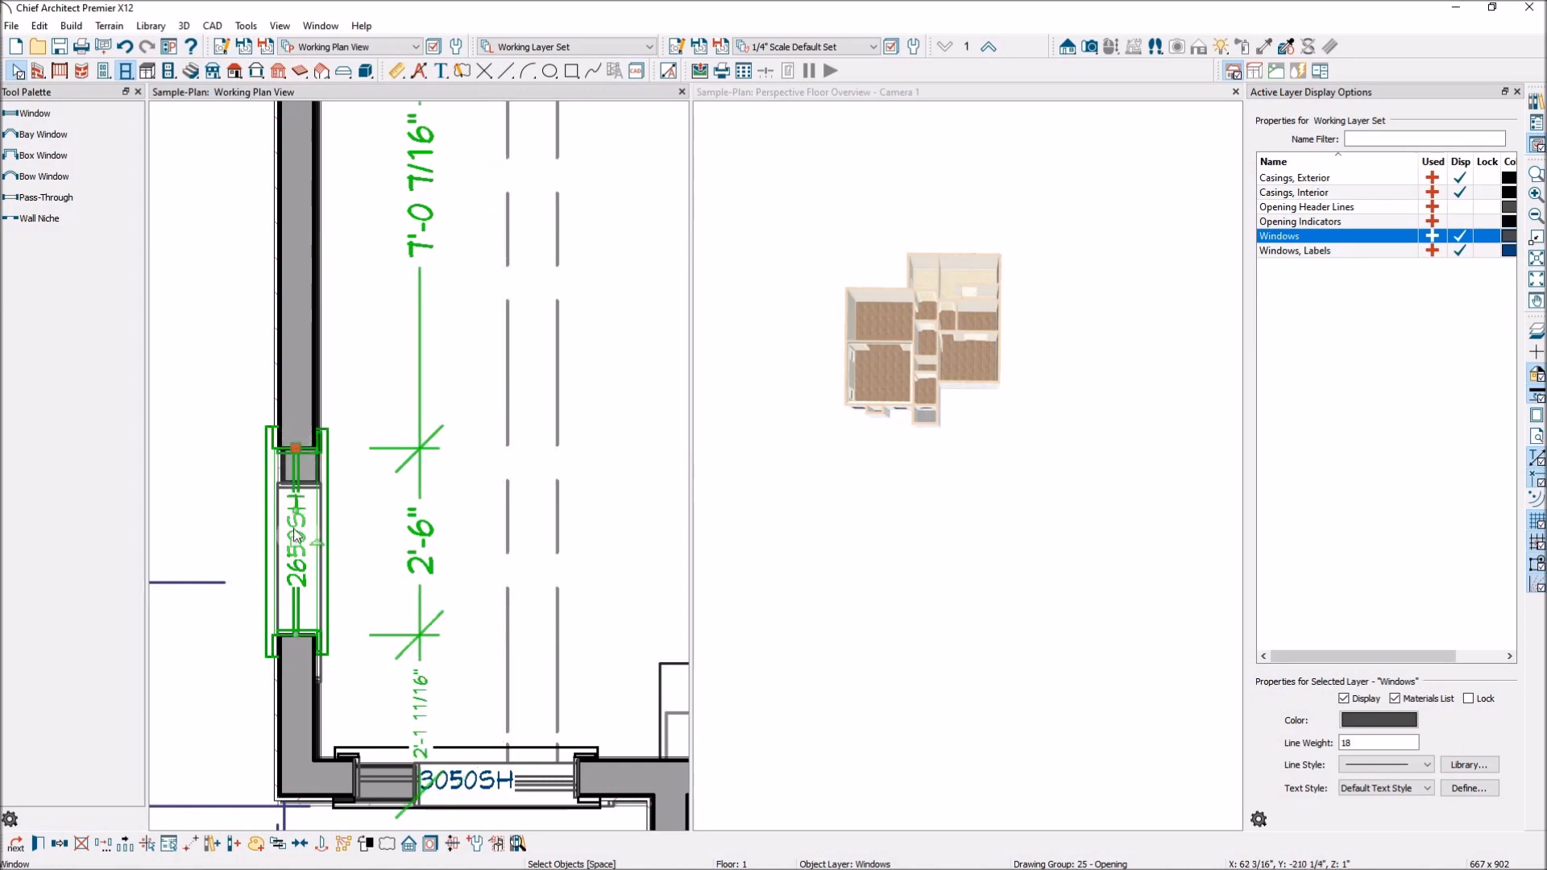
left_click_drag(297, 548, 296, 583)
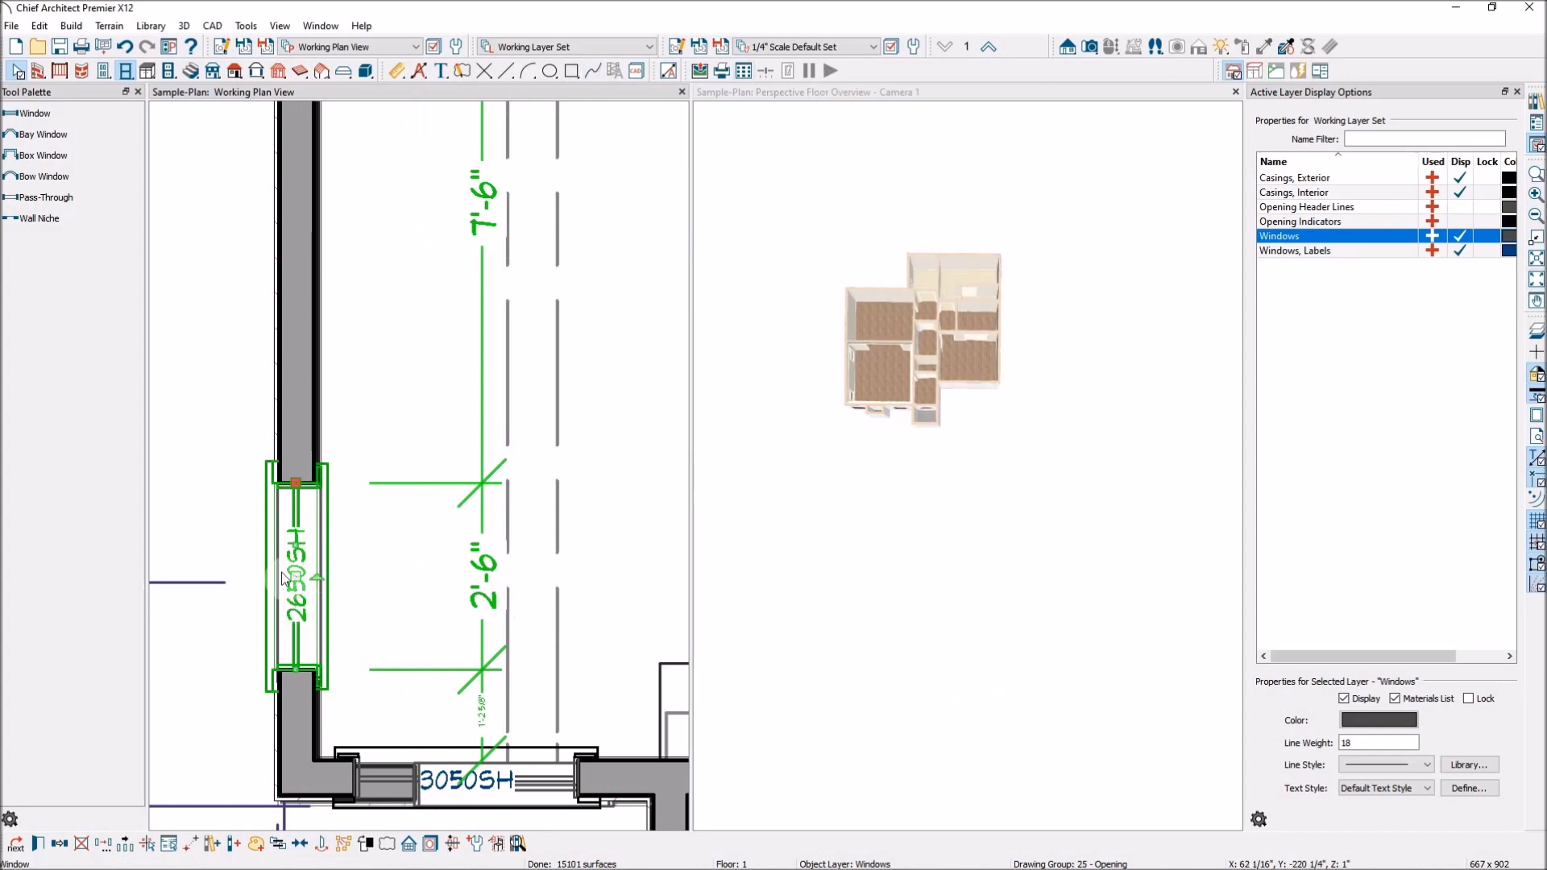
Orbit the perspective floor overview to examine the living room windows from outside, around the corner beside the fireplace
scroll(296, 600, "down", 6)
scroll(310, 255, "down", 2)
scroll(855, 413, "up", 5)
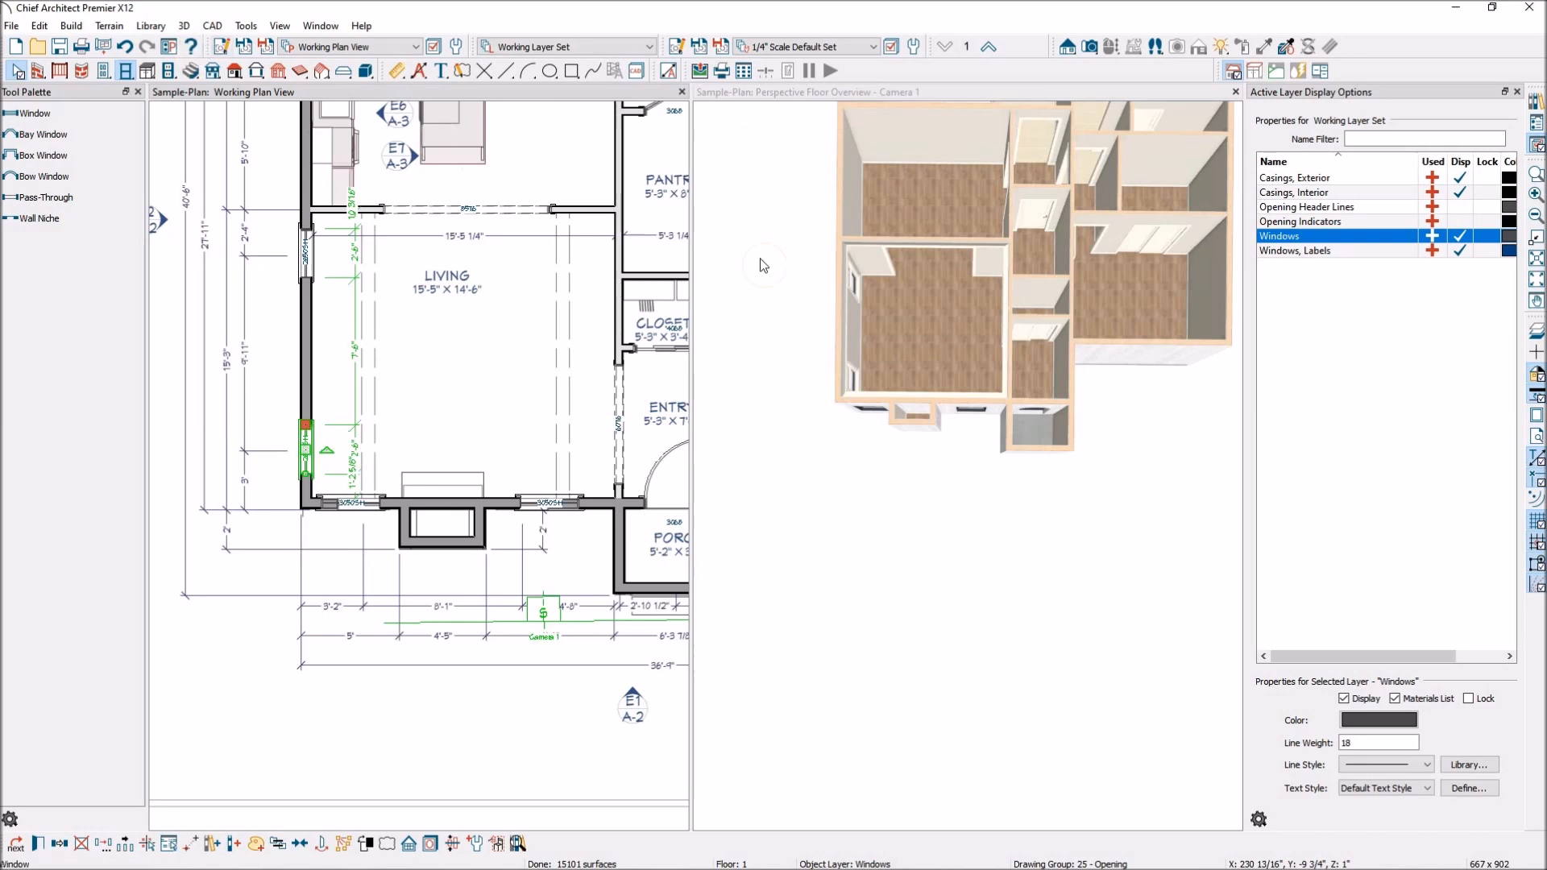
left_click(763, 201)
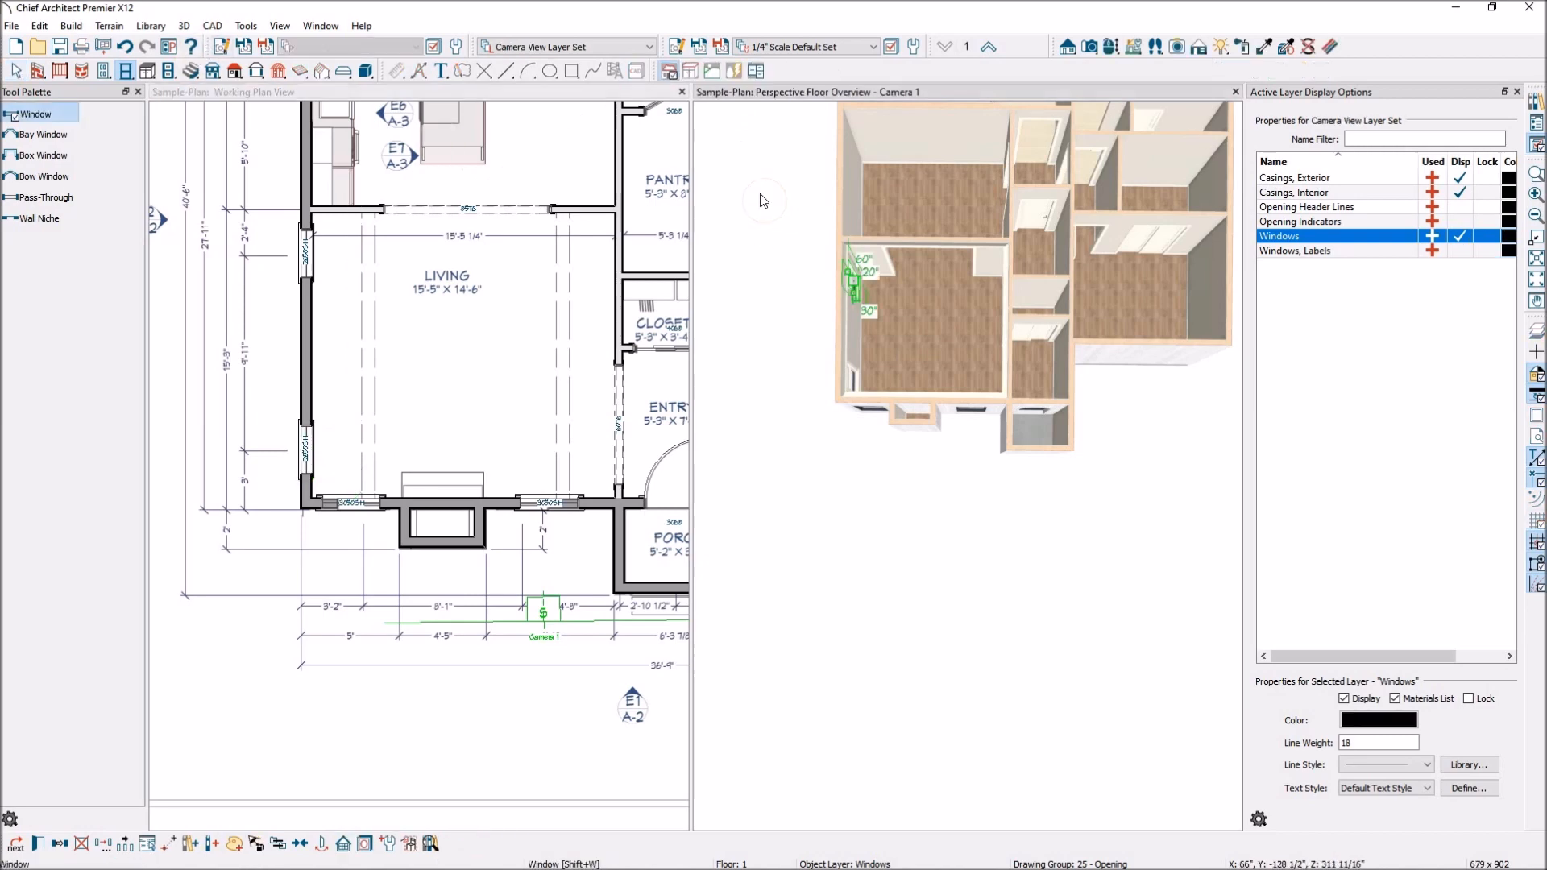
left_click(763, 280)
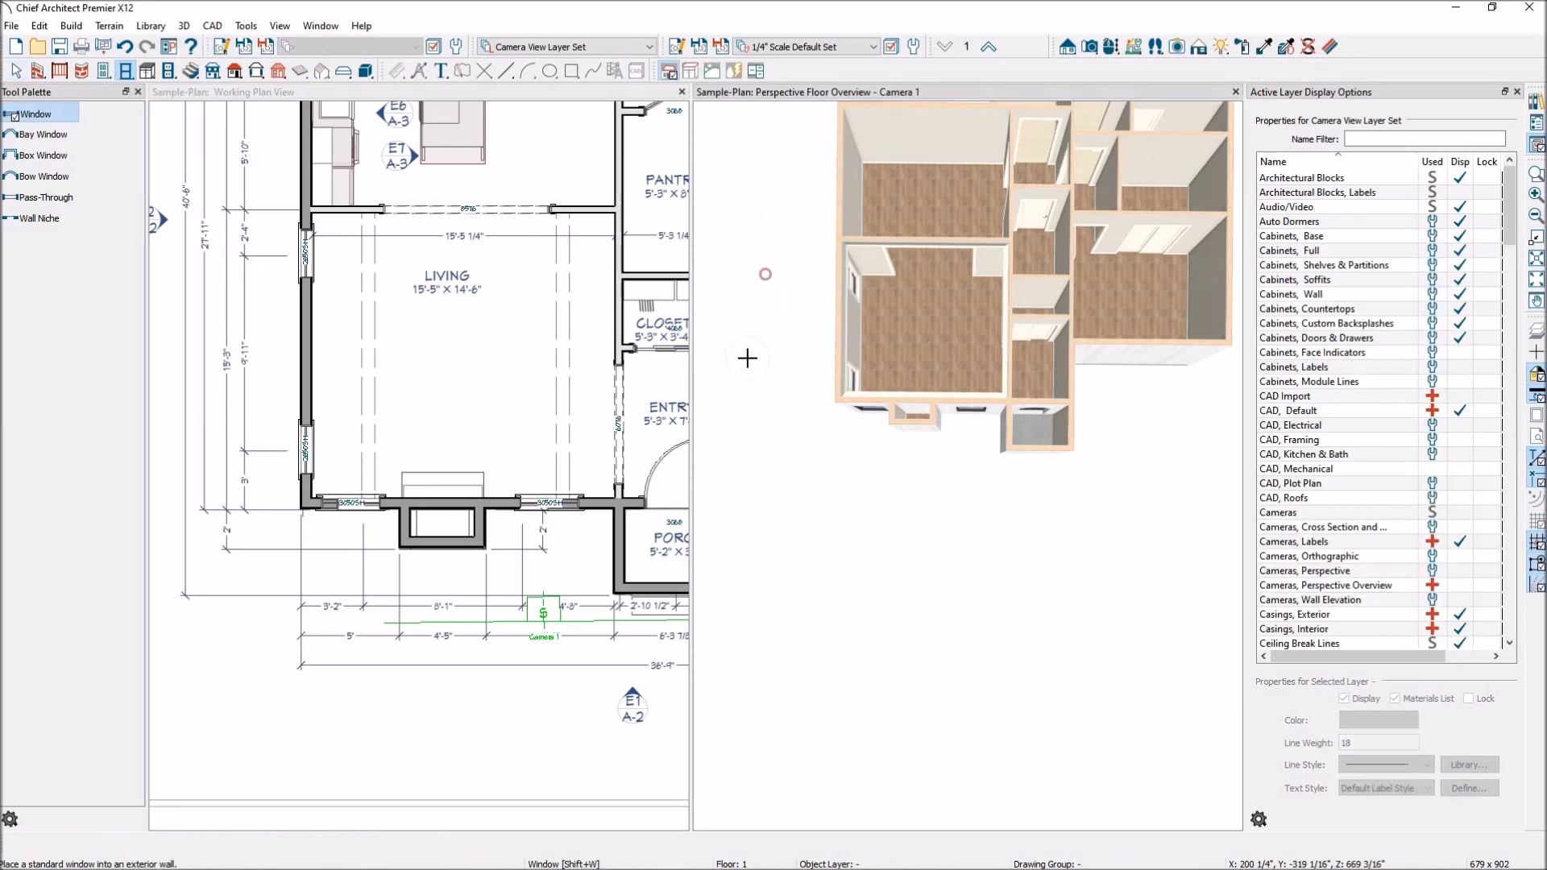
left_click(1092, 50)
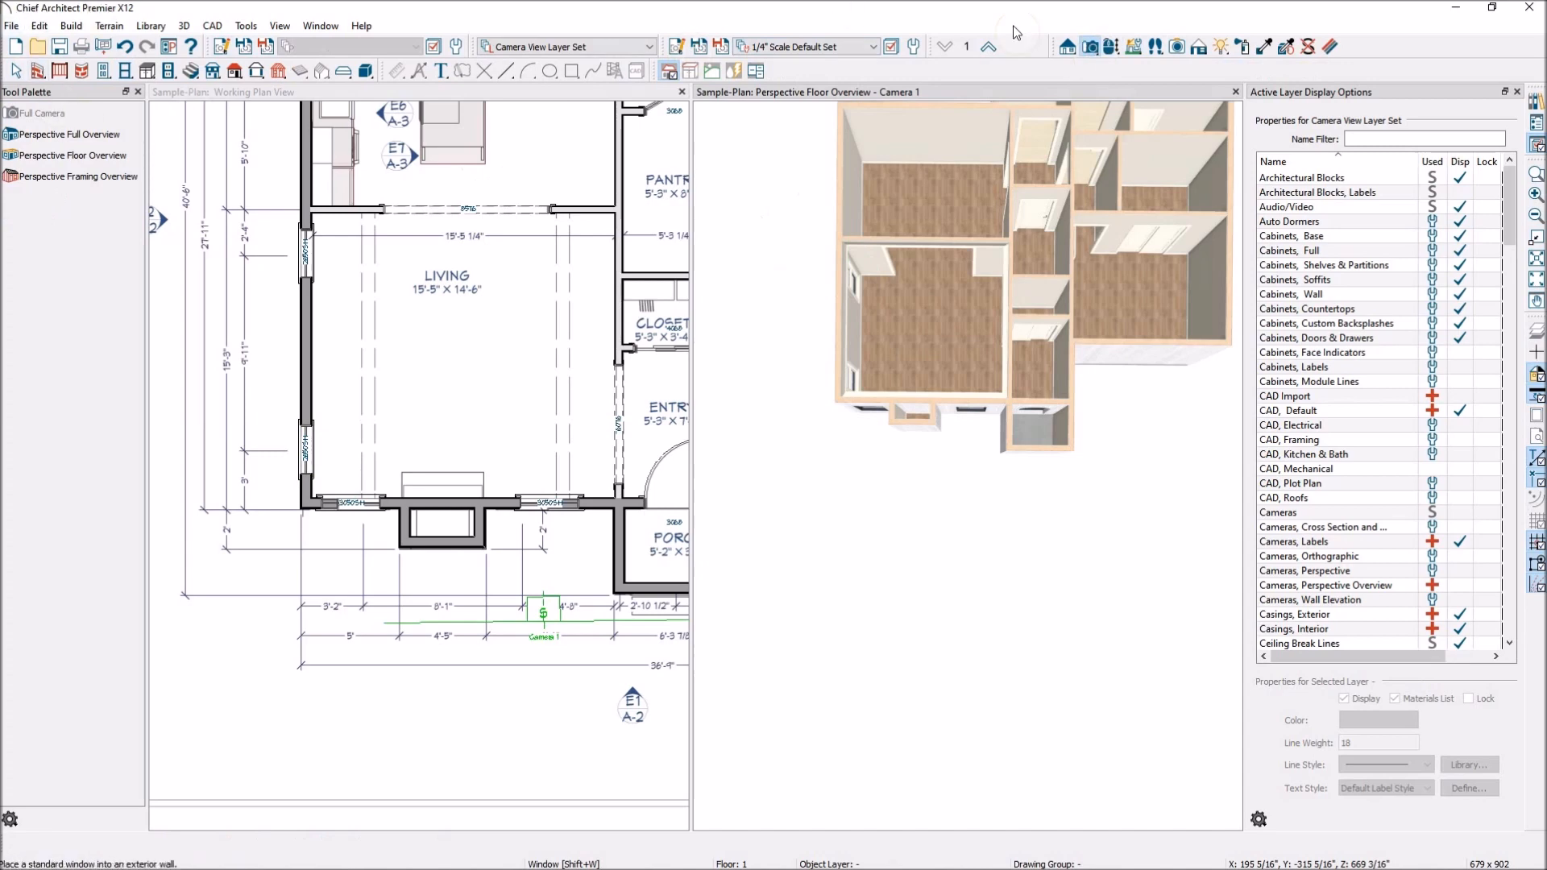
left_click(1111, 48)
left_click_drag(962, 509, 991, 355)
scroll(886, 438, "up", 3)
scroll(887, 438, "up", 2)
left_click_drag(1100, 521, 1066, 532)
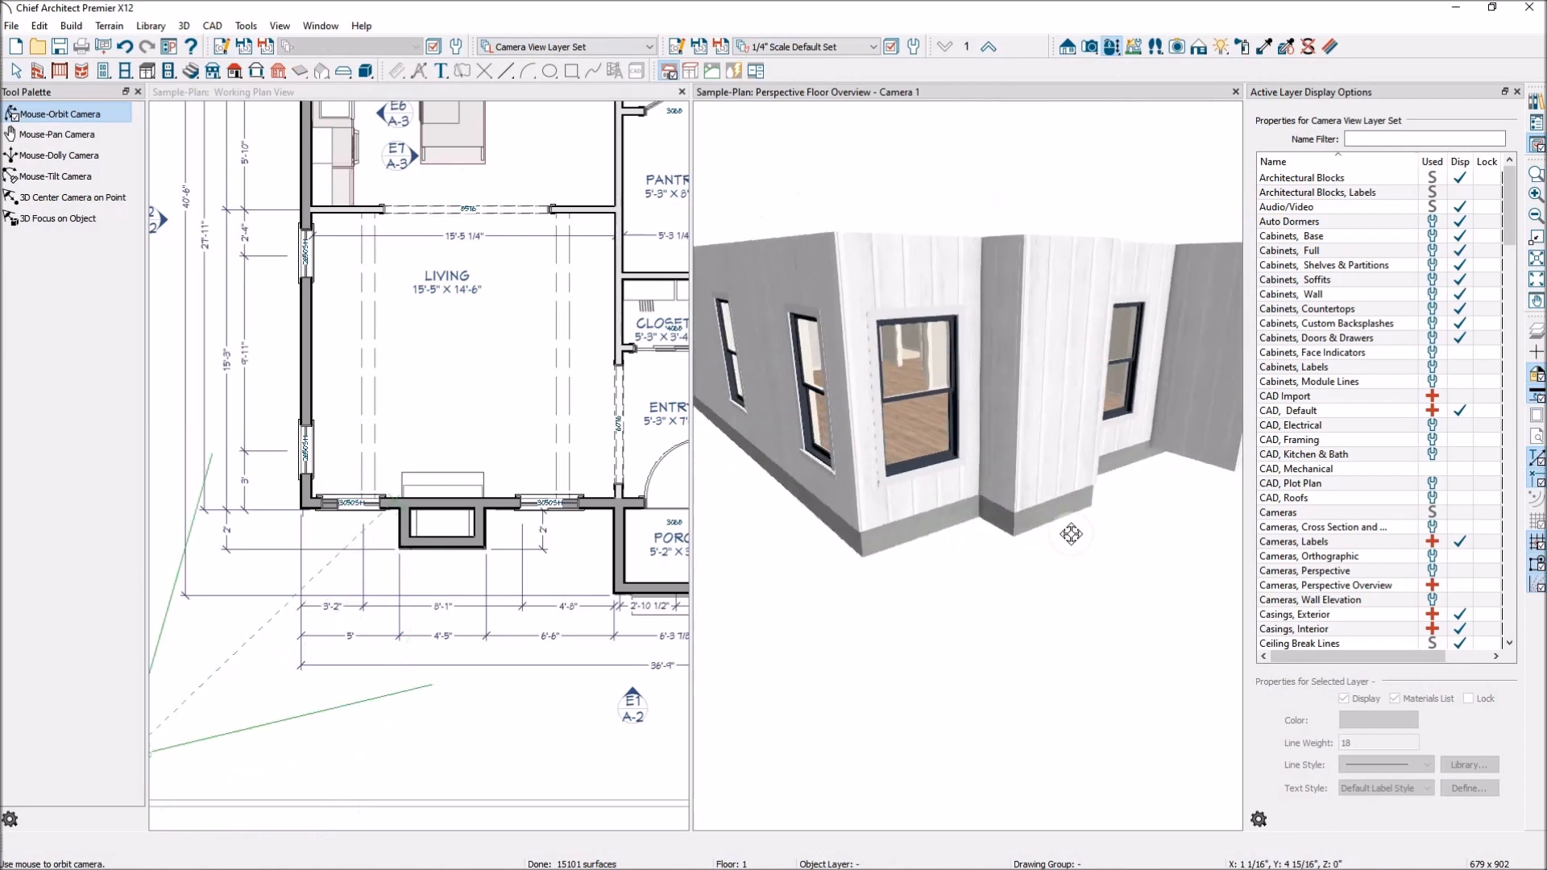
scroll(962, 456, "up", 2)
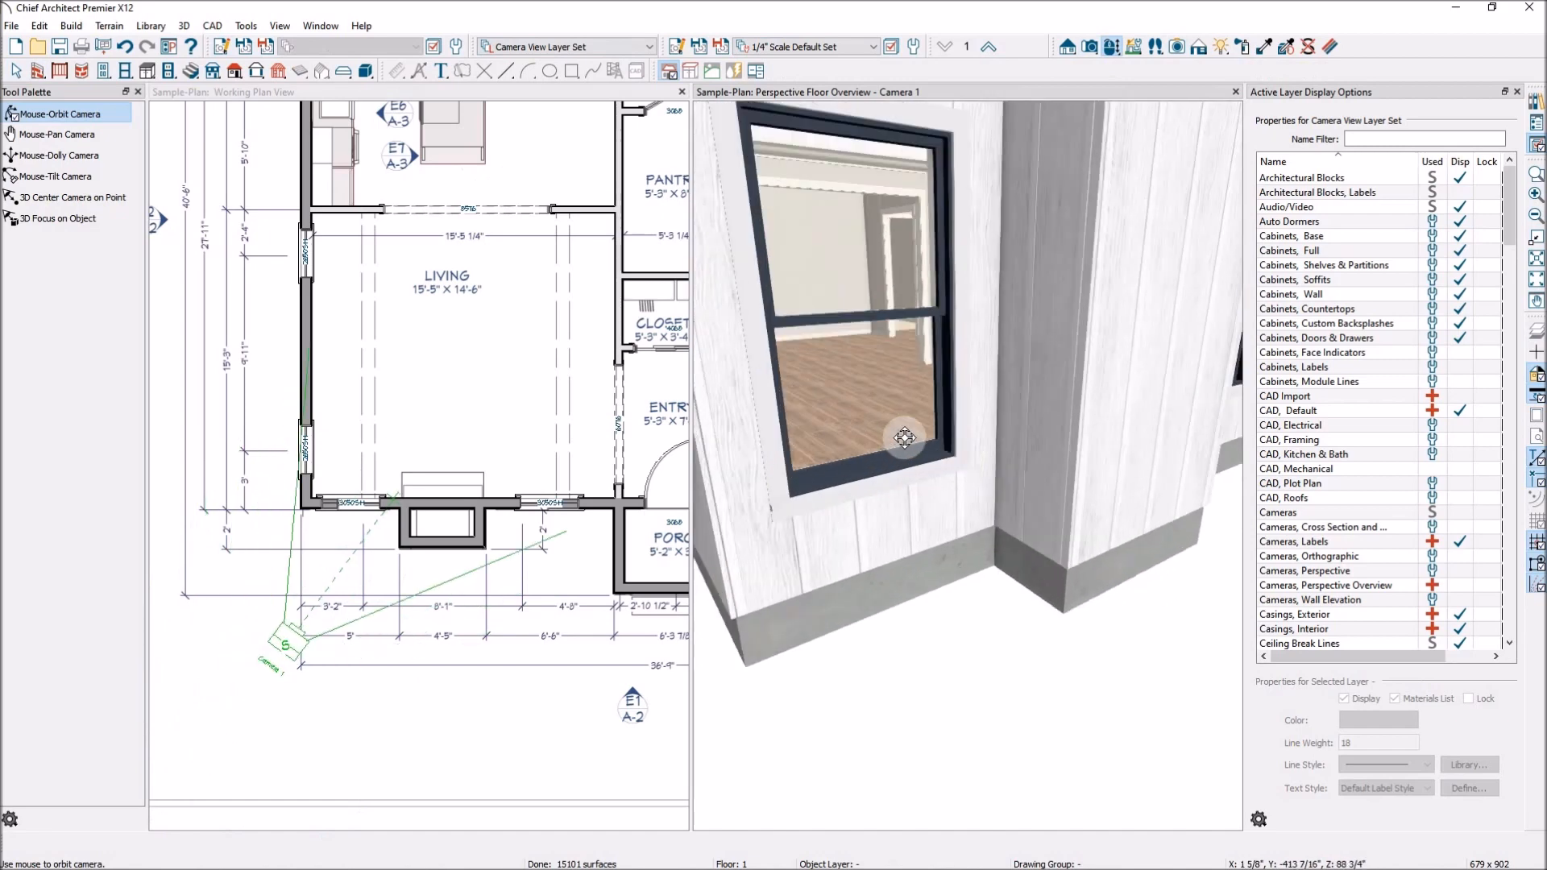
scroll(986, 482, "down", 2)
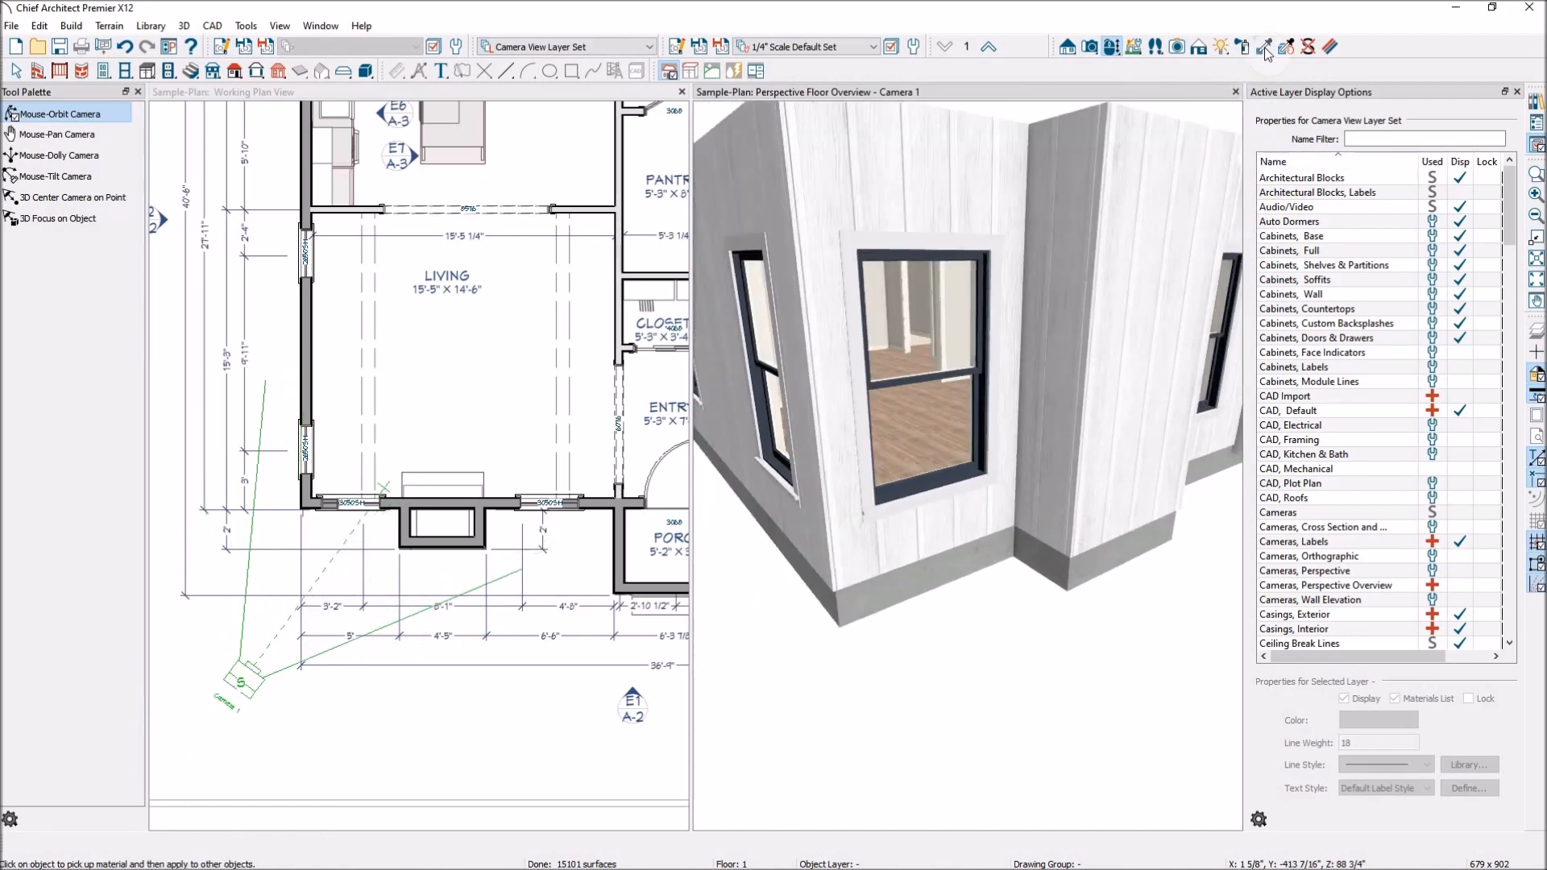
Use the Material Painter to apply the Color - Brite material to the dark frame of the window beside the fireplace
left_click(1265, 49)
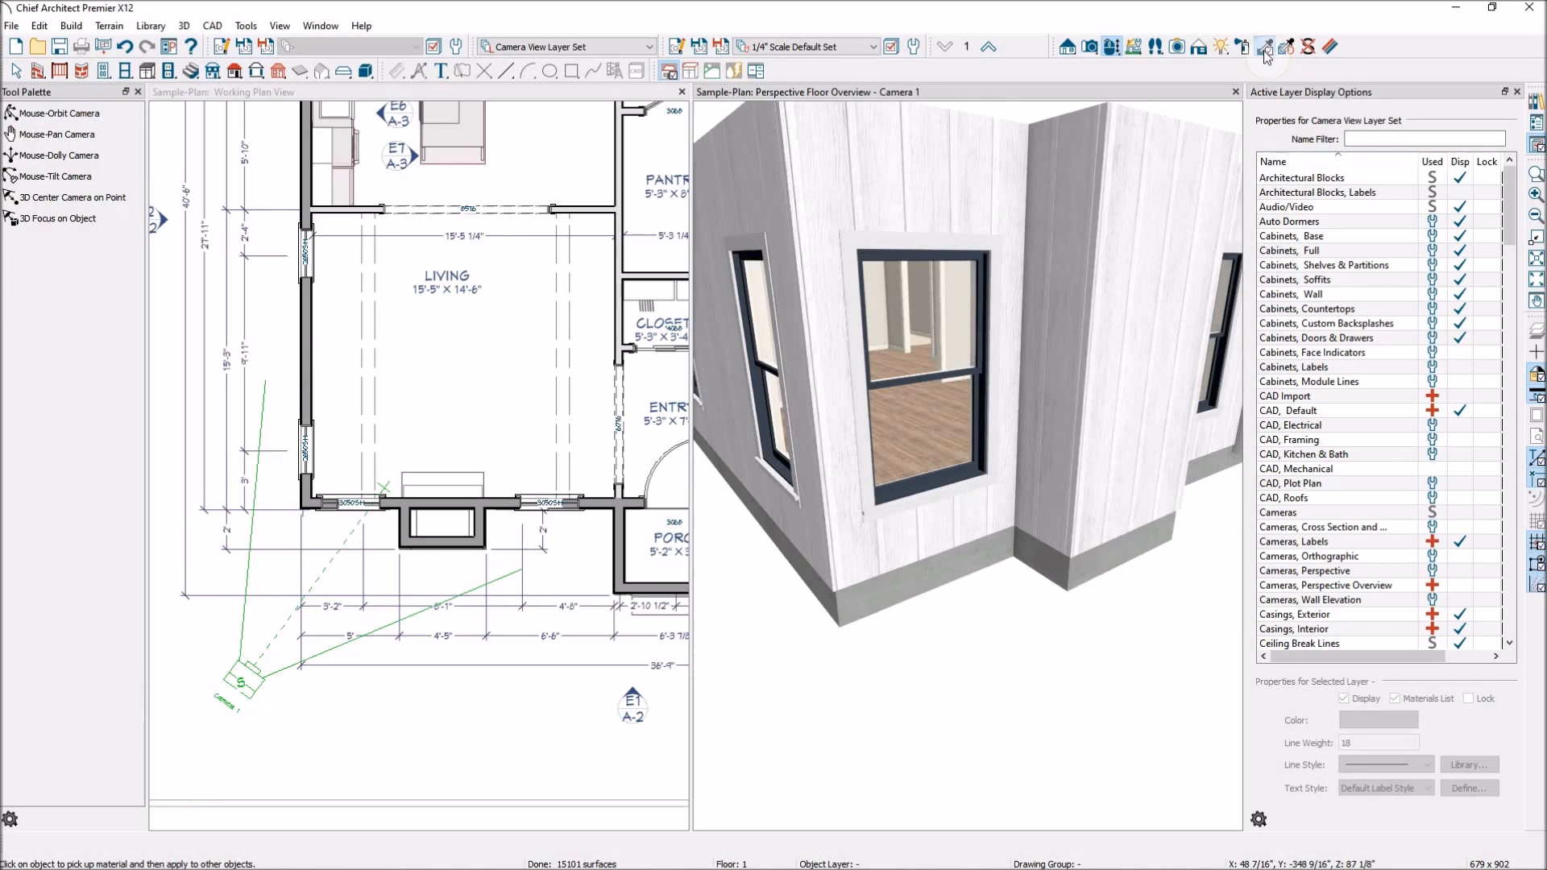
left_click(978, 484)
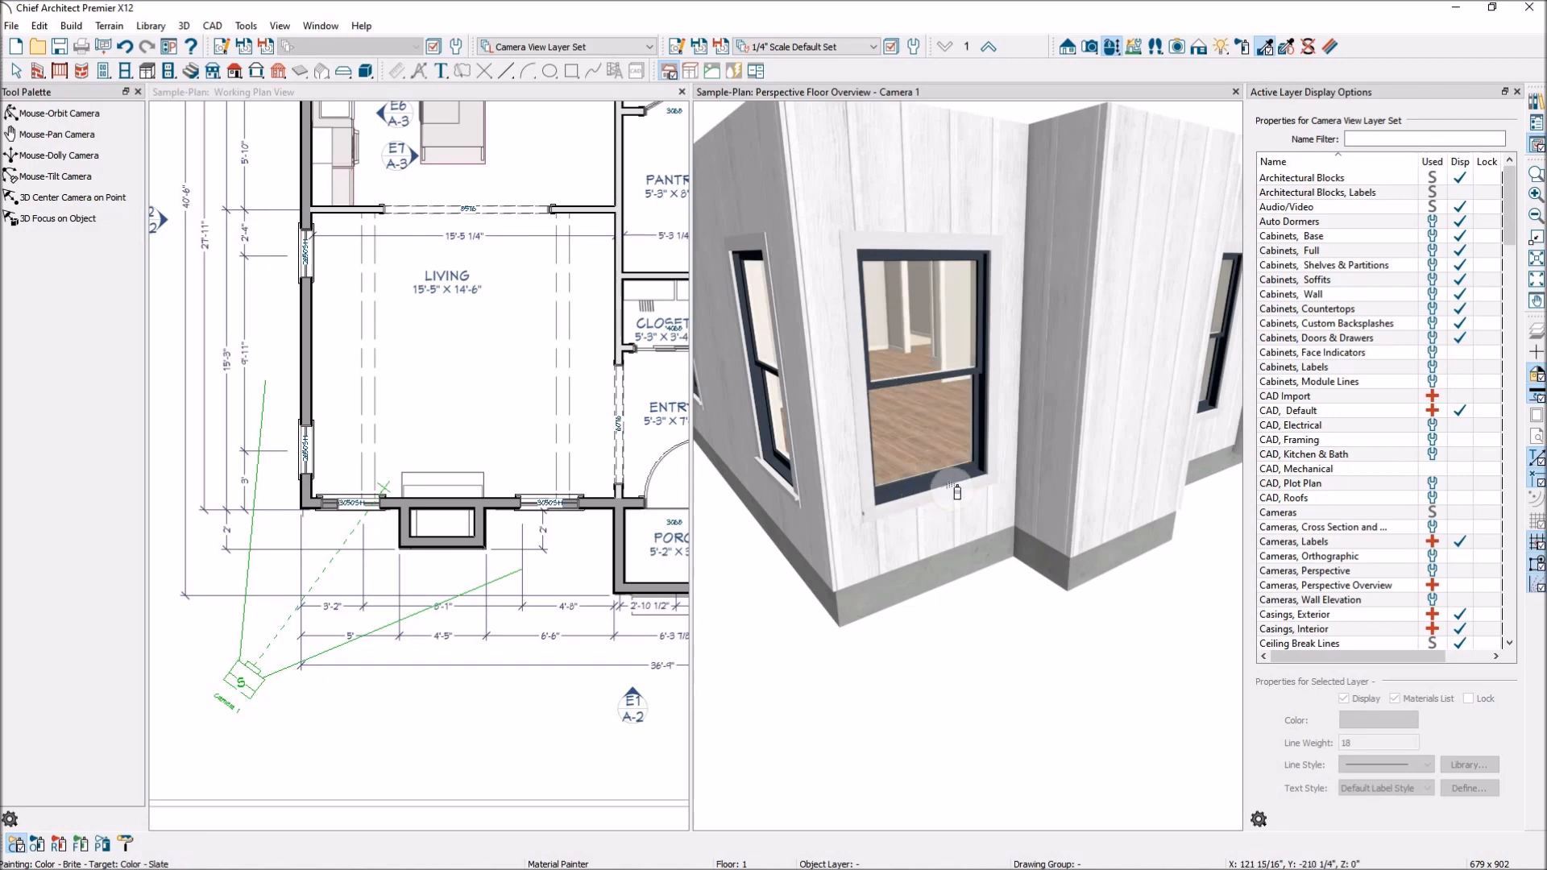
left_click(955, 489)
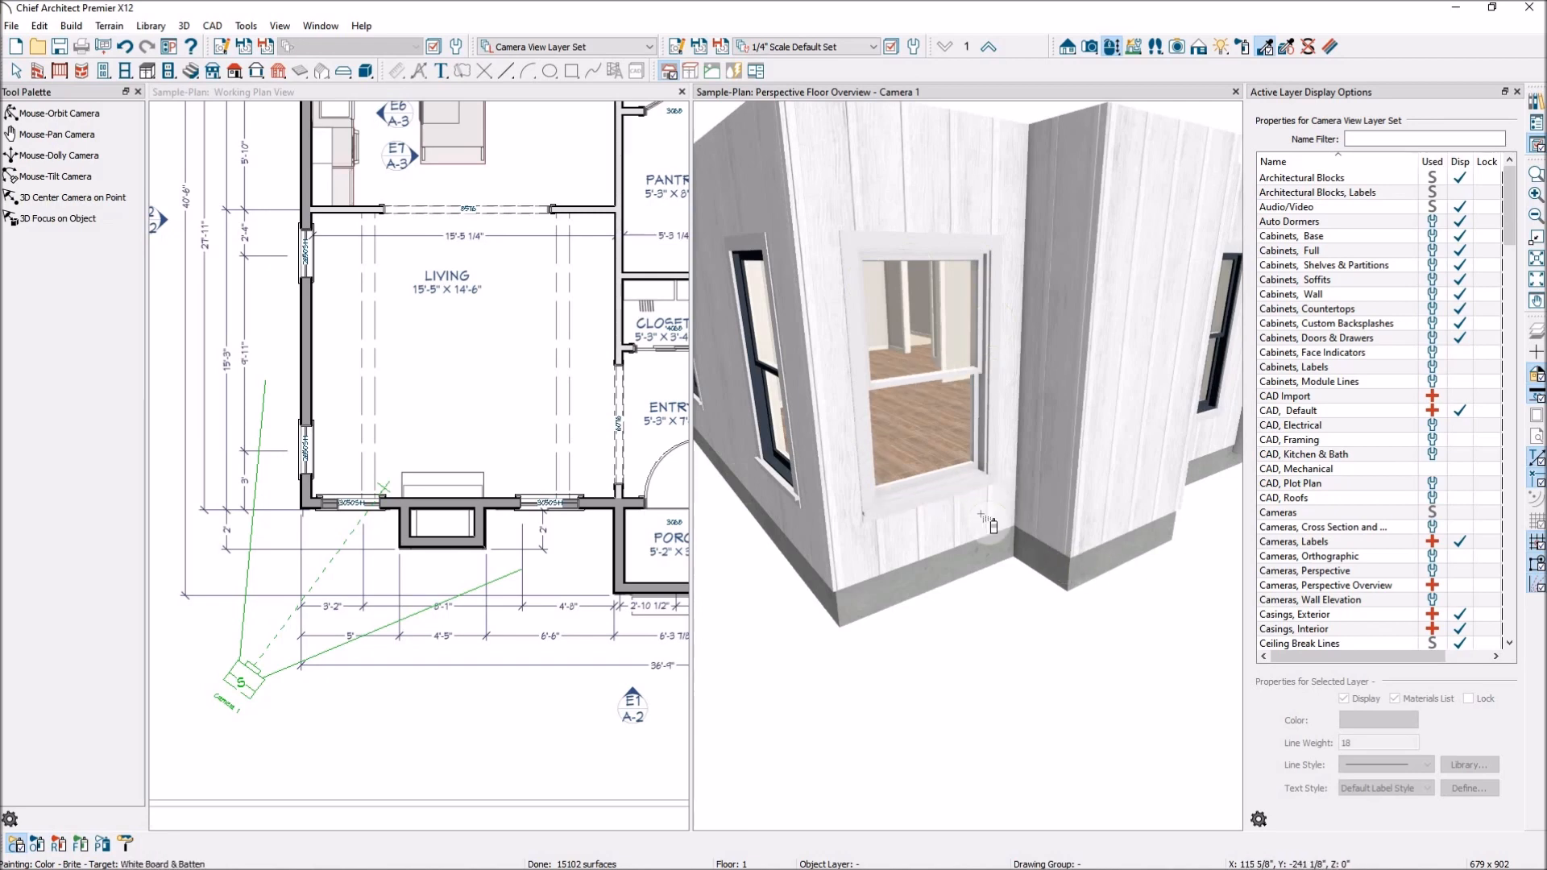
Set the Material Painter to replace identical materials throughout the whole plan
scroll(983, 518, "down", 3)
scroll(304, 751, "up", 2)
mouse_move(98, 852)
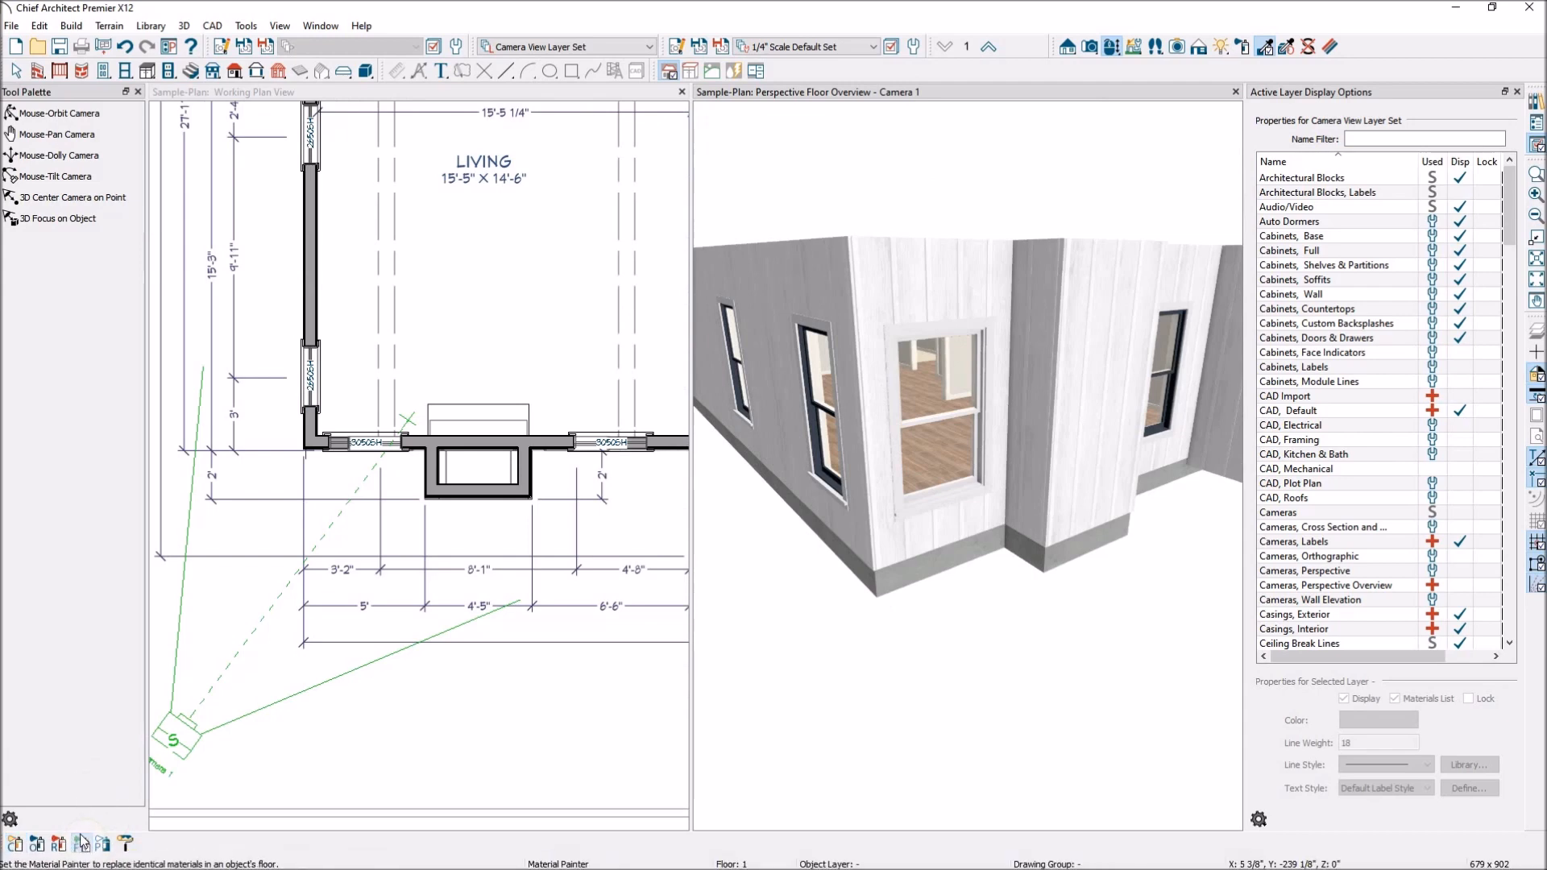
left_click(82, 845)
left_click(105, 846)
scroll(999, 527, "down", 3)
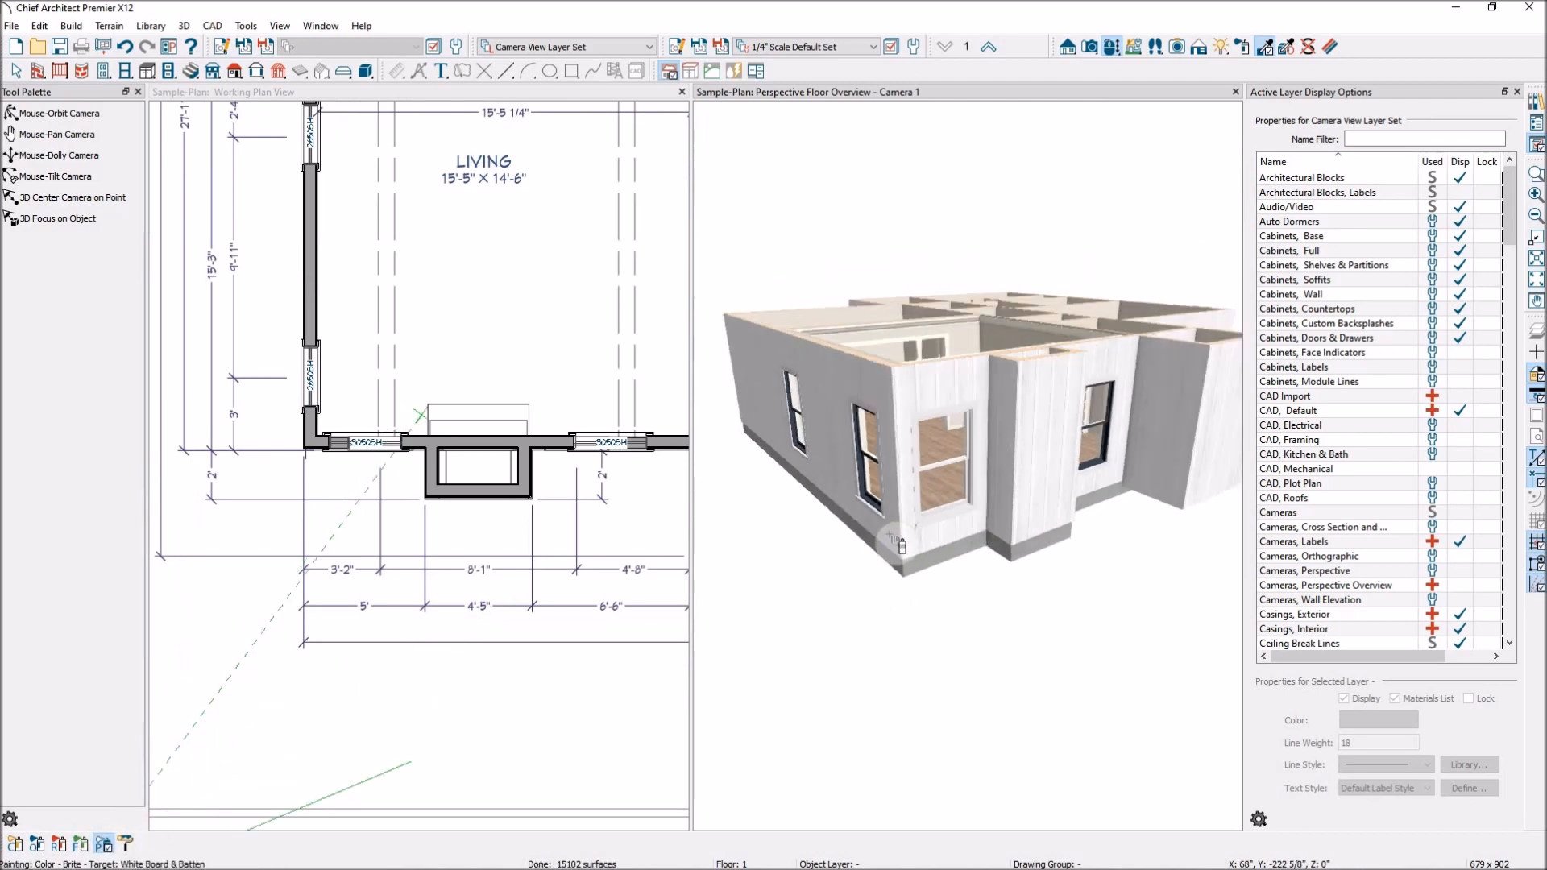
Pick up Color - Brite from the repainted window and apply it plan-wide, starting from a dark window frame in the left exterior wall
left_click(40, 107)
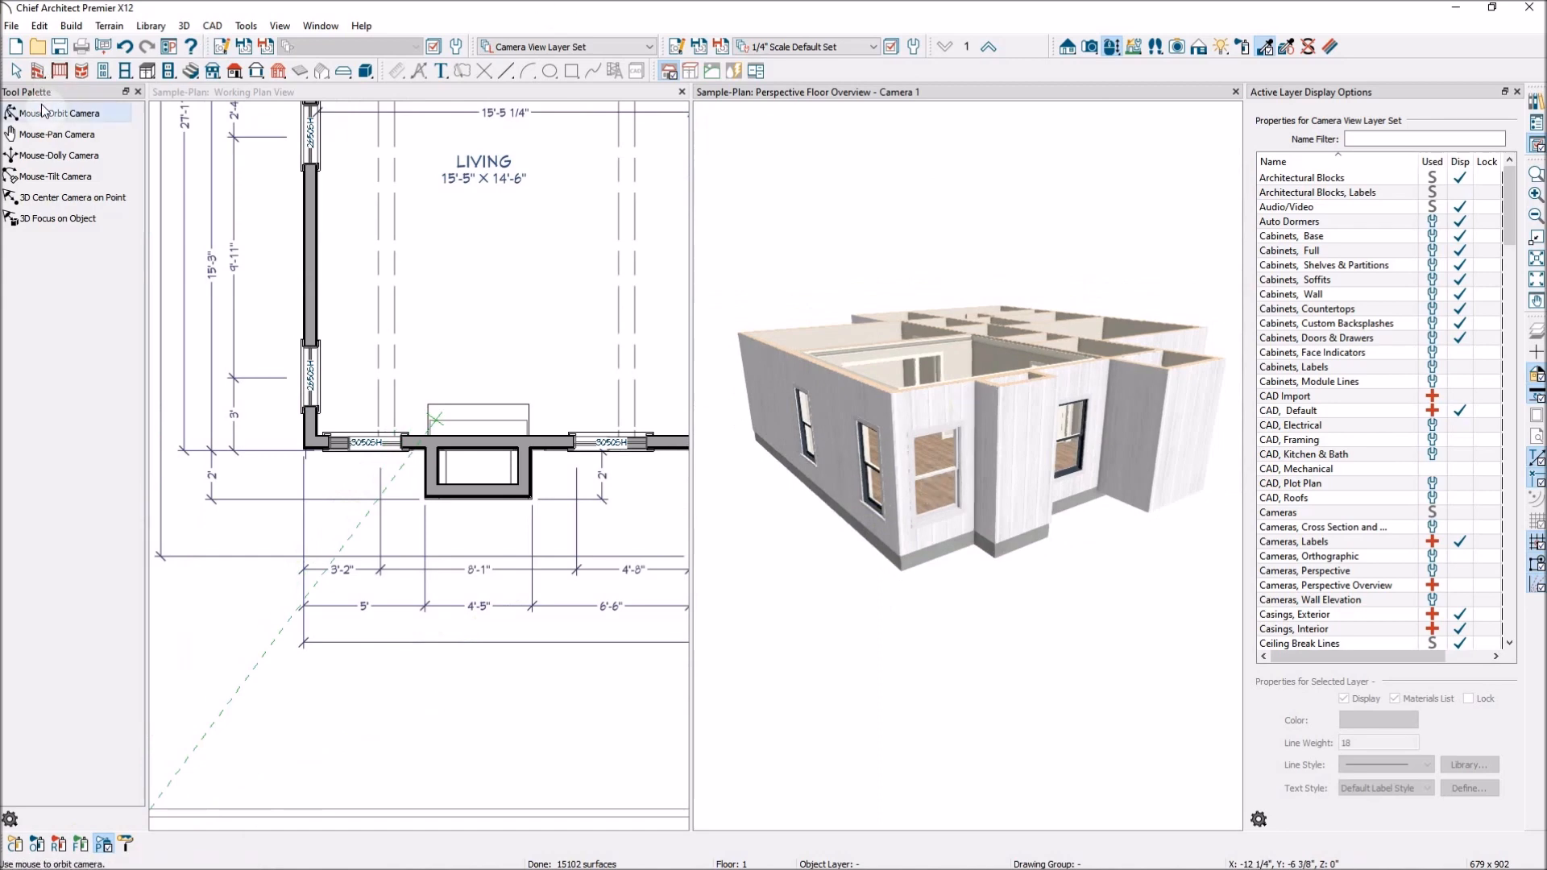
left_click_drag(1072, 503, 746, 480)
left_click_drag(843, 587, 984, 620)
left_click_drag(1045, 572, 1199, 542)
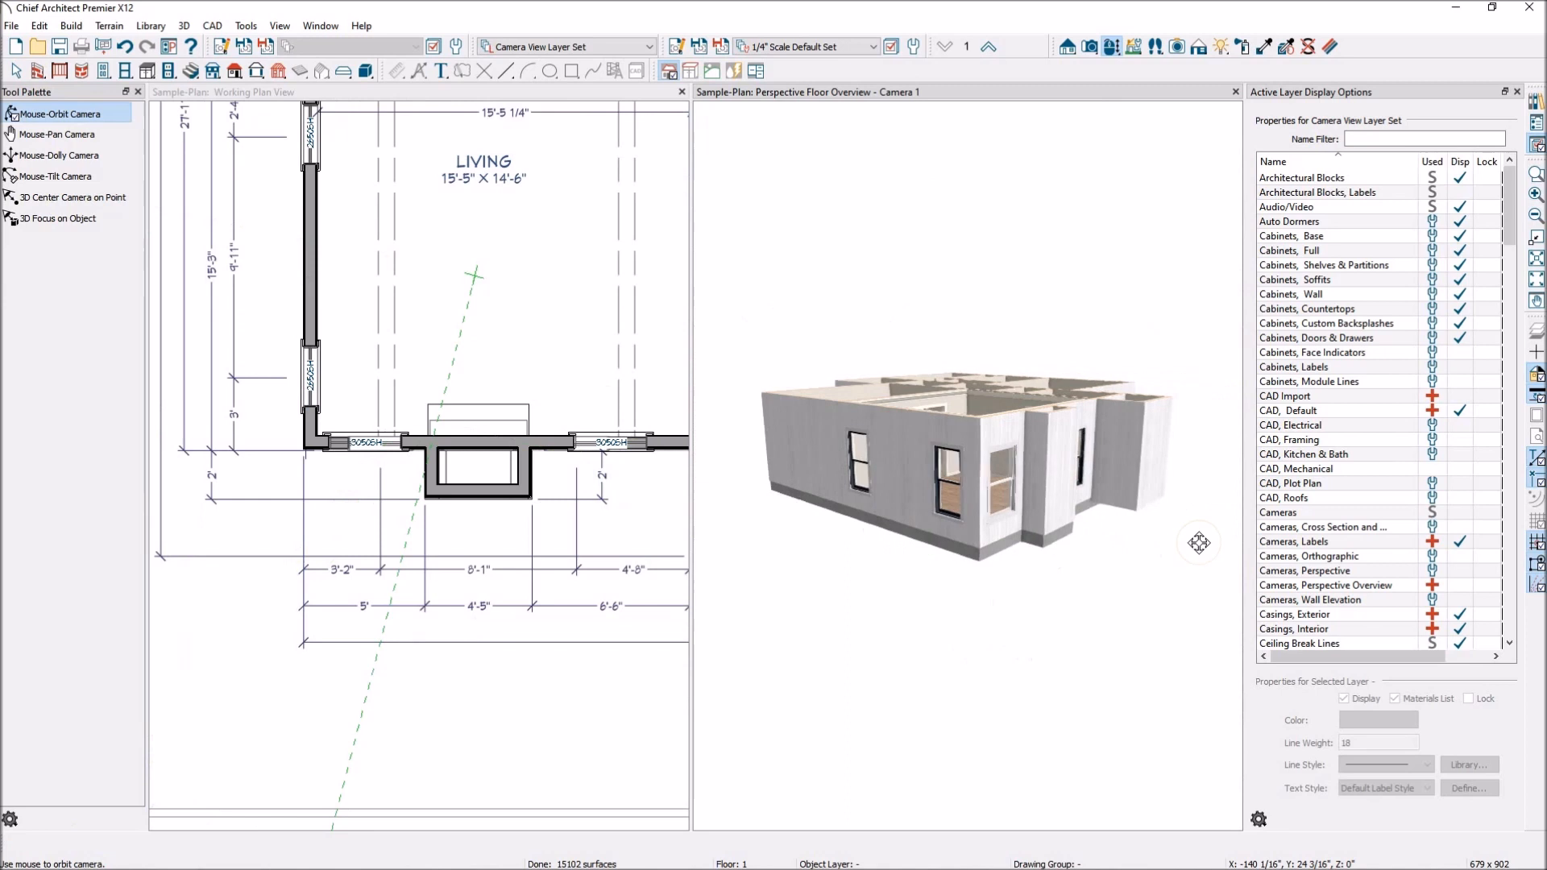
scroll(924, 499, "up", 5)
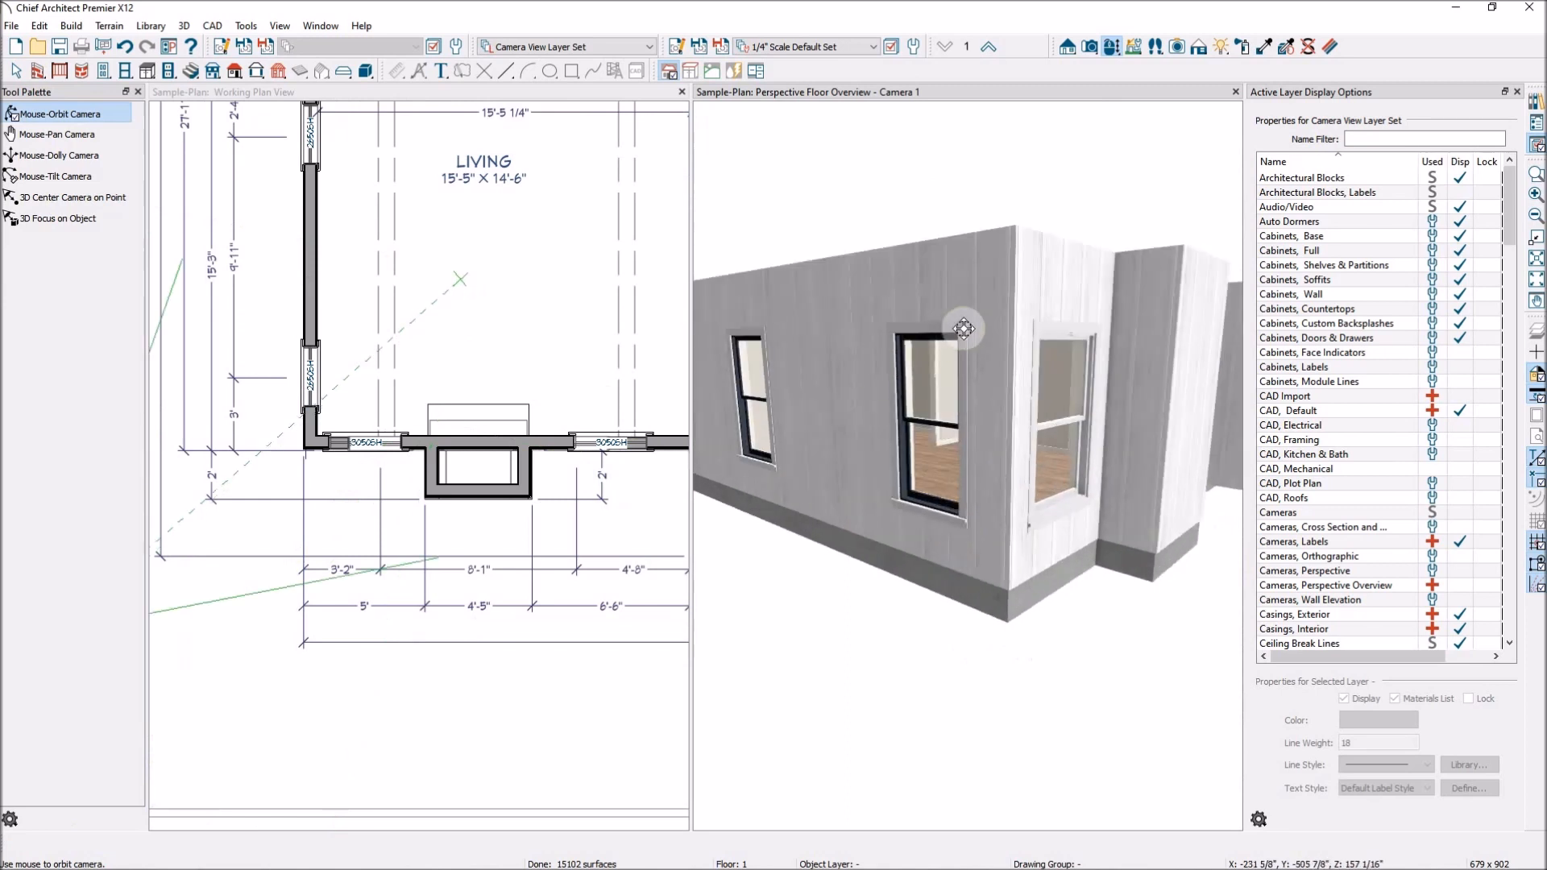
left_click(1265, 49)
left_click(872, 446)
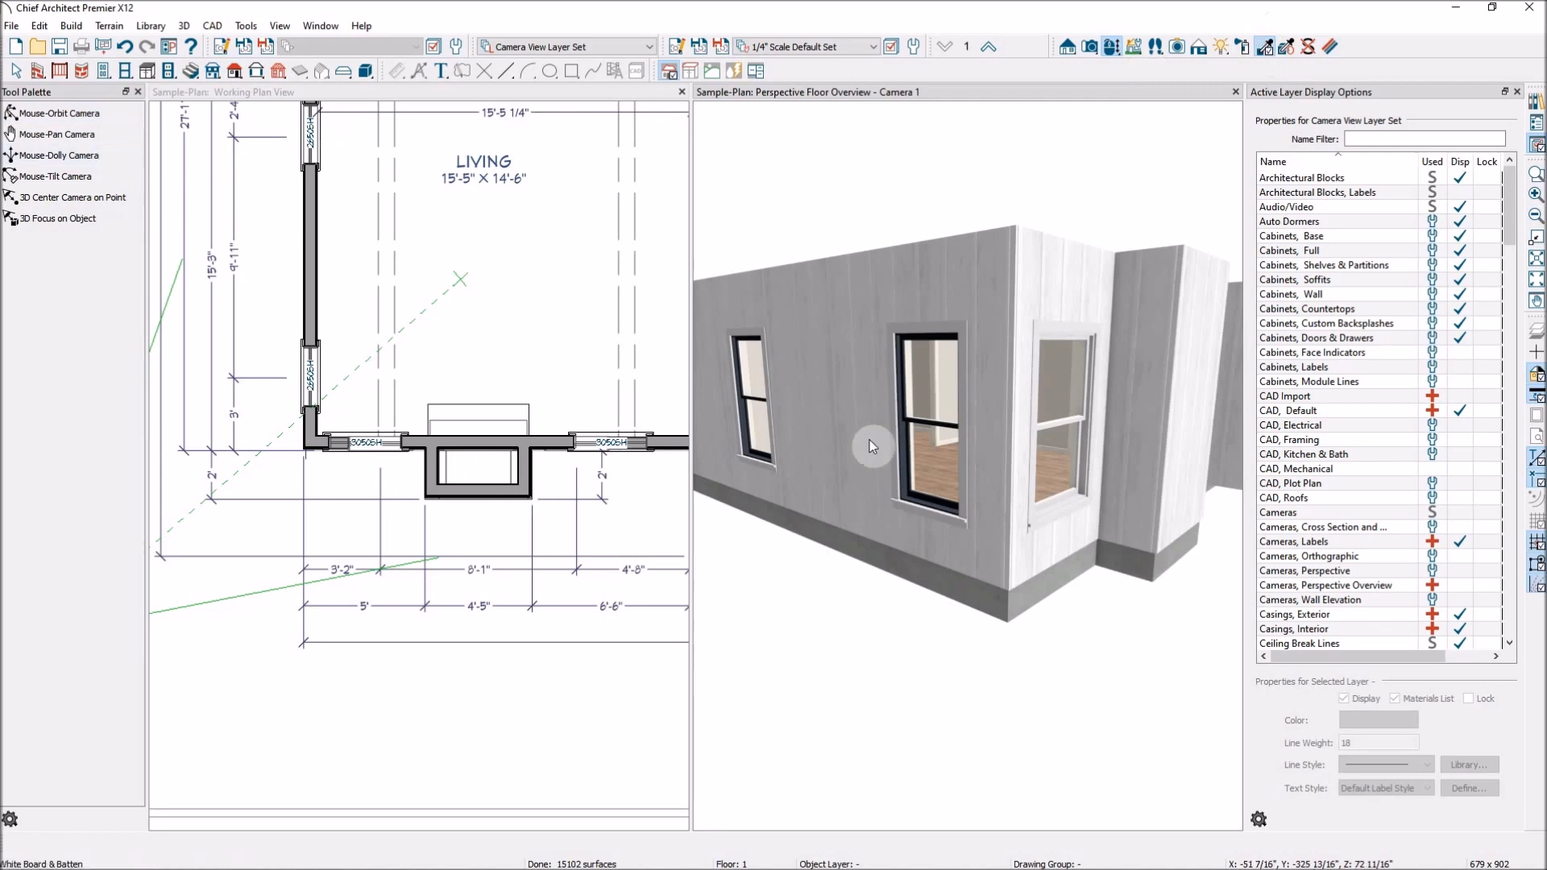
left_click(1058, 493)
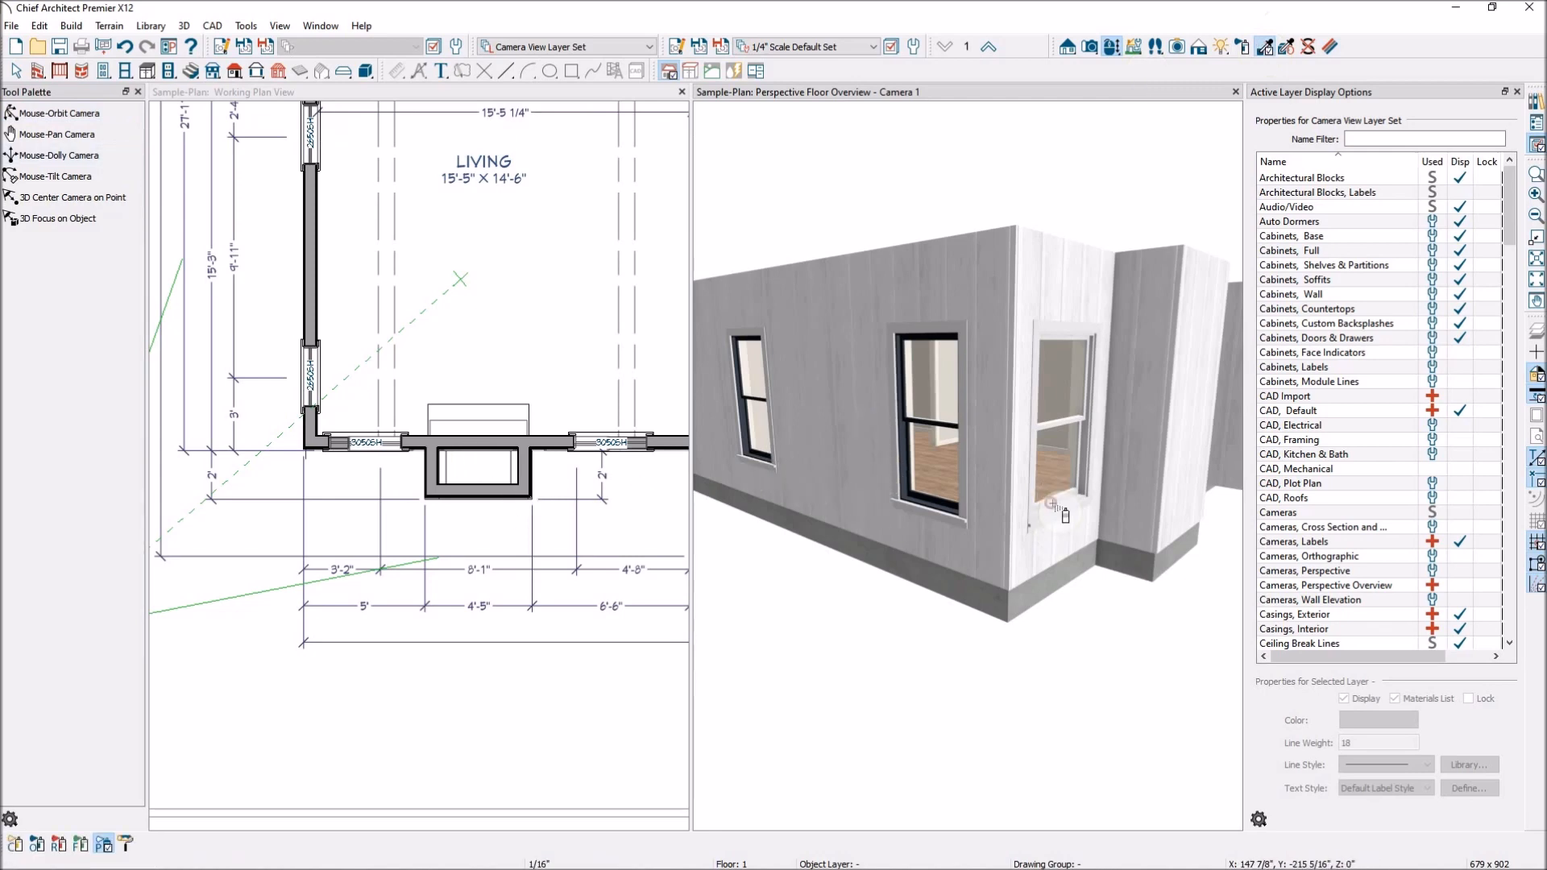
left_click(949, 512)
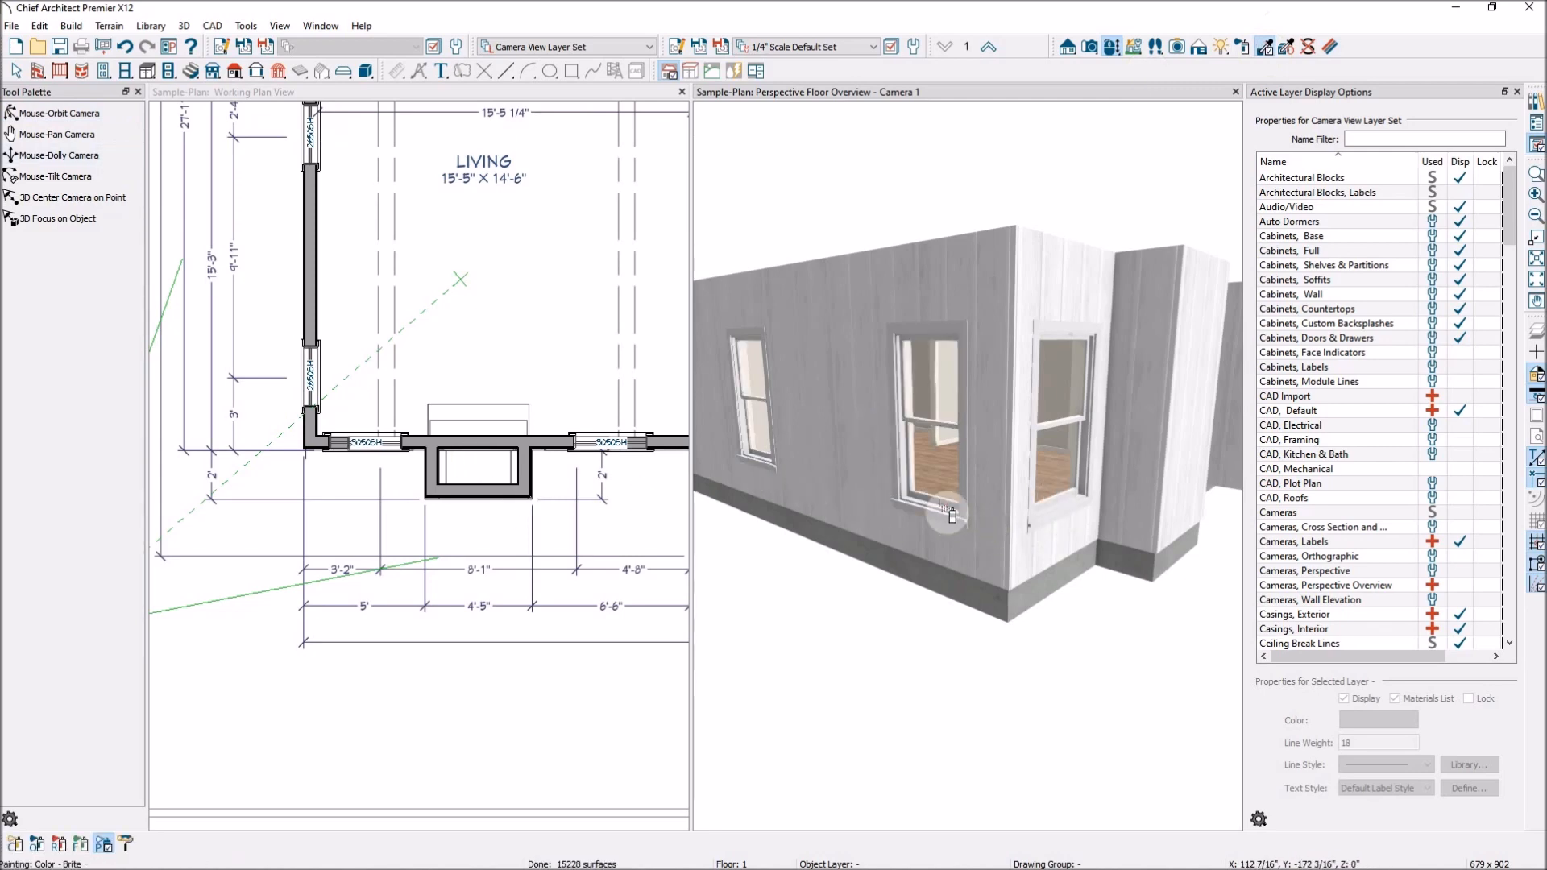
Orbit and zoom the floor overview to examine the repainted living room windows from the front and above
scroll(961, 465, "down", 4)
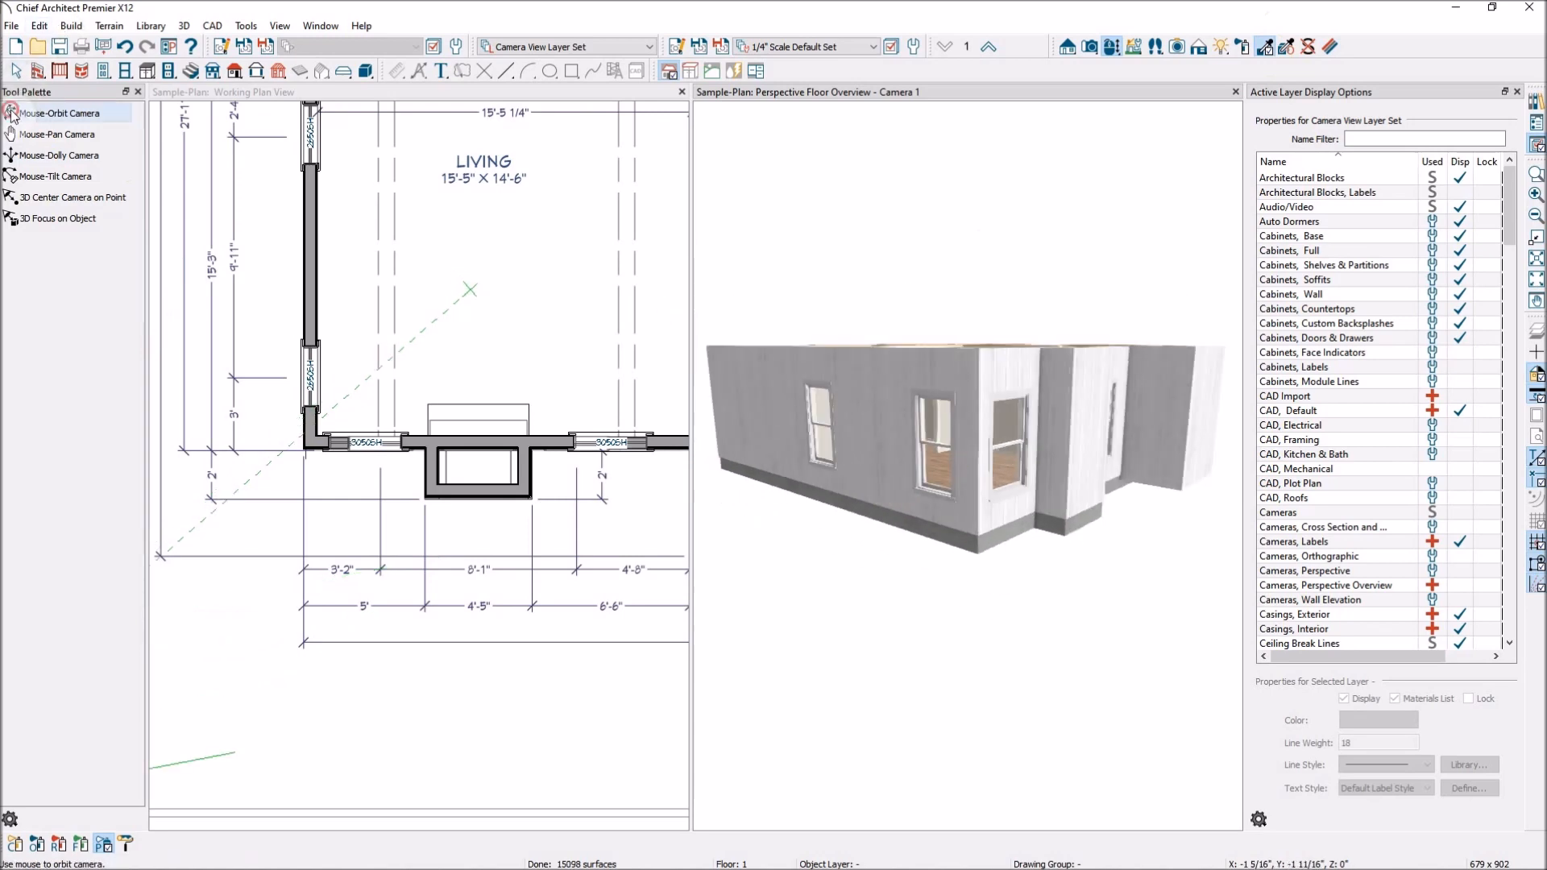
left_click(38, 113)
mouse_move(1049, 406)
left_mouse_down()
mouse_move(787, 403)
mouse_move(600, 435)
mouse_move(742, 470)
mouse_move(780, 500)
left_mouse_up()
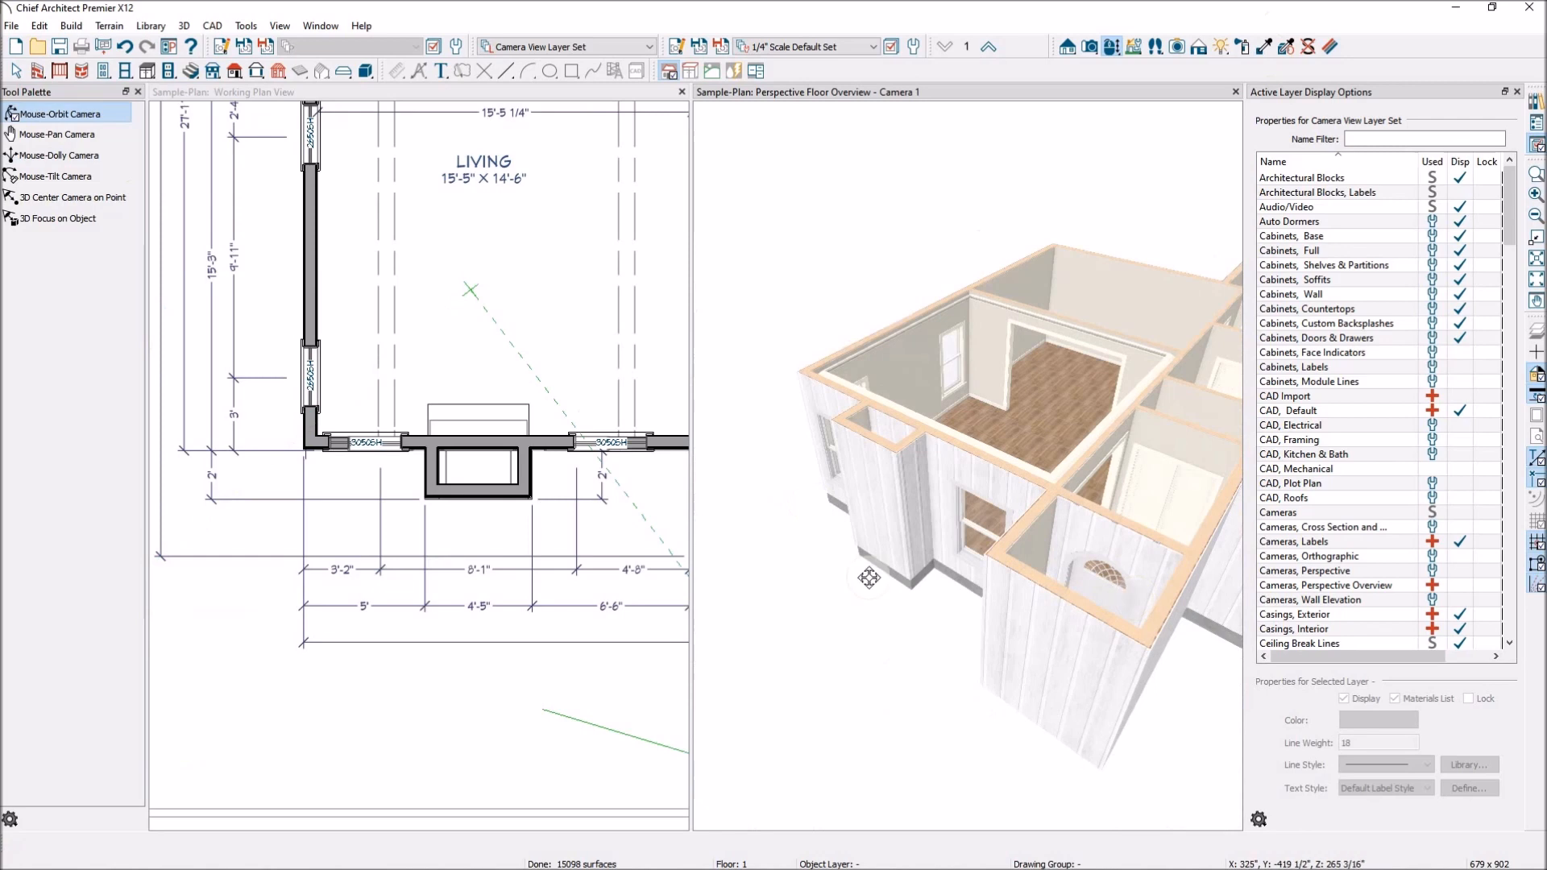
mouse_move(961, 532)
left_mouse_down()
mouse_move(1093, 518)
mouse_move(926, 615)
mouse_move(857, 539)
mouse_move(882, 430)
mouse_move(950, 468)
left_mouse_up()
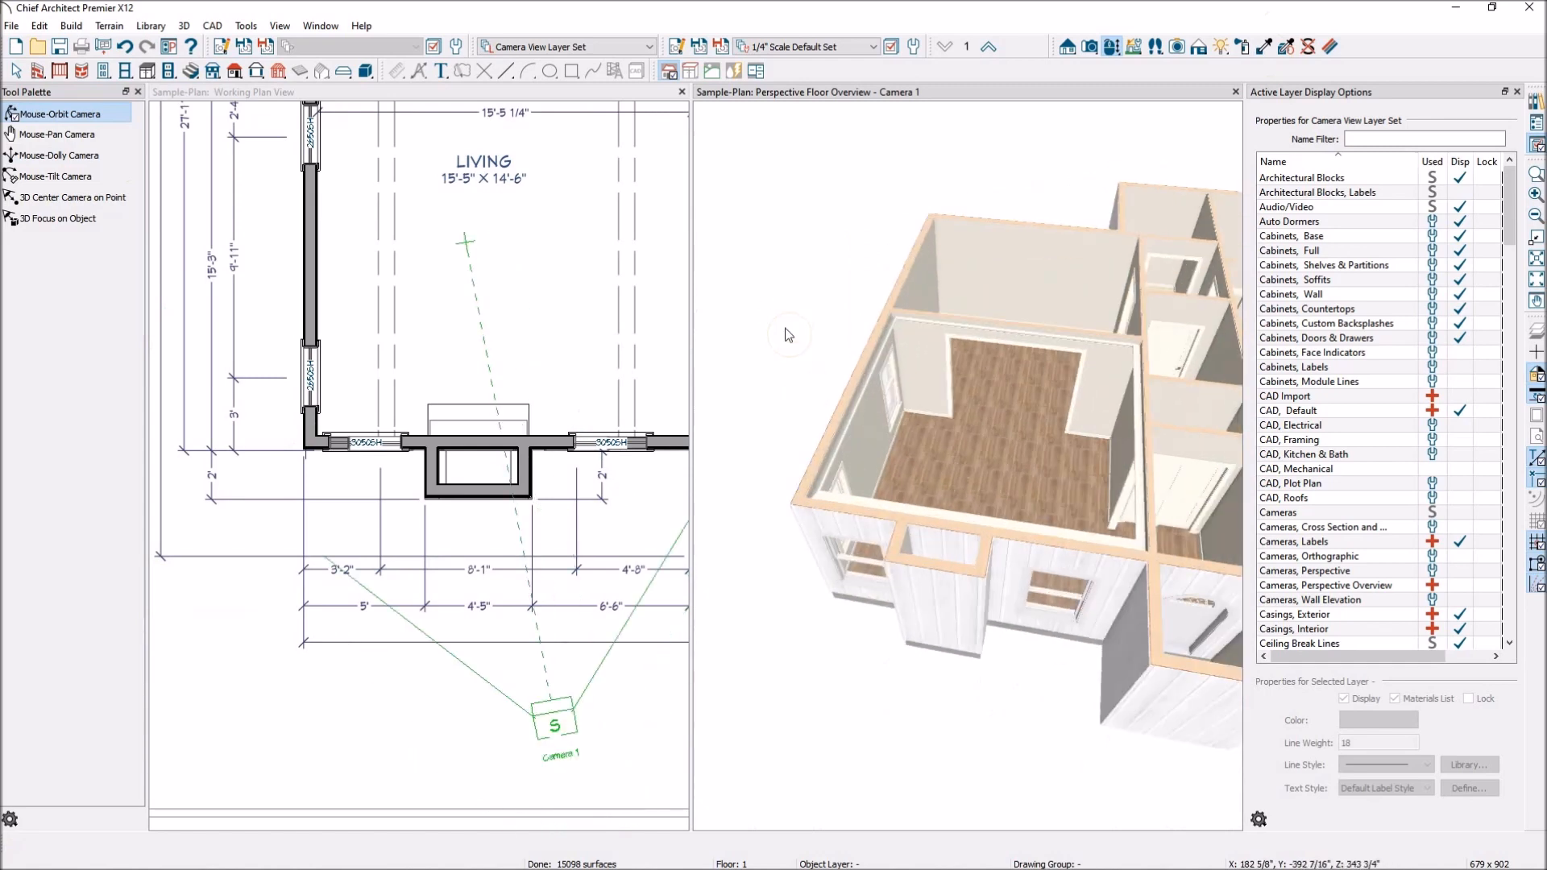
key("space")
scroll(1036, 695, "down", 3)
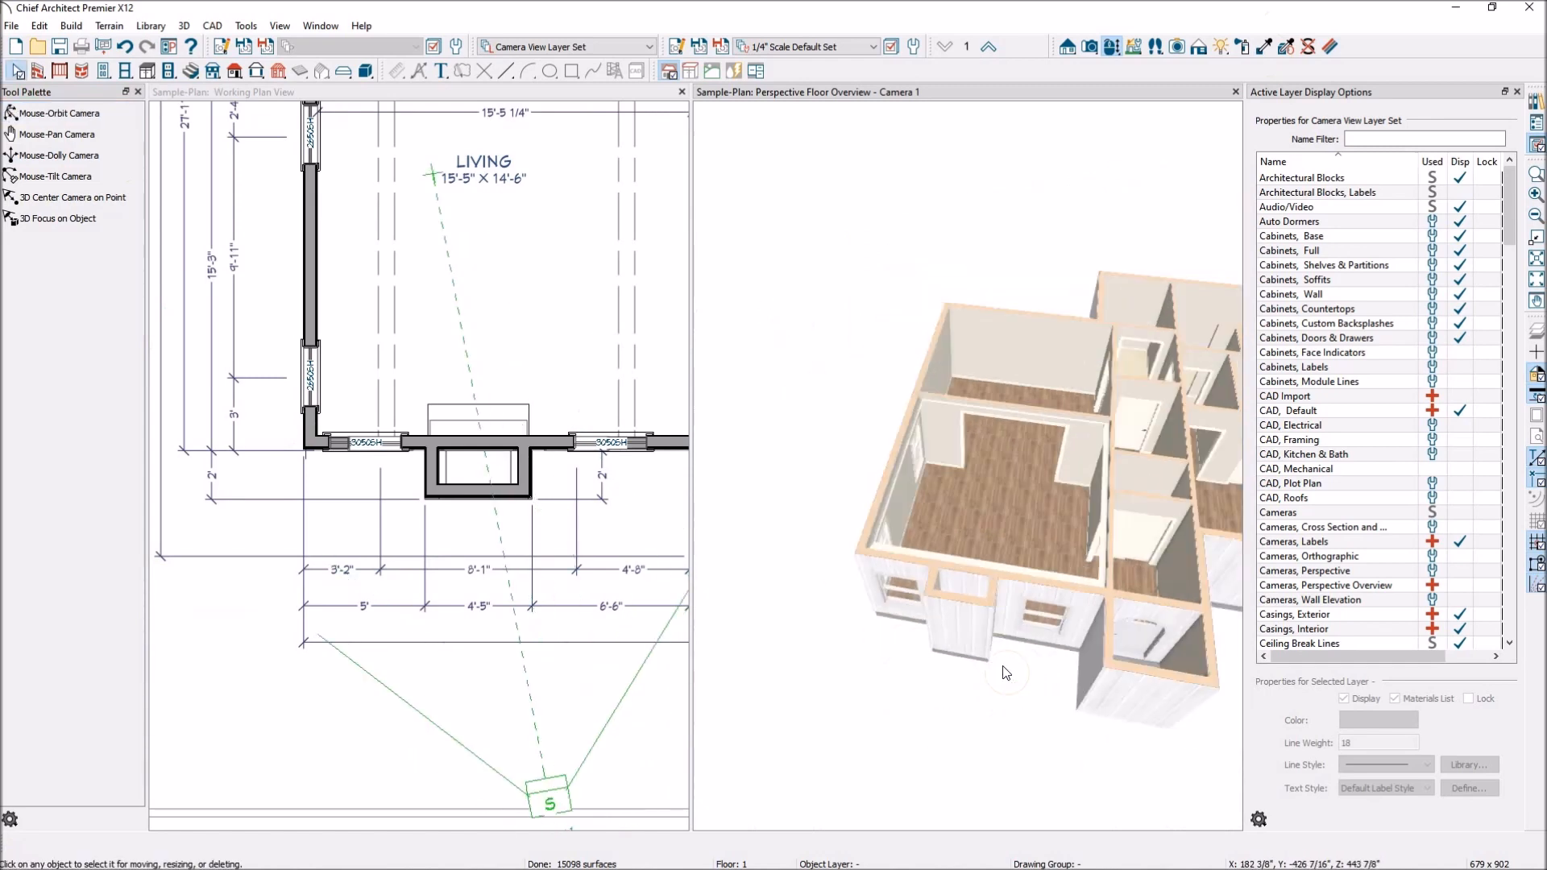
scroll(1003, 665, "up", 3)
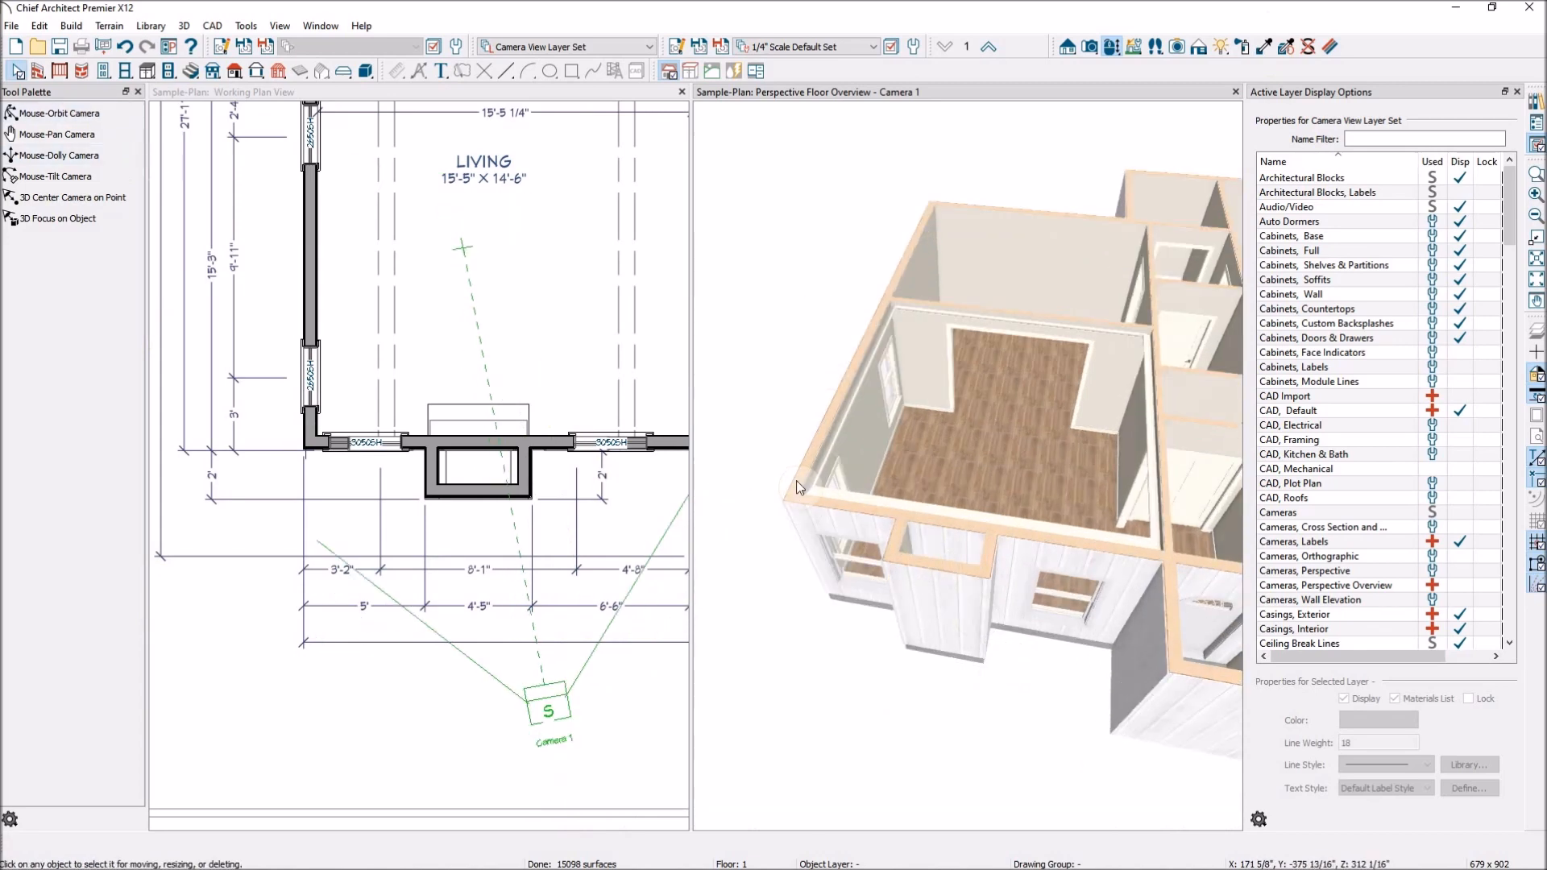
left_click(18, 116)
left_click_drag(919, 677, 818, 632)
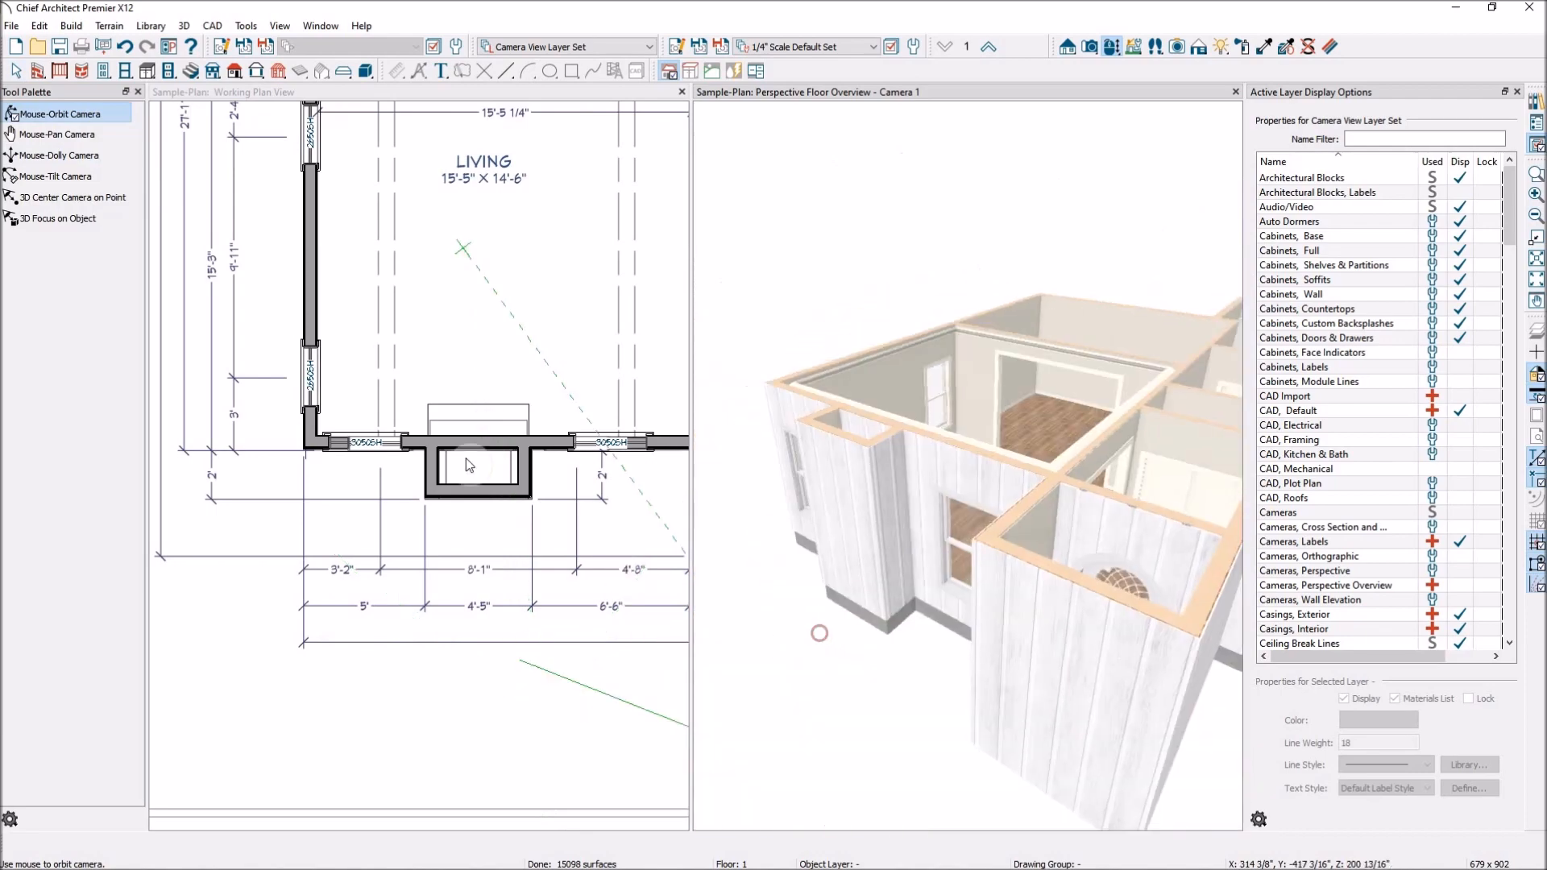
Place three standard windows side by side in the bedroom's front exterior wall in the floor plan, starting with the middle one
scroll(463, 466, "down", 1)
scroll(253, 610, "down", 4)
scroll(639, 425, "up", 1)
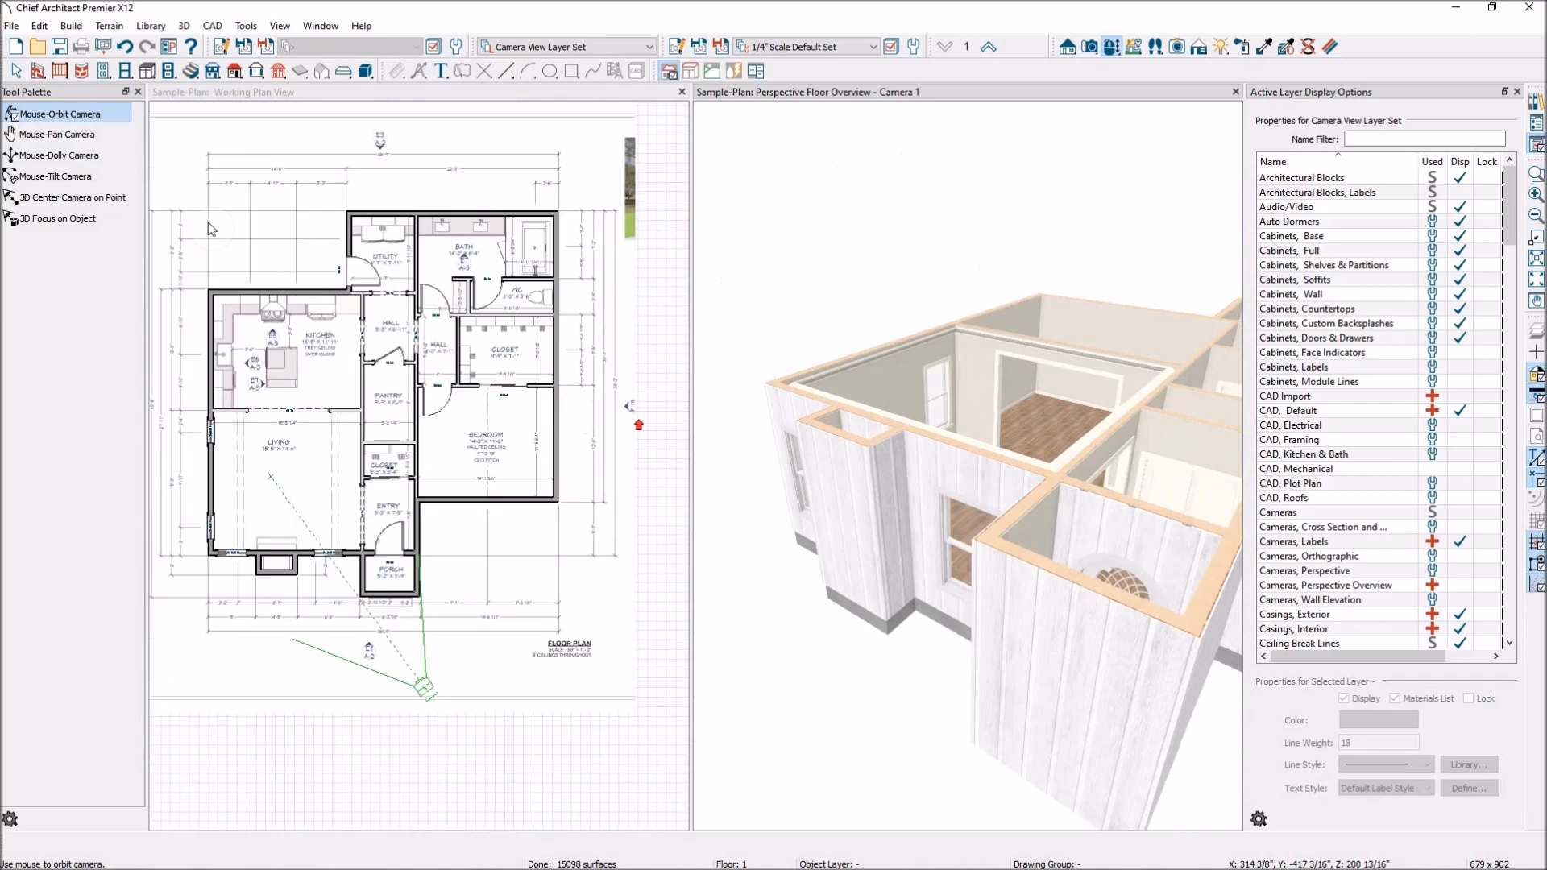
left_click(126, 72)
scroll(510, 530, "up", 4)
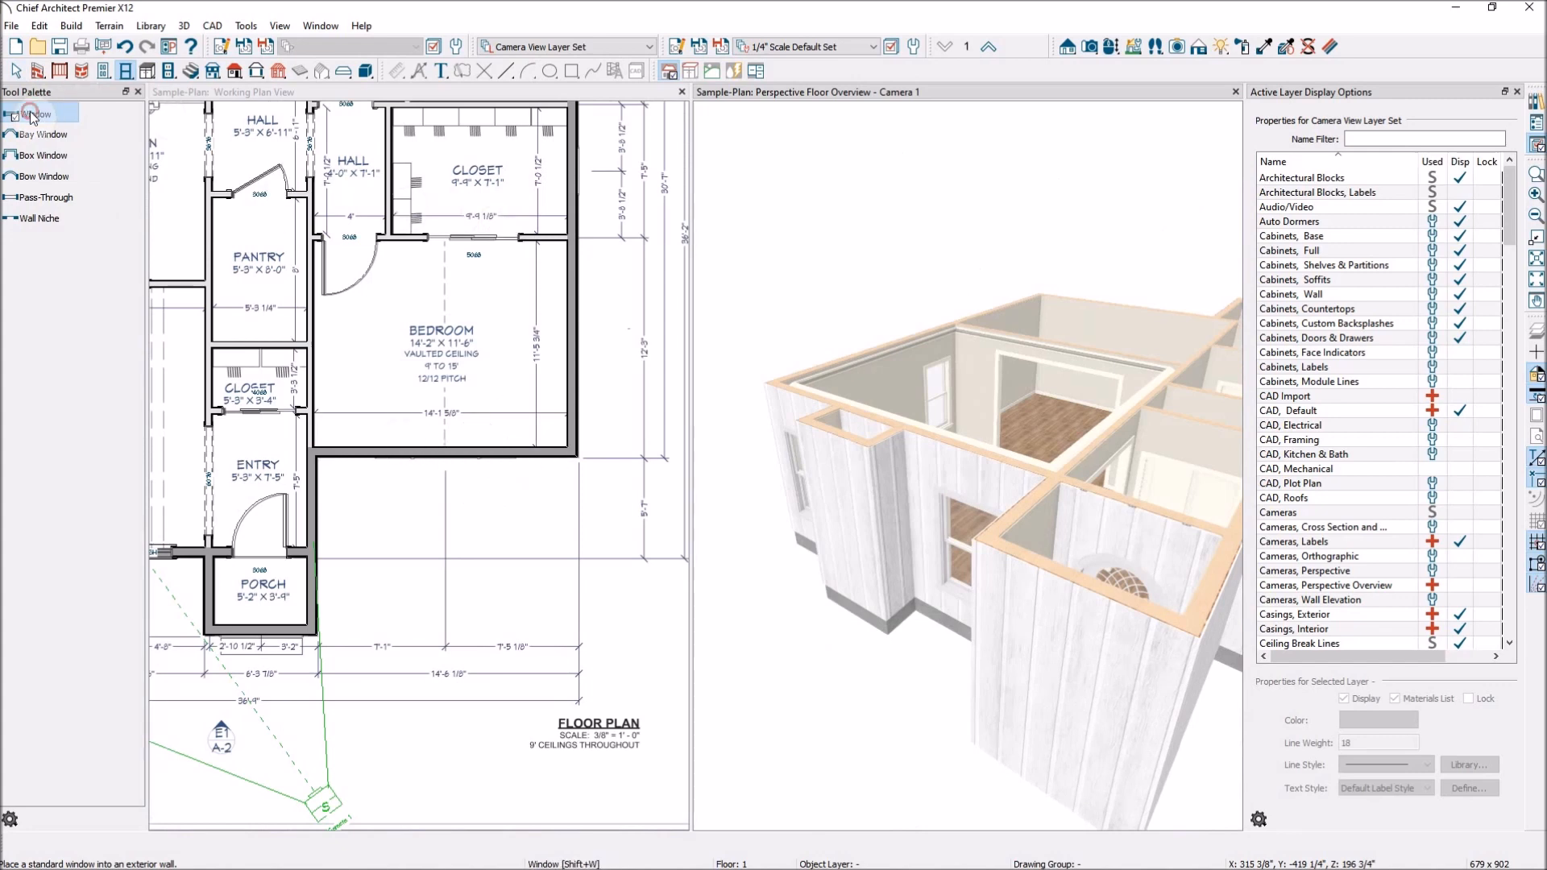
left_click(427, 96)
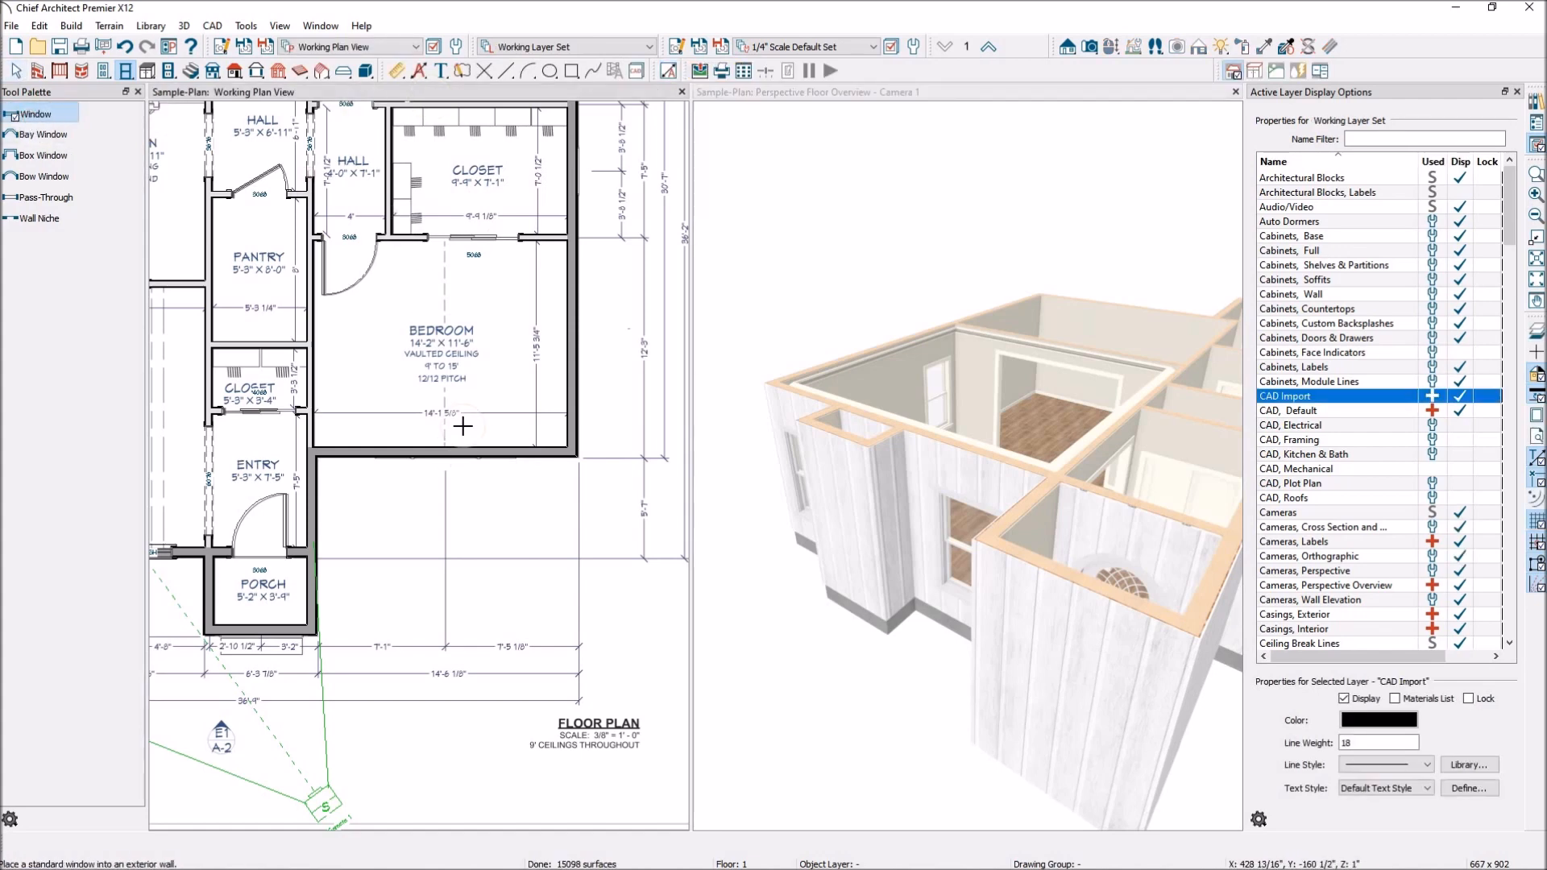
left_click(445, 449)
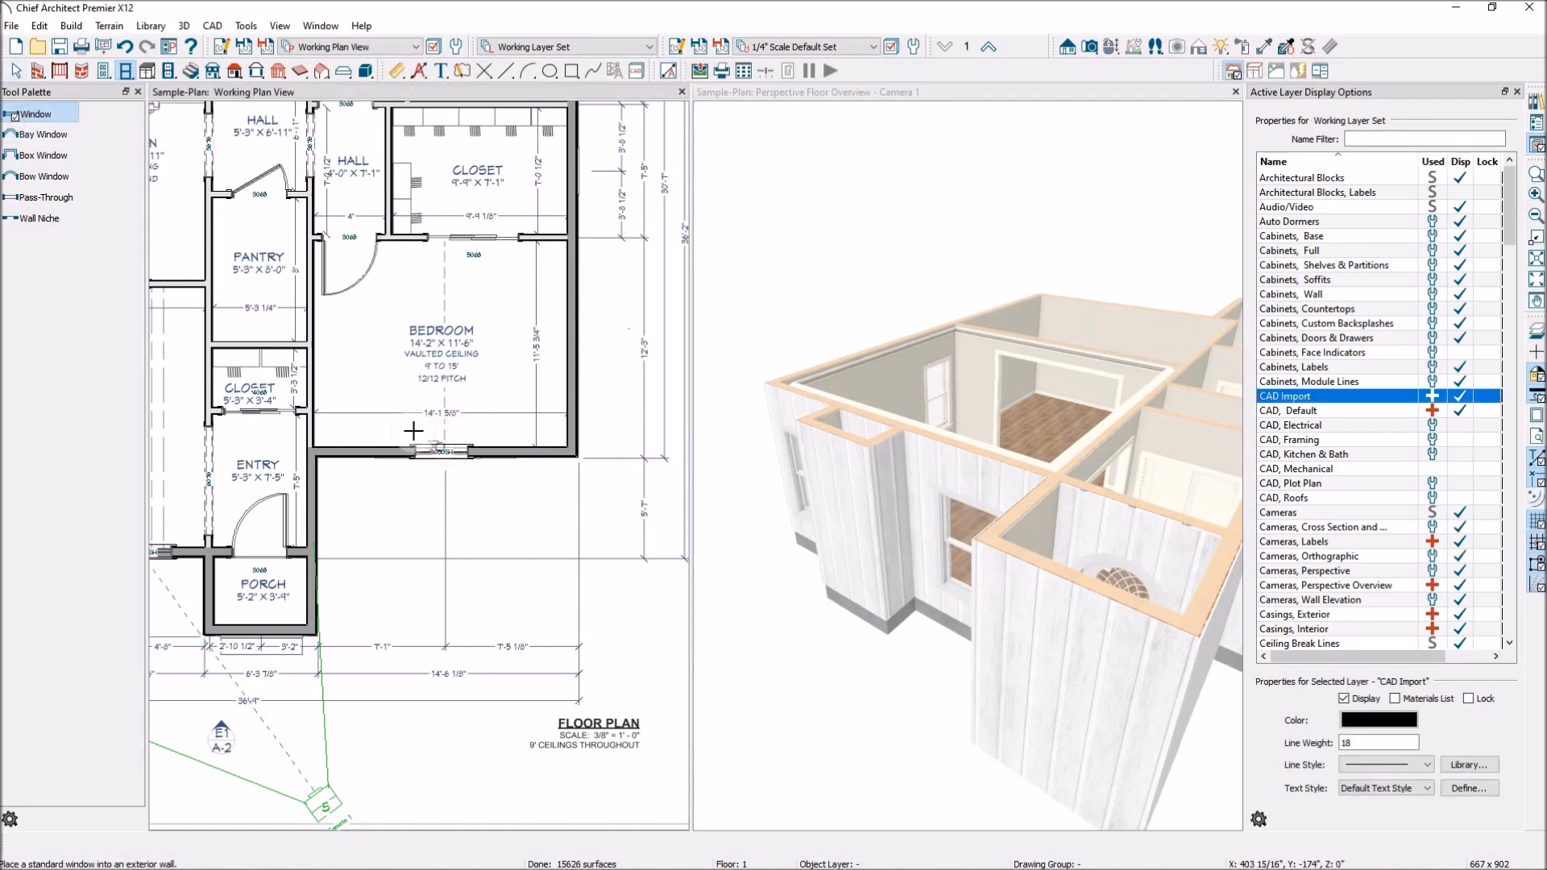
left_click(391, 452)
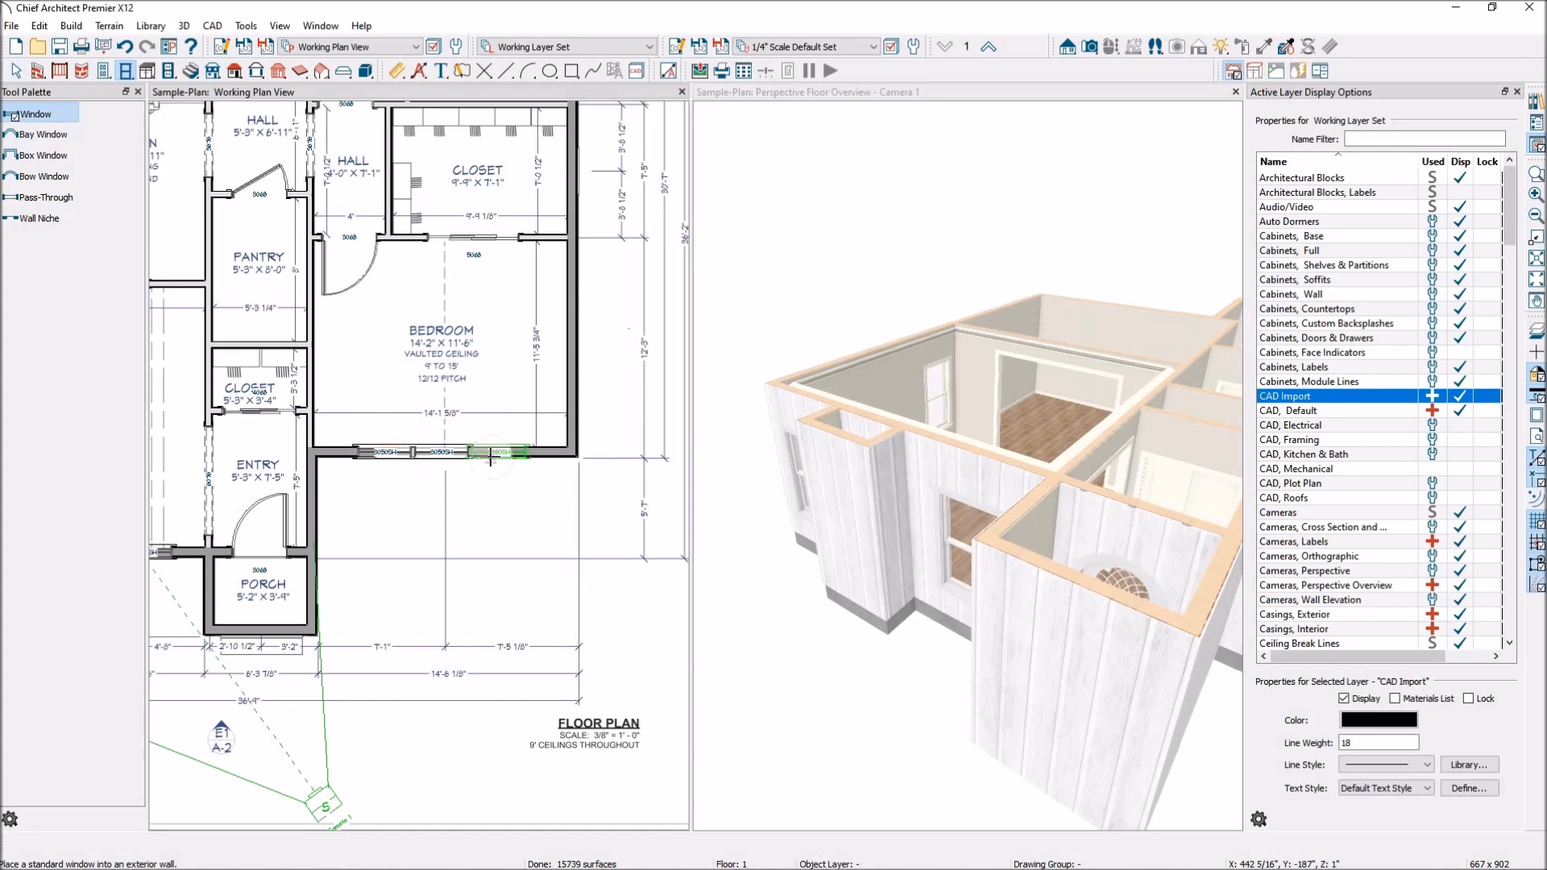
left_click(490, 456)
Pick up Color - Brite from the bedroom window casing in the 3D overview and apply it plan-wide to the dark window frames
scroll(524, 426, "down", 5)
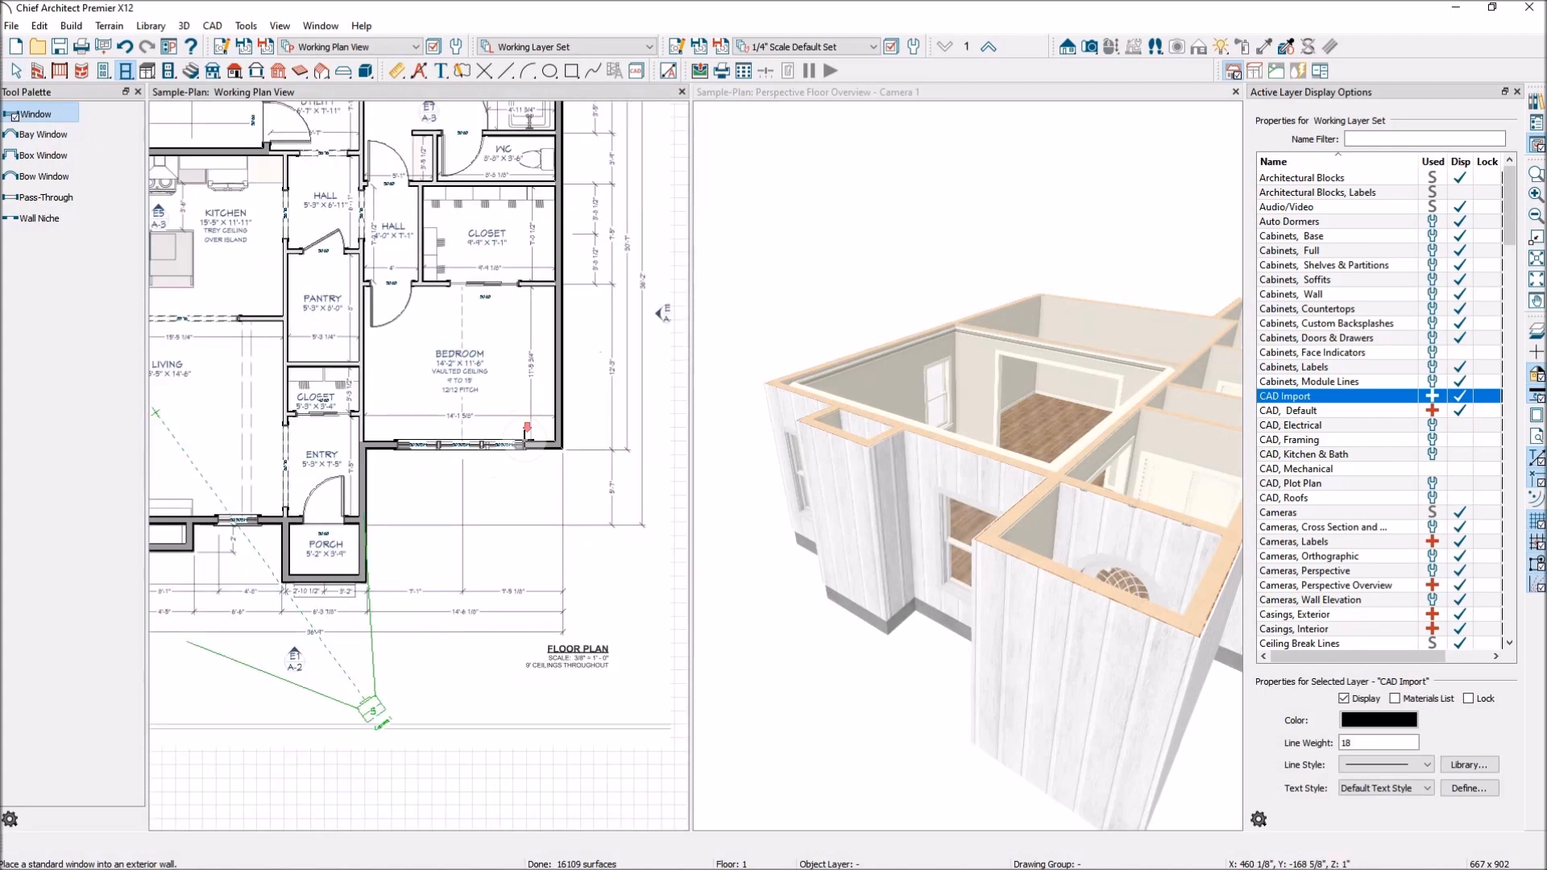
scroll(886, 500, "down", 2)
scroll(763, 438, "down", 3)
scroll(983, 538, "up", 3)
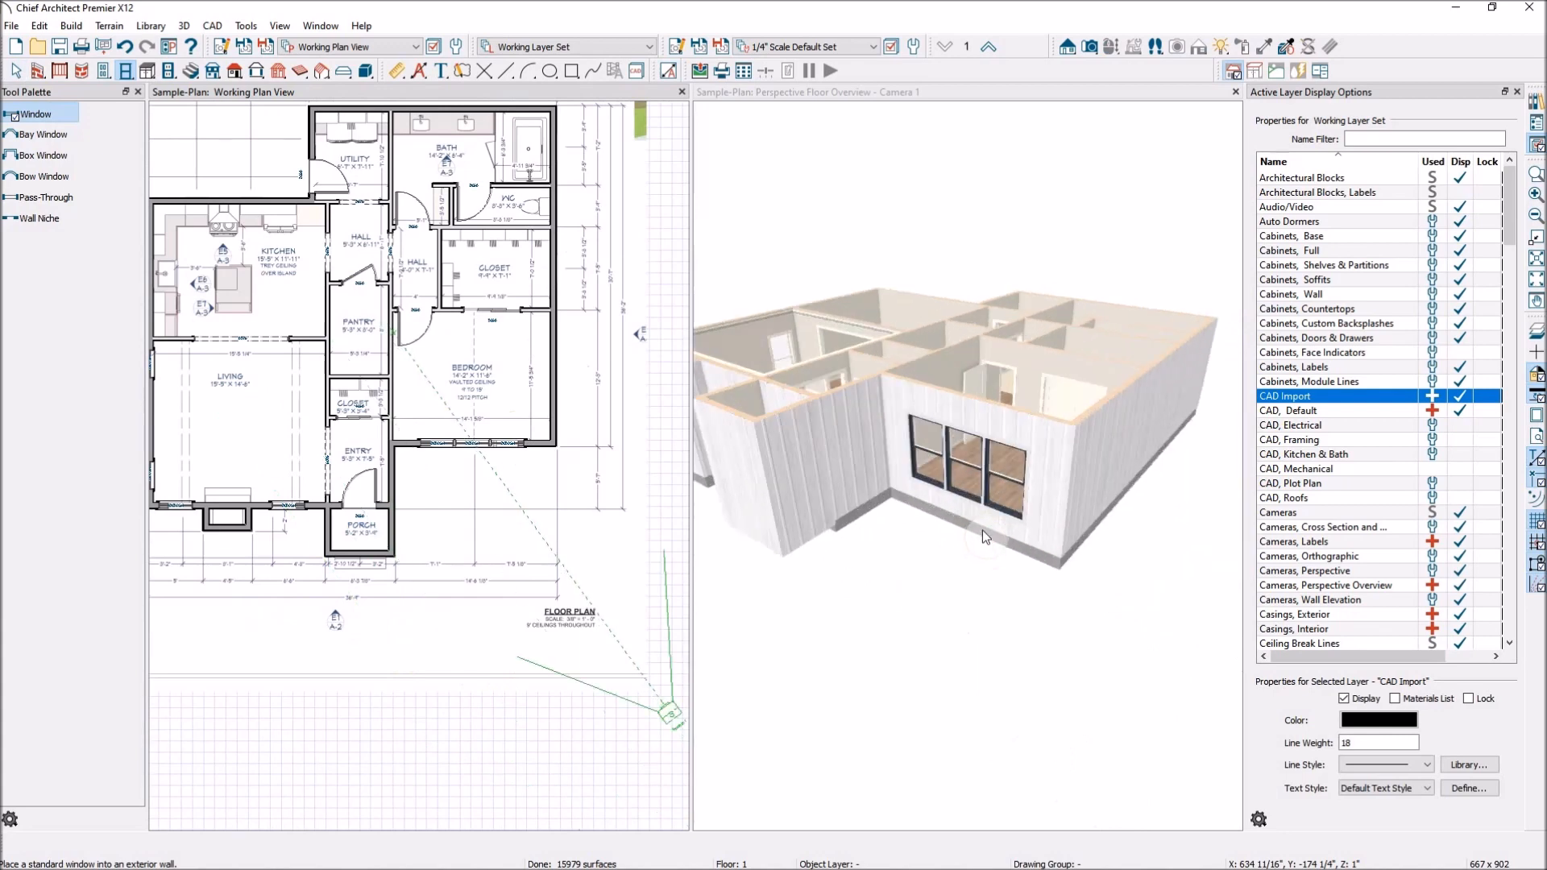
scroll(983, 530, "up", 2)
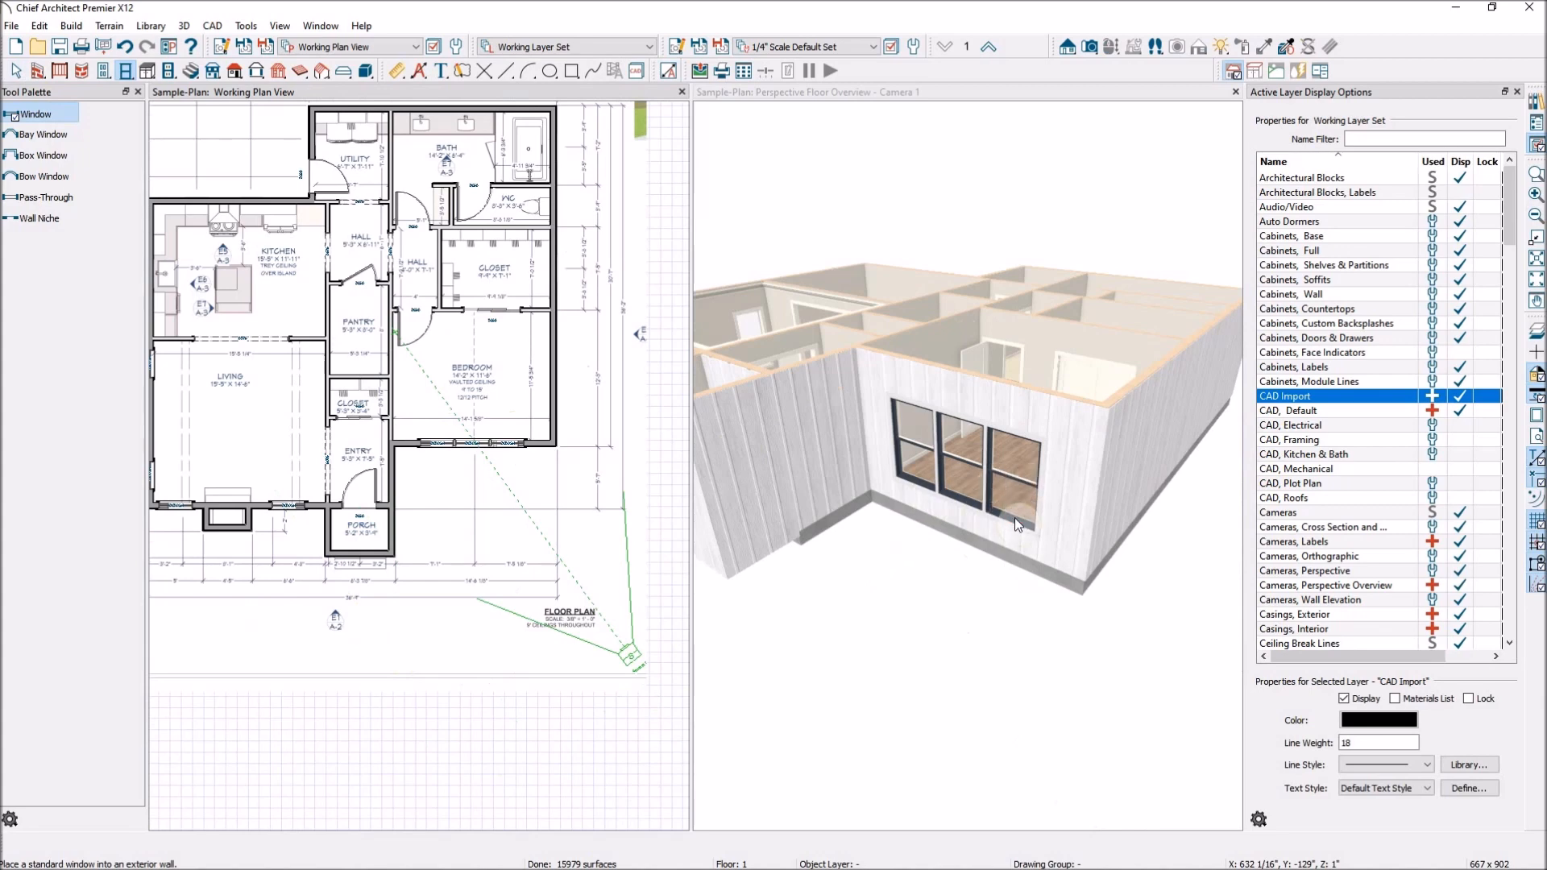
left_click(1019, 469)
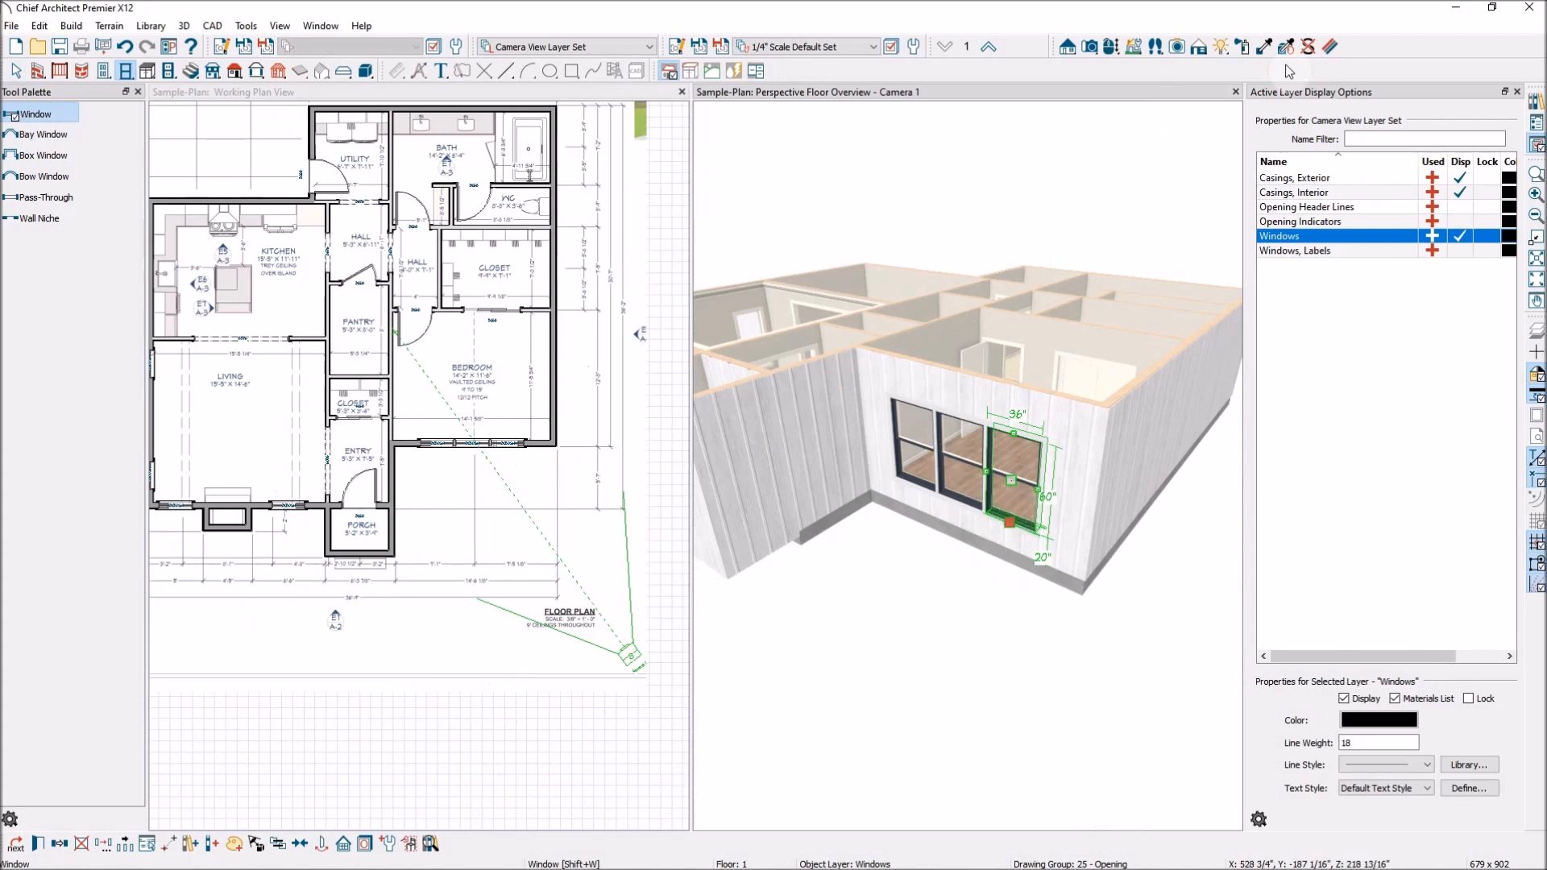
left_click(1265, 46)
scroll(1047, 539, "up", 3)
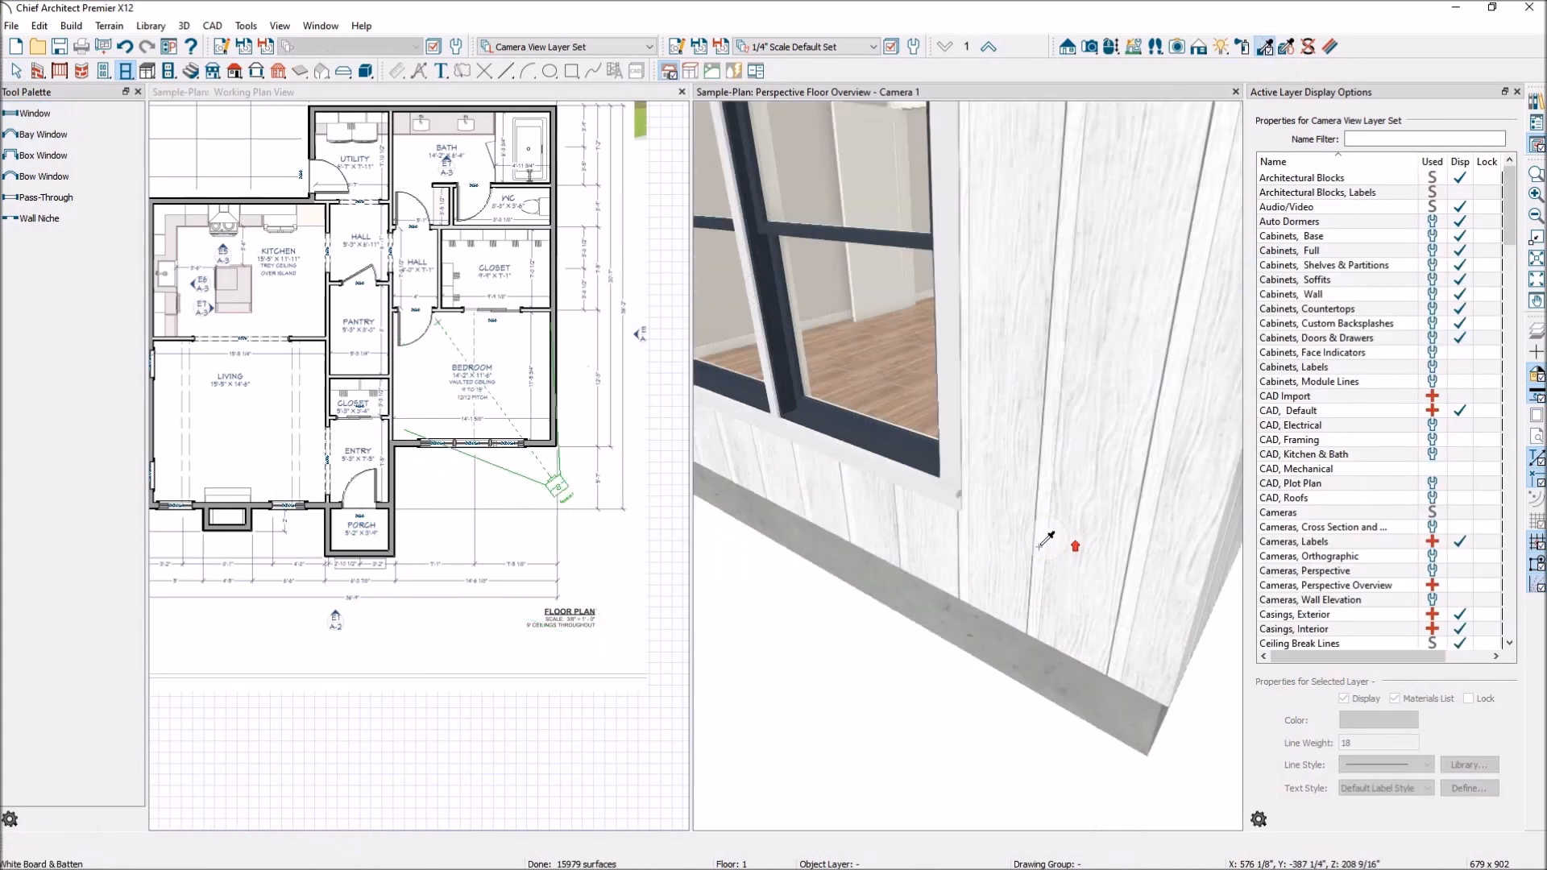
left_click(959, 488)
left_click(932, 463)
scroll(971, 489, "down", 5)
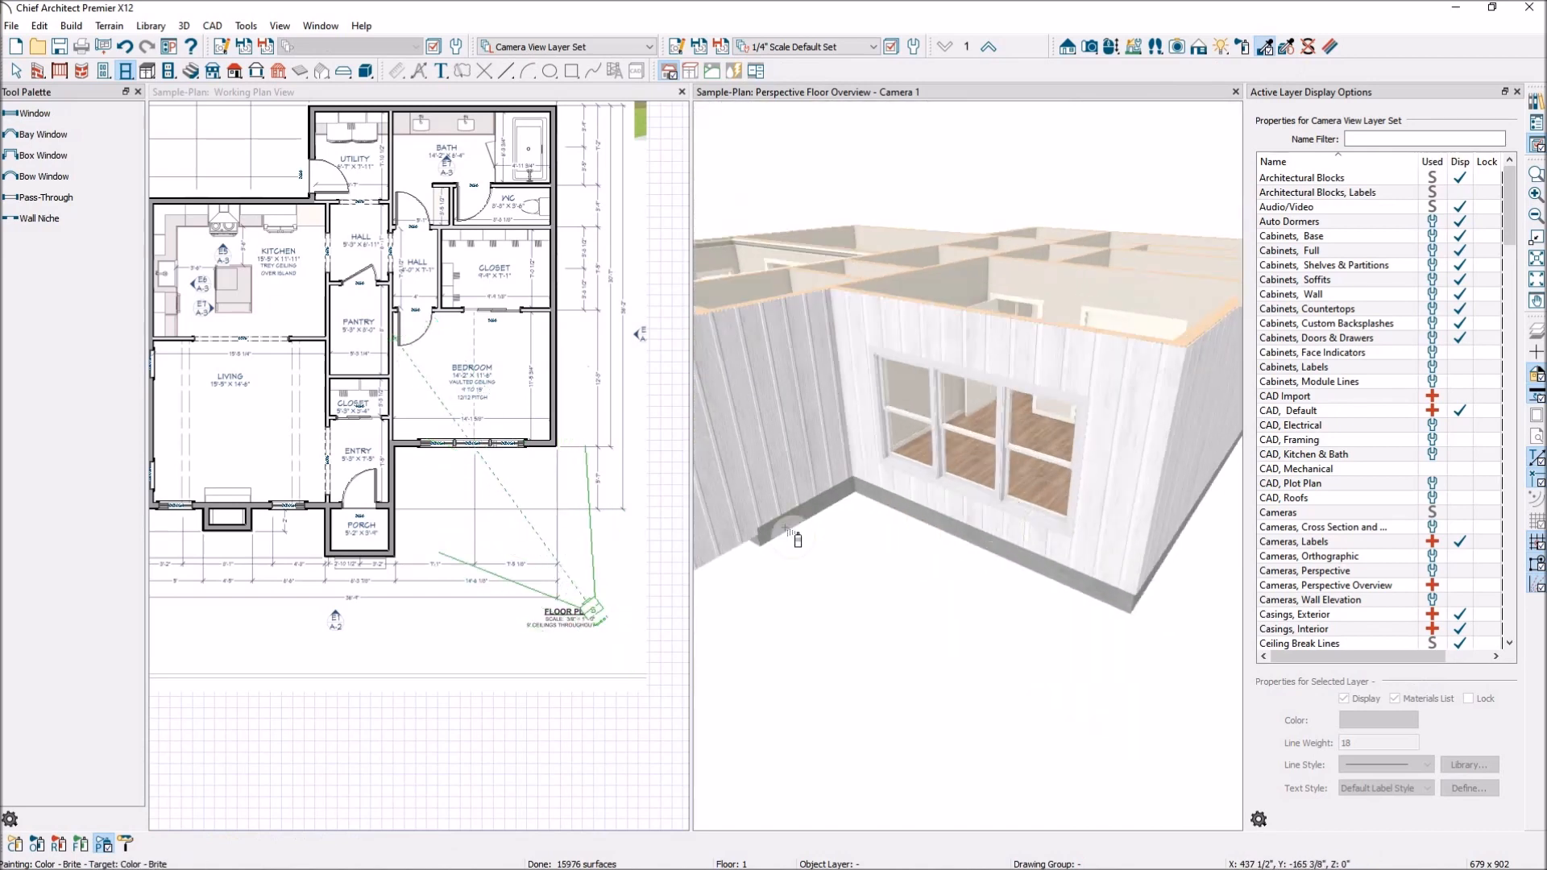
key("Escape")
Set the repainted bedroom window nearest the outer corner as the default for windows and acknowledge the update message
scroll(1039, 514, "up", 2)
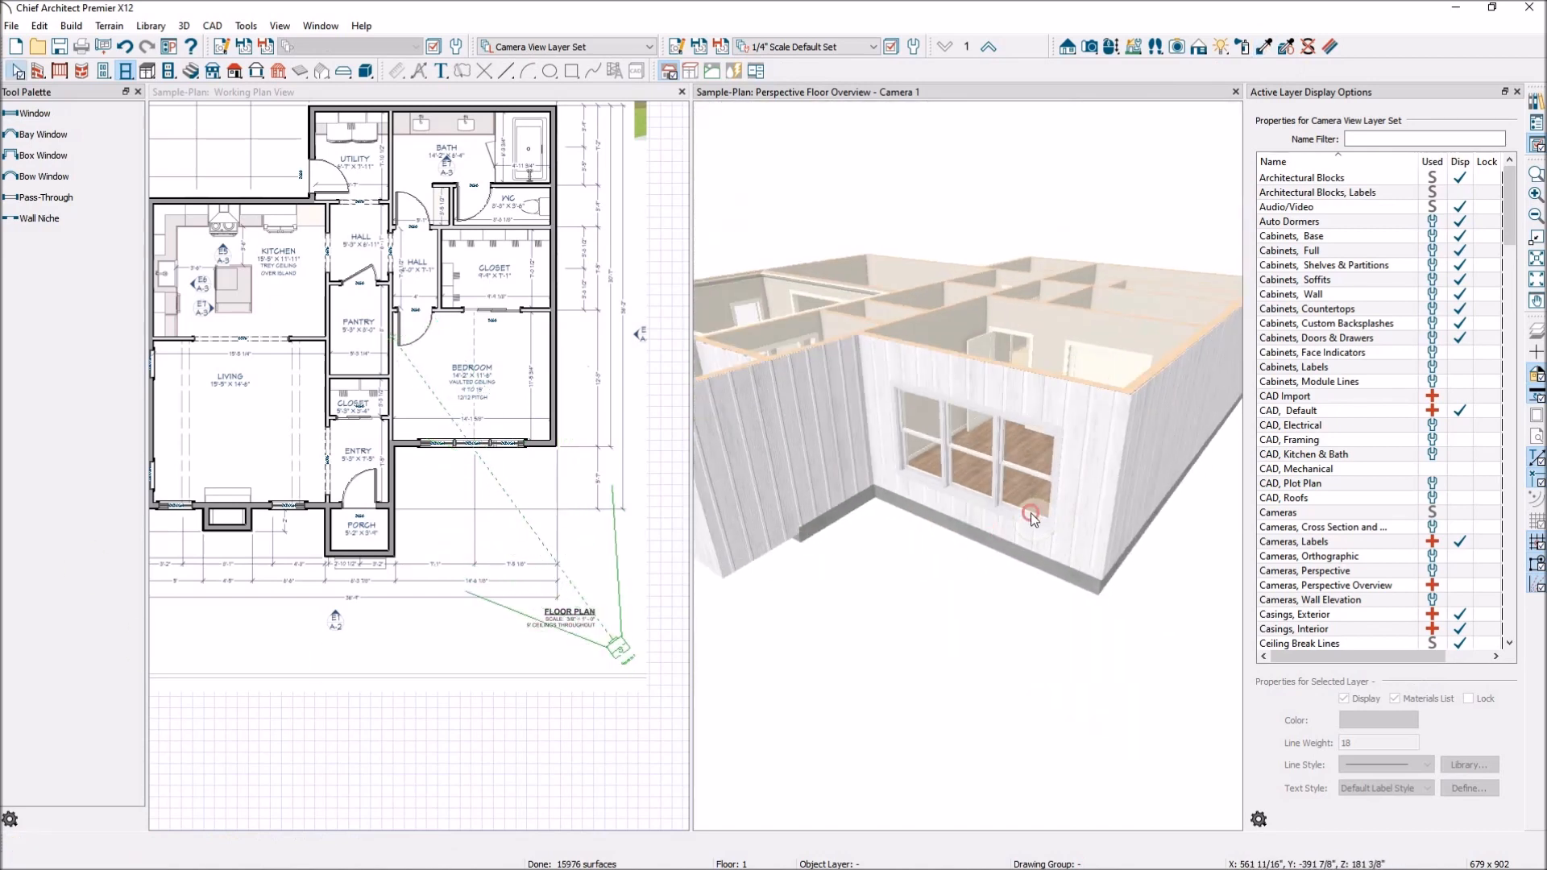
left_click(1031, 516)
left_click(388, 844)
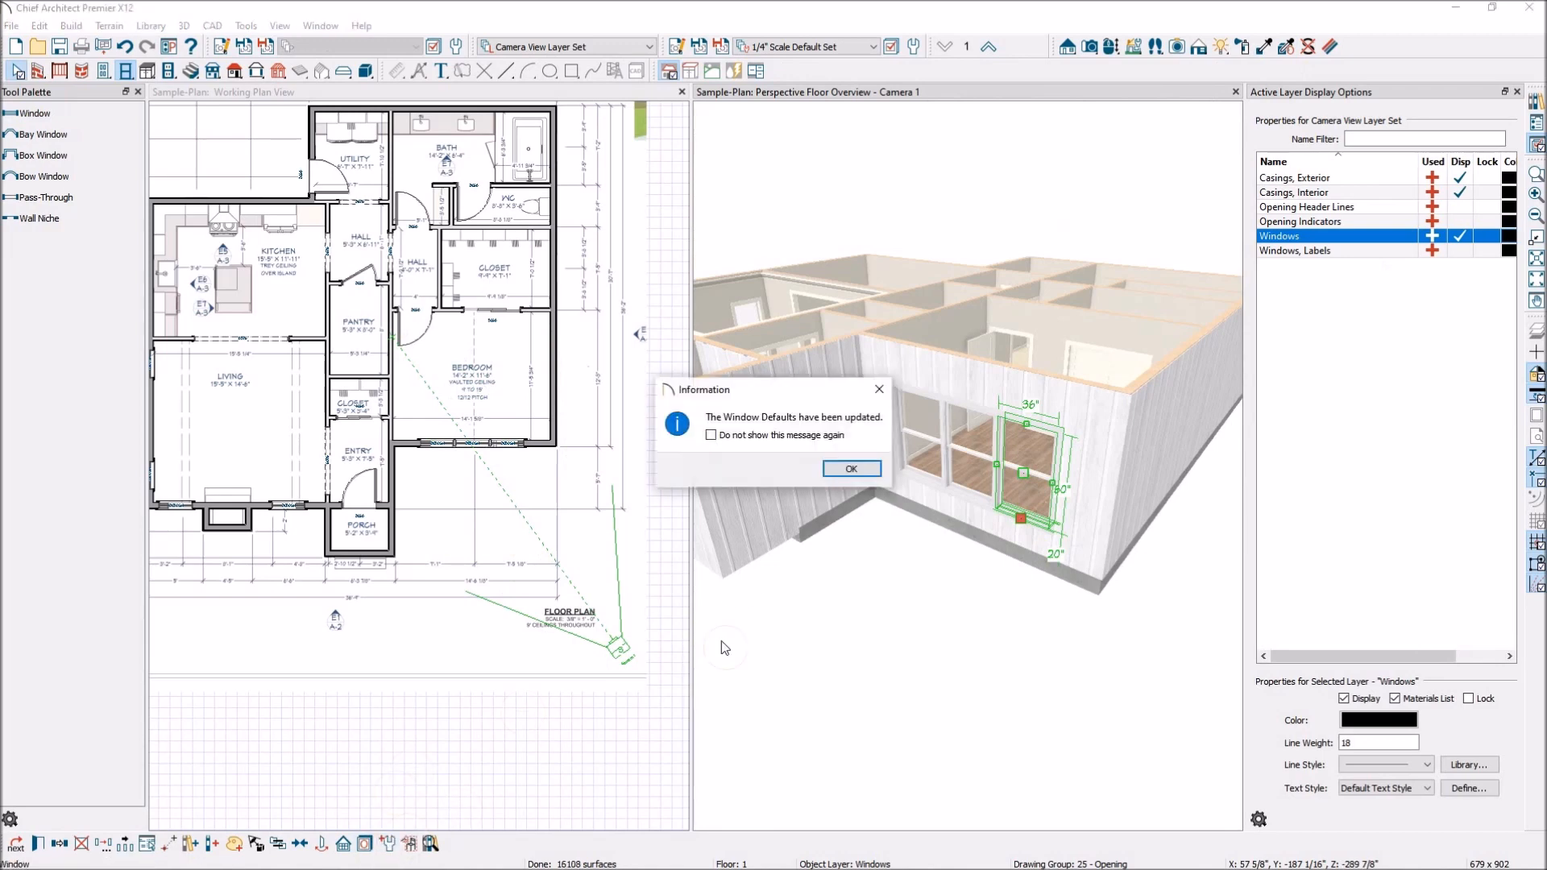
left_click(851, 468)
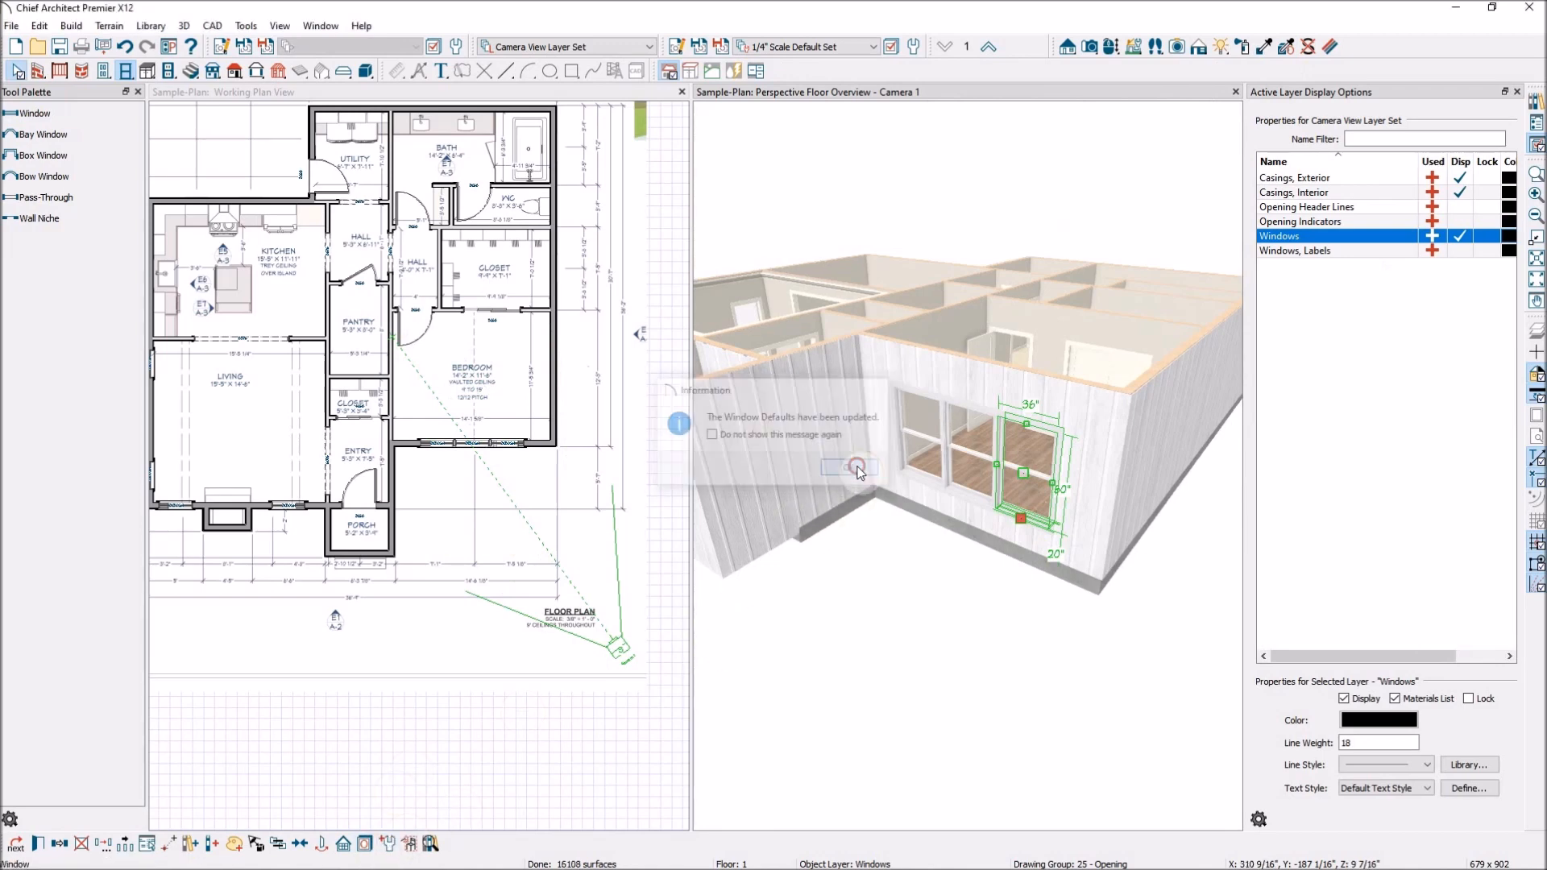
left_click(991, 596)
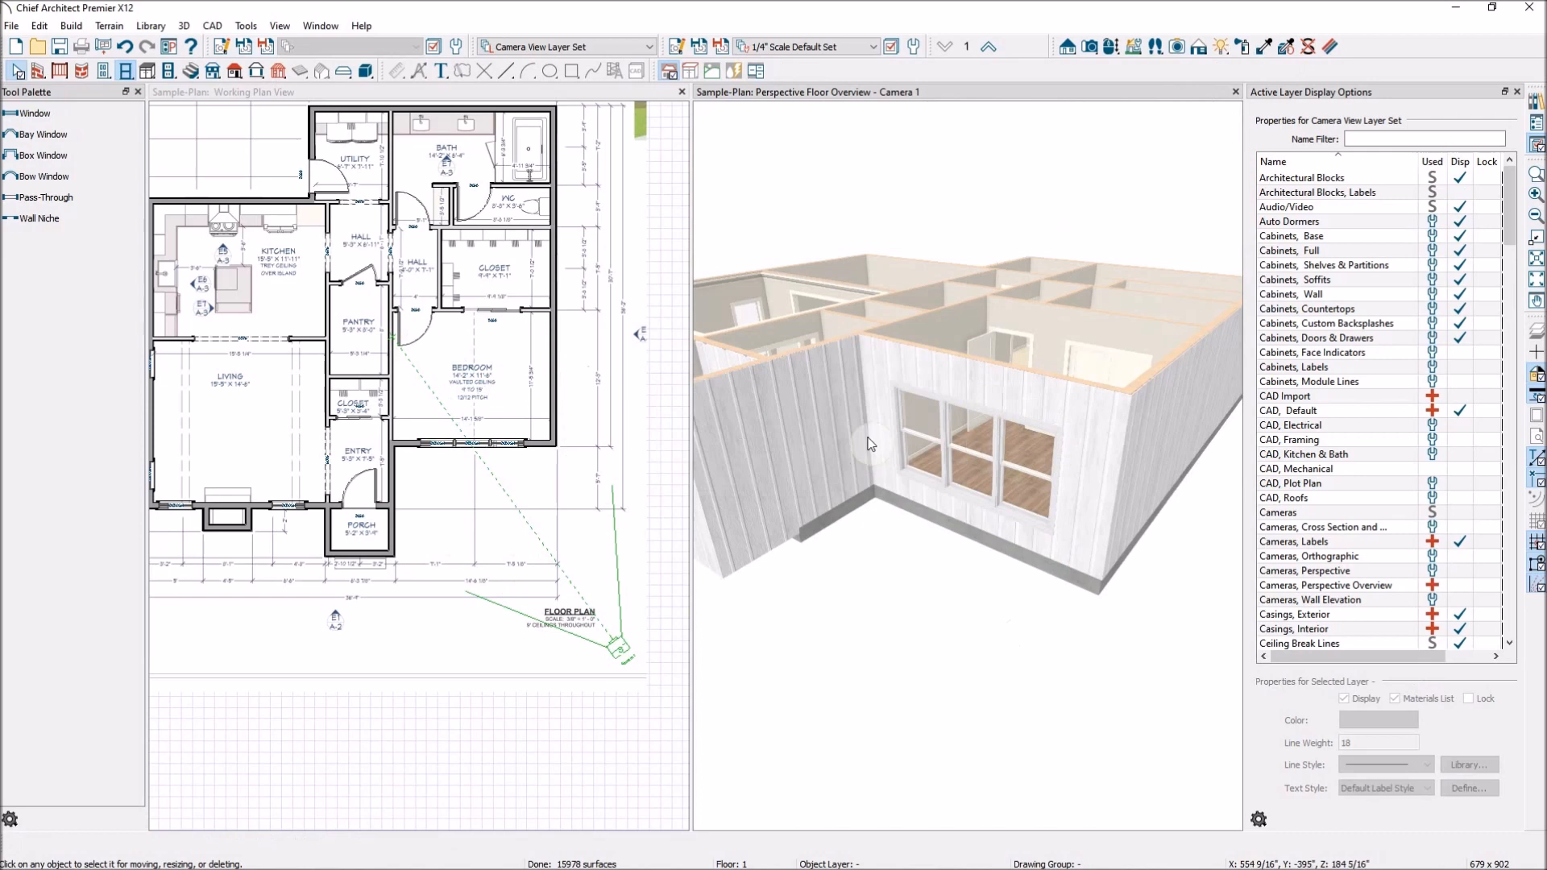
Give the bedroom window nearest the outer corner a Round Top arch with the Right Arch option
scroll(870, 444, "up", 3)
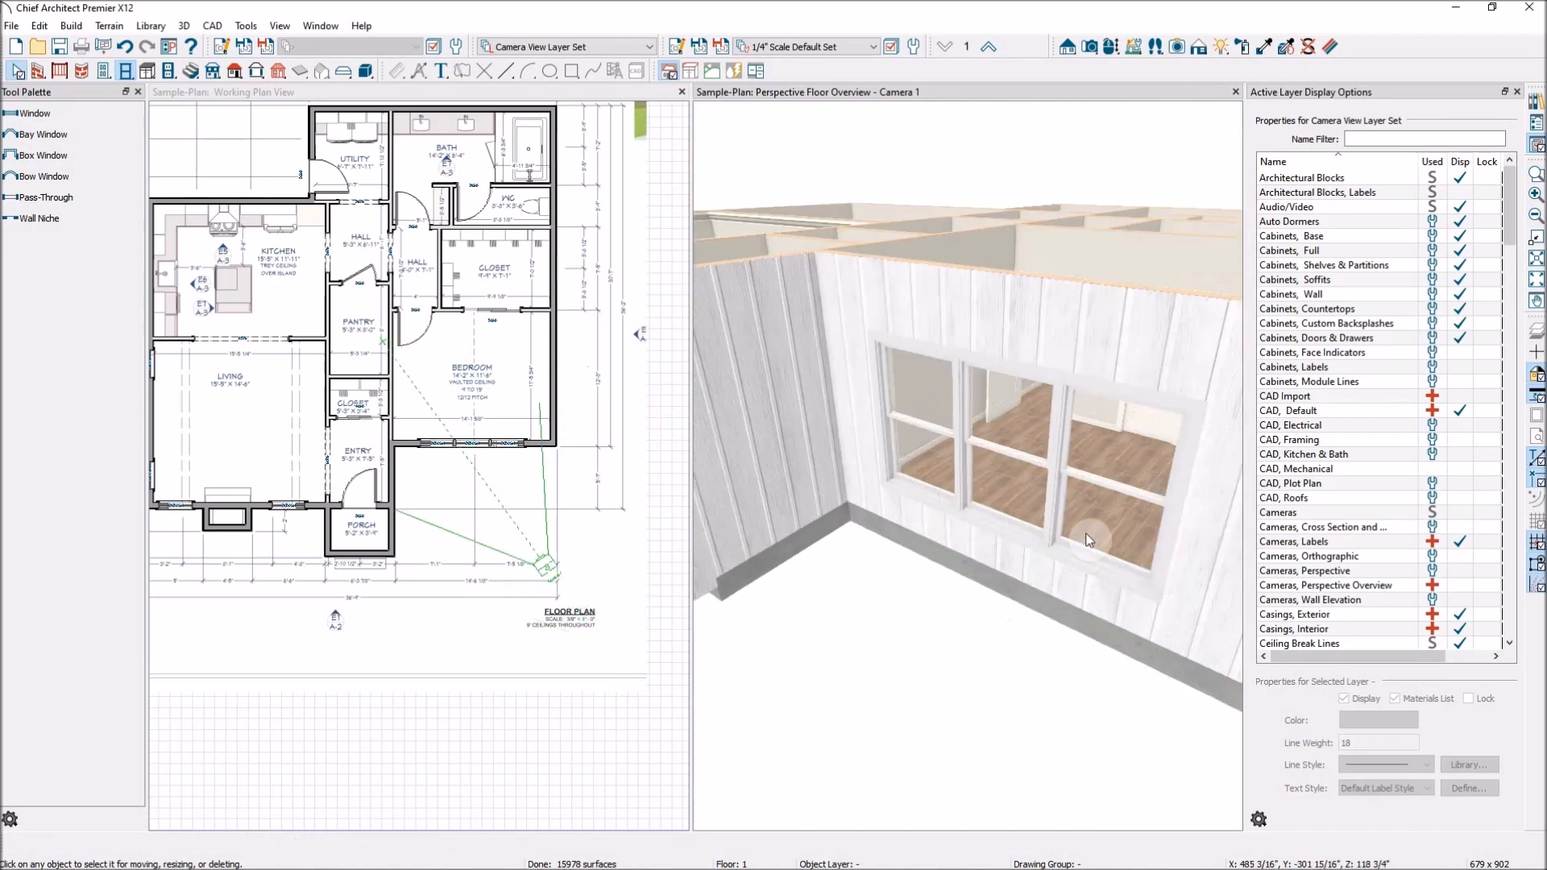
scroll(999, 508, "down", 3)
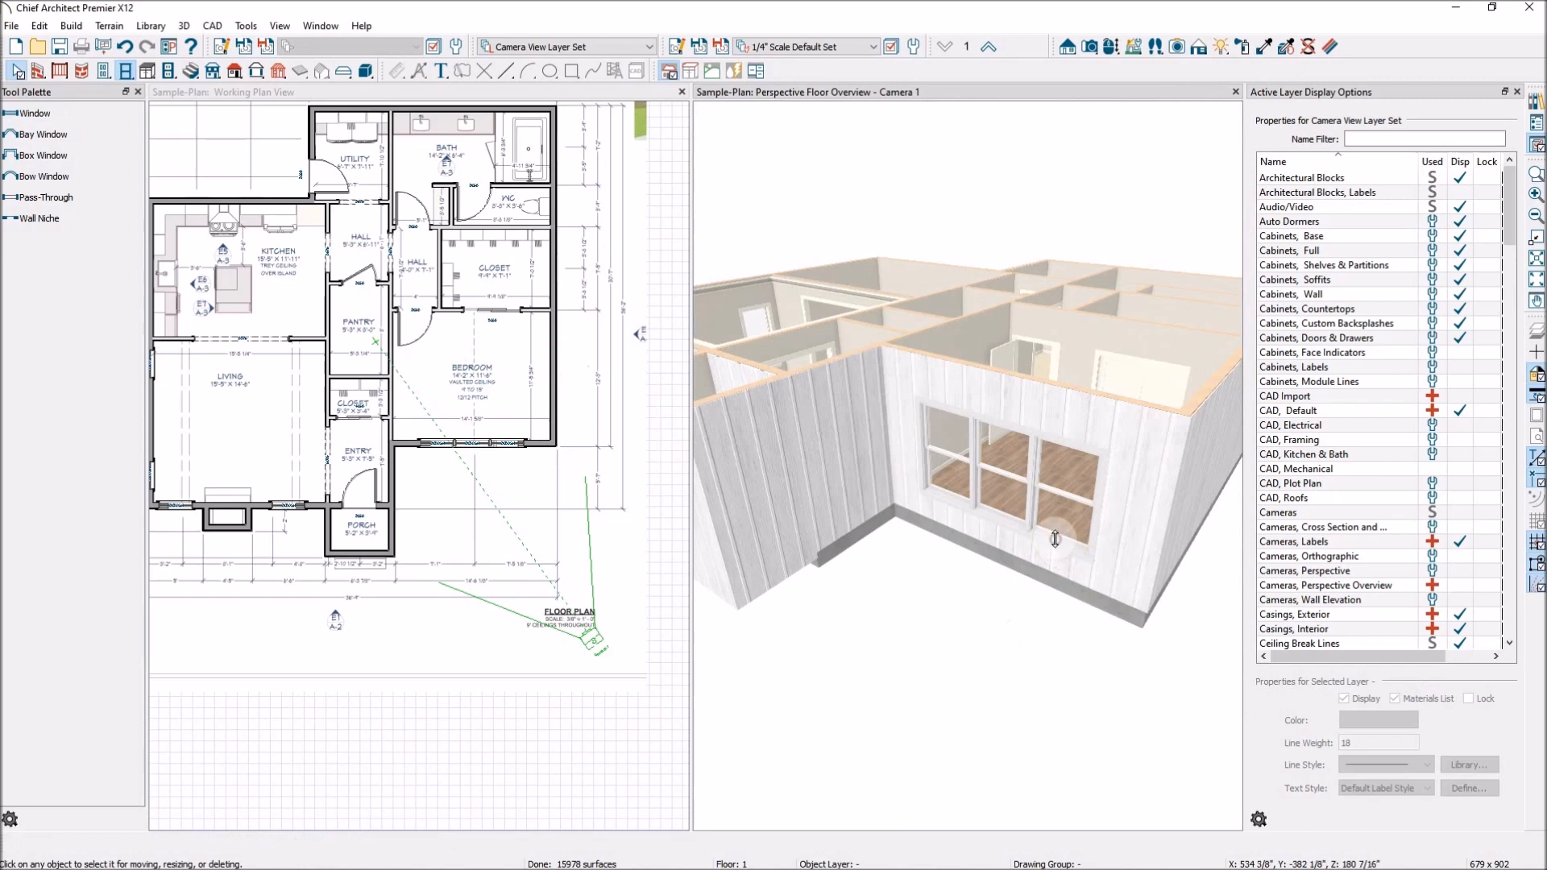
left_click(1055, 539)
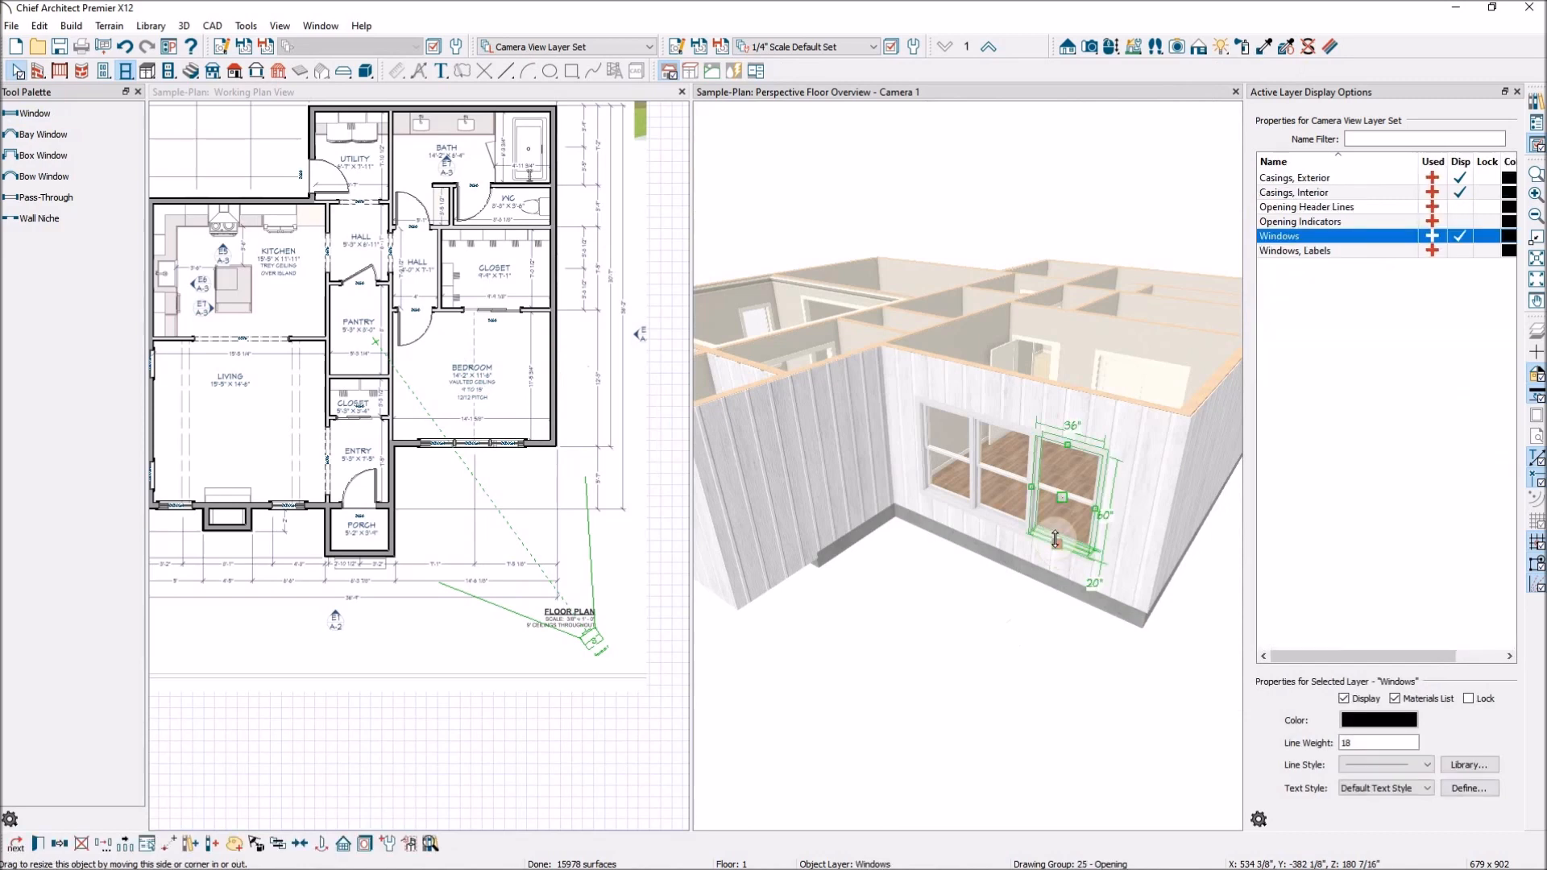
left_click(39, 844)
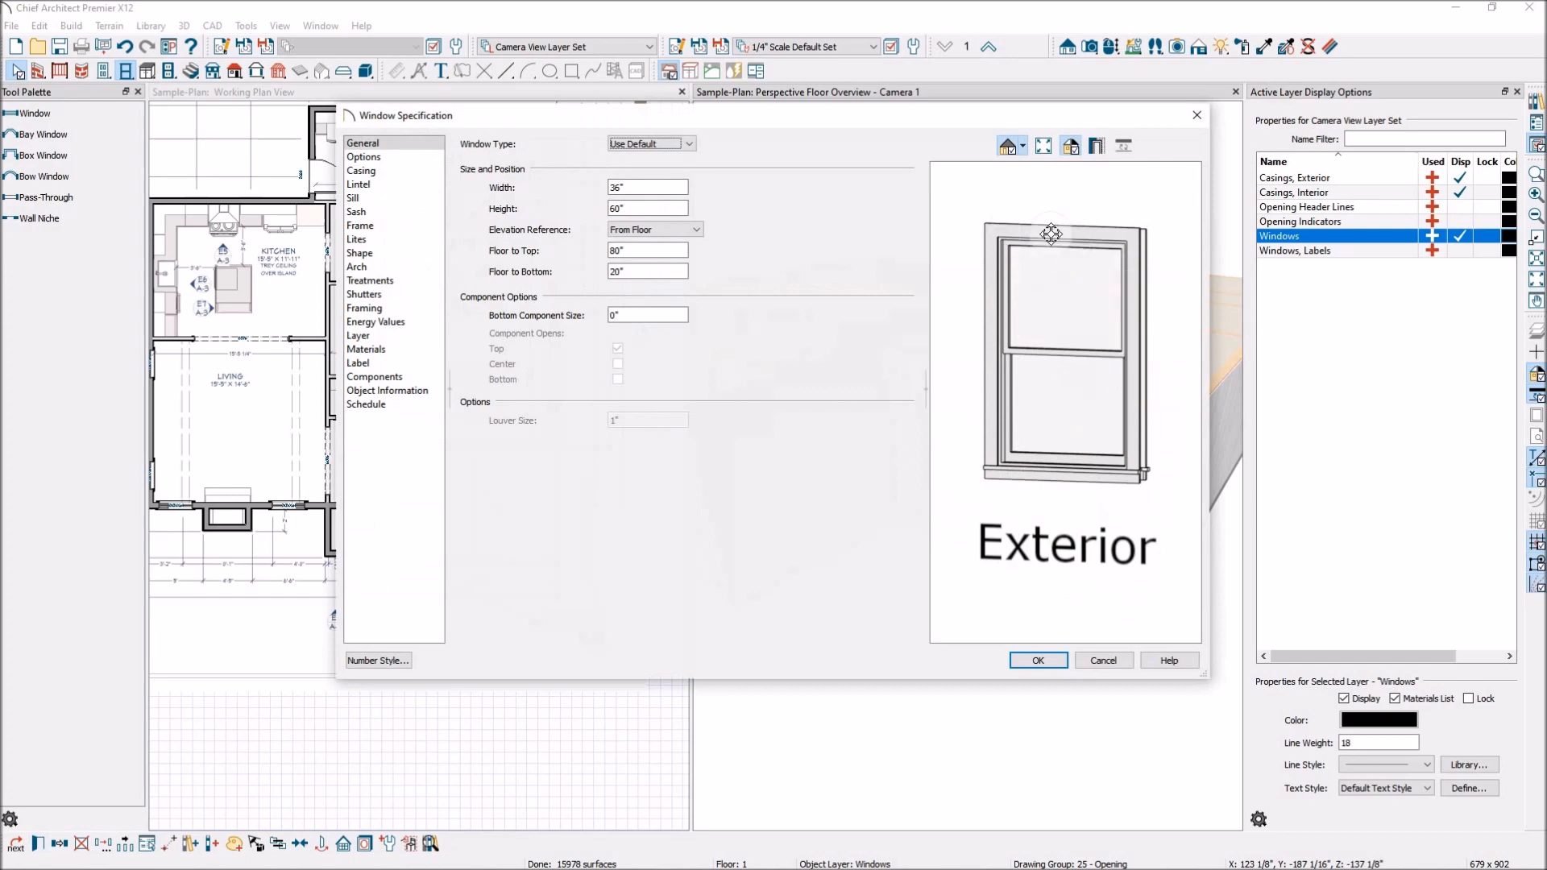
left_click(364, 268)
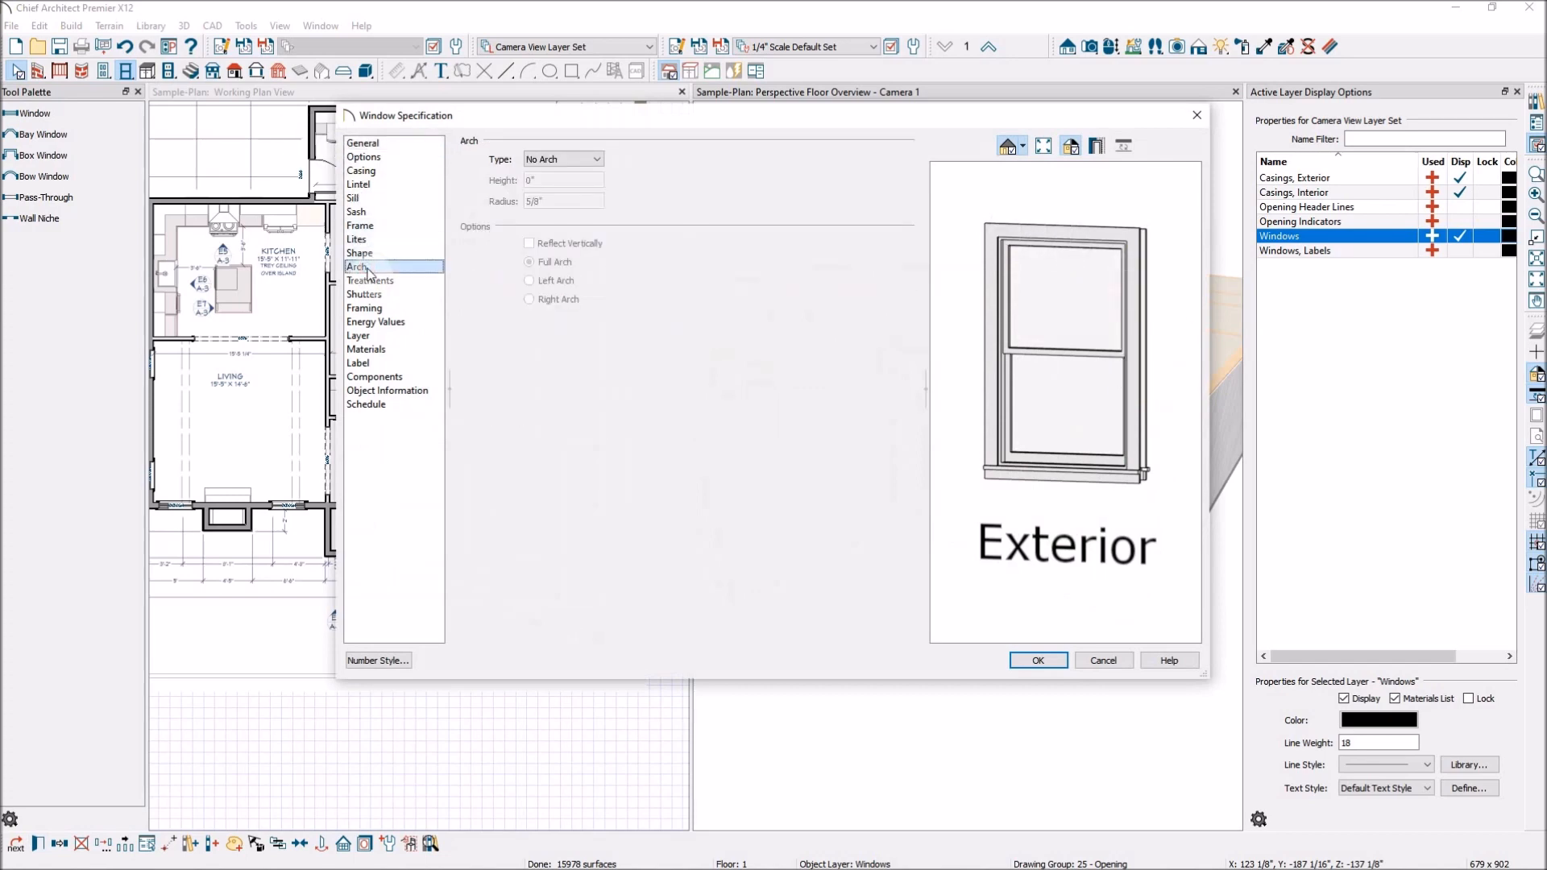
left_click(598, 160)
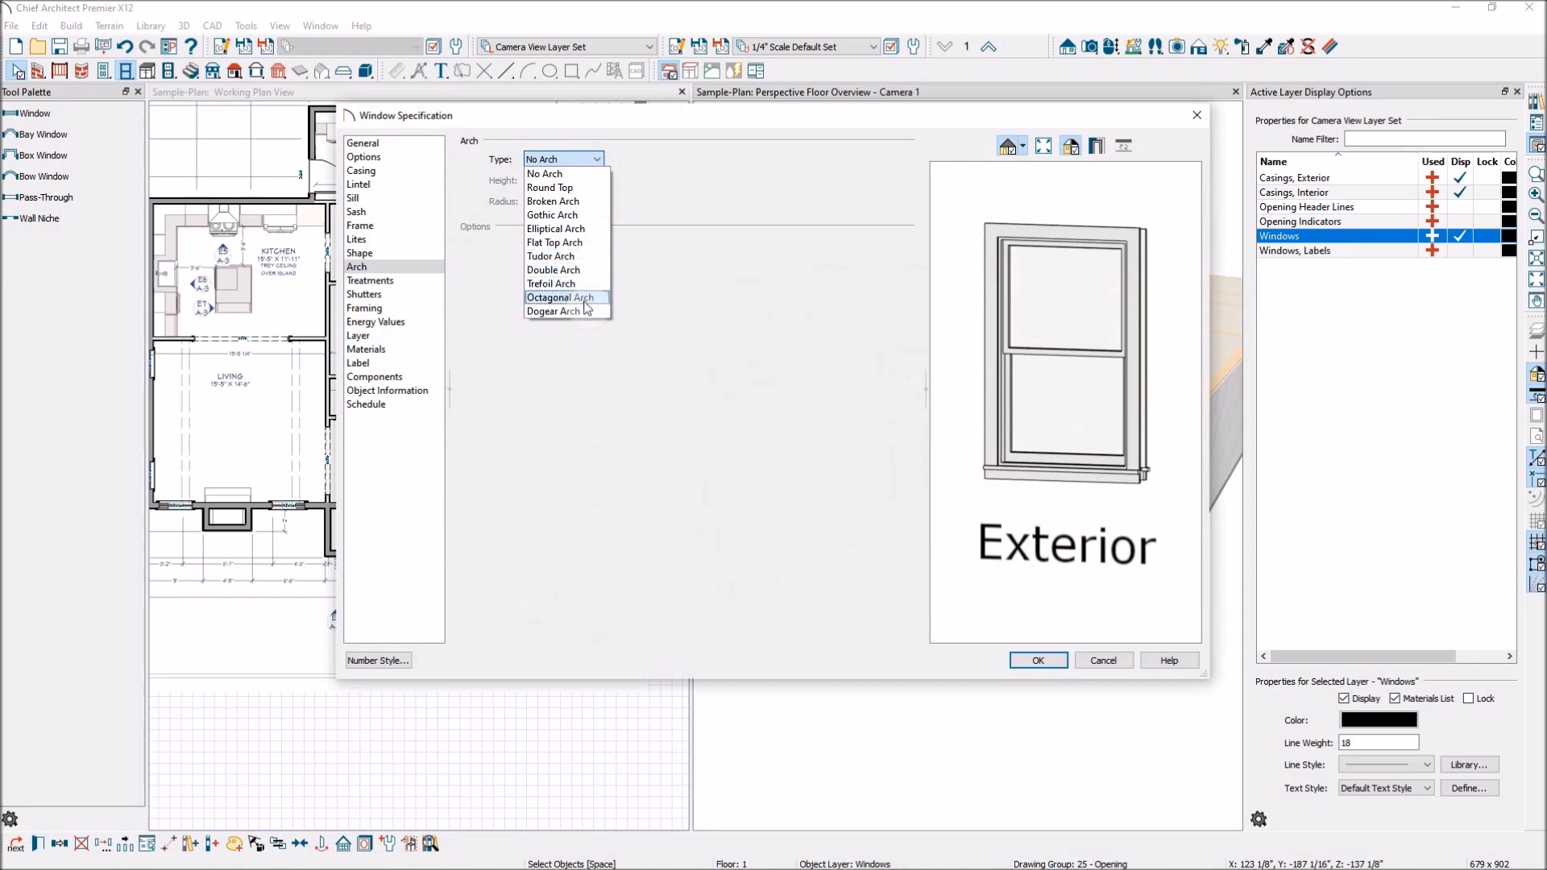
left_click(579, 189)
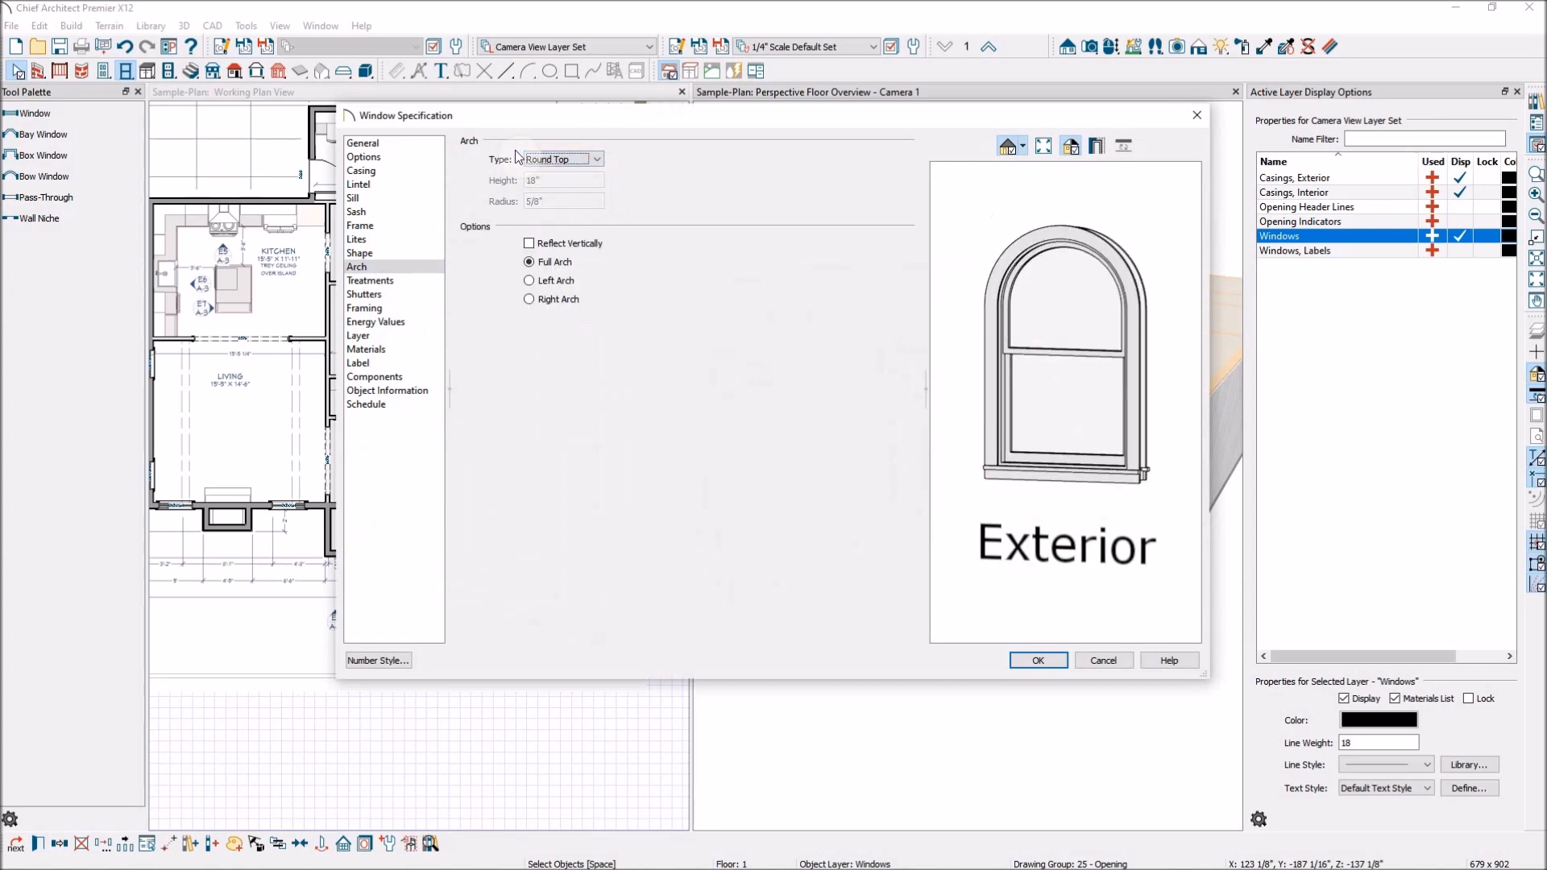
left_click(530, 299)
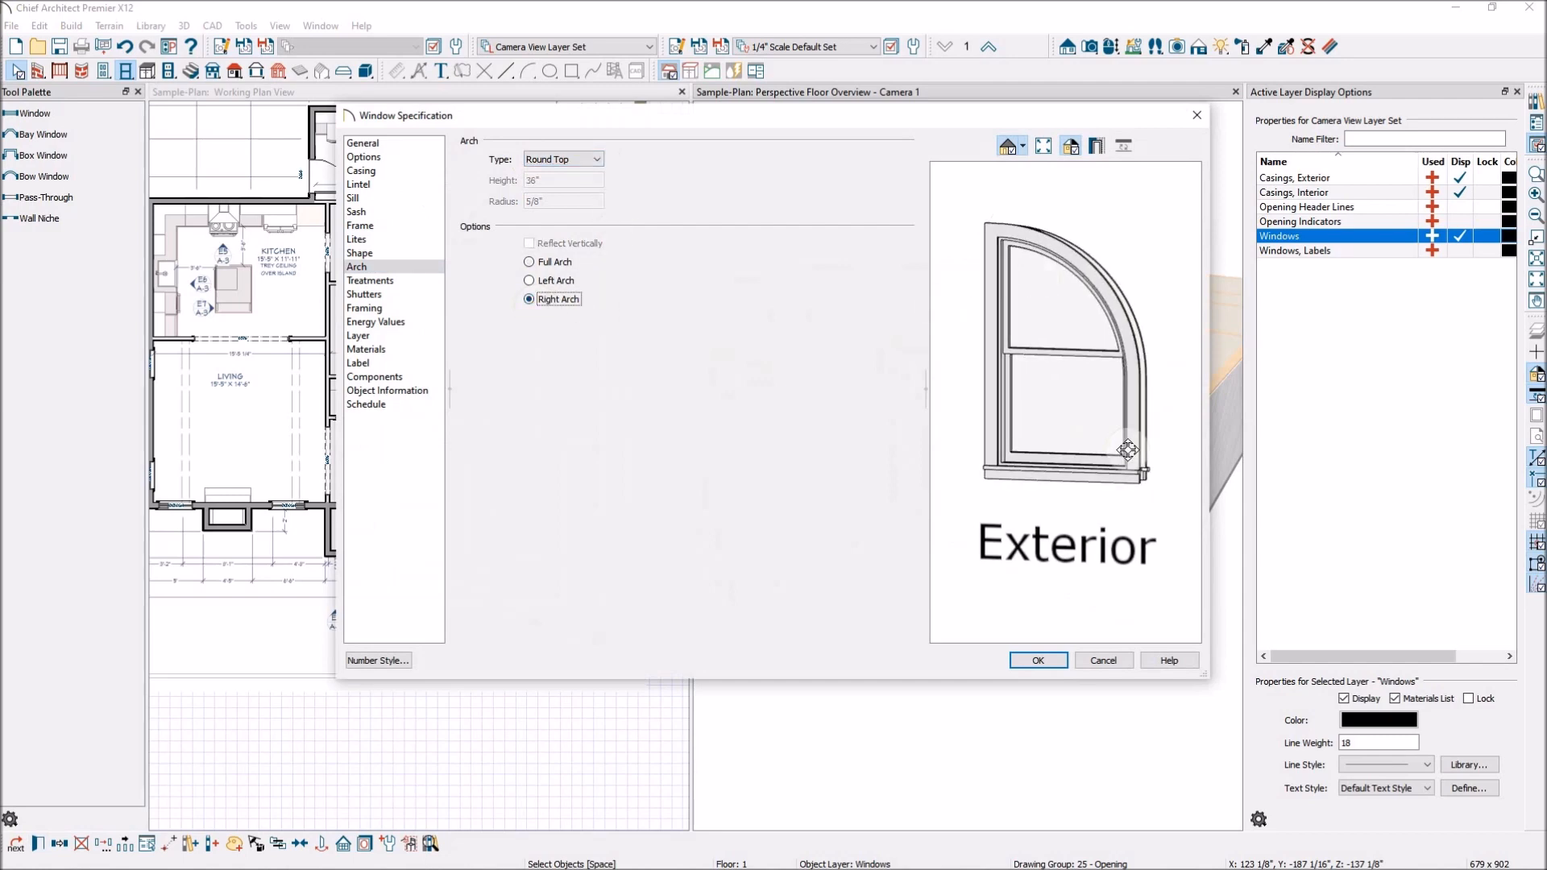
left_click(1044, 660)
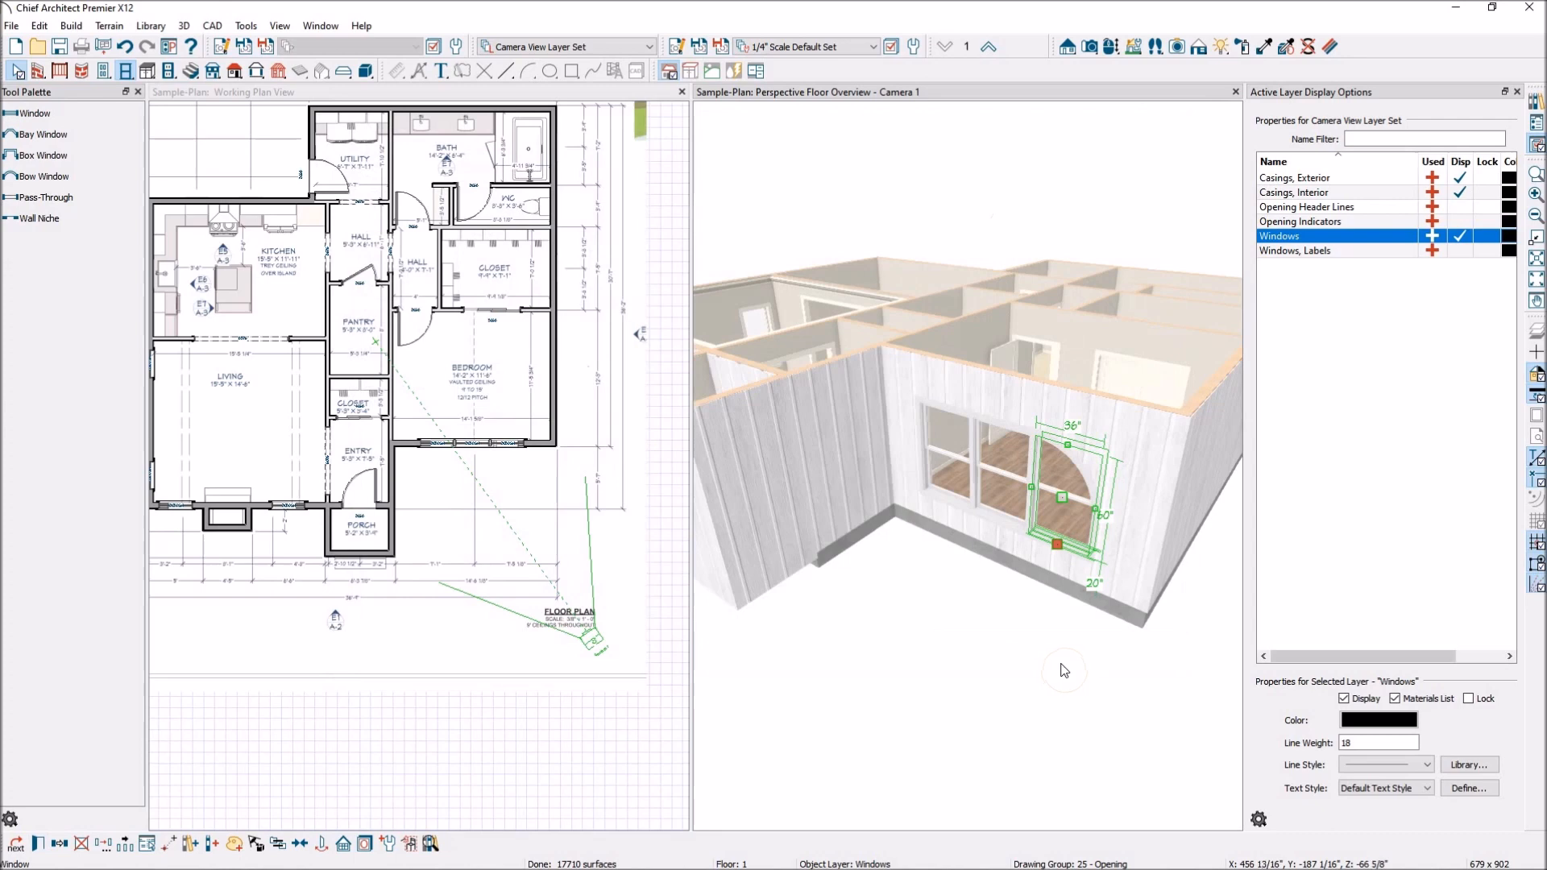
Give the bedroom window nearest the entry a Round Top arch with the Left Arch option
double_click(952, 503)
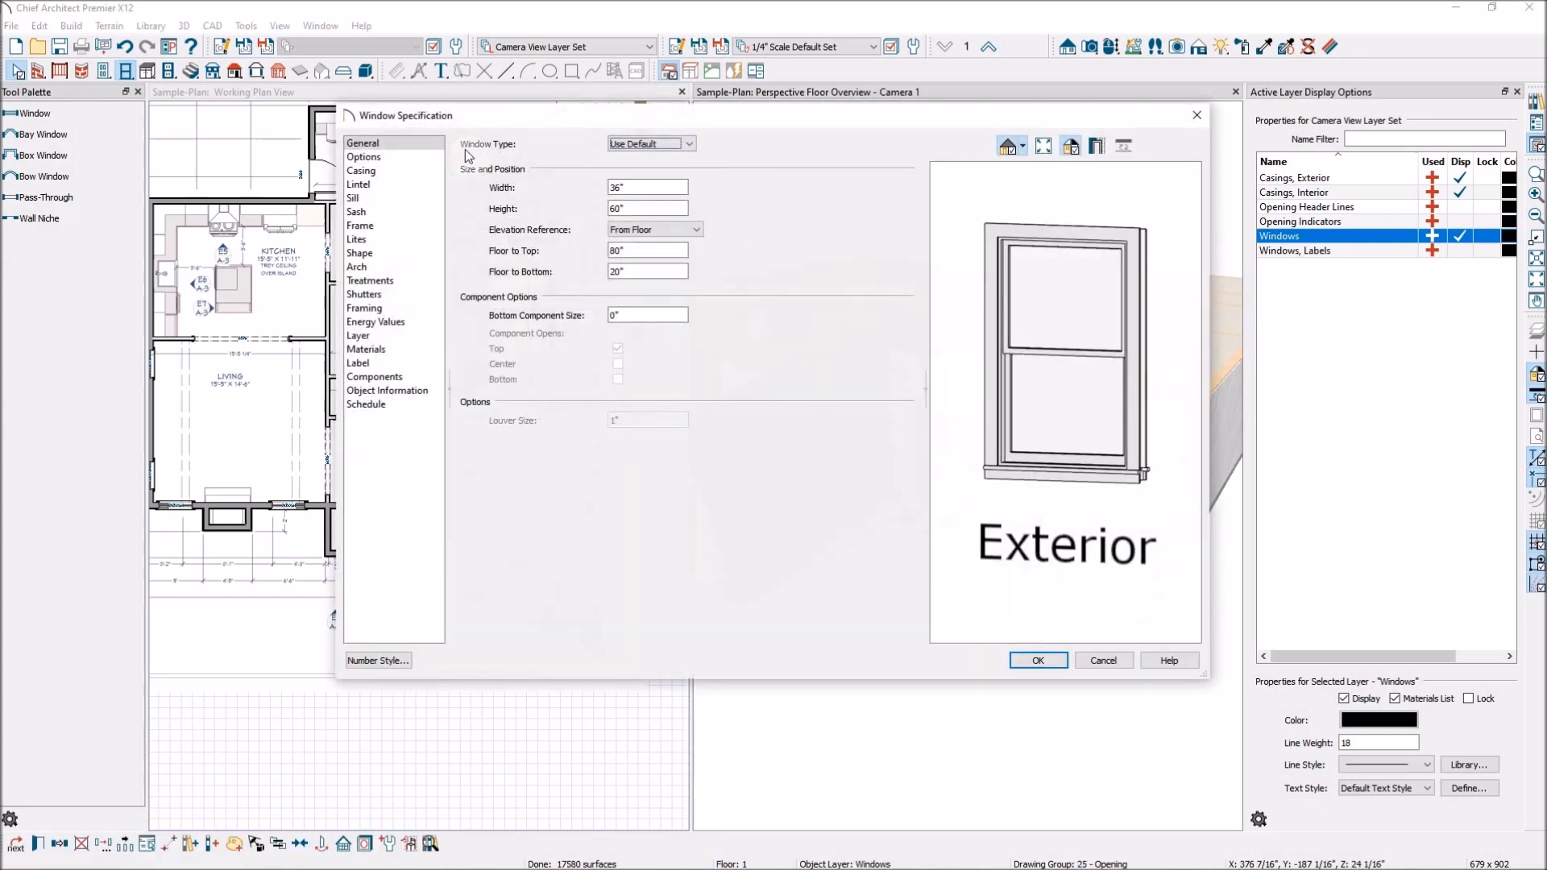
left_click(361, 267)
left_click(593, 160)
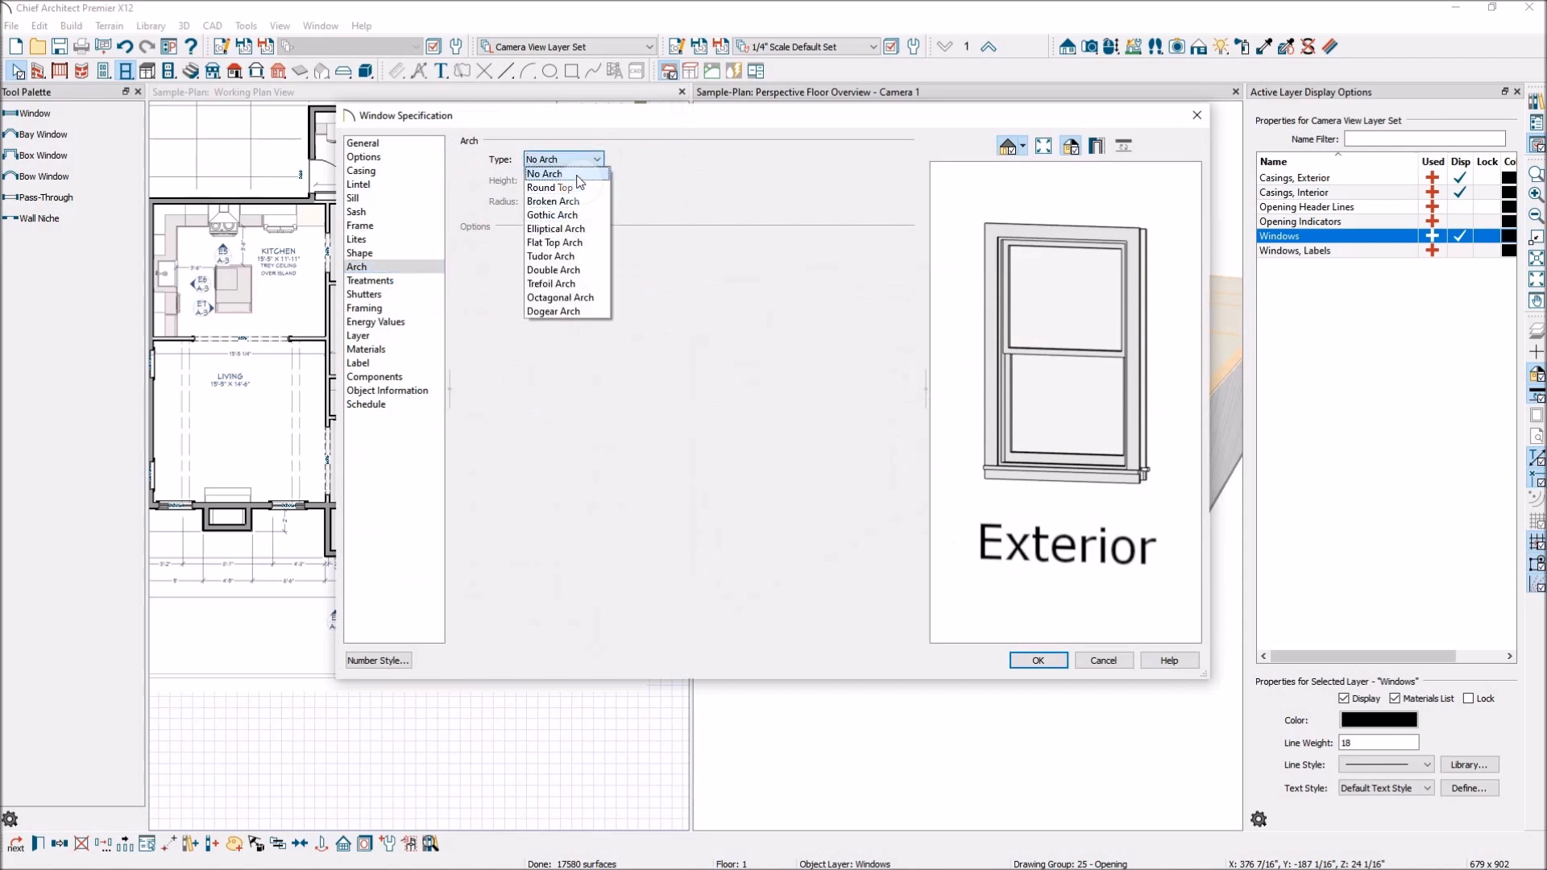
left_click(550, 187)
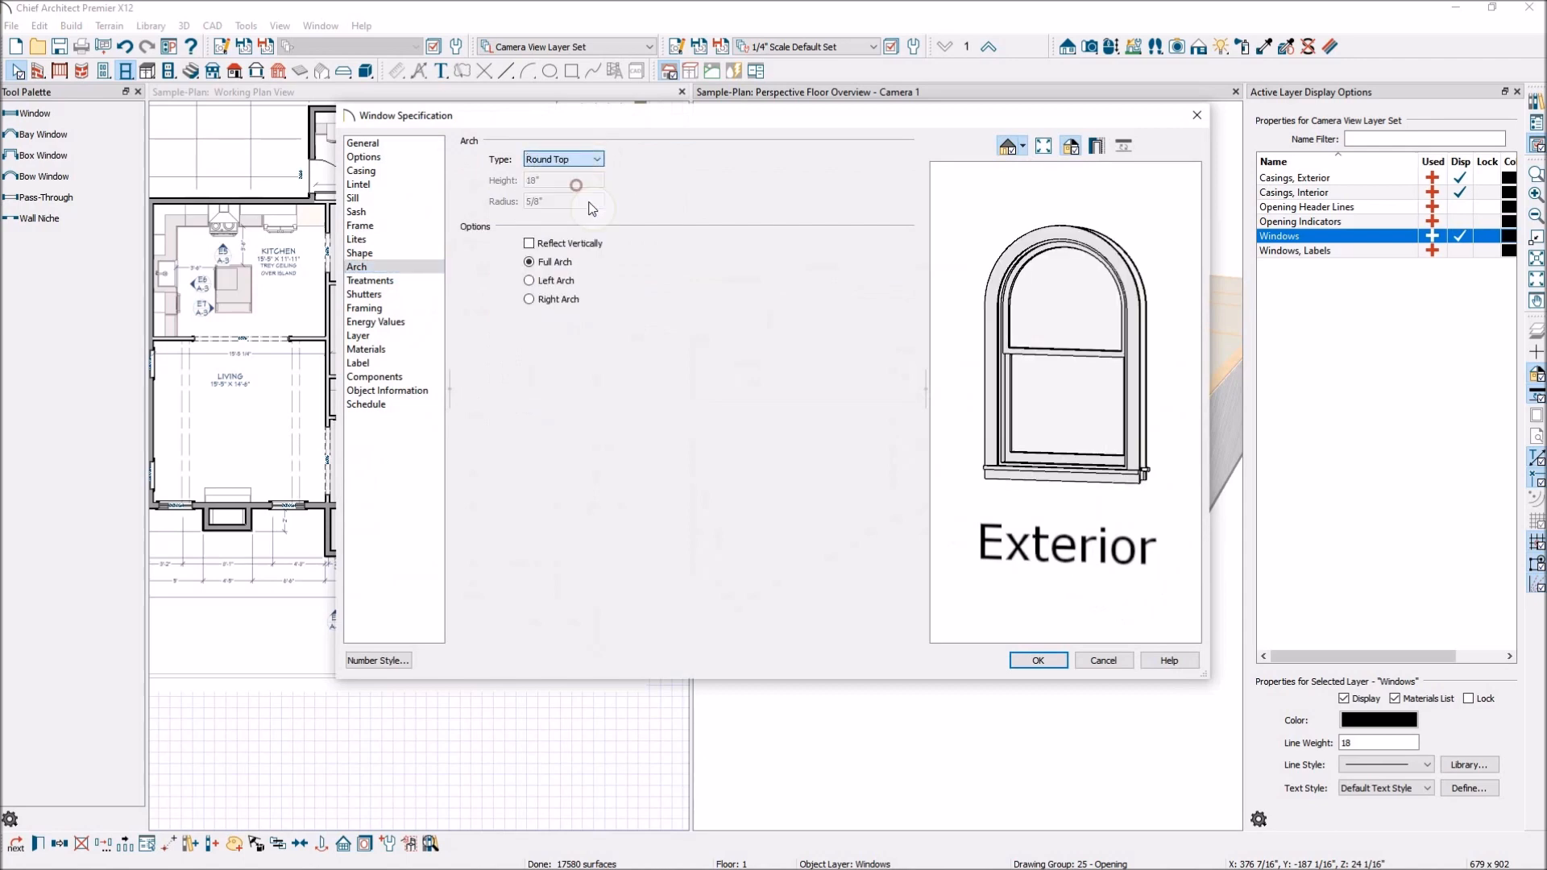
left_click(530, 281)
left_click(1040, 661)
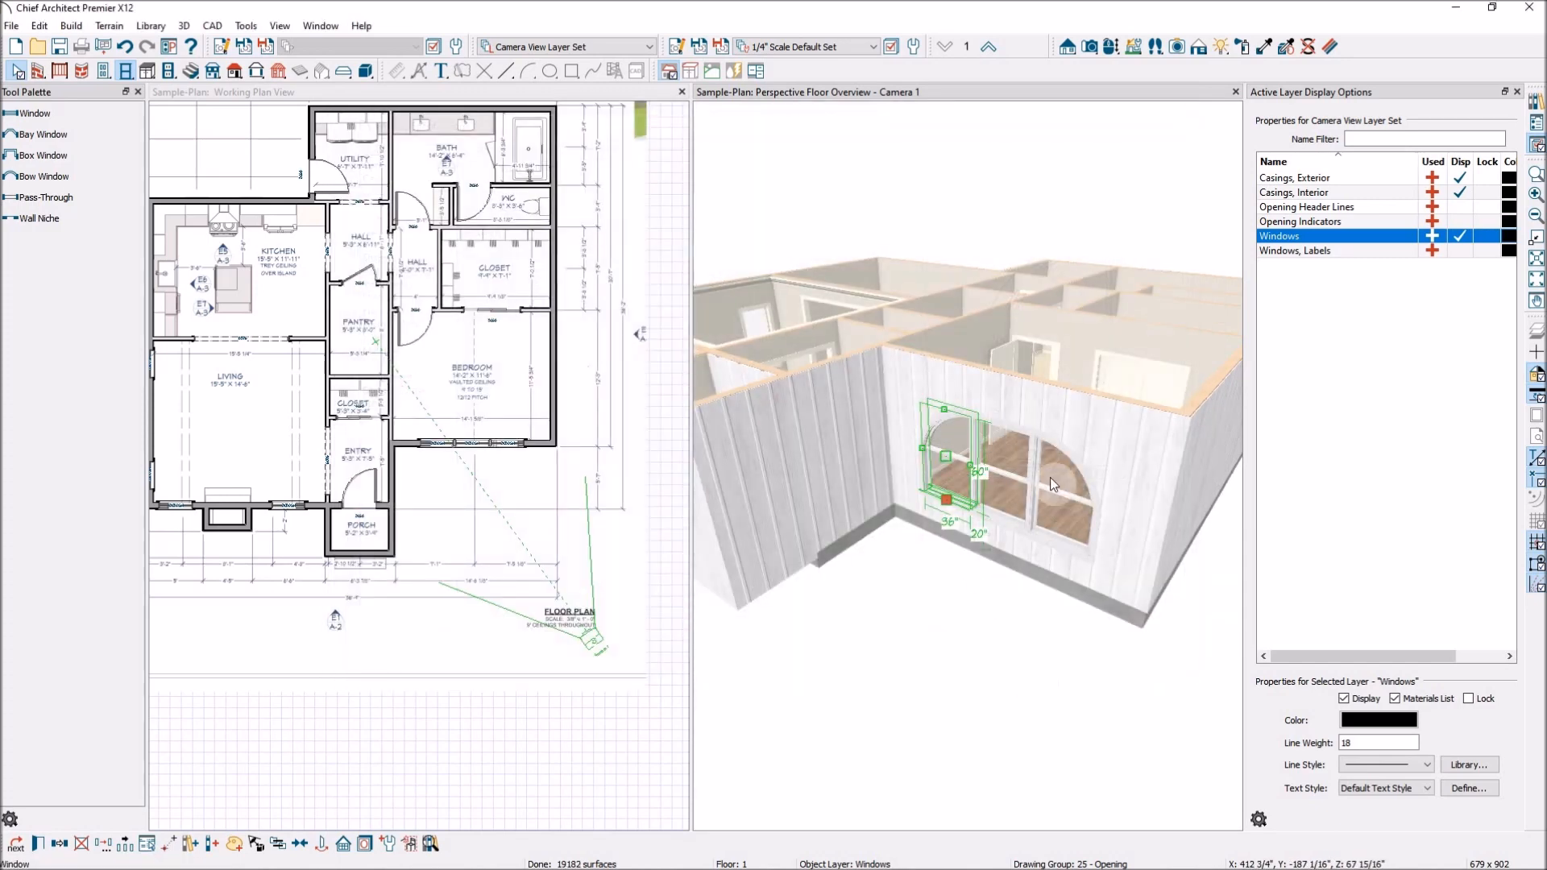
Stretch the middle bedroom window upward to make it 72 inches tall
left_click(1001, 506)
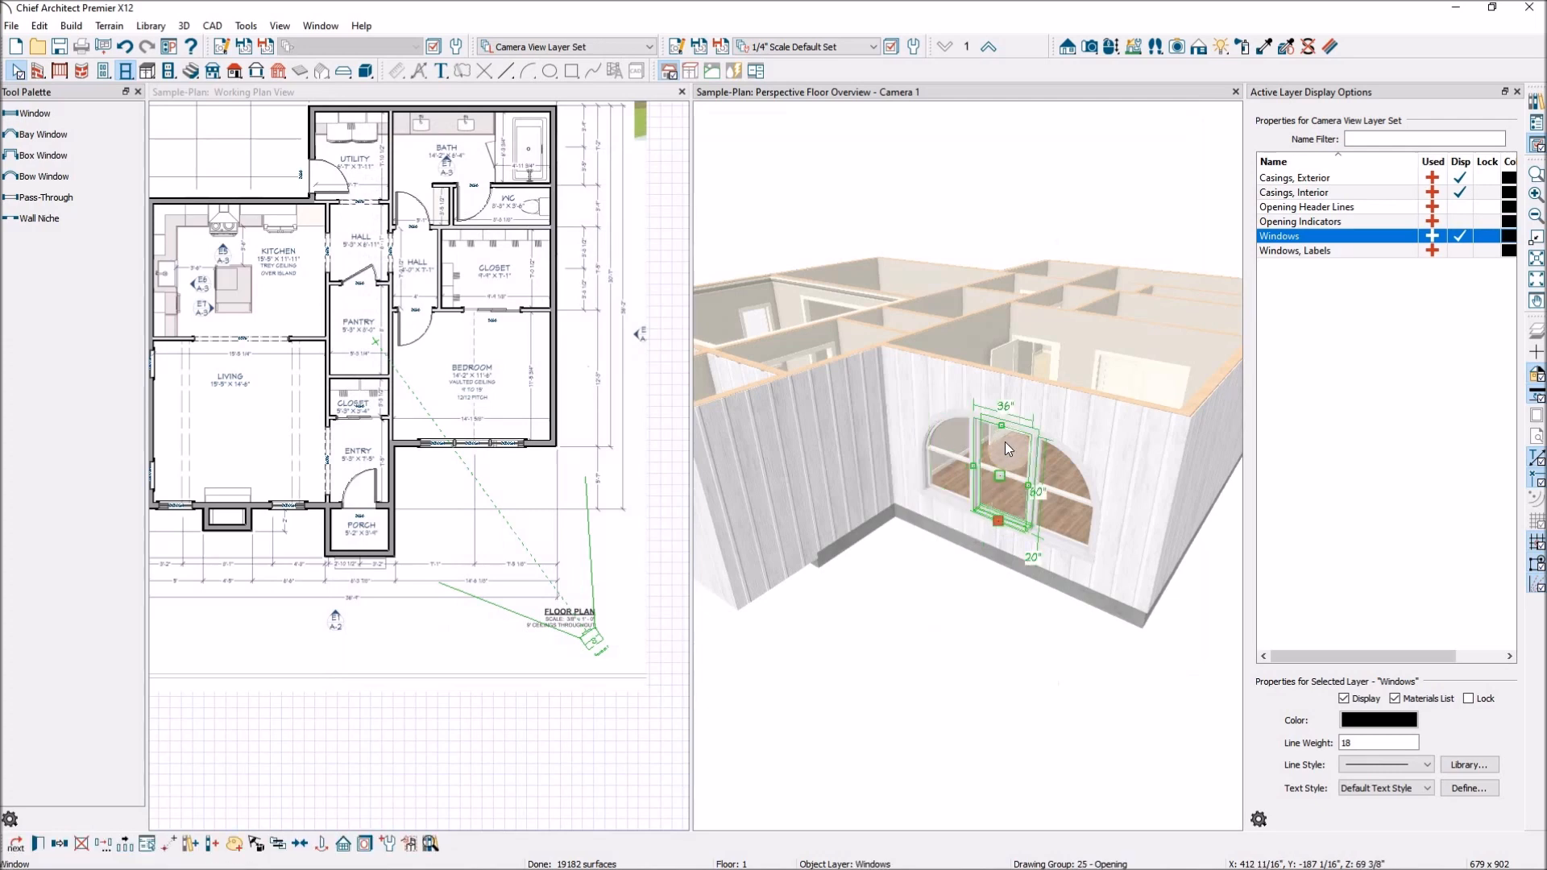
left_click_drag(1004, 427, 1003, 405)
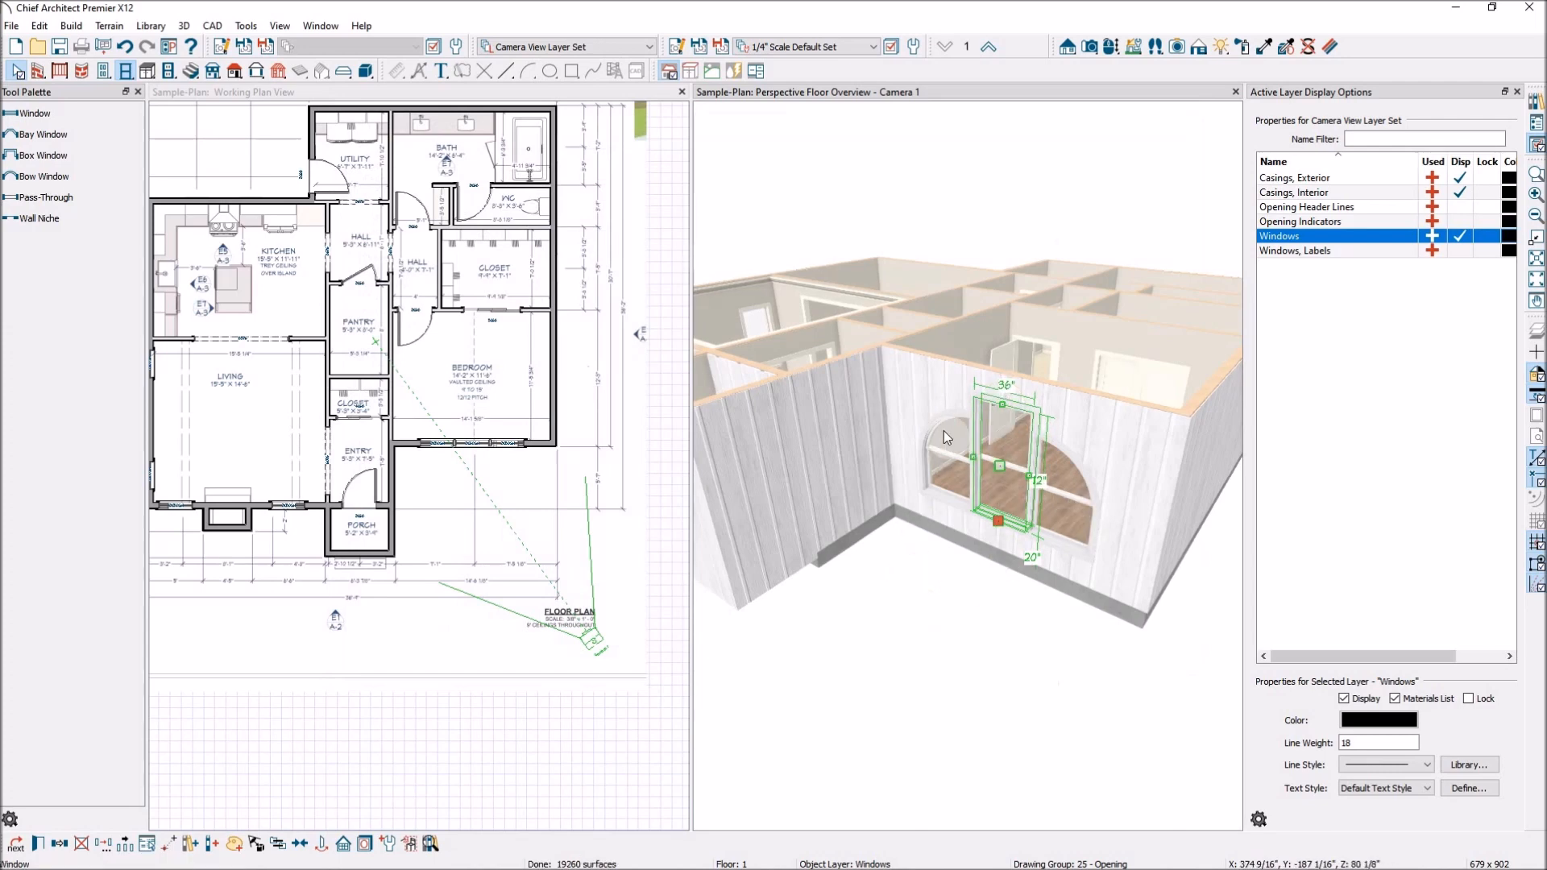
left_click(949, 613)
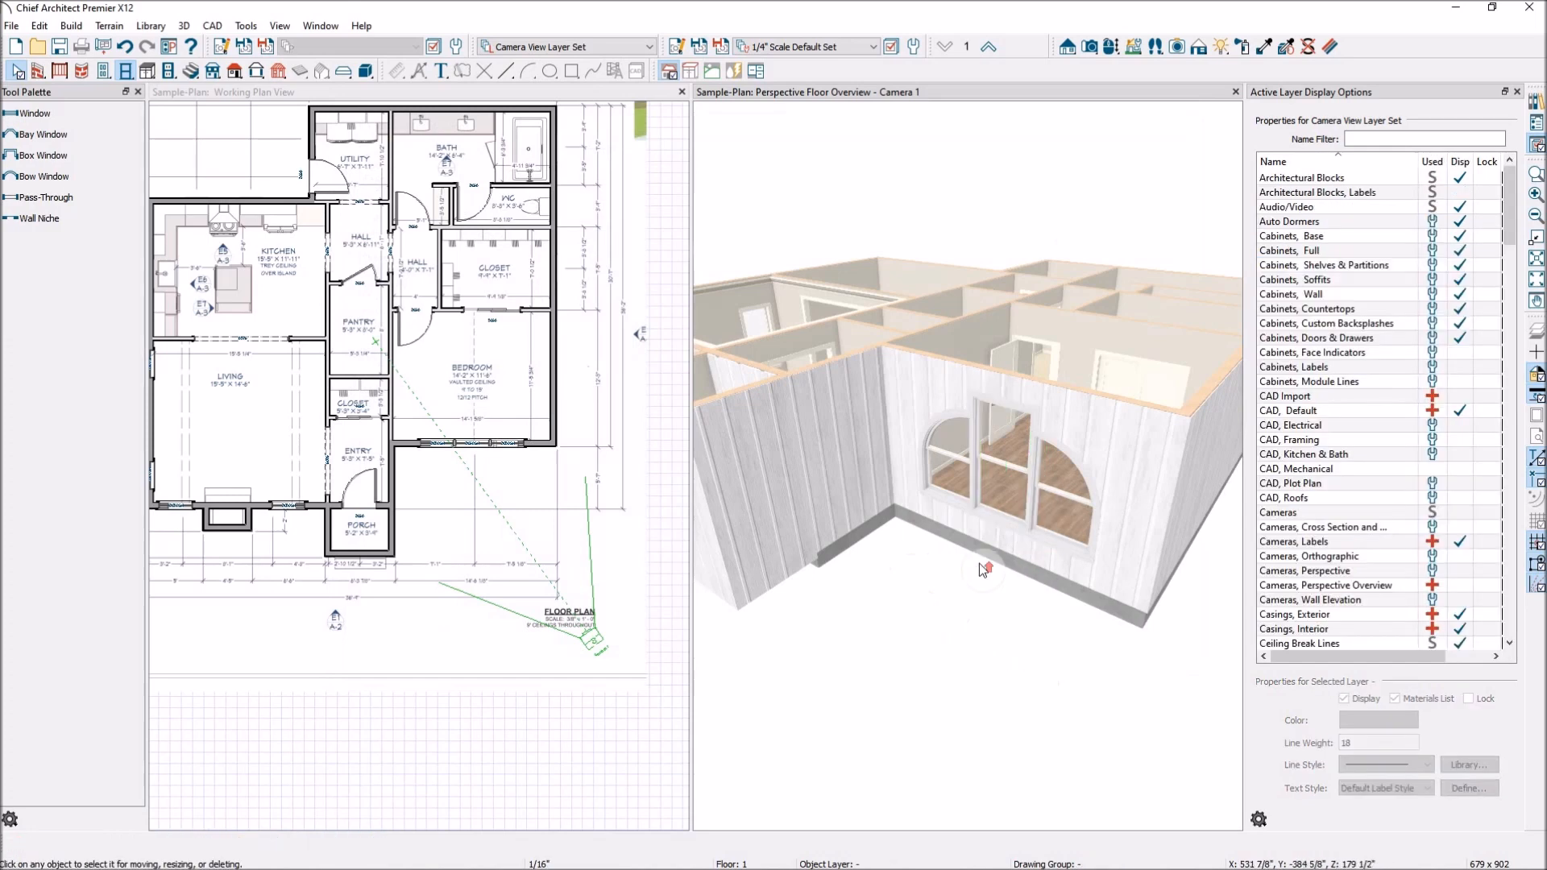
scroll(979, 563, "up", 5)
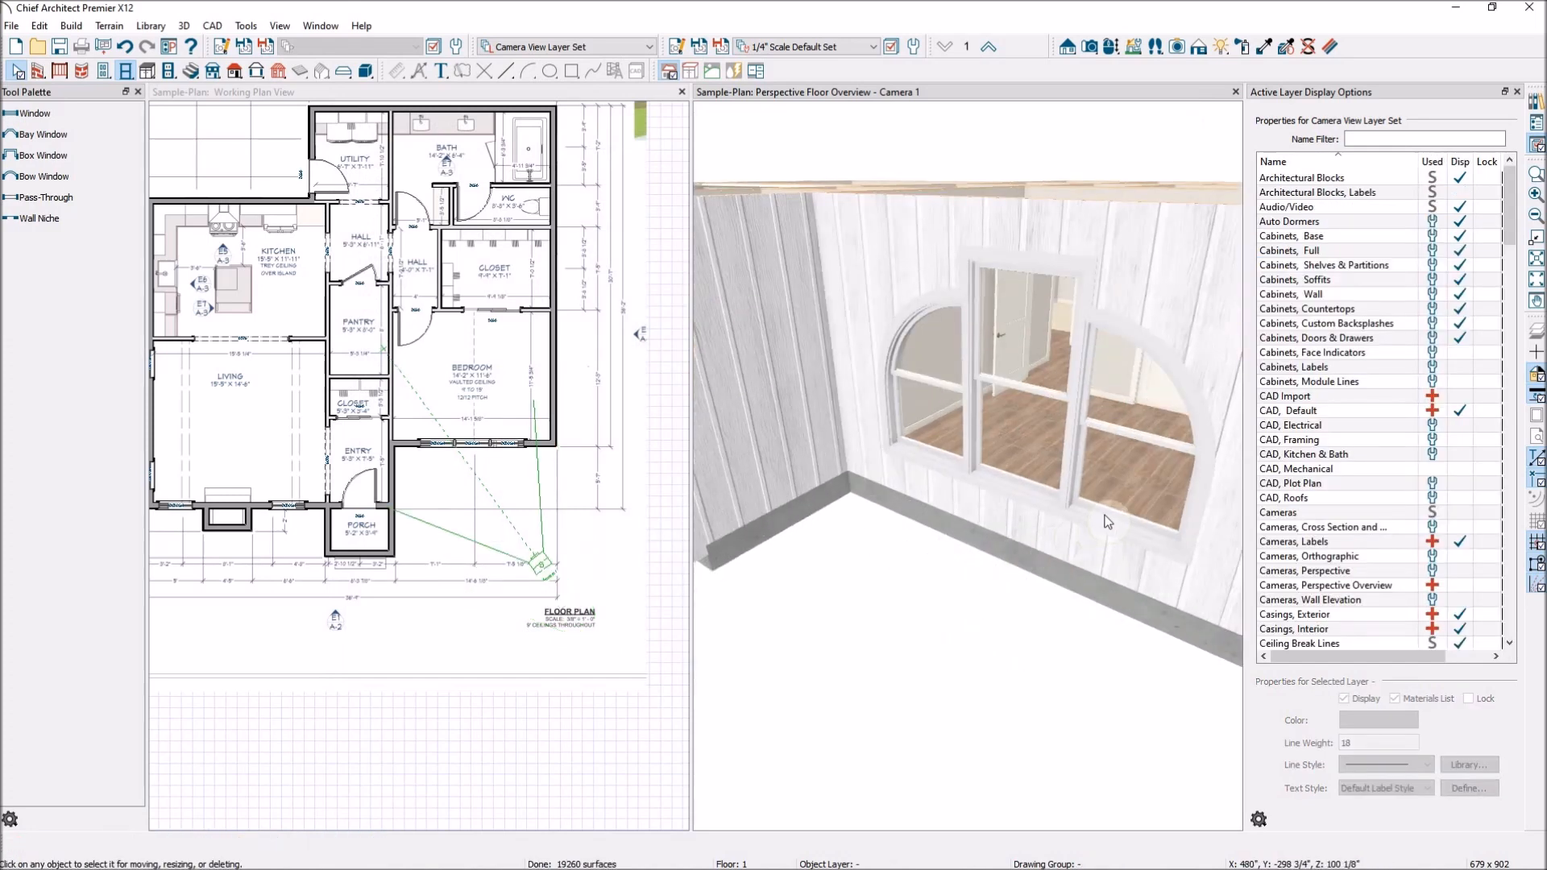
Slide the row of three bedroom windows slightly along the wall toward the entry in the plan
scroll(456, 441, "up", 8)
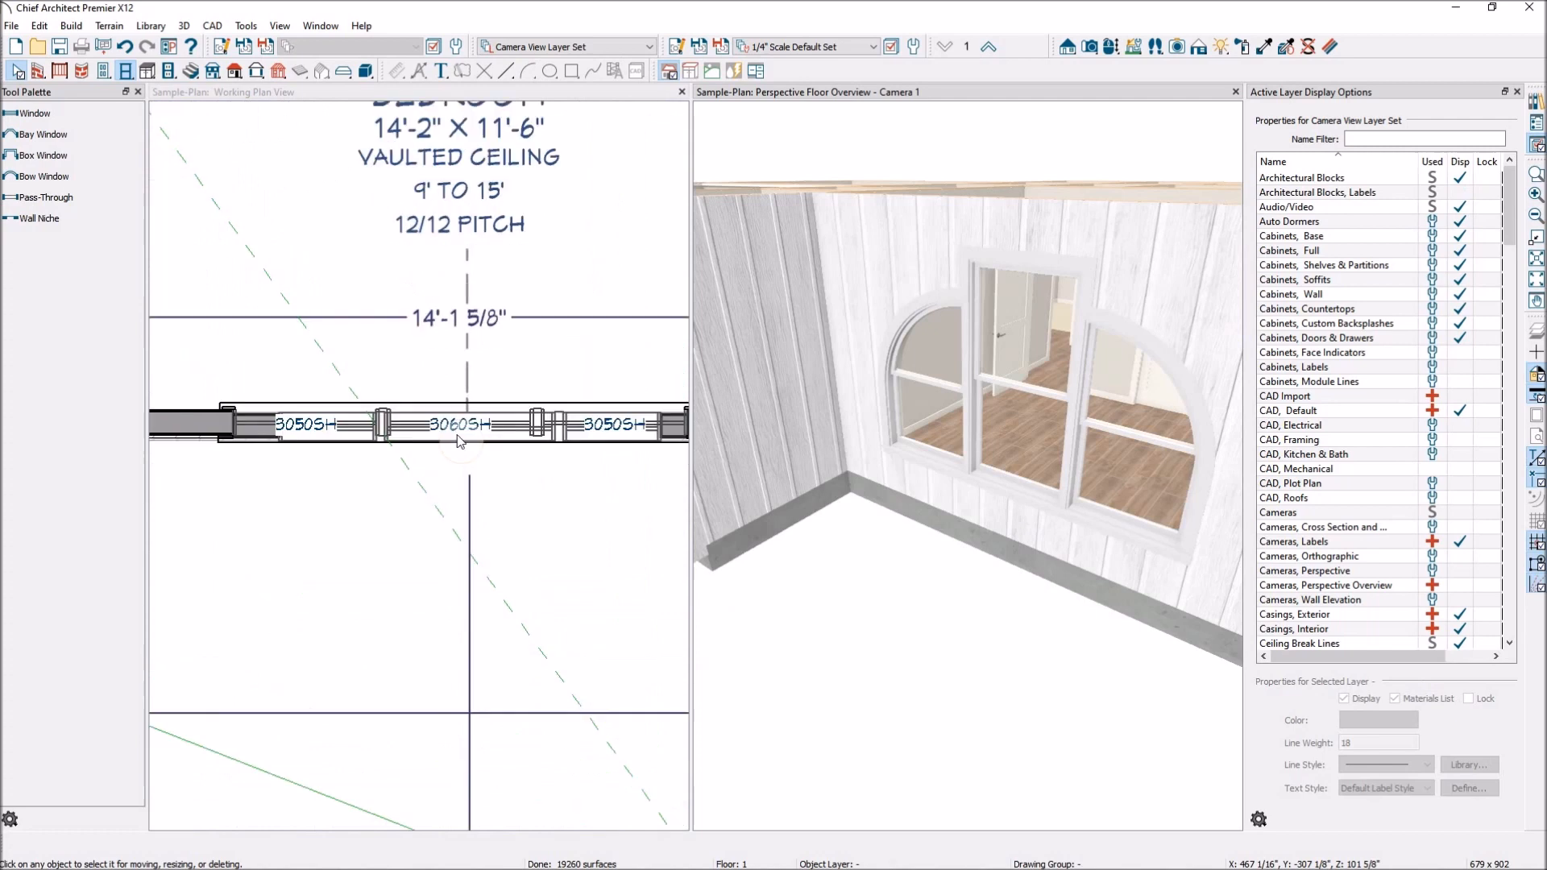
scroll(456, 435, "up", 1)
left_click(326, 427)
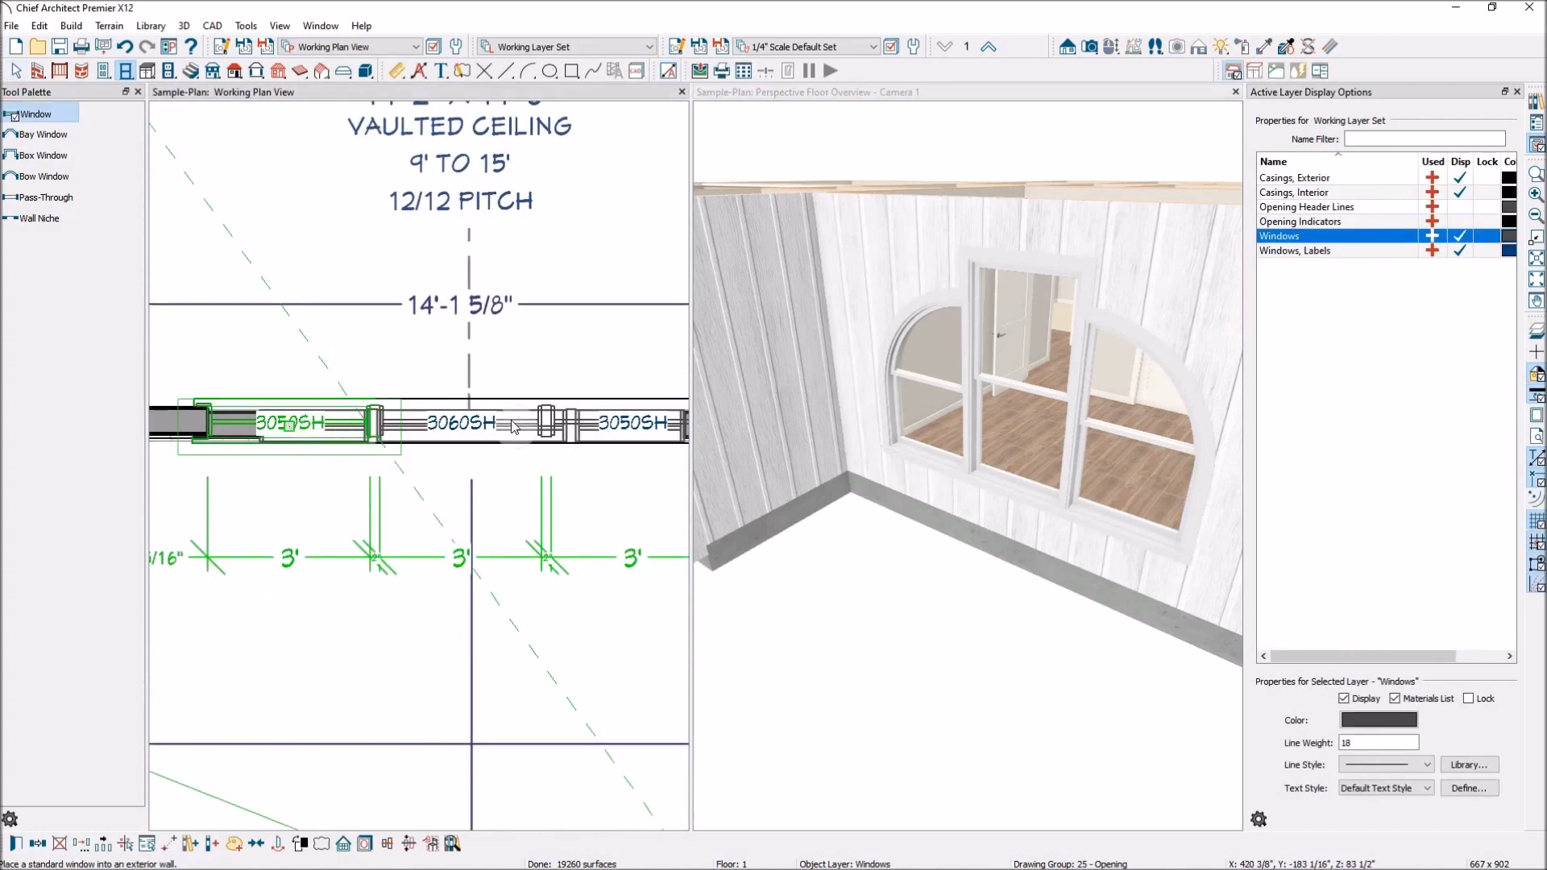
left_click(483, 425)
left_click(610, 427)
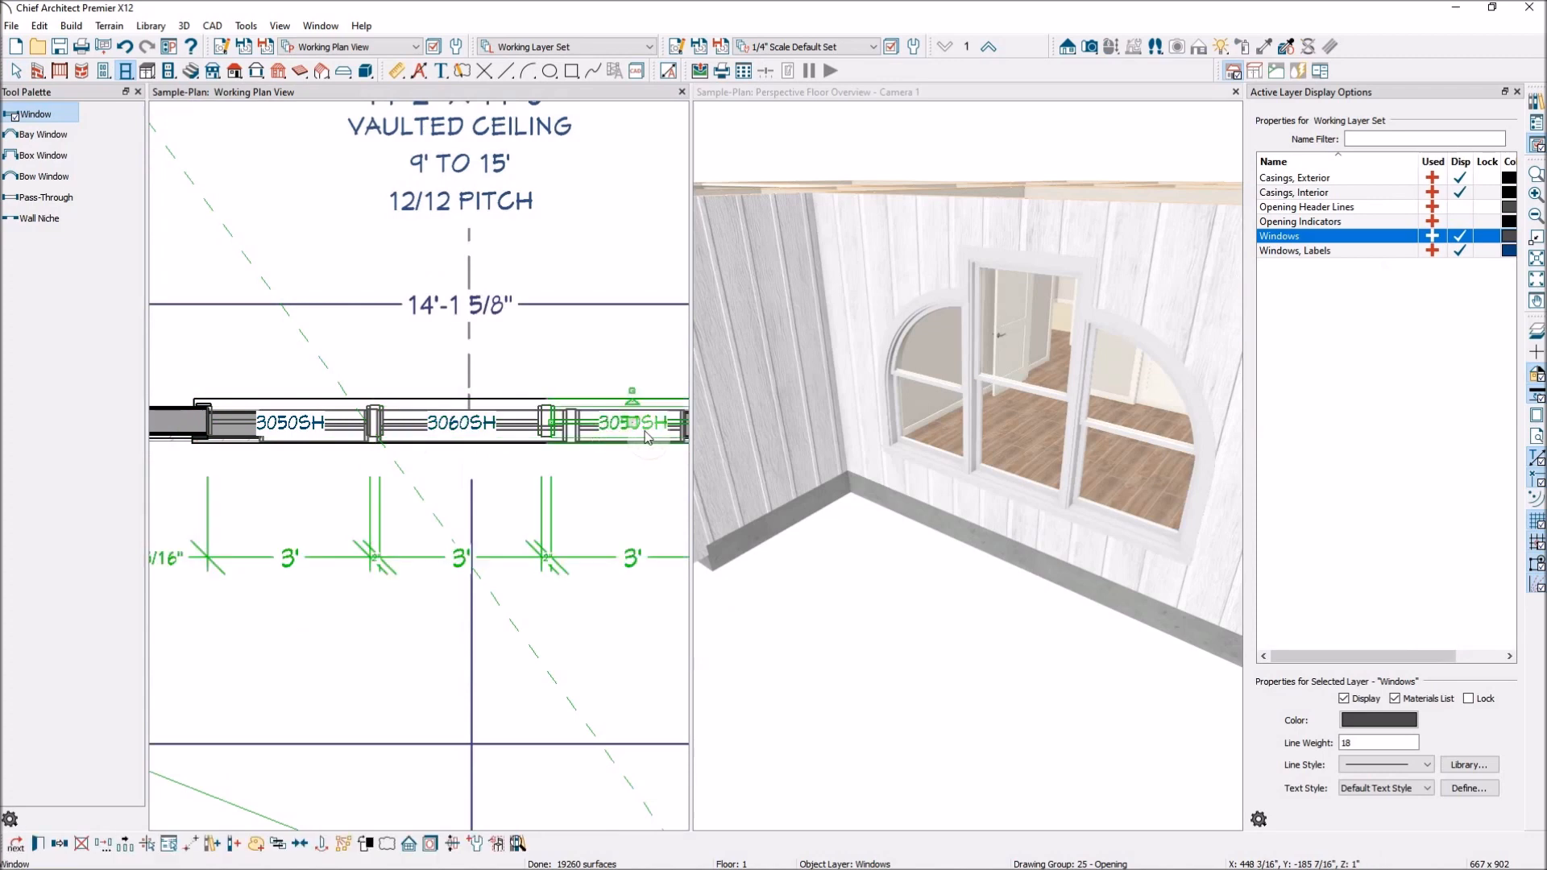
left_click_drag(632, 423, 620, 423)
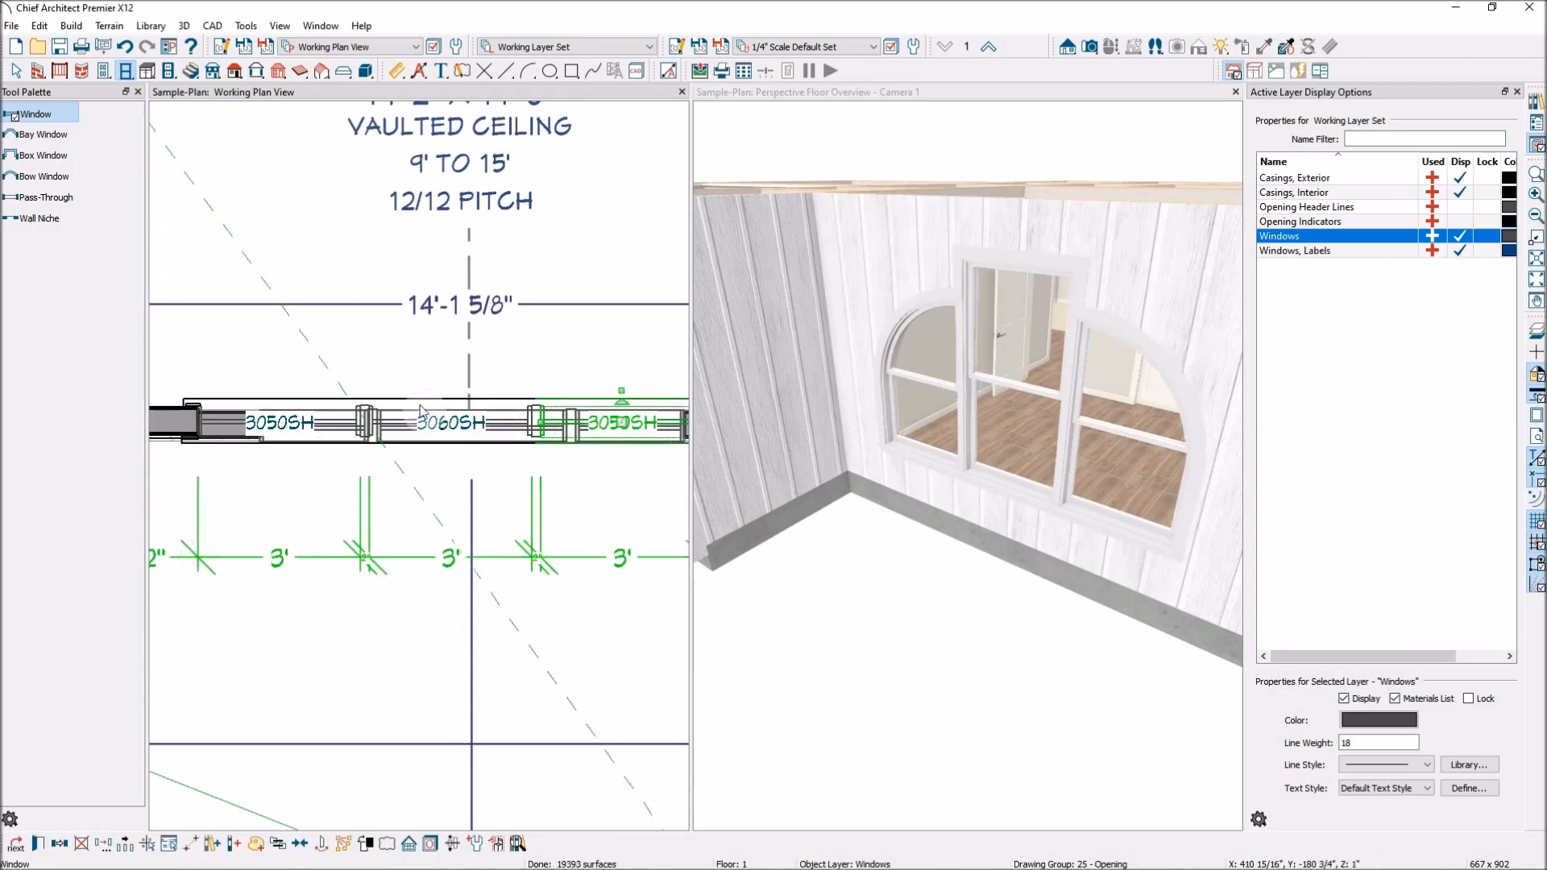
Select the three adjoining bedroom windows and combine them into one mulled unit
left_click(927, 444)
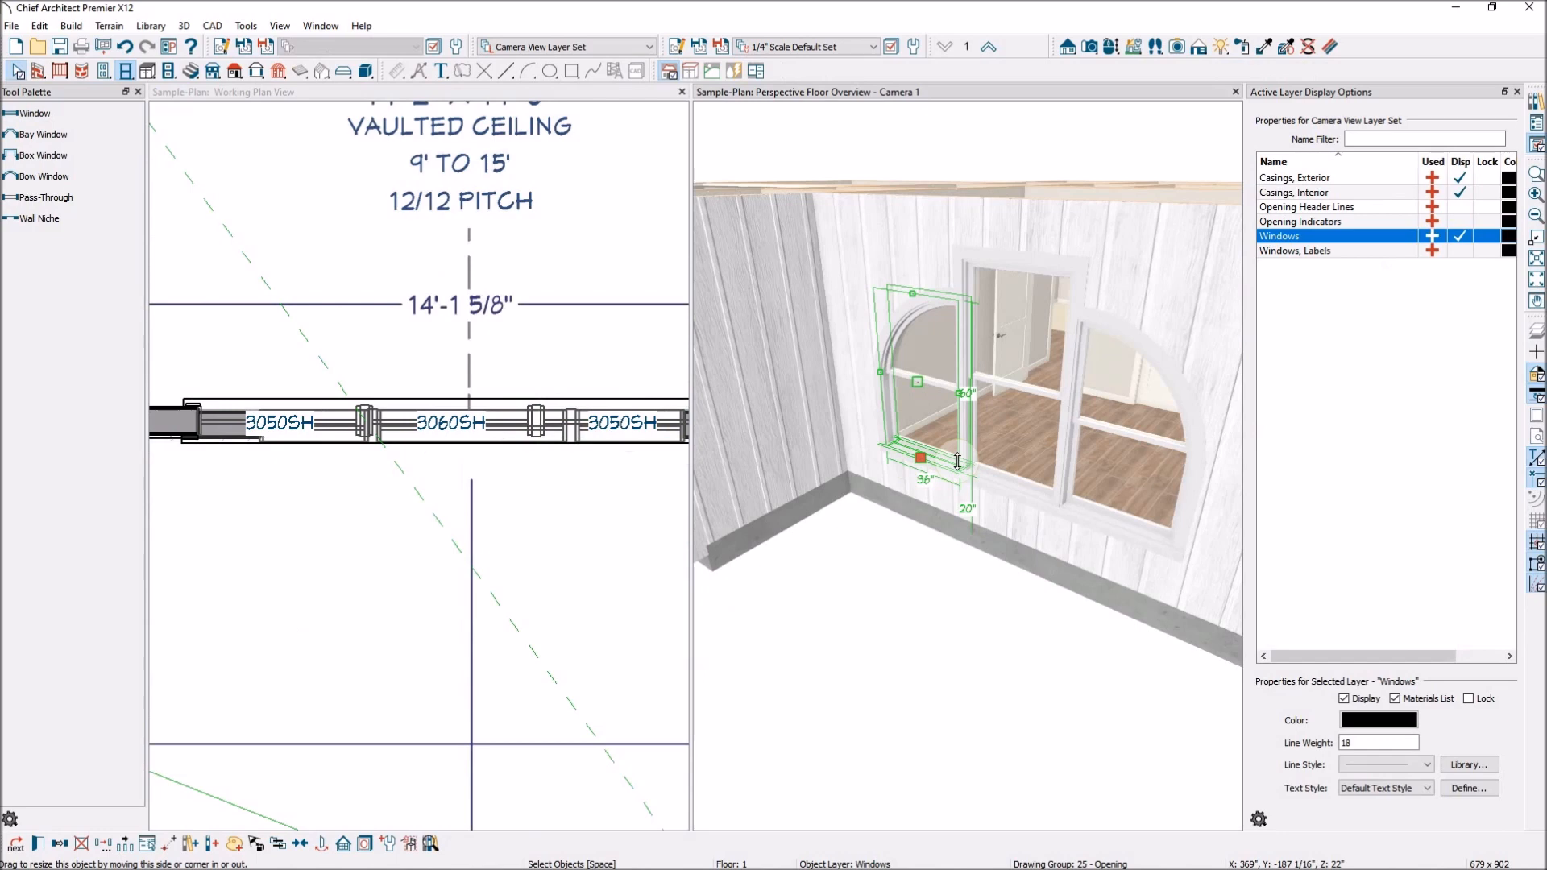
left_click(1013, 481, "shift")
left_click(1122, 524, "shift")
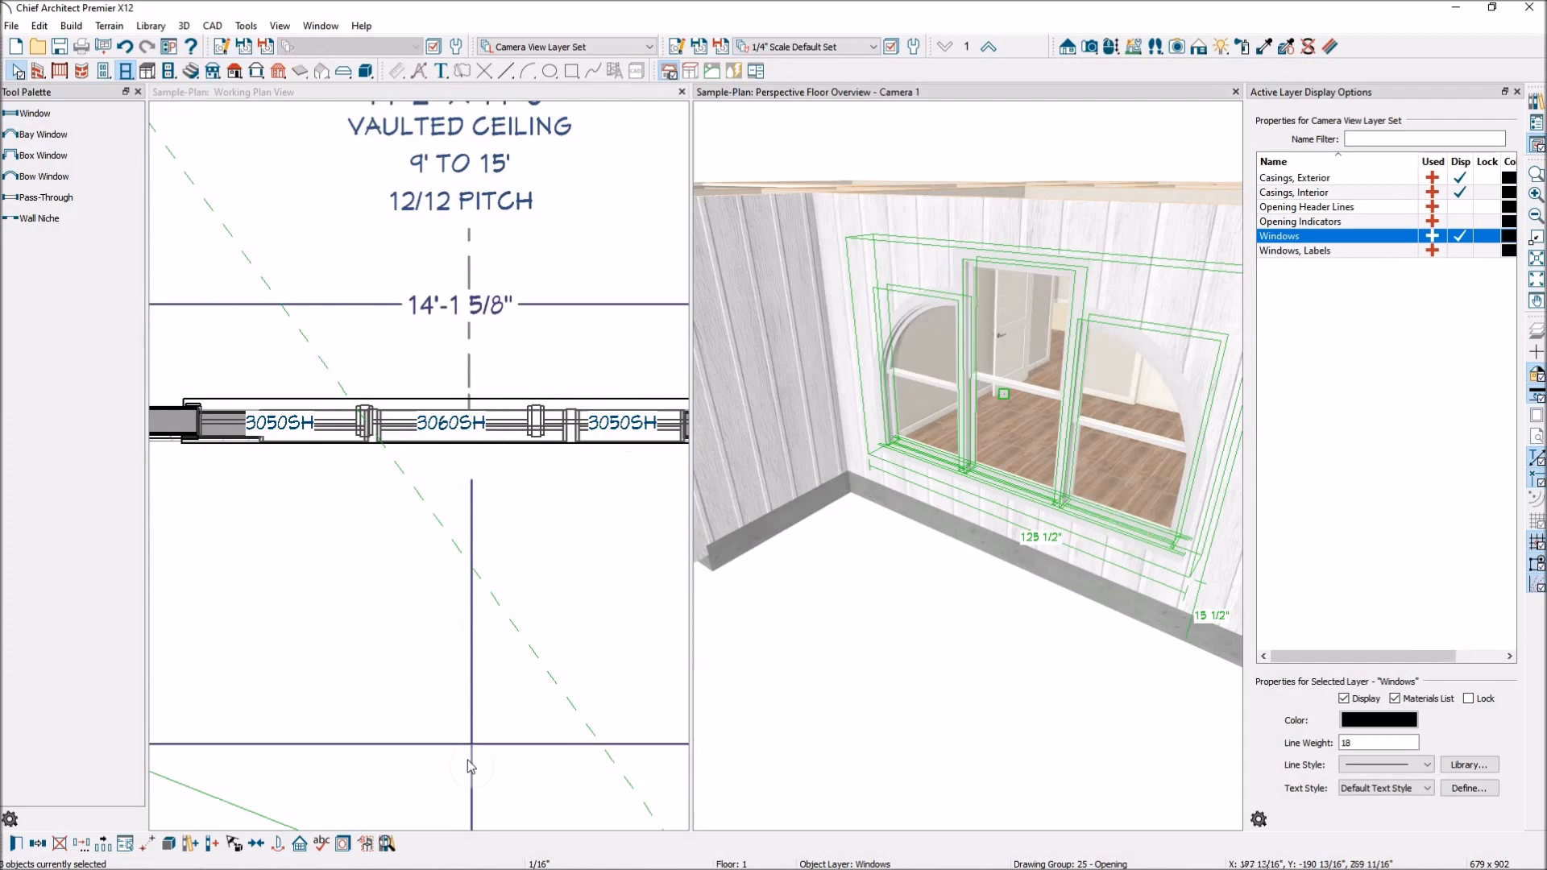
left_click(171, 849)
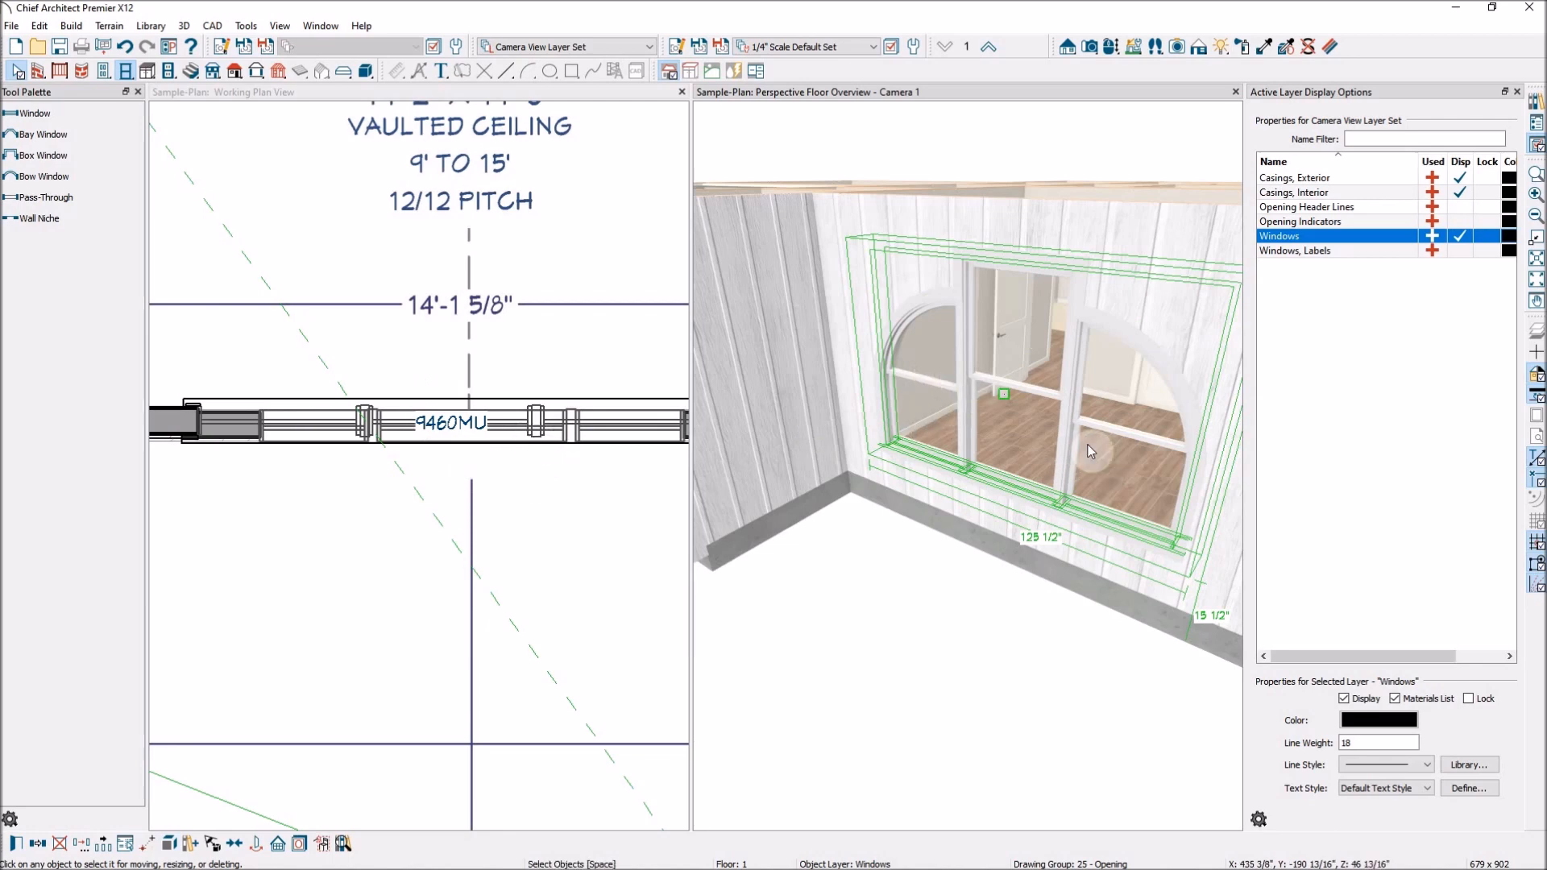
scroll(1047, 443, "down", 5)
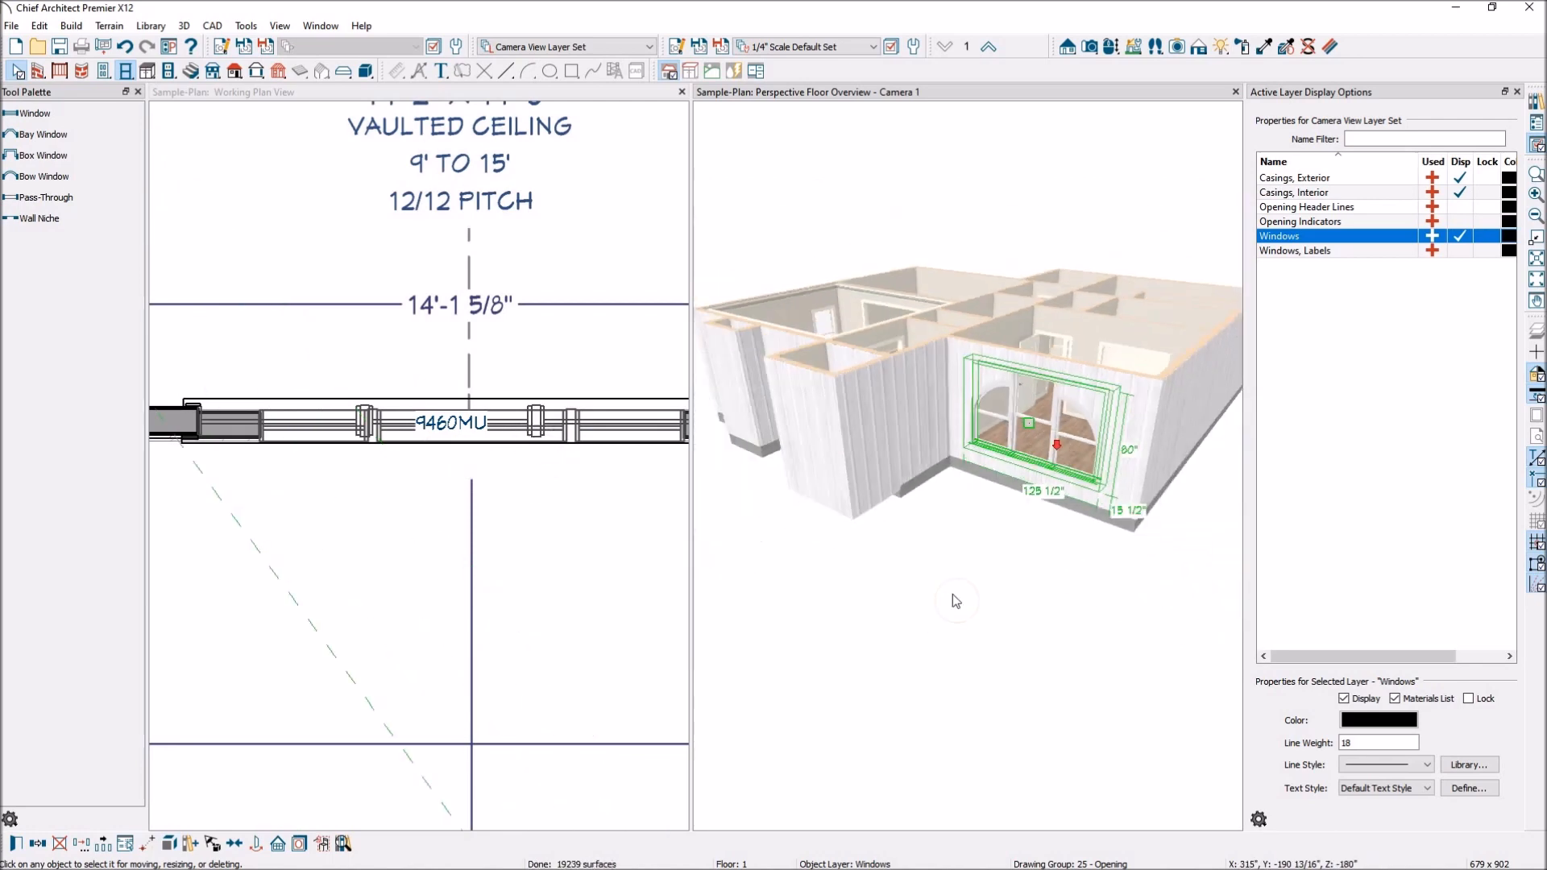
left_click(959, 529)
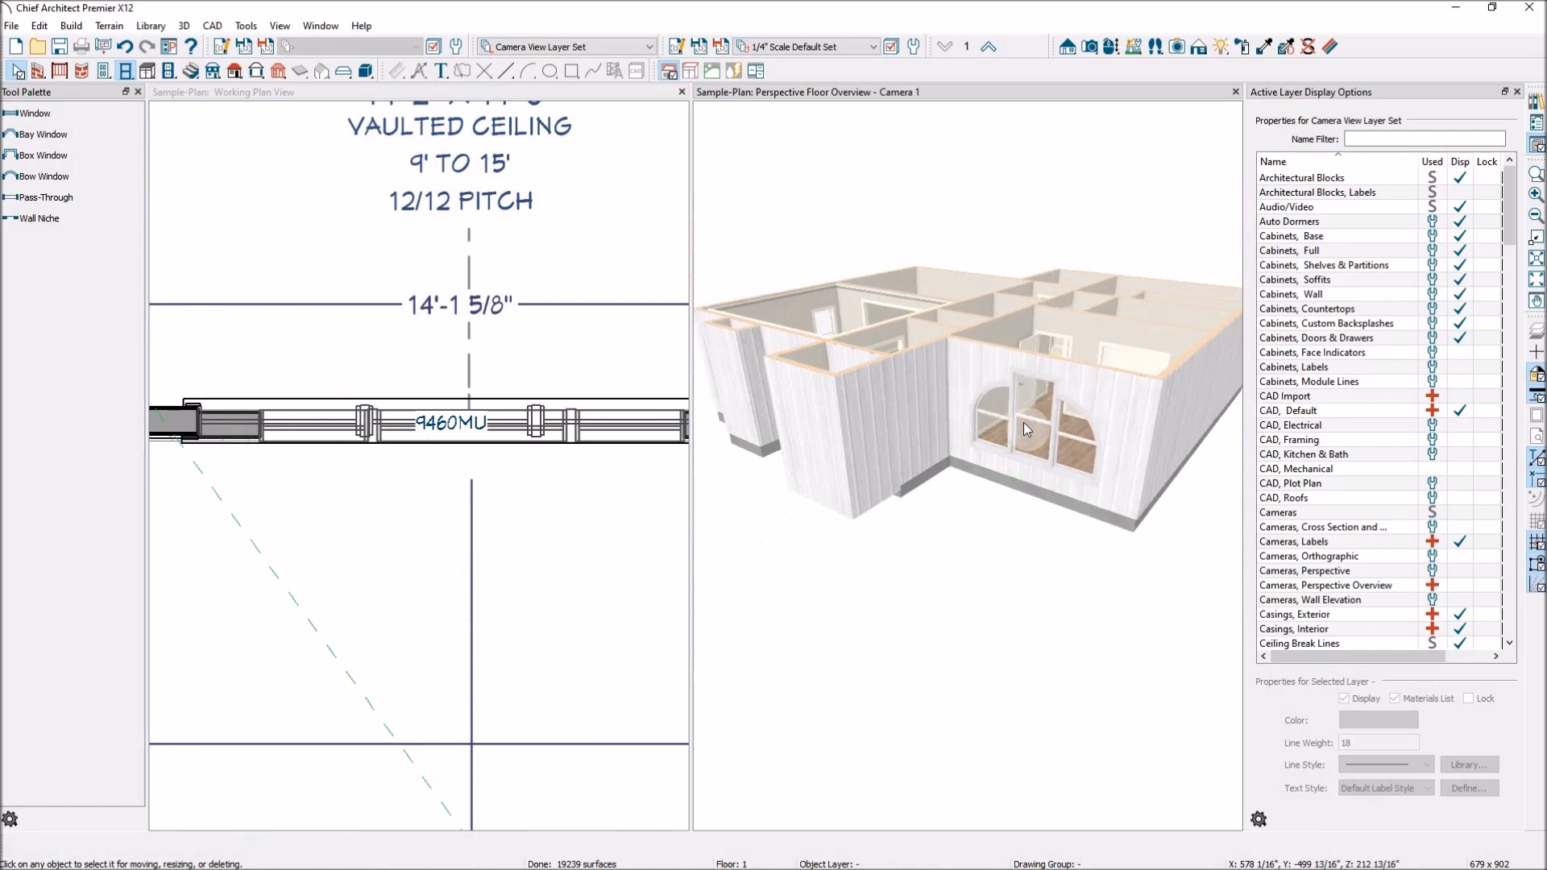
Place a default window in the exterior wall of the closet beside the bath
scroll(408, 511, "down", 5)
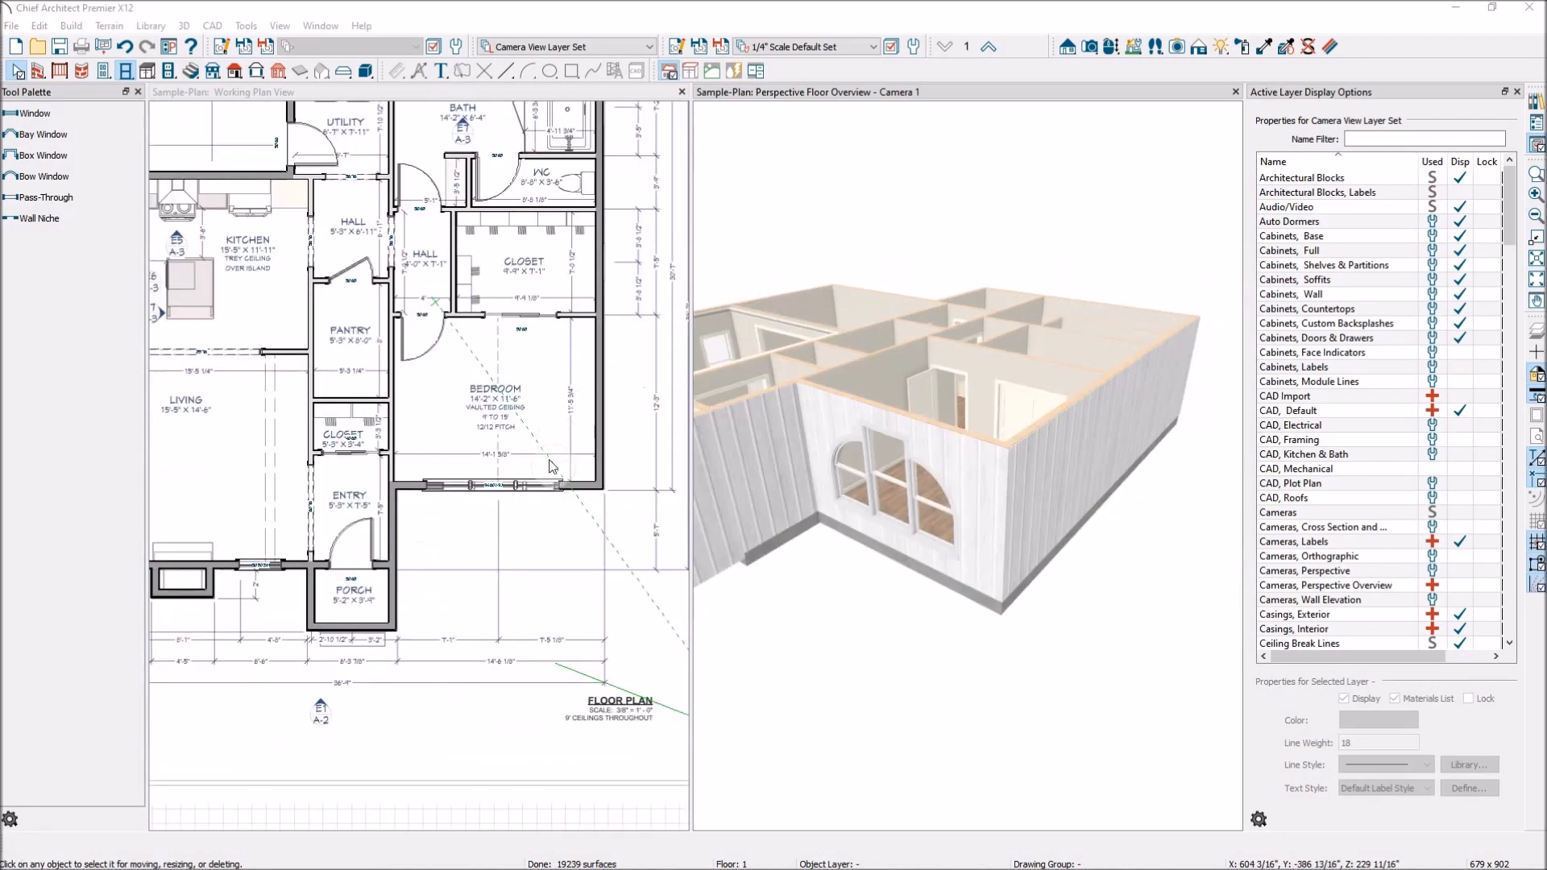
scroll(546, 487, "down", 2)
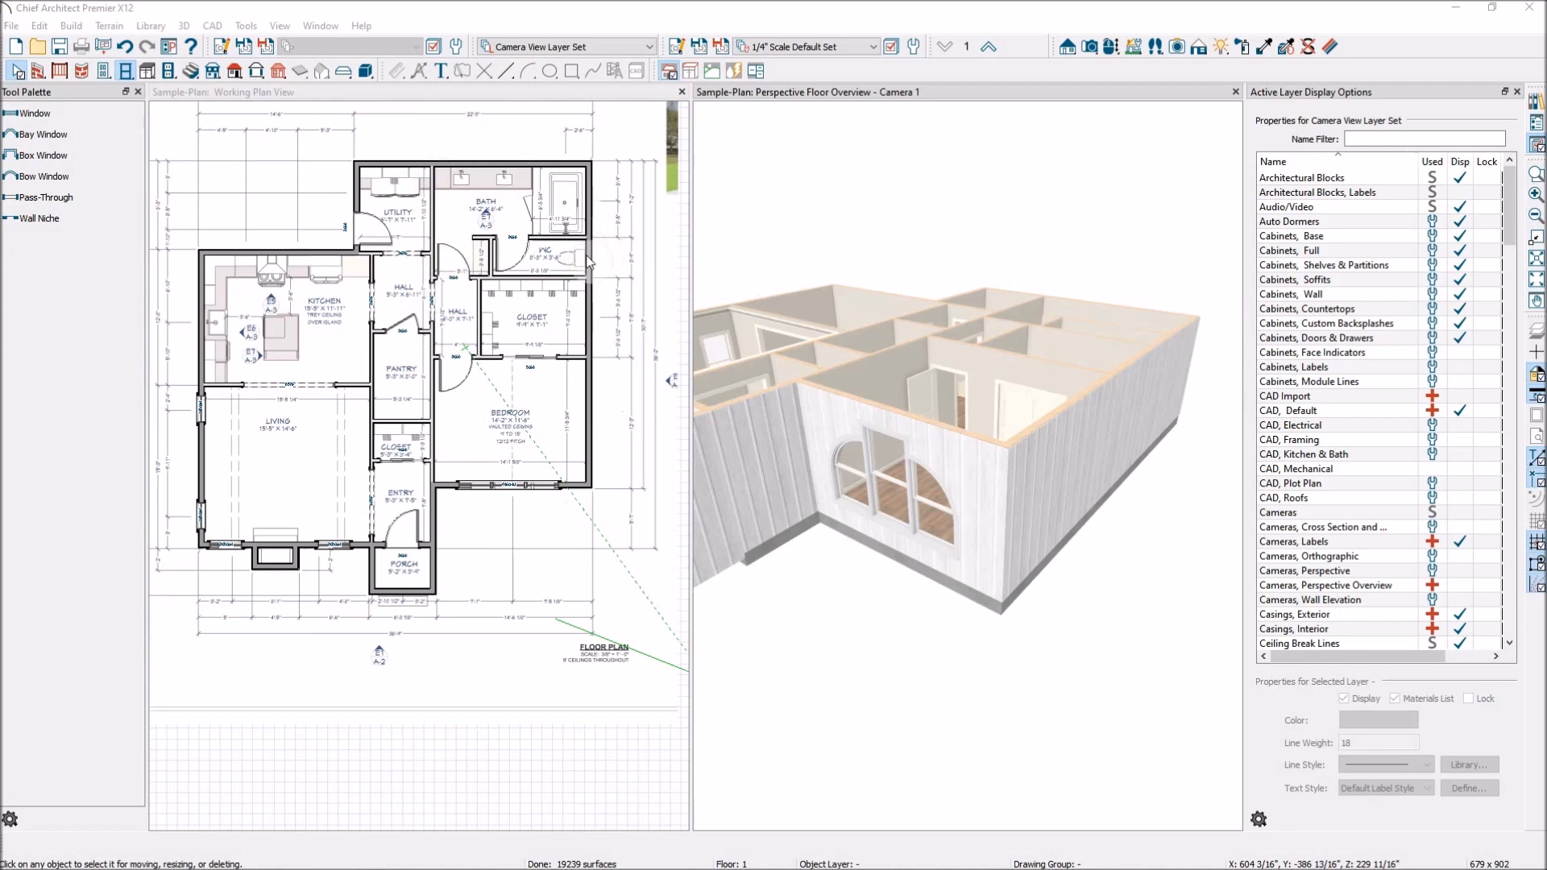
scroll(588, 261, "up", 2)
left_click(35, 115)
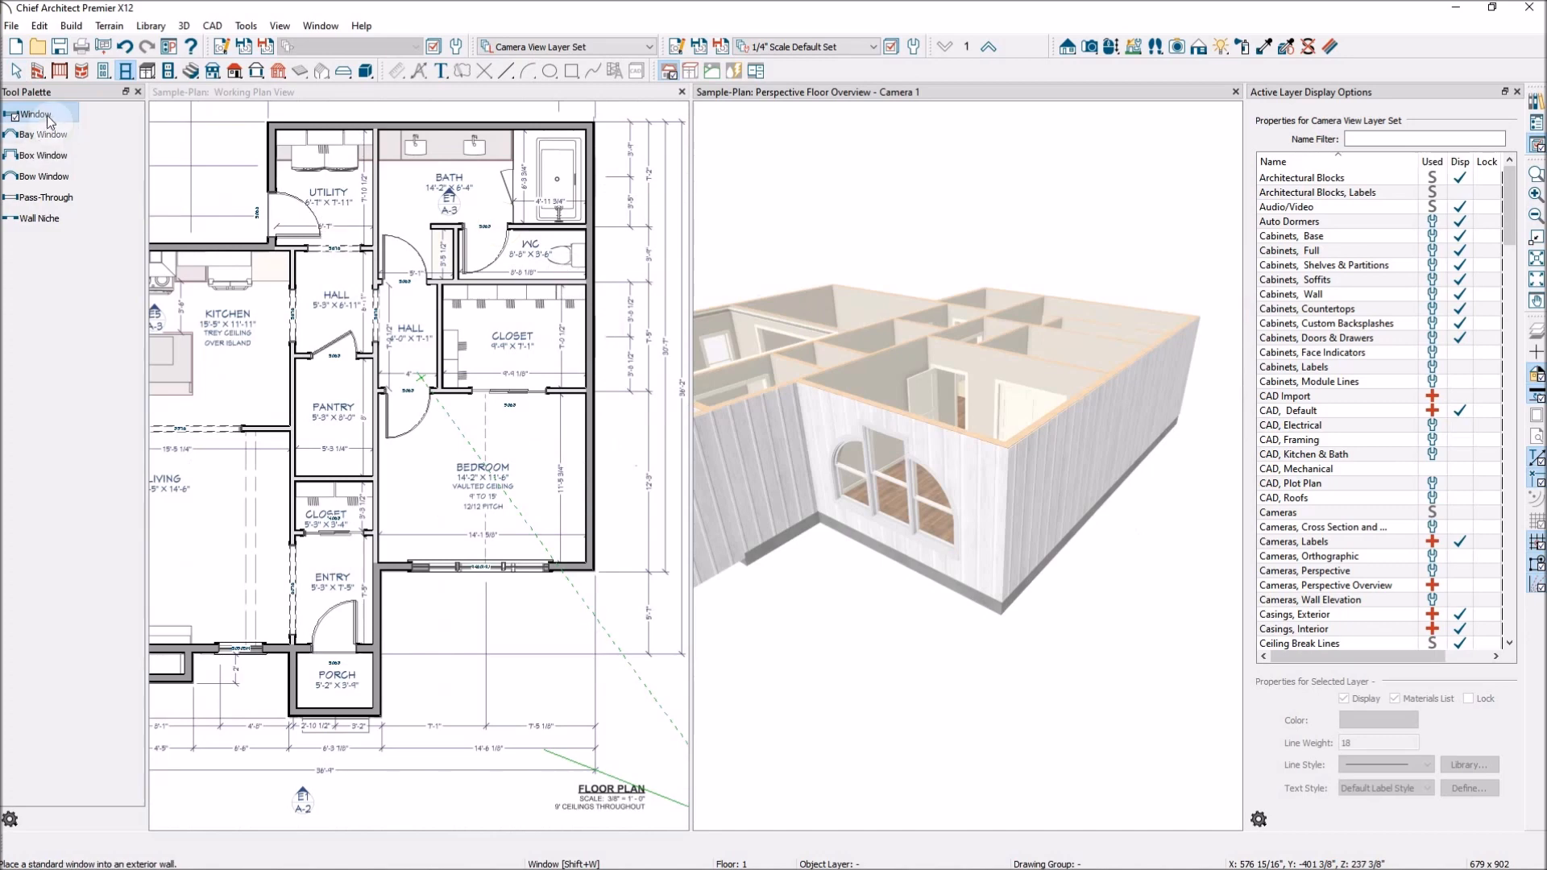
left_click(325, 94)
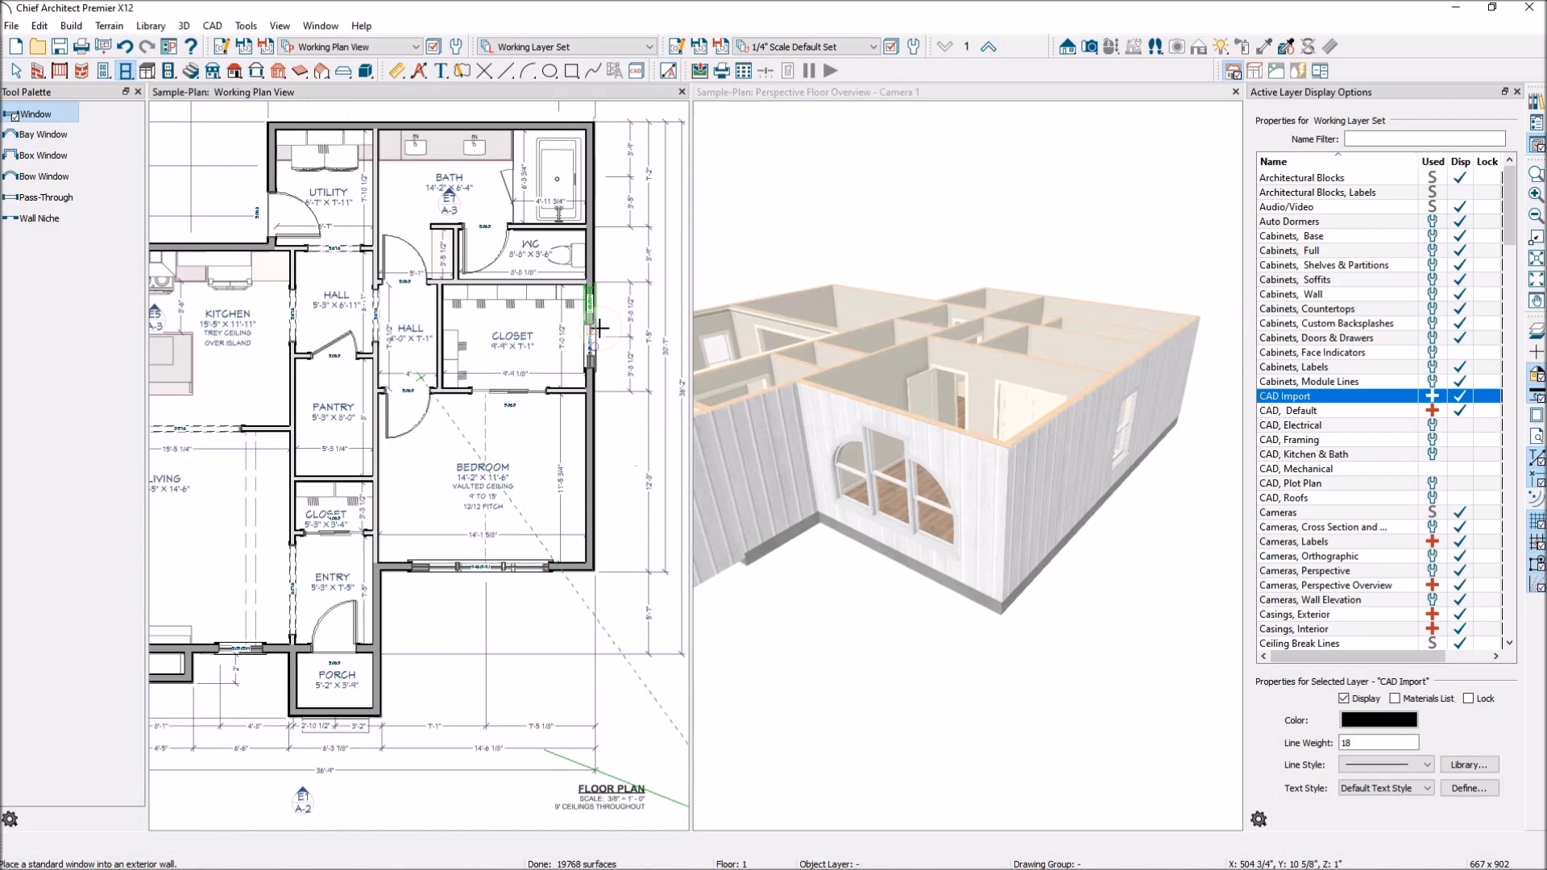
Place a default window in the bath's exterior wall beside the tub
scroll(594, 343, "down", 2)
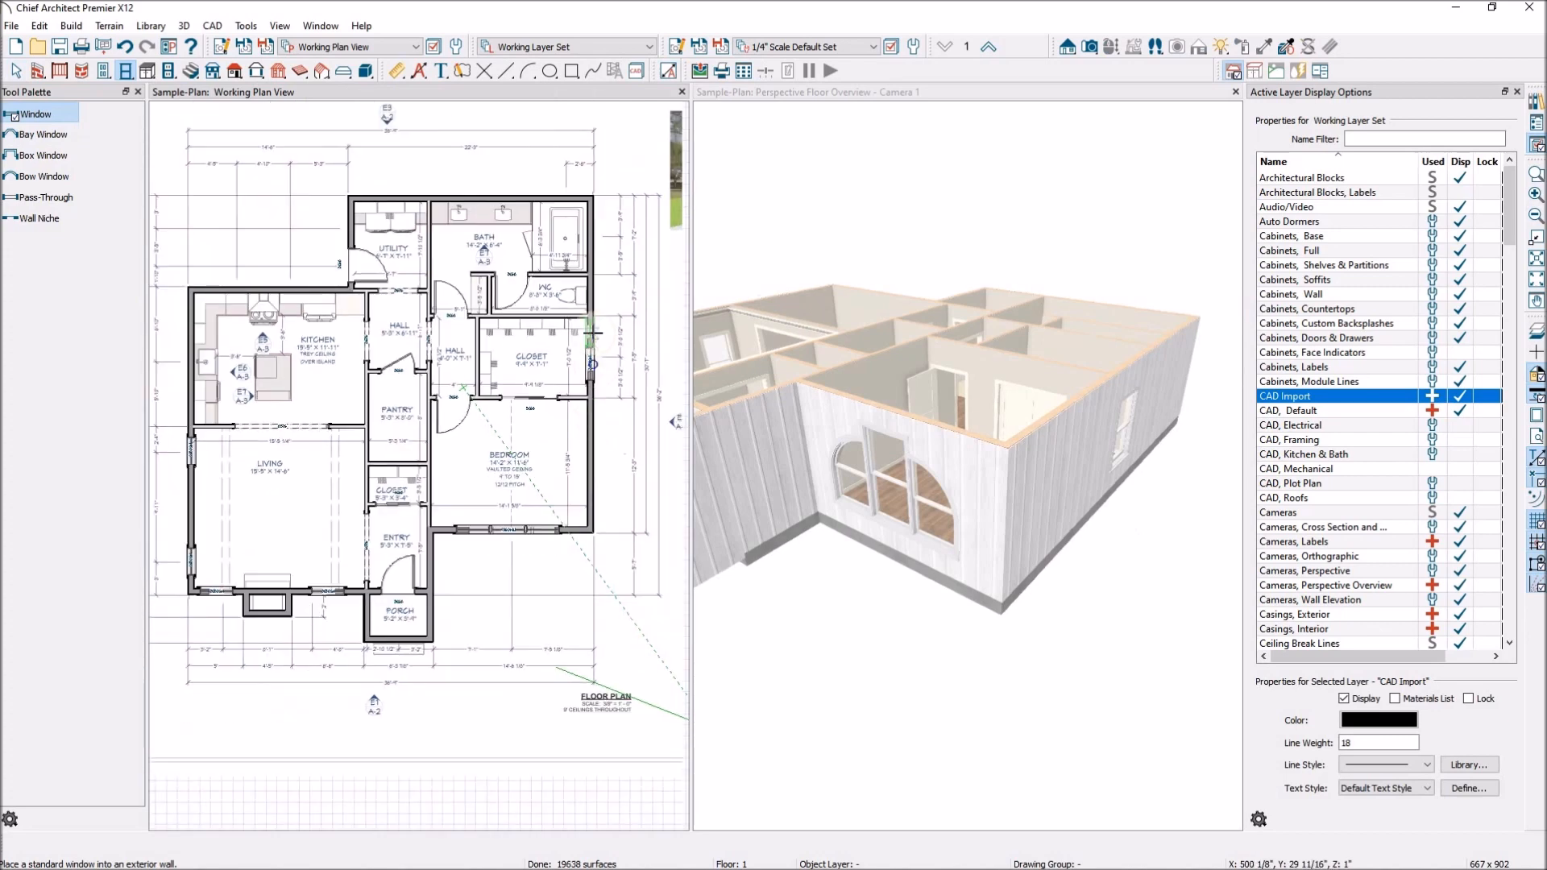
scroll(584, 180, "up", 2)
scroll(584, 180, "up", 2)
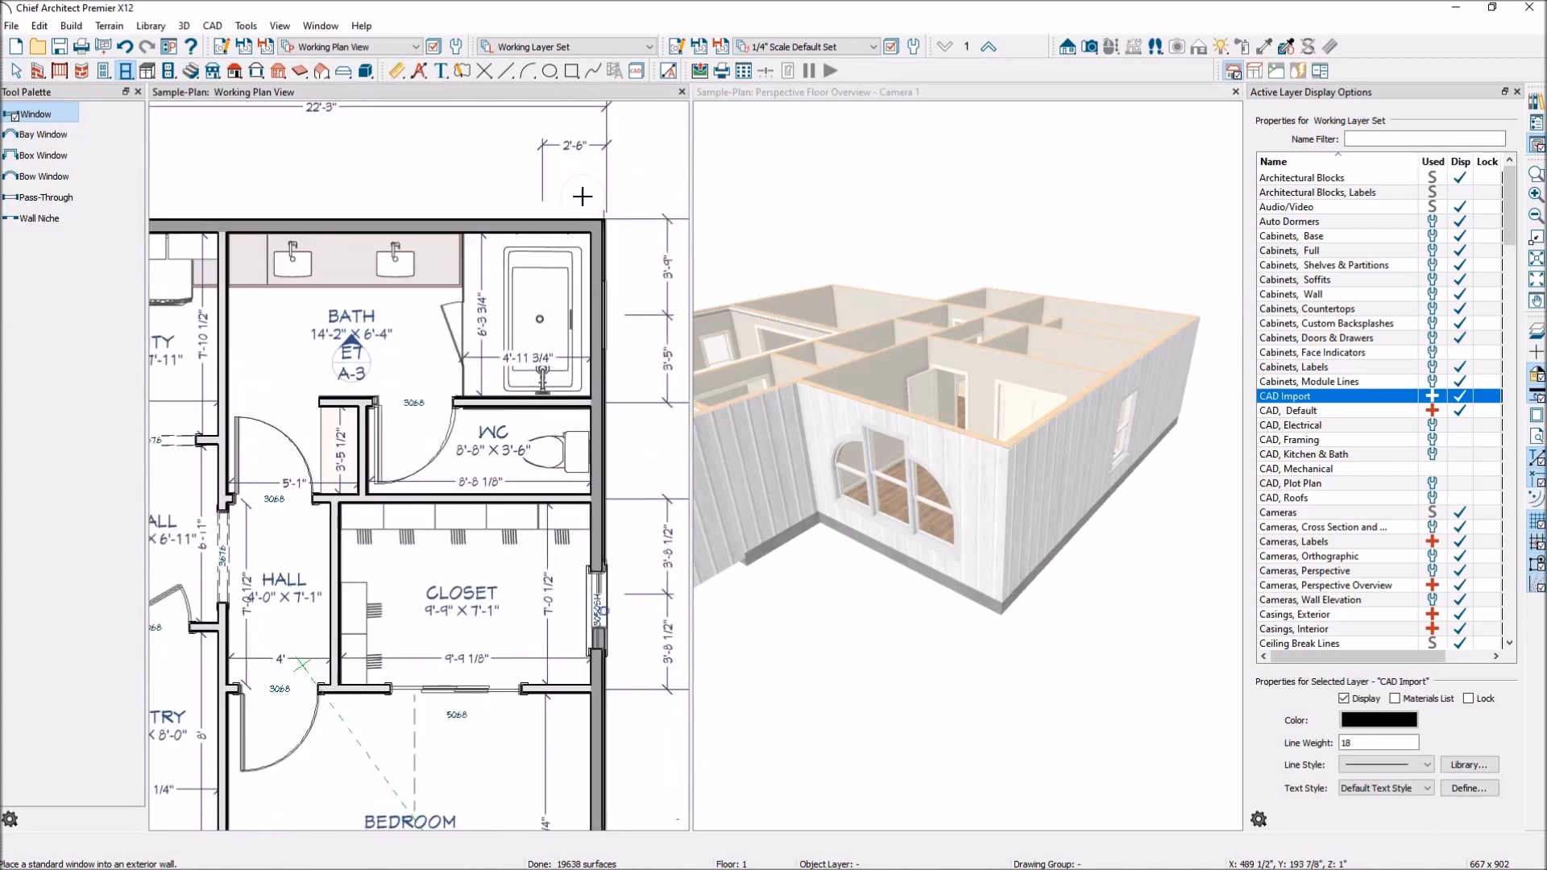
left_click(595, 322)
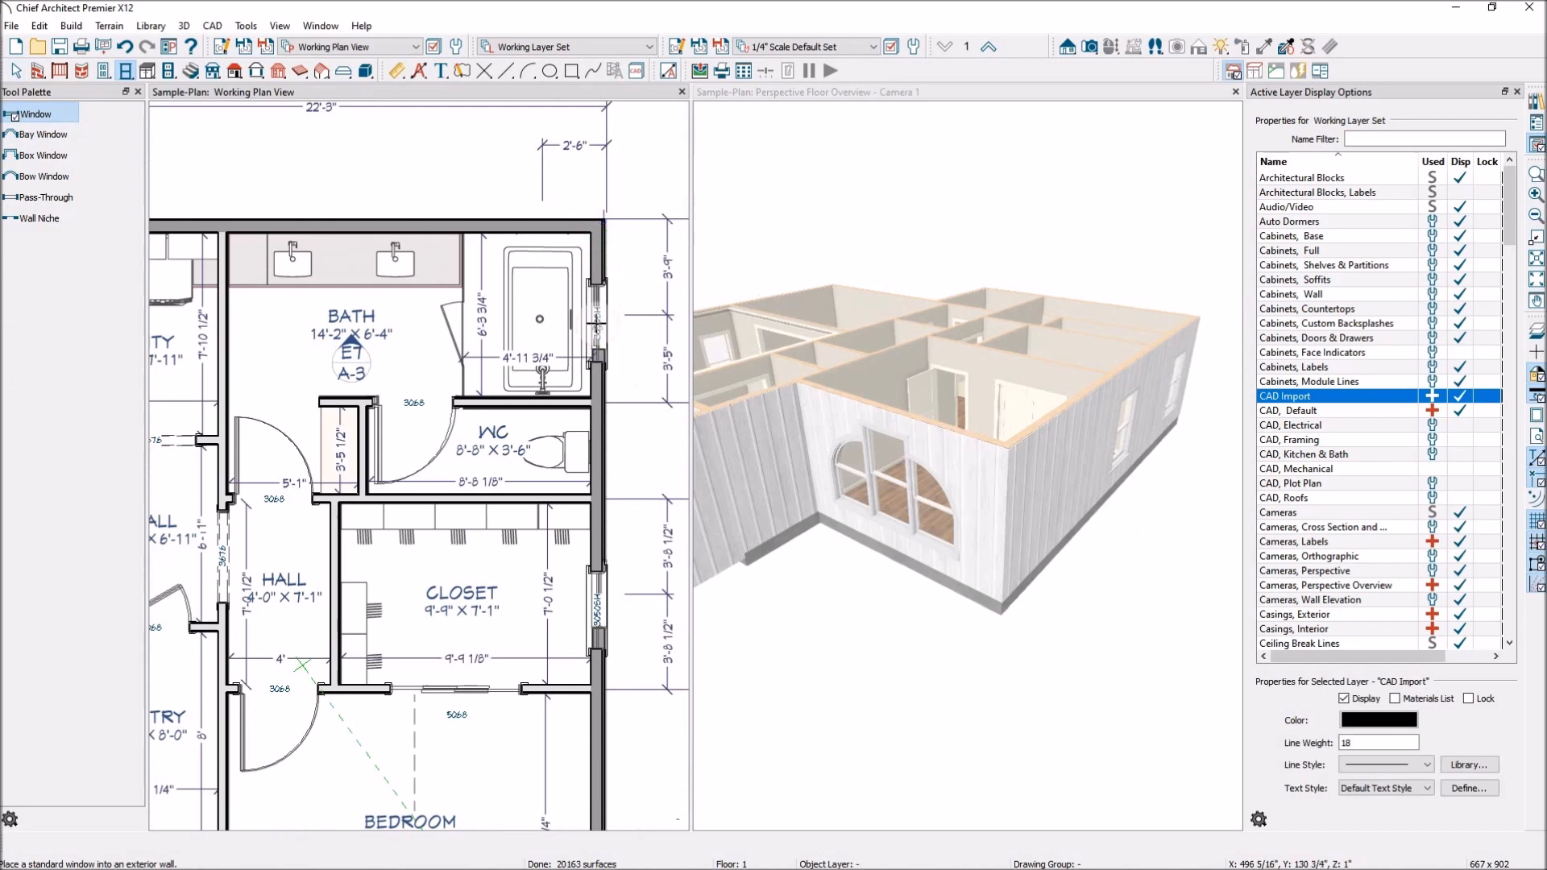
Place a default window in the kitchen's exterior wall behind the sink
scroll(655, 338, "down", 3)
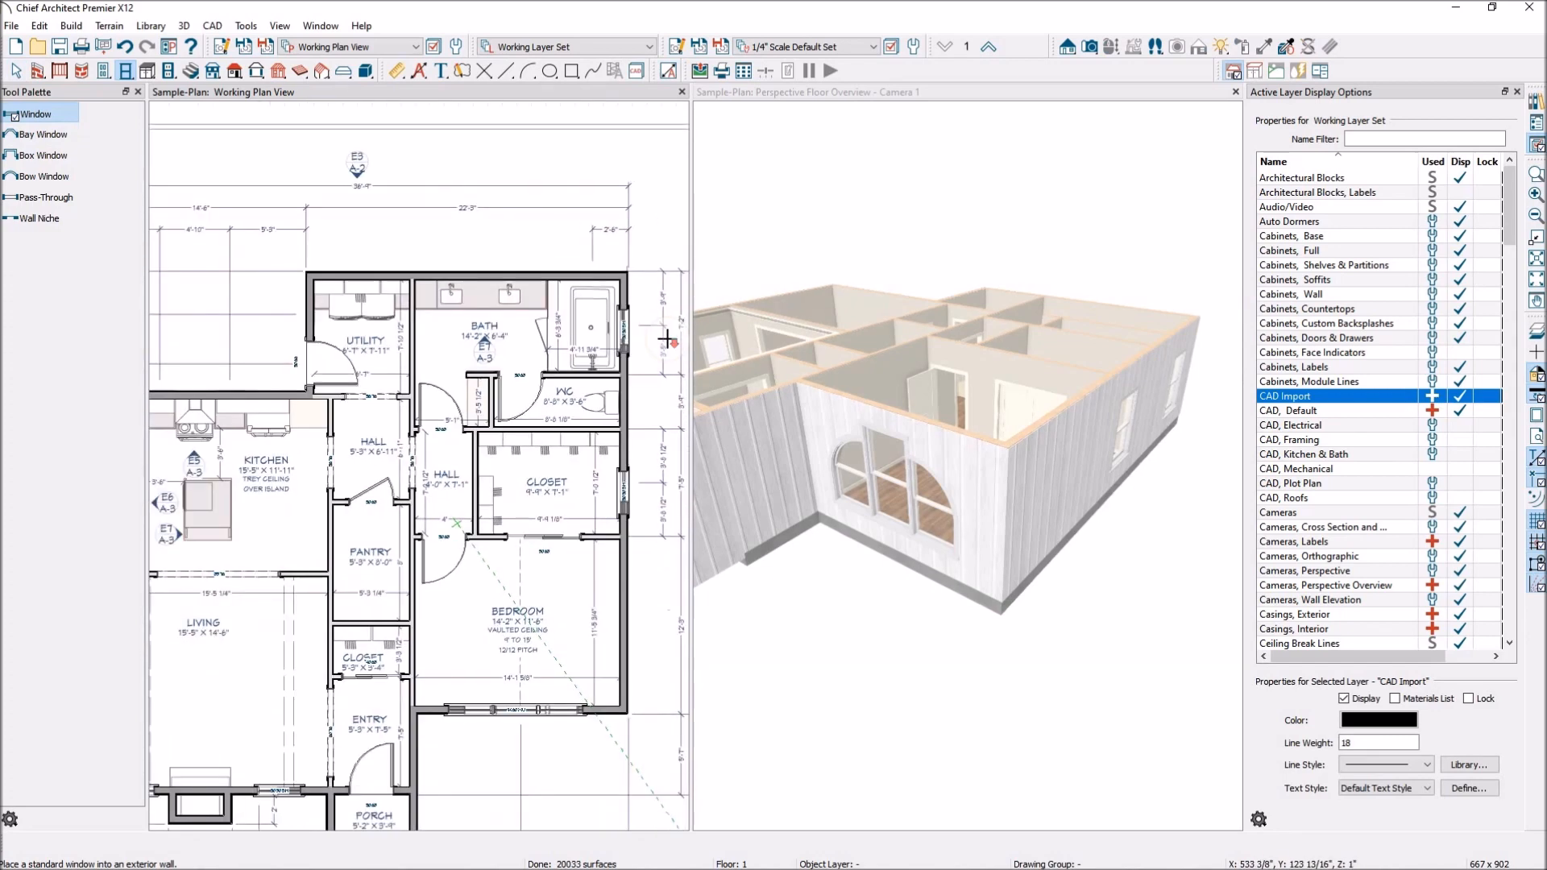
scroll(706, 338, "down", 2)
scroll(539, 418, "down", 2)
scroll(258, 525, "up", 2)
scroll(236, 505, "up", 3)
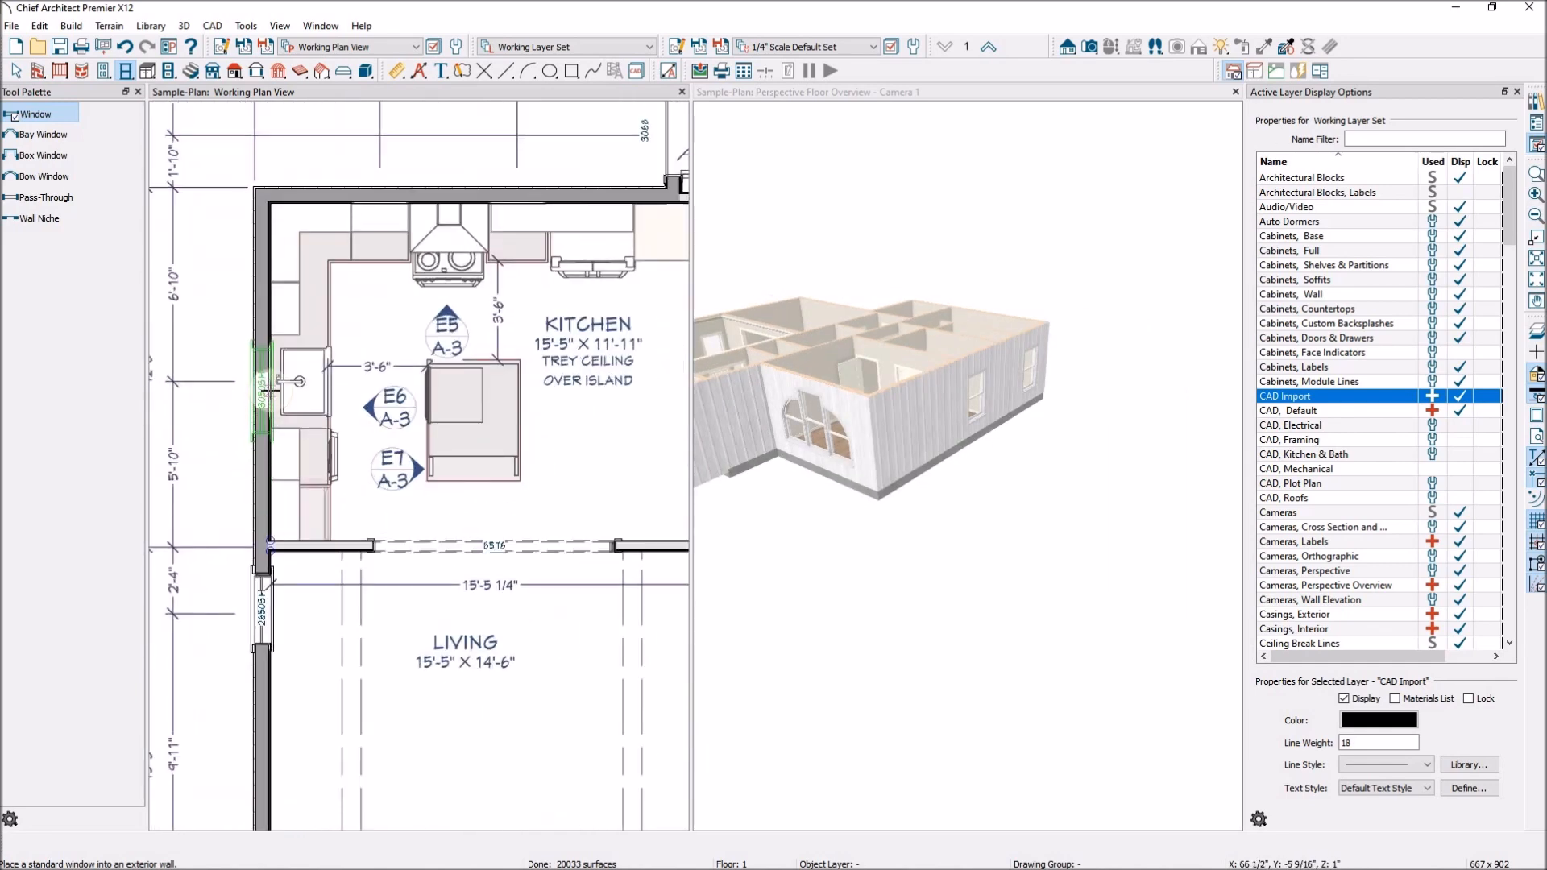
left_click(262, 381)
Place a default window in the utility room's exterior wall between the corner and the door
scroll(227, 486, "down", 6)
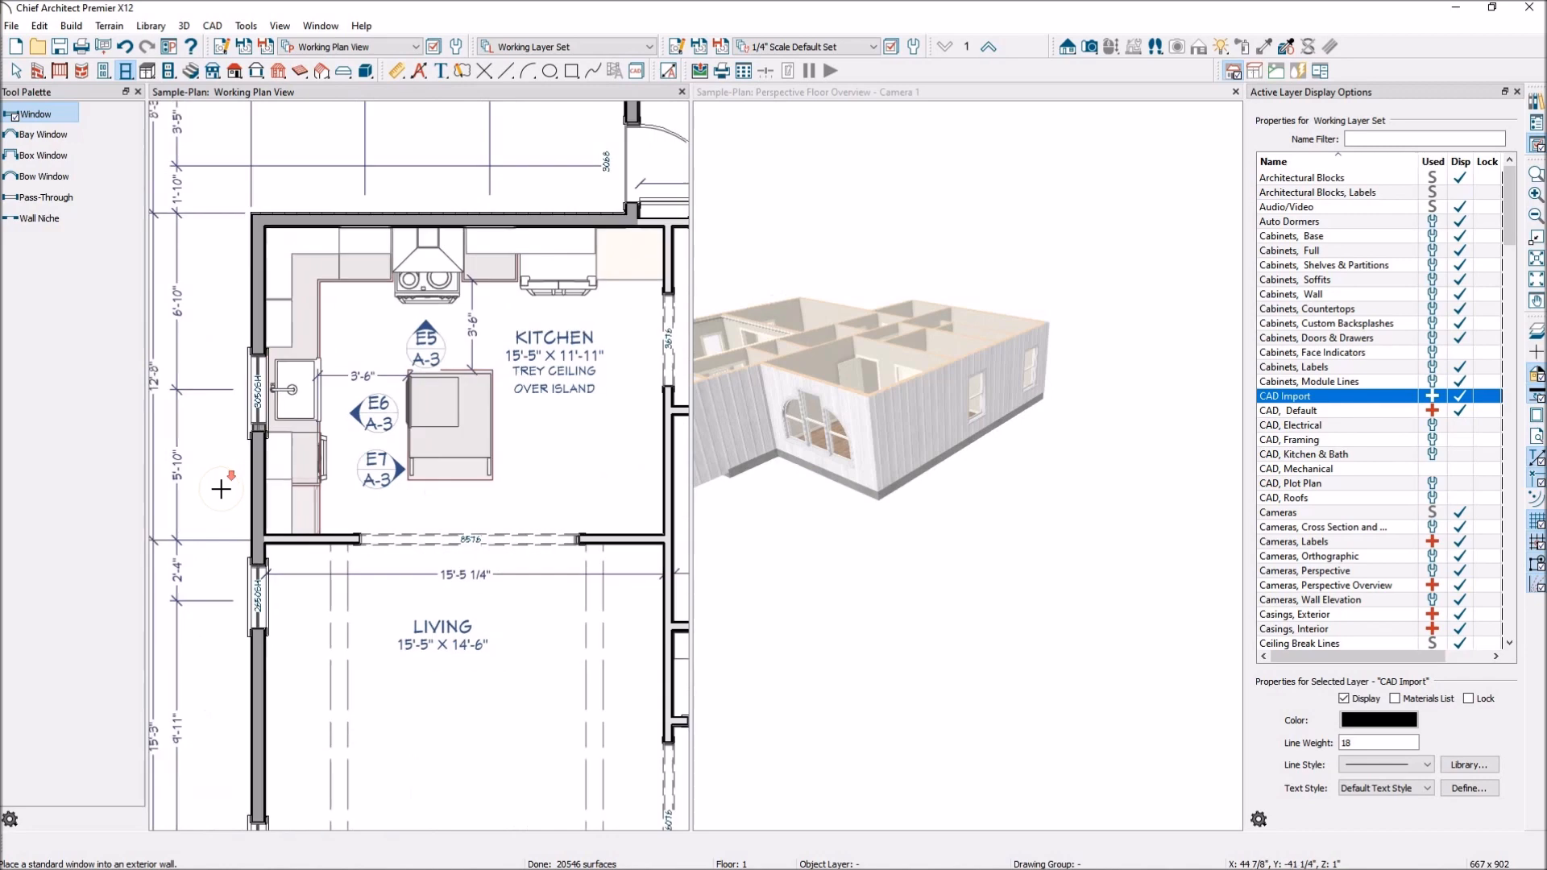
scroll(481, 225, "up", 1)
scroll(482, 226, "up", 3)
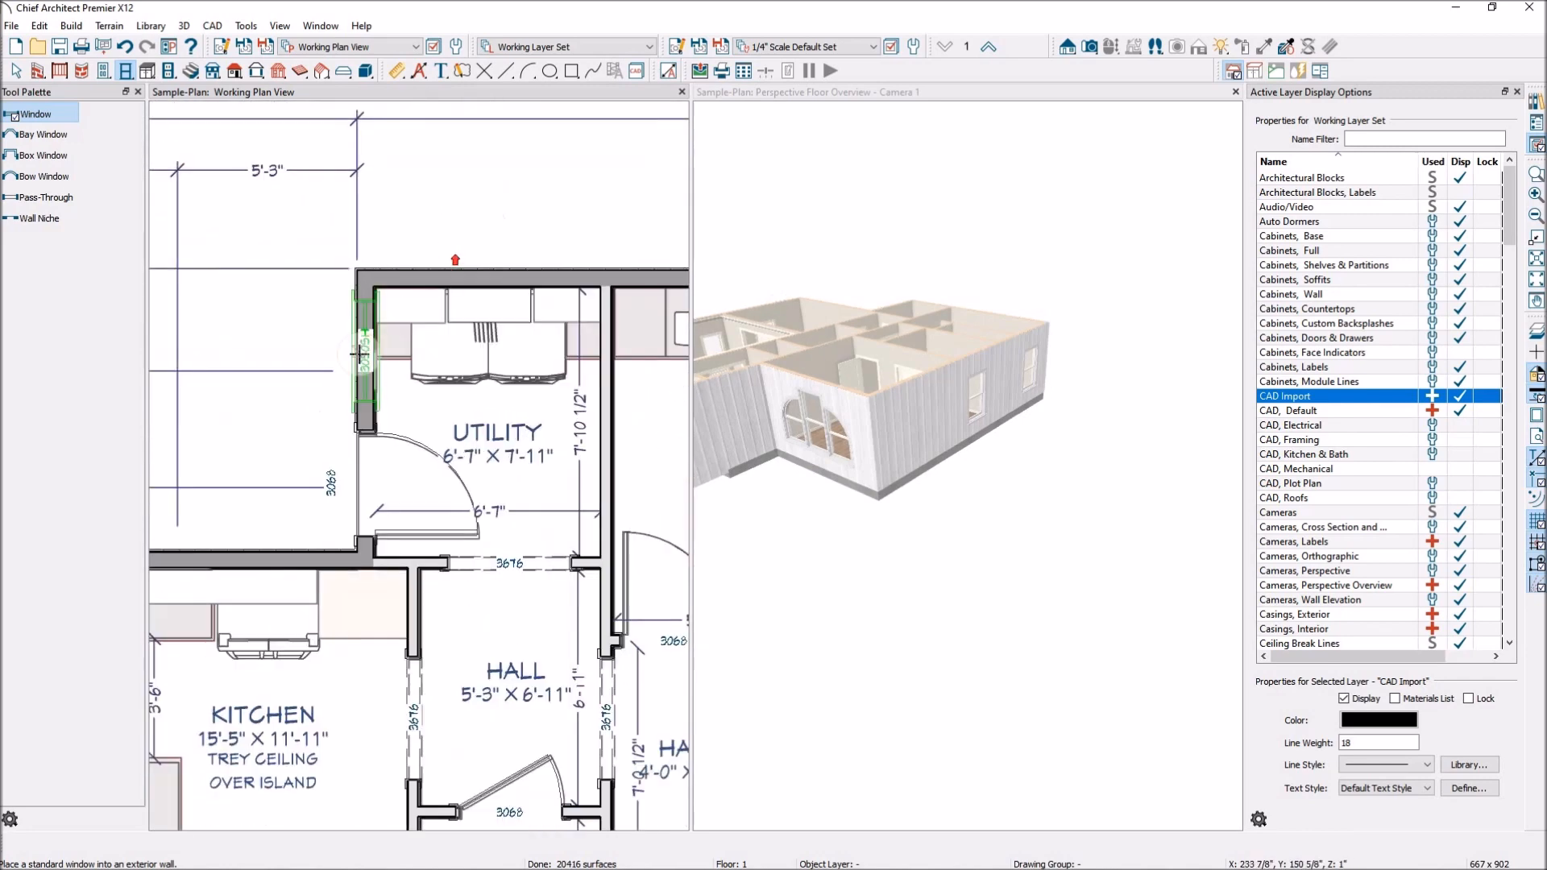
left_click(361, 354)
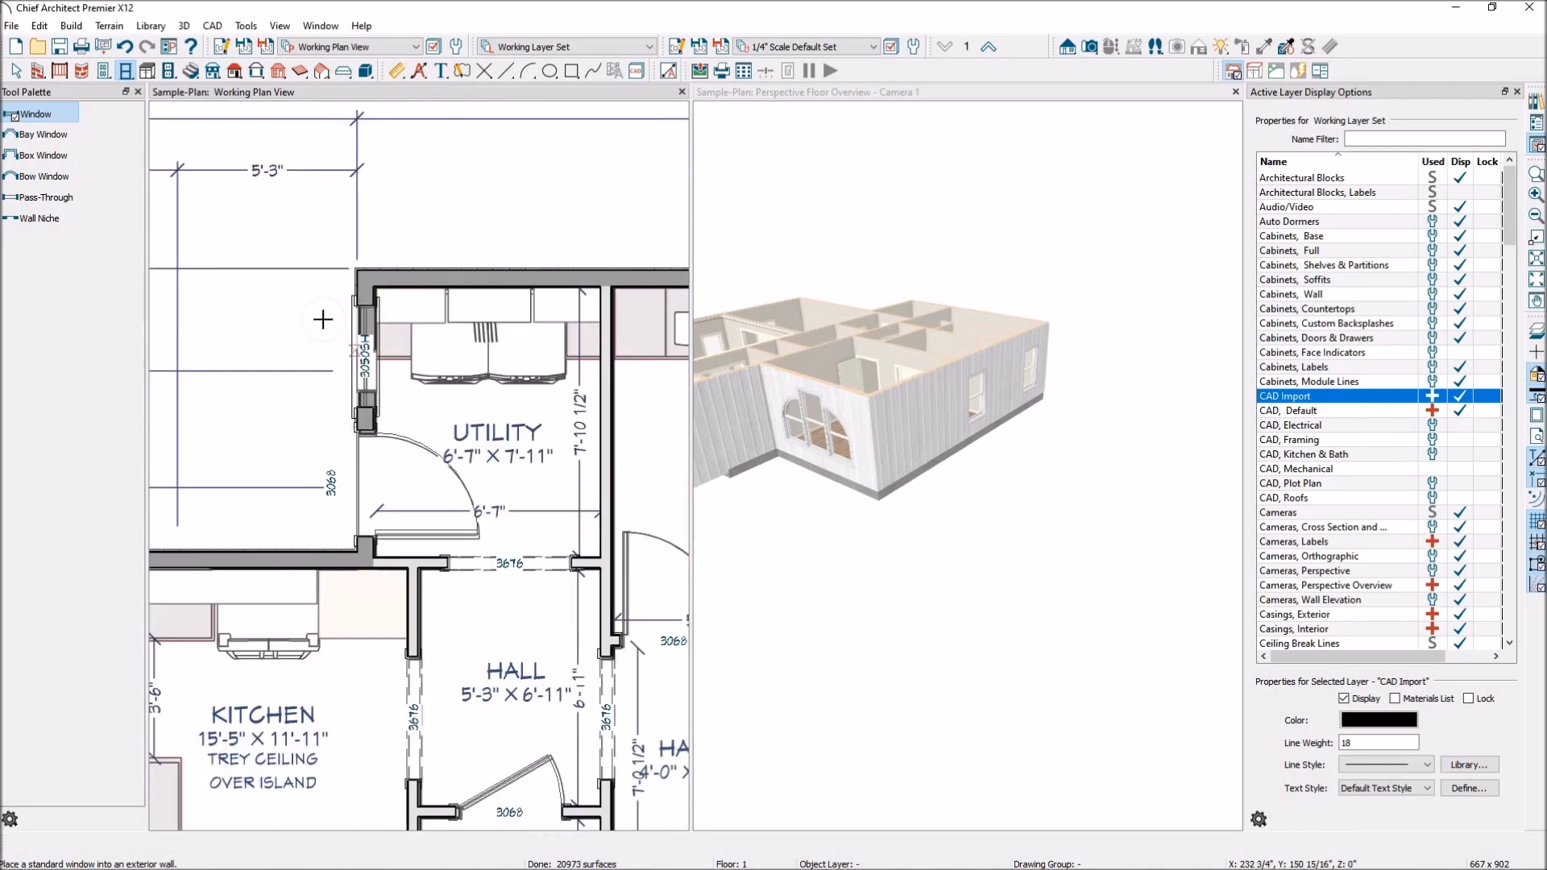
Narrow the window behind the kitchen sink to 2'-8" wide
scroll(302, 315, "down", 5)
scroll(469, 330, "up", 1)
scroll(470, 330, "down", 3)
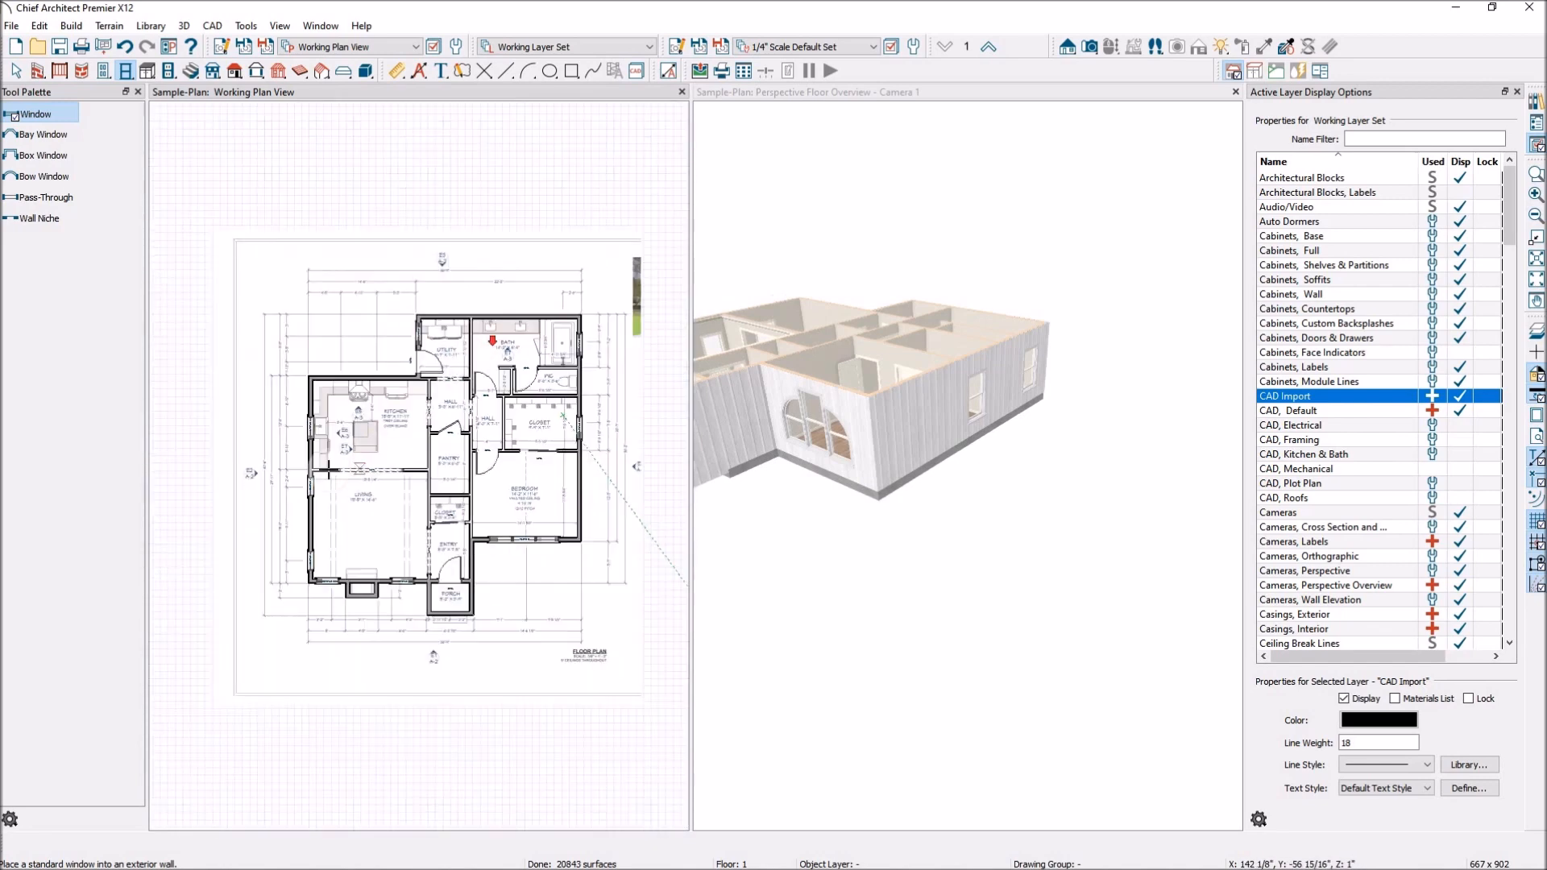
scroll(320, 471, "up", 4)
scroll(305, 409, "up", 6)
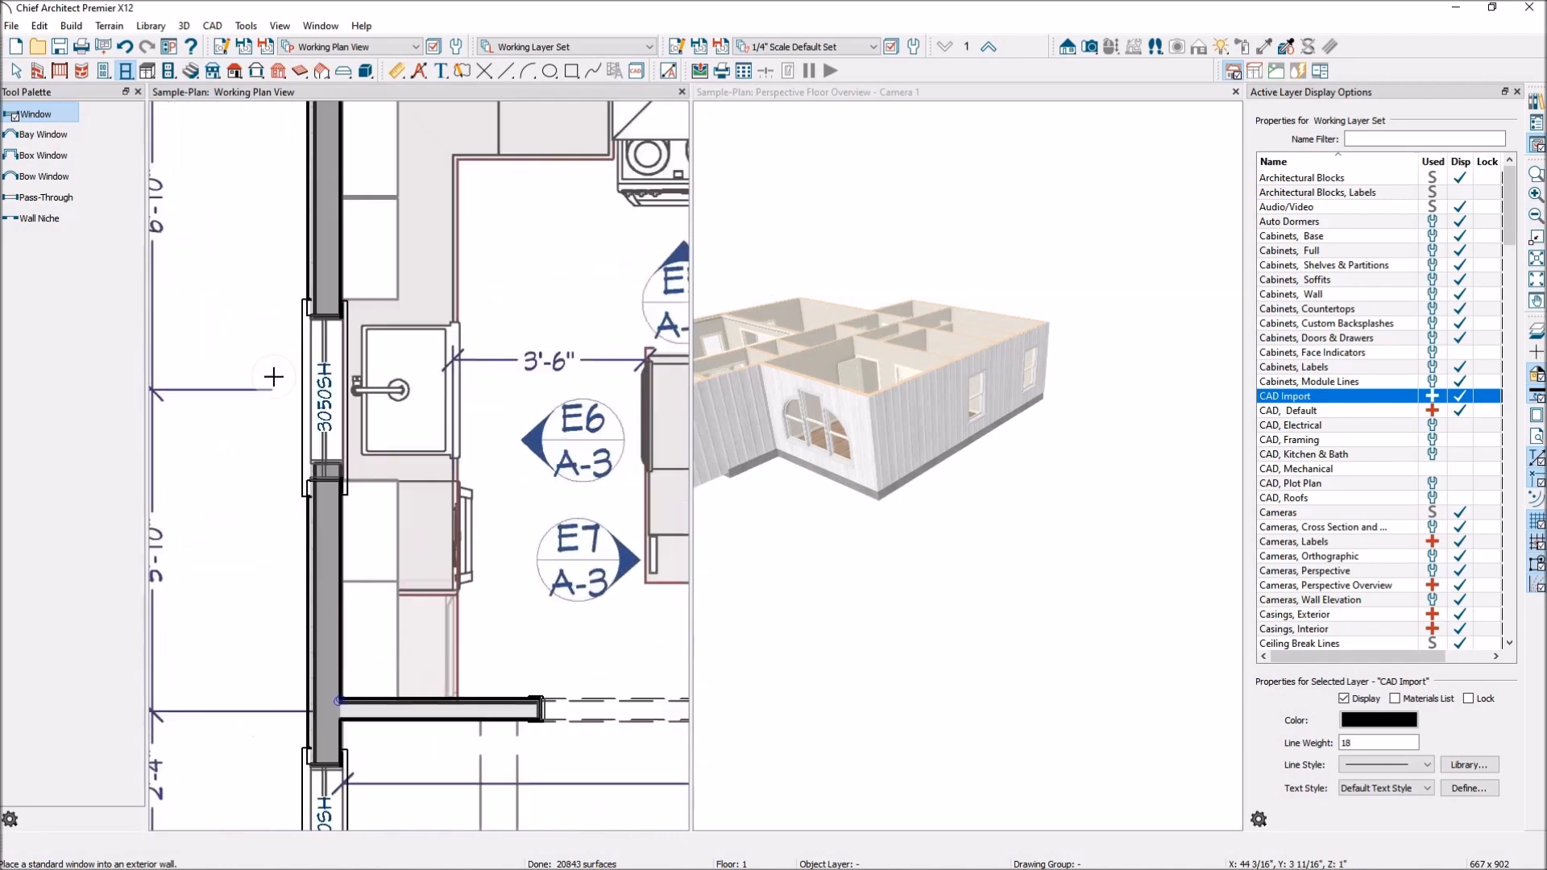
key("space")
left_click(338, 477)
left_click_drag(336, 503, 336, 482)
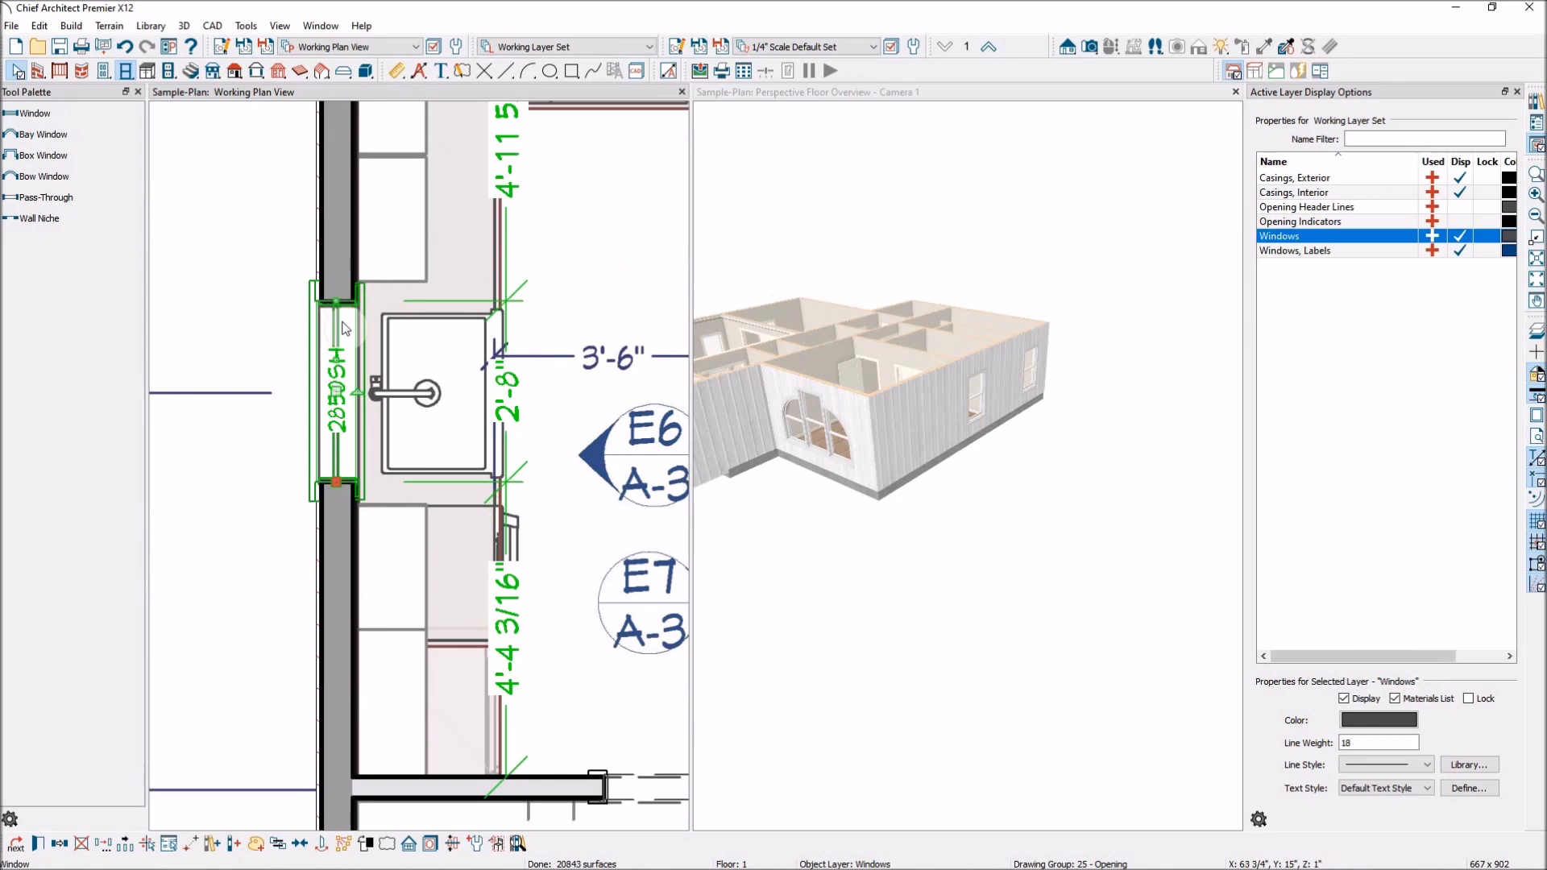
Narrow the utility room window to 1'-4" wide and shift it away from the door, 1'-8 1/2" from the corner
scroll(344, 326, "down", 5)
scroll(260, 385, "down", 1)
scroll(260, 384, "up", 6)
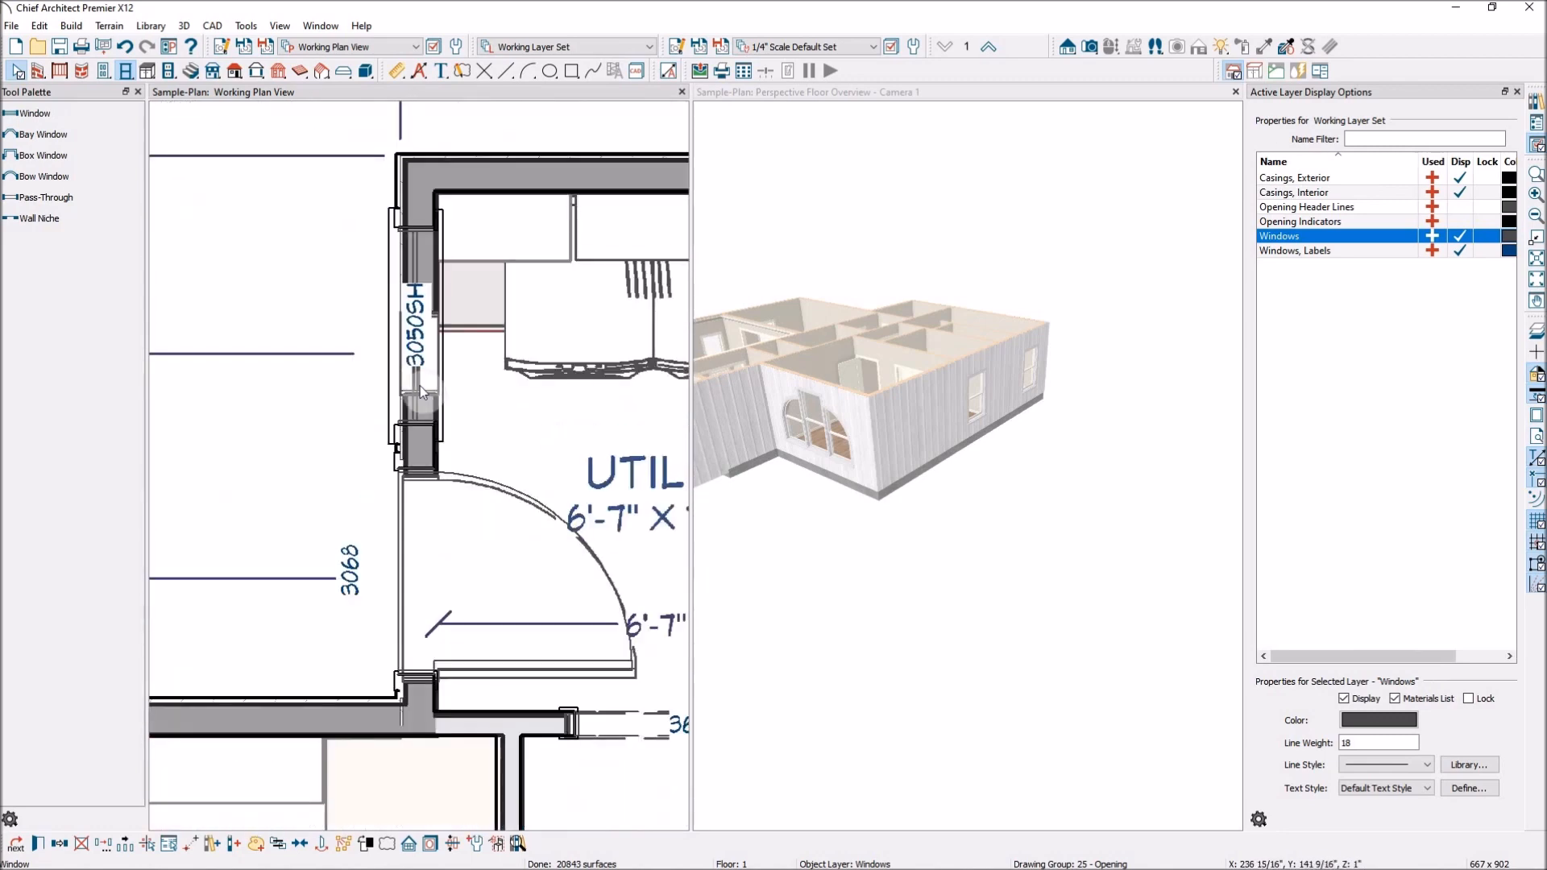
left_click(415, 413)
left_click_drag(417, 227, 422, 335)
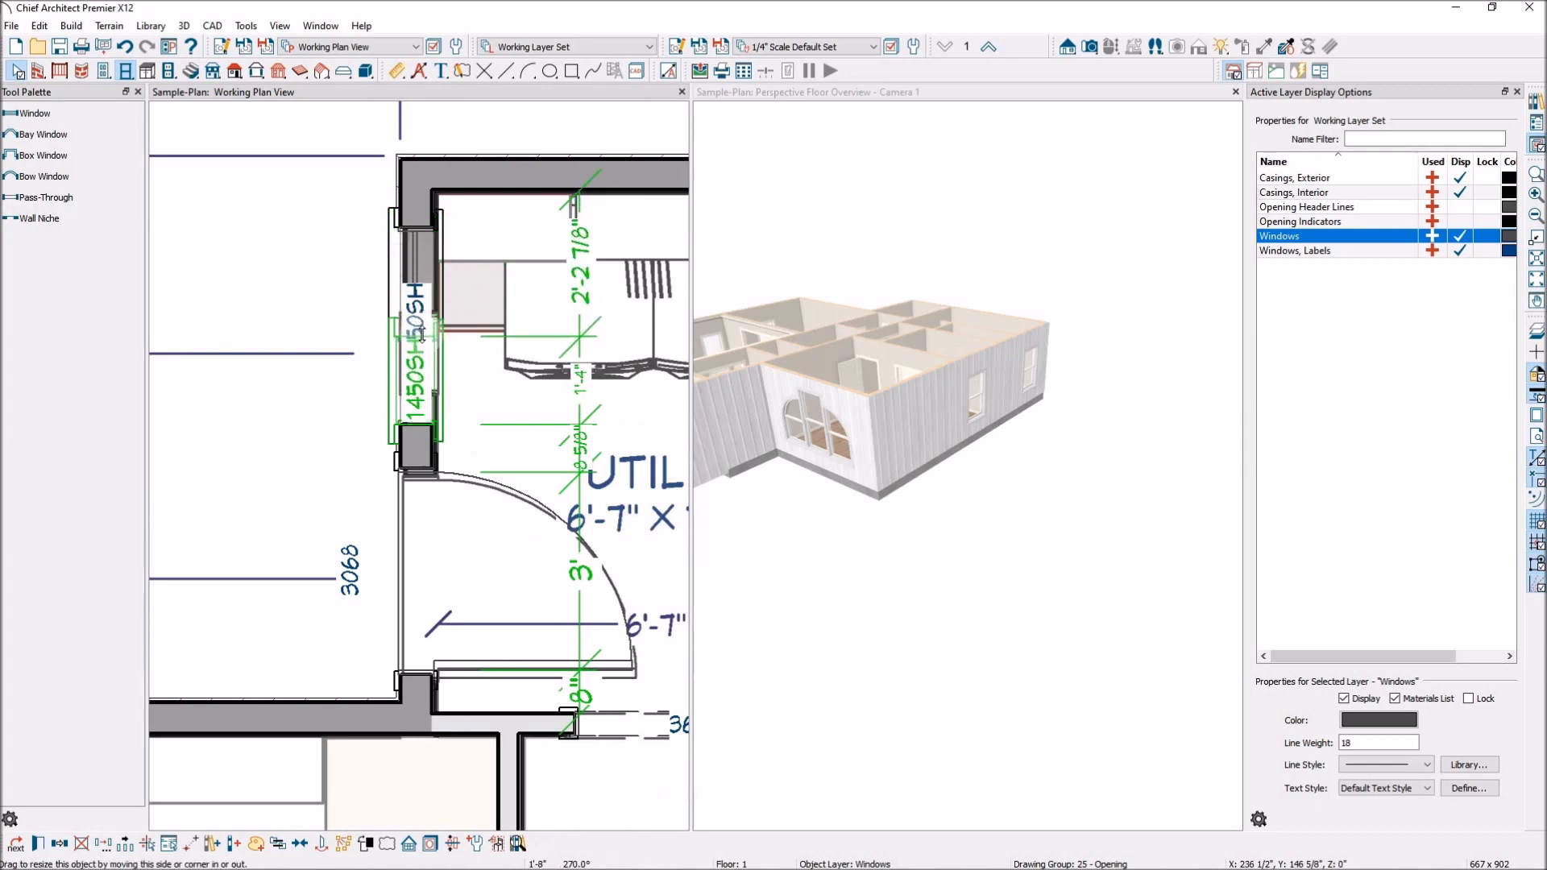
left_click_drag(420, 335, 421, 336)
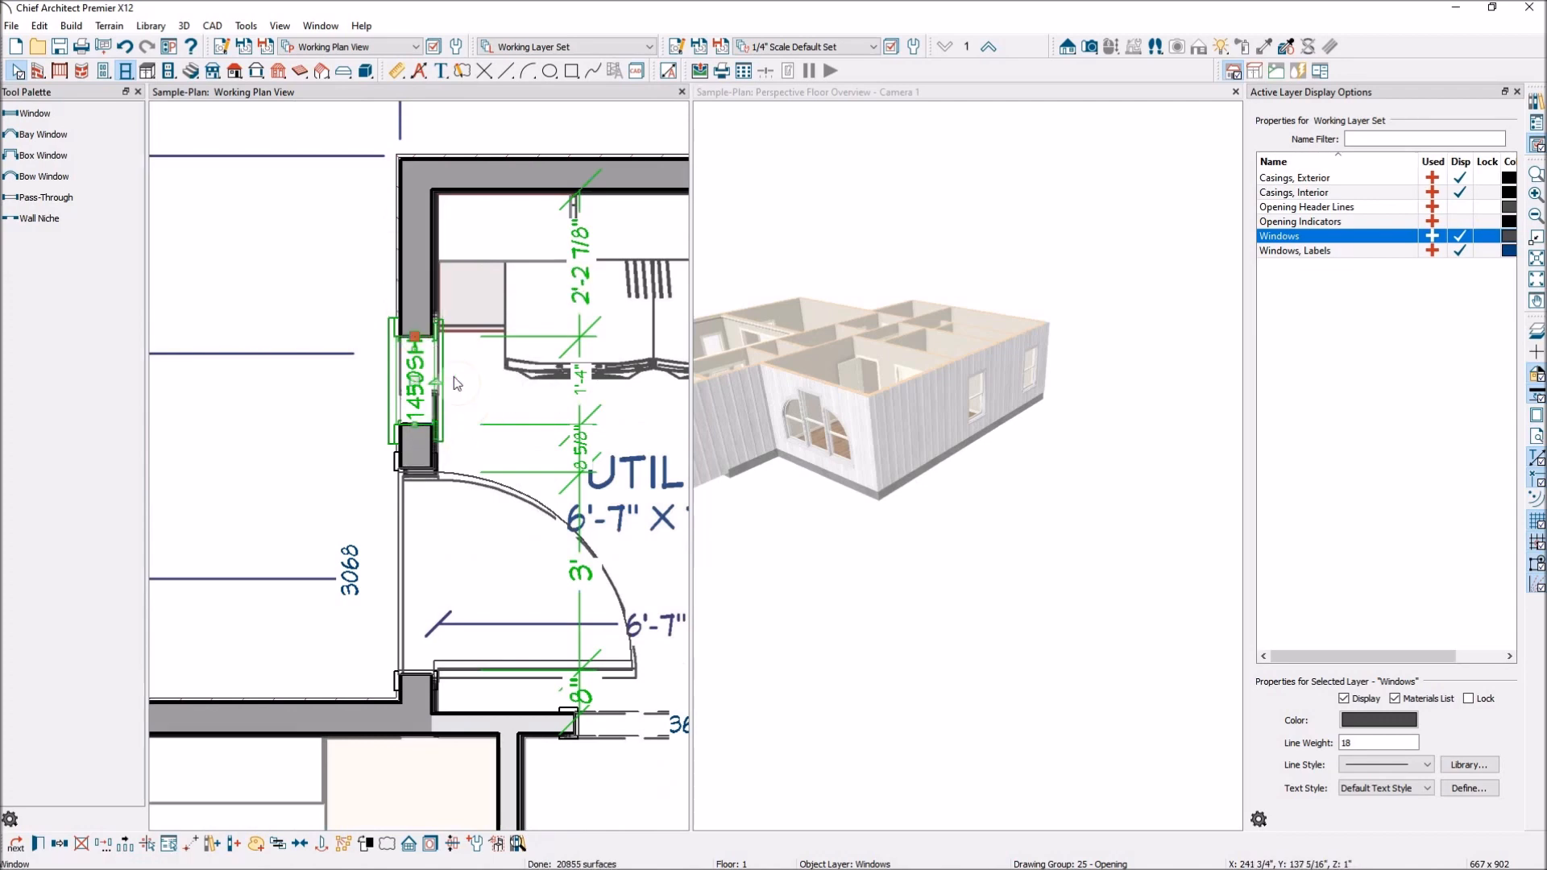
mouse_move(413, 379)
left_mouse_down()
mouse_move(414, 346)
mouse_move(411, 407)
left_mouse_up()
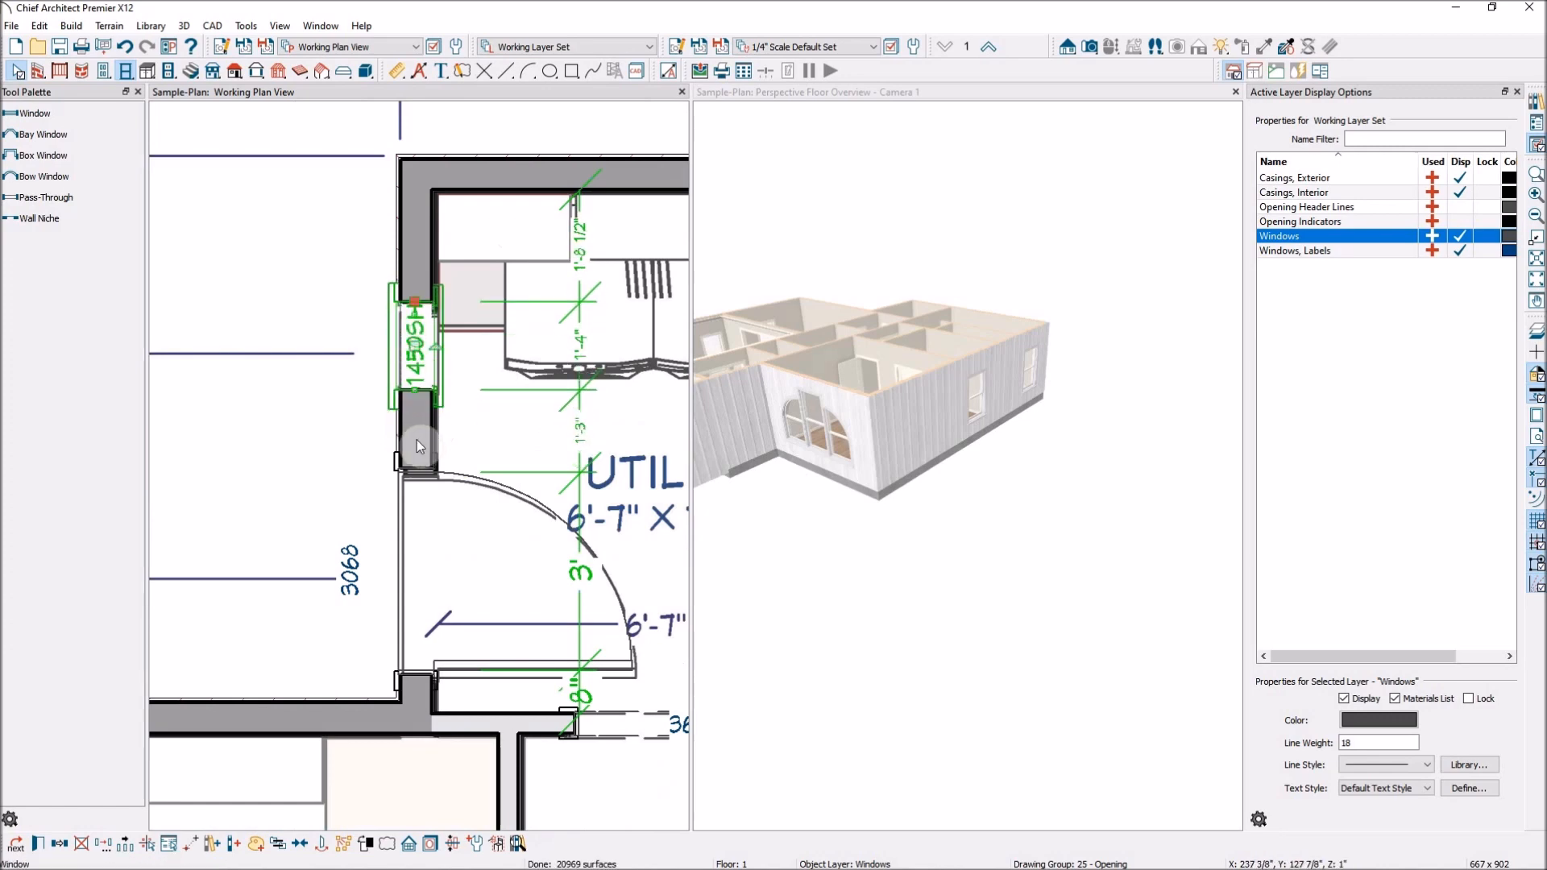
key("Escape")
Pull in the door-side edge of the utility room window to make it 1'-2" wide
left_click(424, 357)
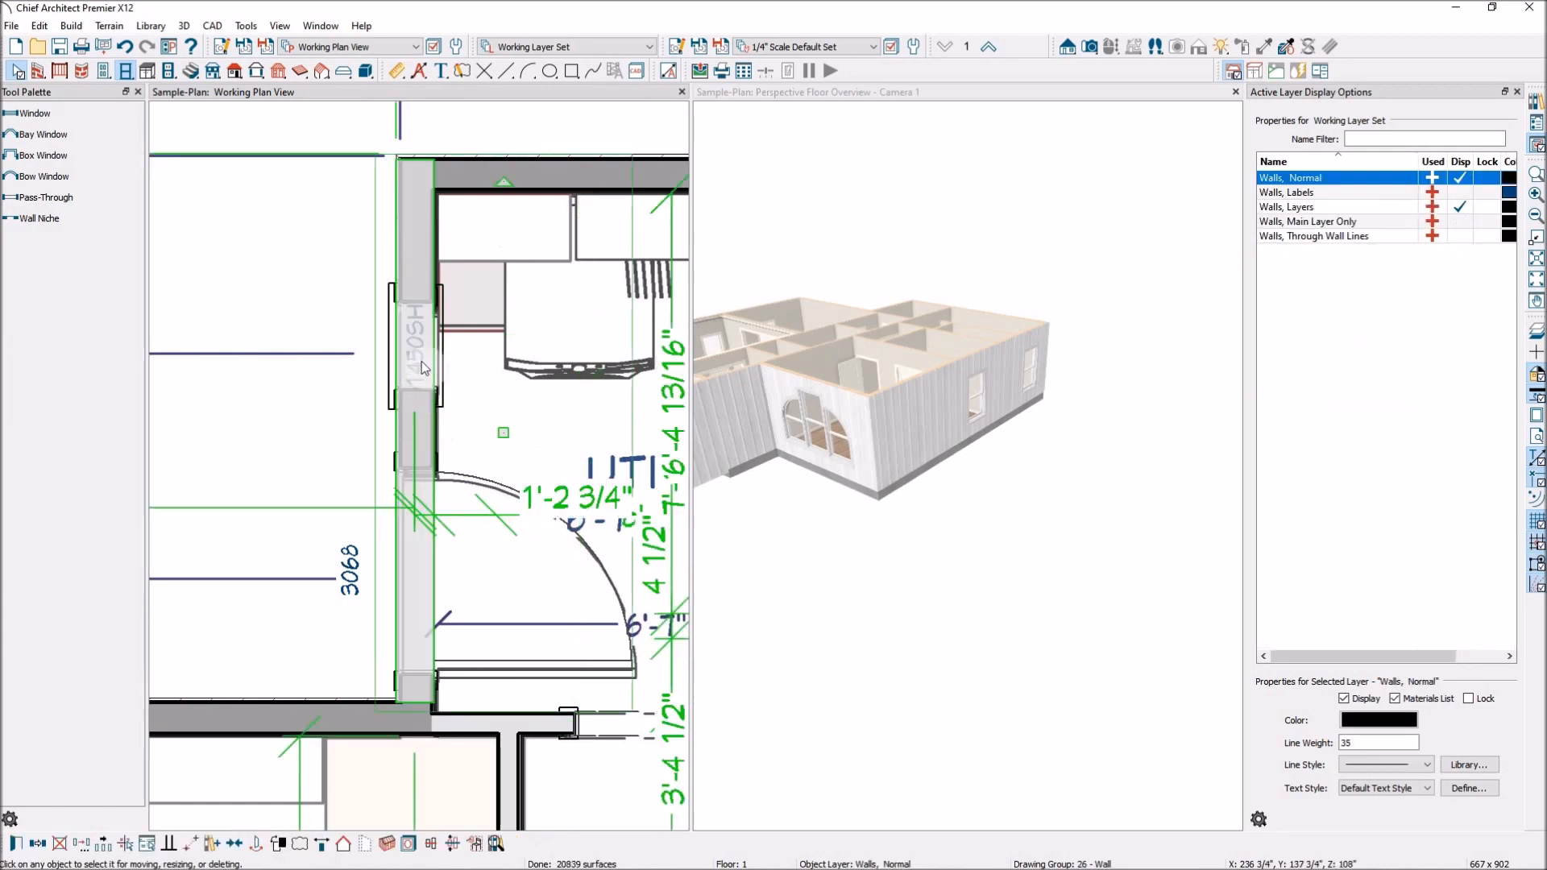
scroll(424, 356, "up", 2)
scroll(426, 365, "up", 1)
key("Escape")
left_click(427, 365)
left_click_drag(411, 410, 412, 396)
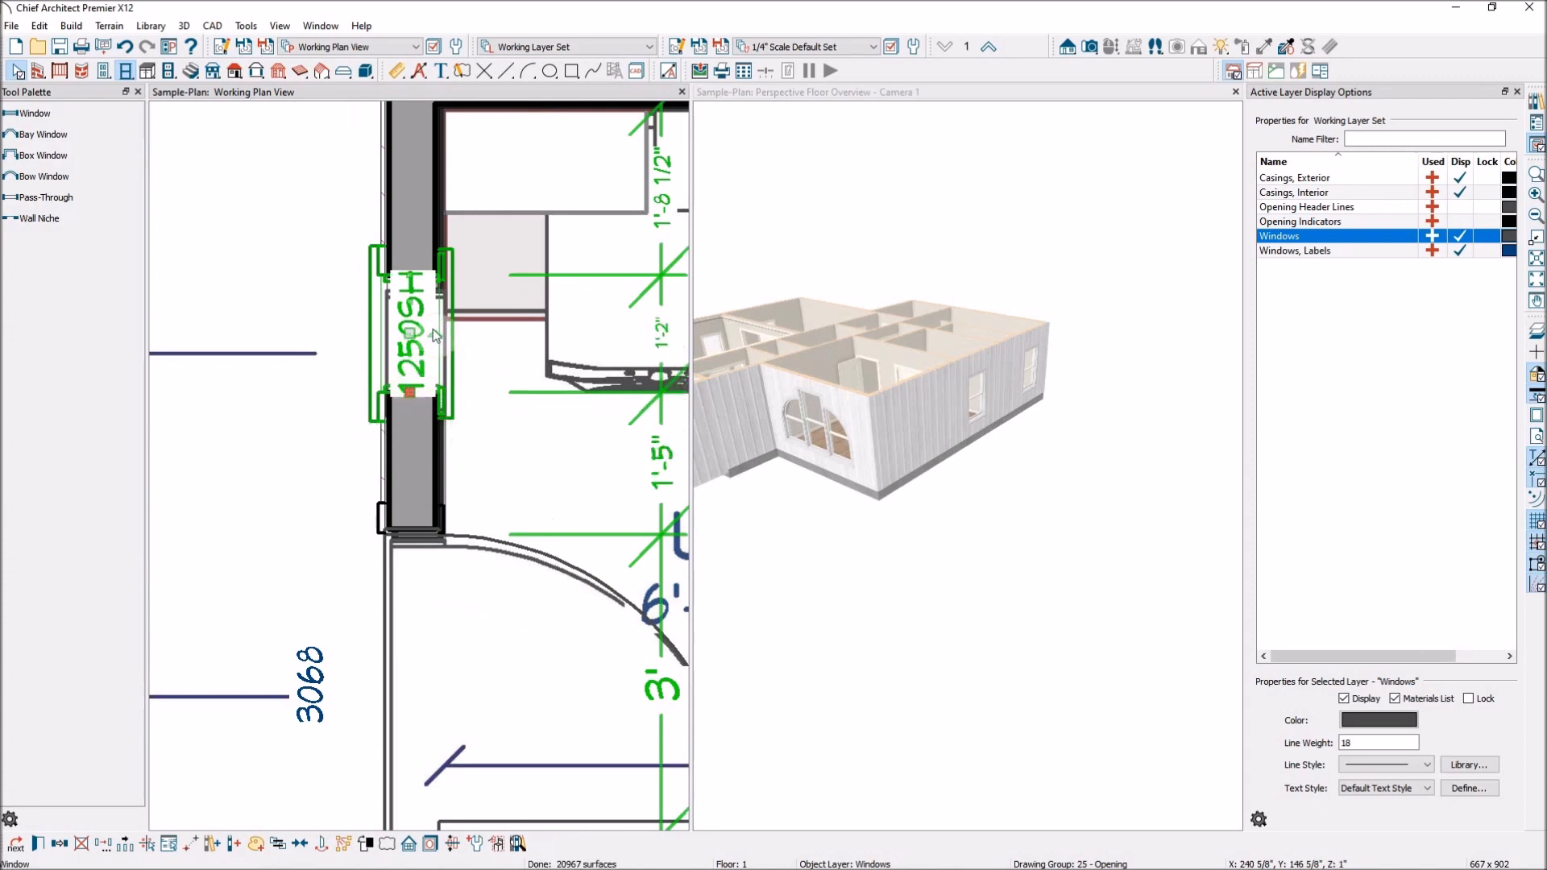
scroll(403, 391, "down", 2)
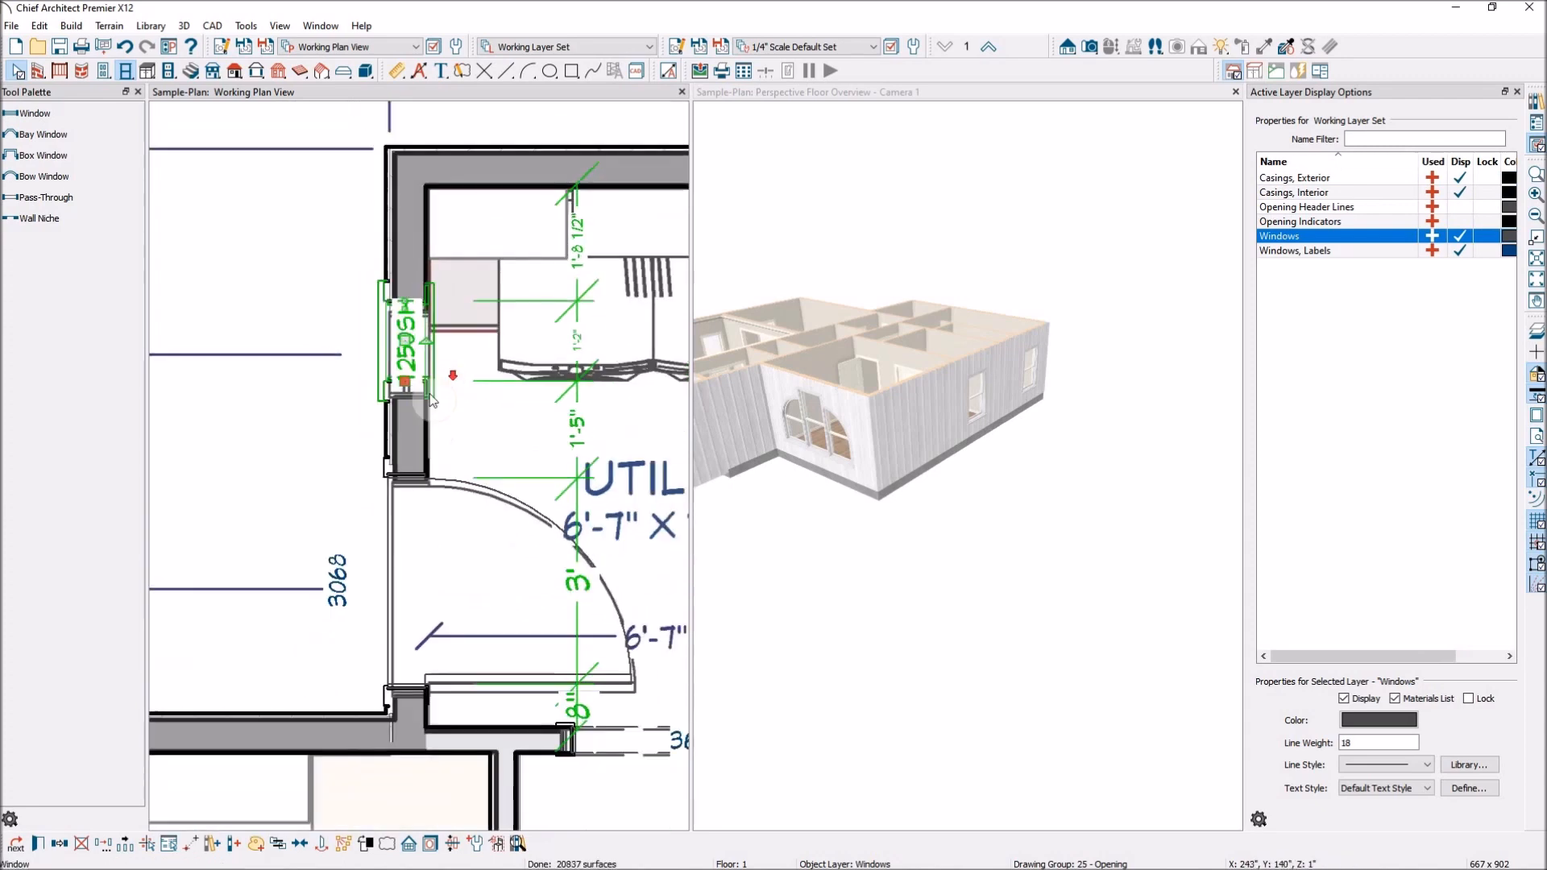
Shift the bathroom window beside the tub along the exterior wall to match the plan and narrow it to 2'-8" wide
scroll(432, 401, "down", 4)
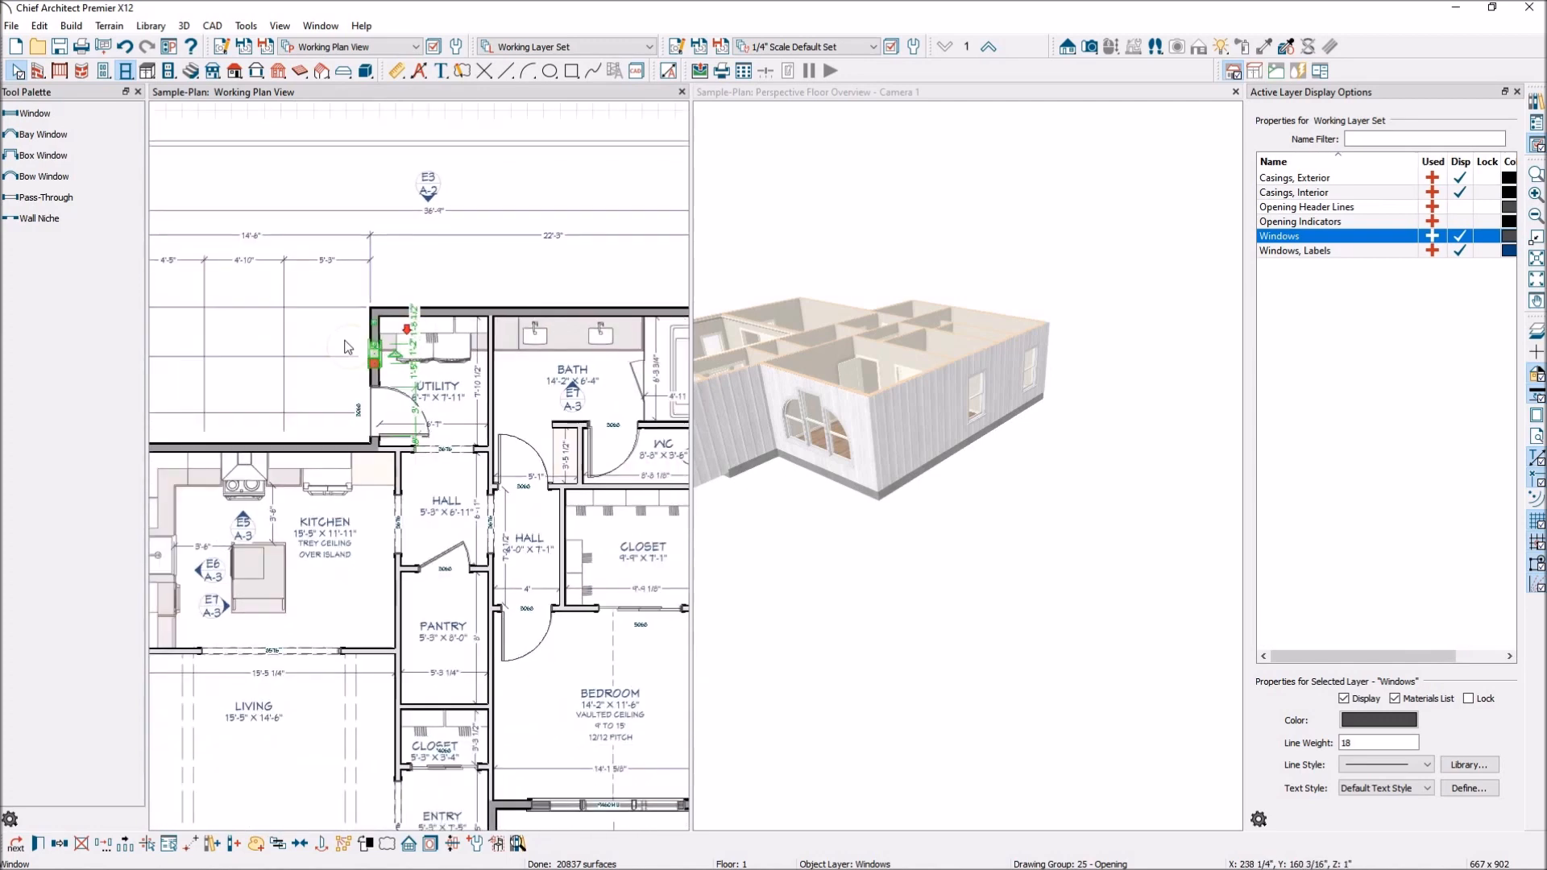
scroll(348, 348, "down", 2)
scroll(636, 395, "up", 6)
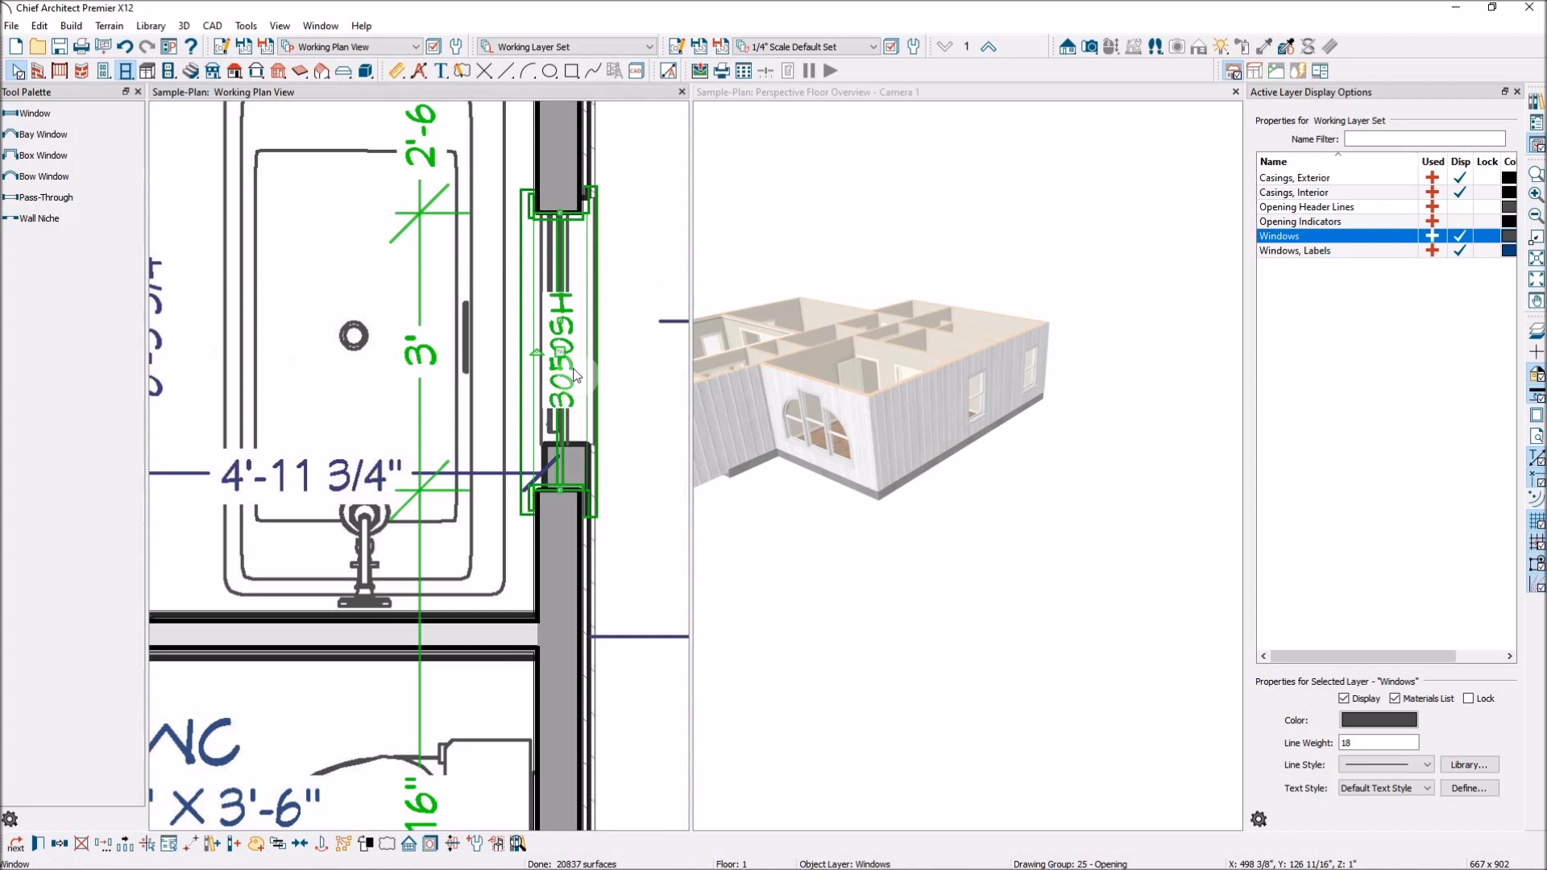
left_click_drag(561, 352, 570, 318)
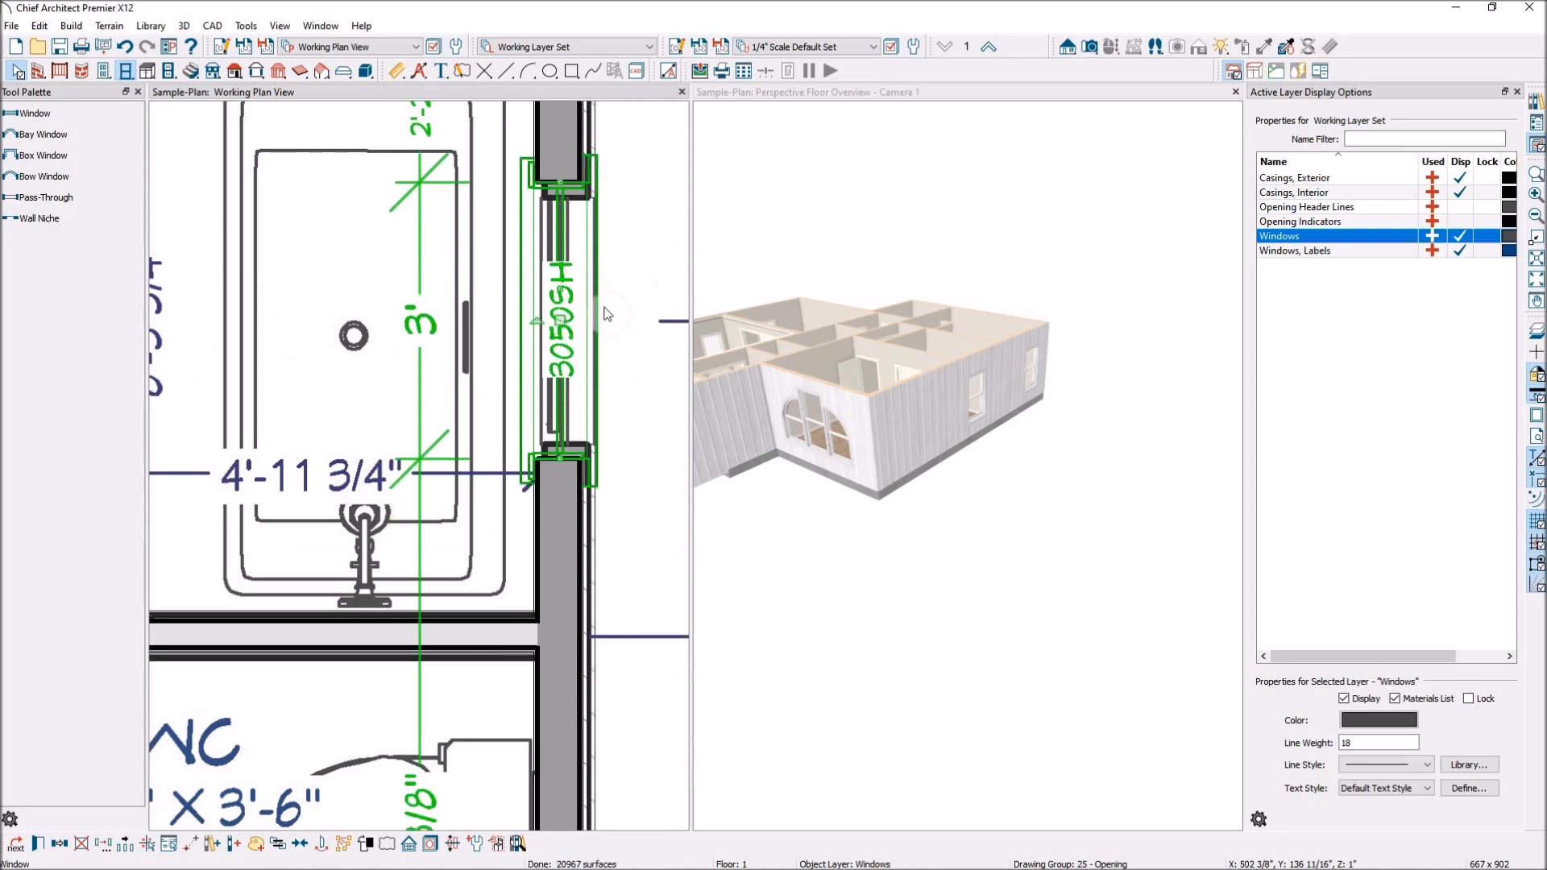
left_click_drag(559, 182, 557, 187)
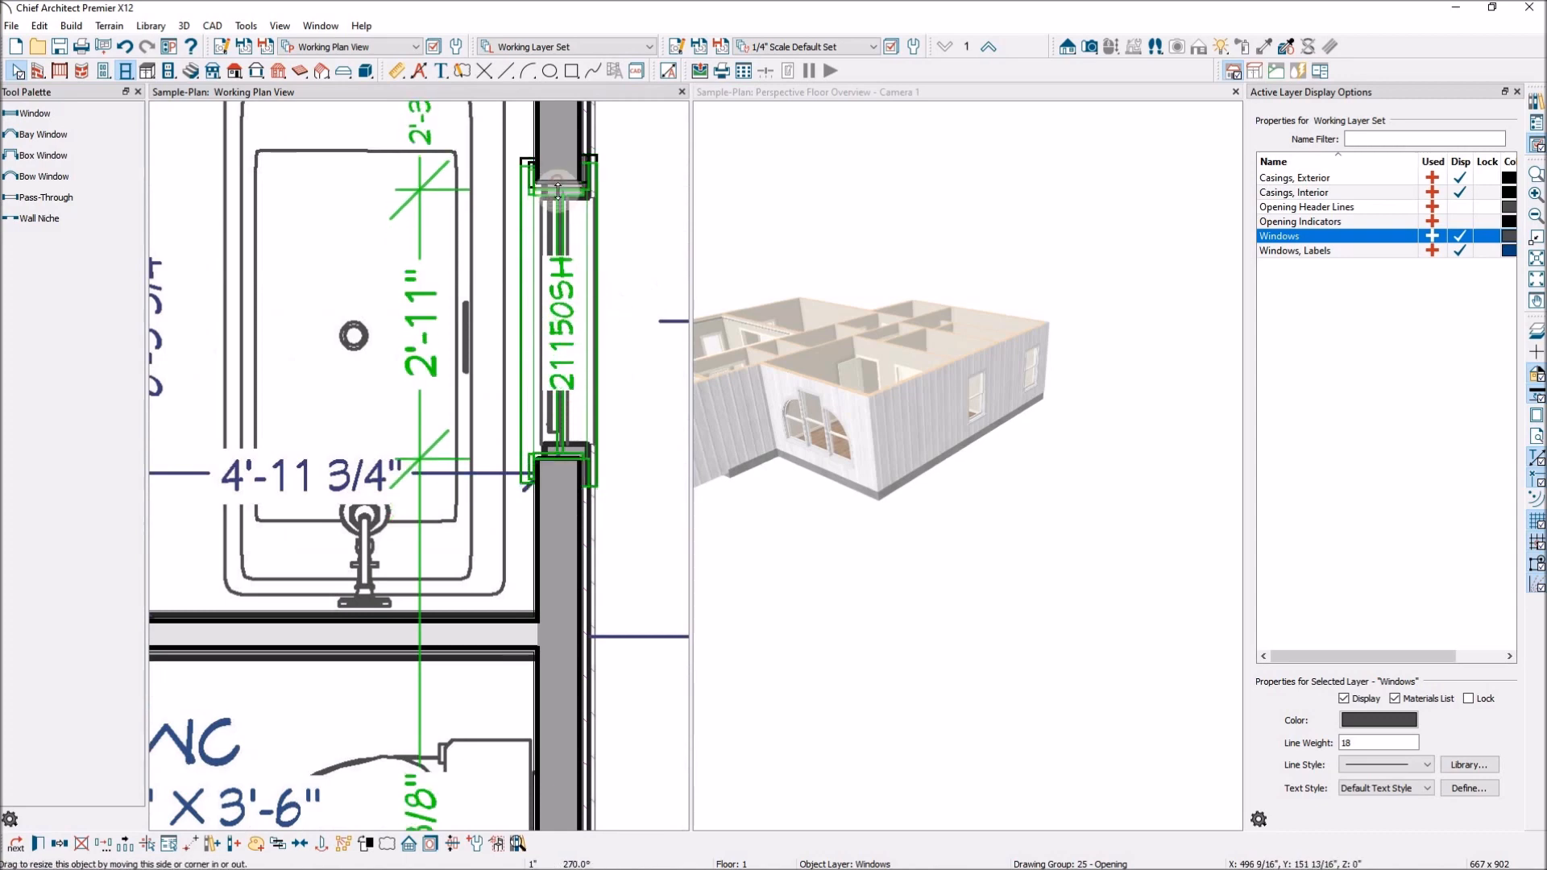
left_click_drag(558, 456, 557, 443)
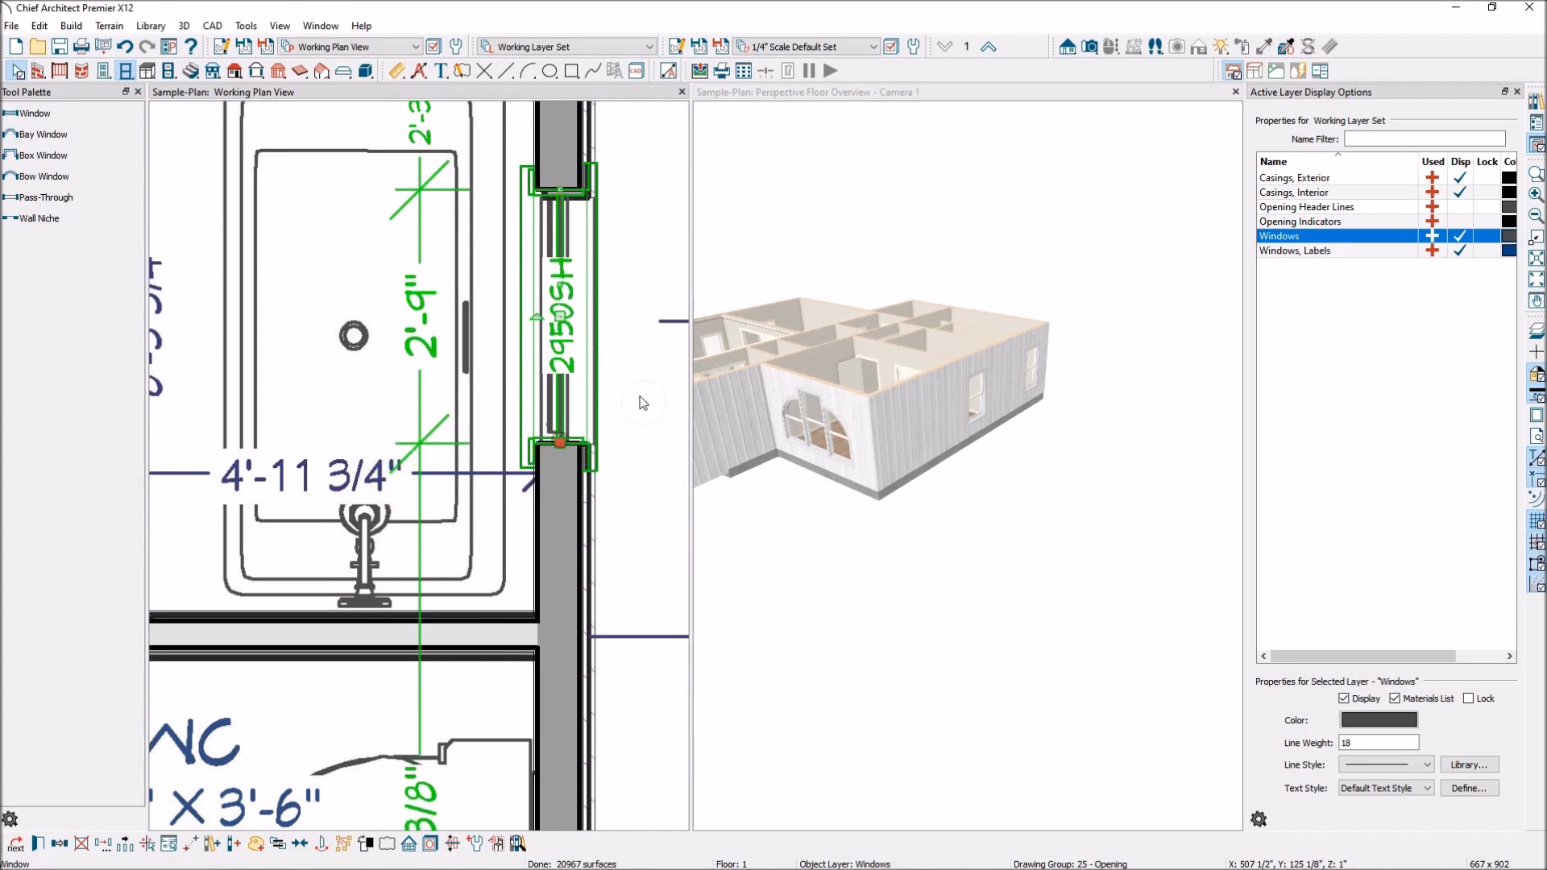
left_click(560, 176)
left_click(560, 259)
left_click_drag(558, 190, 558, 200)
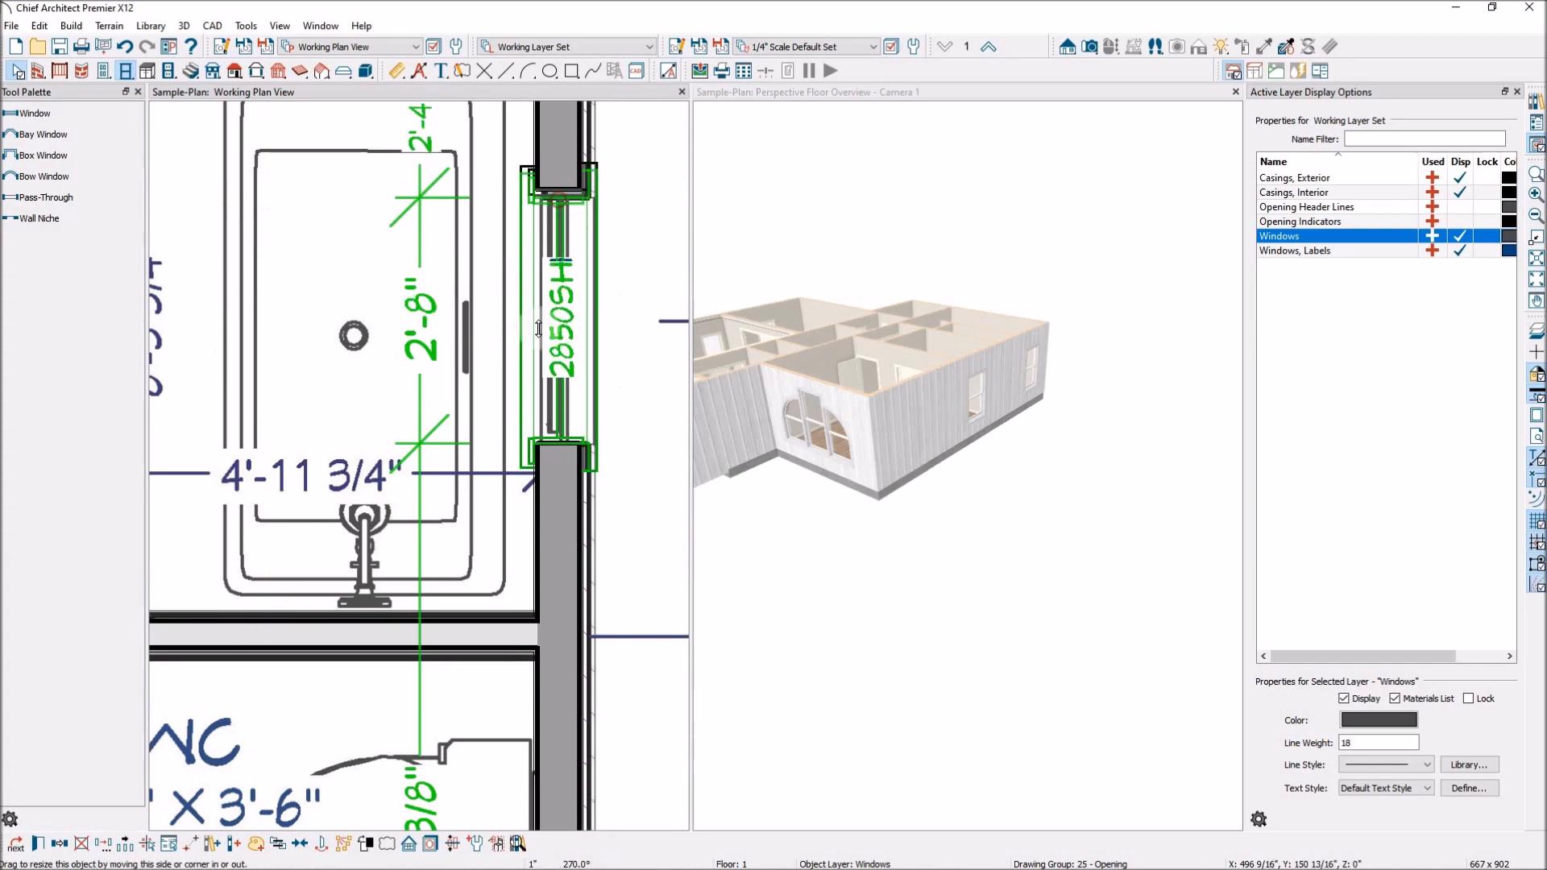
Pull in both edges of the bedroom closet's exterior window to make it 2'-8" wide, matching the plan
scroll(475, 278, "down", 3)
scroll(538, 562, "down", 1)
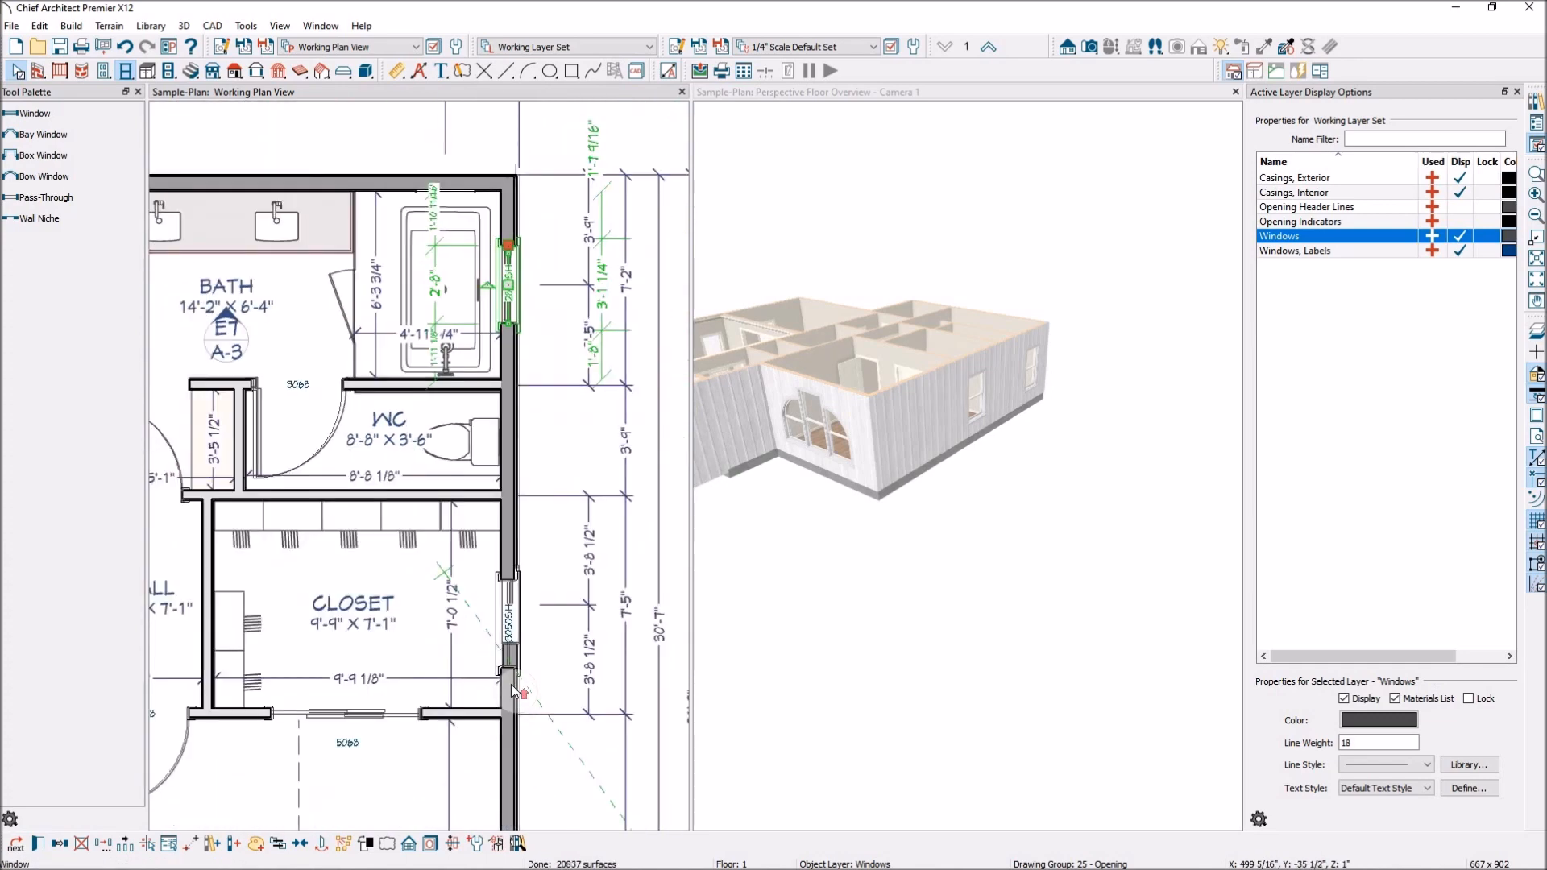
scroll(519, 690, "up", 4)
left_click(506, 582)
left_click_drag(500, 661, 502, 602)
left_click_drag(508, 475, 512, 448)
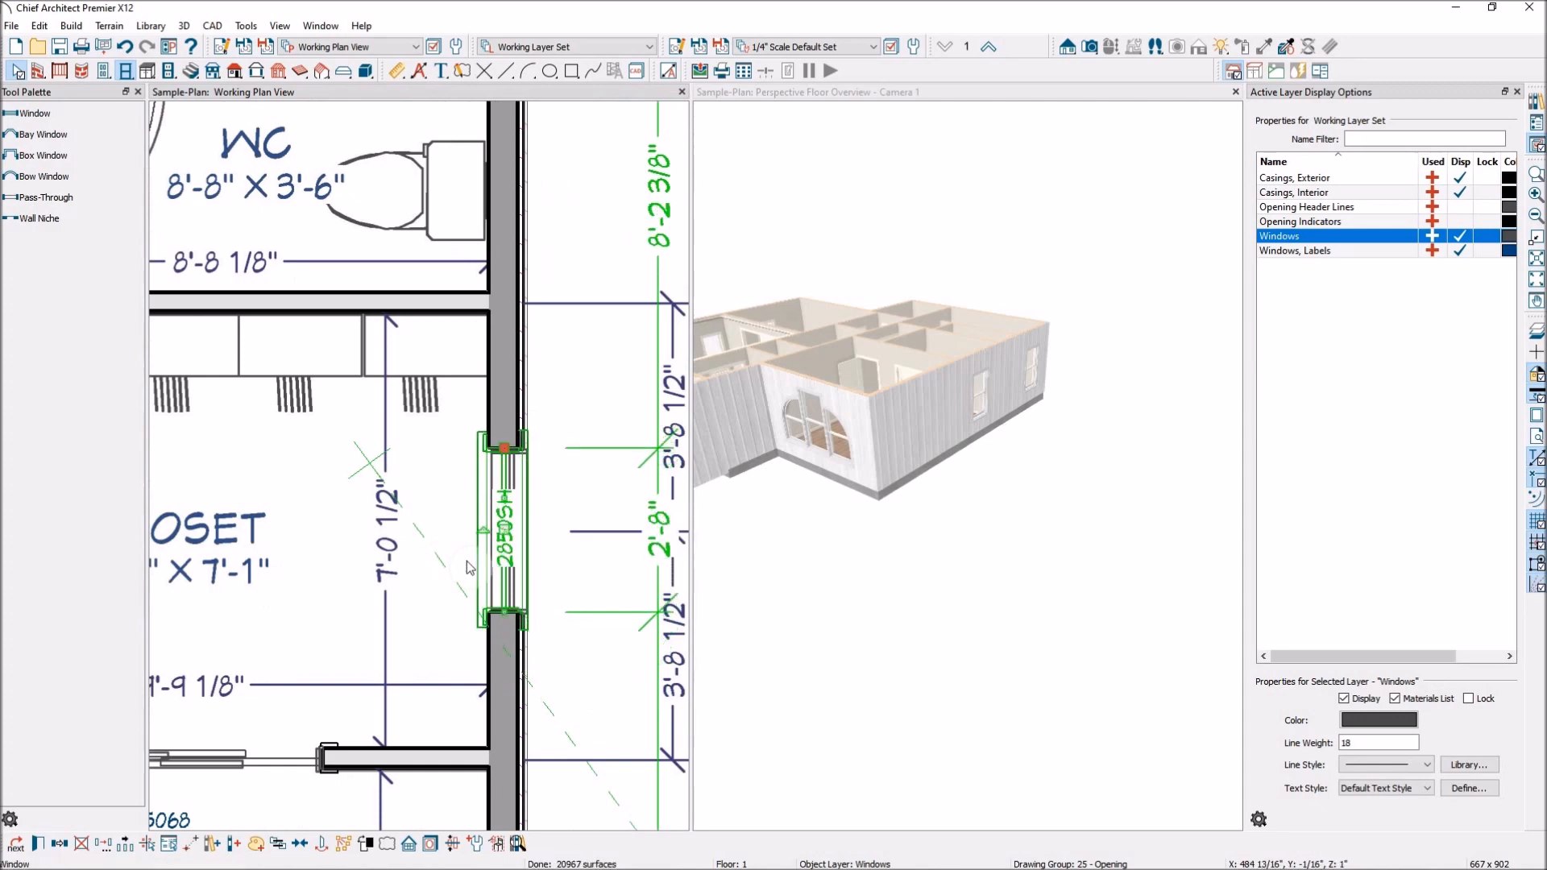
Place a default window in the kitchen's exterior wall behind the range, between the corner and the range hood
scroll(476, 483, "down", 4)
scroll(470, 452, "down", 3)
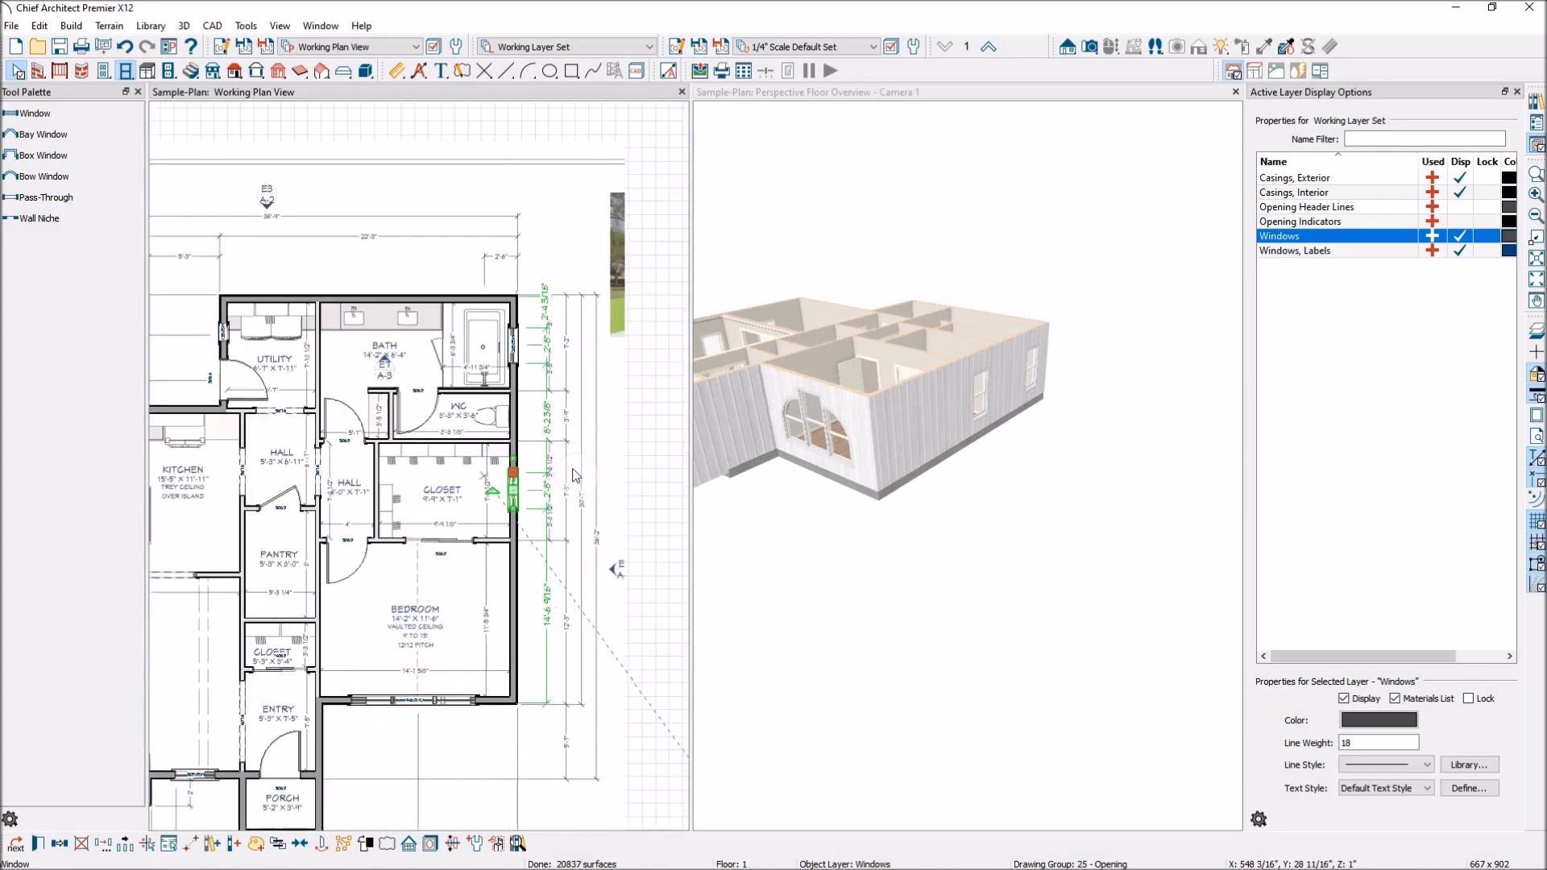
scroll(597, 506, "down", 3)
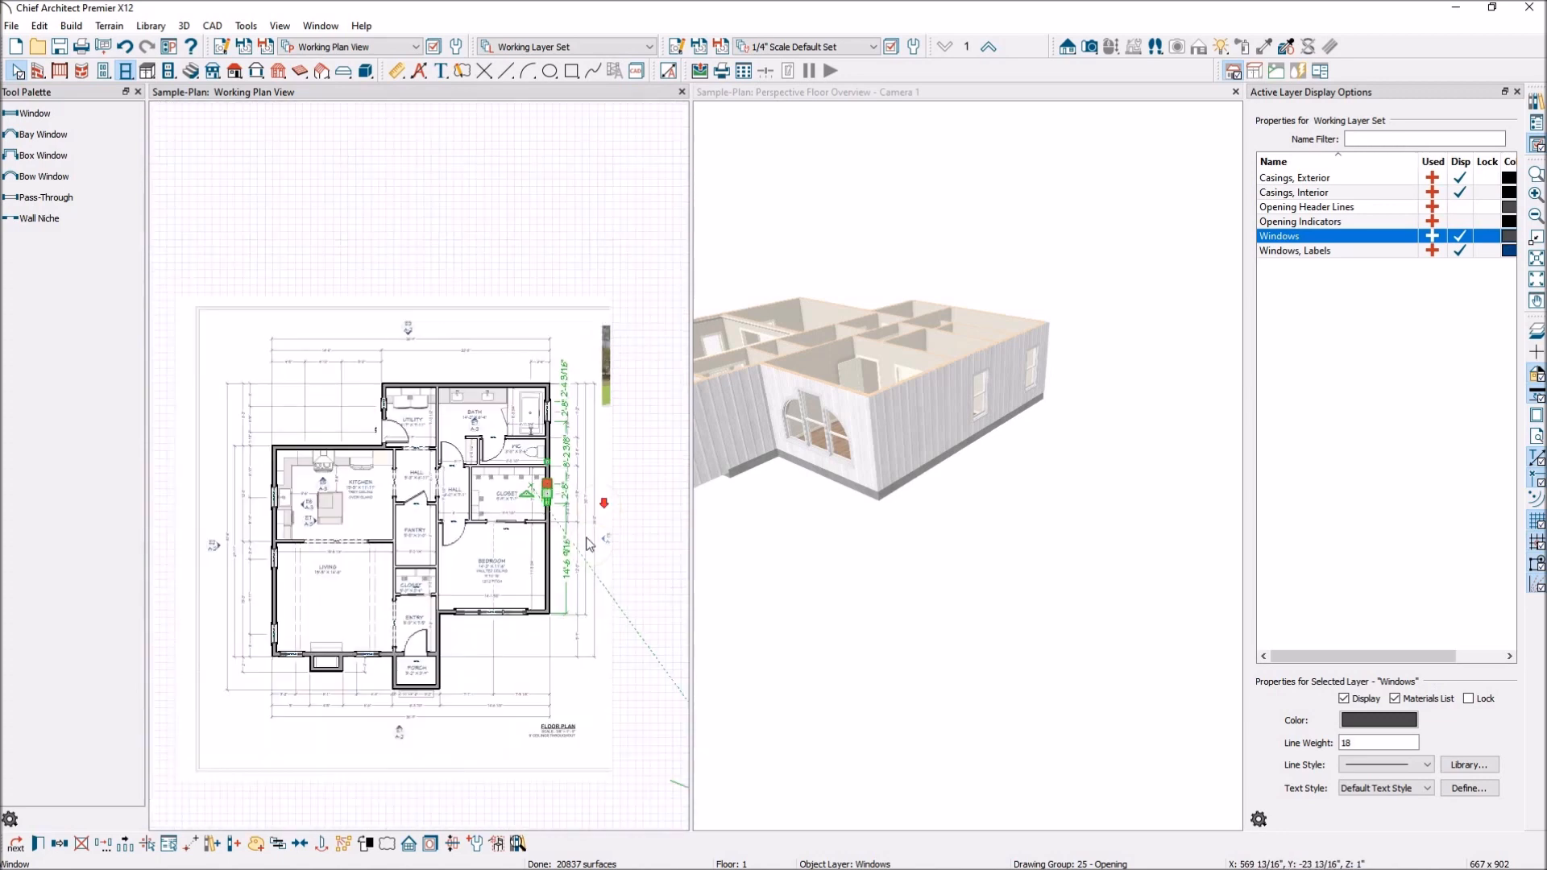
scroll(327, 488, "up", 8)
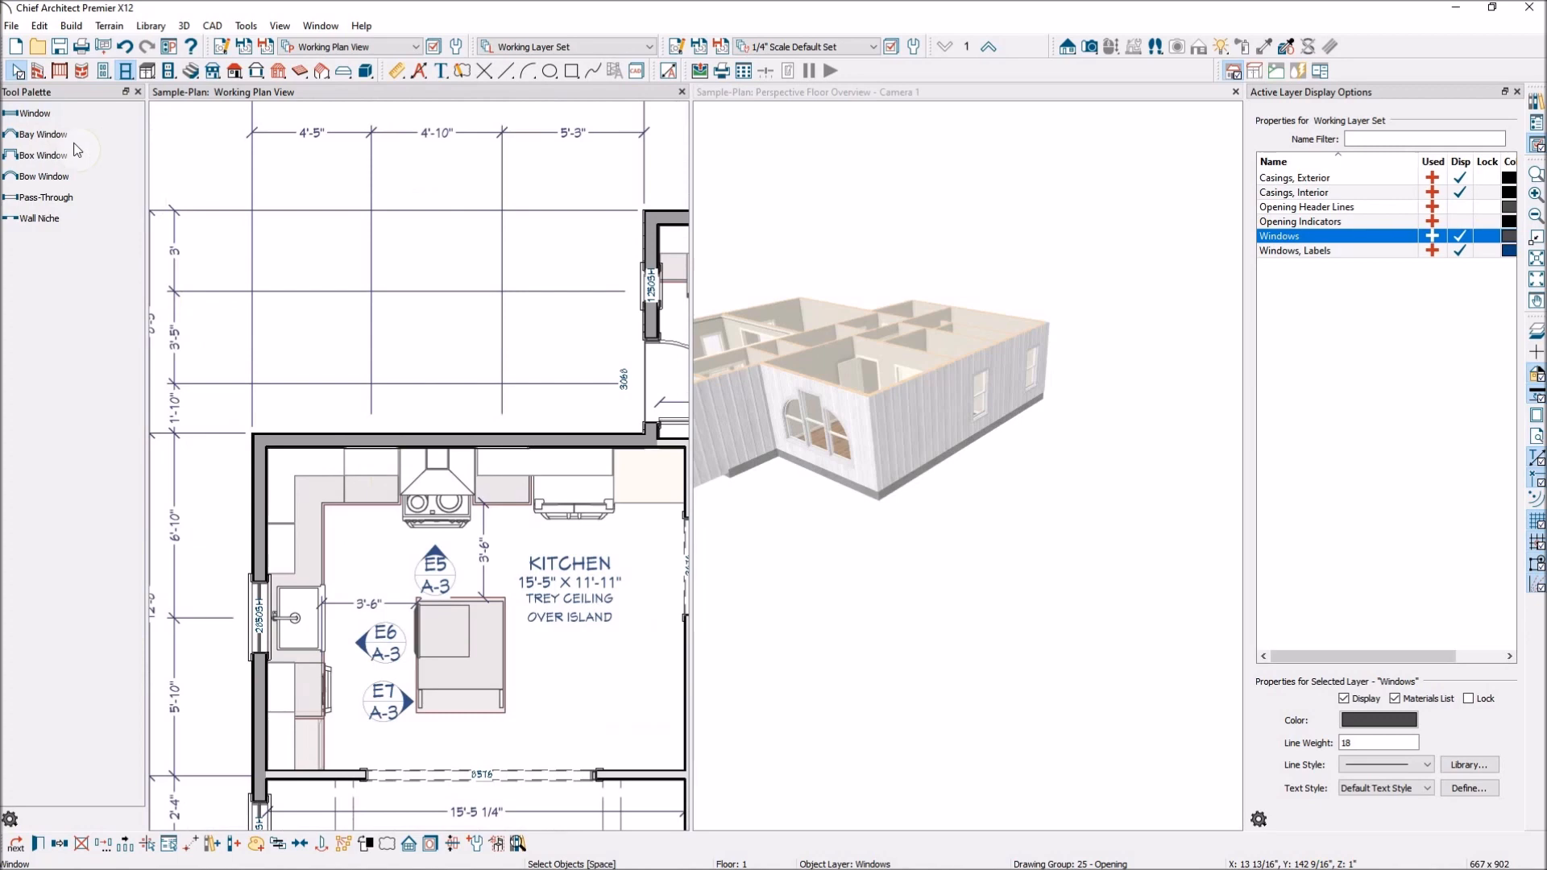
left_click(55, 109)
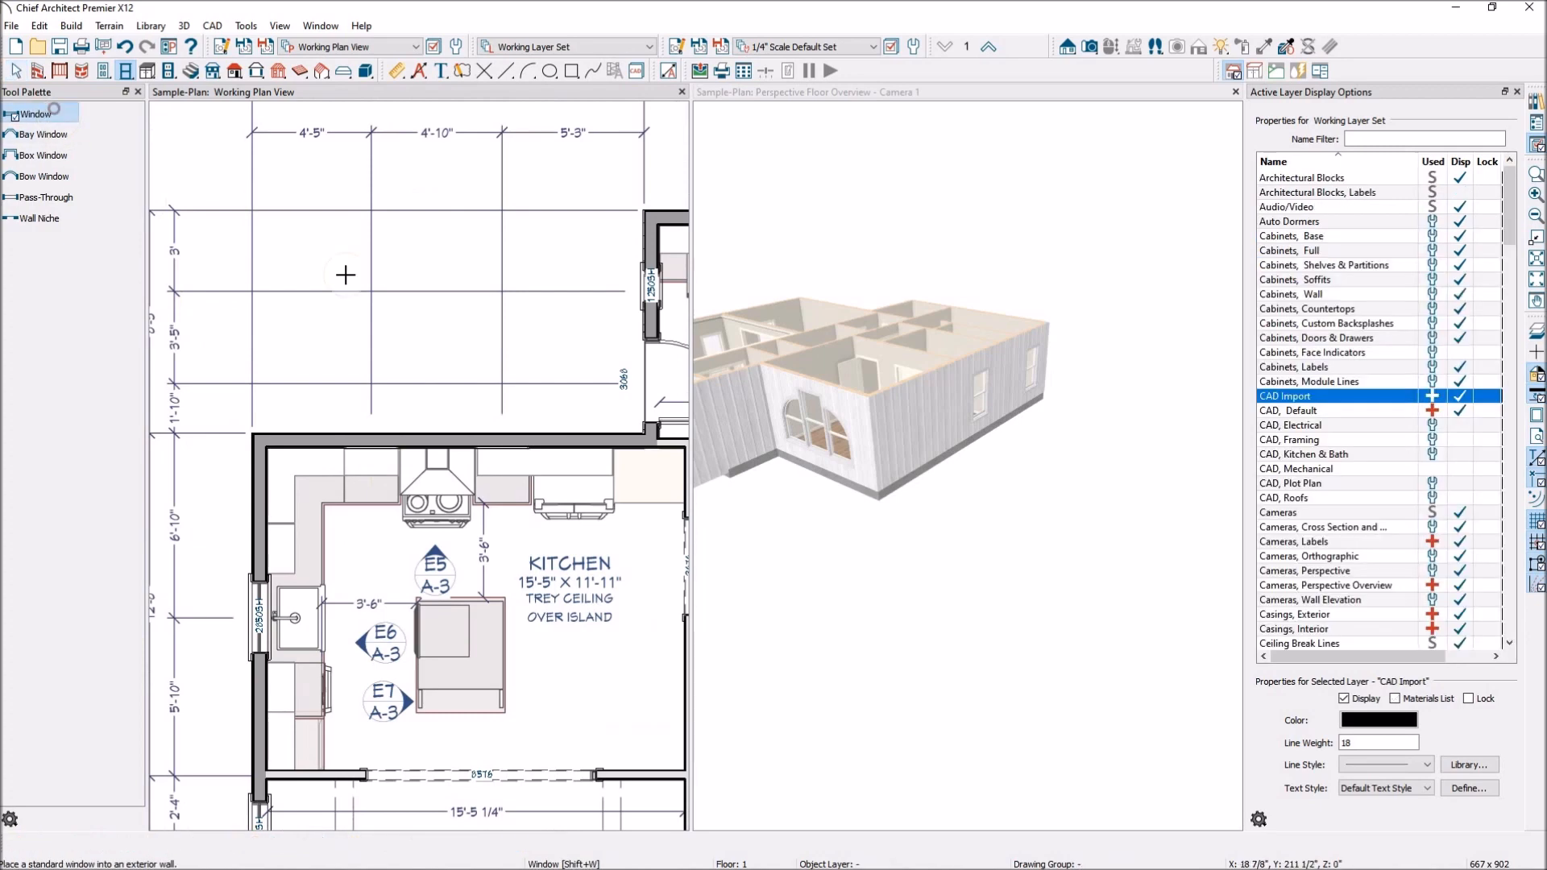
left_click(368, 440)
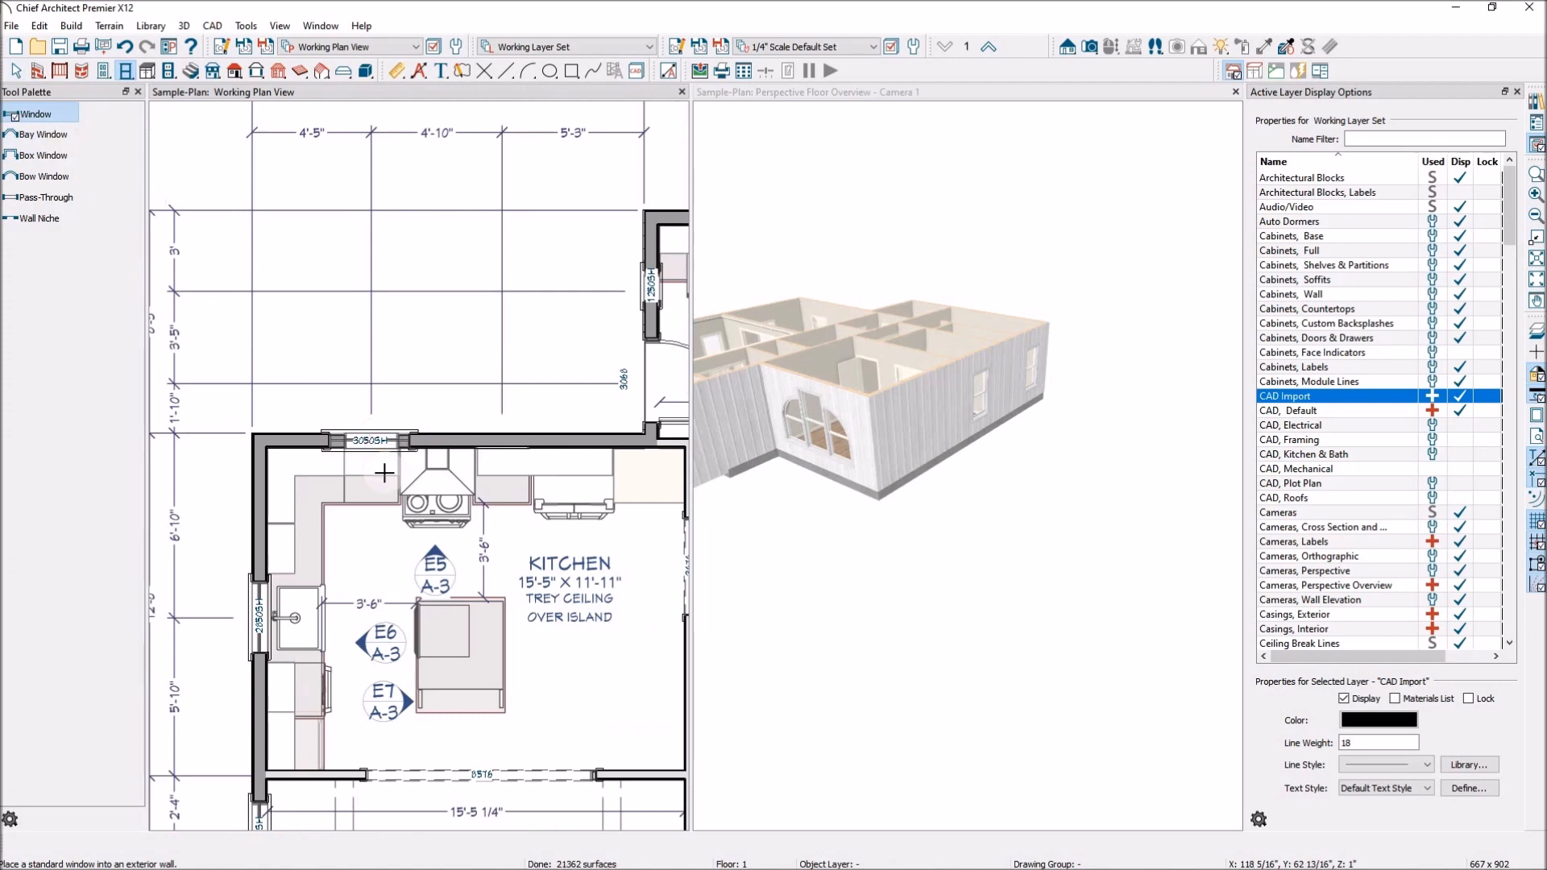
key("space")
Change the new kitchen window beside the range hood to Fixed Glass, 18" wide and 16" high
left_click(400, 437)
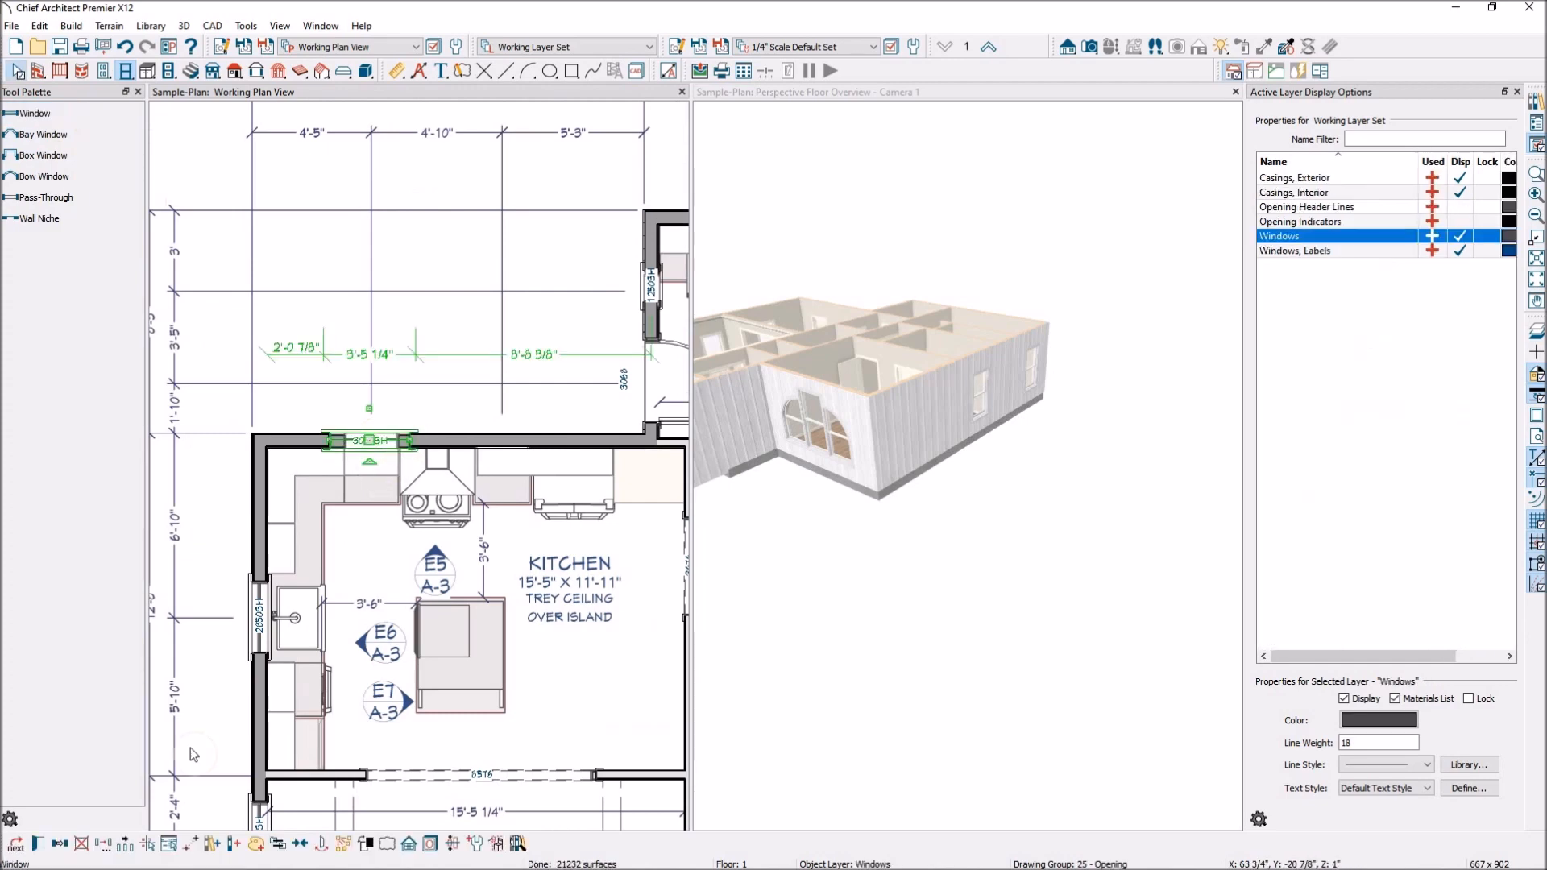
left_click(39, 844)
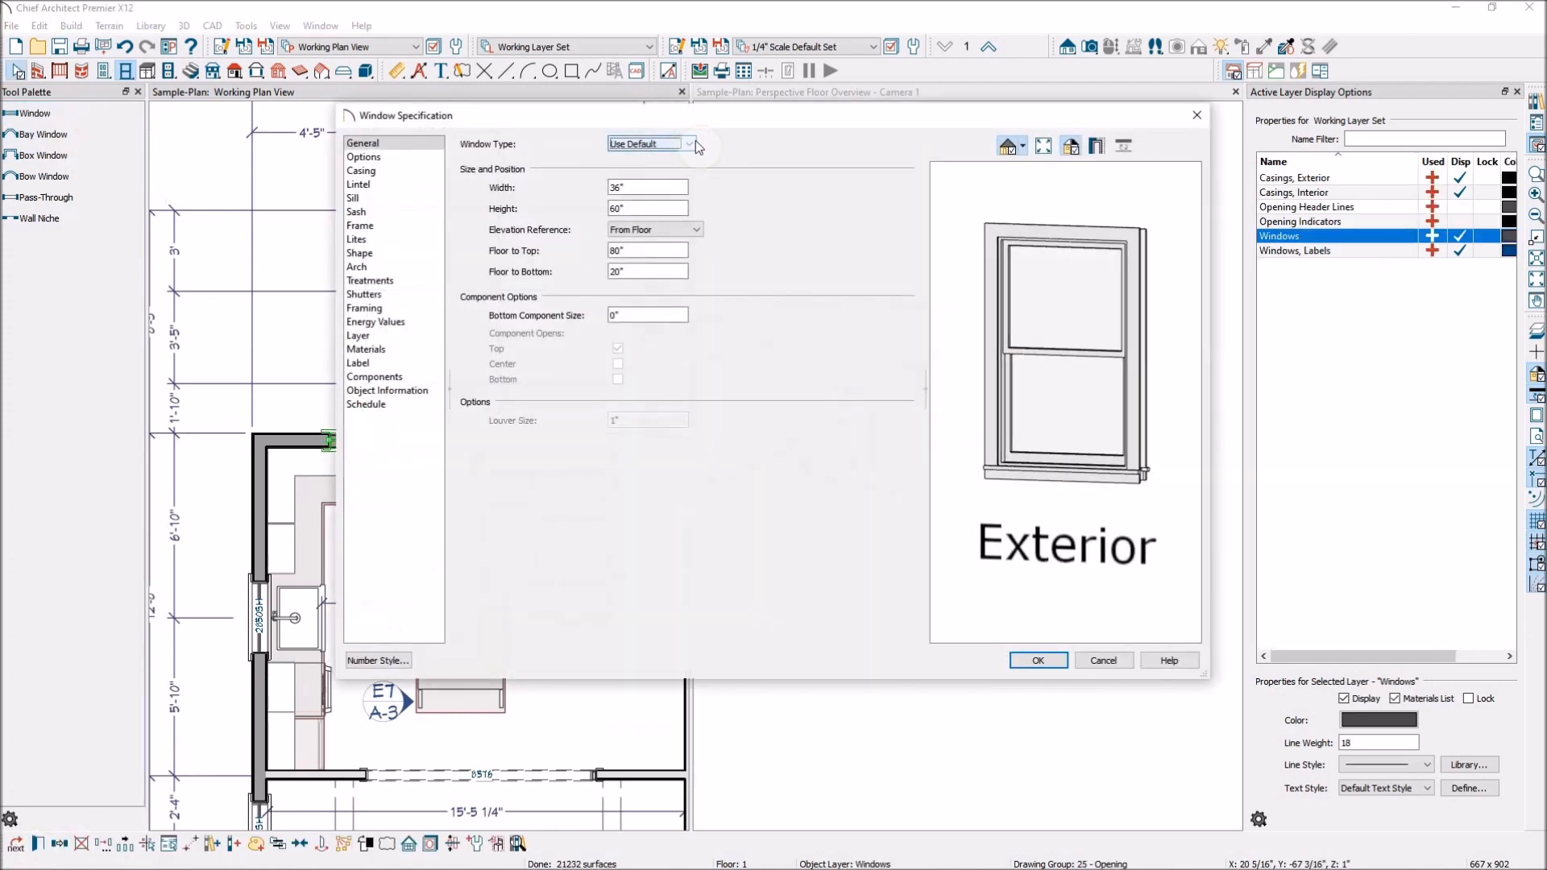
left_click(691, 145)
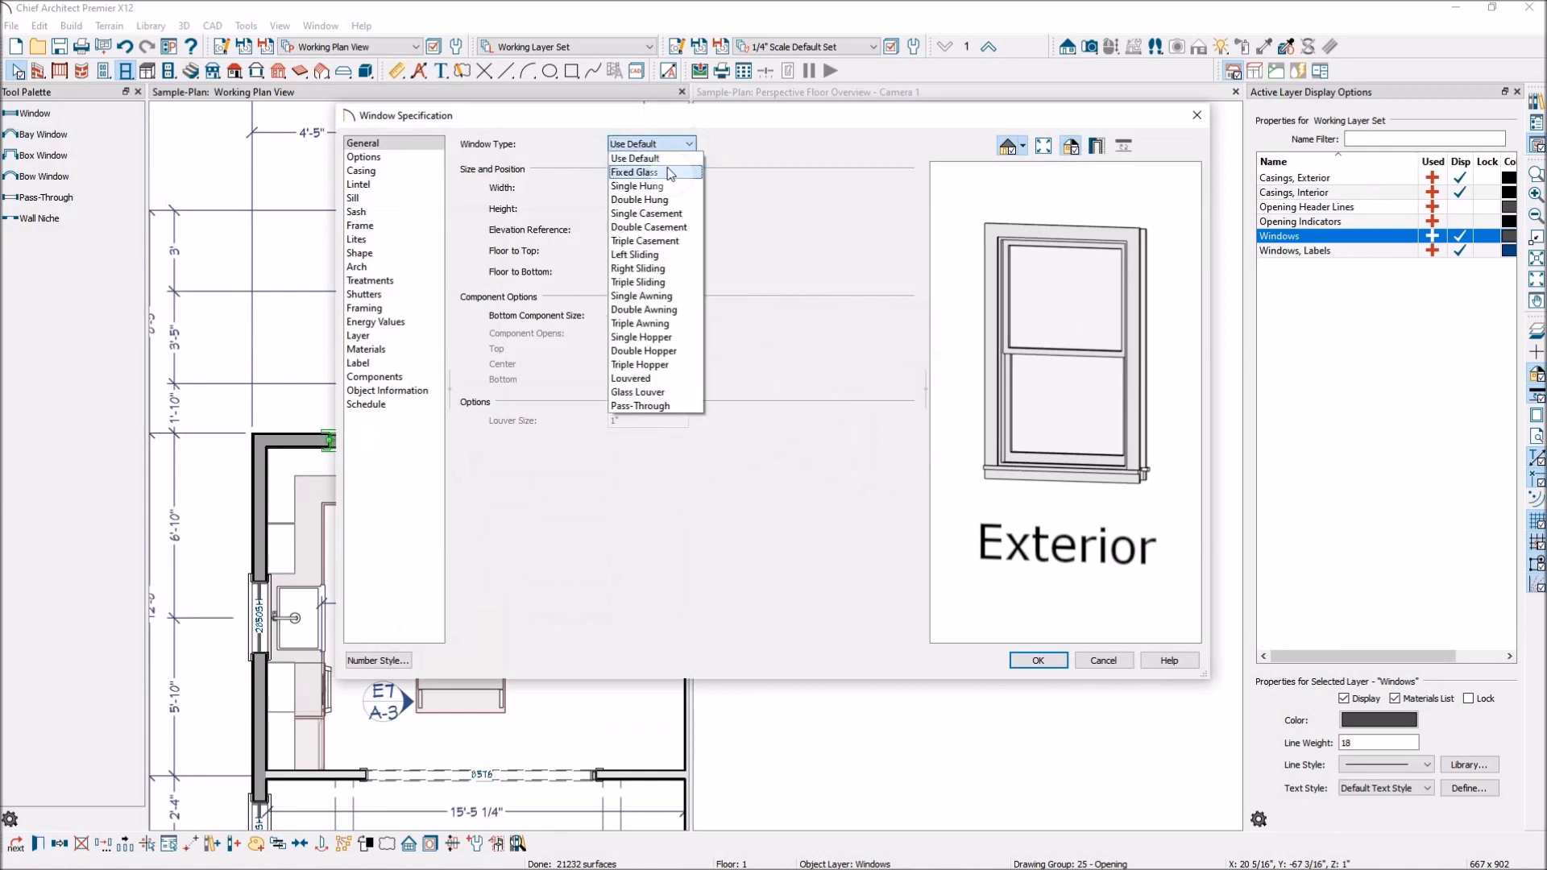
left_click(667, 165)
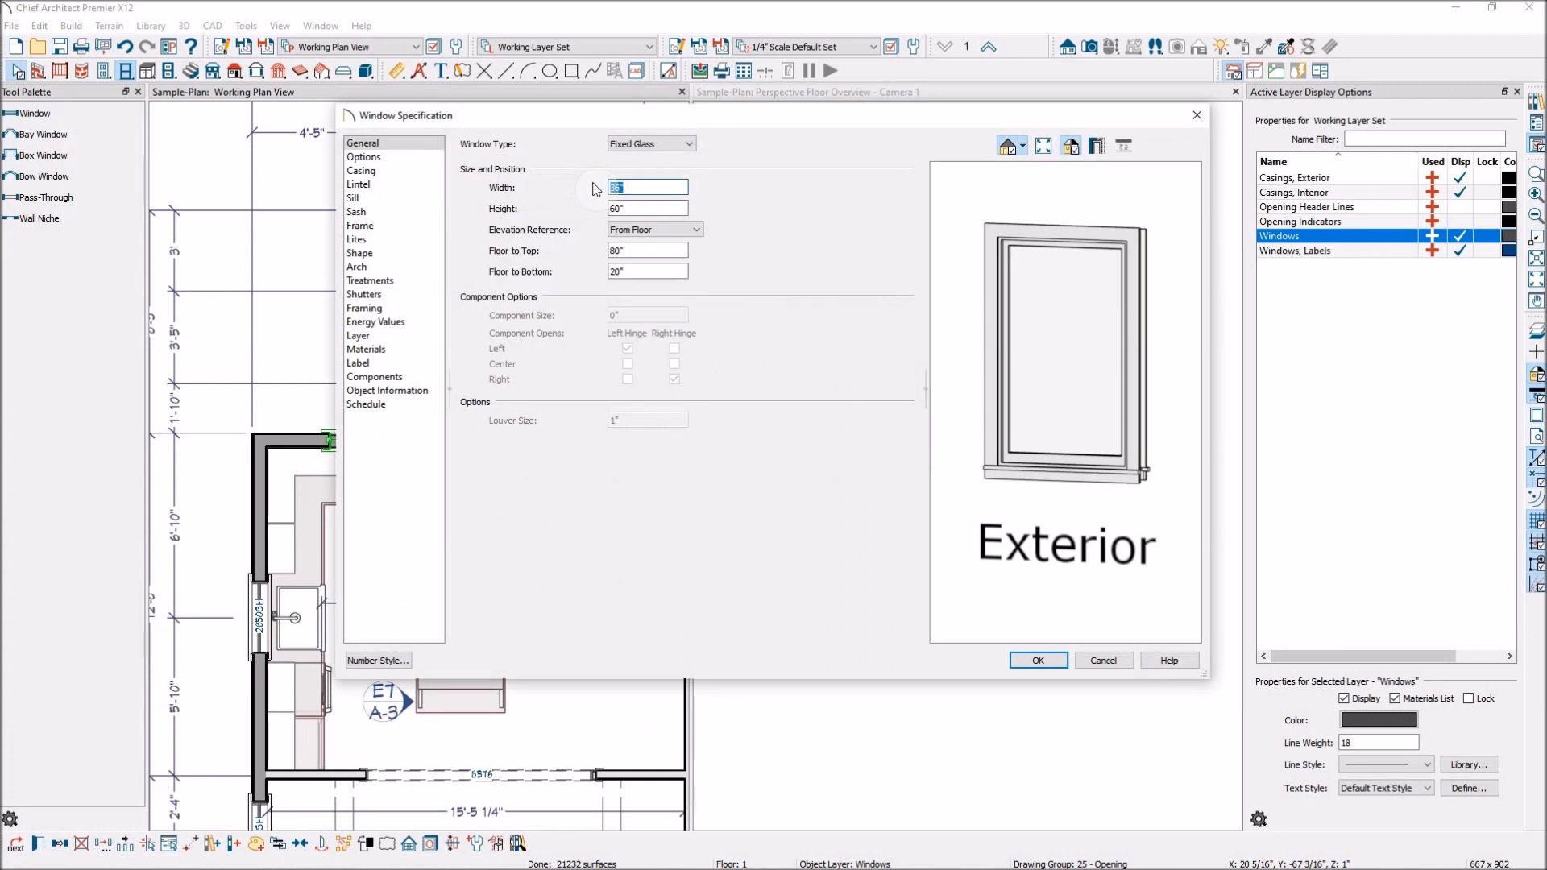
left_click(632, 209)
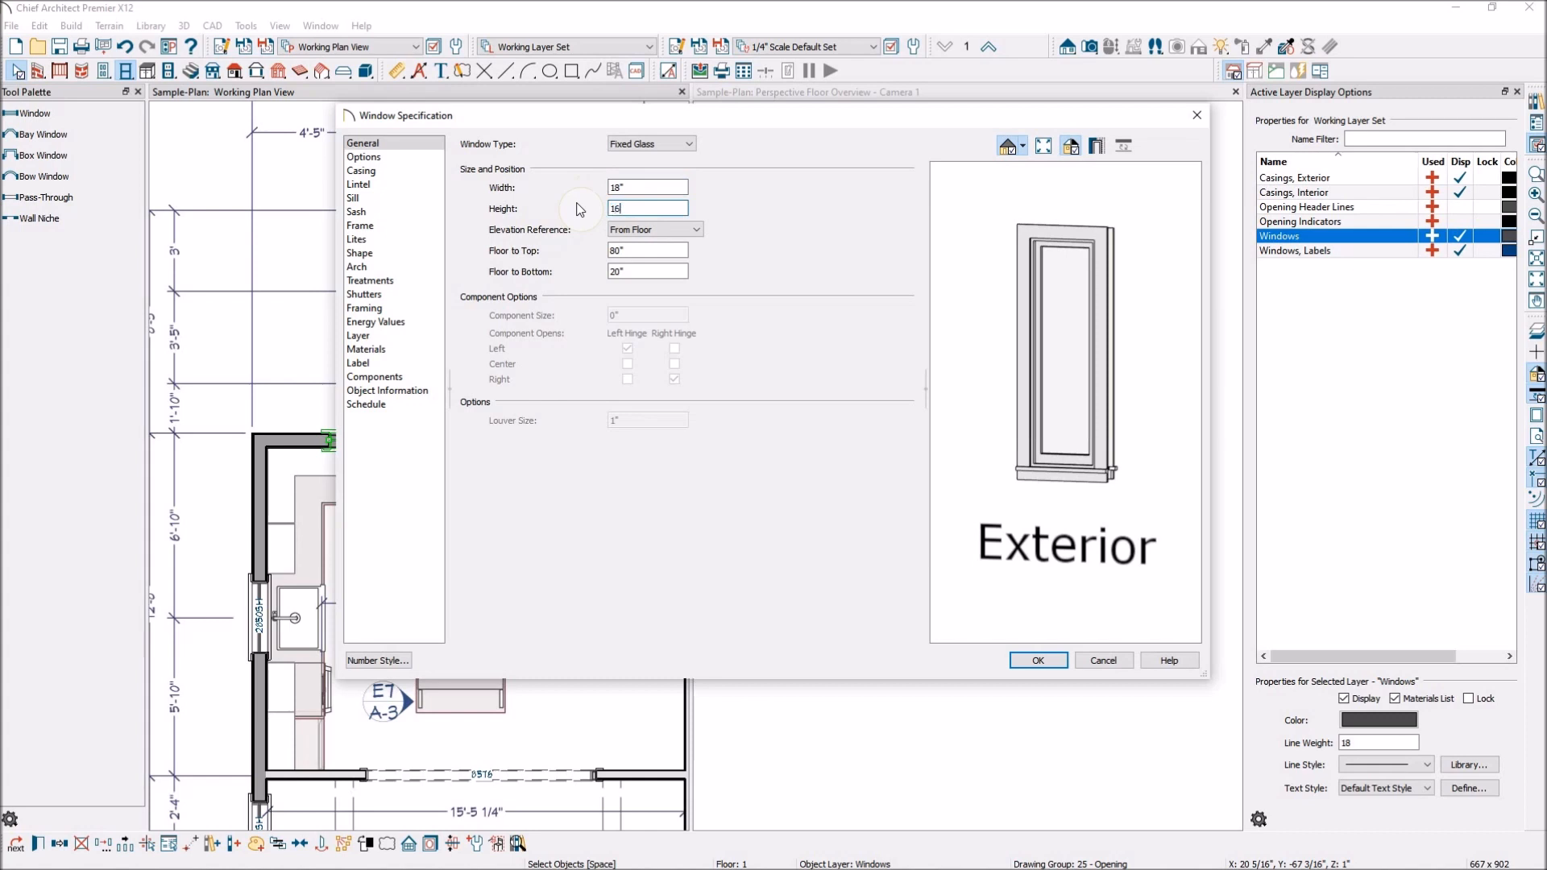
key("Return")
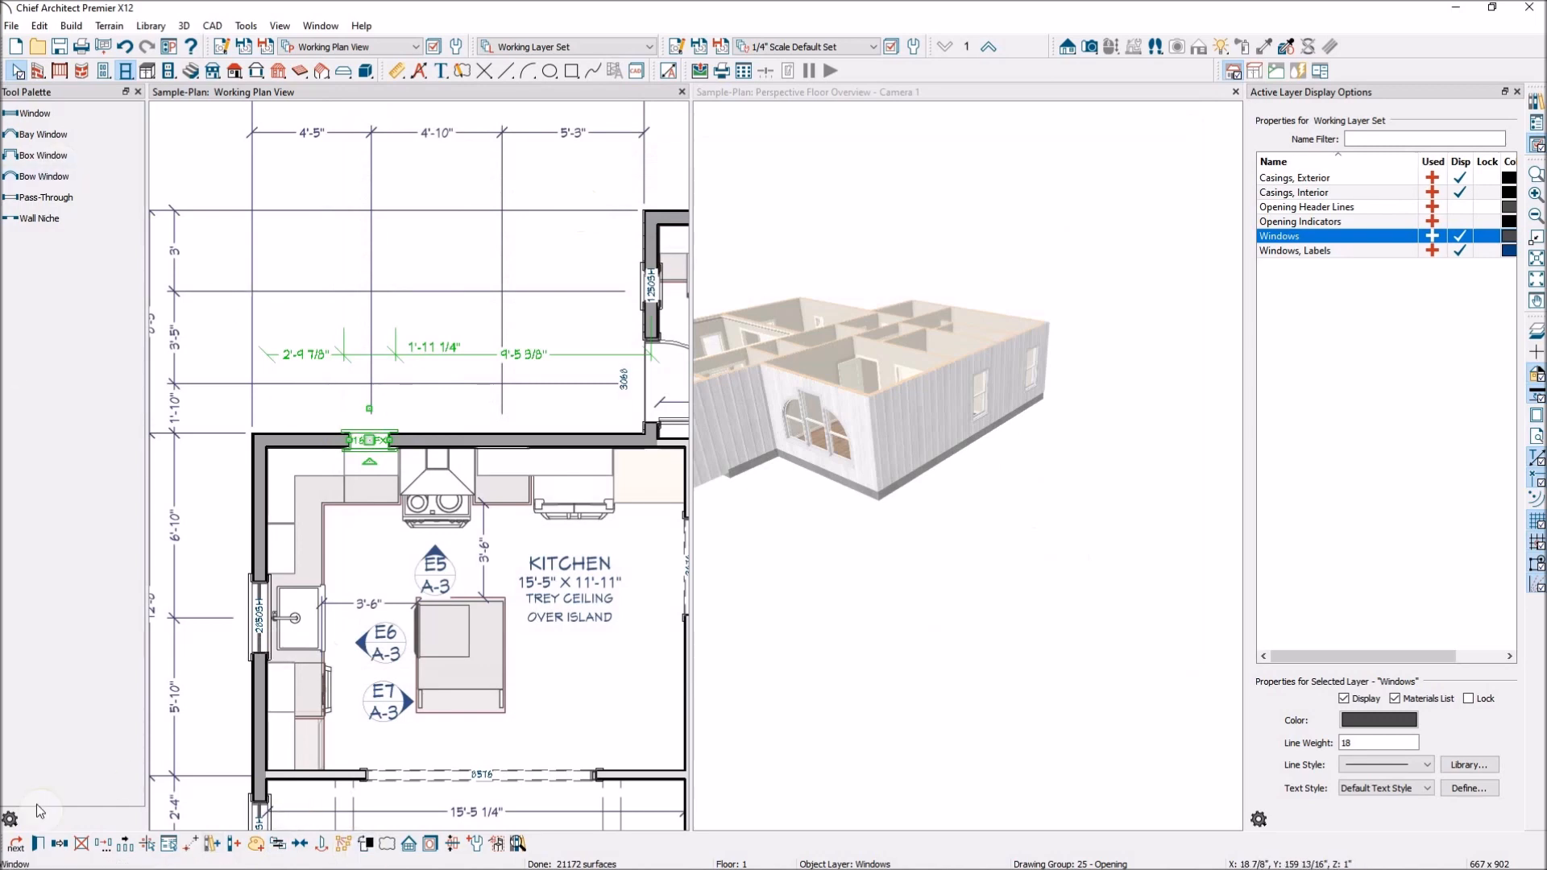
Turn off the interior casing and the interior sill for the small fixed kitchen window
left_click(40, 844)
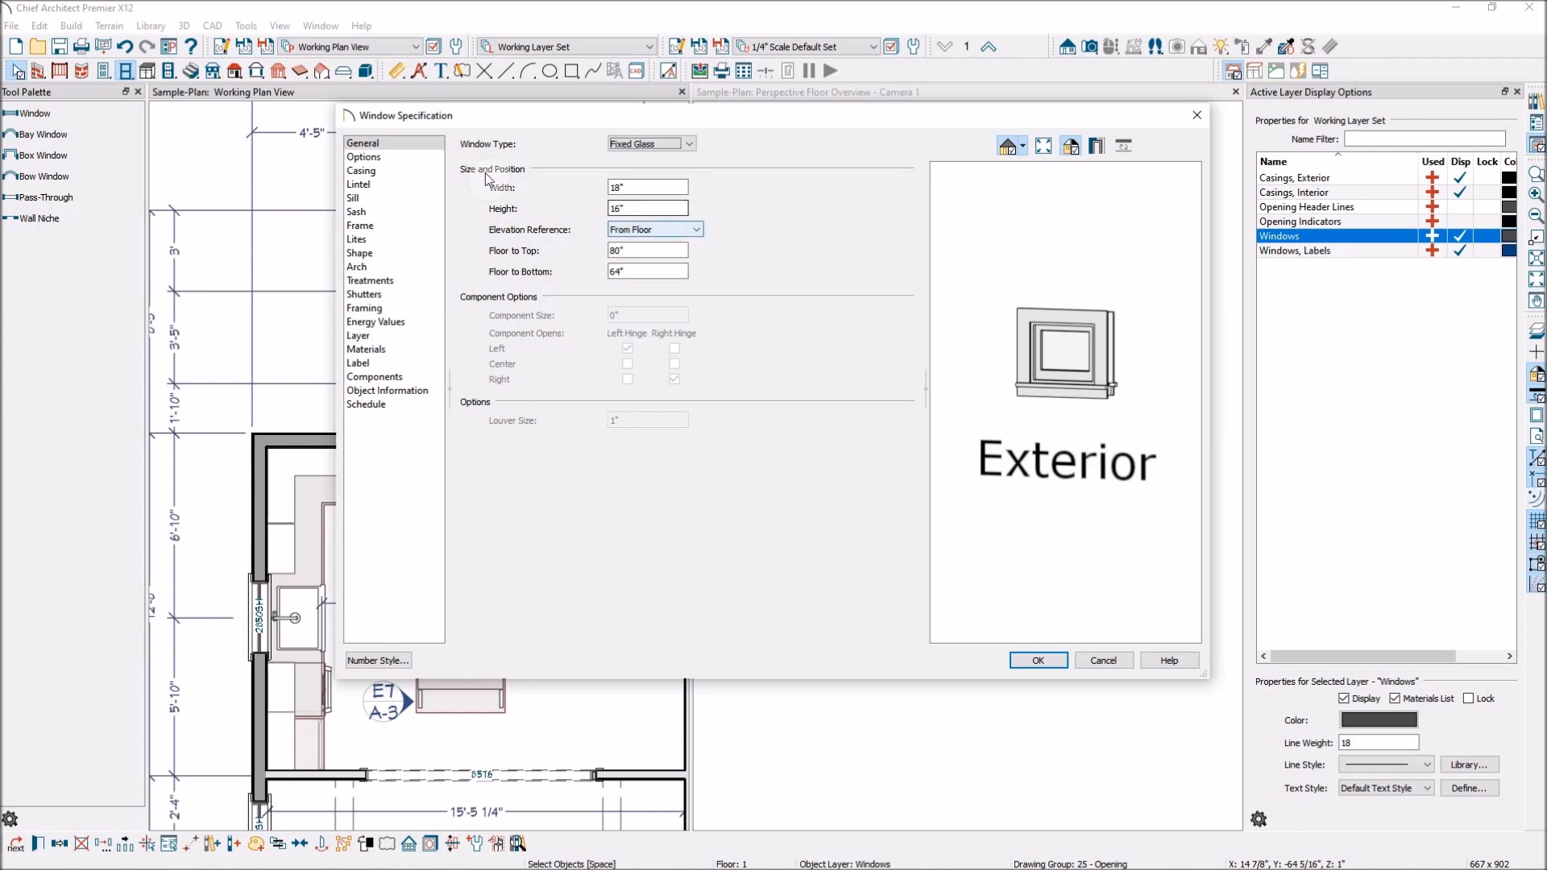
left_click(383, 173)
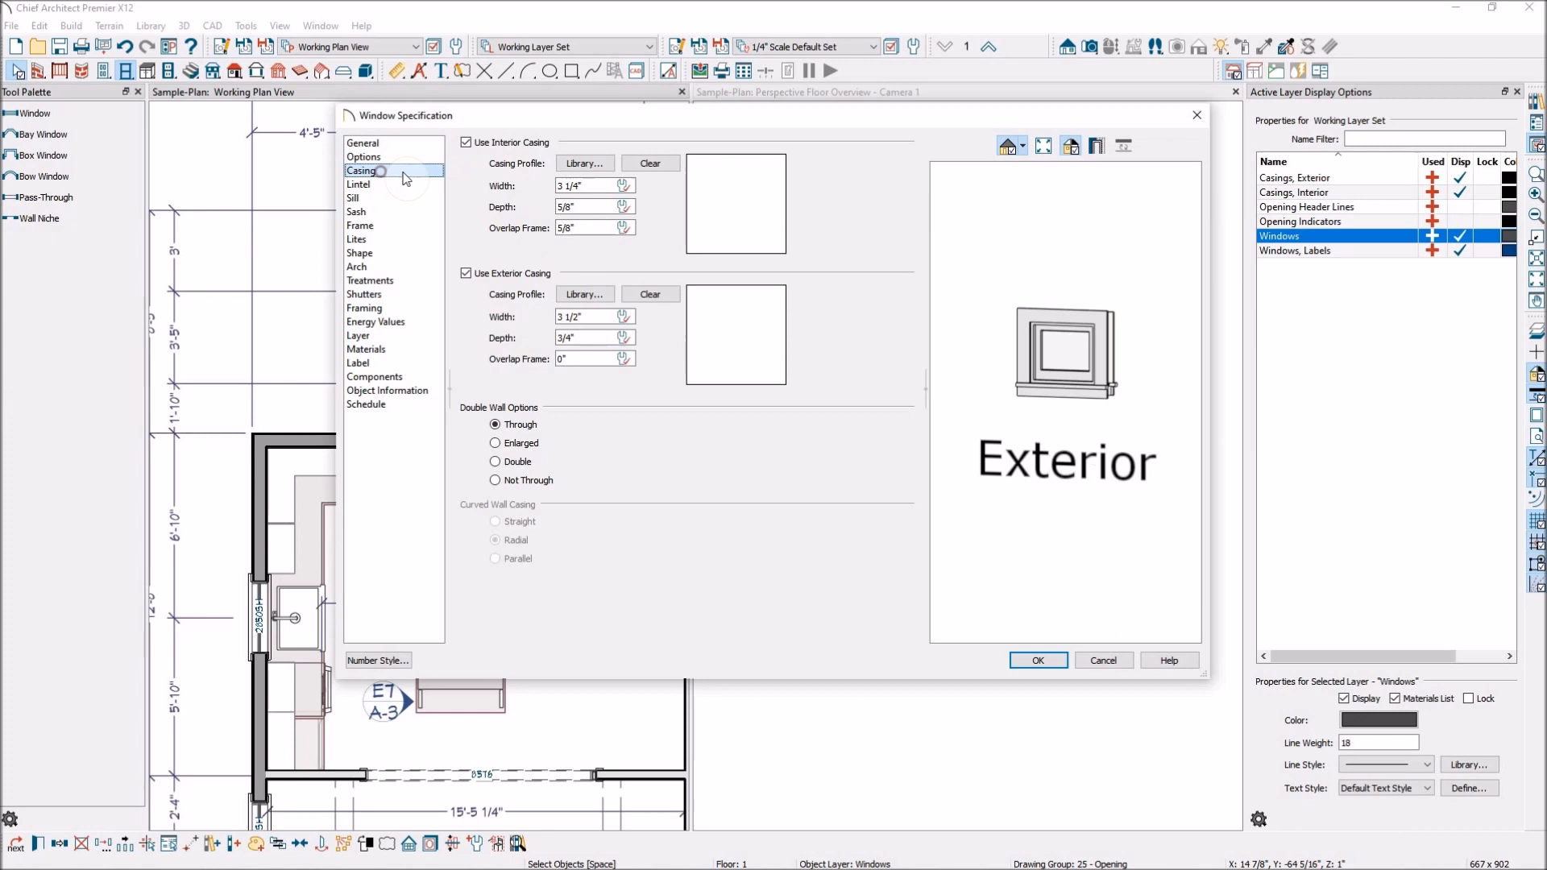
left_click(467, 143)
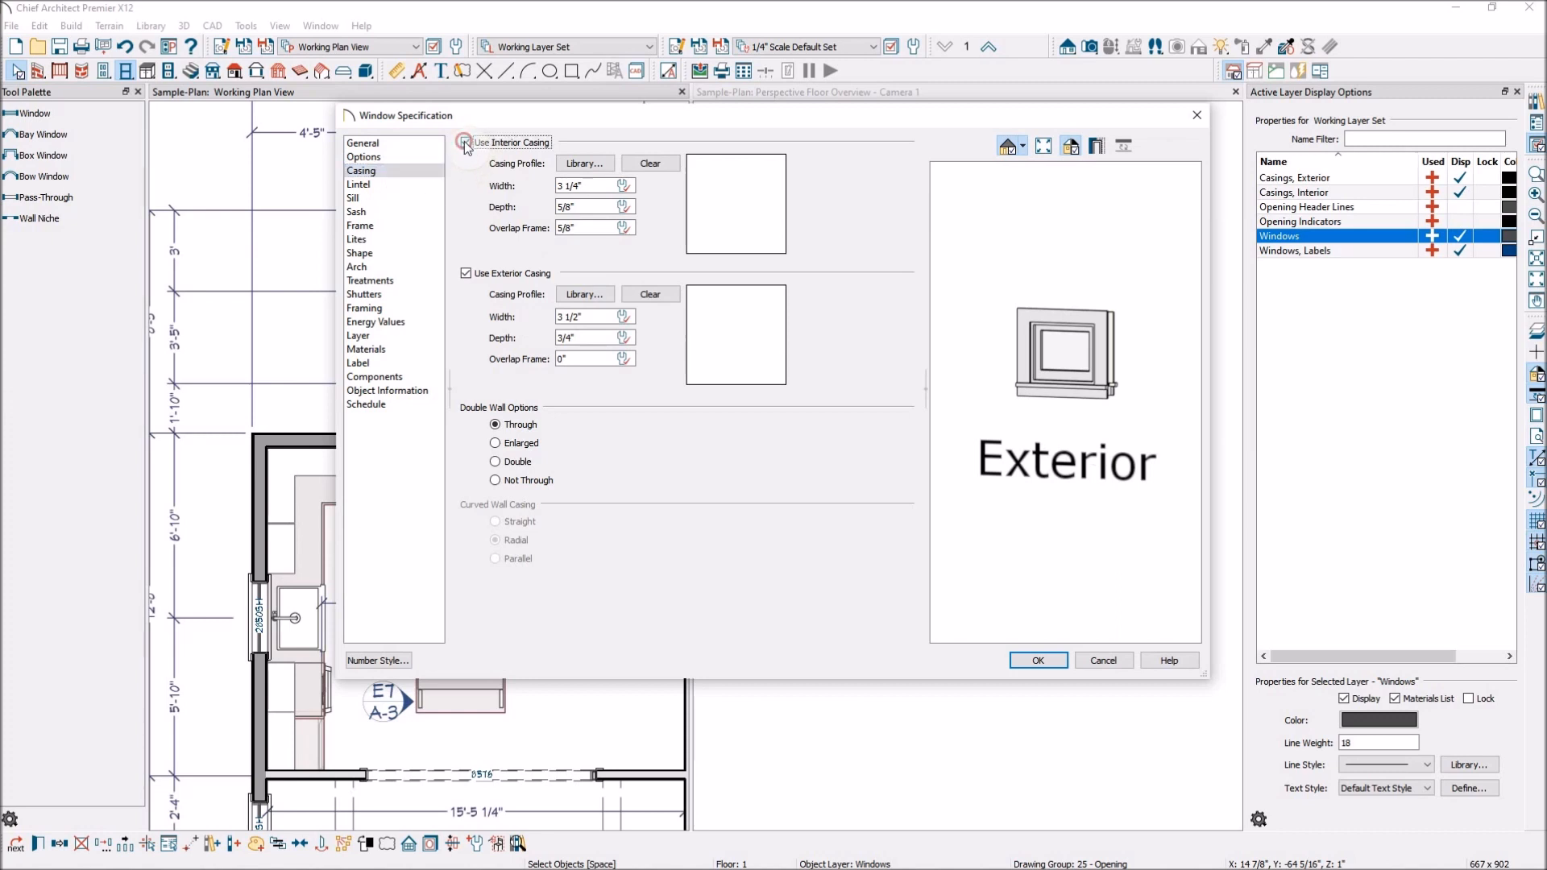
left_click_drag(1144, 393, 1102, 396)
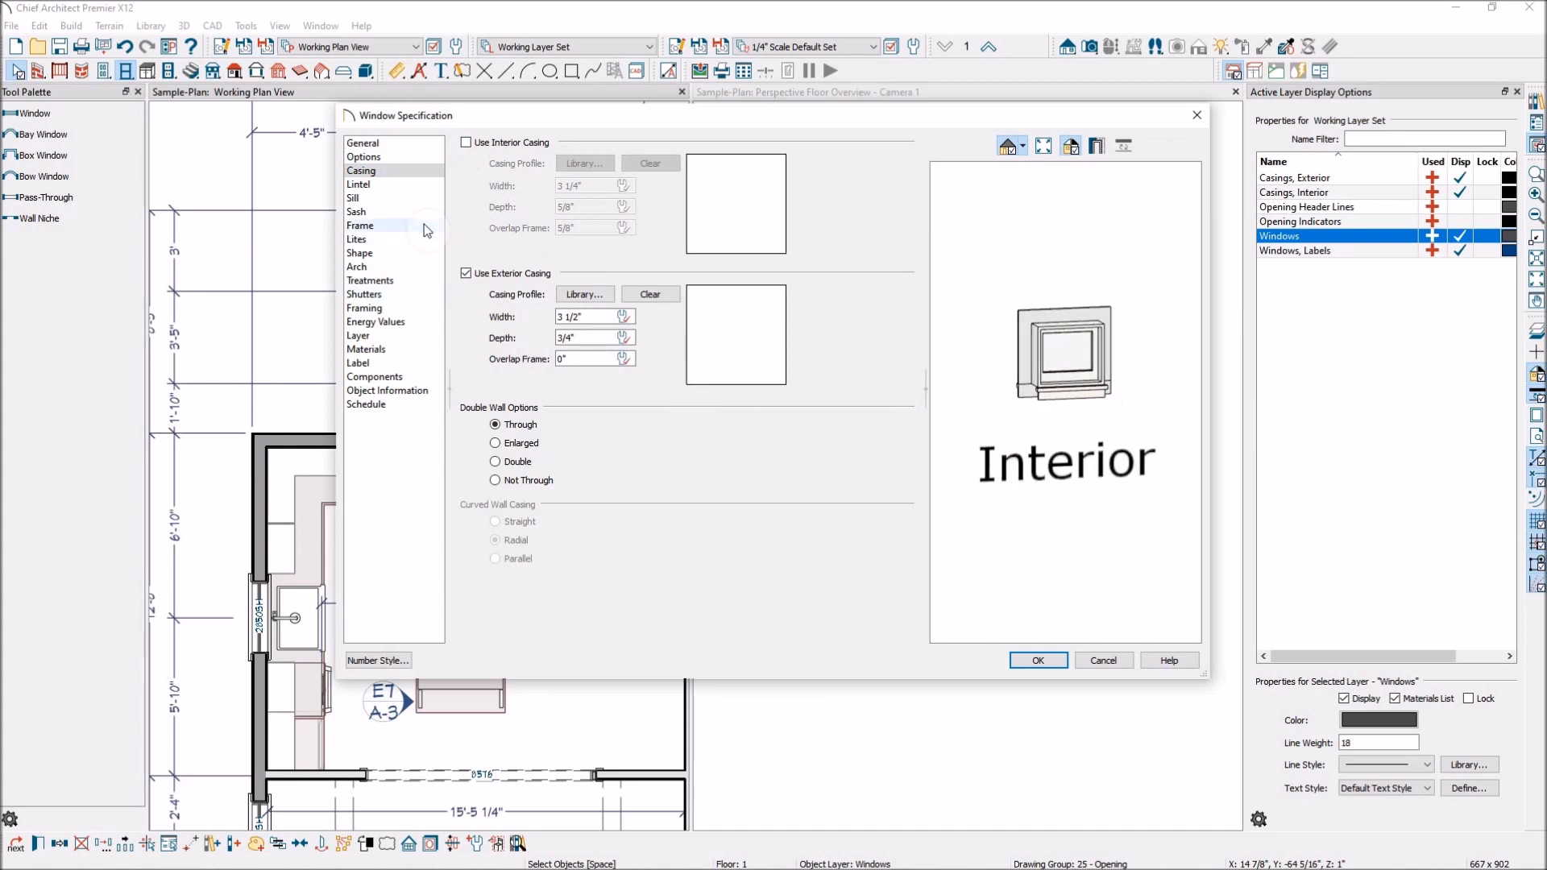
left_click(398, 199)
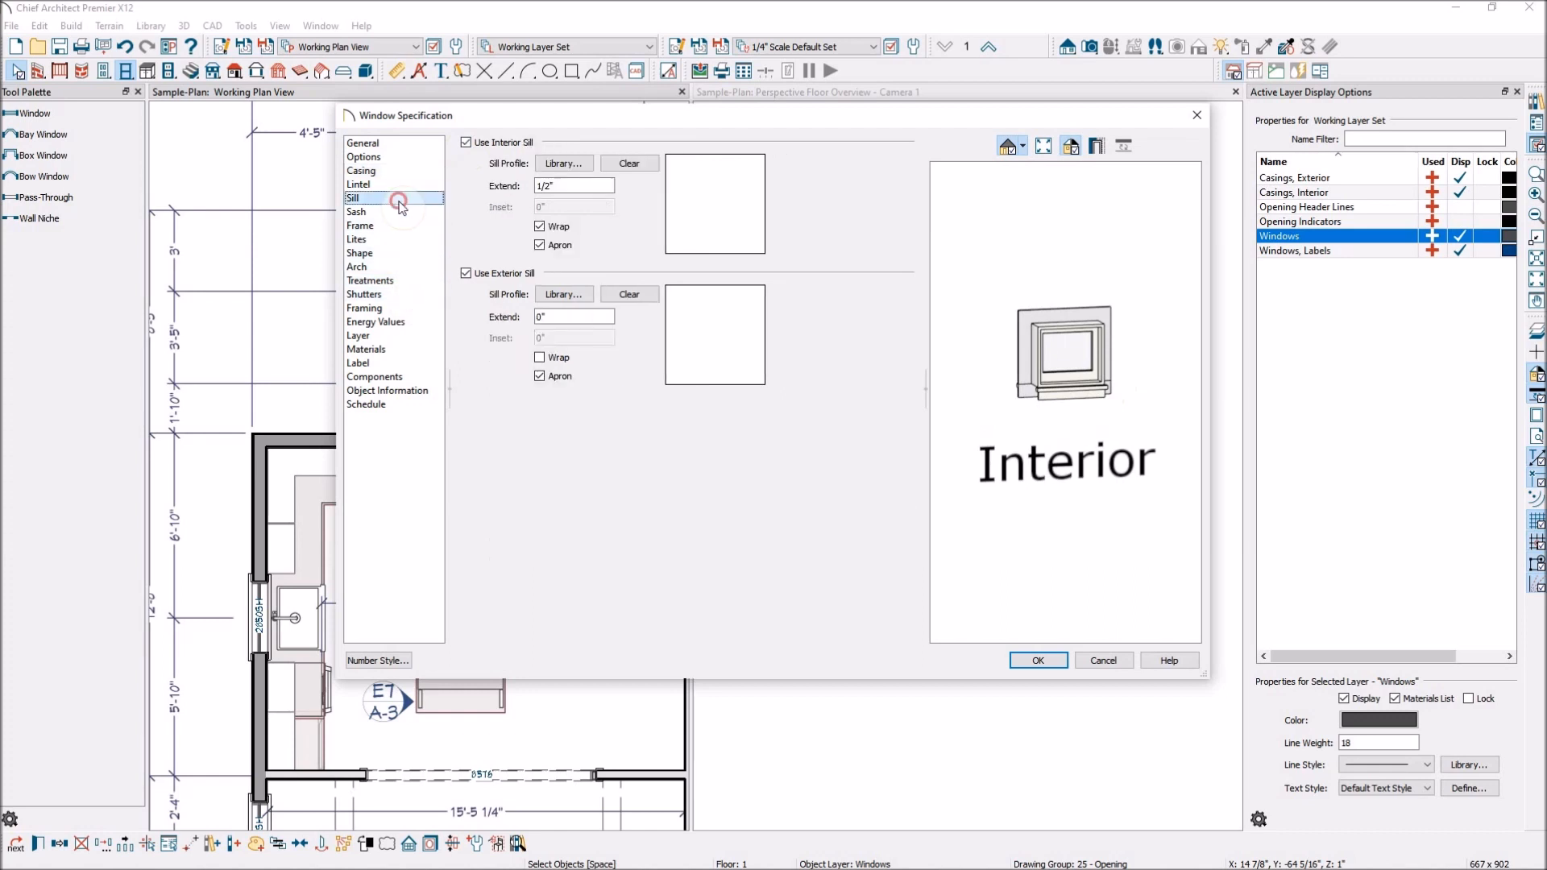
left_click(468, 144)
left_click_drag(1014, 351, 1055, 300)
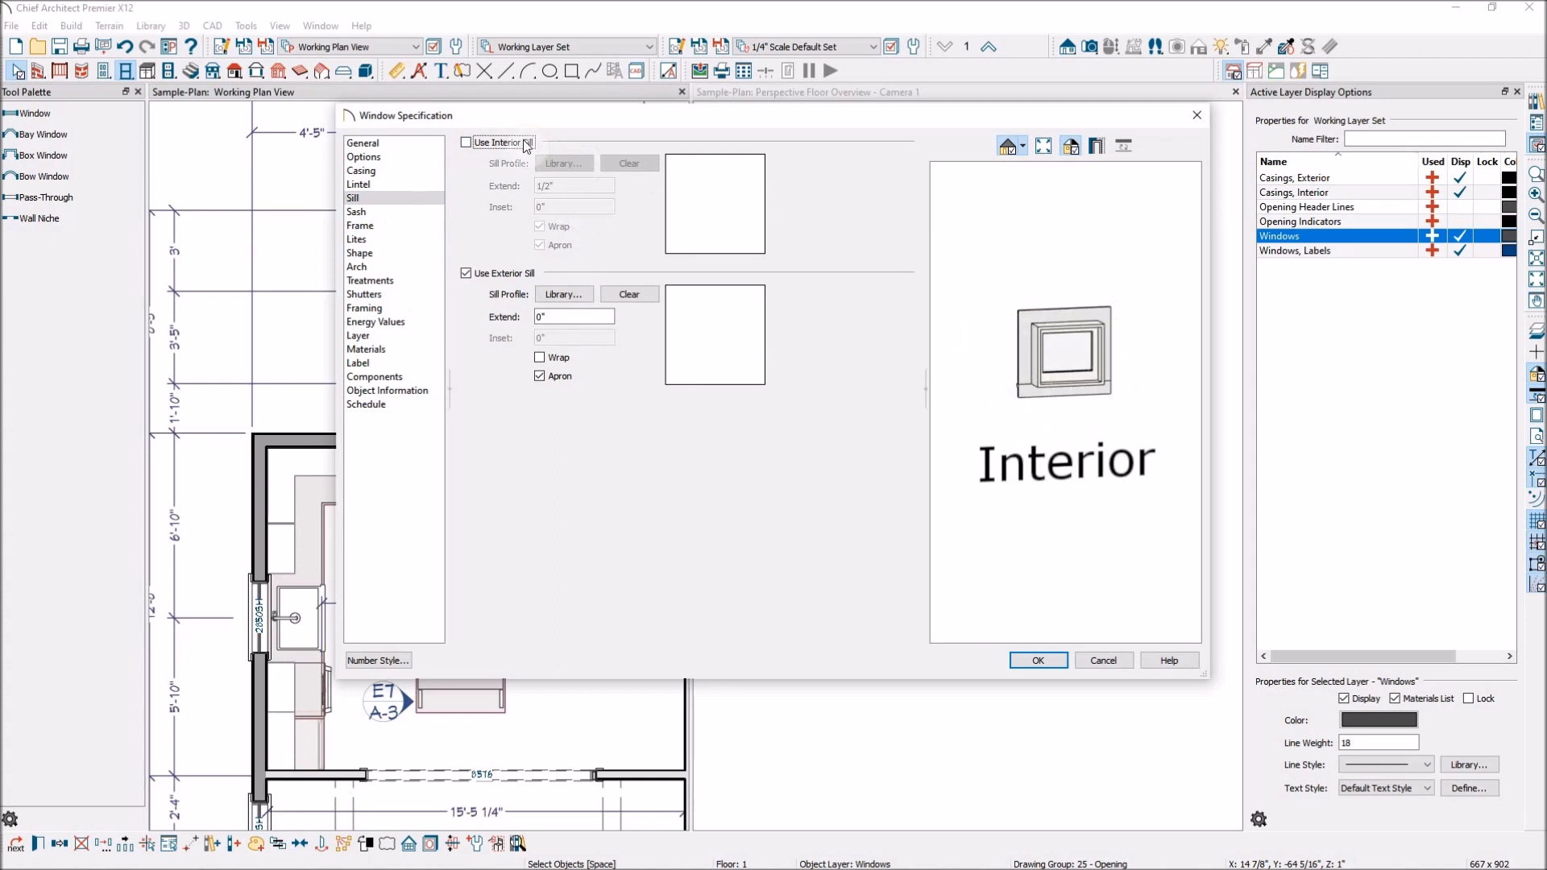
mouse_move(1126, 394)
left_mouse_down()
mouse_move(1016, 385)
mouse_move(1160, 381)
mouse_move(1124, 404)
left_mouse_up()
left_click(1041, 665)
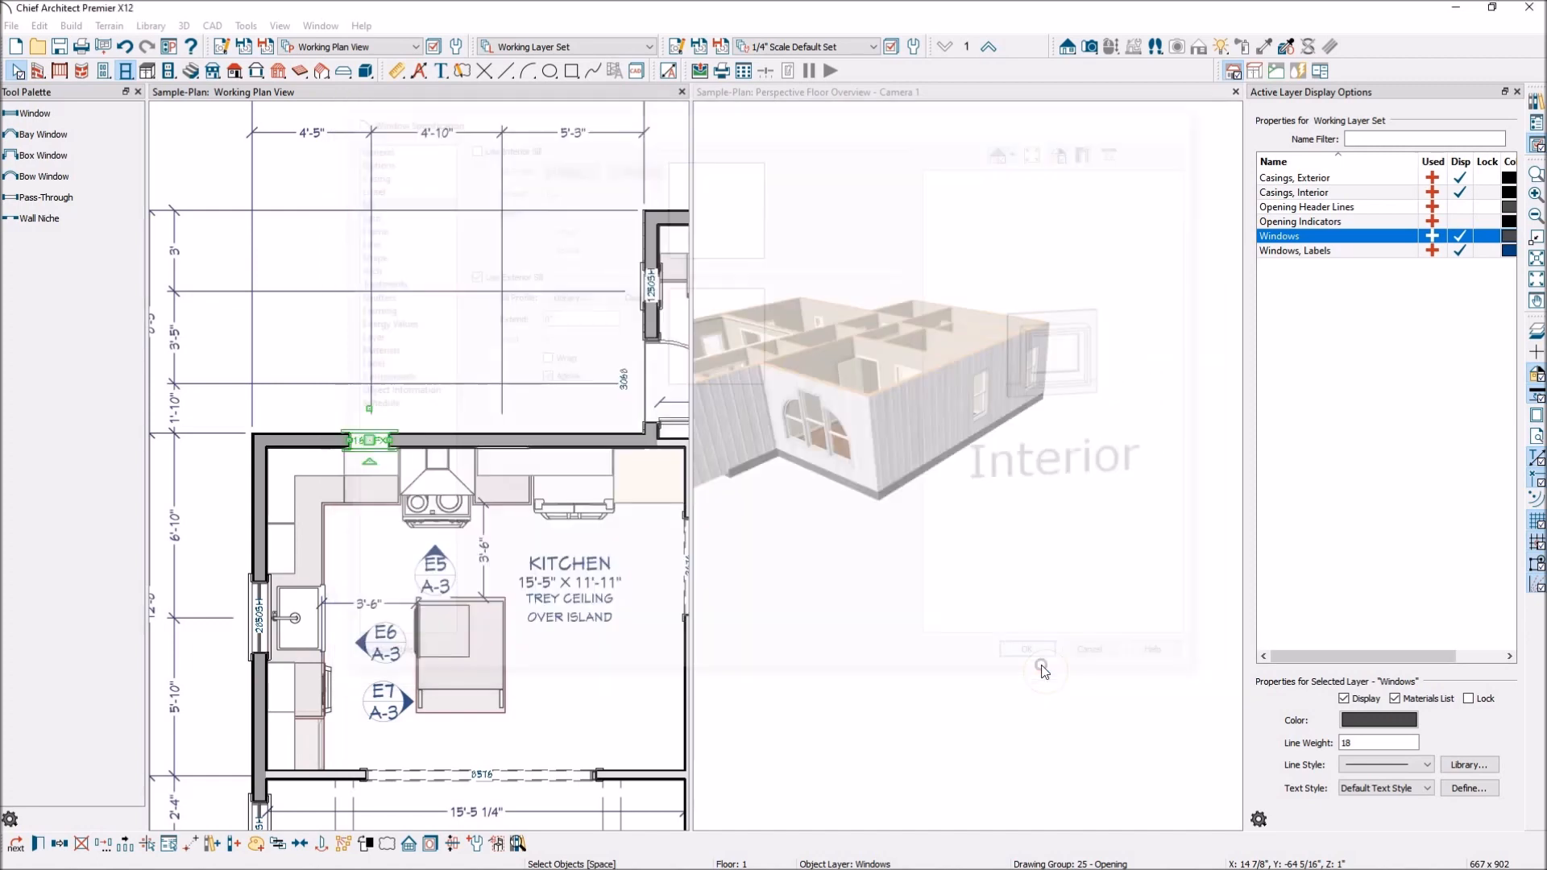
Paste a copy of the small fixed window on the other side of the range hood, about 3'-6 3/8" from the first
scroll(350, 457, "up", 3)
scroll(351, 457, "up", 4)
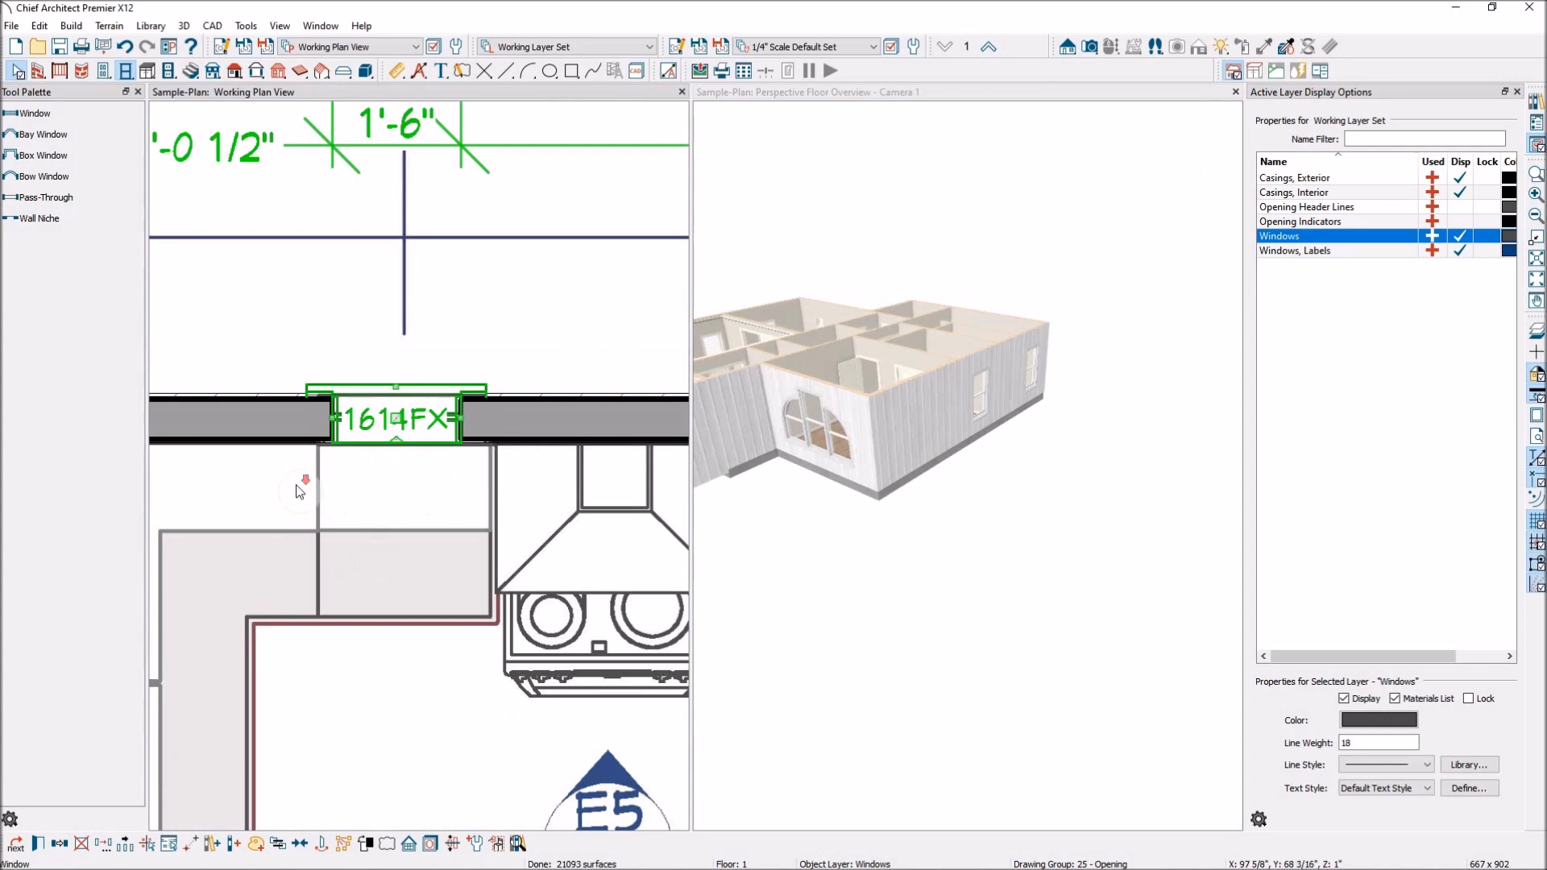
scroll(308, 499, "down", 4)
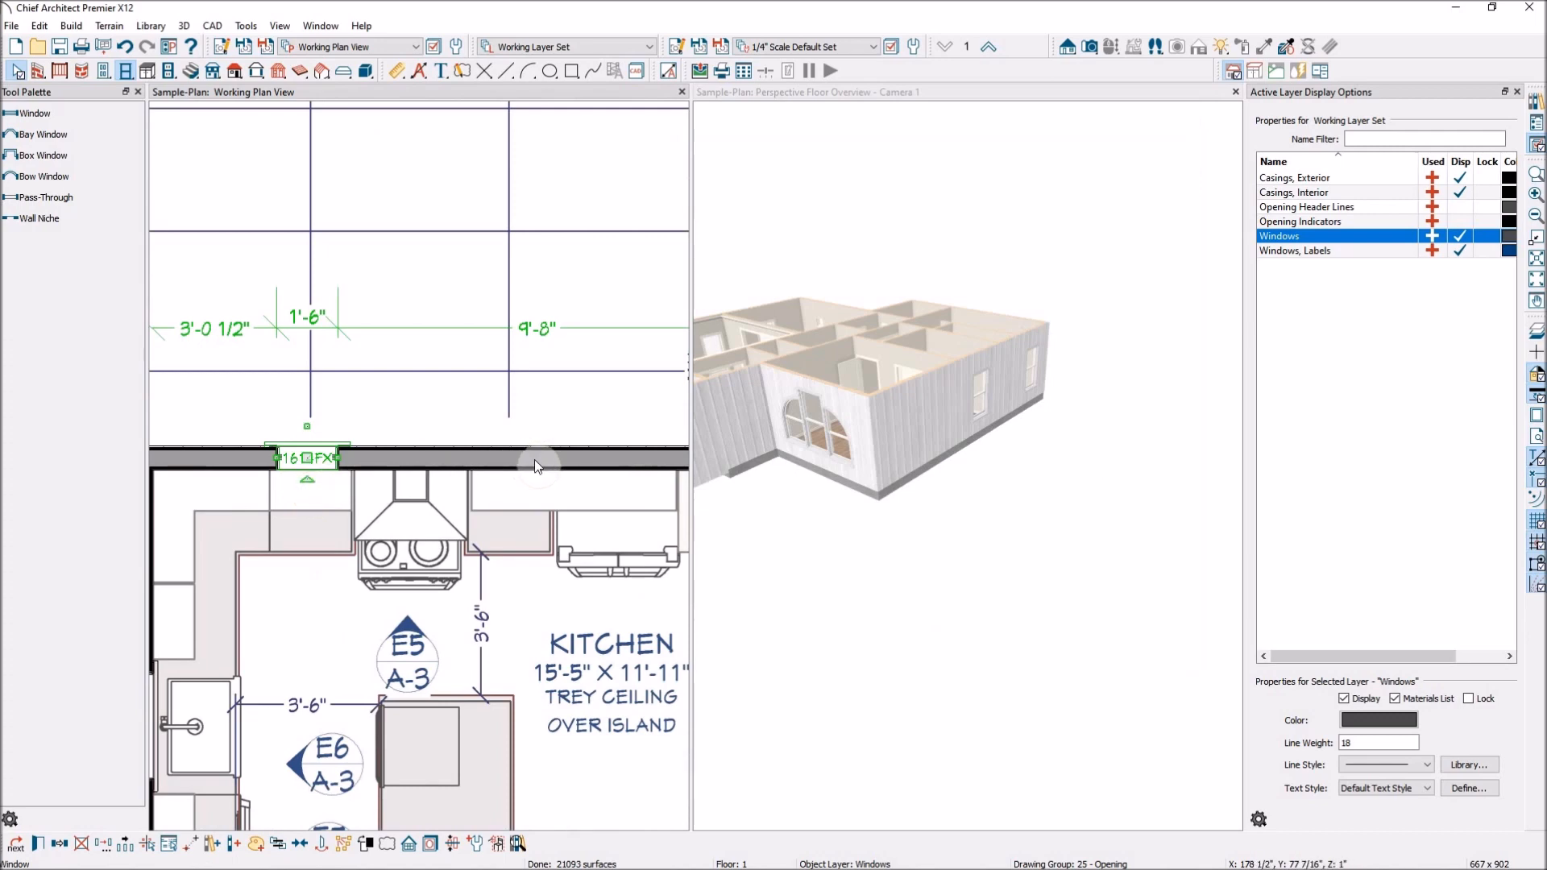
key("ctrl+v")
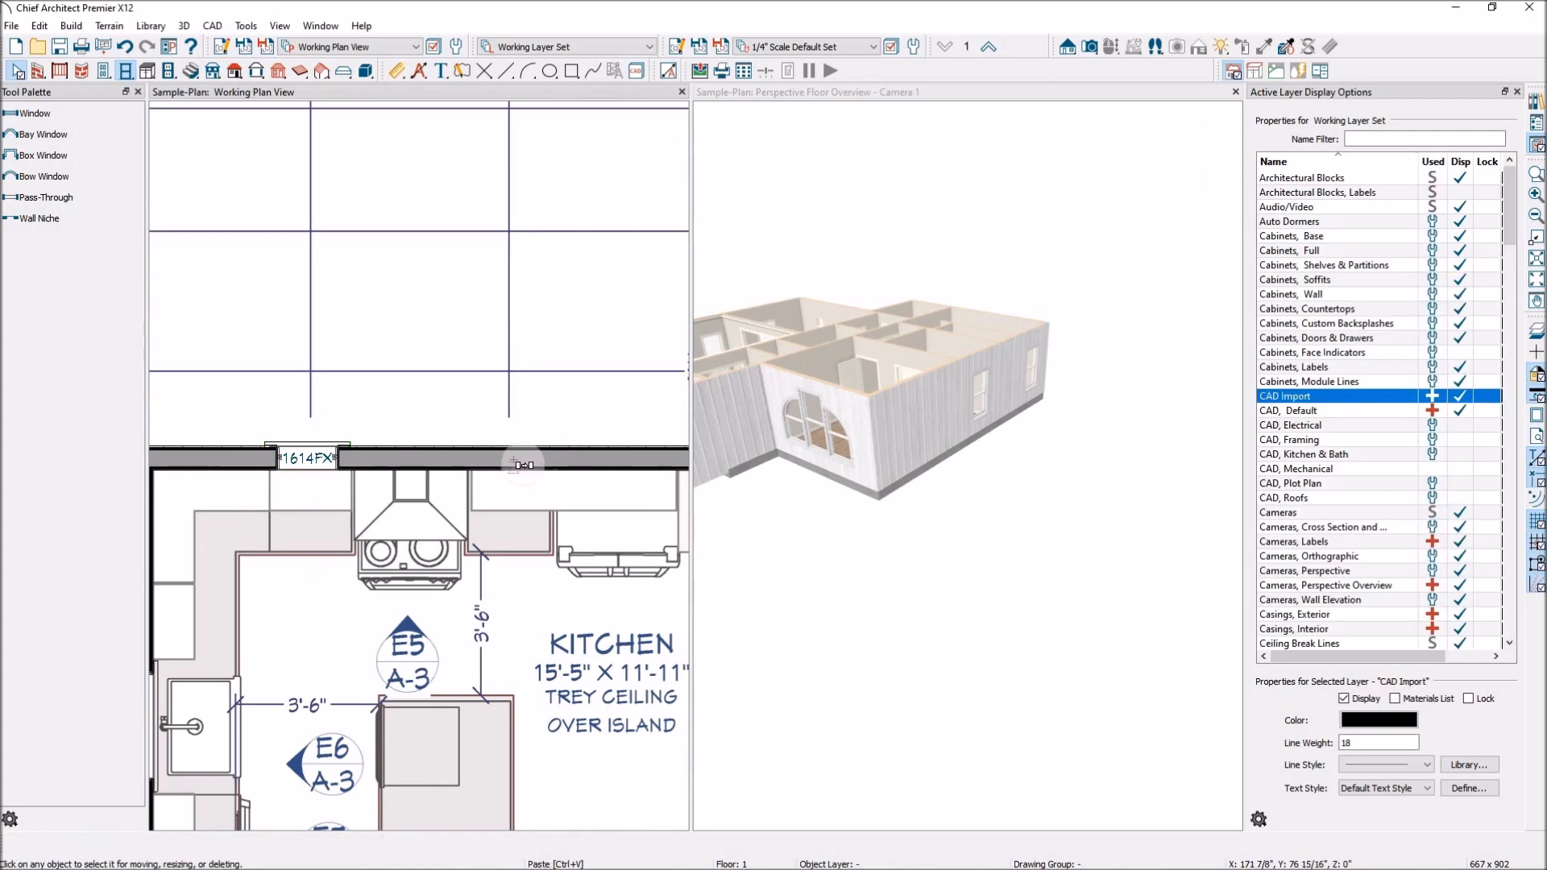
left_click(513, 459)
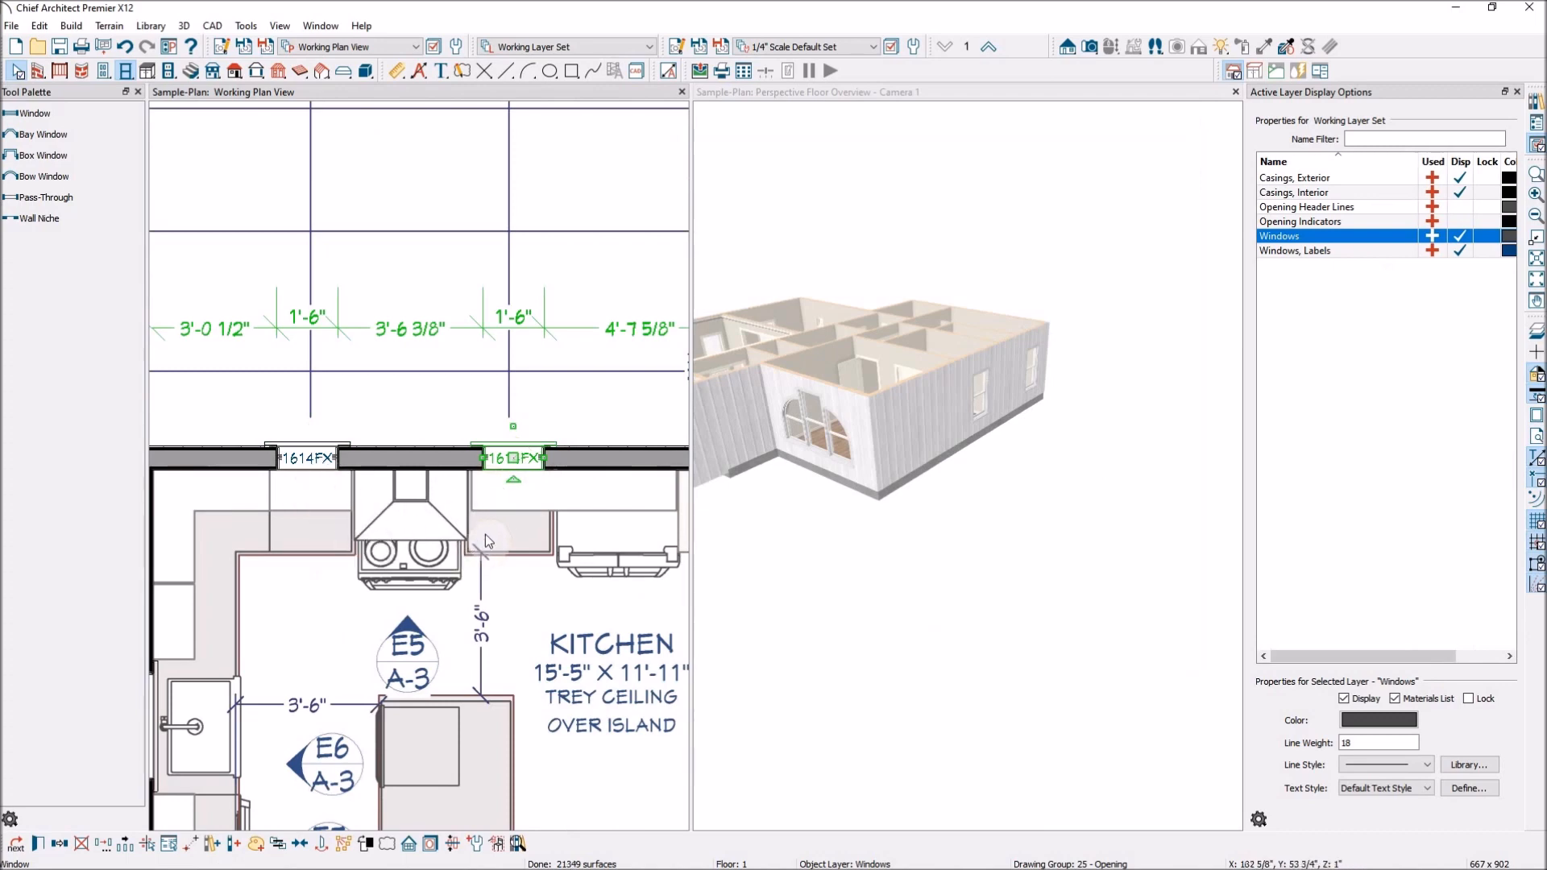
scroll(515, 487, "up", 2)
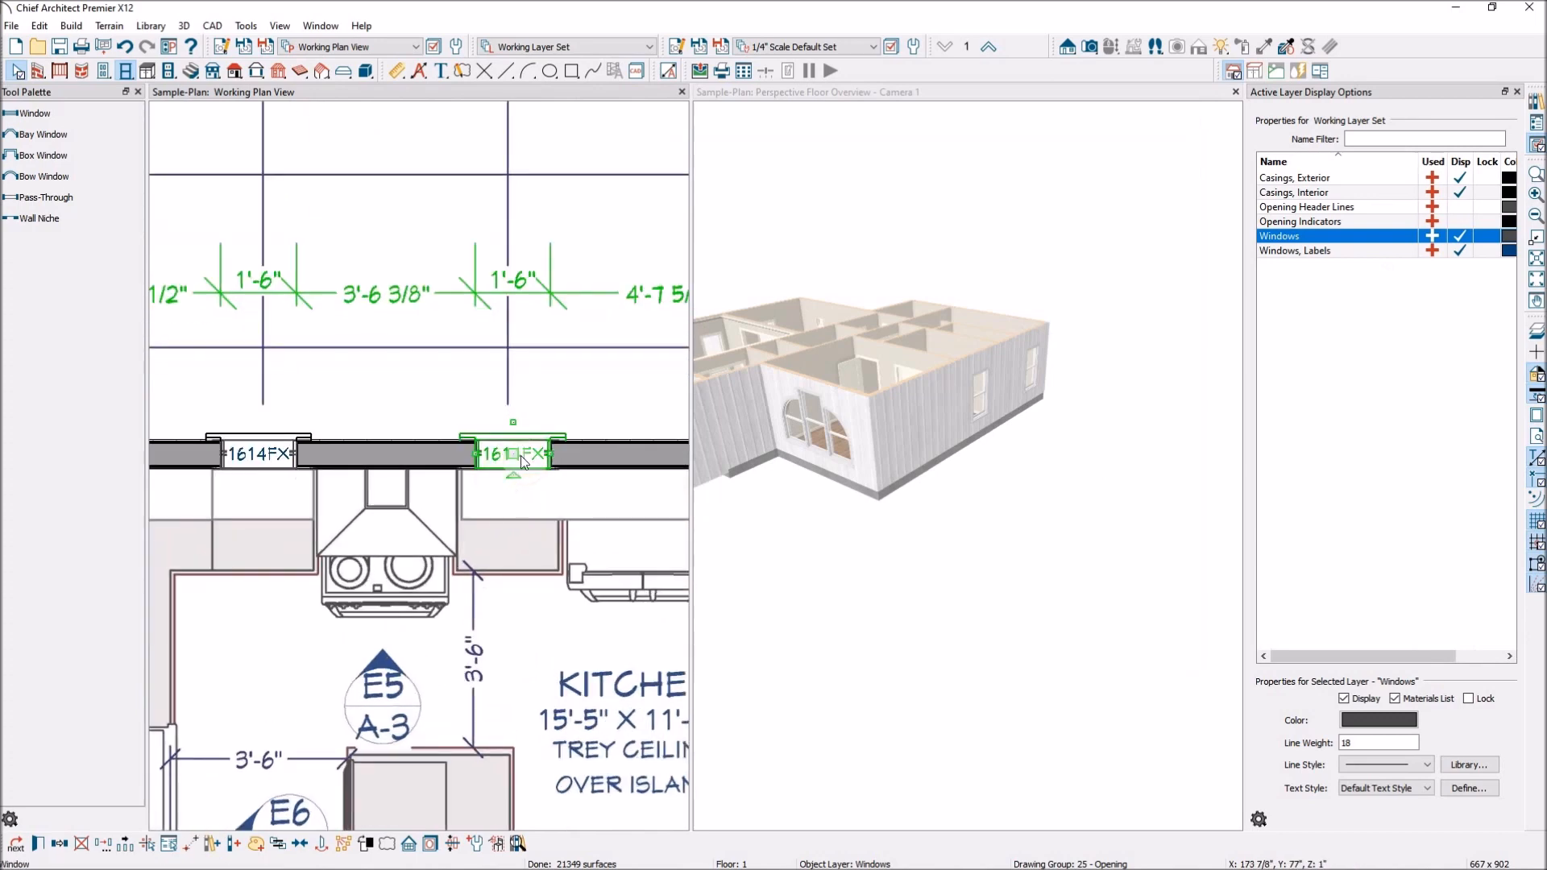
scroll(419, 461, "down", 2)
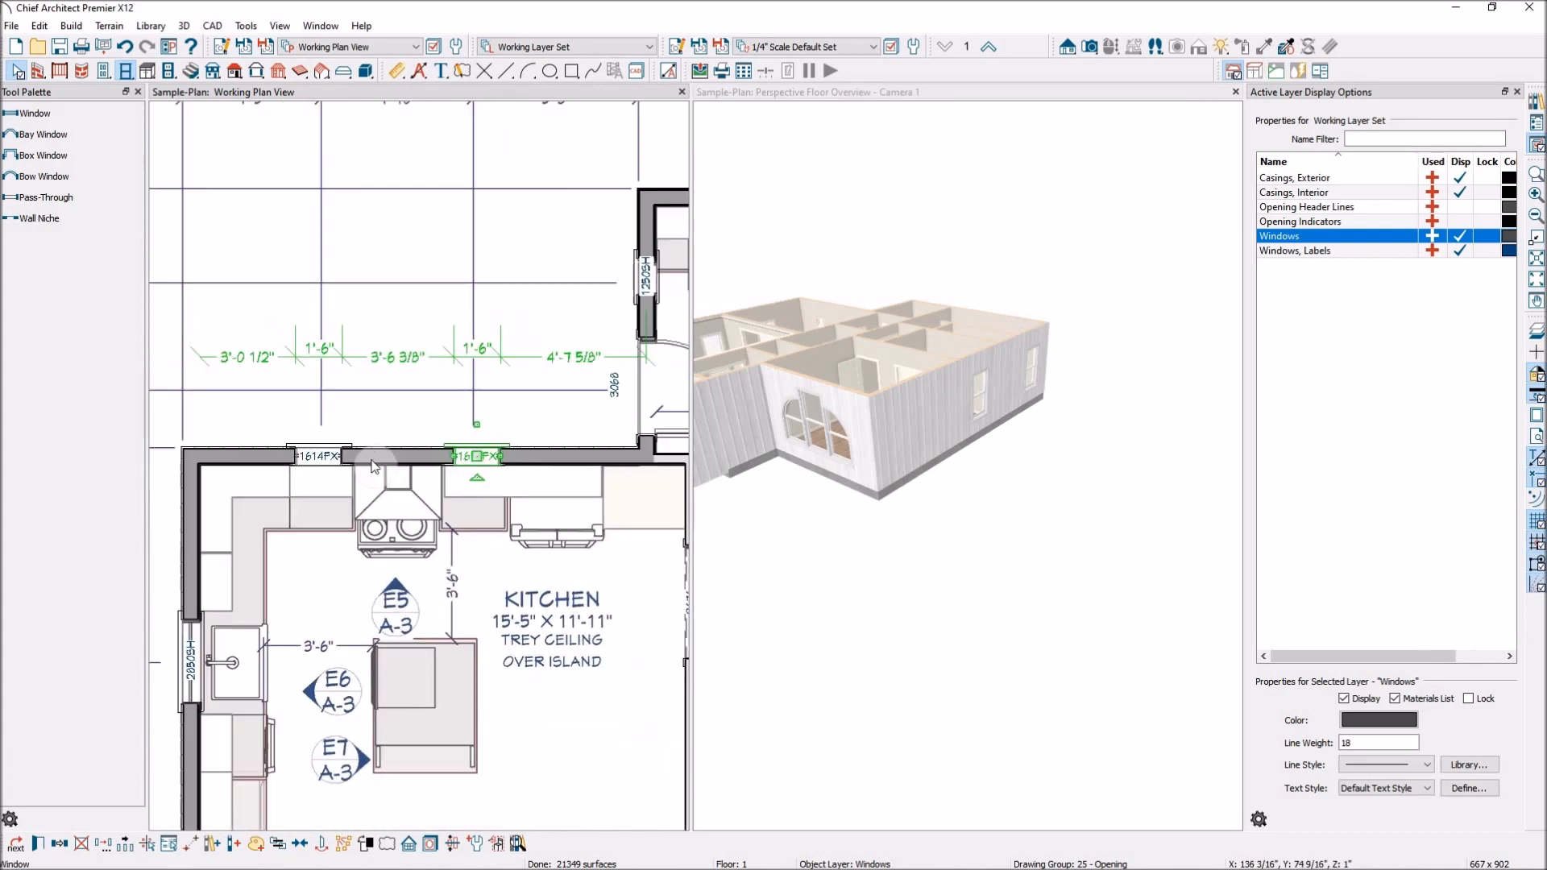
scroll(373, 466, "down", 2)
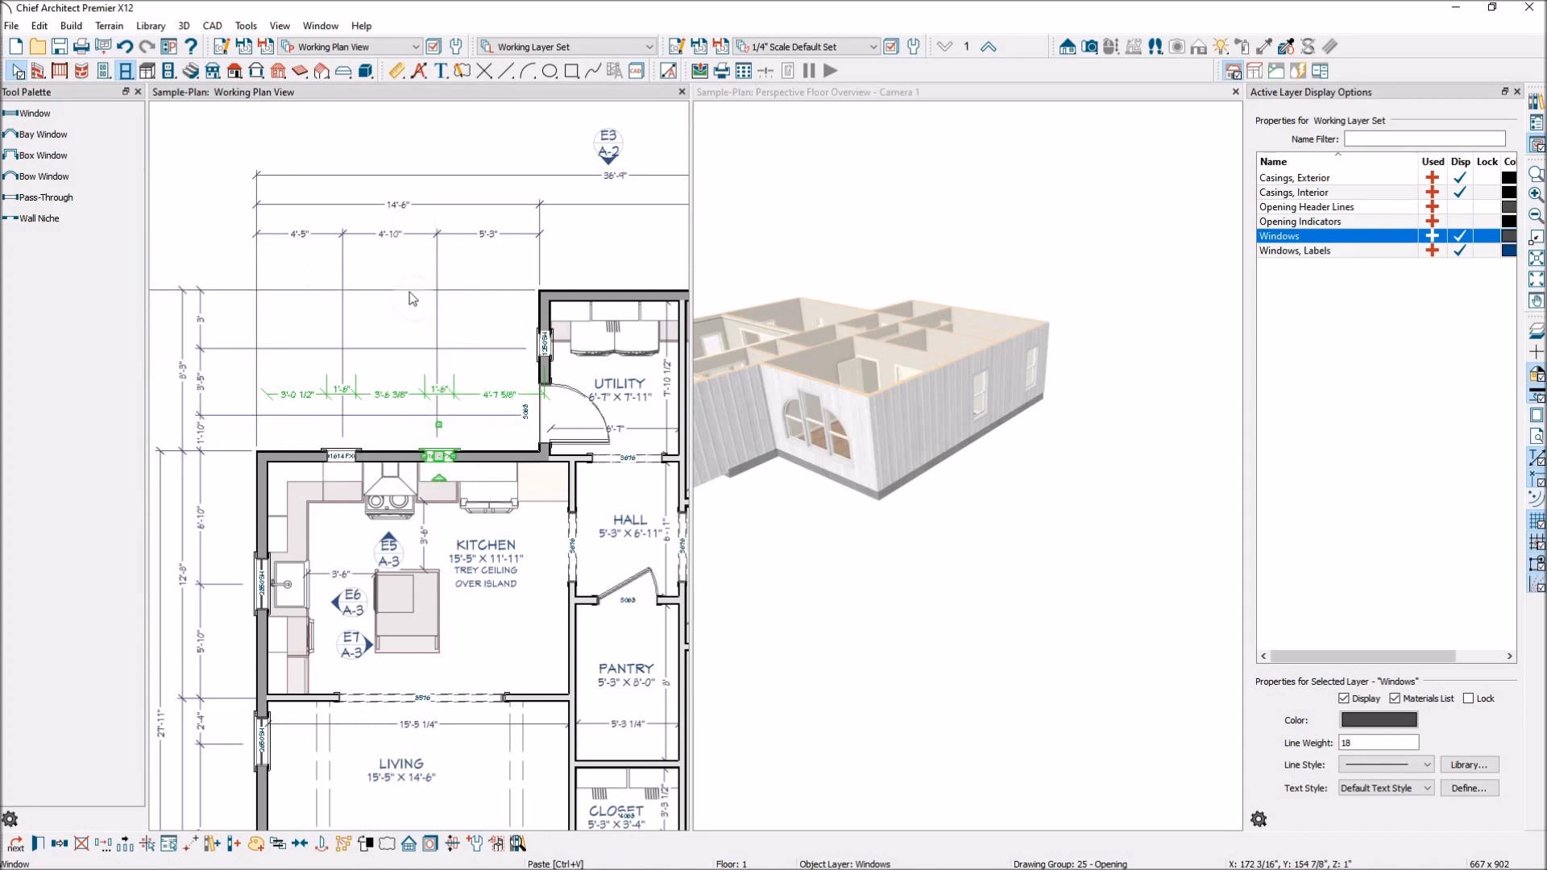
left_click(215, 206)
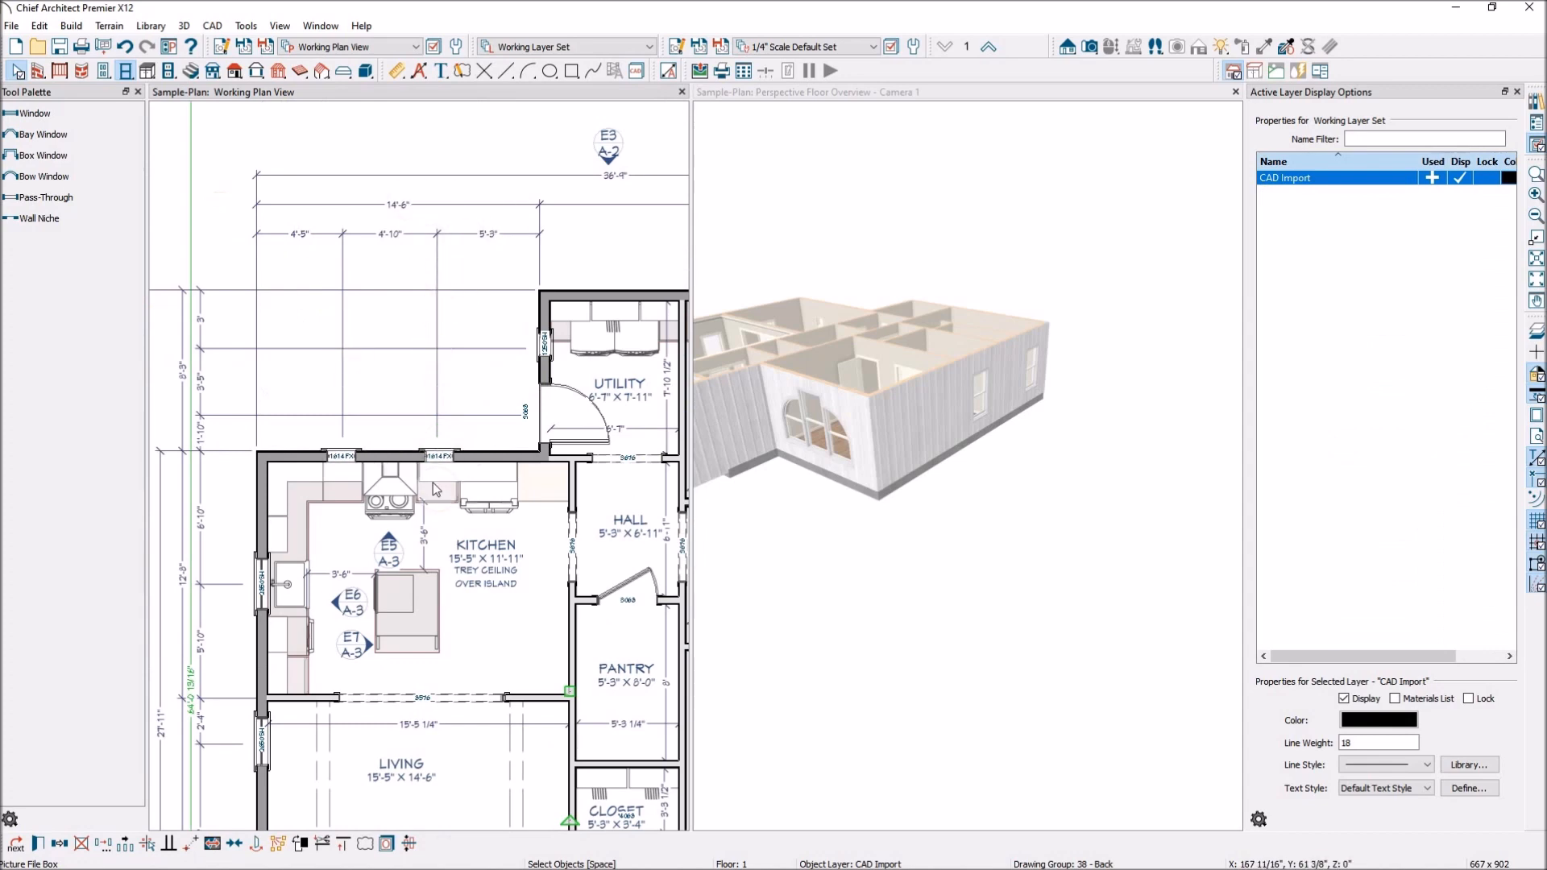
scroll(378, 459, "down", 5)
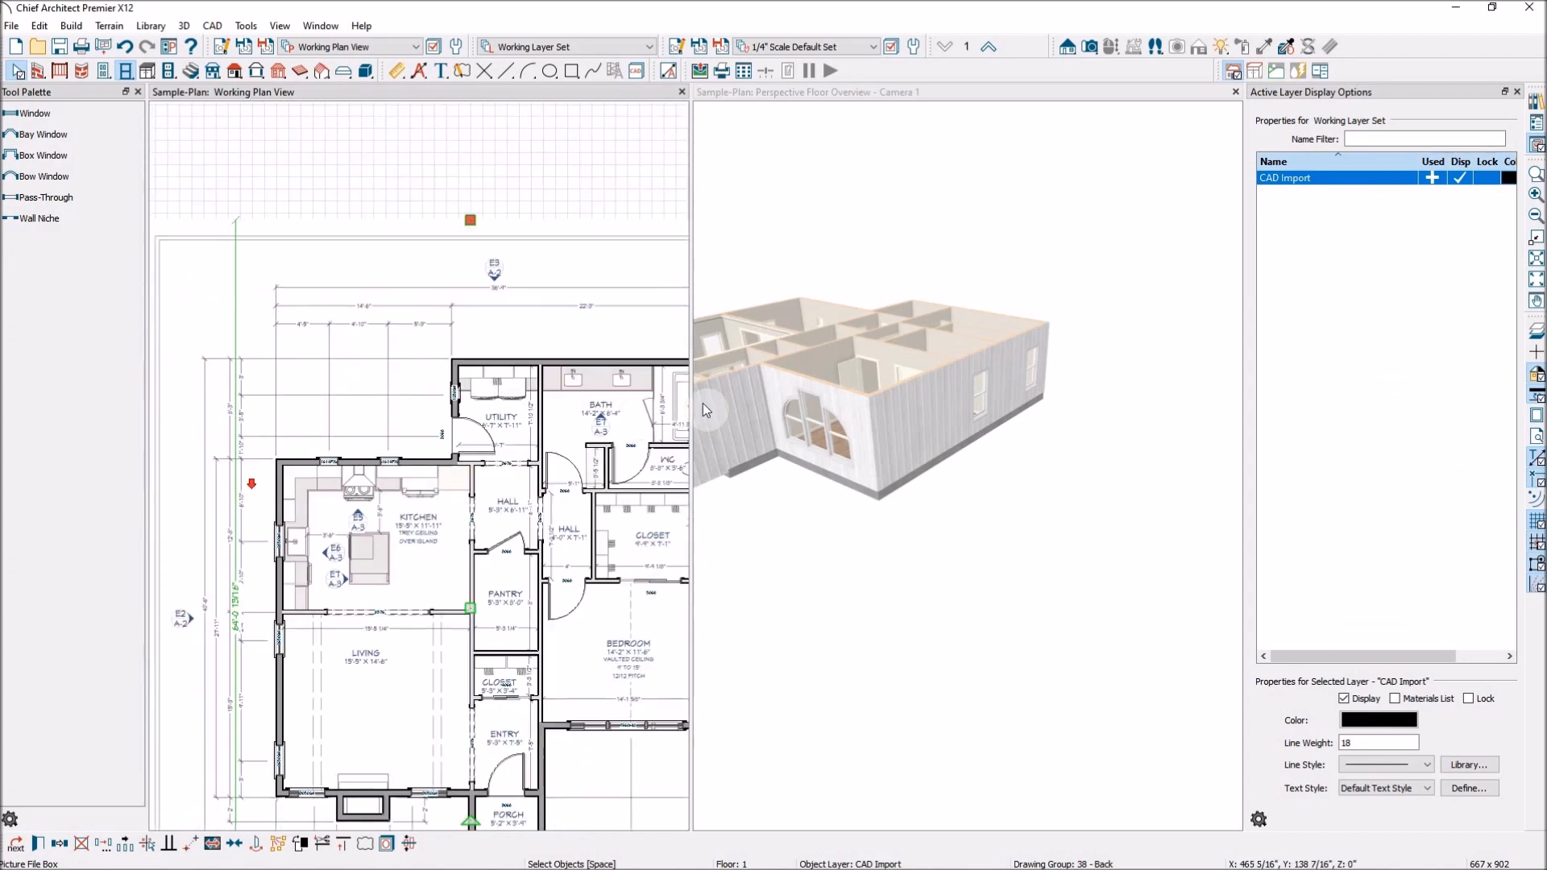
Move the two small fixed kitchen windows down the exterior wall together, to about 36 1/2" above the floor
left_click(971, 403)
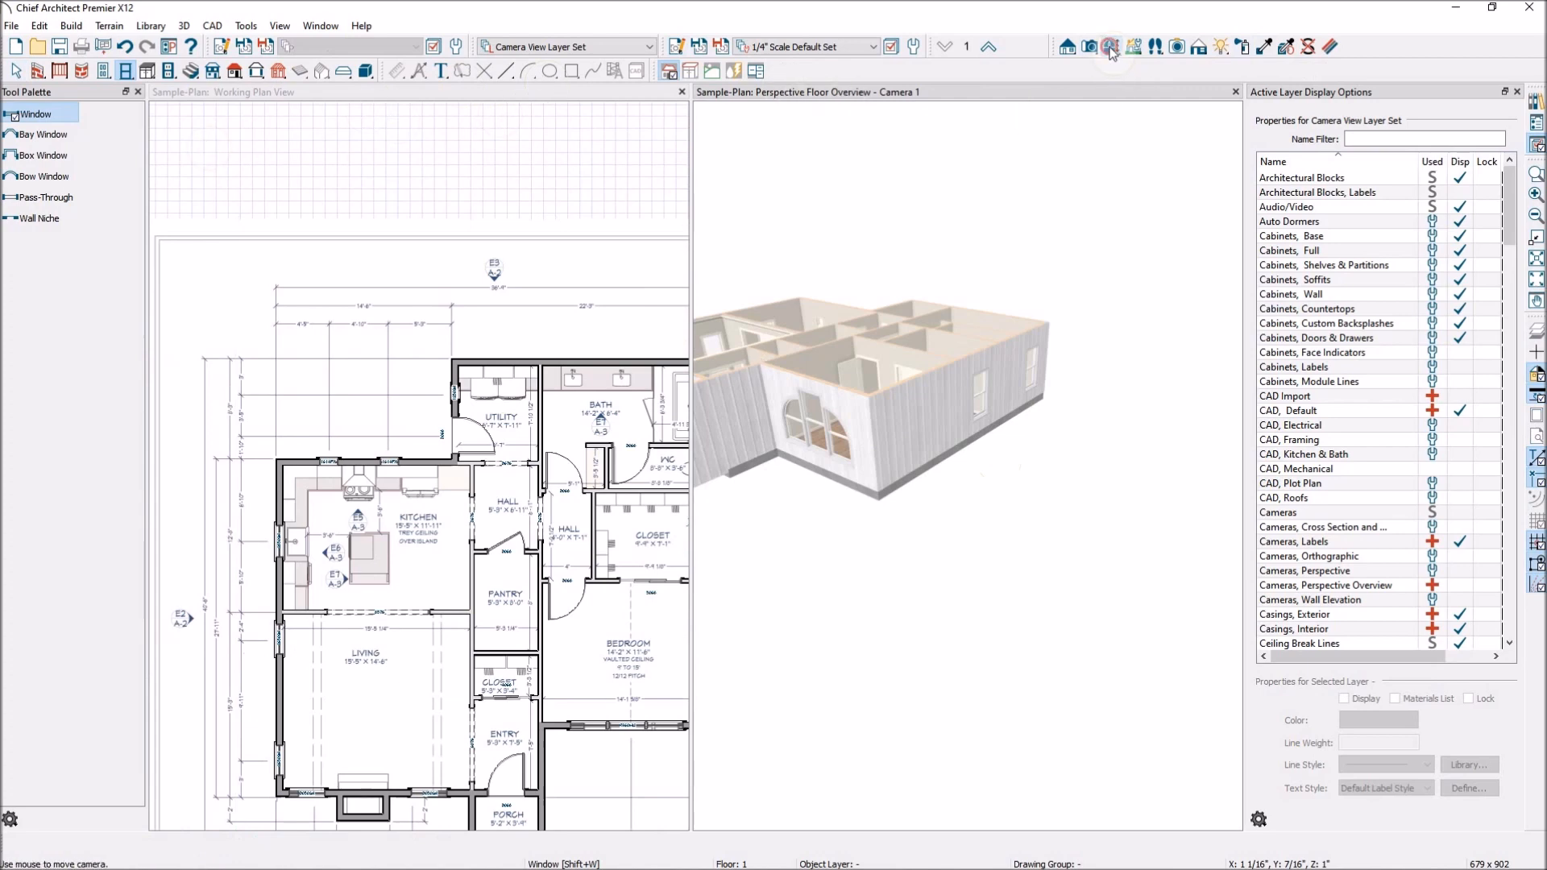
left_click(1111, 47)
left_click_drag(1105, 232, 1217, 395)
scroll(1218, 395, "up", 2)
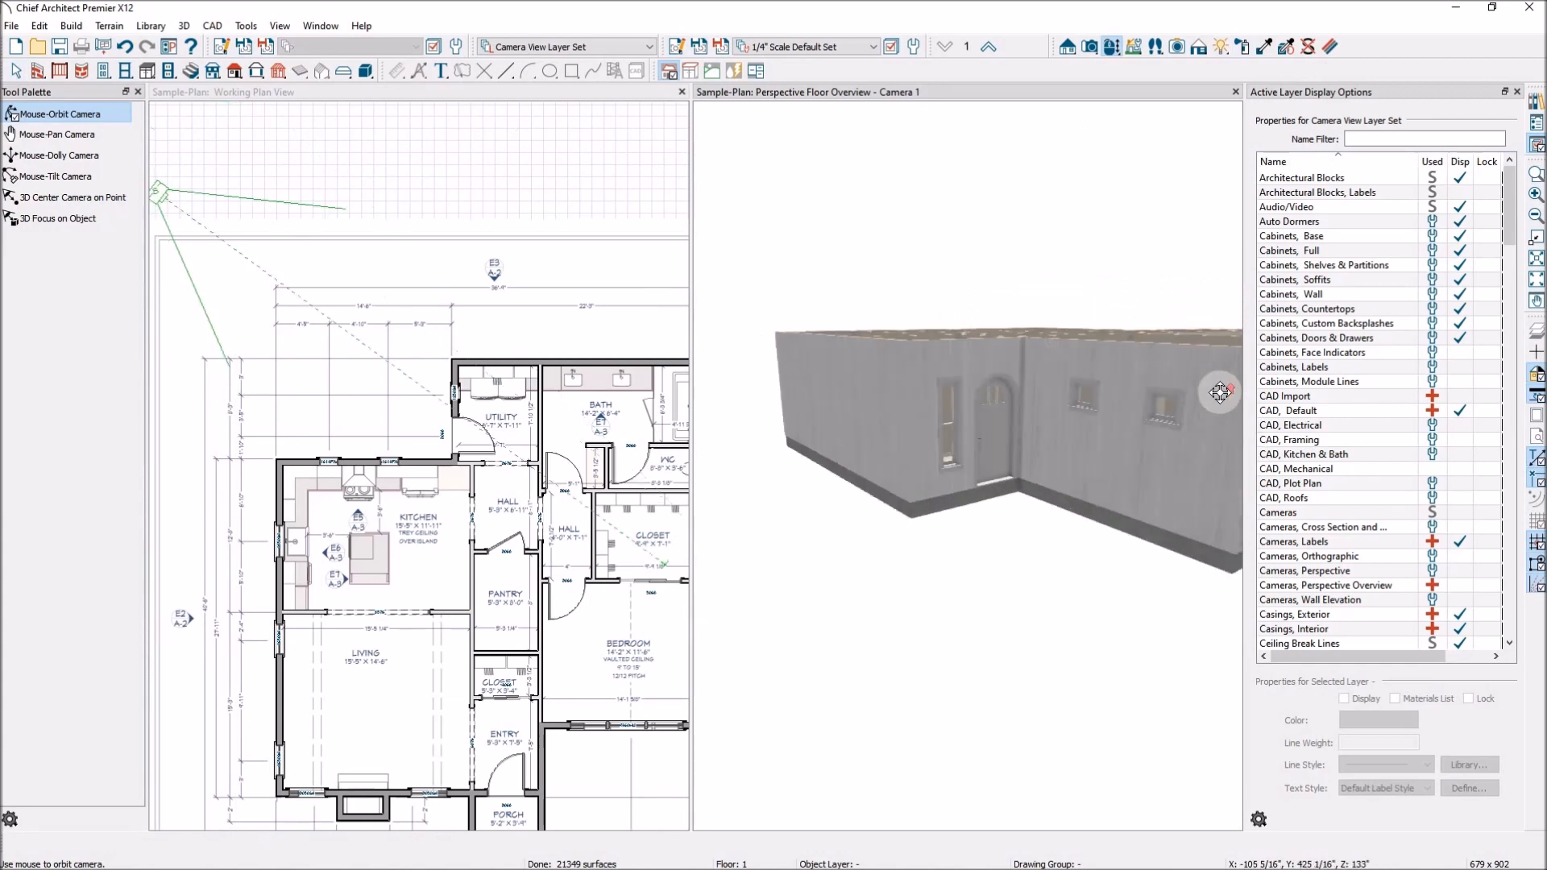
key("Escape")
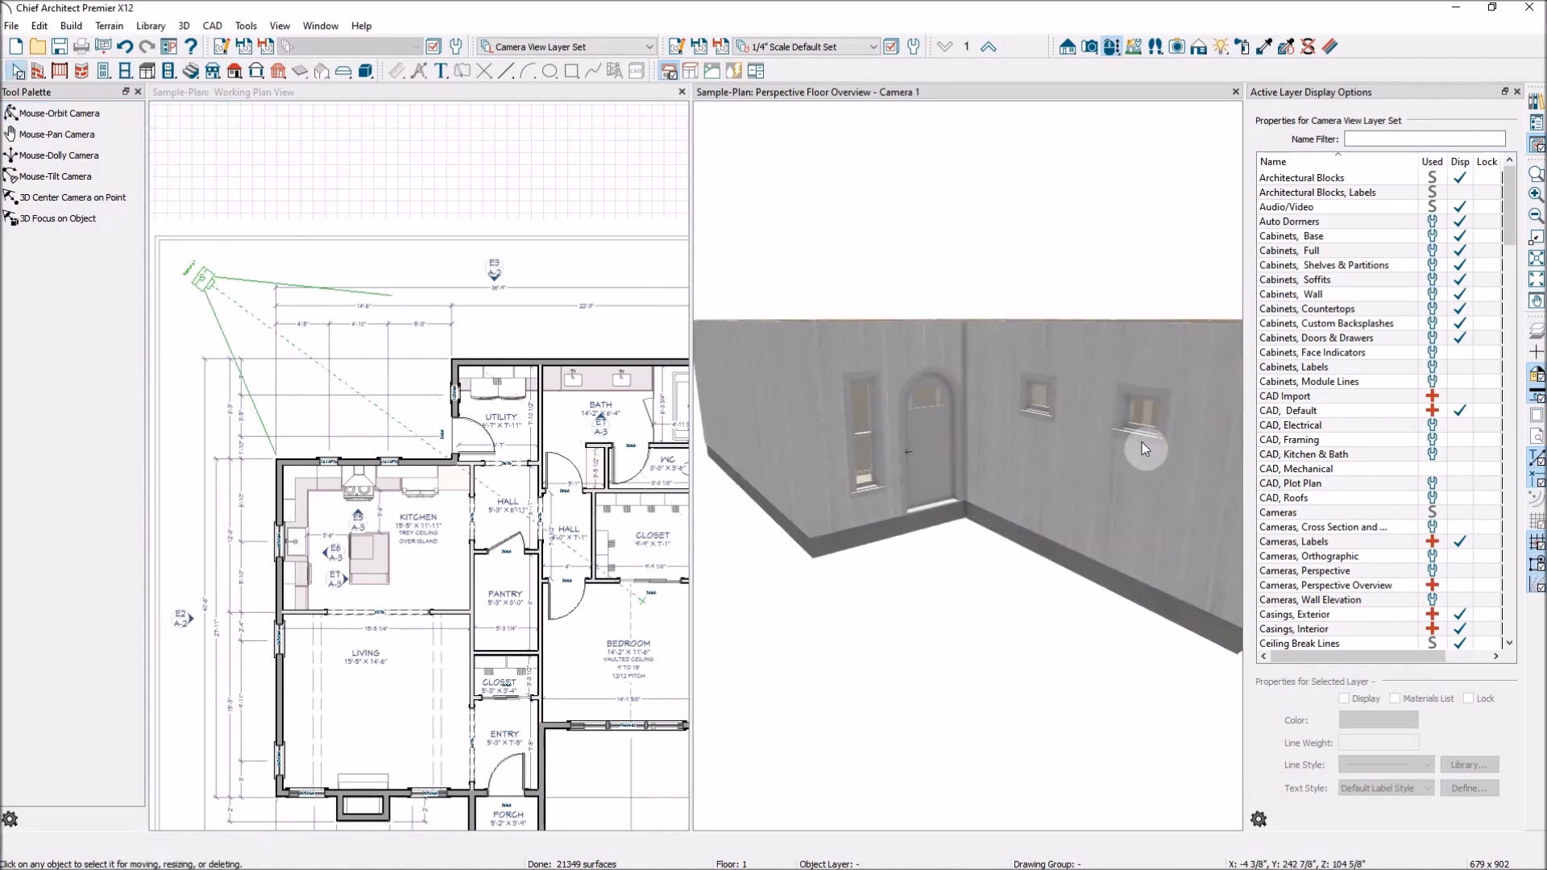
left_click(1144, 449)
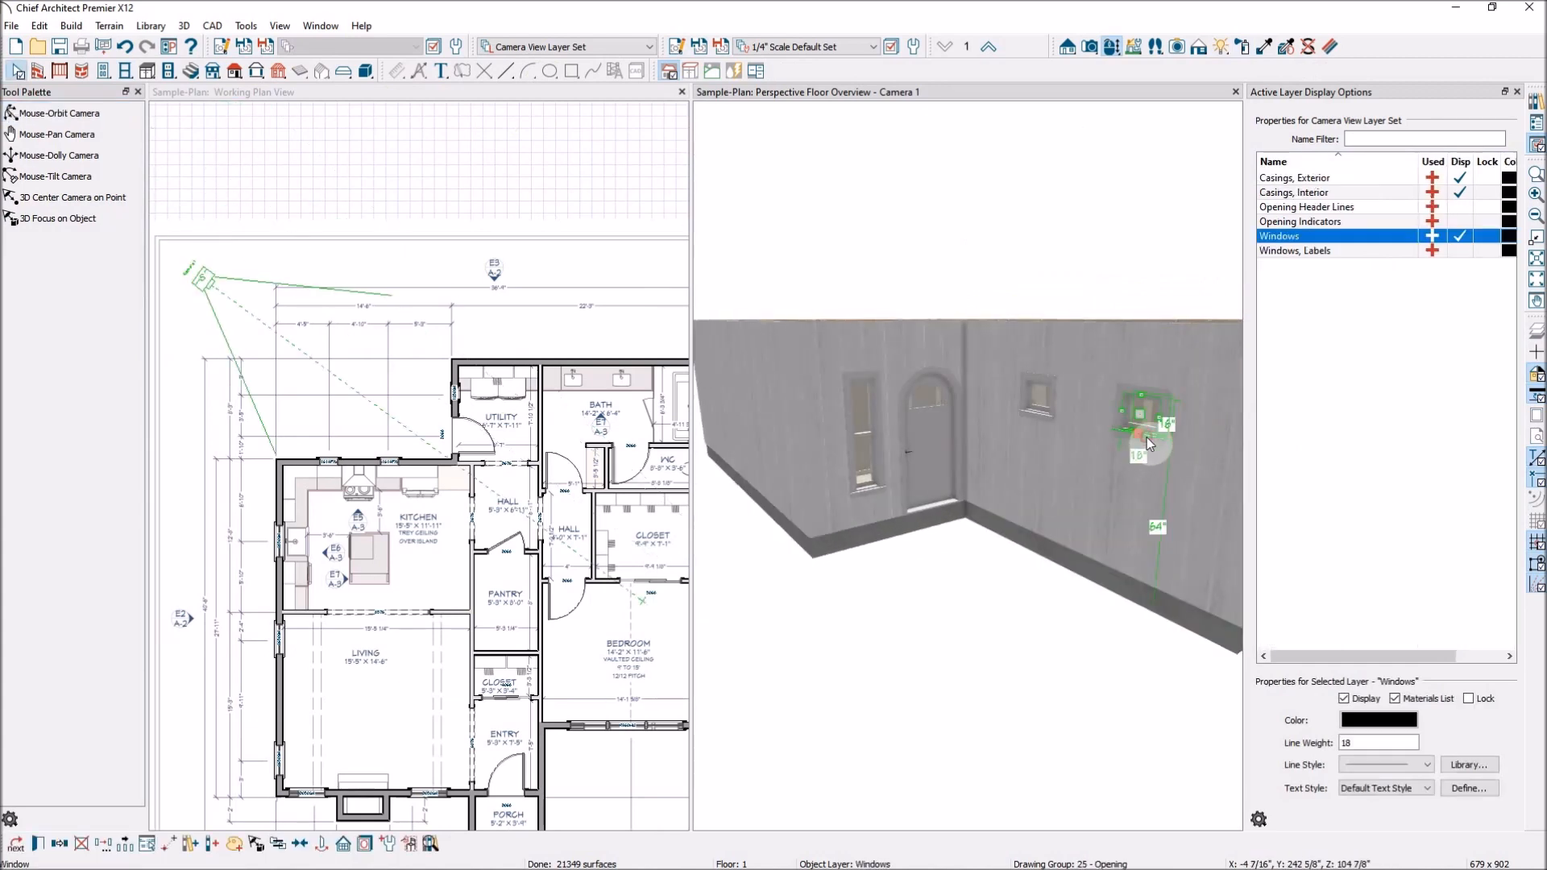
left_click(1038, 407, "shift")
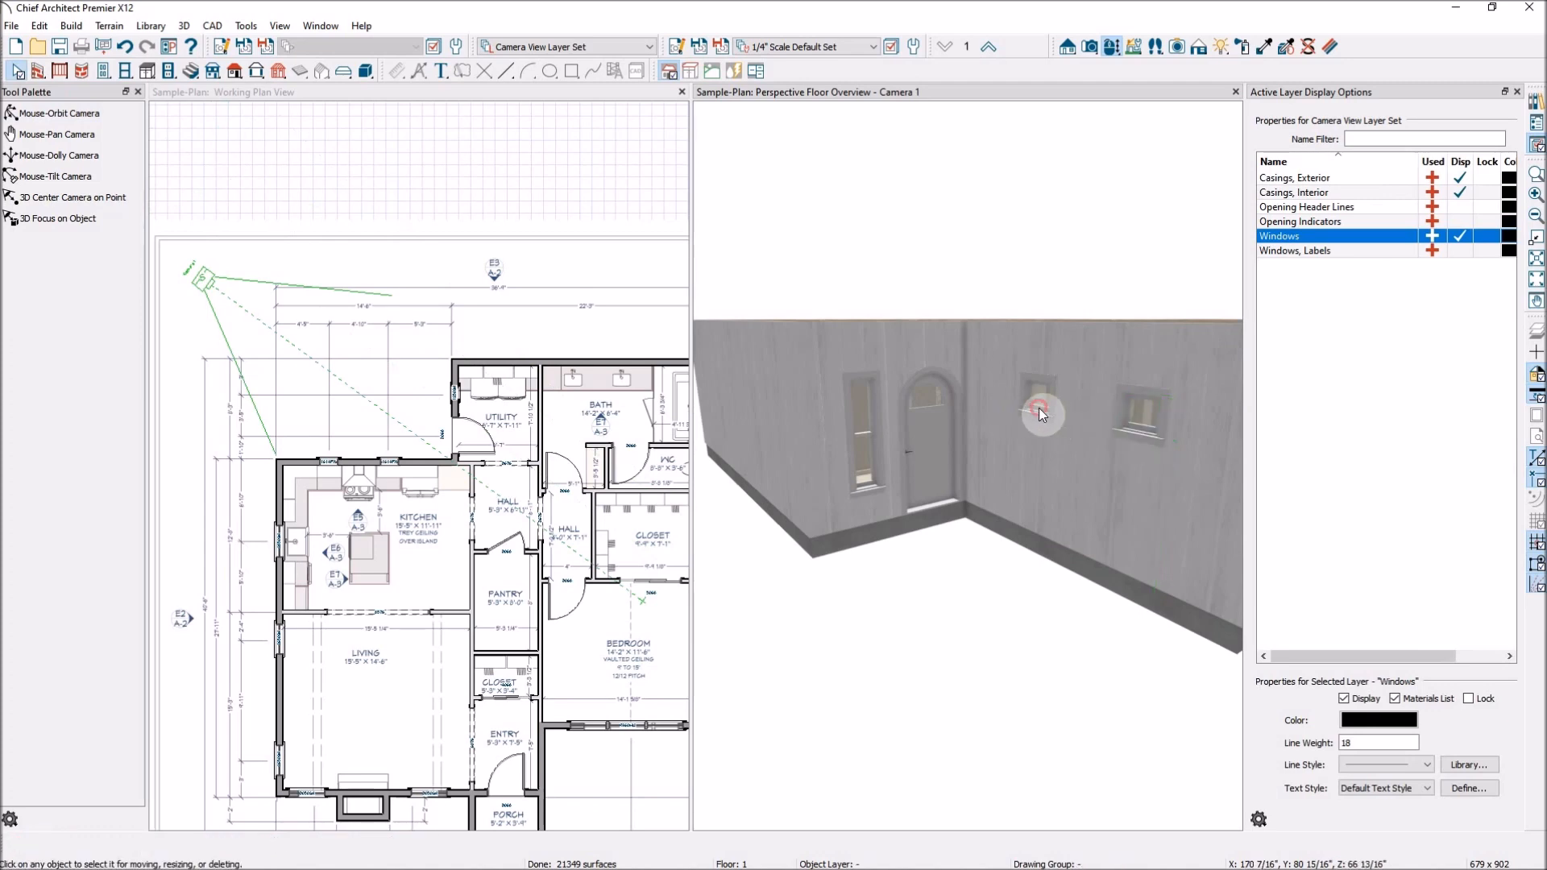
left_click_drag(1170, 417, 1170, 473)
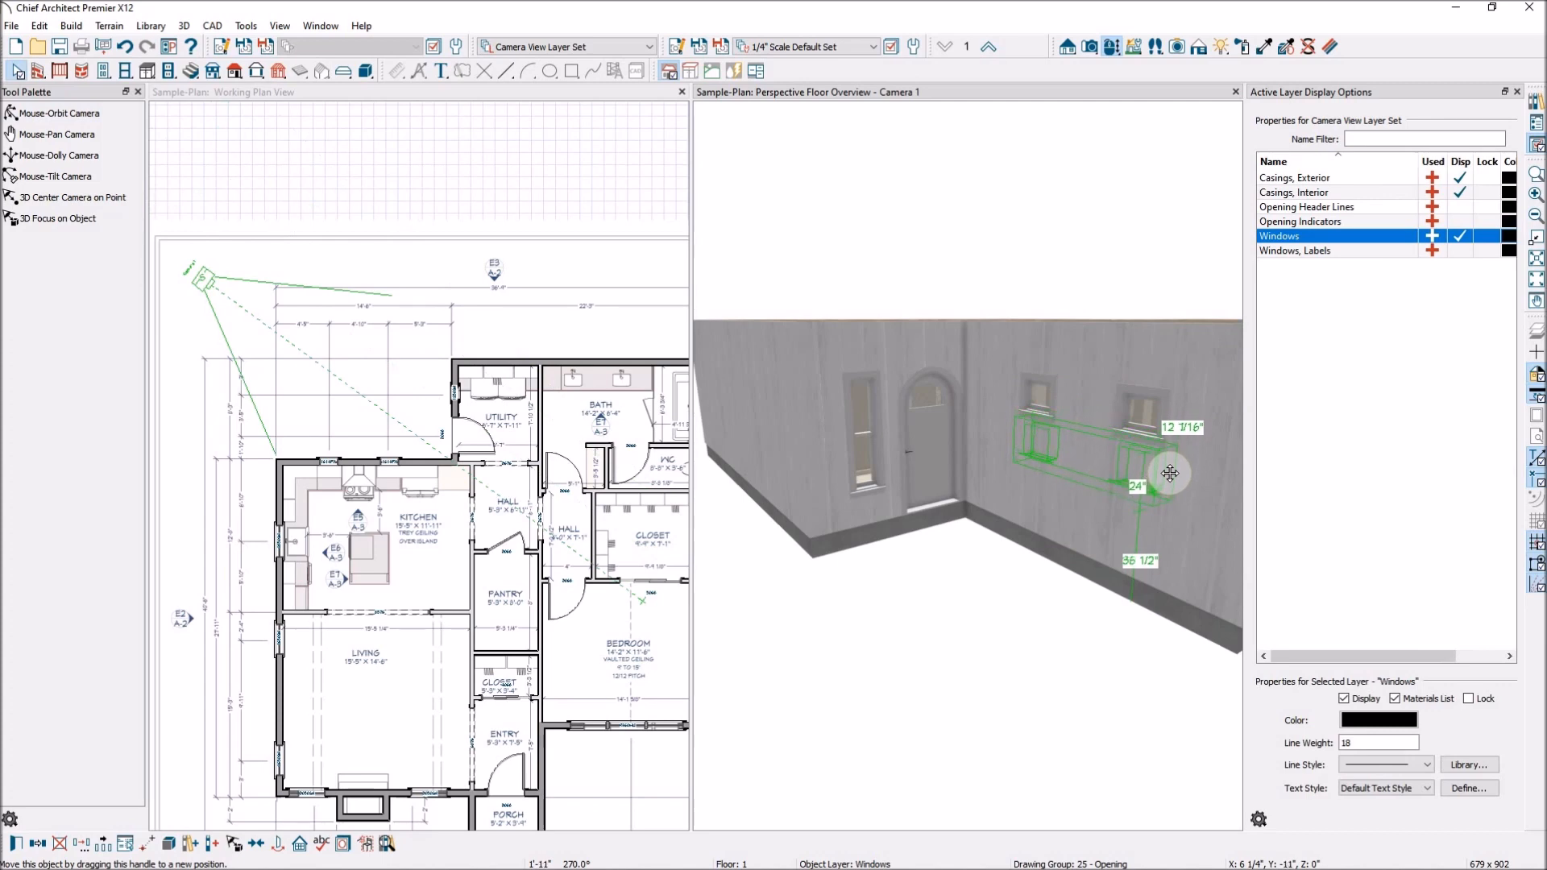
left_click_drag(1170, 473, 1170, 473)
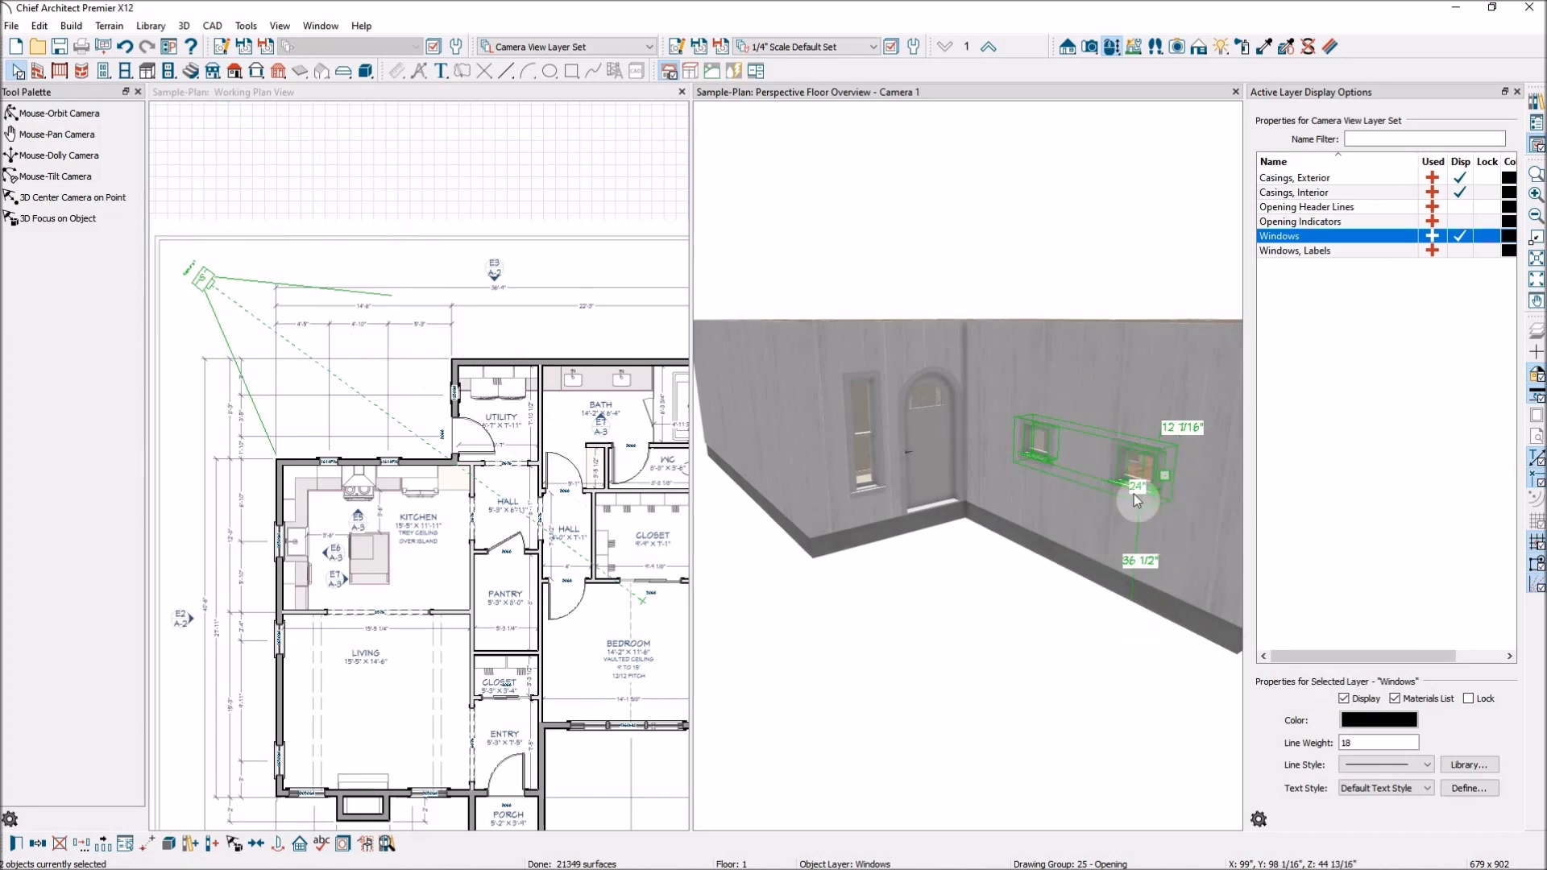
Shorten the narrow utility room window beside the arched door by raising its lower edge to 42" above the floor
left_click(865, 483)
left_click_drag(867, 452, 866, 449)
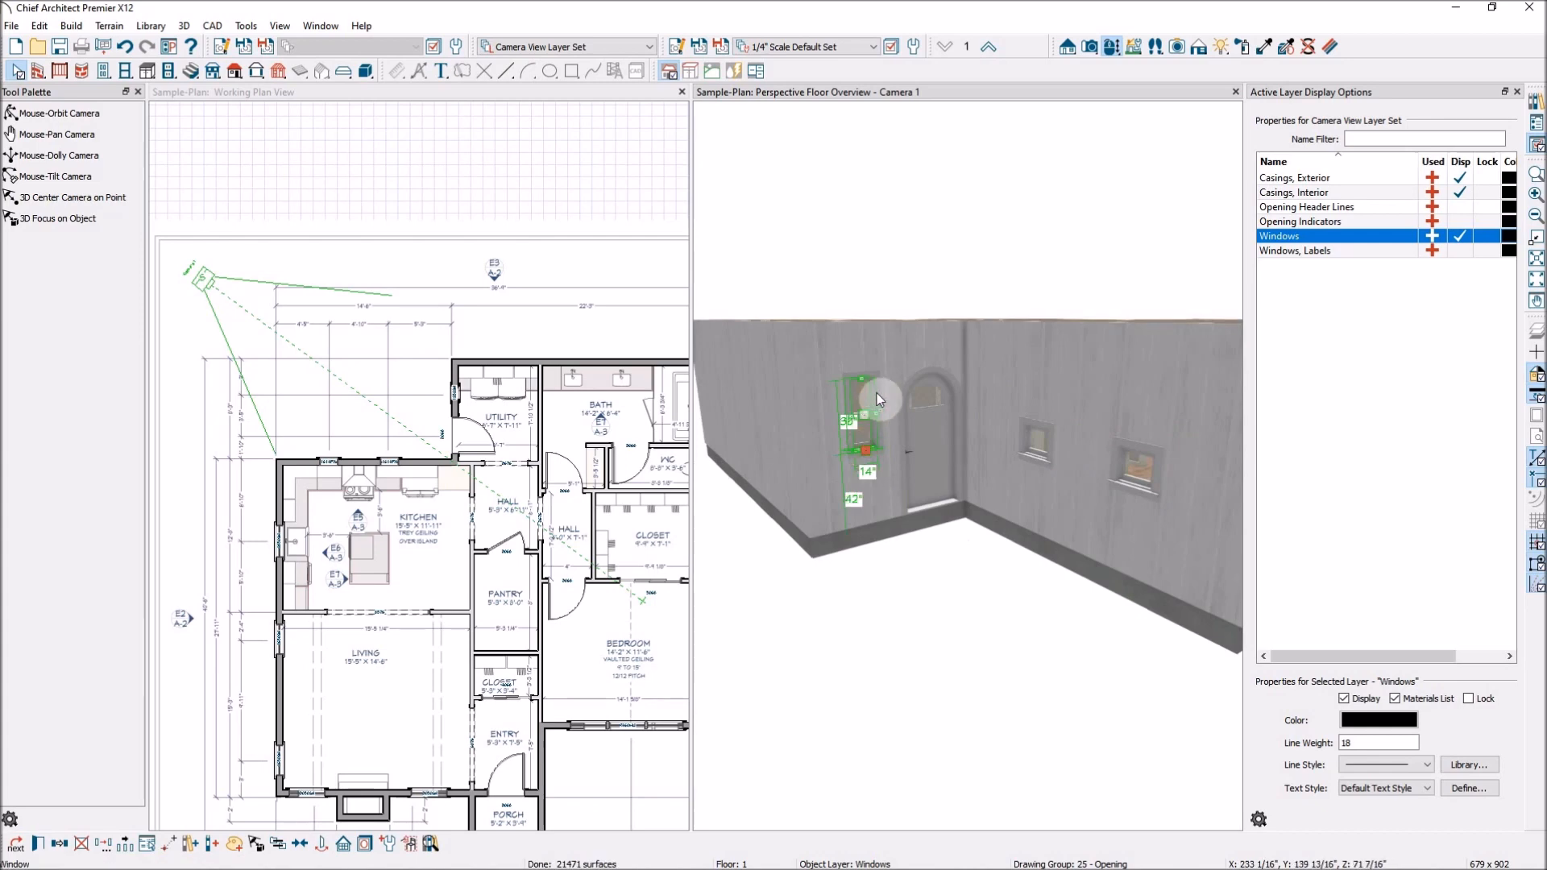
scroll(883, 379, "up", 3)
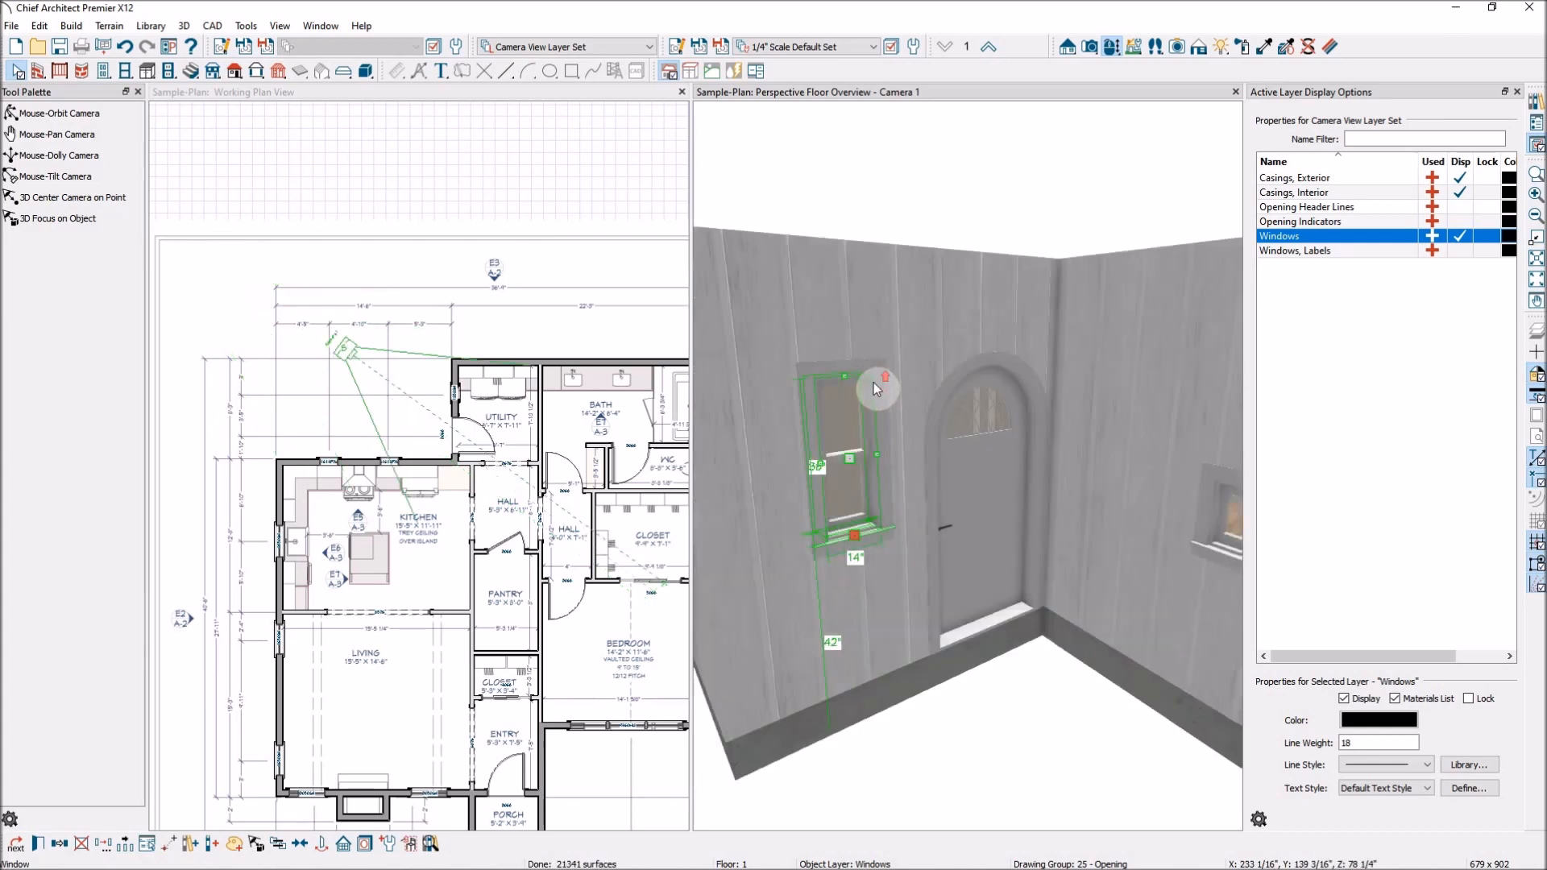
left_click_drag(853, 376, 889, 381)
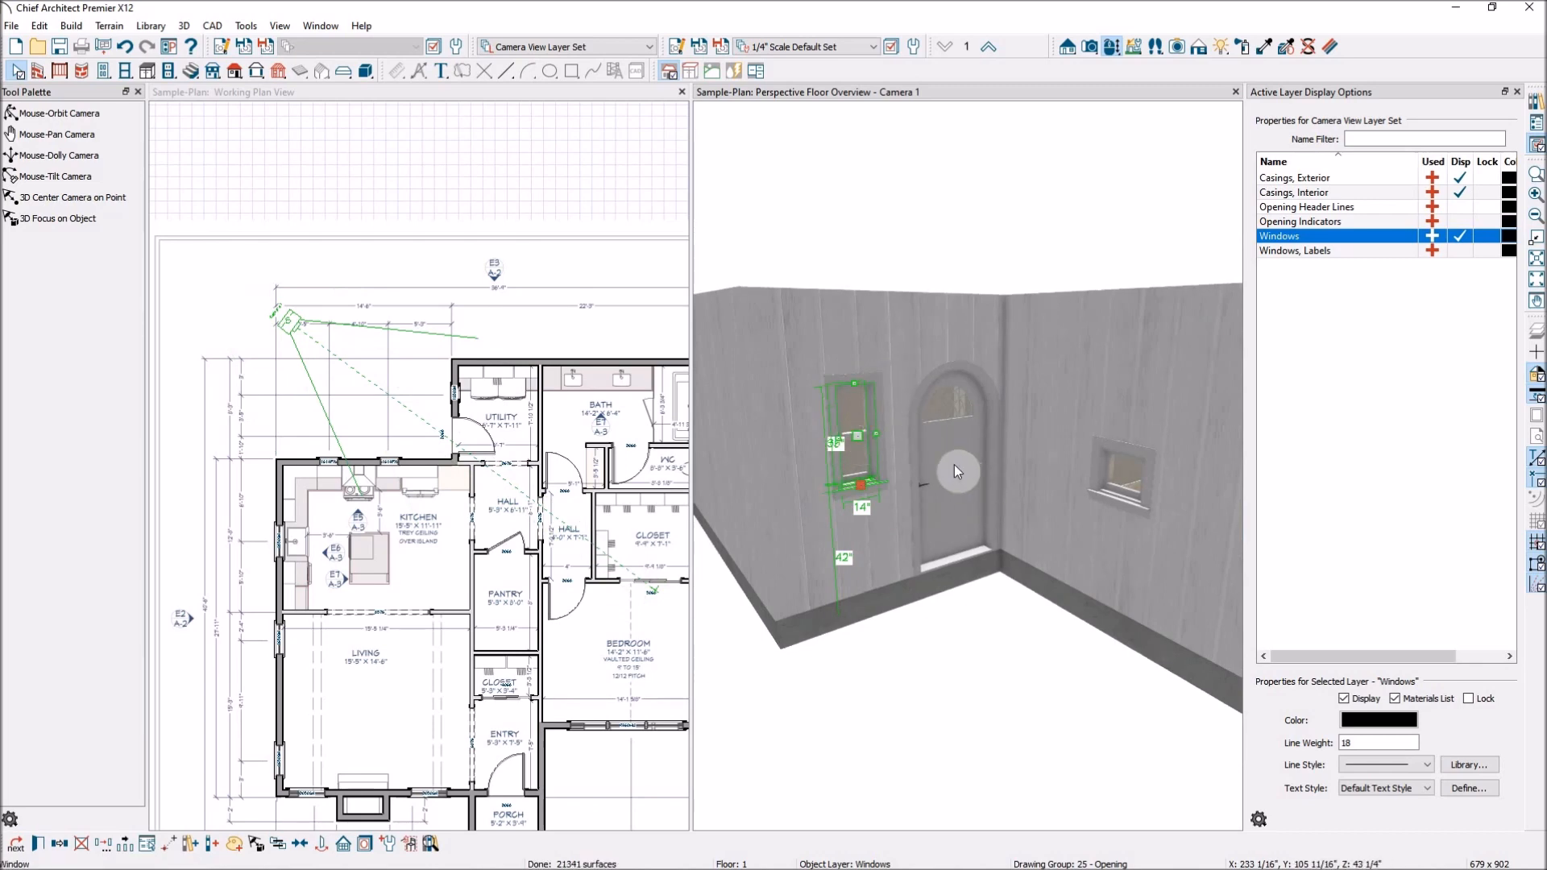
Set the narrow utility window's floor-to-top height to 80", keeping its 36" height
left_click(37, 844)
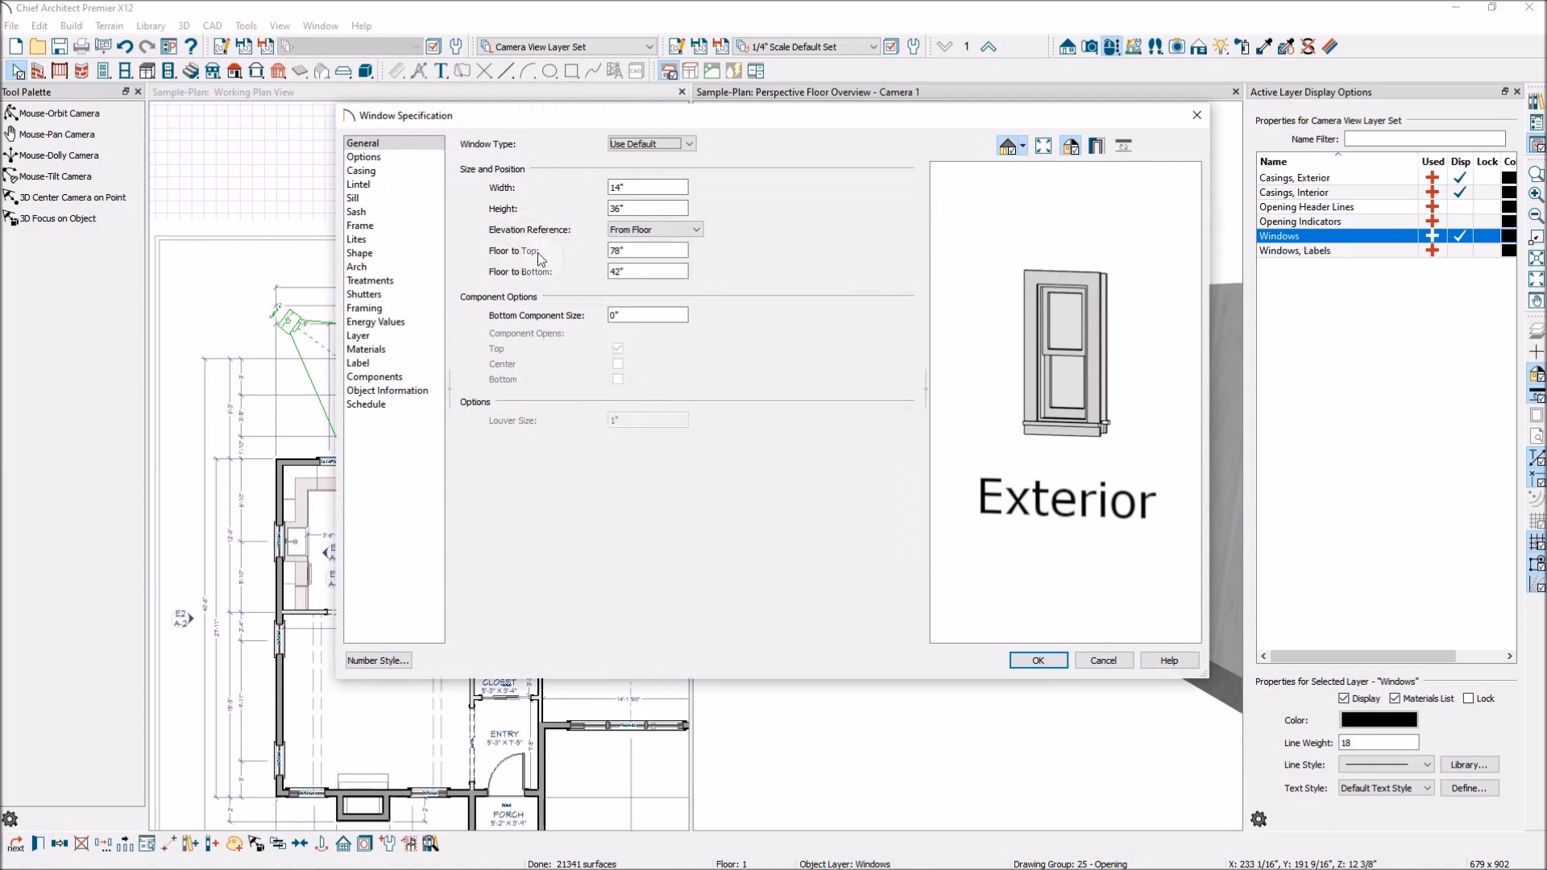
double_click(629, 255)
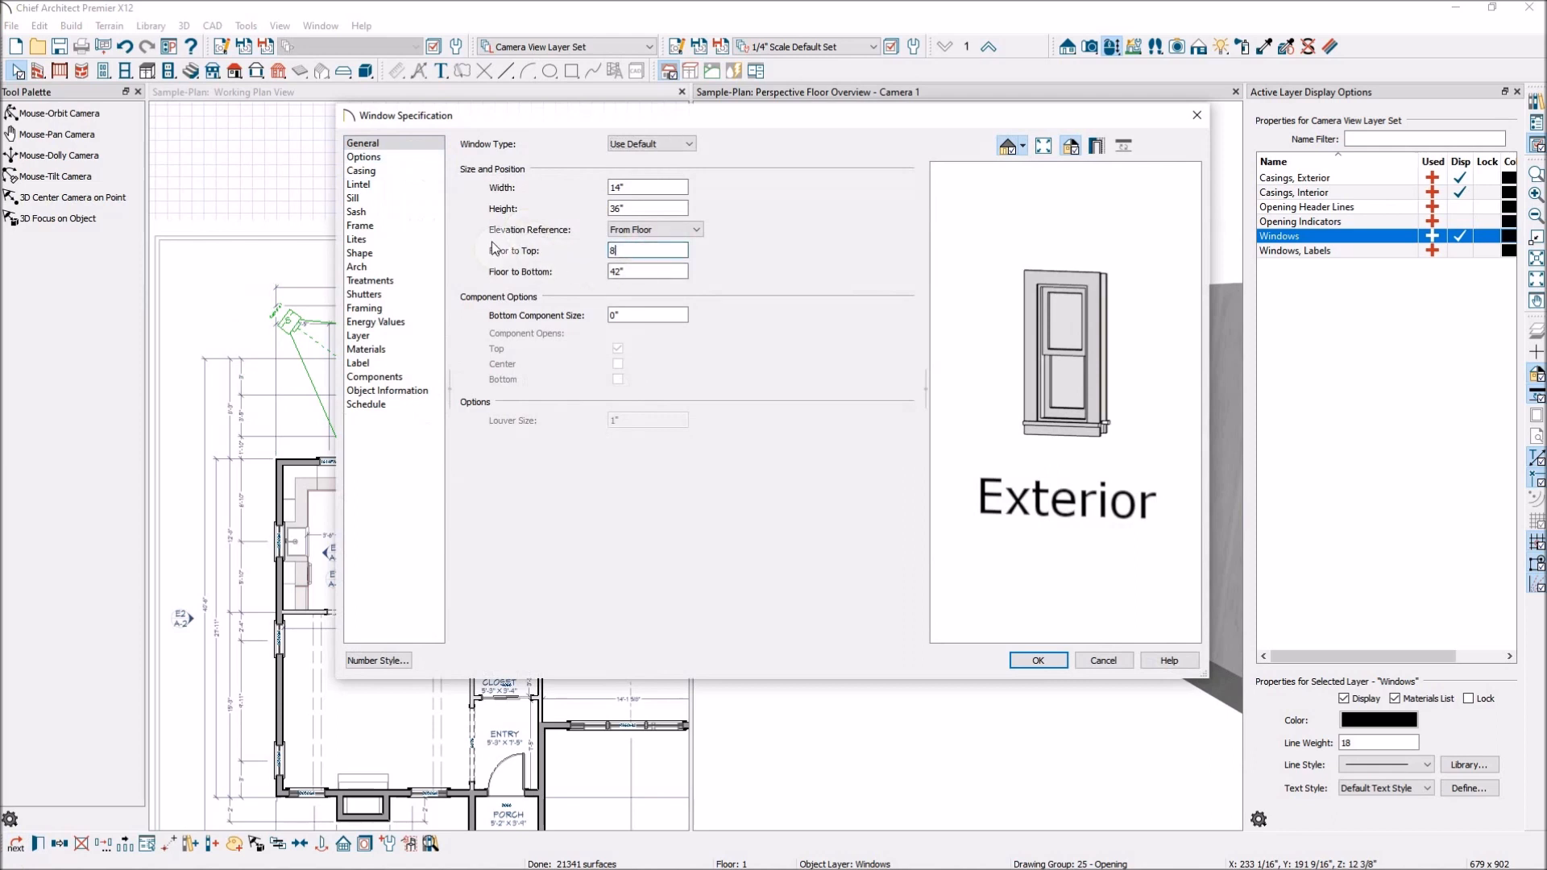
left_click(644, 271)
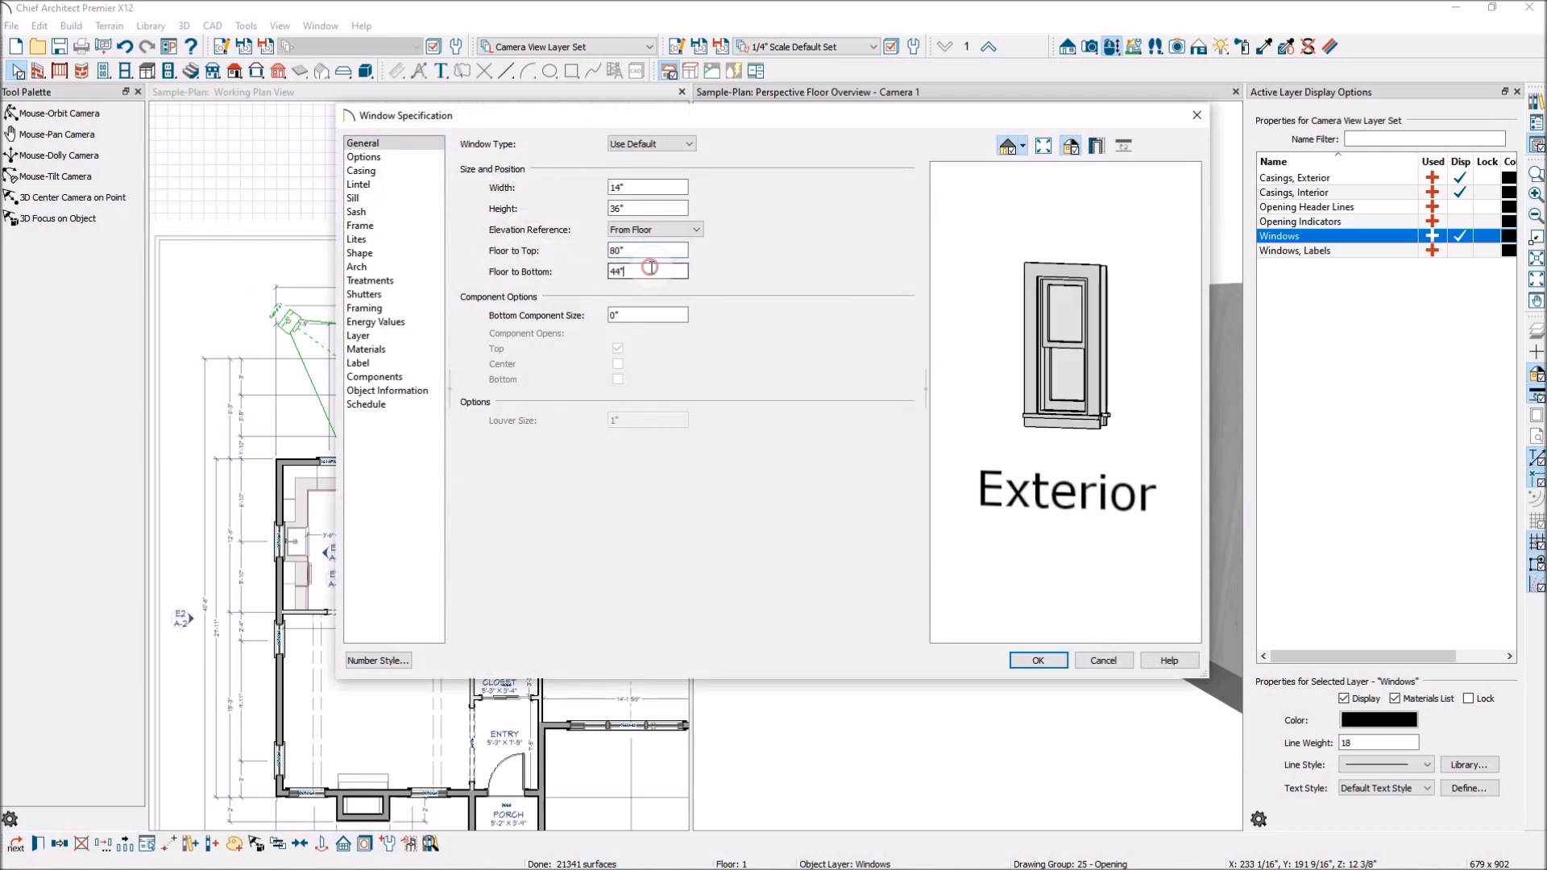
left_click(1057, 665)
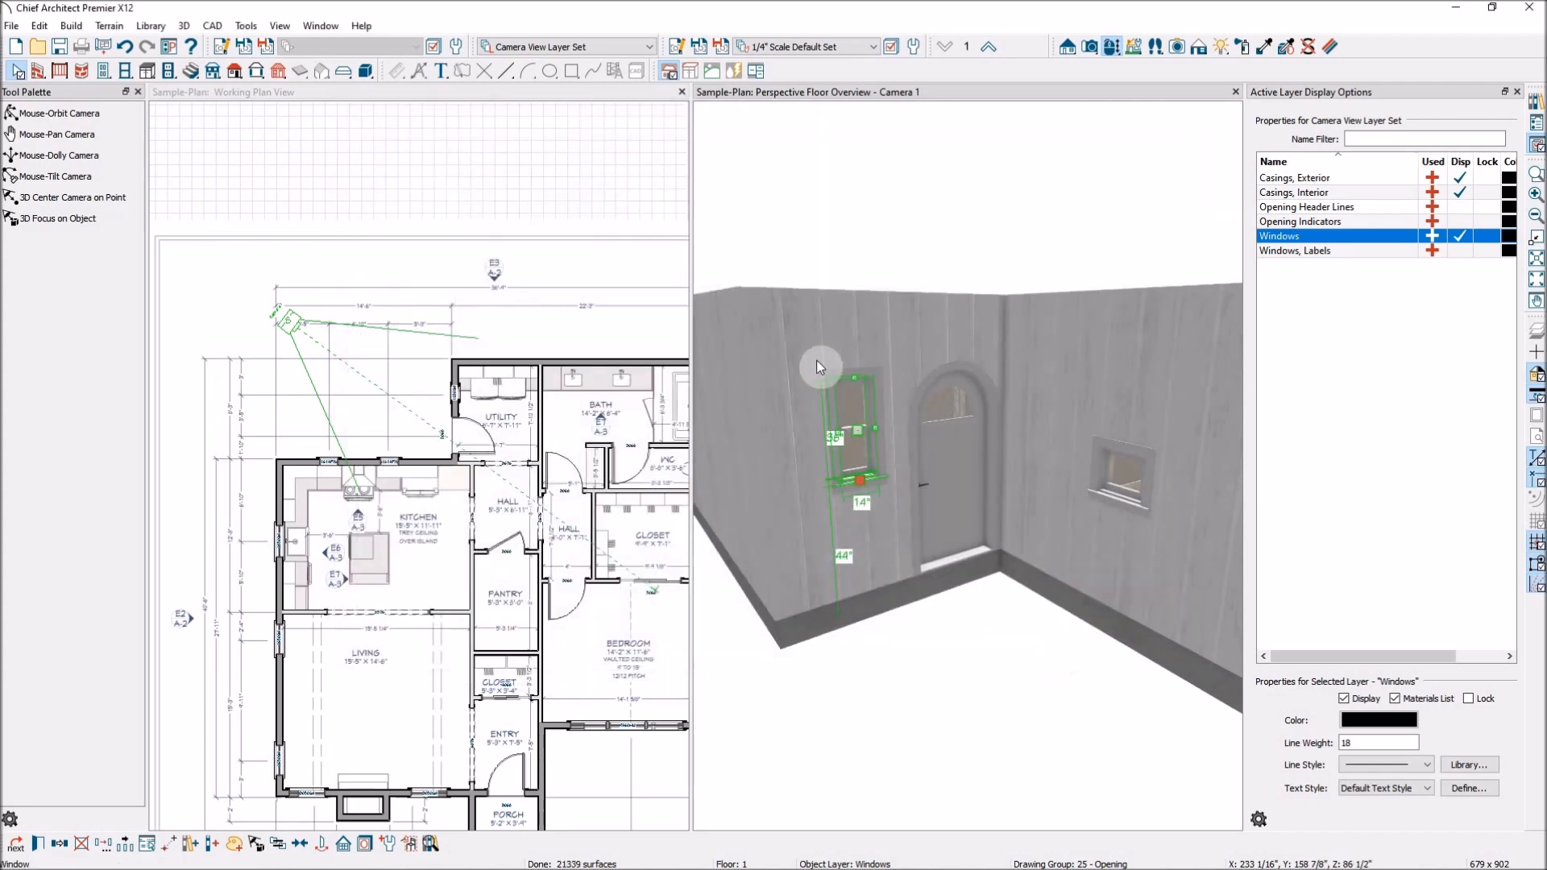
Check the size and elevation settings of the tall kitchen window around the corner from the two small fixed windows
scroll(952, 516, "down", 5)
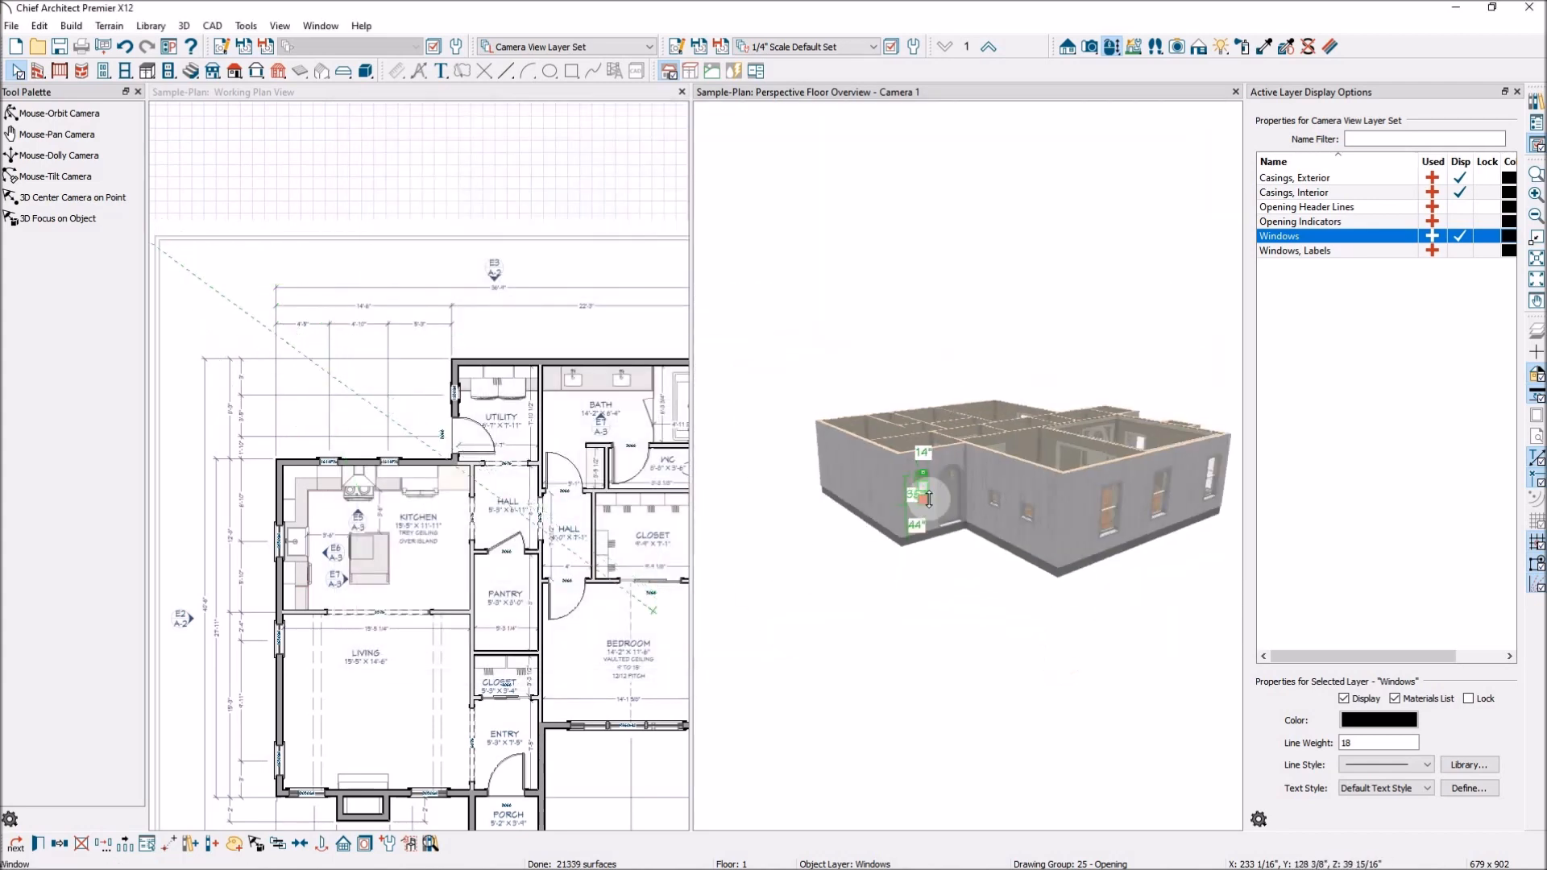
scroll(1071, 507, "up", 4)
left_click(1037, 507)
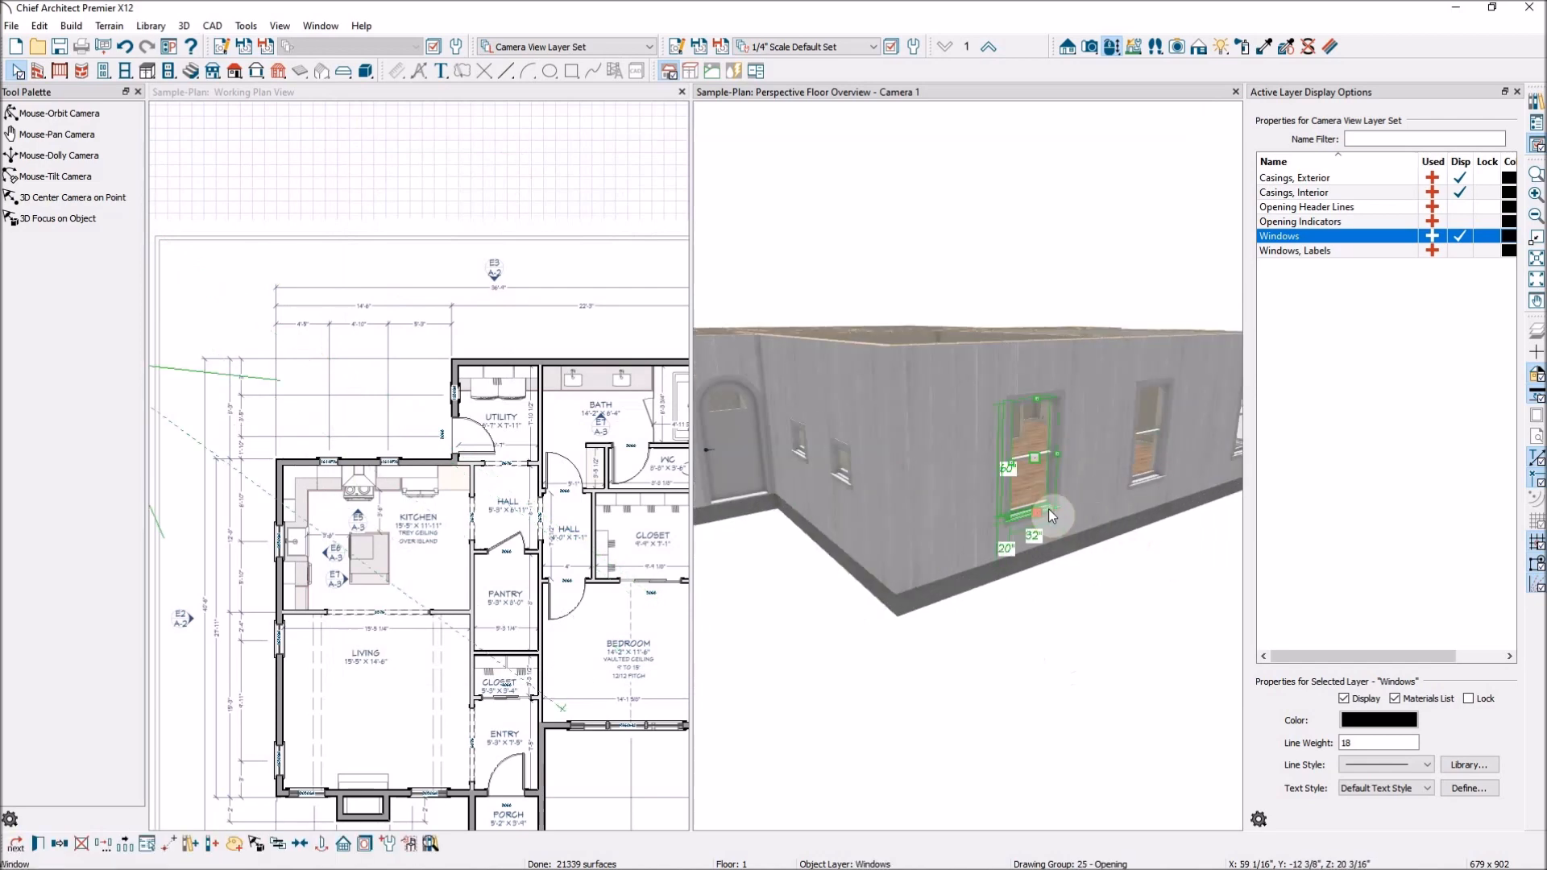
double_click(1047, 509)
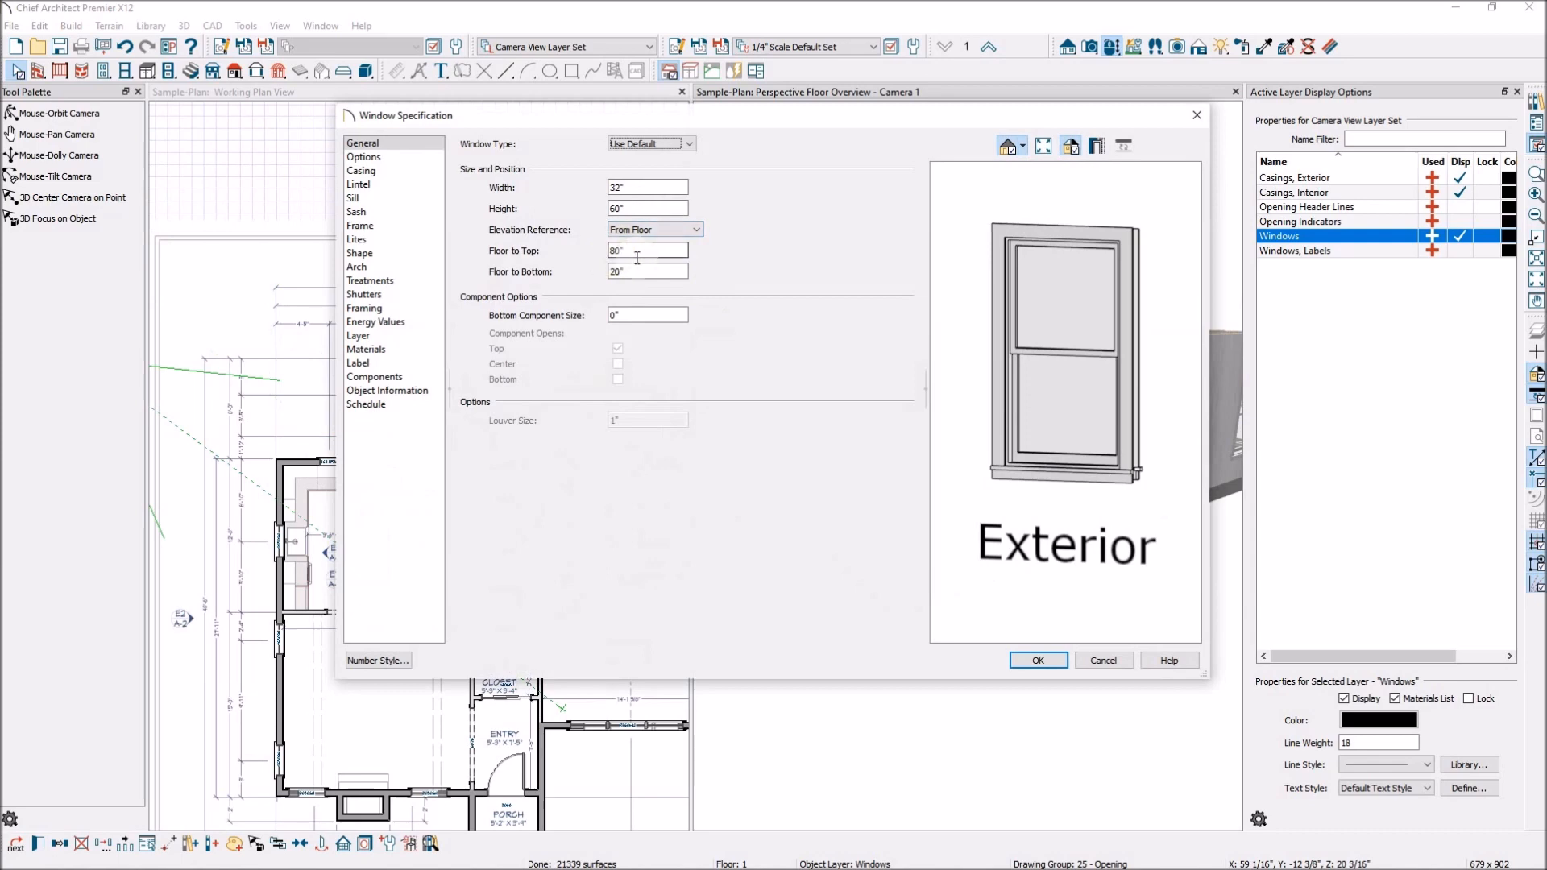
left_click(1102, 660)
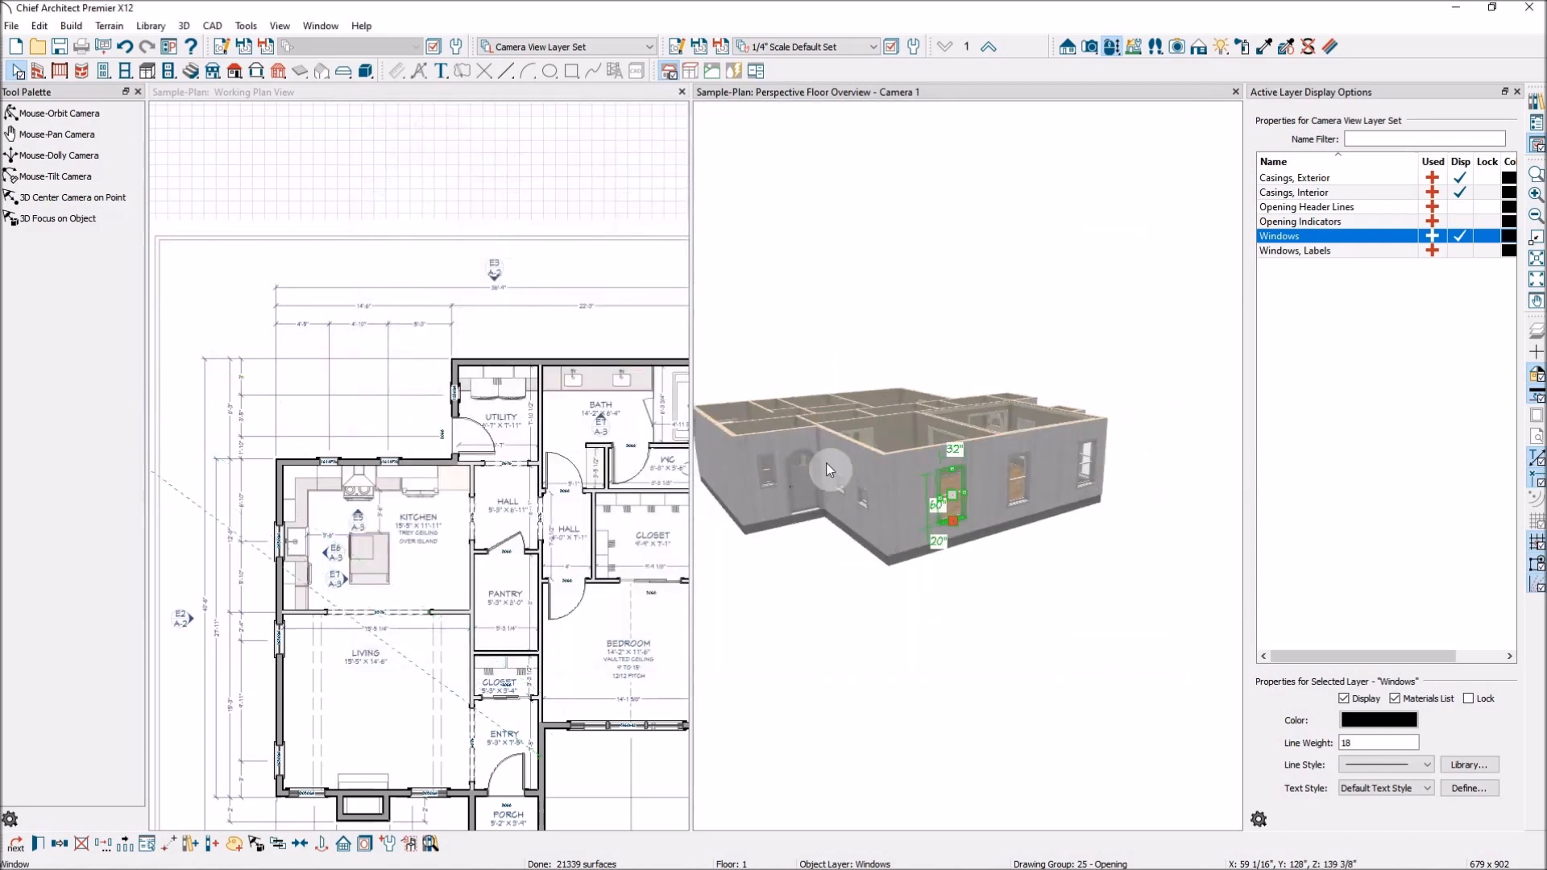
On the house's opposite side wall, shorten the window nearest the rear corner so its lower edge is 36" above the floor
scroll(847, 460, "up", 1)
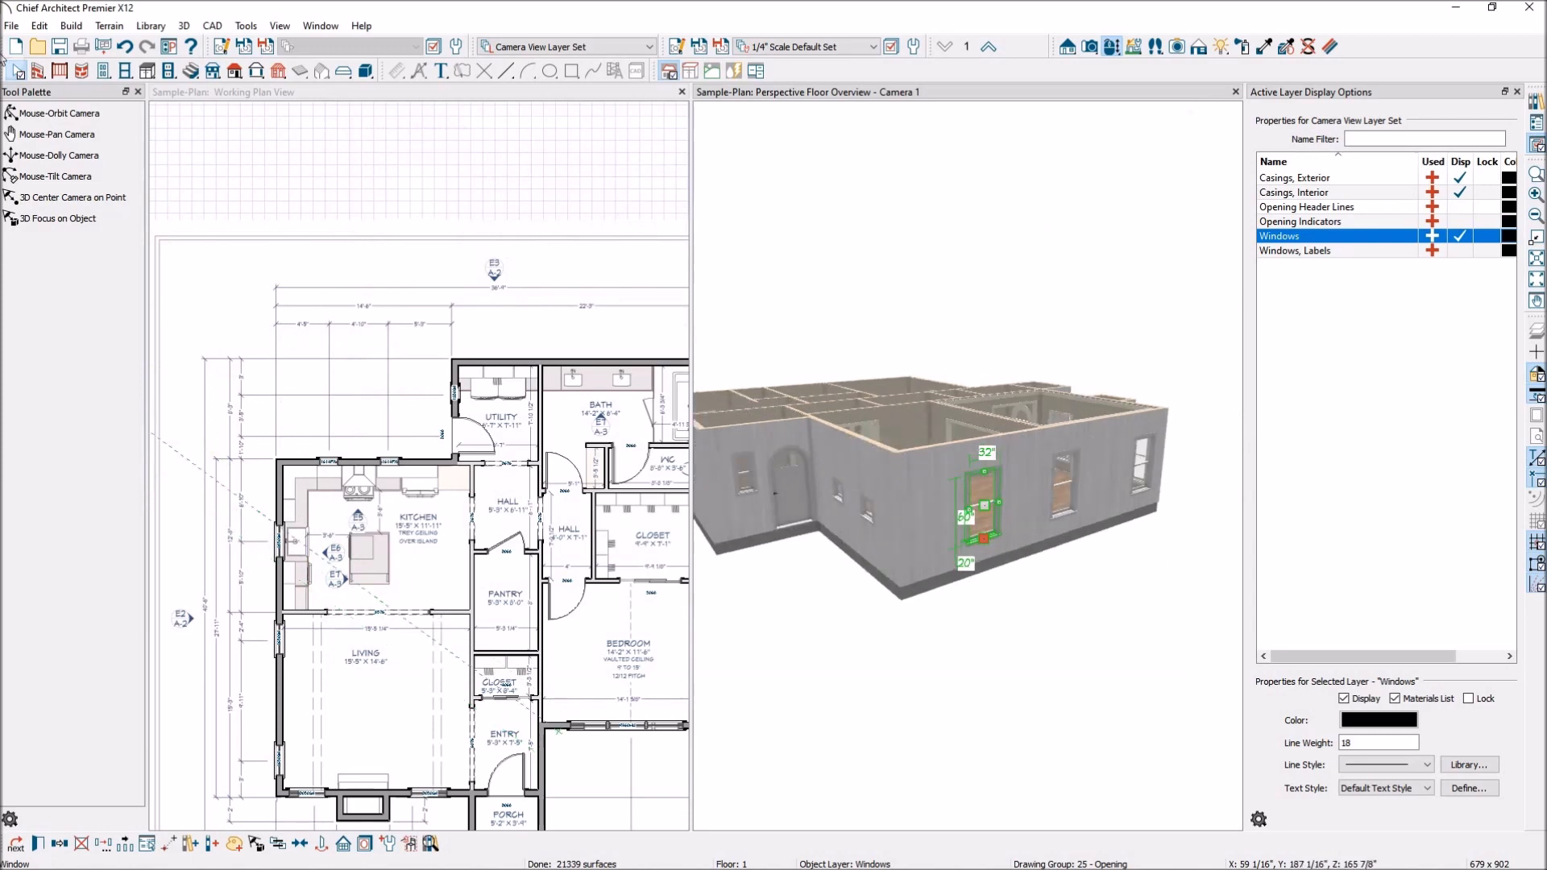
left_click(24, 115)
left_click_drag(877, 518, 1088, 468)
scroll(1204, 495, "up", 5)
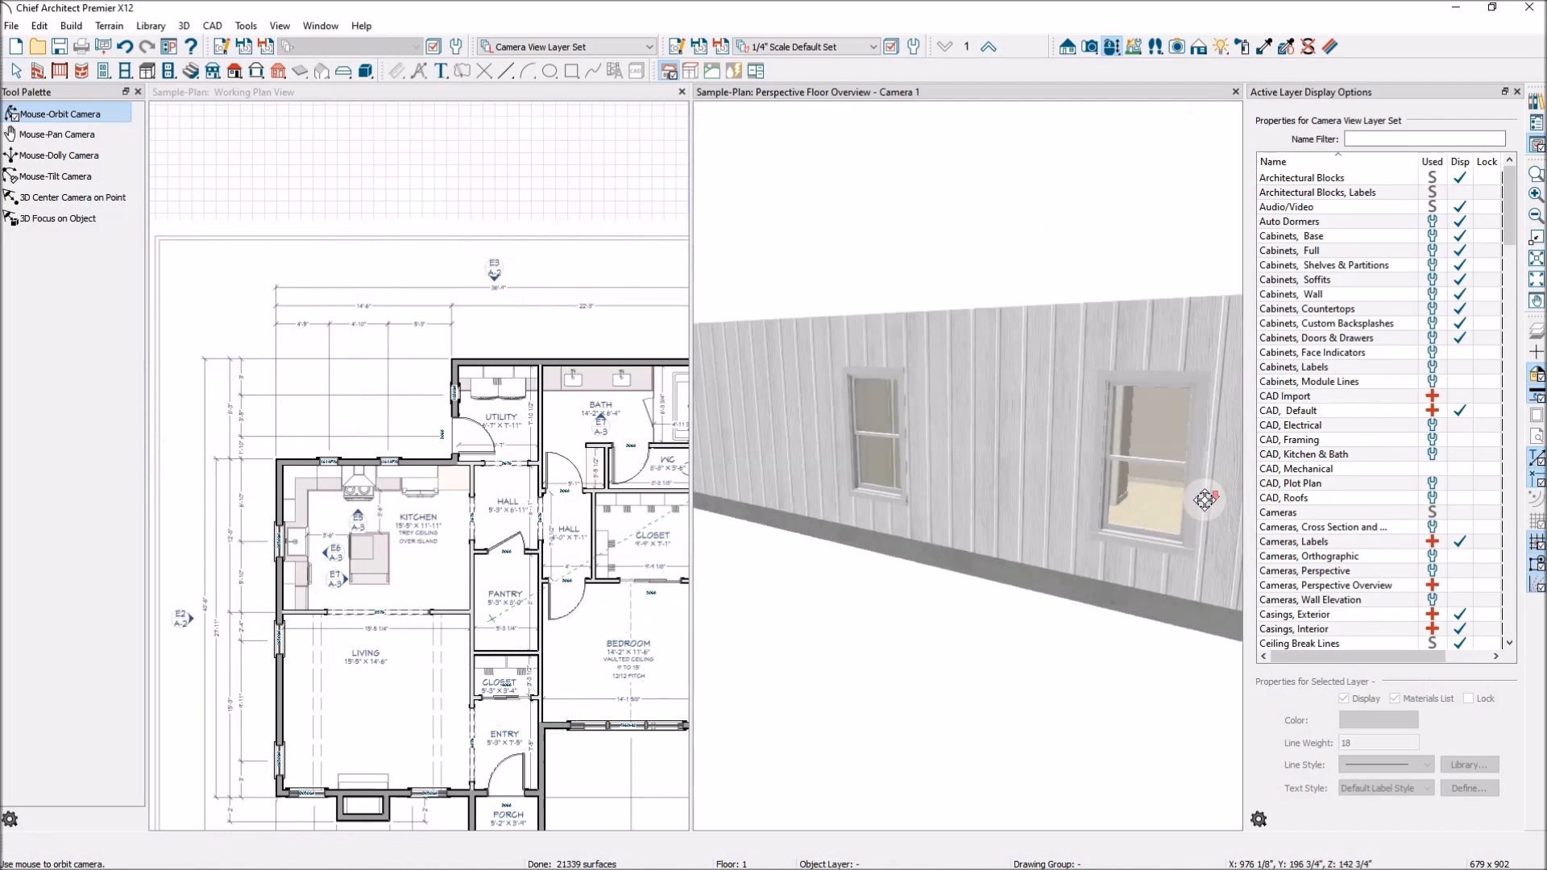
scroll(1204, 500, "down", 2)
key("space")
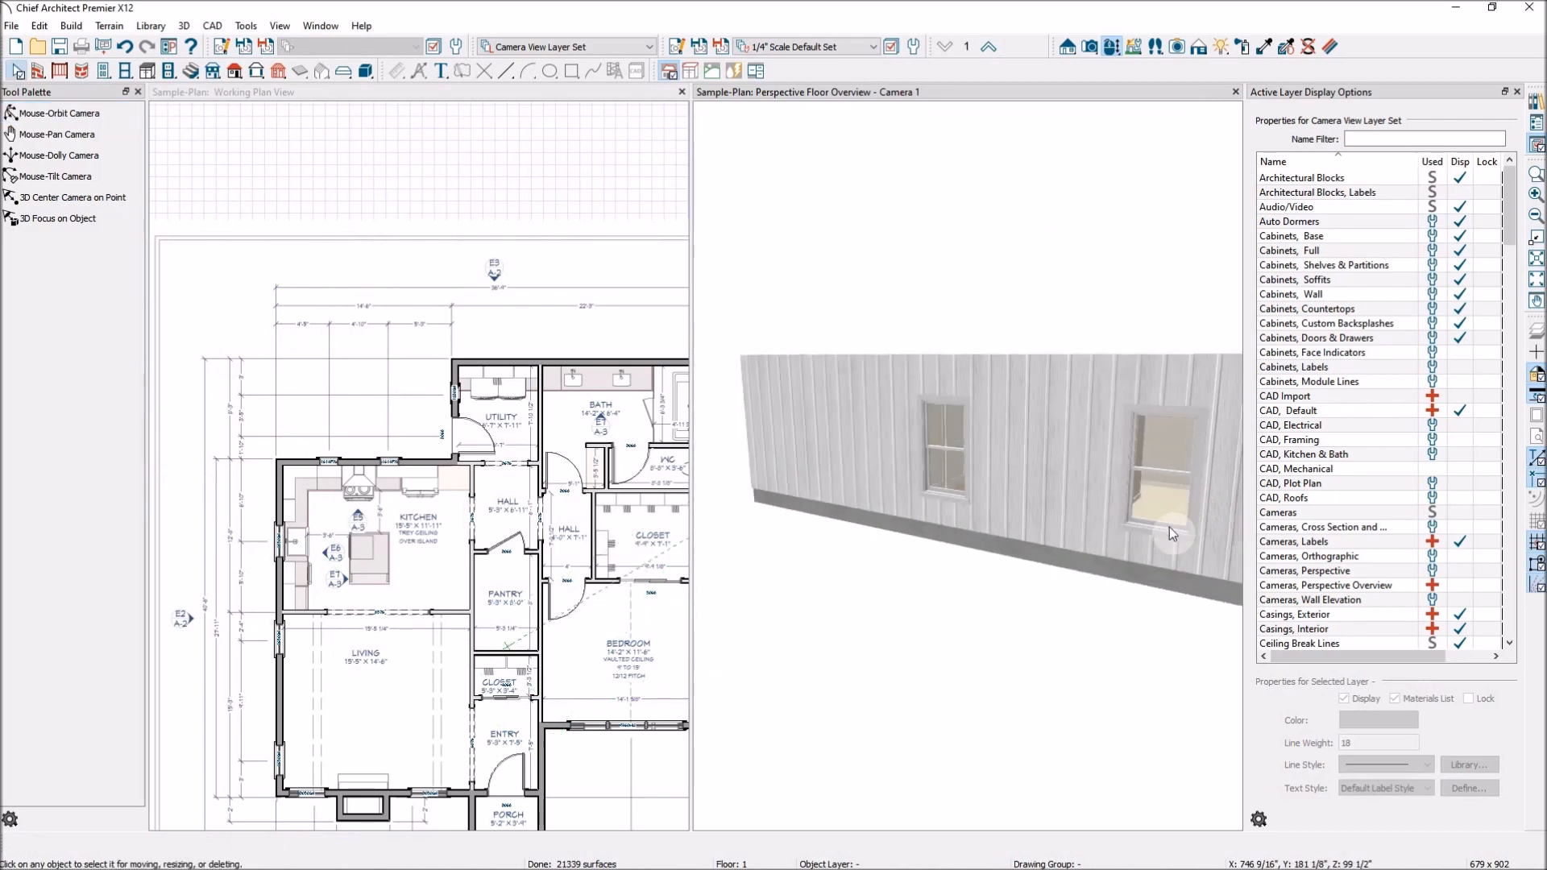
left_click(1167, 527)
left_click_drag(1168, 530, 1175, 501)
scroll(995, 533, "down", 3)
scroll(1134, 538, "up", 3)
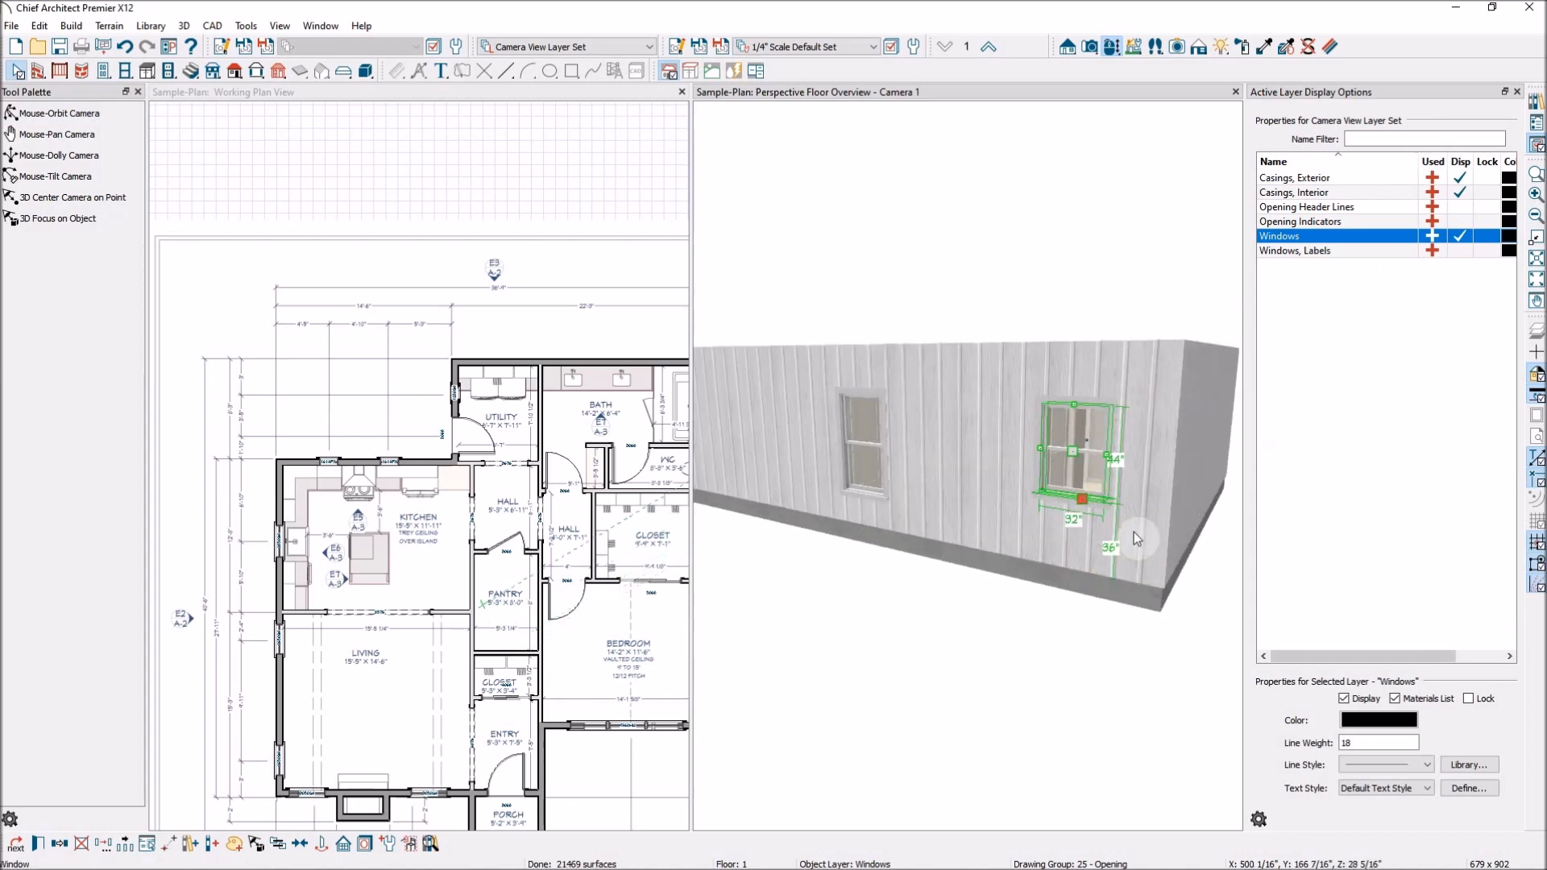
Shorten the other window on the same side wall to 44" high, with its lower edge 36" above the floor
left_click(853, 472)
left_click_drag(862, 502, 868, 474)
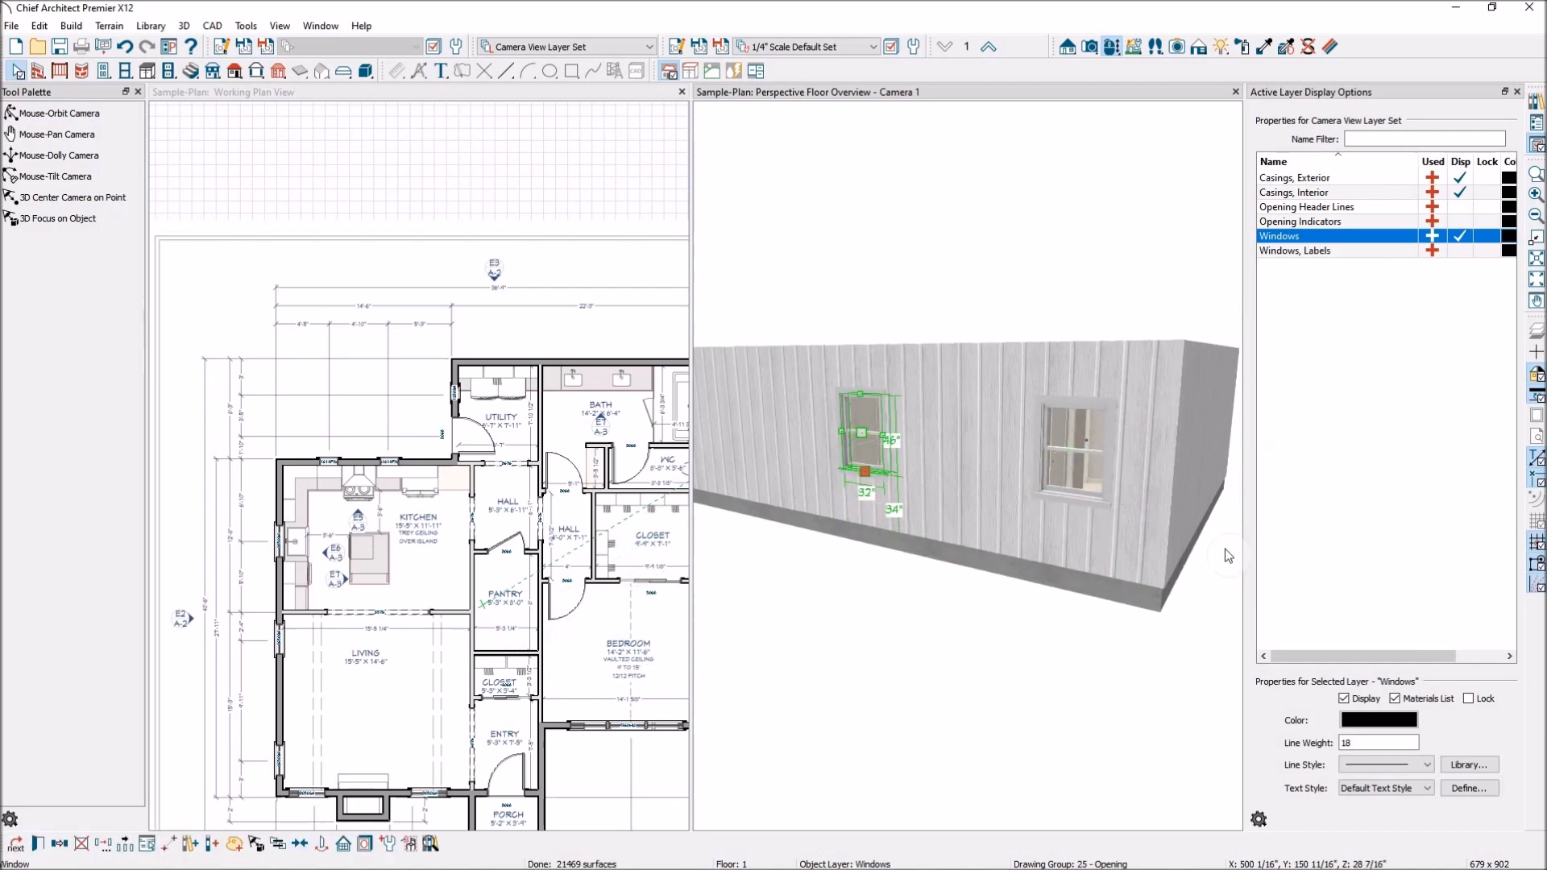
left_click(1102, 506)
left_click(861, 475)
left_click_drag(863, 467, 865, 459)
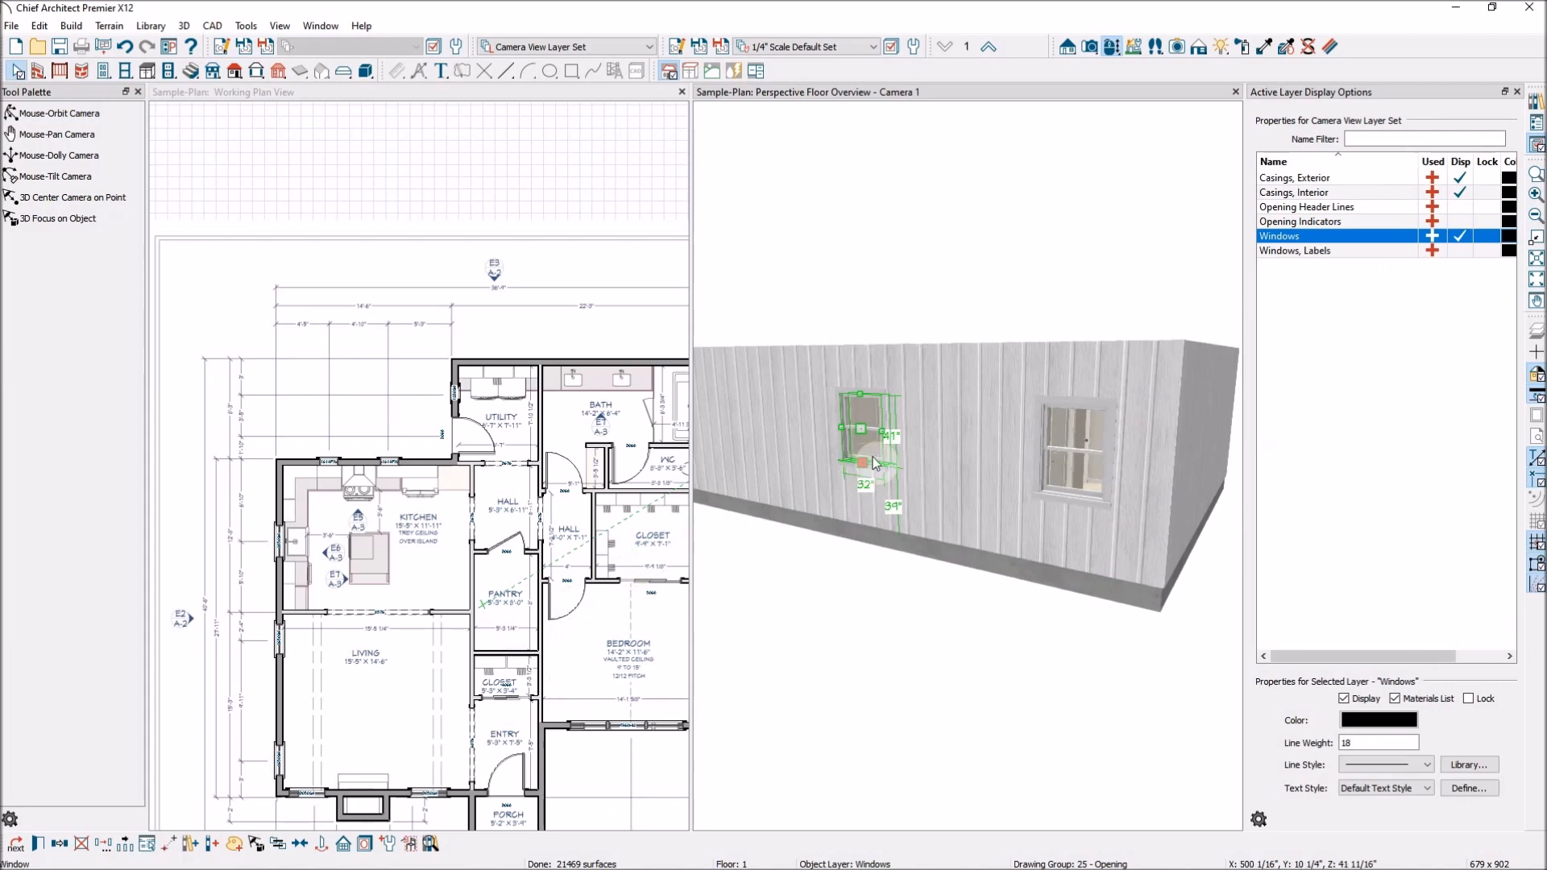
left_click_drag(864, 468, 864, 473)
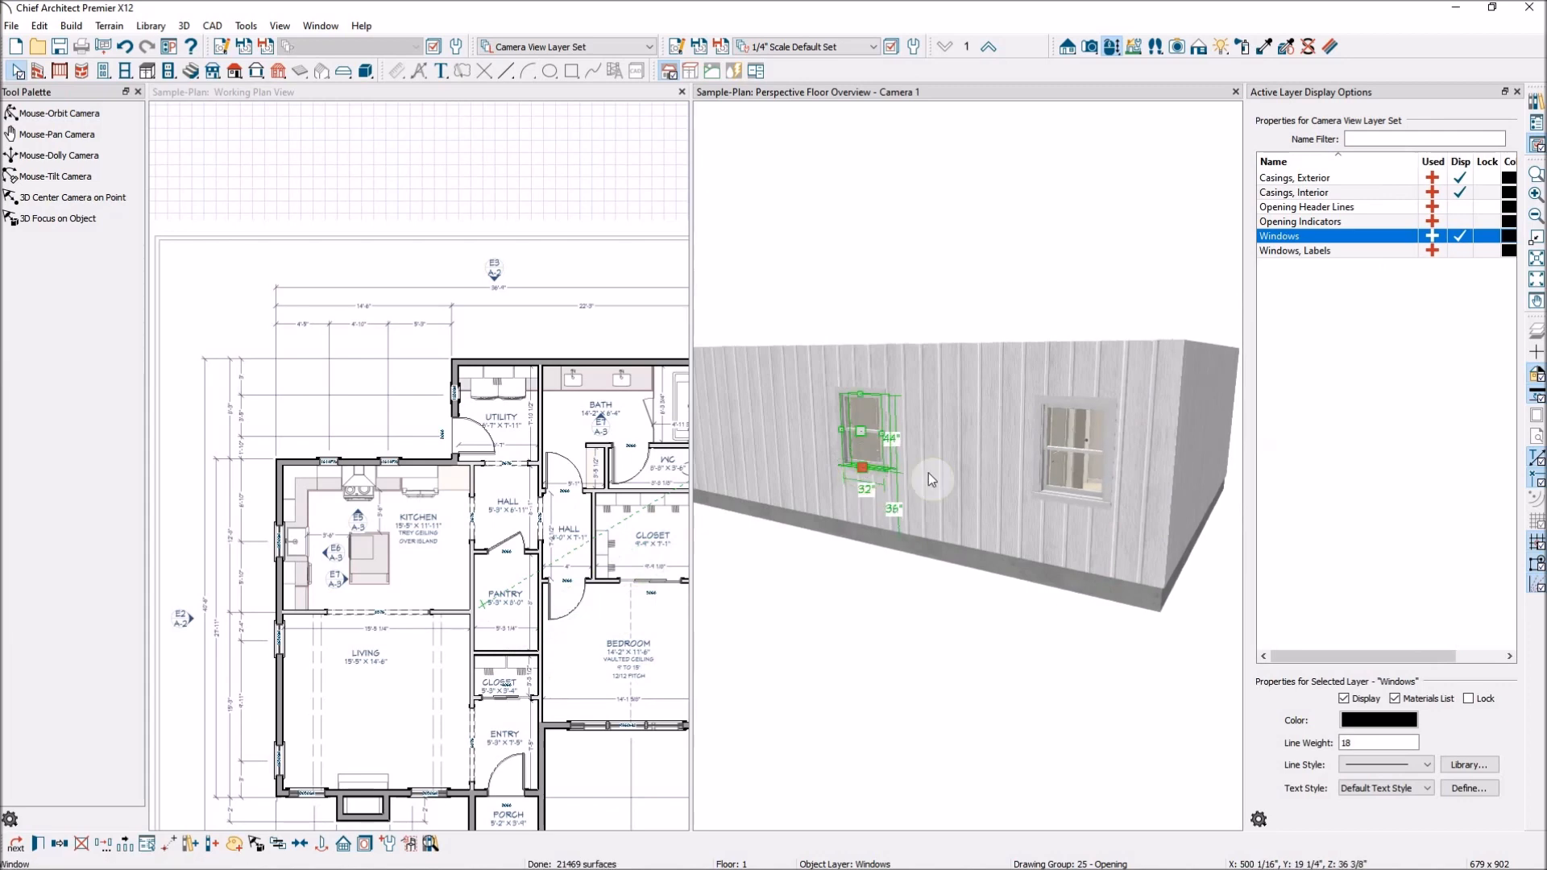
Examine the house model's windows and room layout from the front and from overhead
scroll(1134, 546, "down", 3)
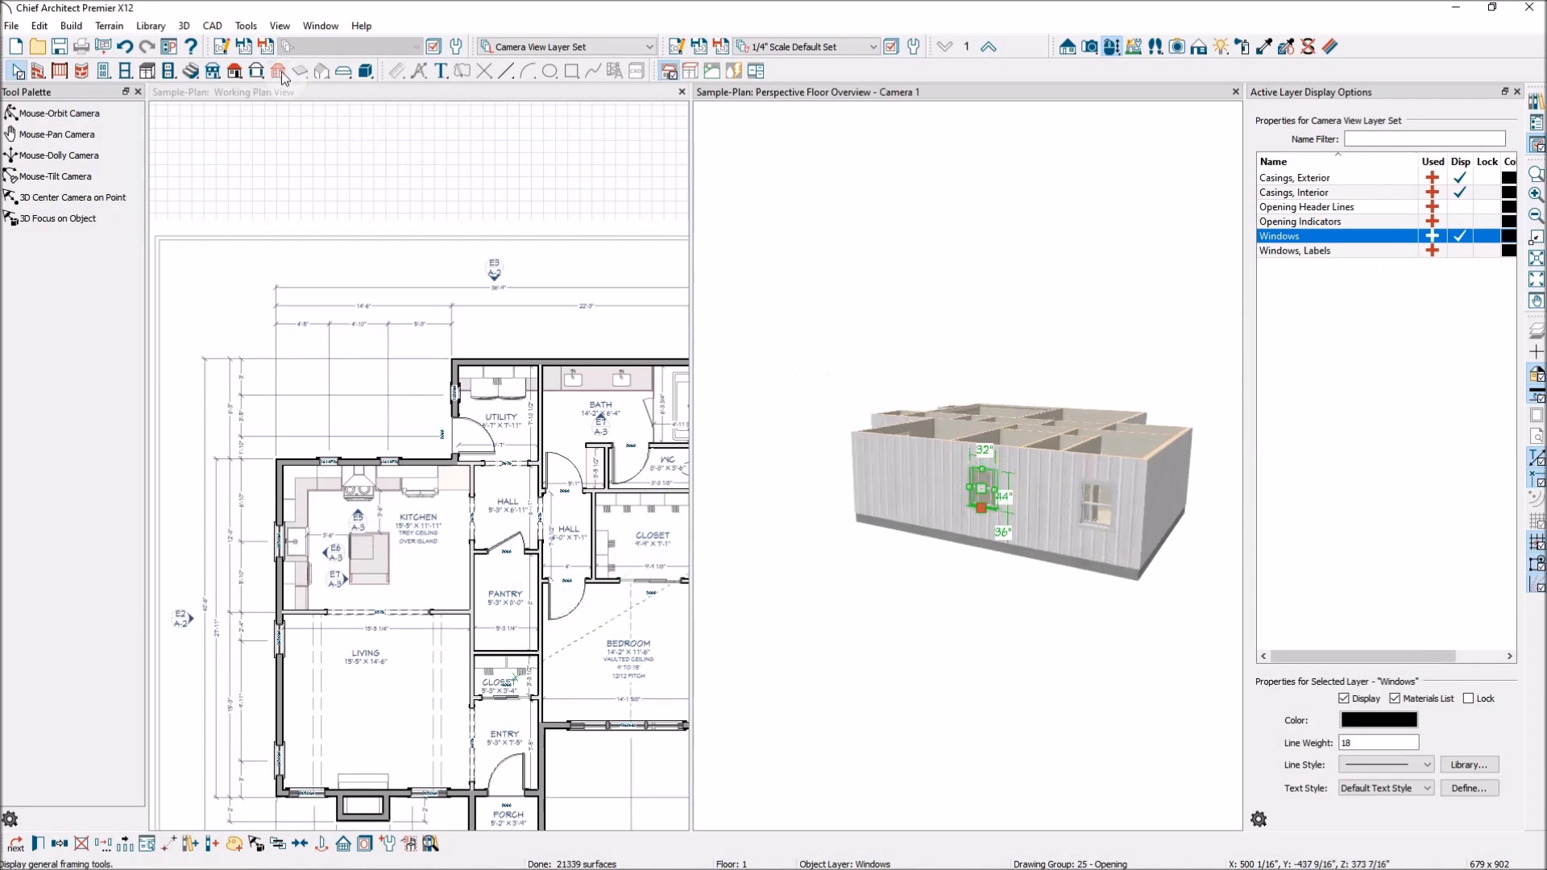
left_click(60, 113)
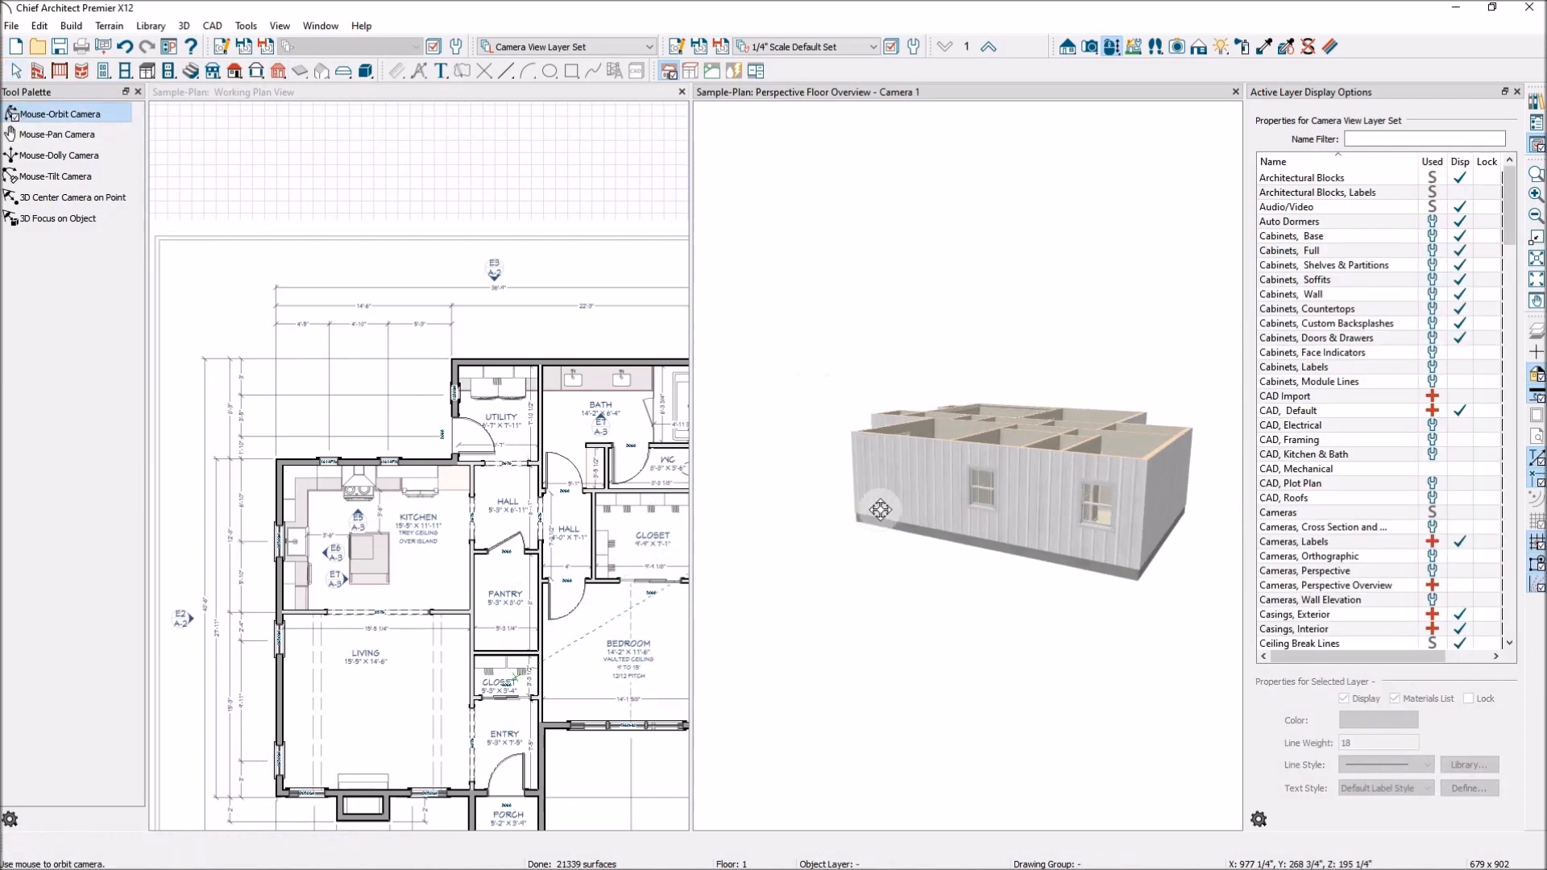
left_click_drag(937, 492, 1122, 590)
left_click_drag(1053, 549, 1030, 460)
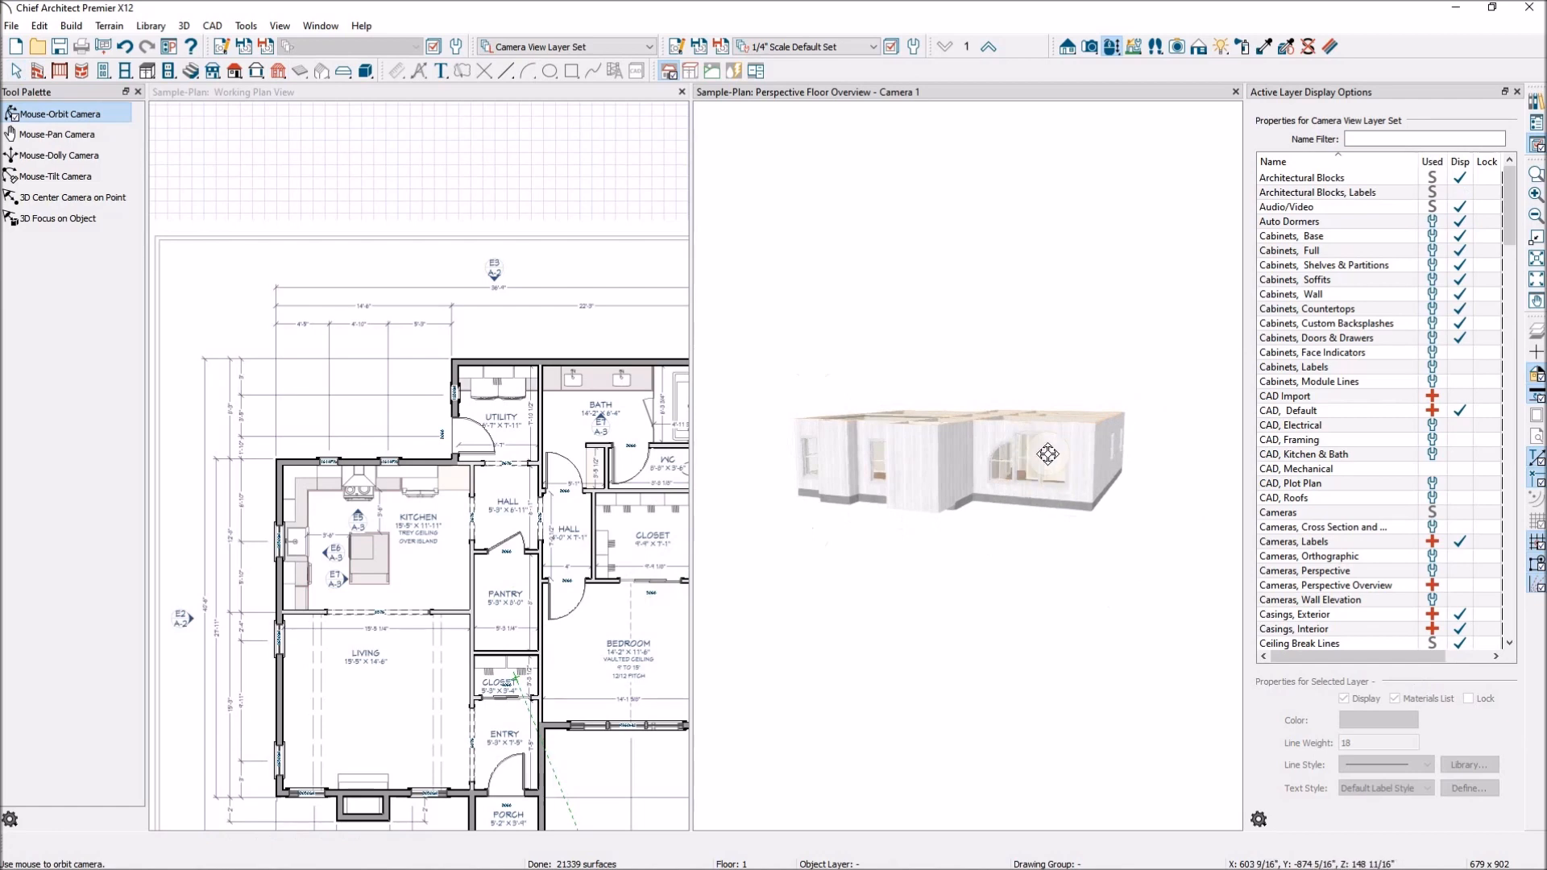
left_click_drag(1043, 472, 1076, 572)
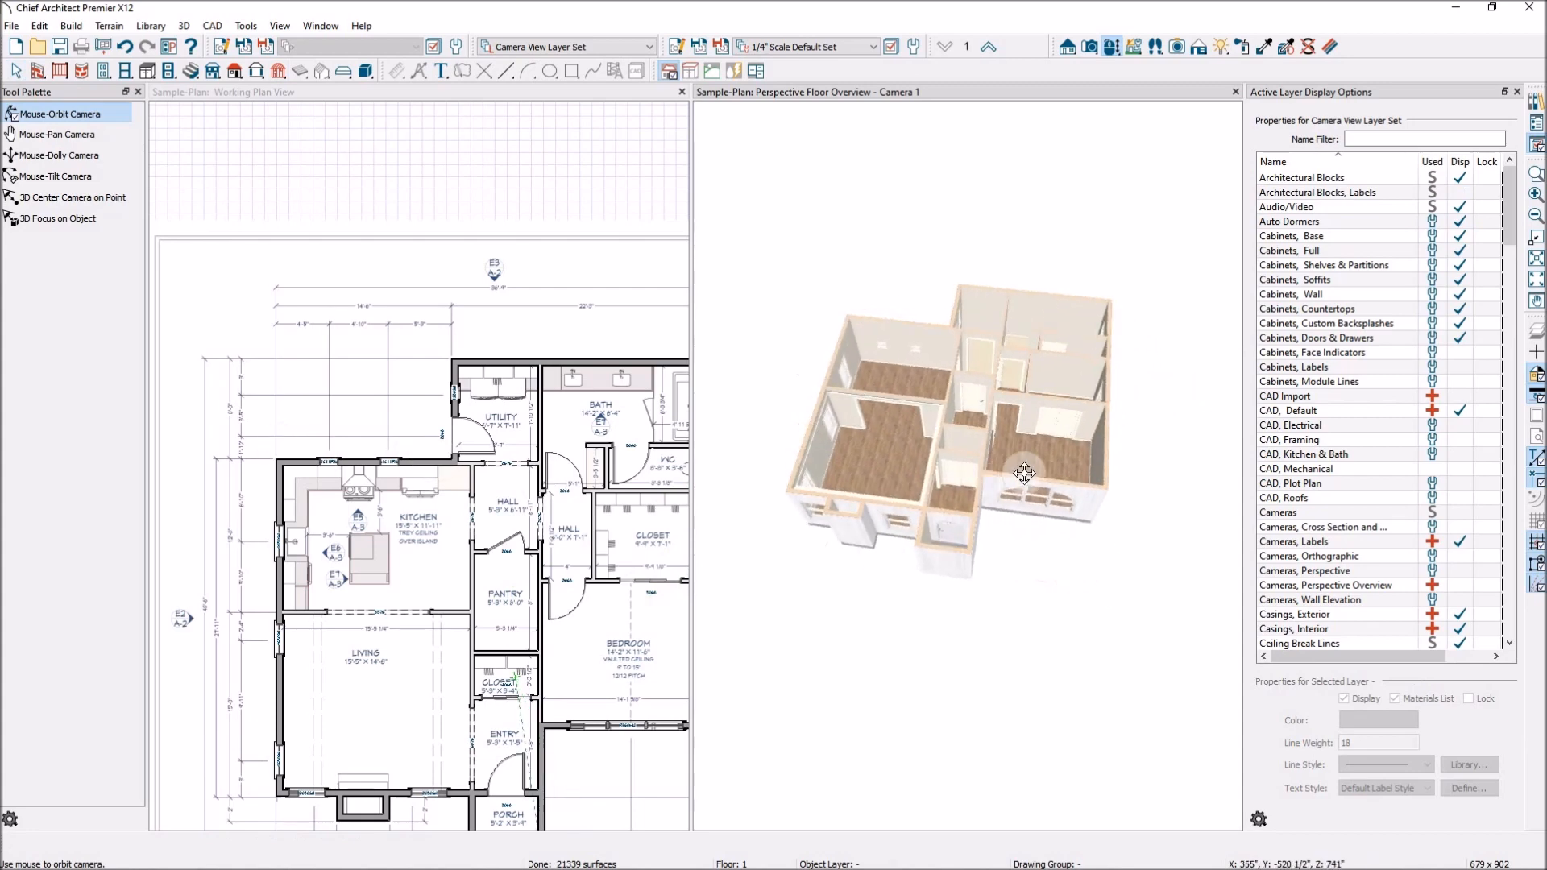
left_click_drag(917, 310, 916, 427)
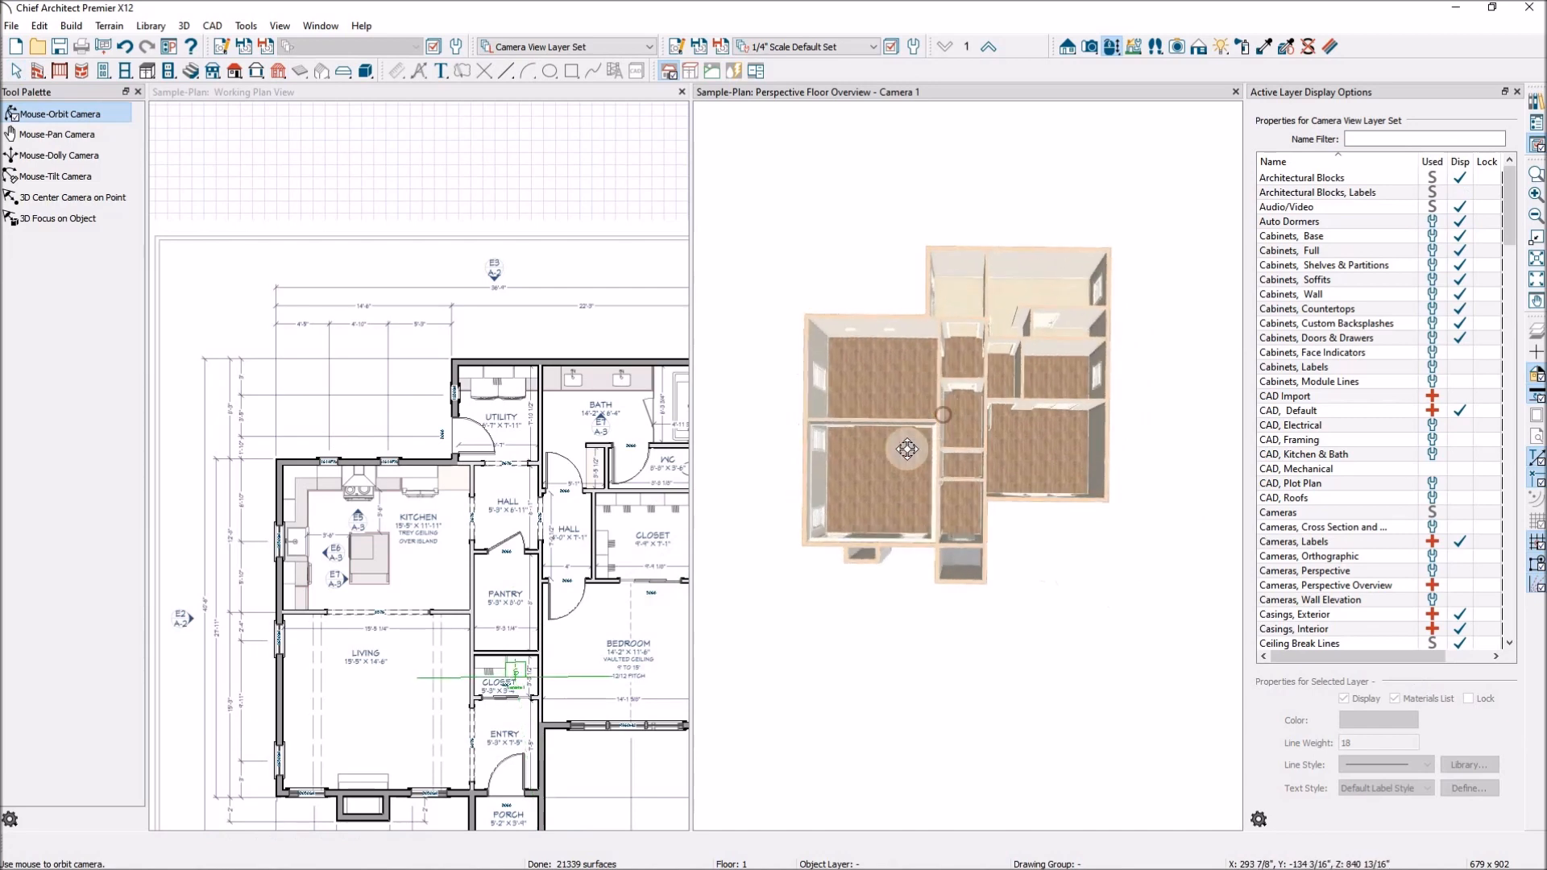
left_click_drag(1112, 552, 1098, 359)
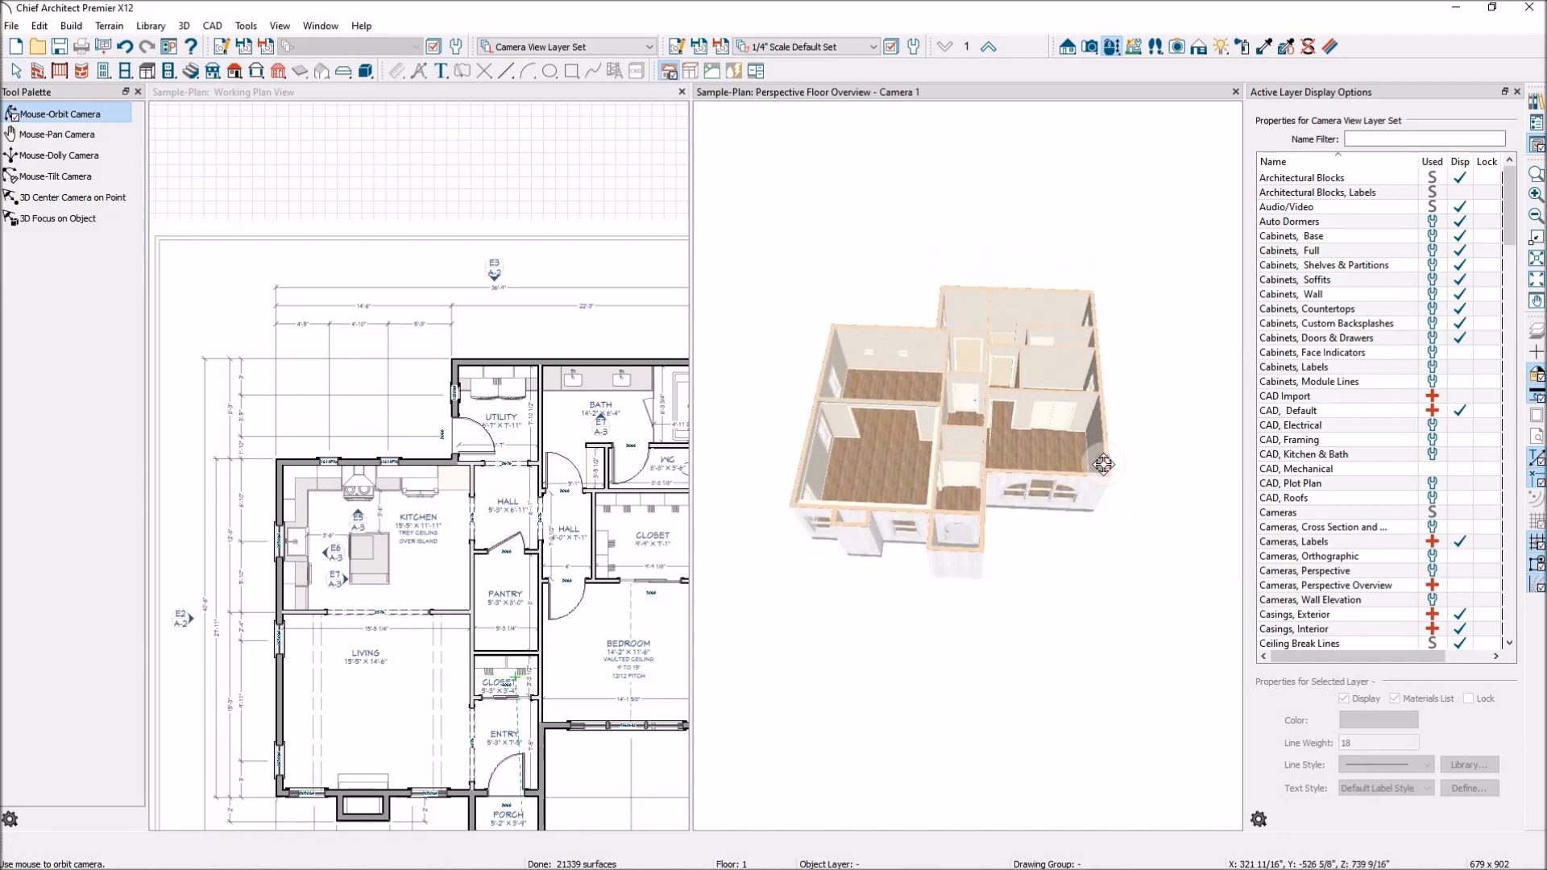